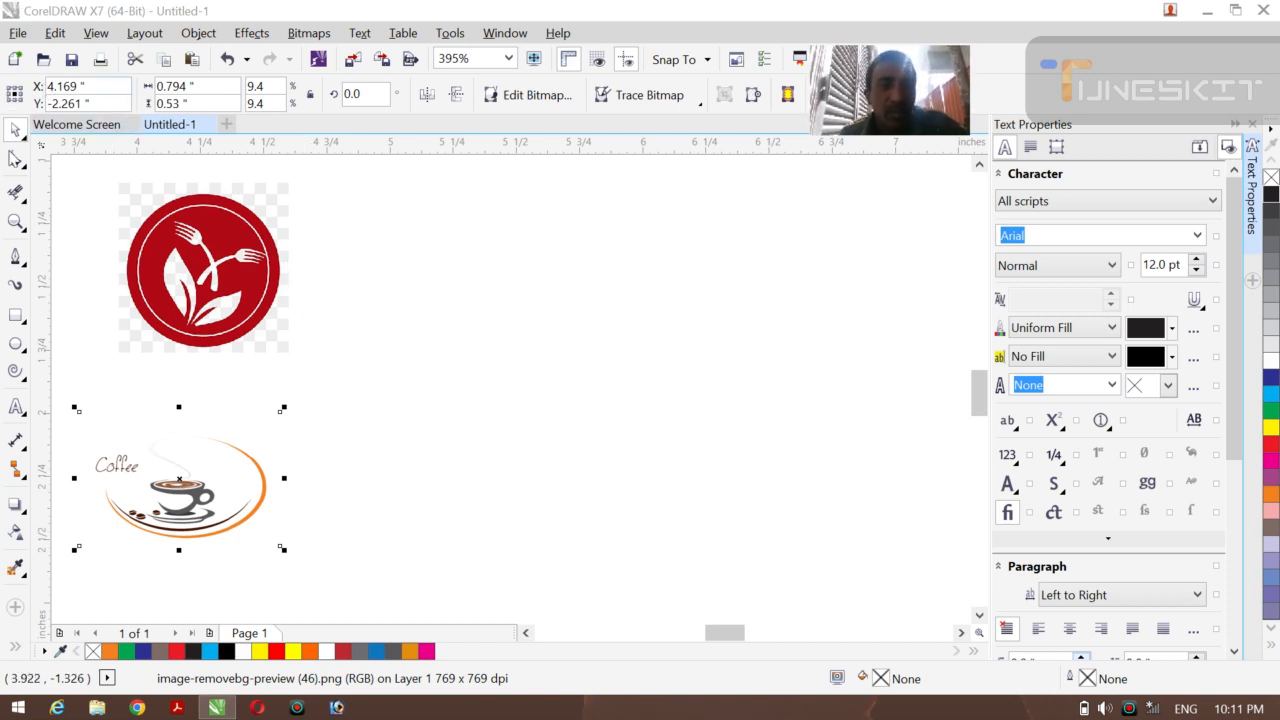
- Move the red fork logo to about X 4.09, Y -1.39 in and the coffee logo to about X 4.12, Y -2.19 in
left_click(25, 138)
left_click(72, 129)
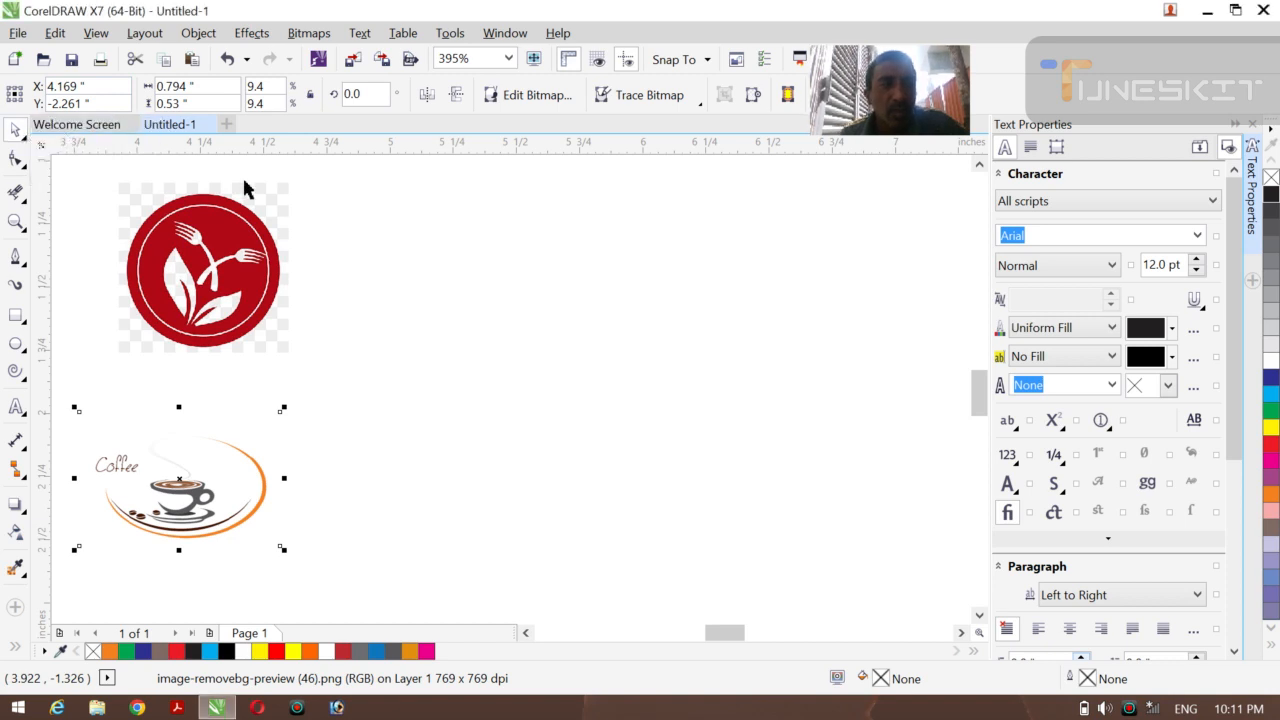
left_click(408, 241)
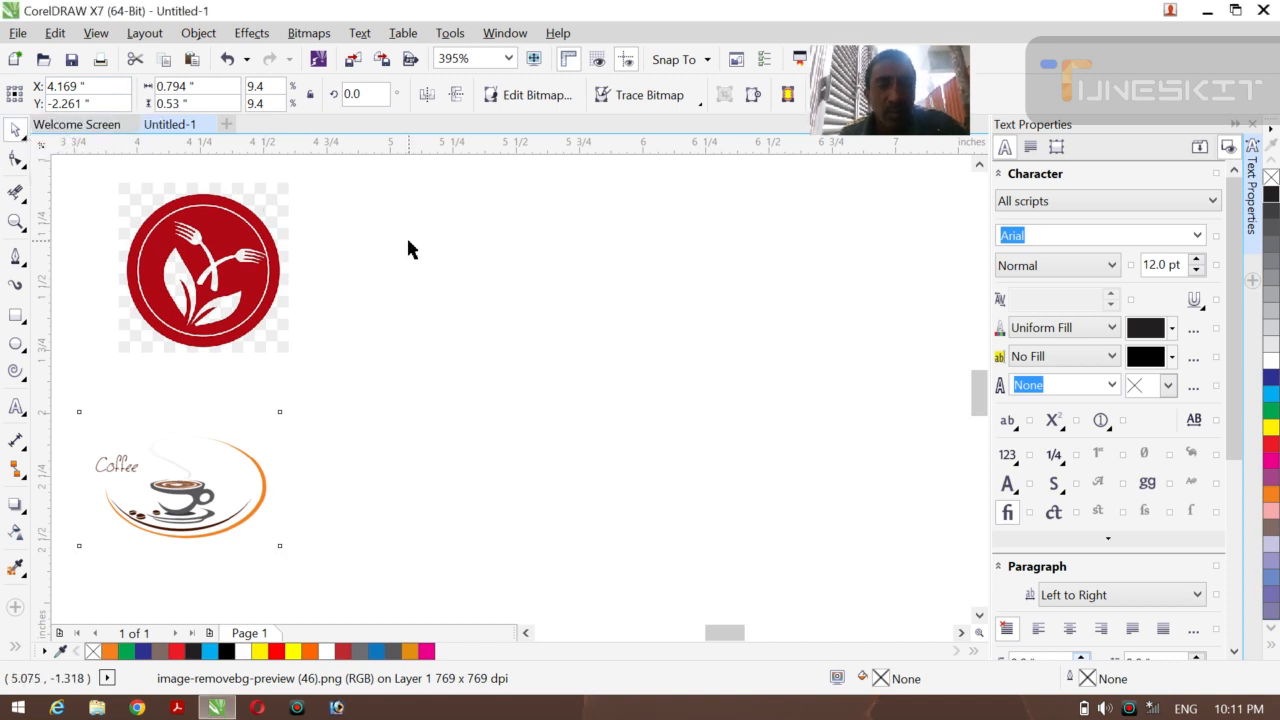
left_click(25, 140)
left_click(75, 129)
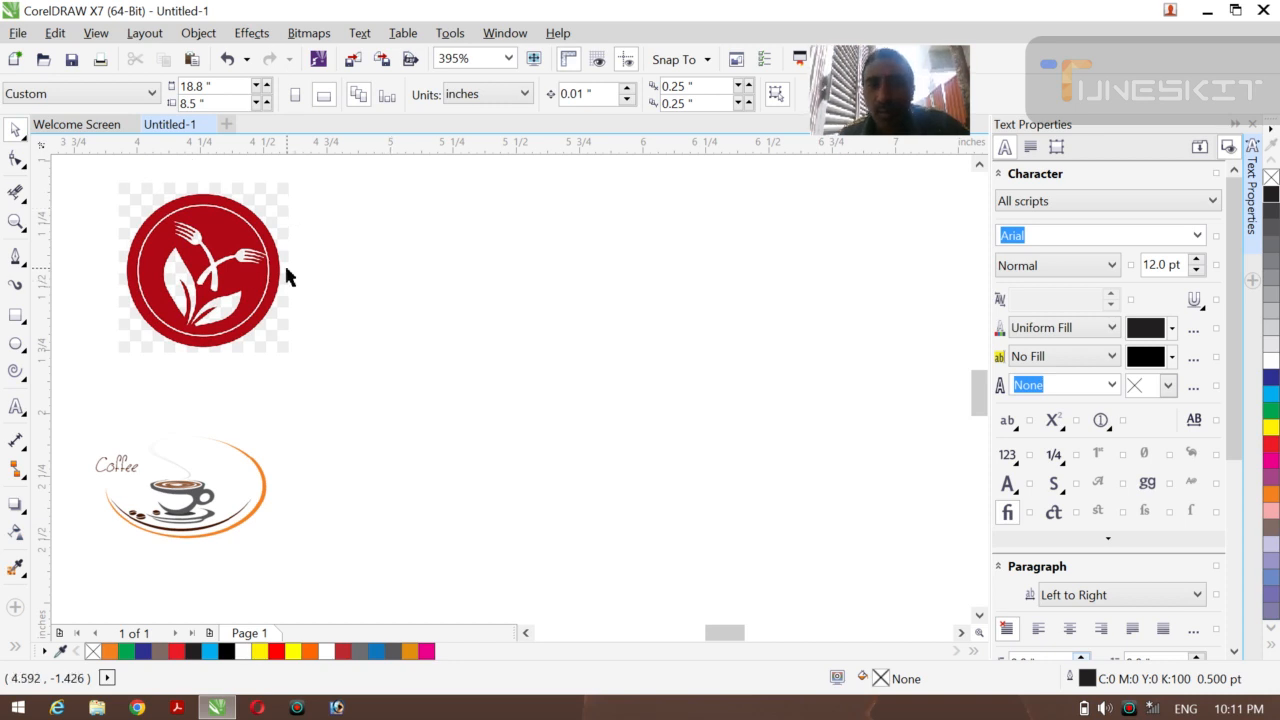
left_click_drag(204, 274, 156, 260)
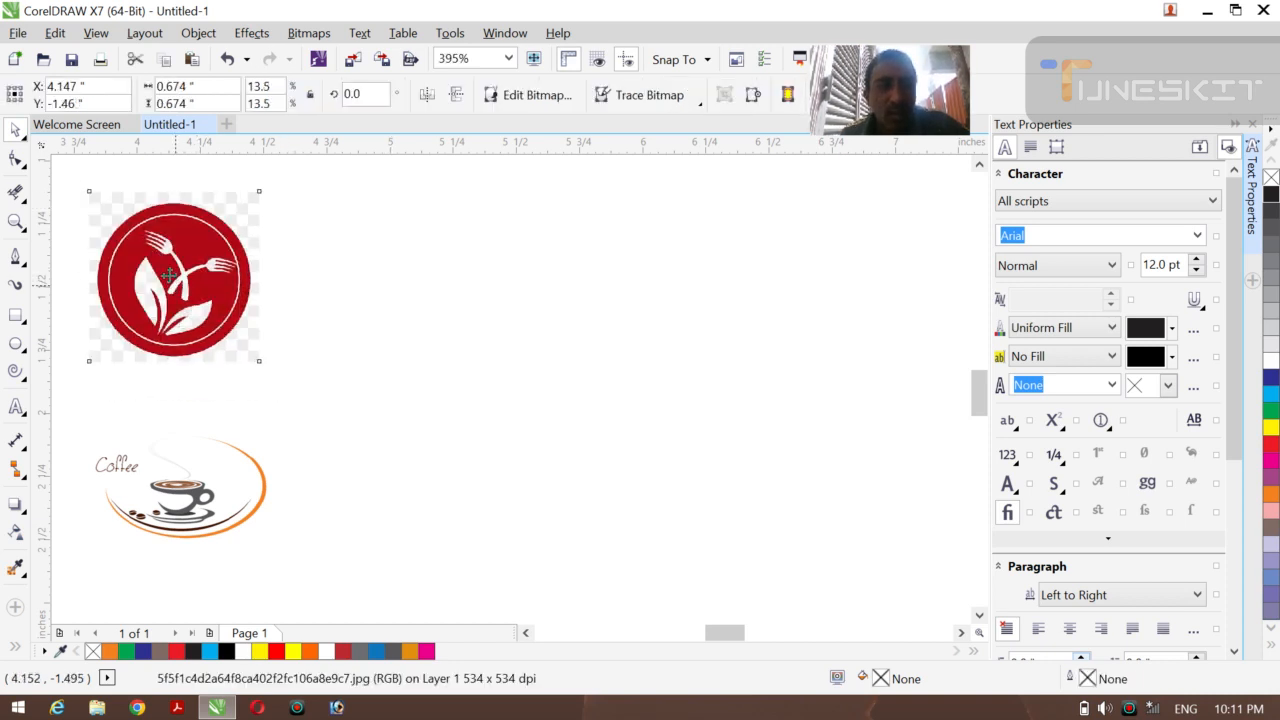
left_click_drag(223, 463, 212, 446)
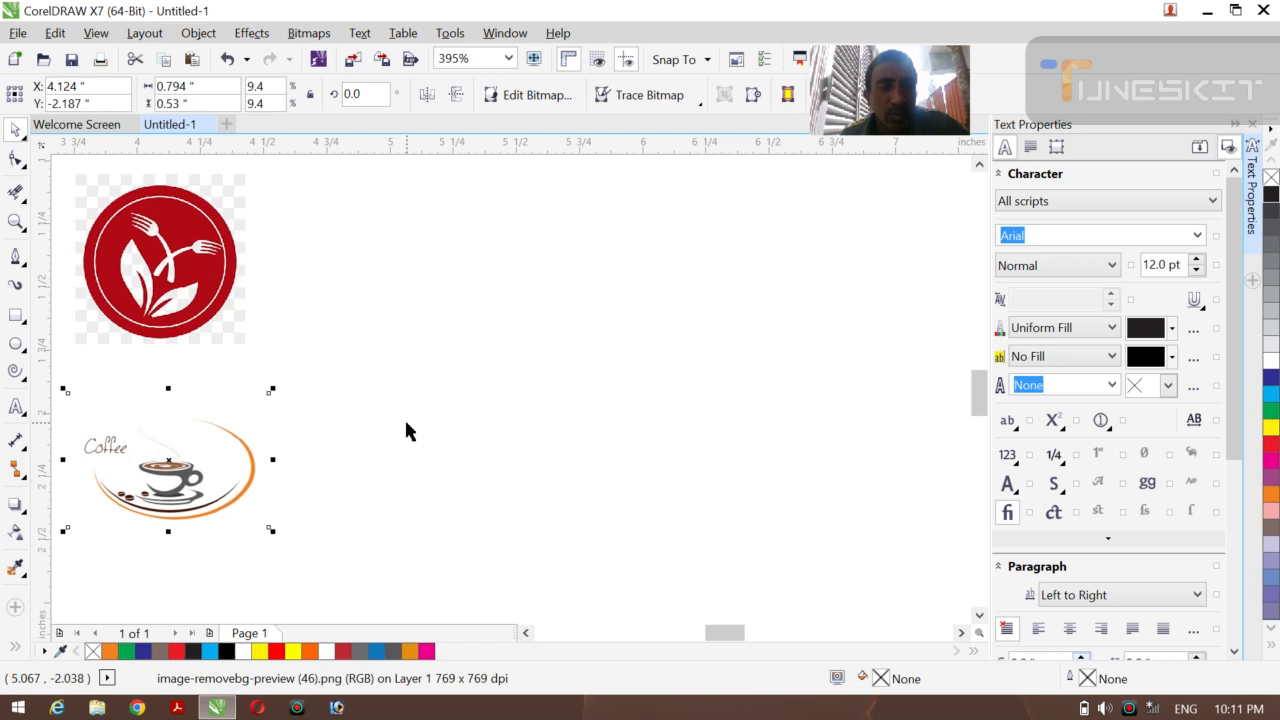
left_click(406, 429)
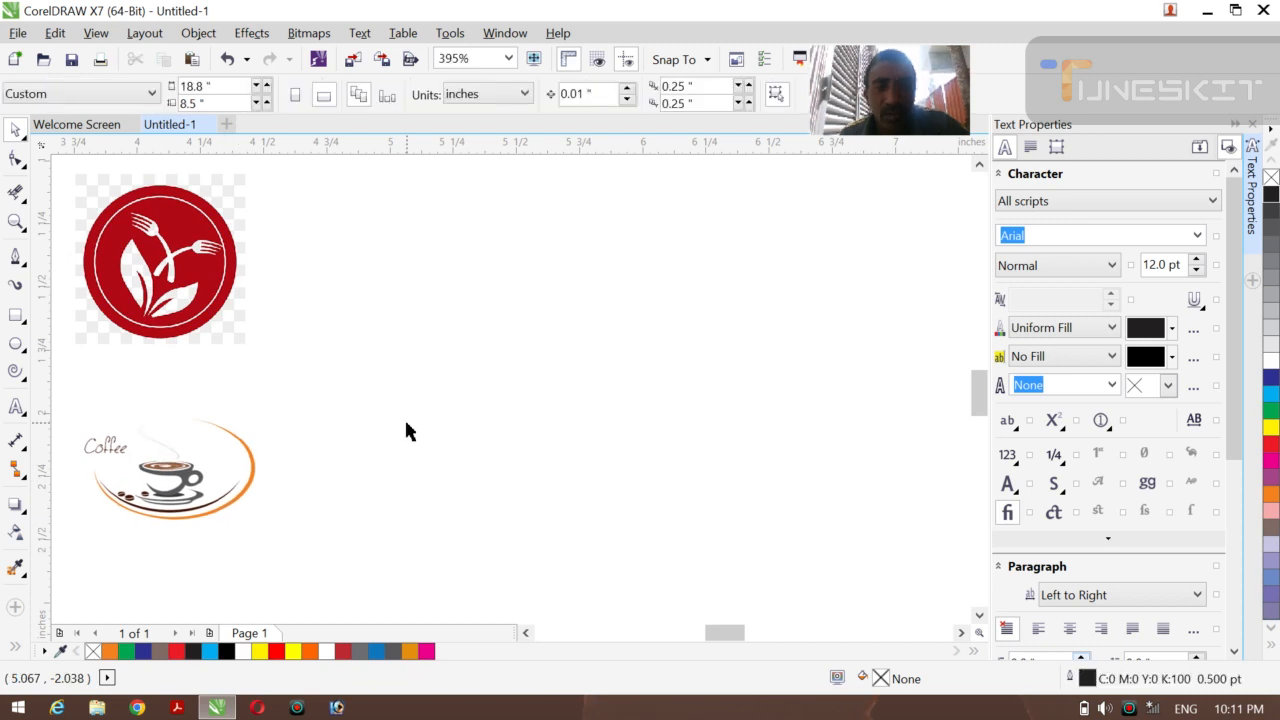
- Move the red fork logo into the empty area of the page, well to the right of the coffee logo
left_click(25, 139)
left_click(63, 127)
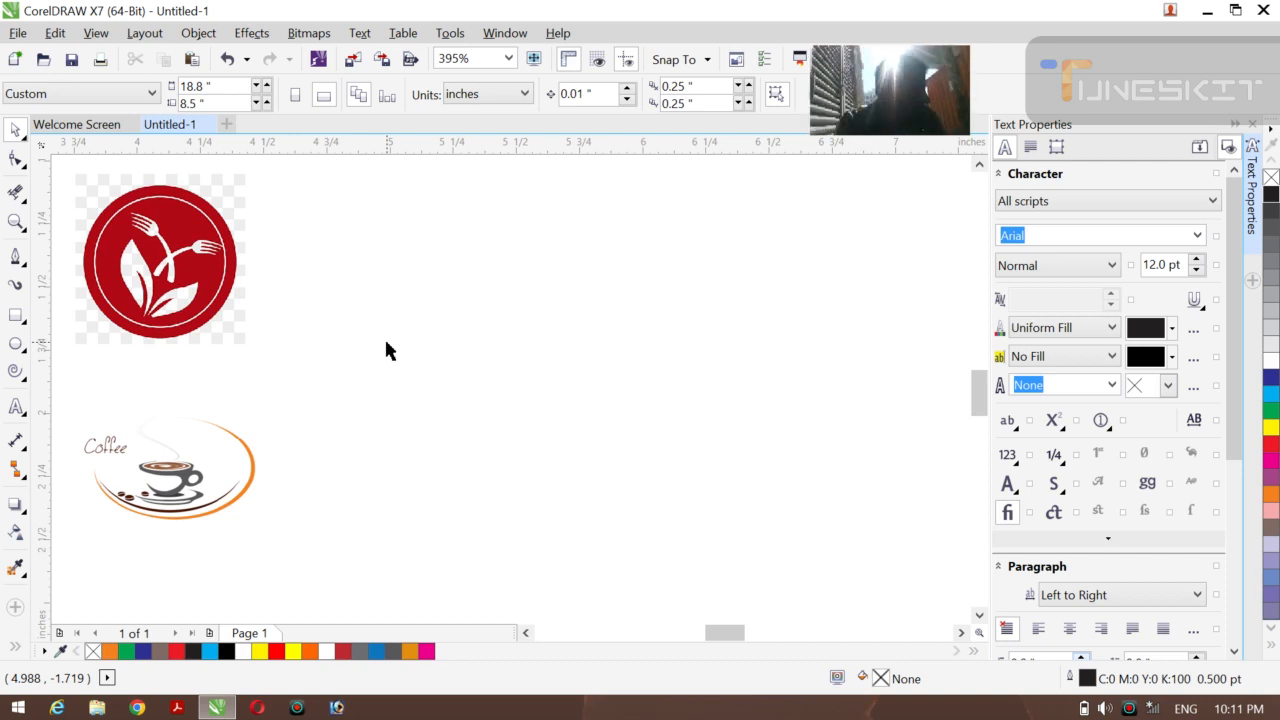
left_click(158, 294)
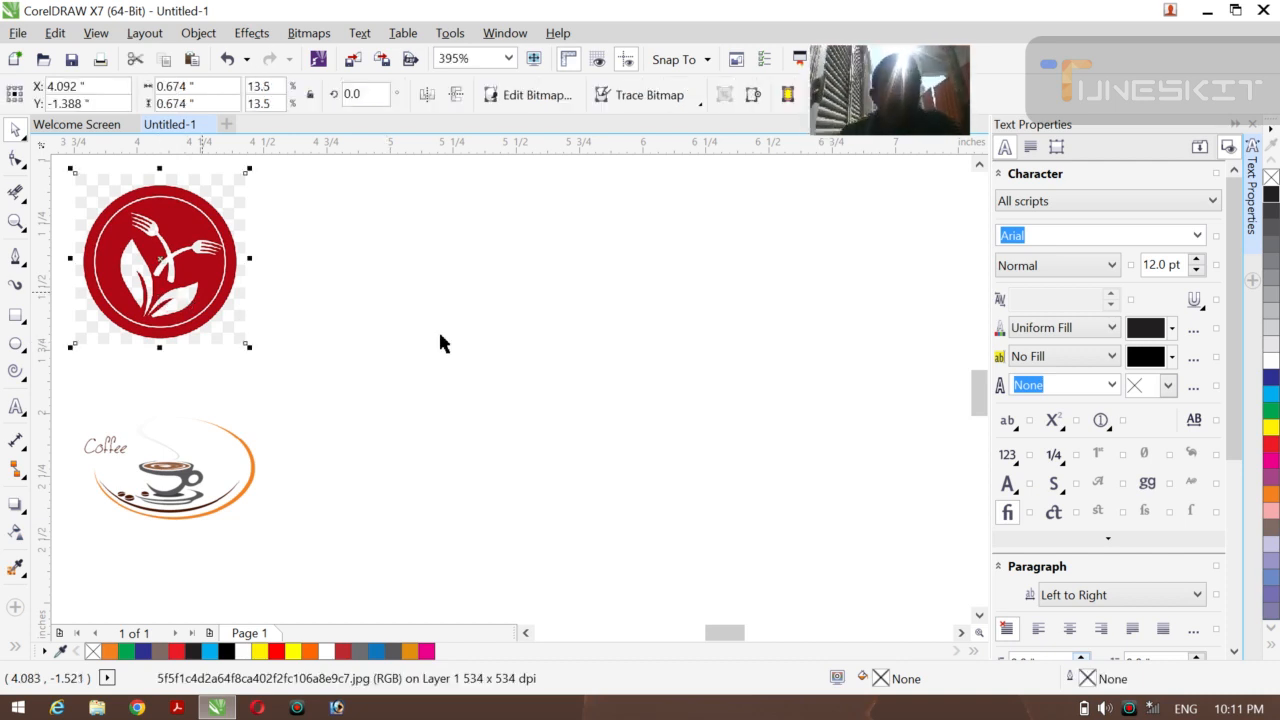
left_click_drag(165, 272, 585, 385)
left_click(930, 430)
- Trace the left fork's outer edge from first tine tip to neck with a Pen curve about 0.109 by 0.08 in, outline Hairline
key("z")
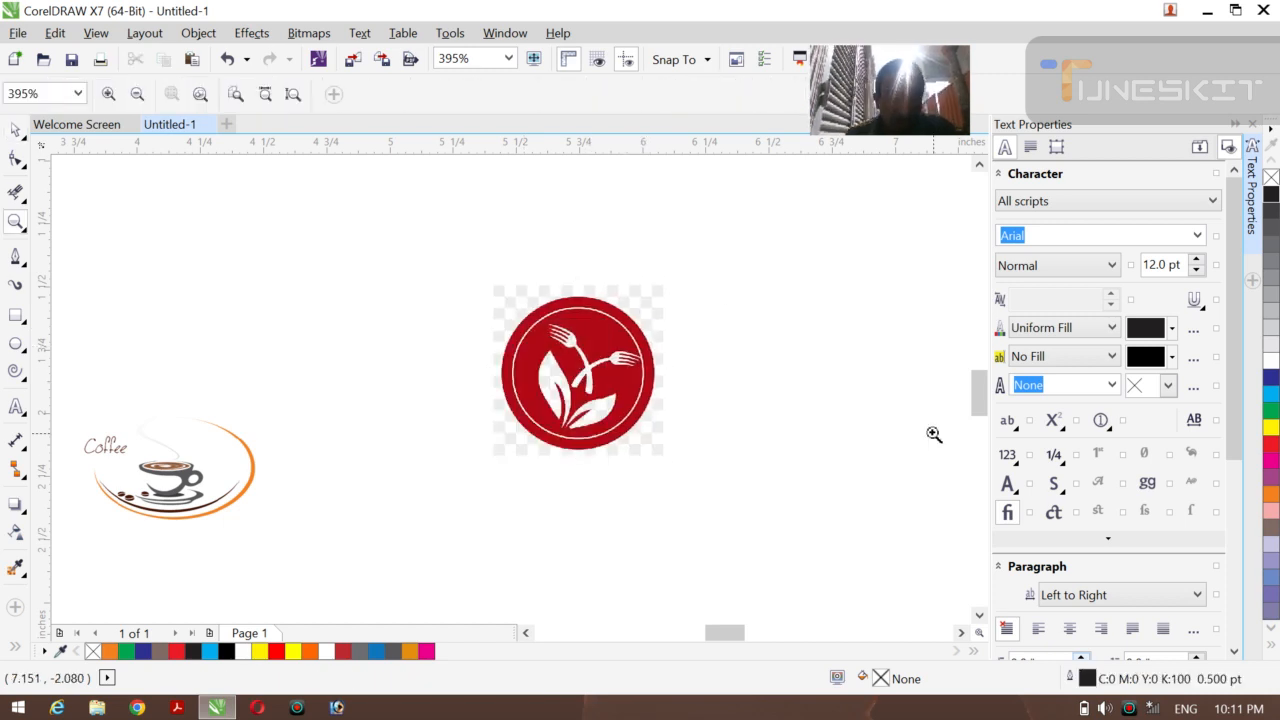
left_click_drag(438, 275, 727, 471)
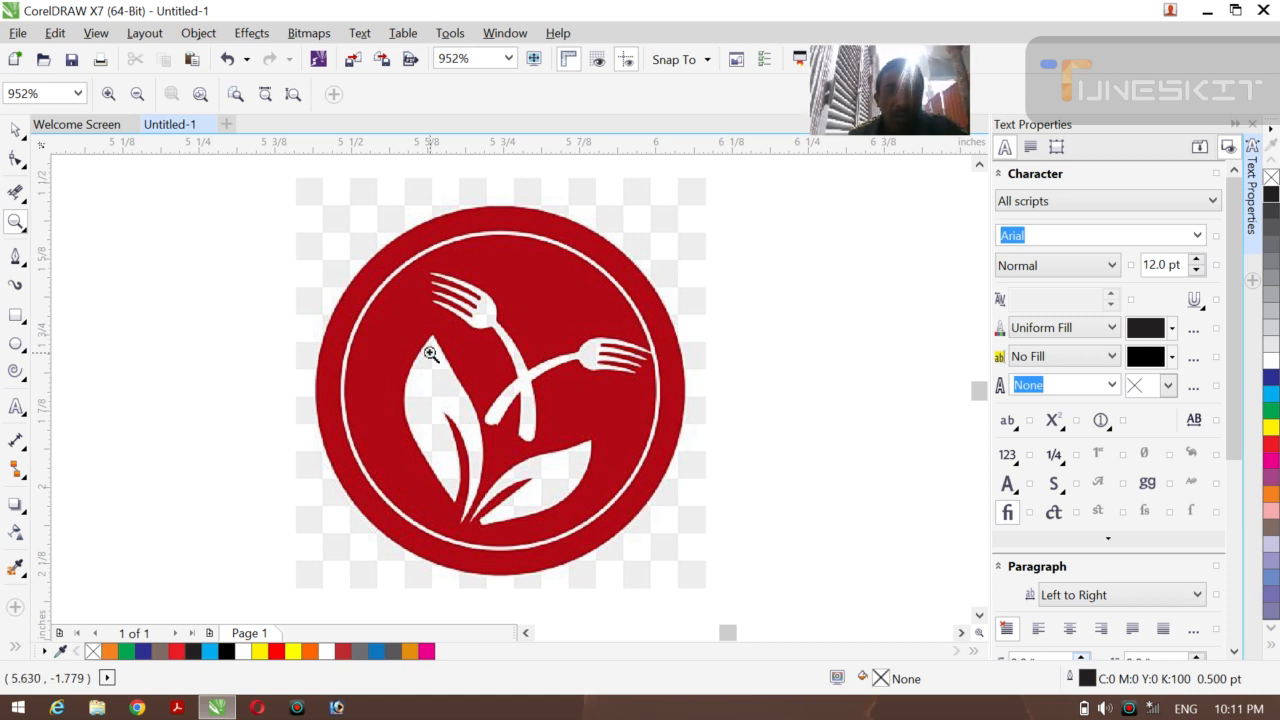
left_click(24, 140)
left_click(66, 131)
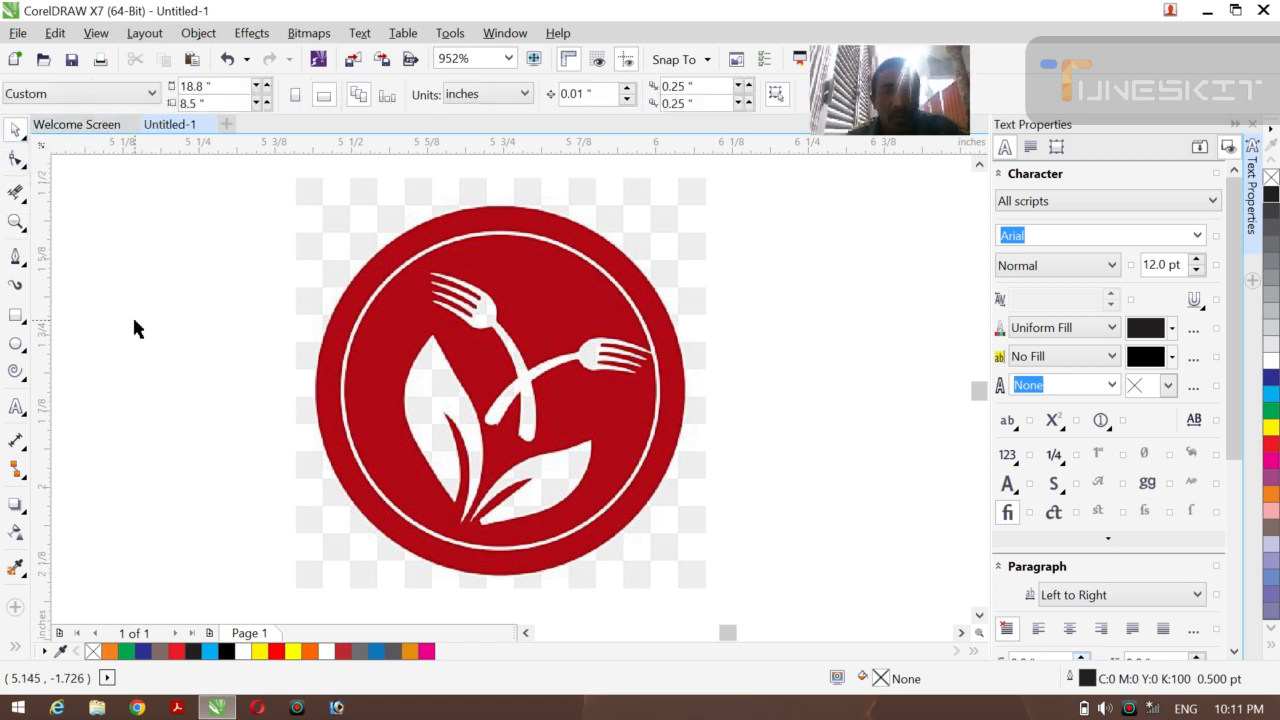
key("z")
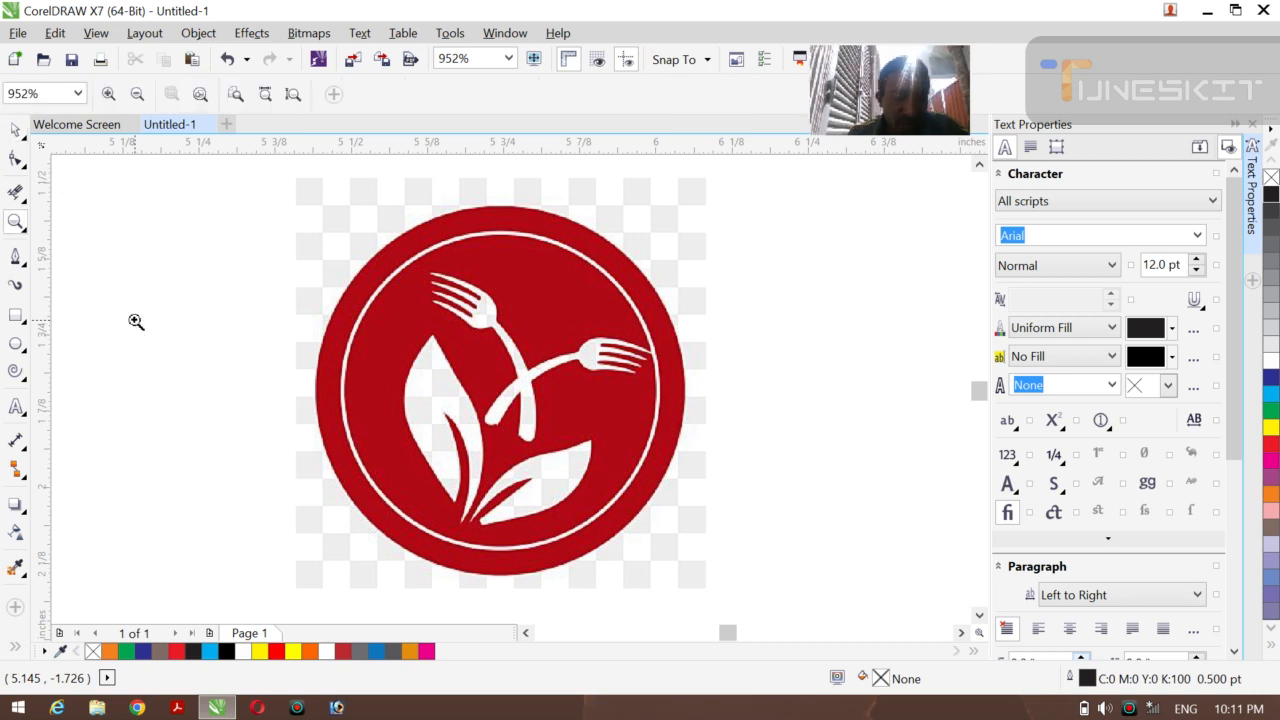
left_click_drag(408, 258, 557, 455)
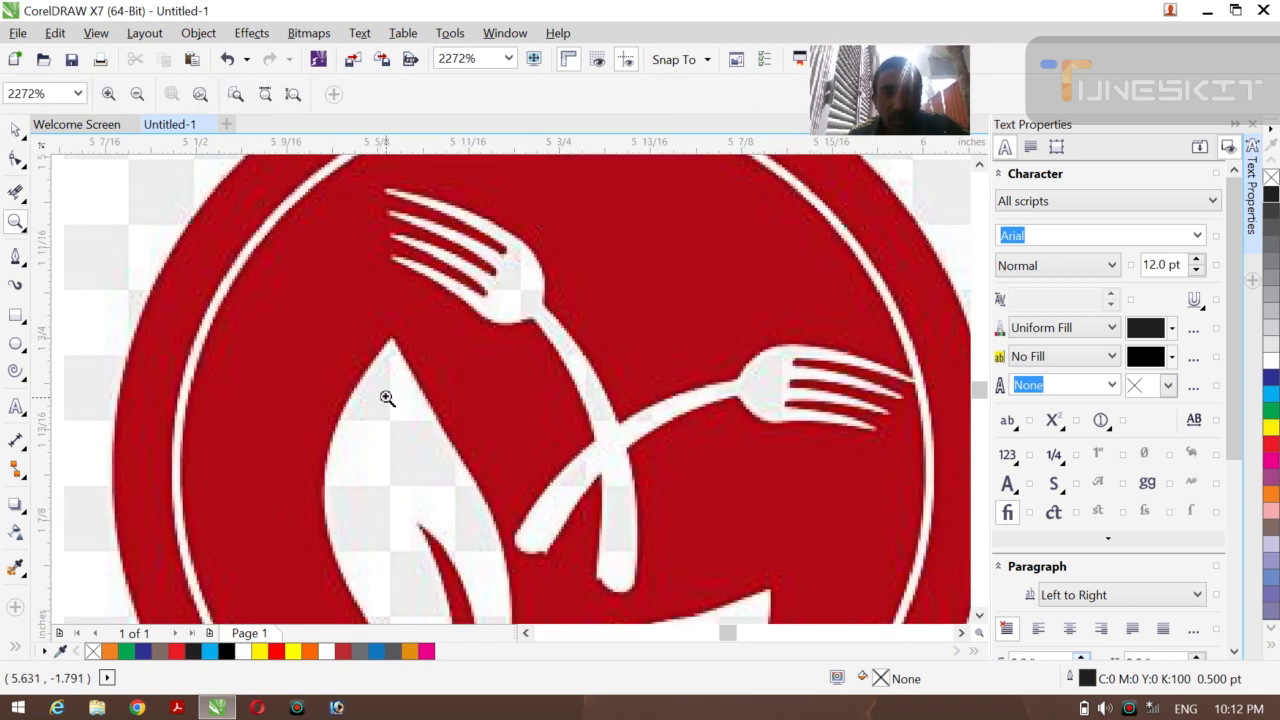
left_click_drag(356, 175, 686, 617)
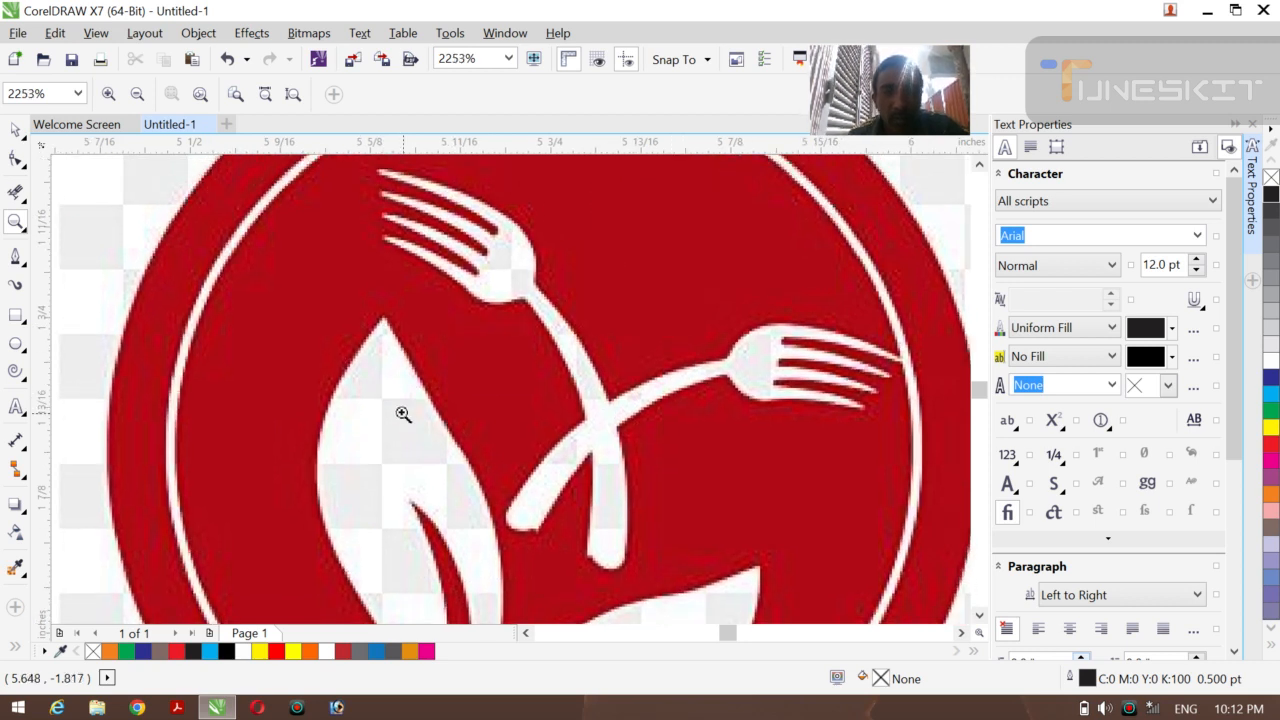
left_click(17, 131)
left_click(55, 131)
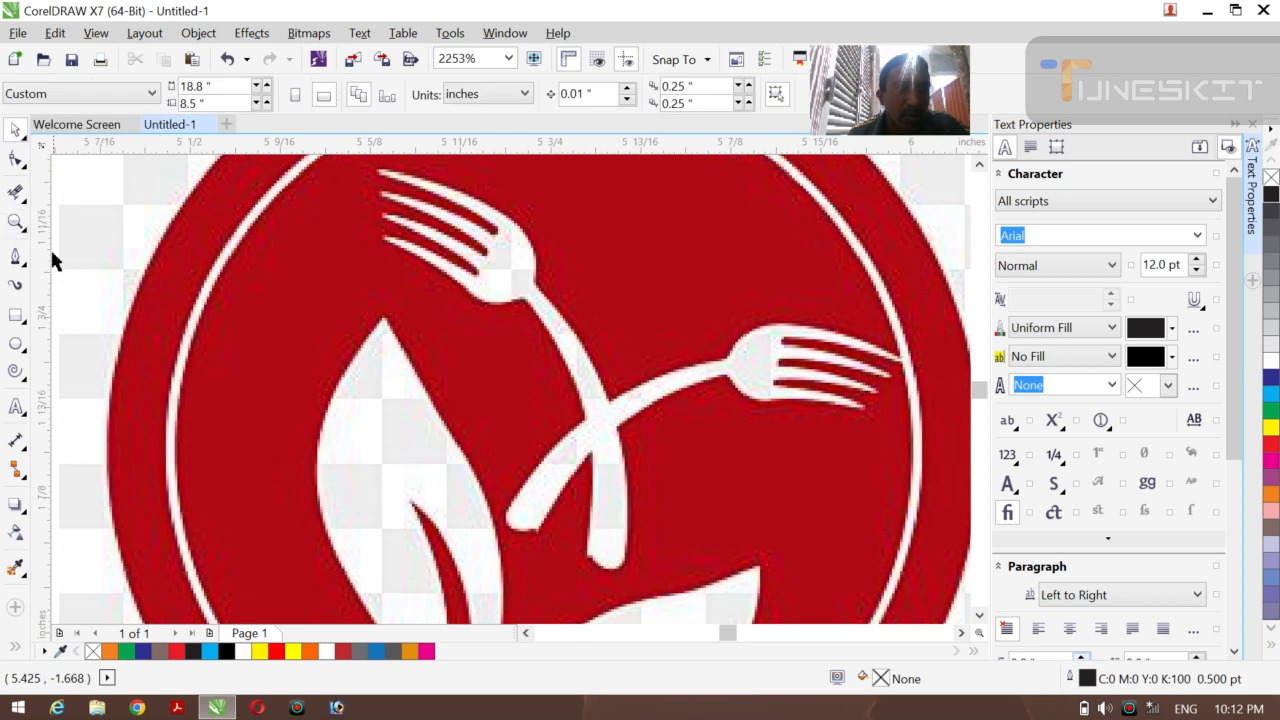
left_click(15, 258)
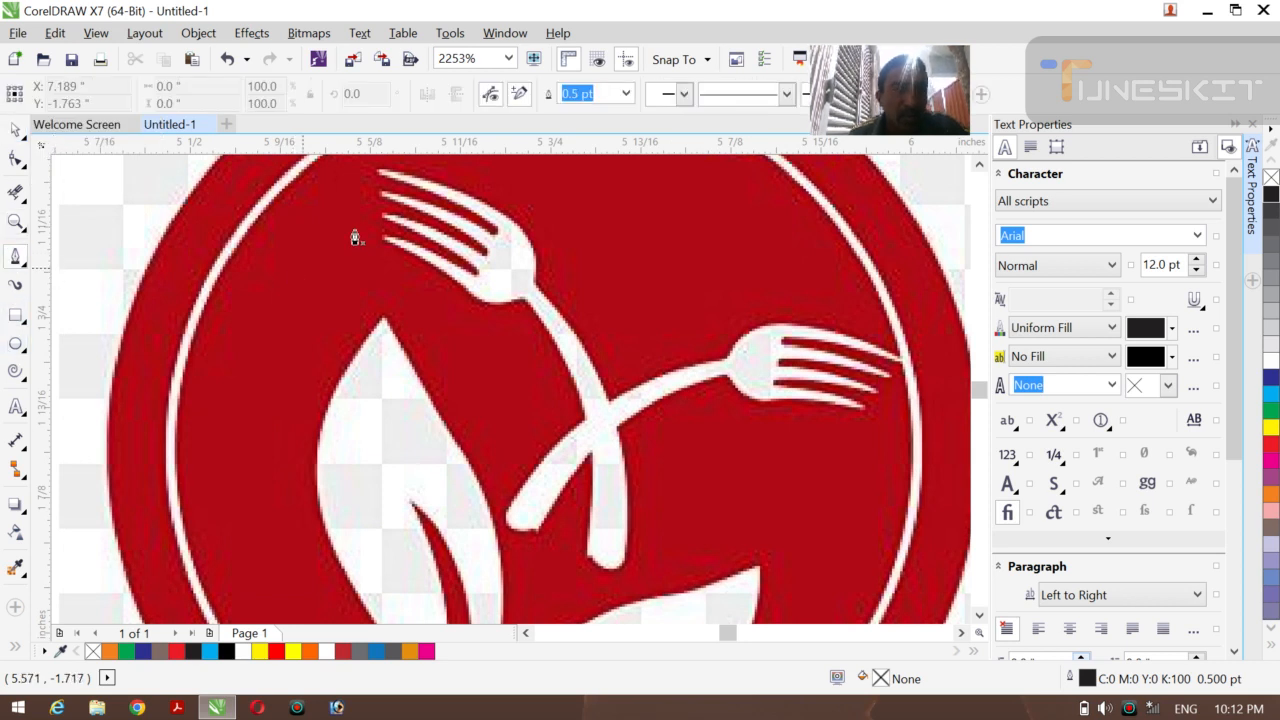
left_click(378, 172)
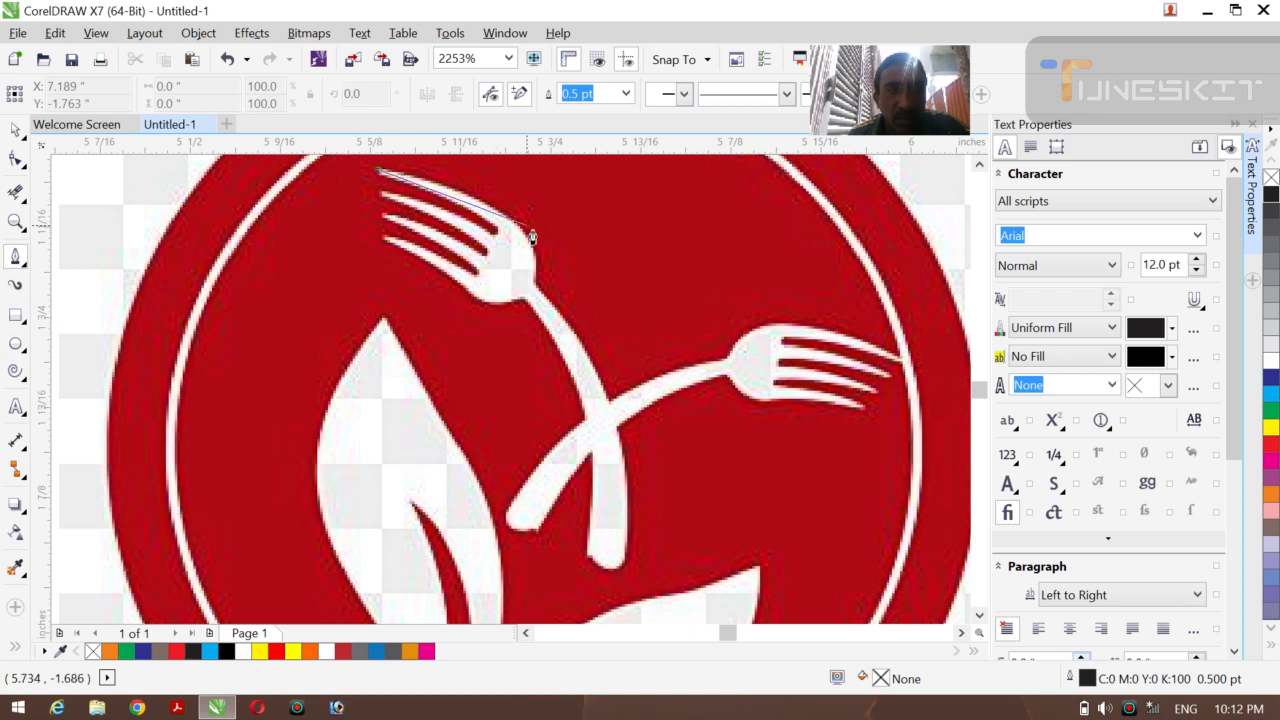
left_click(534, 288)
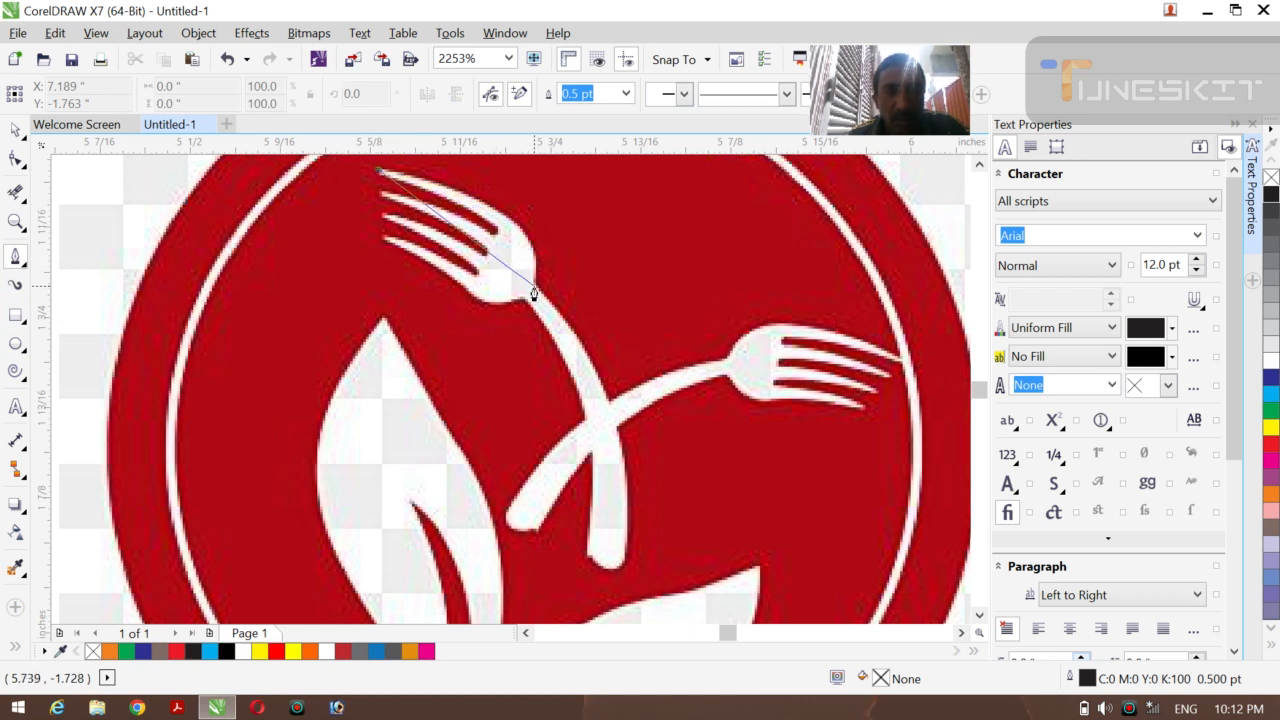
left_click_drag(548, 357, 516, 386)
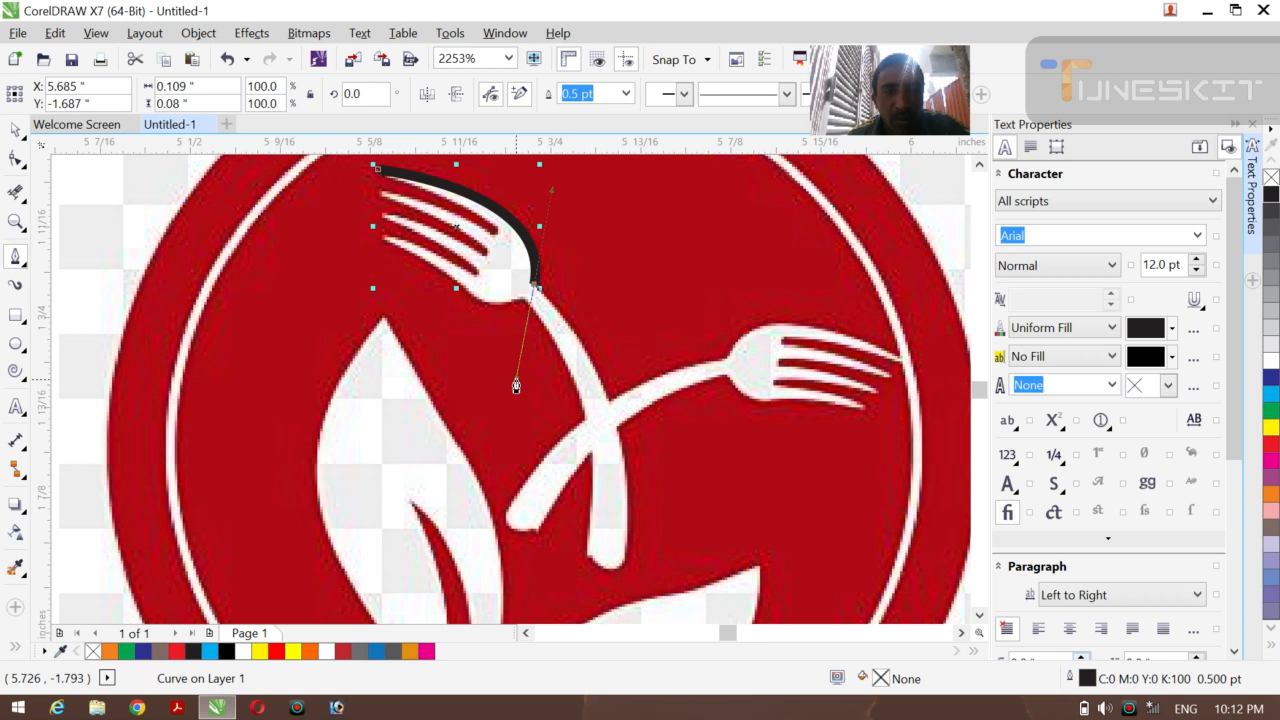
key("Escape")
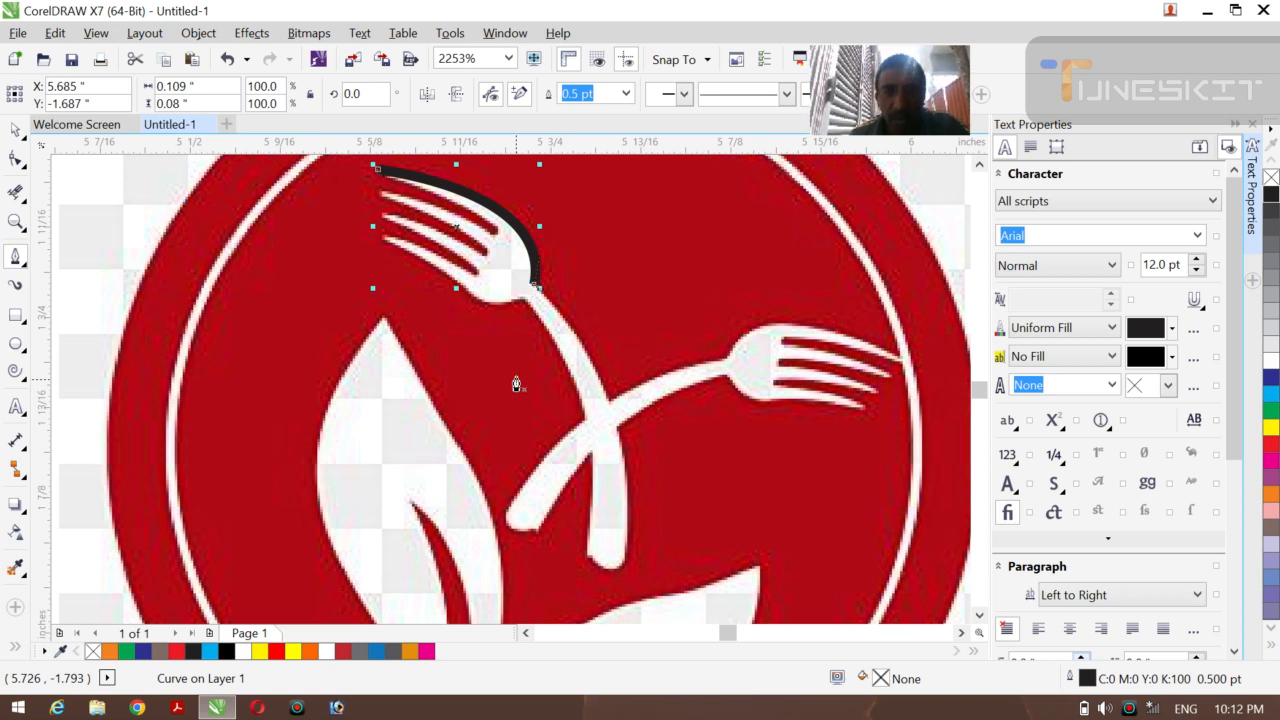
left_click(626, 93)
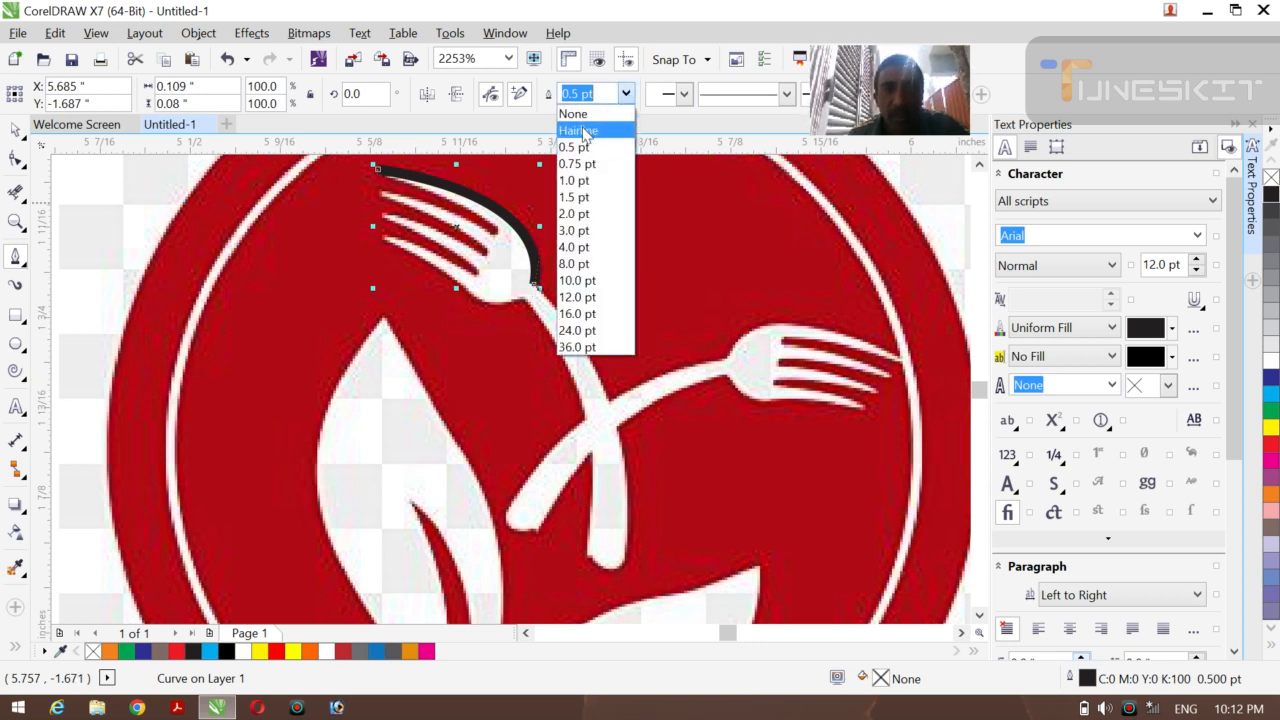
left_click(584, 131)
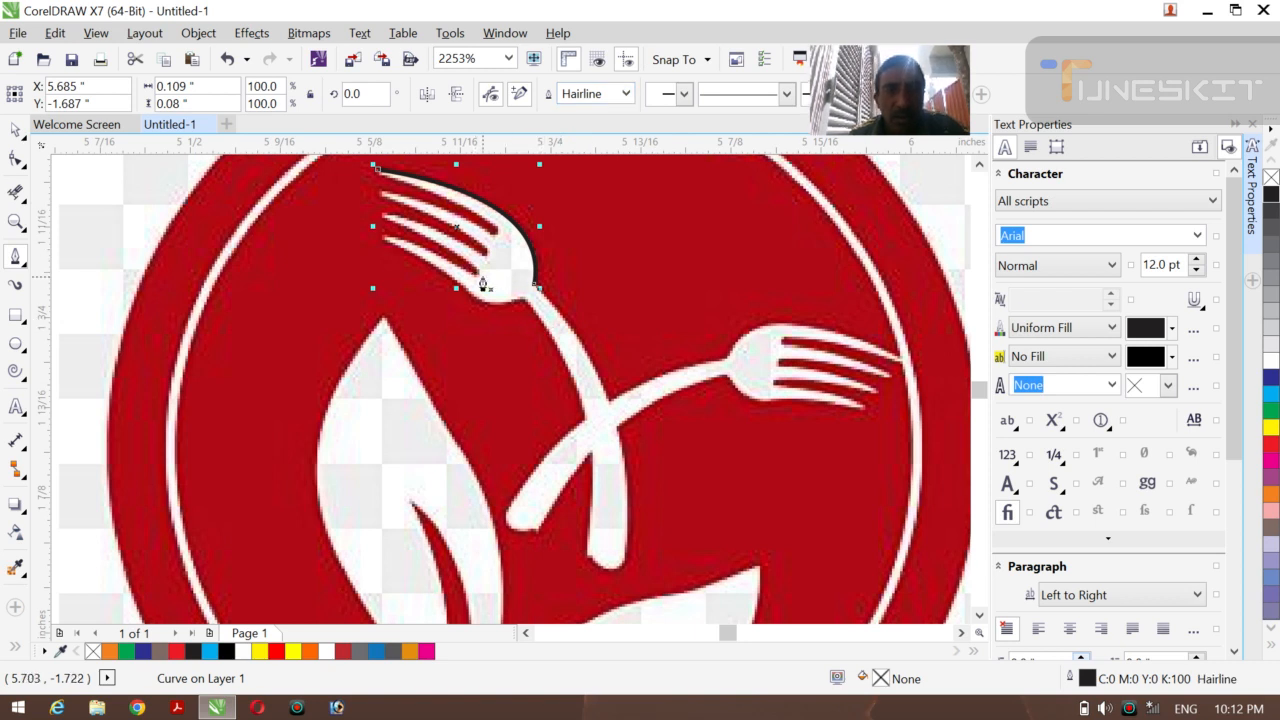
- Trace the lower edge of the left fork's first tine from its tip to the first notch with a Pen curve
left_click(377, 176)
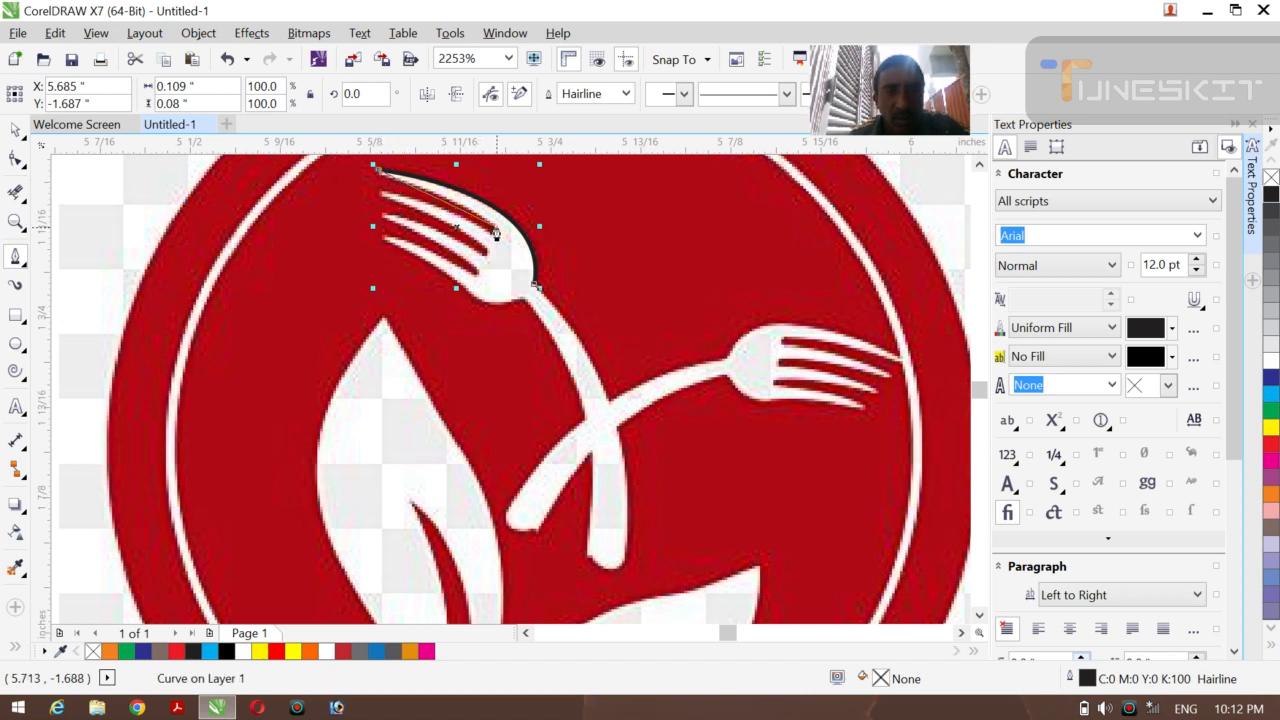
left_click_drag(497, 233, 501, 247)
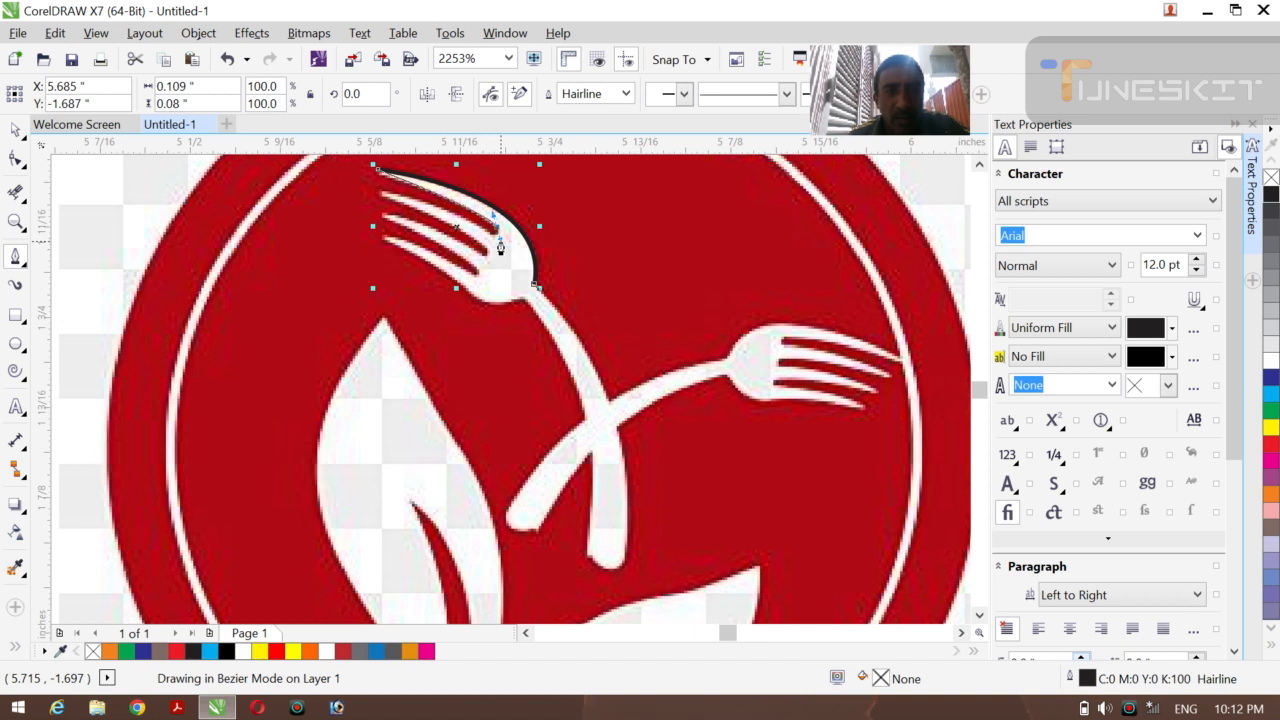
left_click_drag(501, 247, 501, 247)
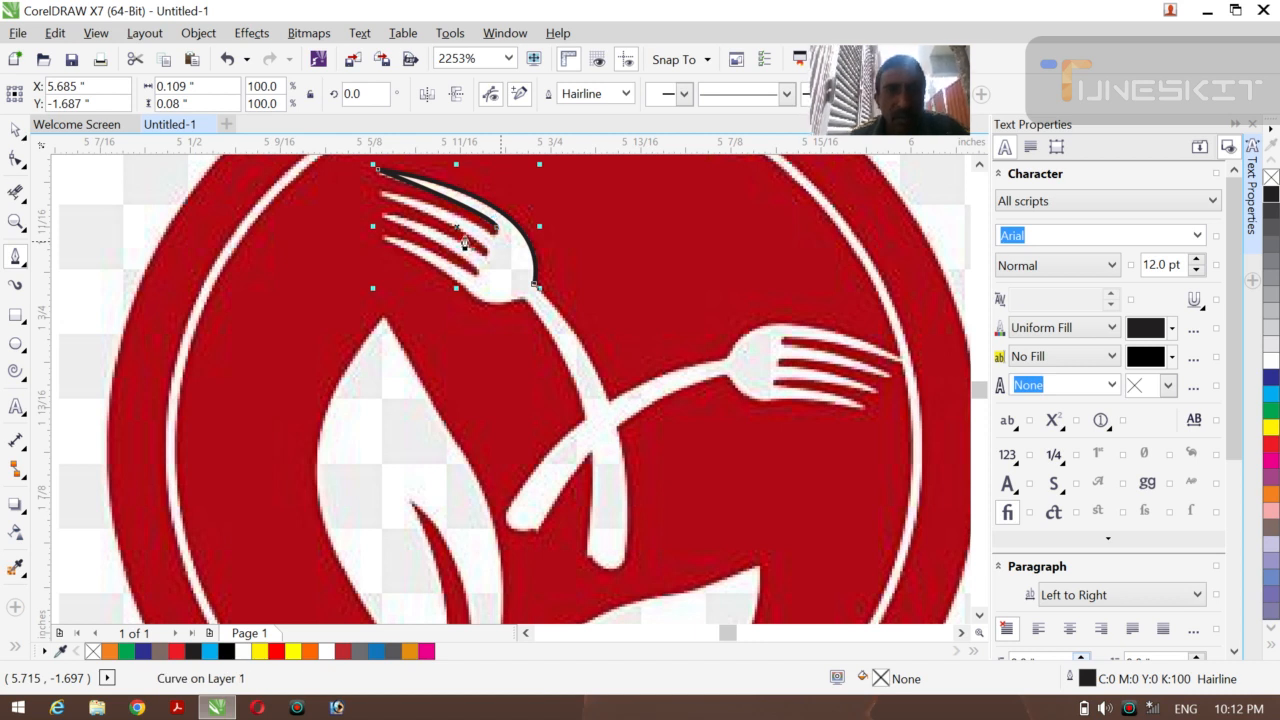
- Trace the upper and lower edges of the left fork's second tine with Pen curves about 0.074 in wide, using a Hairline outline
left_click(383, 197)
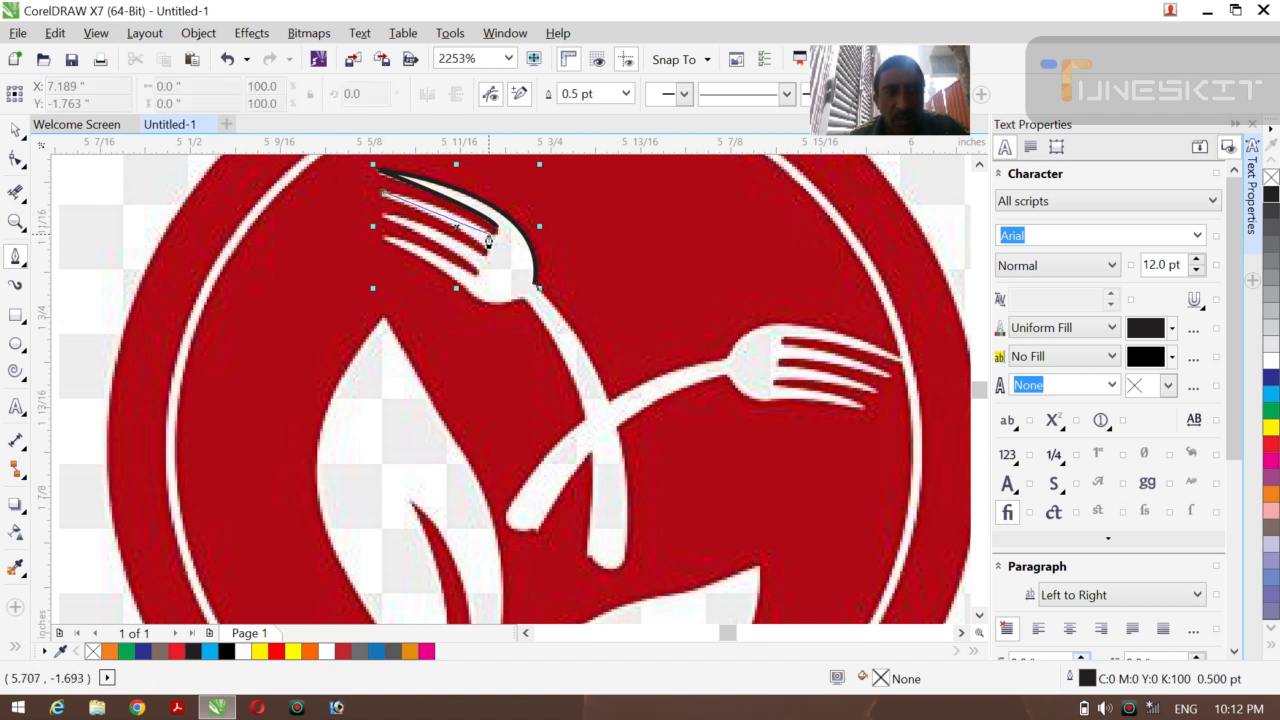
left_click_drag(487, 247, 505, 258)
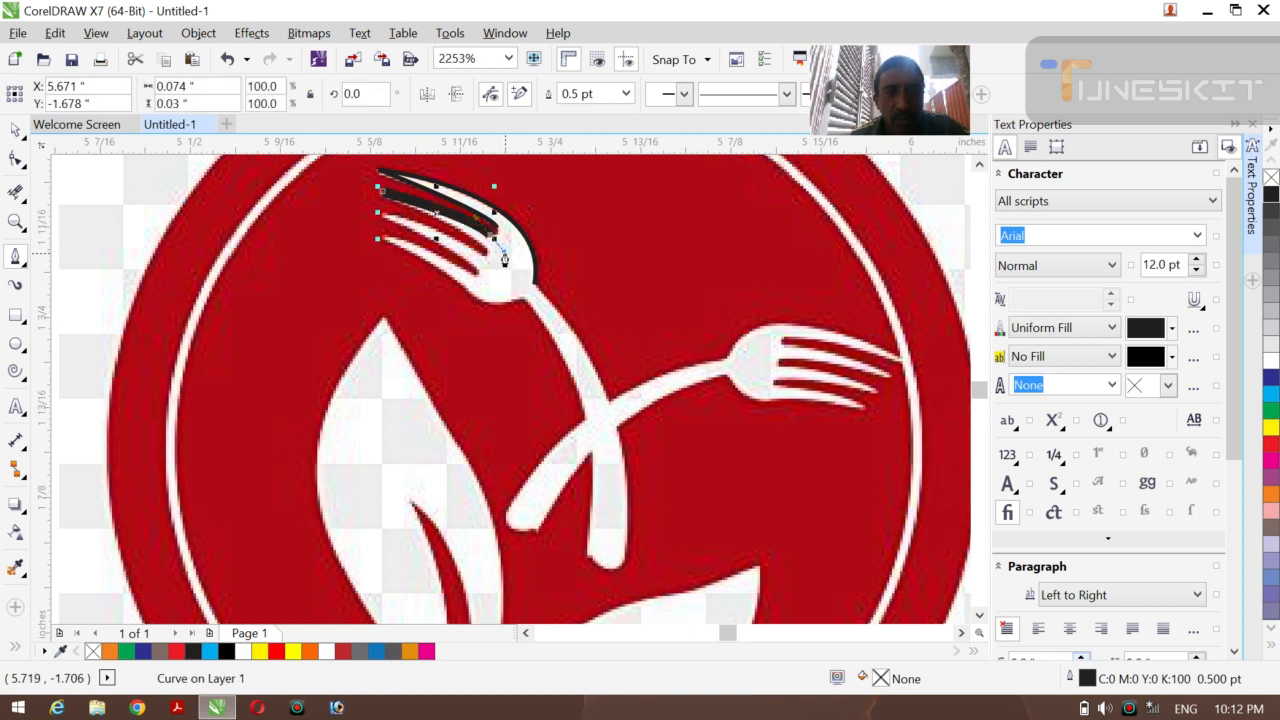
left_click(626, 93)
left_click(591, 131)
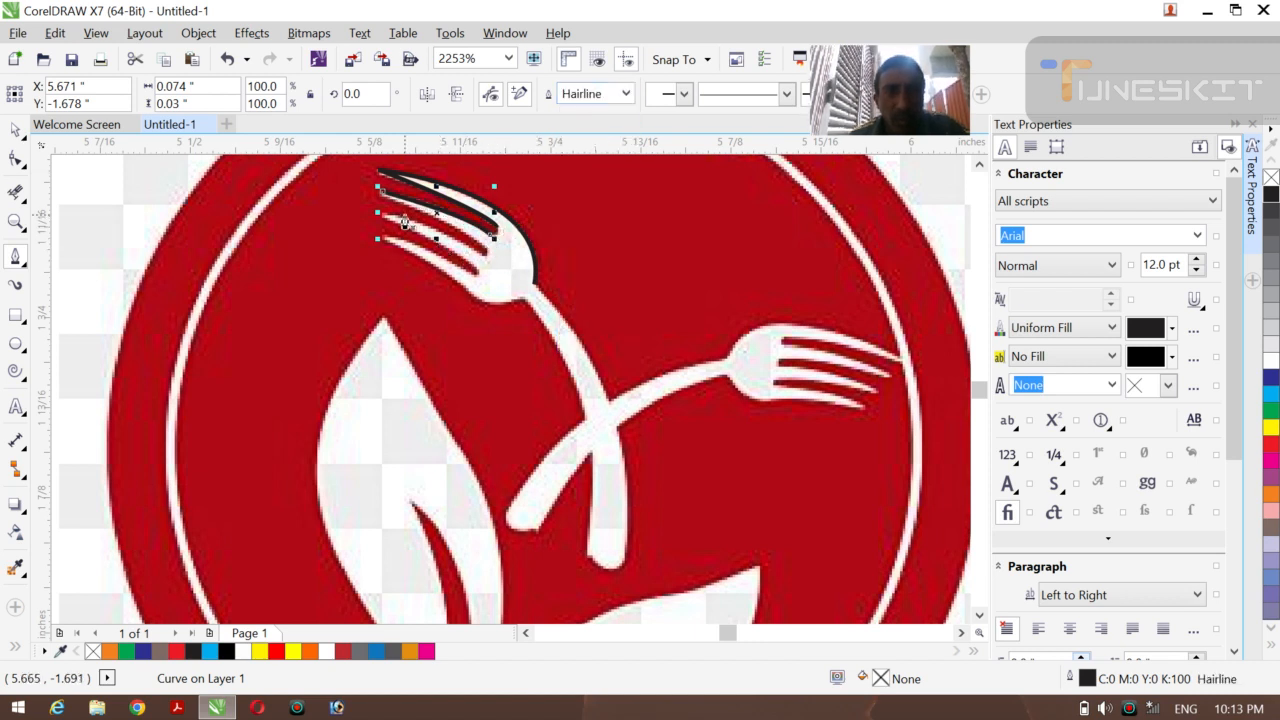
left_click(382, 194)
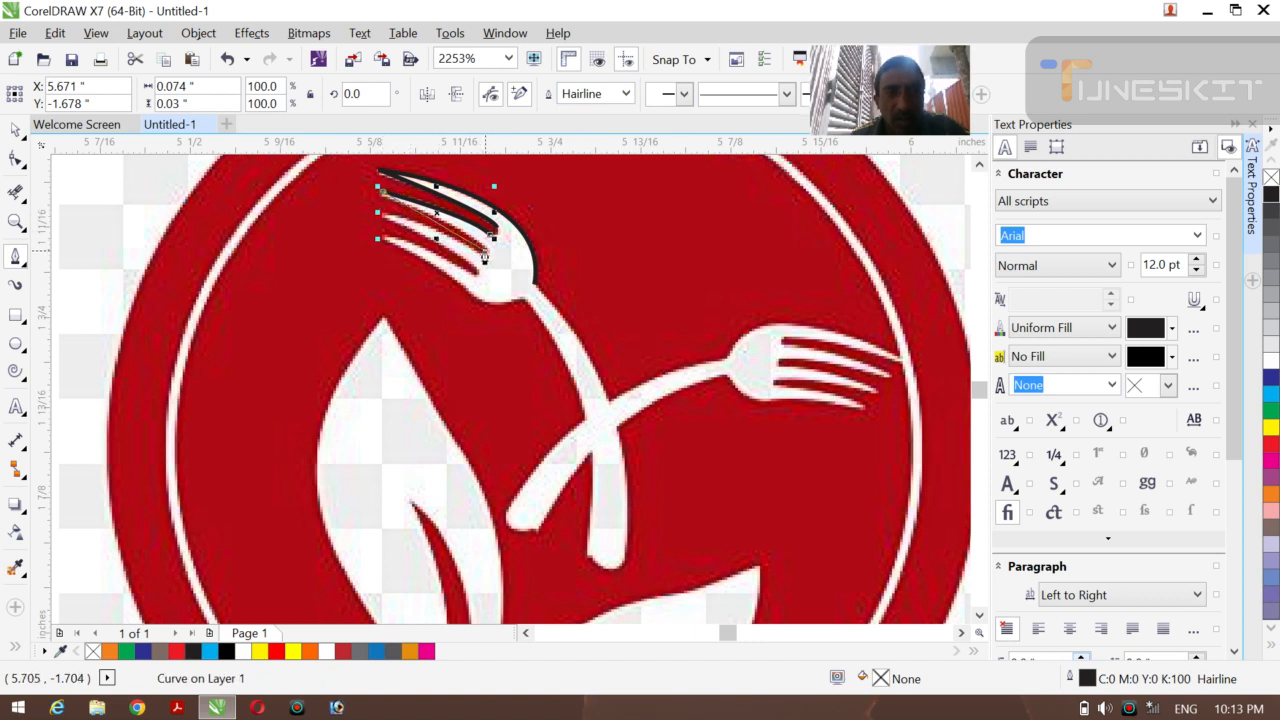
left_click_drag(487, 254, 494, 266)
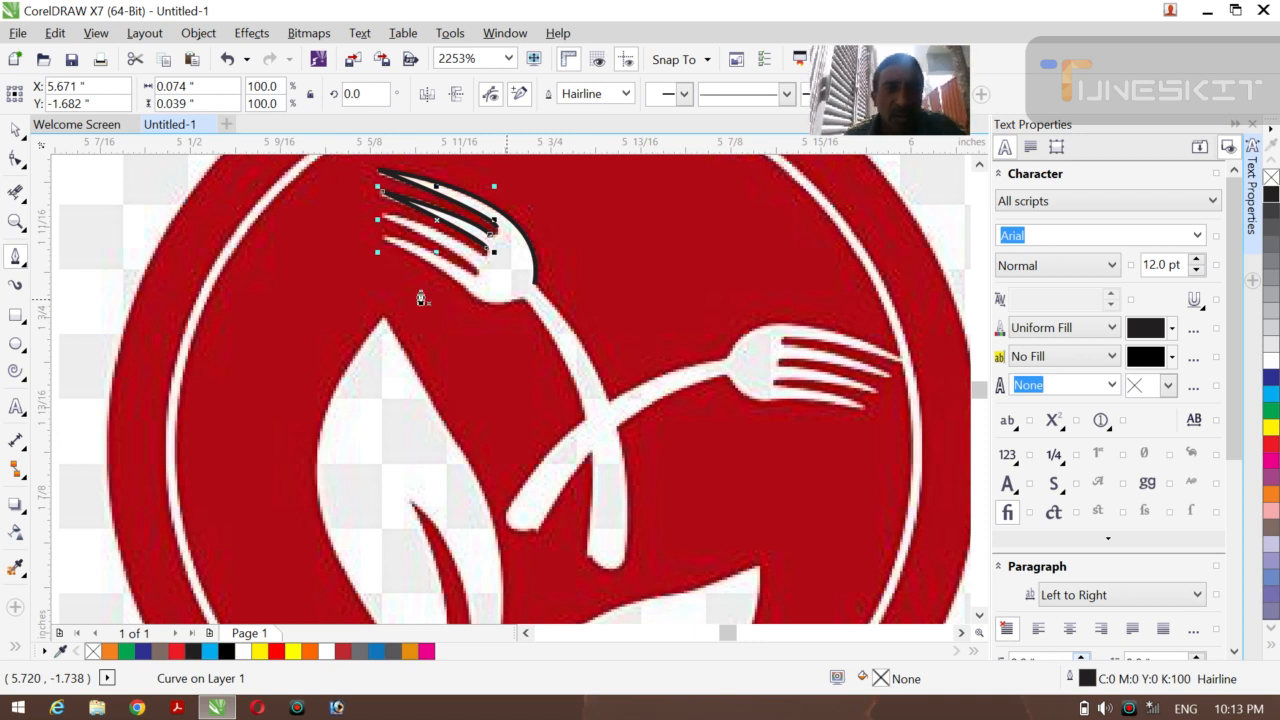
- Trace the lower and upper edges of the left fork's third tine with Pen curves about 0.069 in wide, outline Hairline
left_click(382, 228)
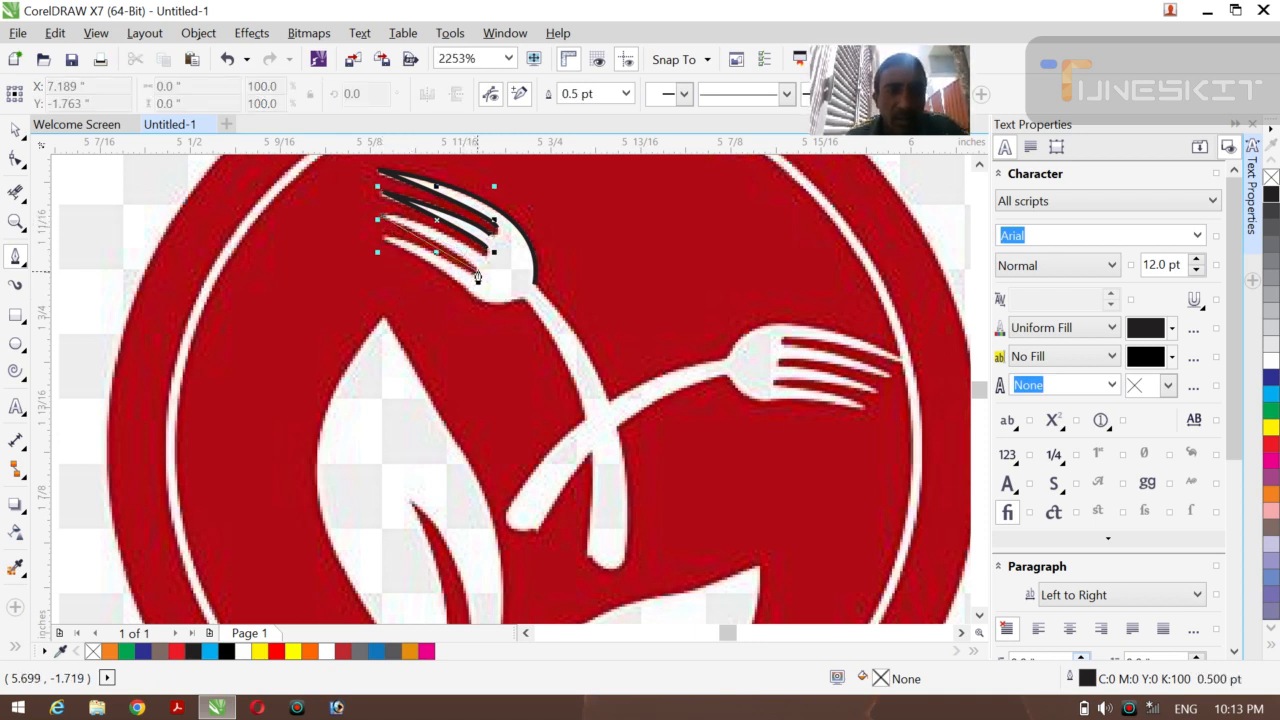
left_click_drag(478, 269, 482, 283)
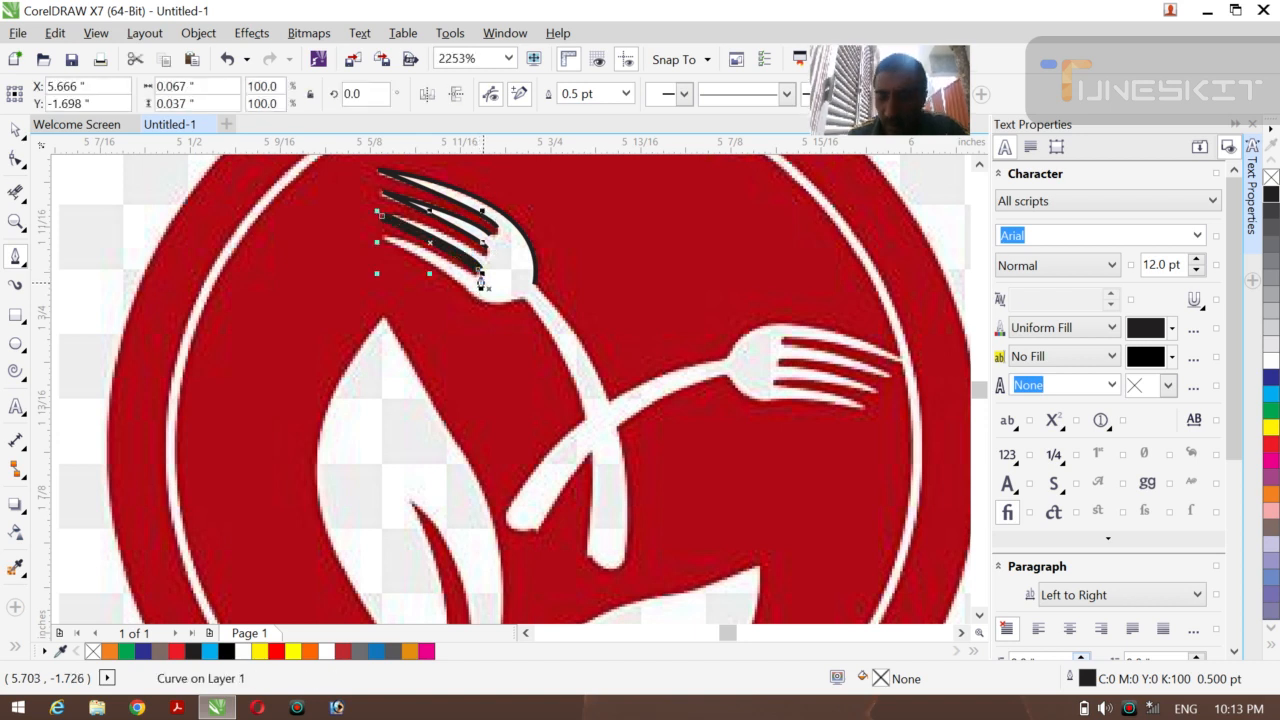
left_click(626, 93)
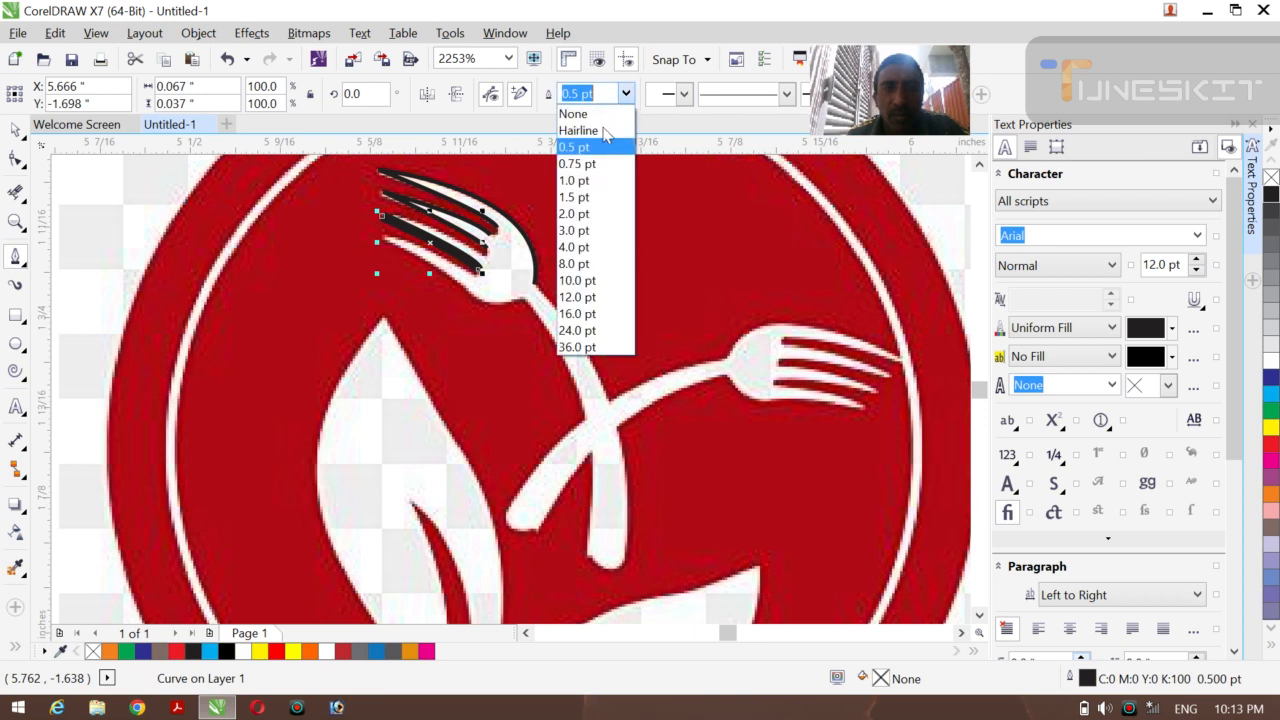
left_click(603, 131)
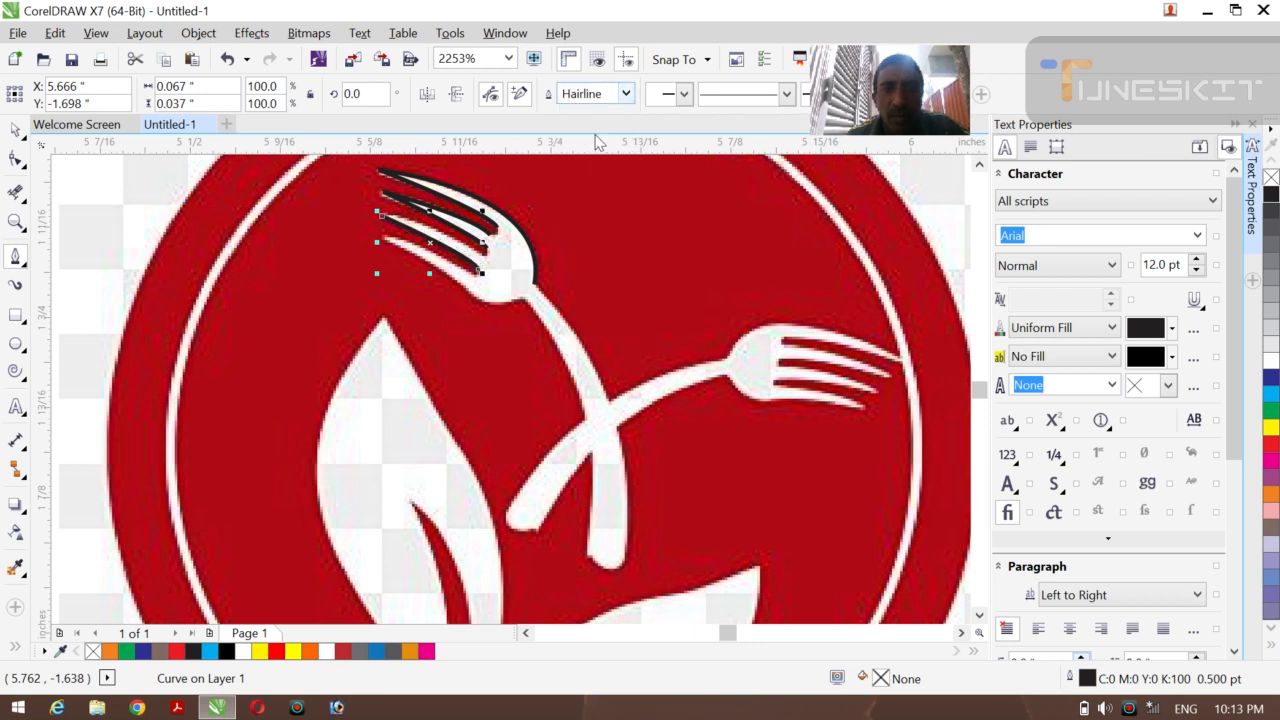
left_click(383, 216)
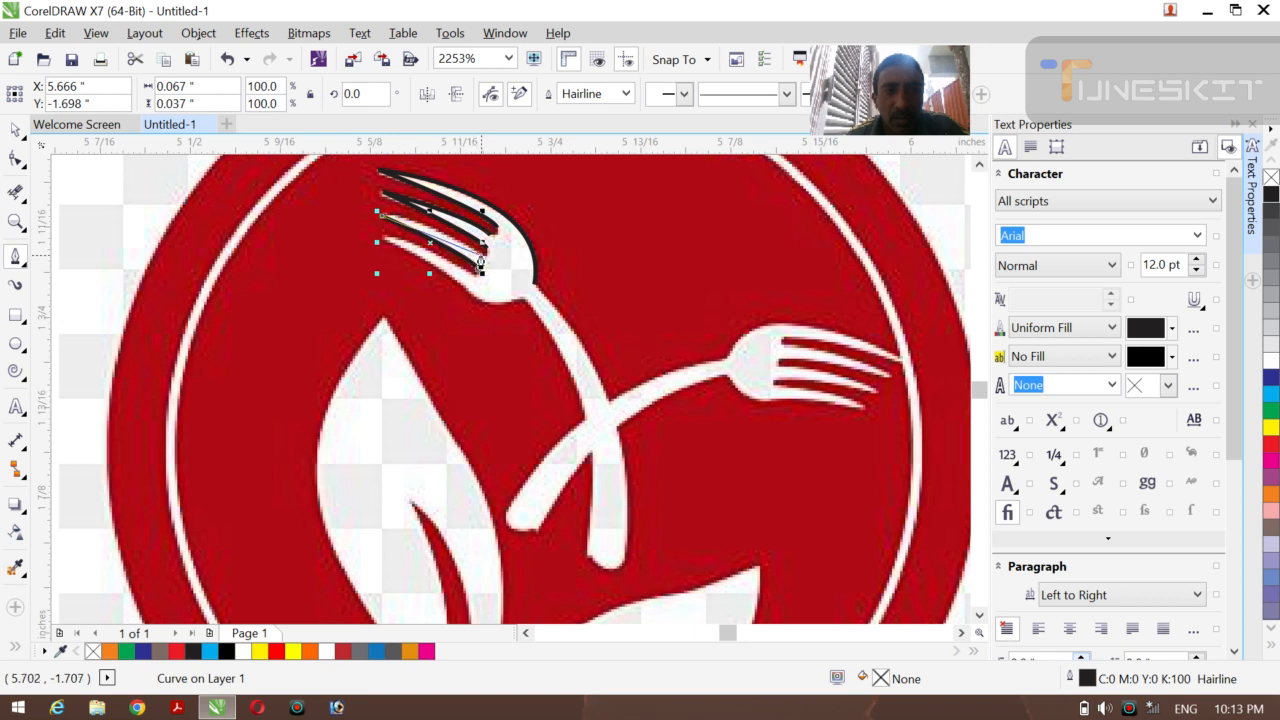
left_click(480, 263)
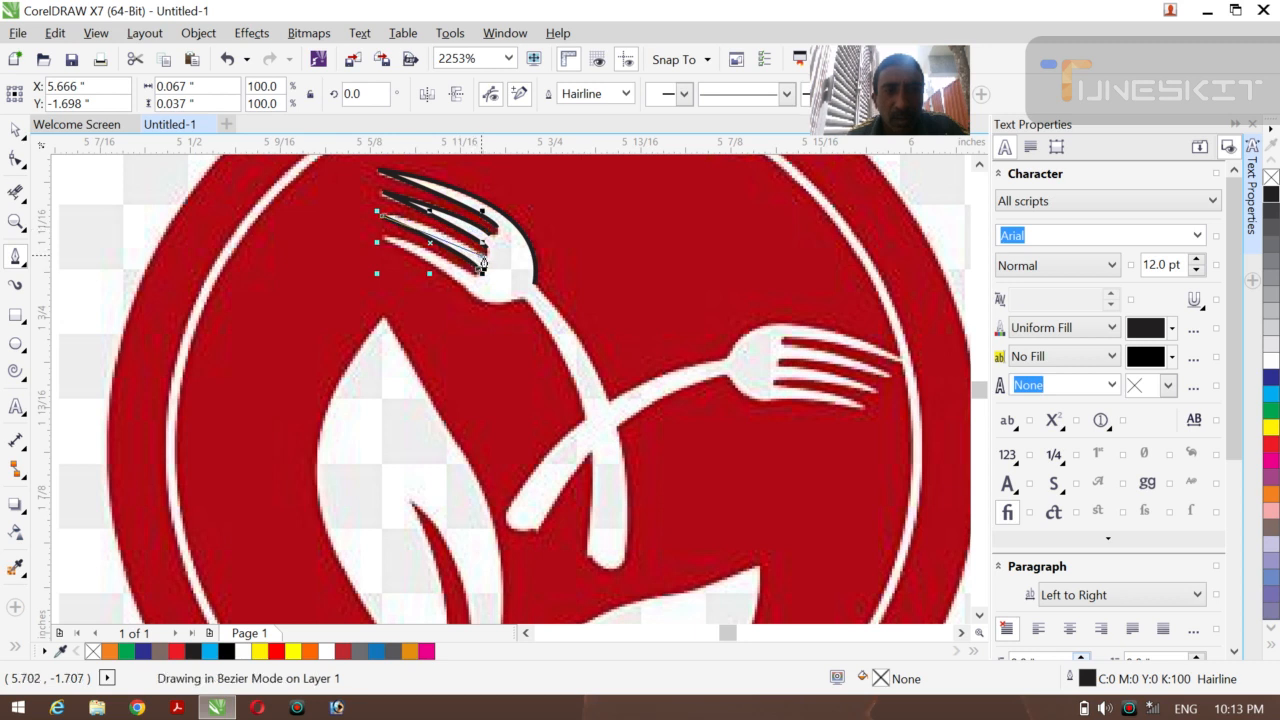
left_click(528, 301)
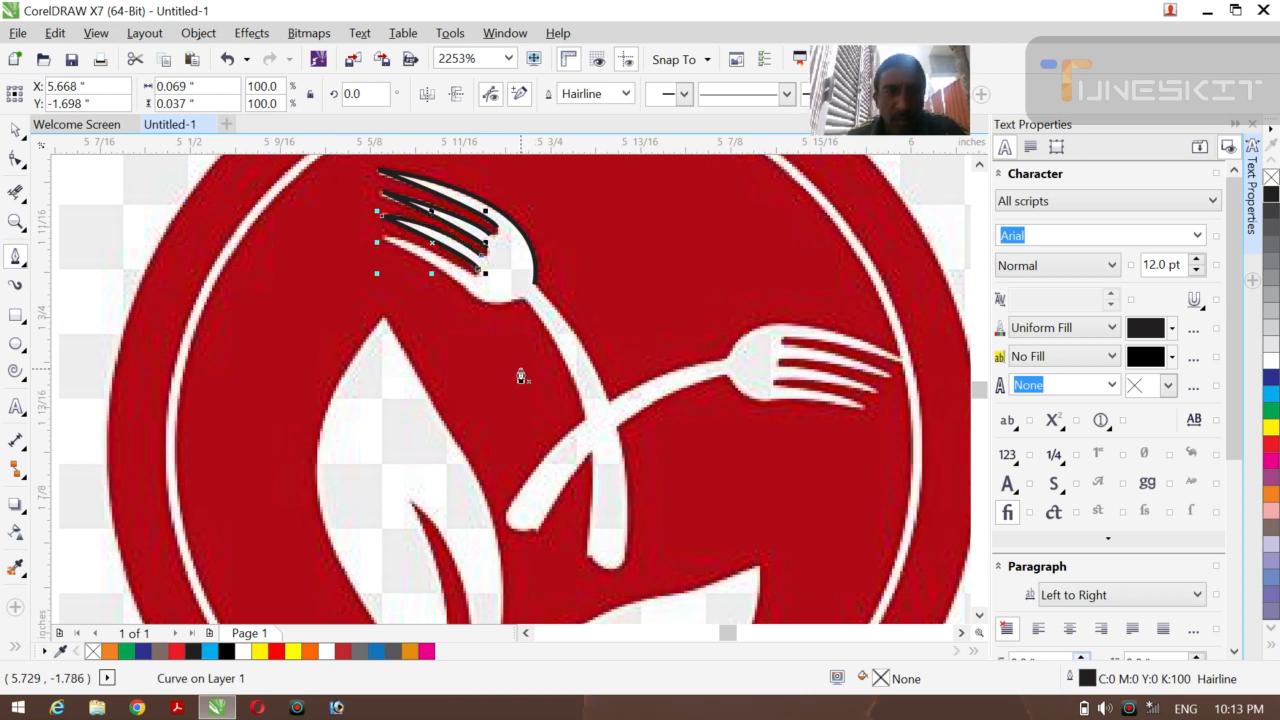
- Trace the lower and upper edges of the left fork's fourth tine with Pen curves about 0.07 in wide, outline Hairline
left_click(384, 246)
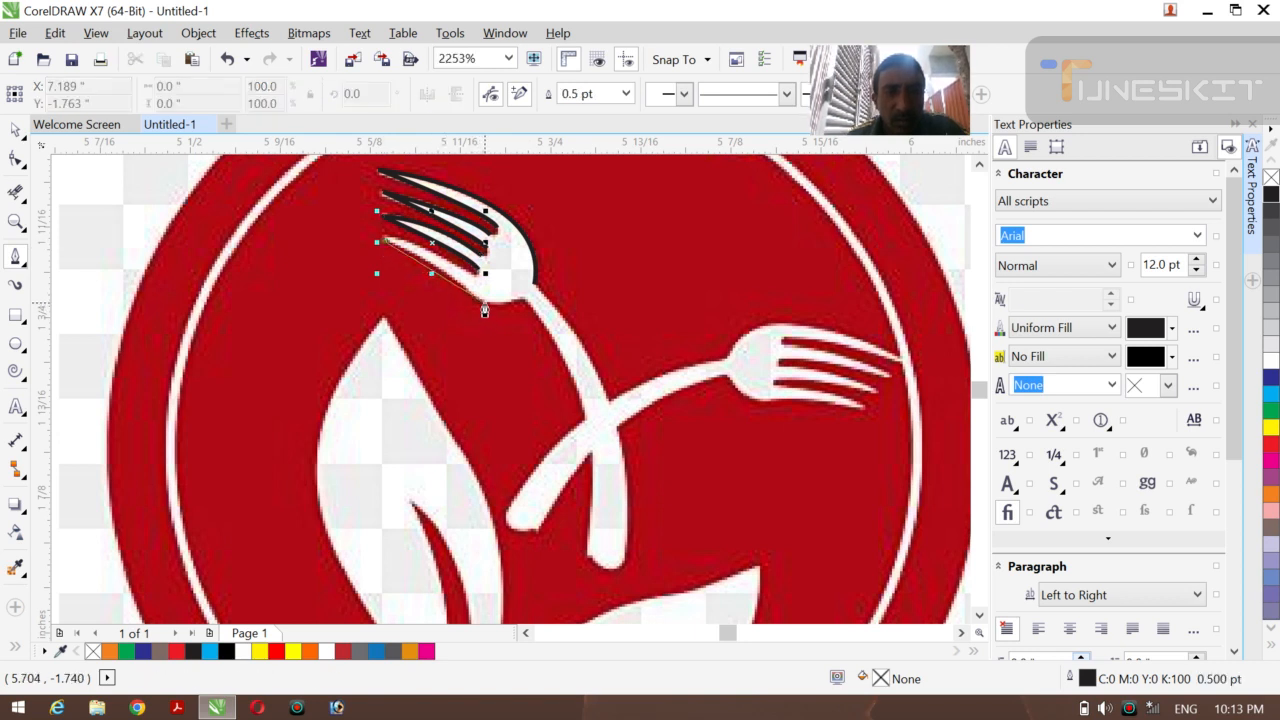
left_click(484, 304)
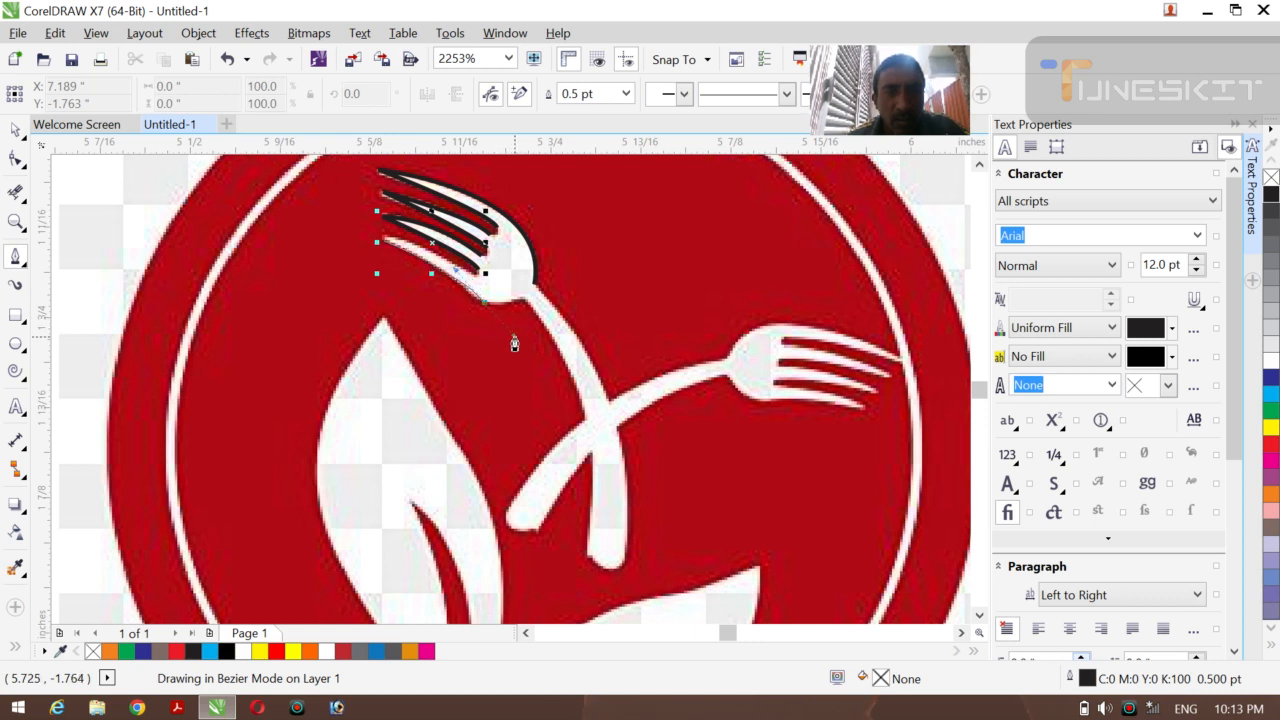
left_click(514, 343)
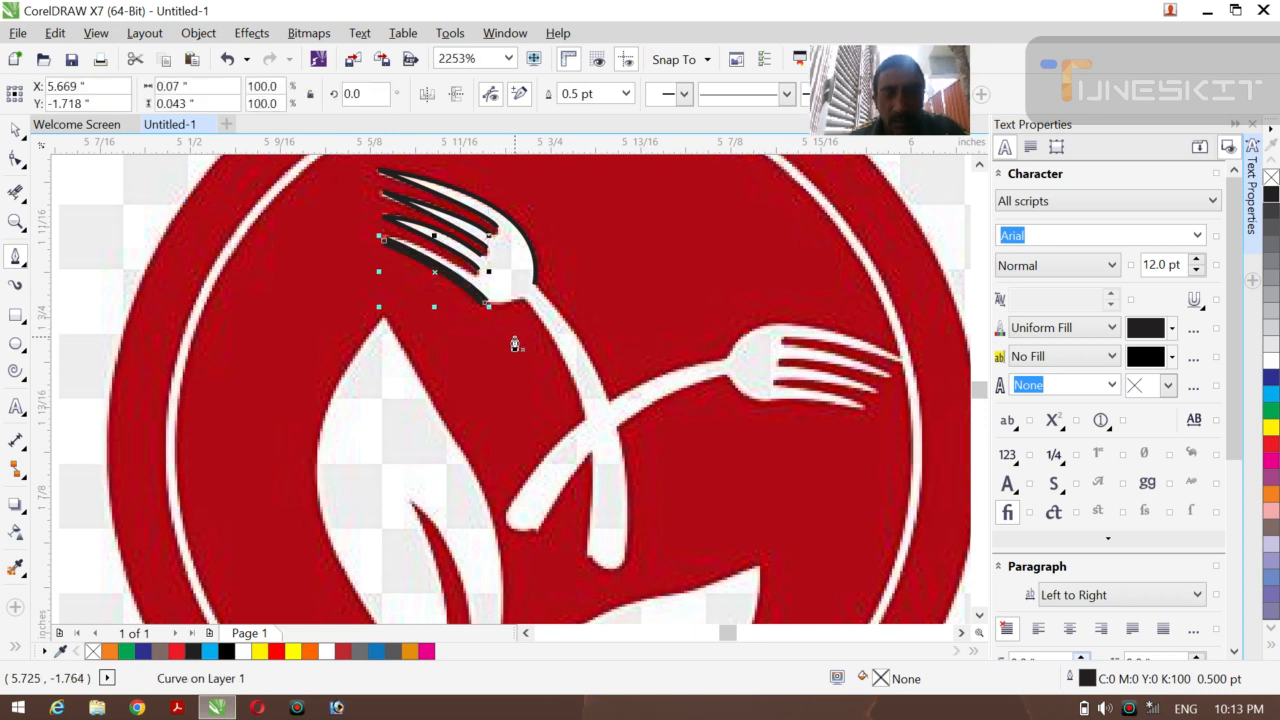
left_click(626, 93)
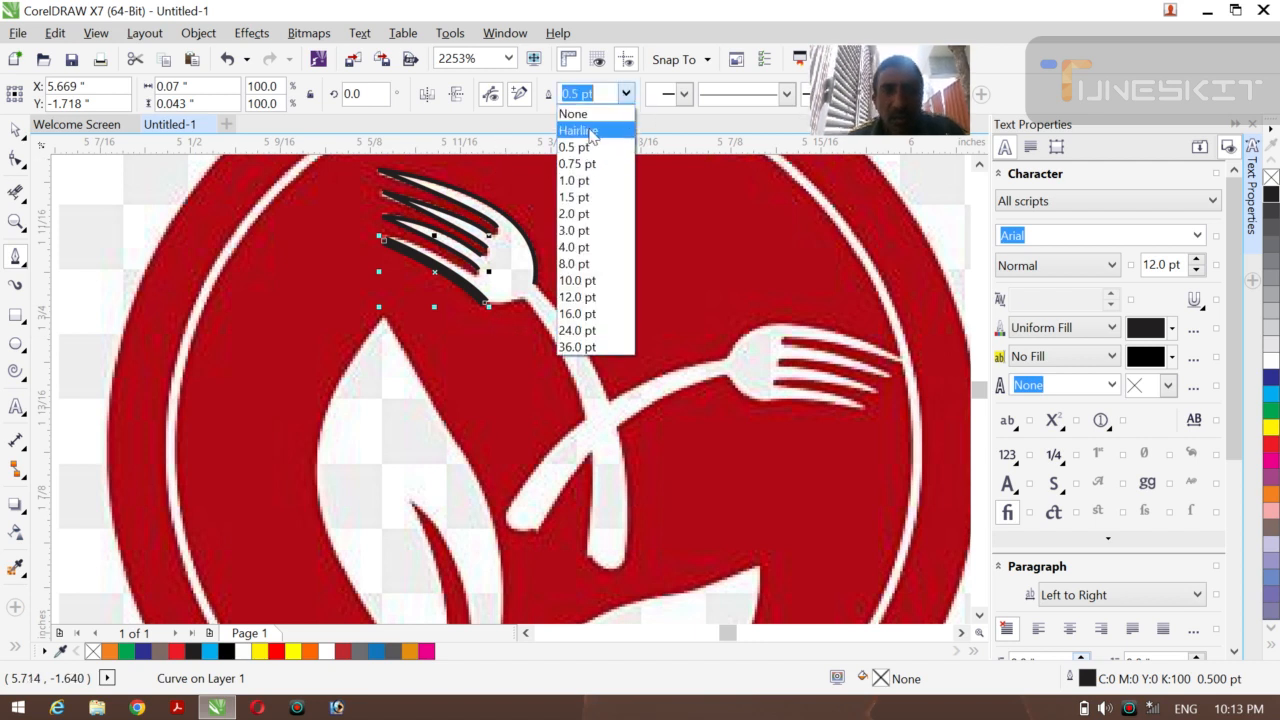
left_click(578, 131)
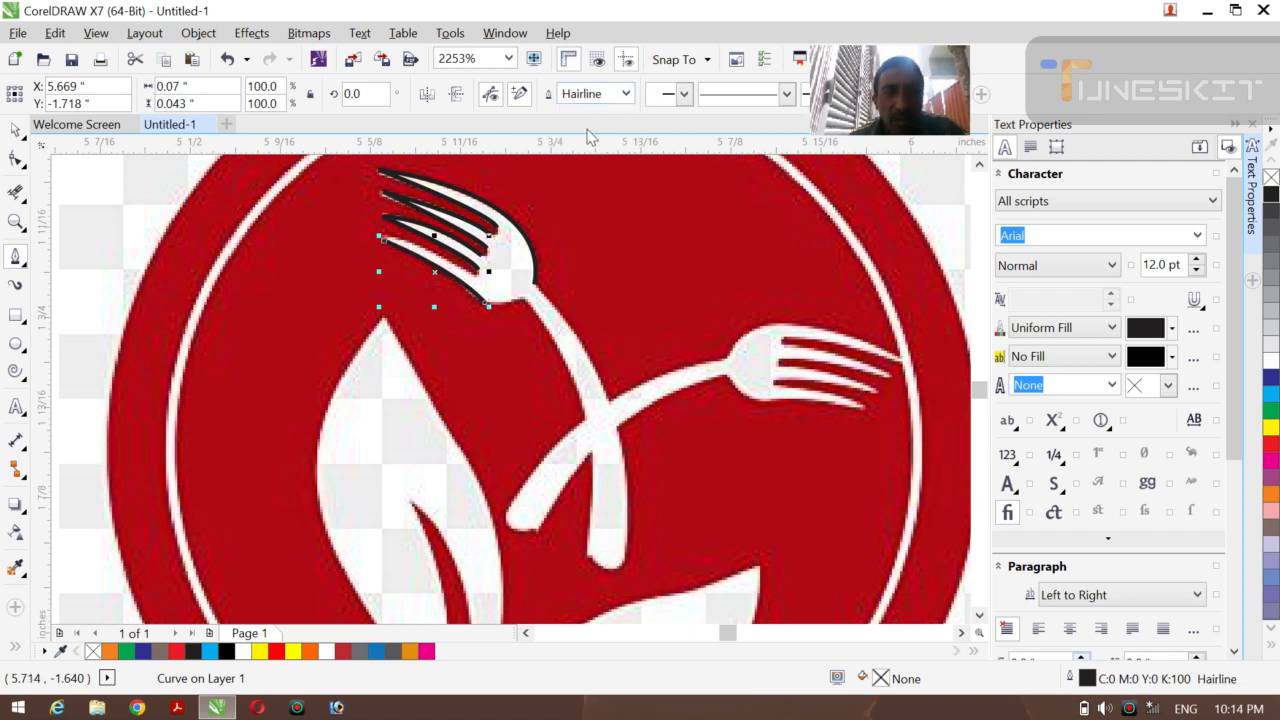
left_click(385, 242)
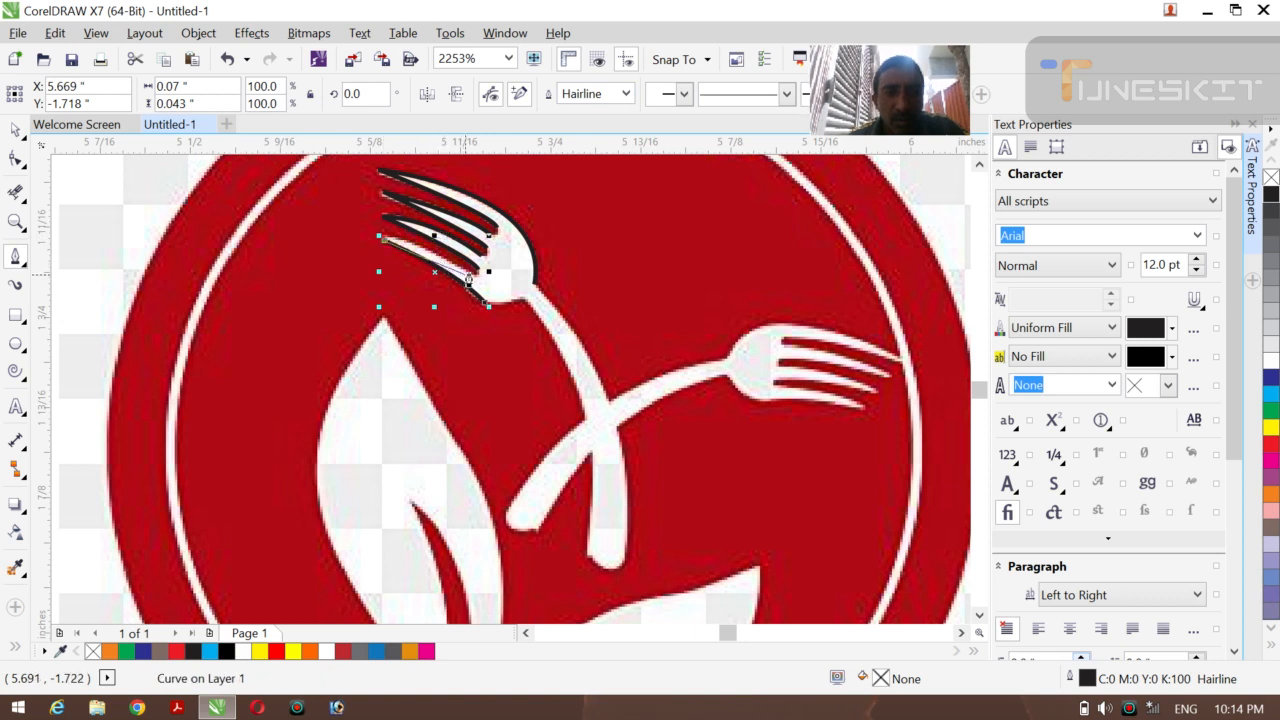
left_click_drag(470, 283, 540, 332)
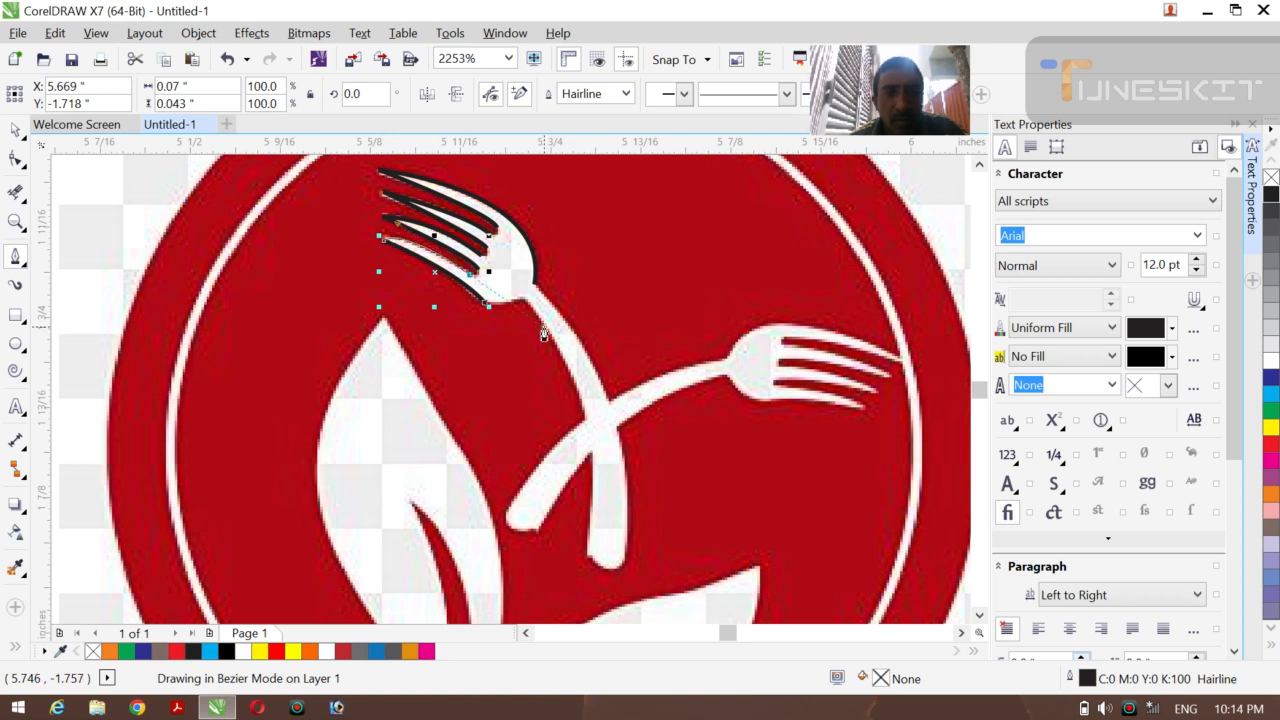
double_click(544, 334)
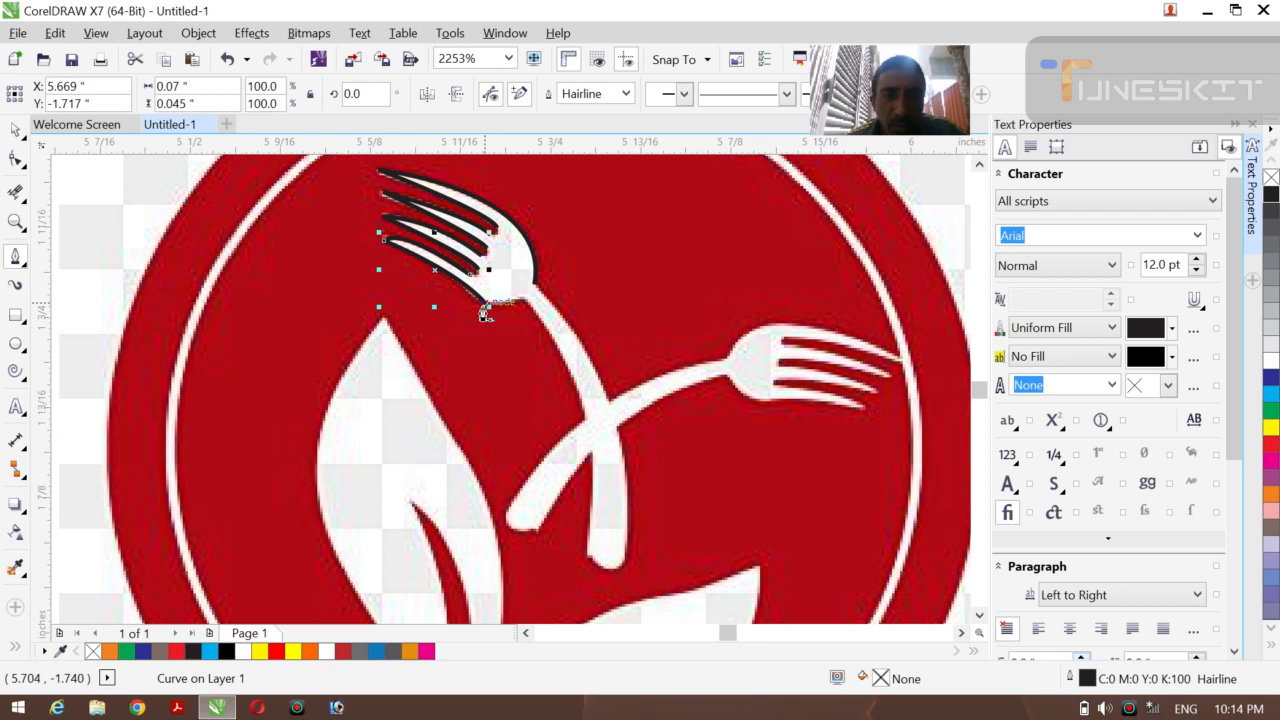
- Close the base of the left fork's head up to the handle with a Pen line about 0.026 in wide, outline Hairline
left_click(484, 314)
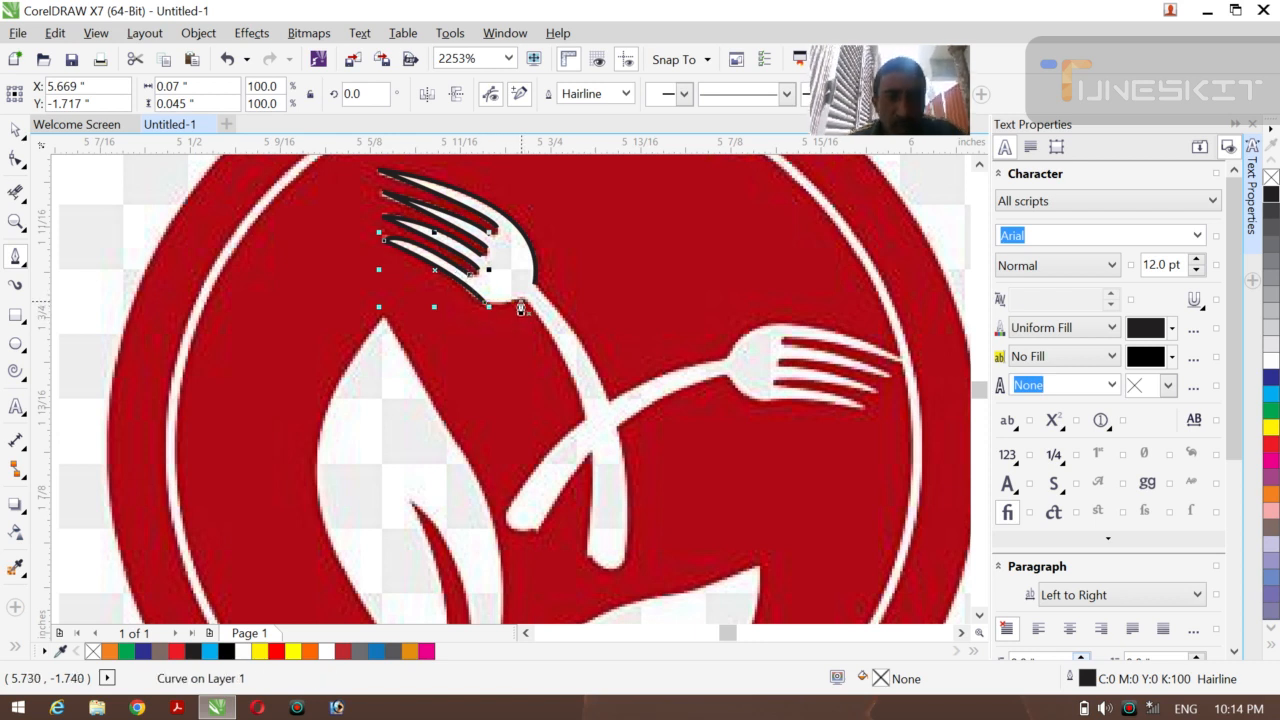
left_click(522, 307)
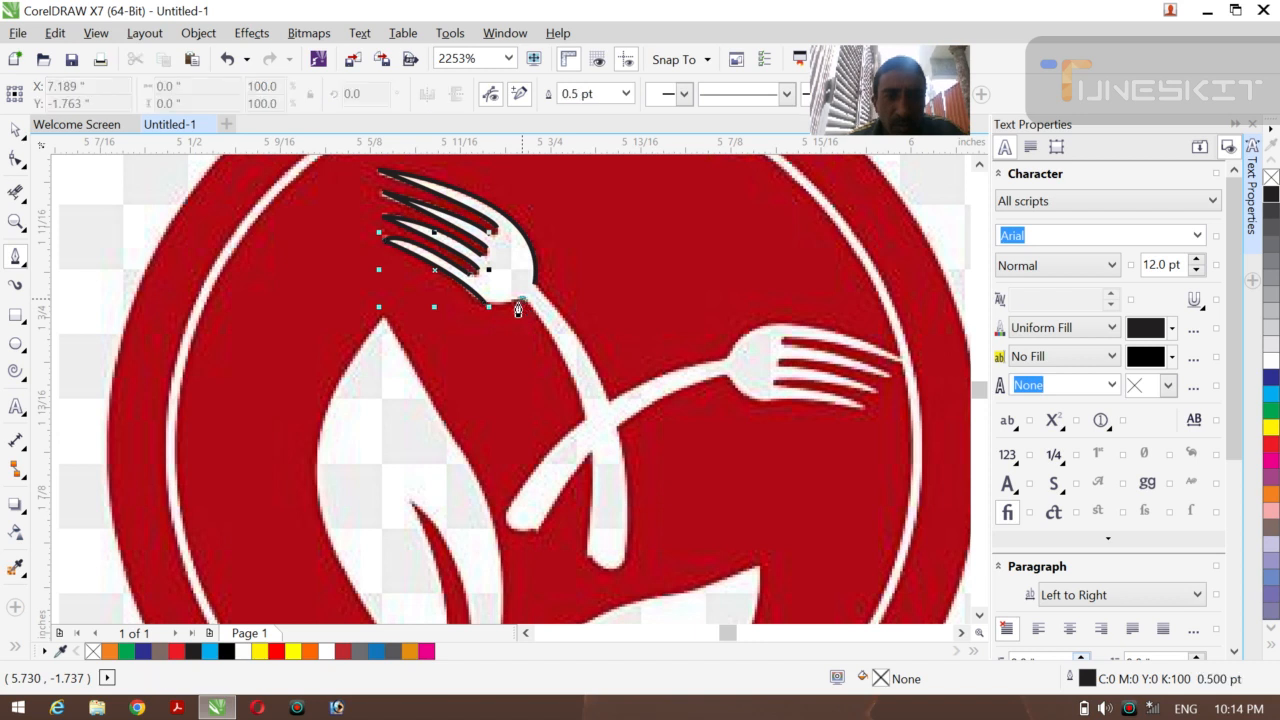
left_click(484, 312)
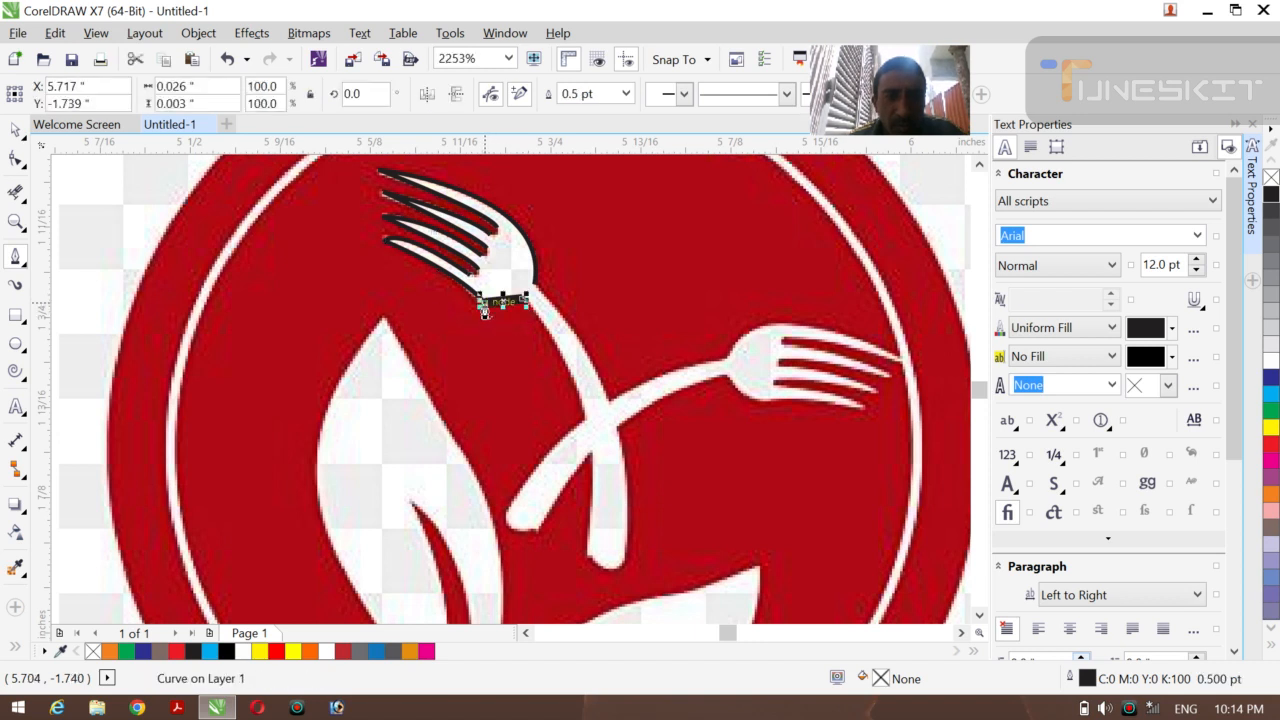
left_click(627, 94)
left_click(580, 131)
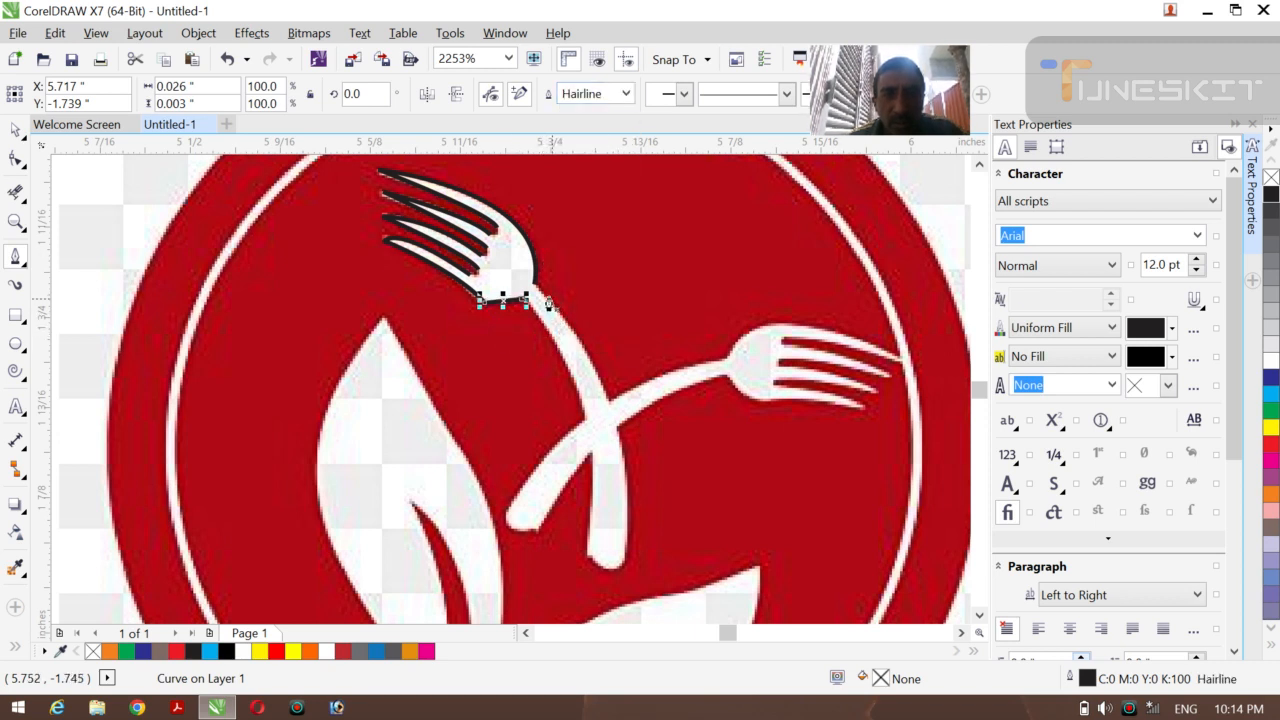
- Trace the outer right edge of the left fork's handle from neck to end with a Pen curve about 0.064 by 0.191 in, outline Hairline
left_click(533, 290)
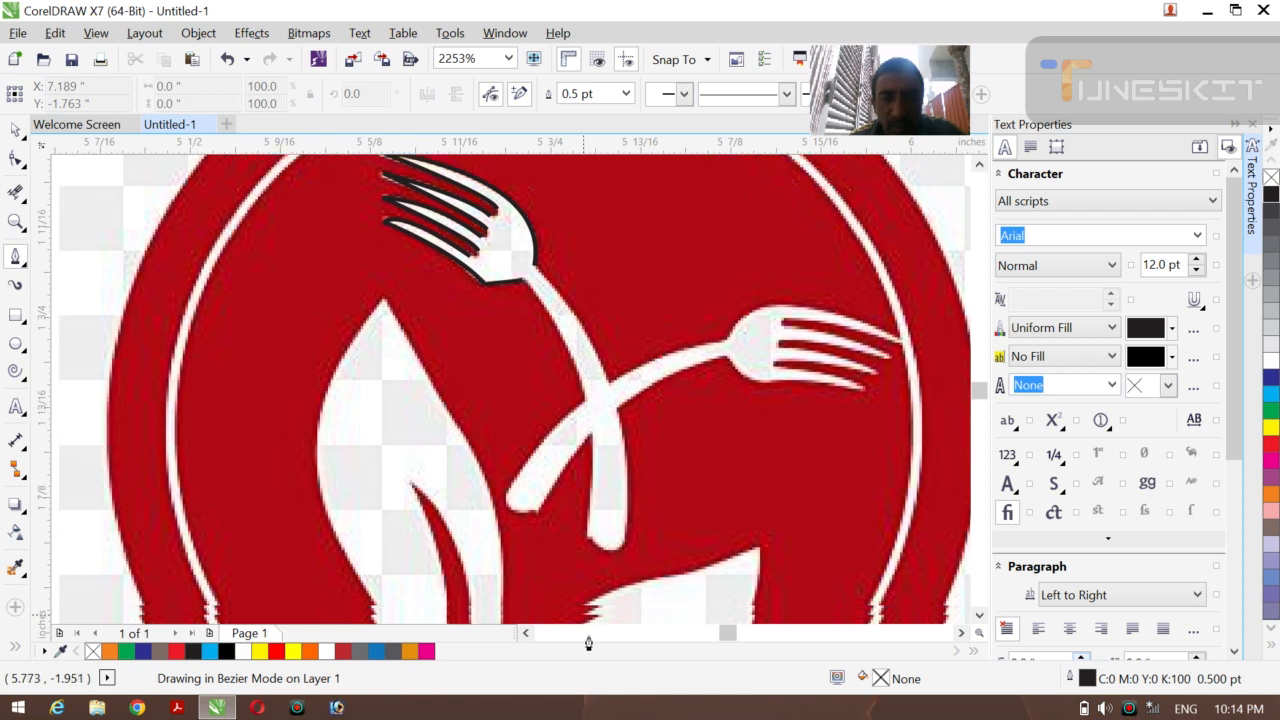
left_click_drag(589, 640, 609, 589)
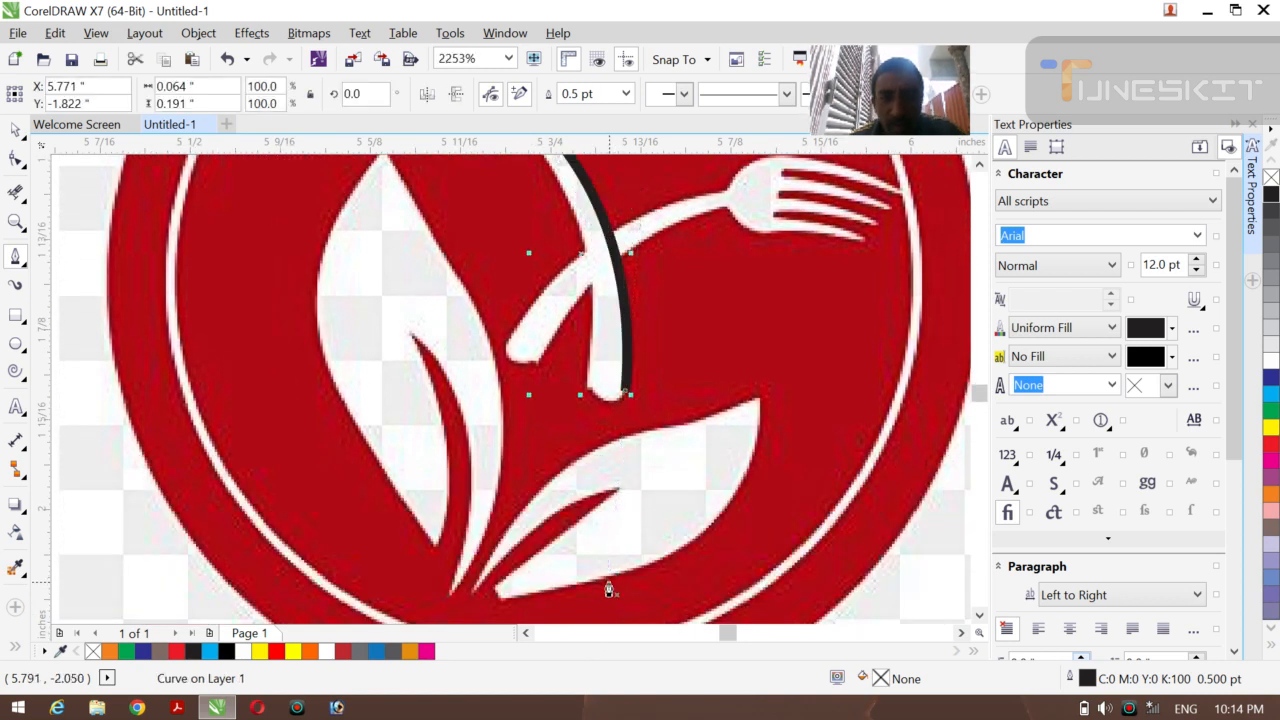
scroll(609, 589, "up", 7)
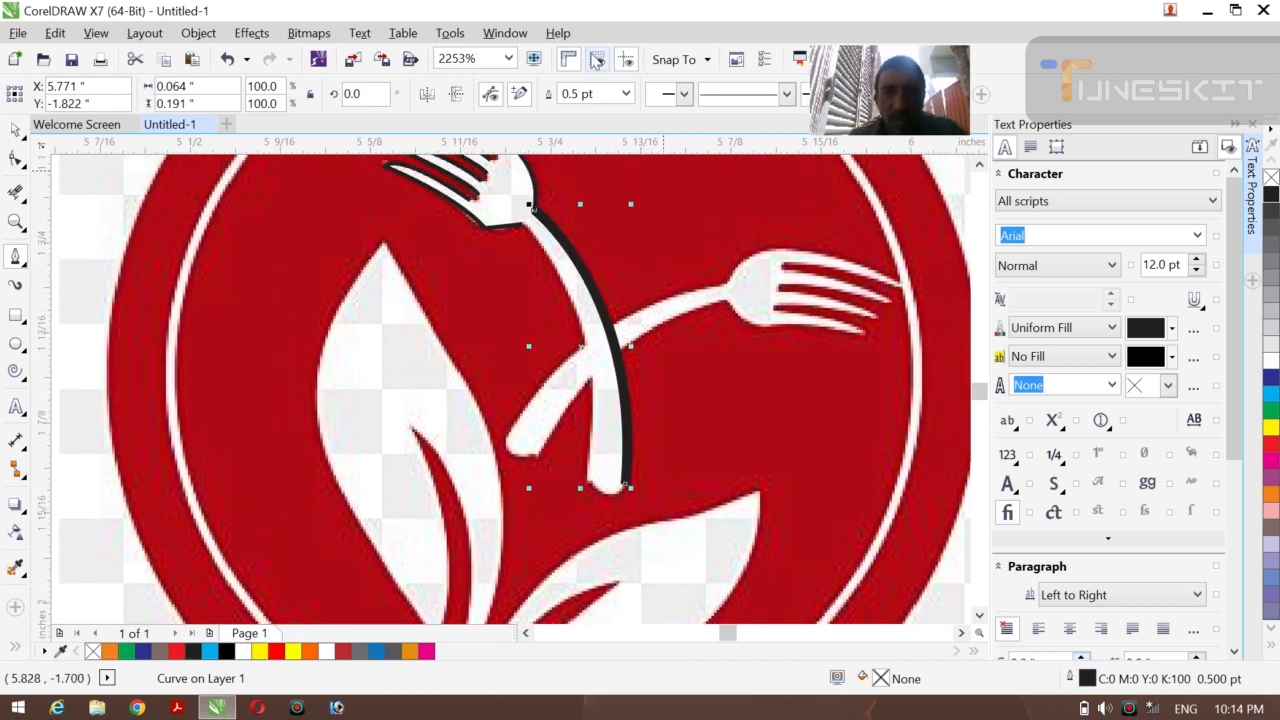
left_click(625, 93)
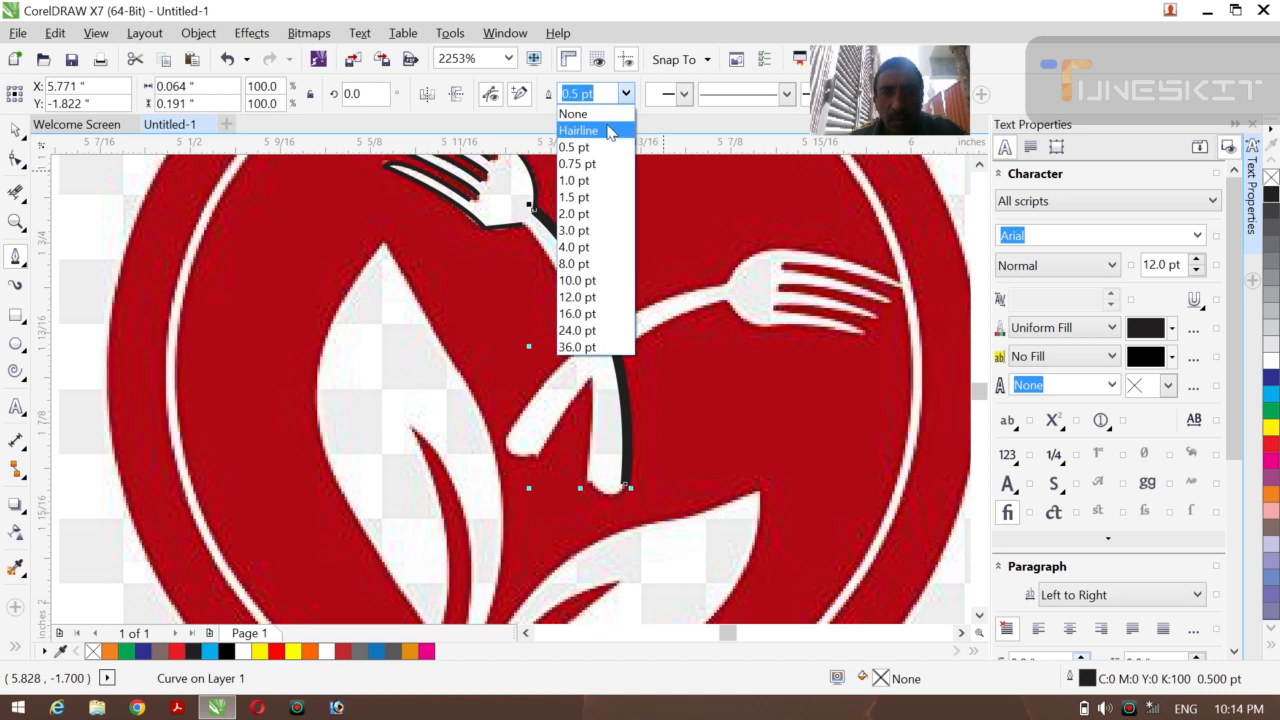
left_click(608, 128)
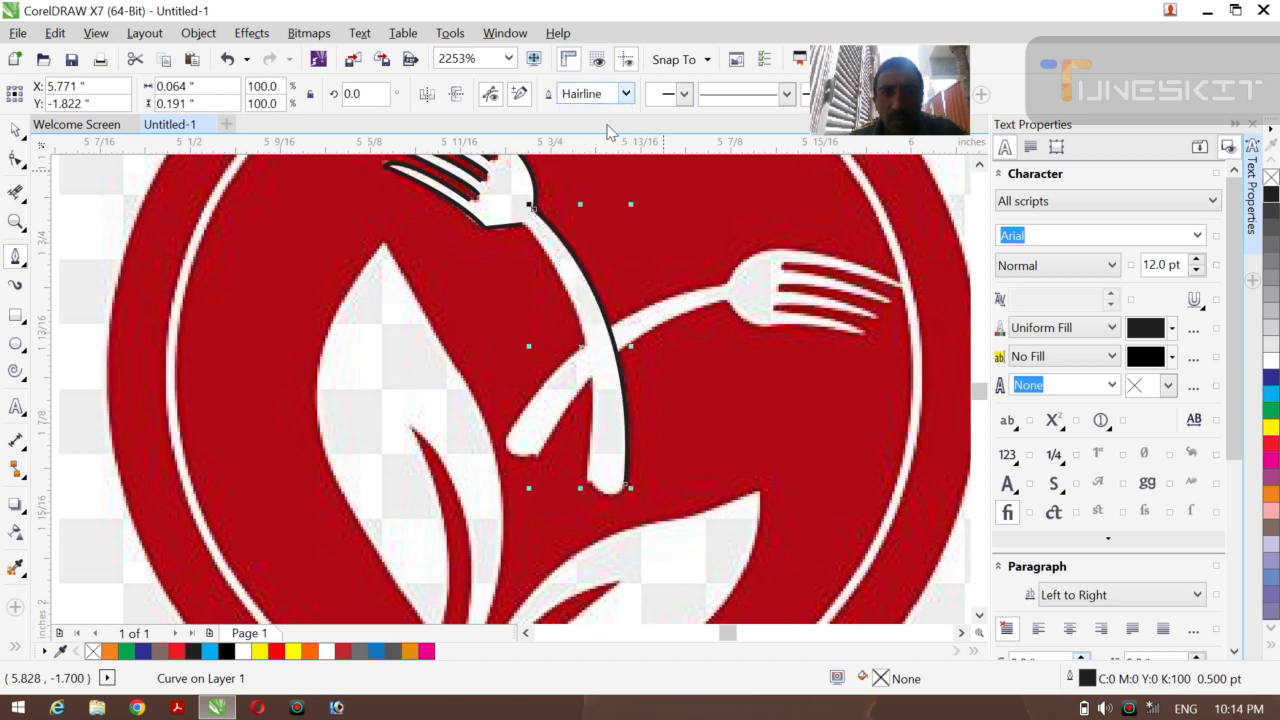
- Trace the inner left edge of the left fork's handle with a Pen curve about 0.05 by 0.177 in, outline Hairline
left_click(525, 230)
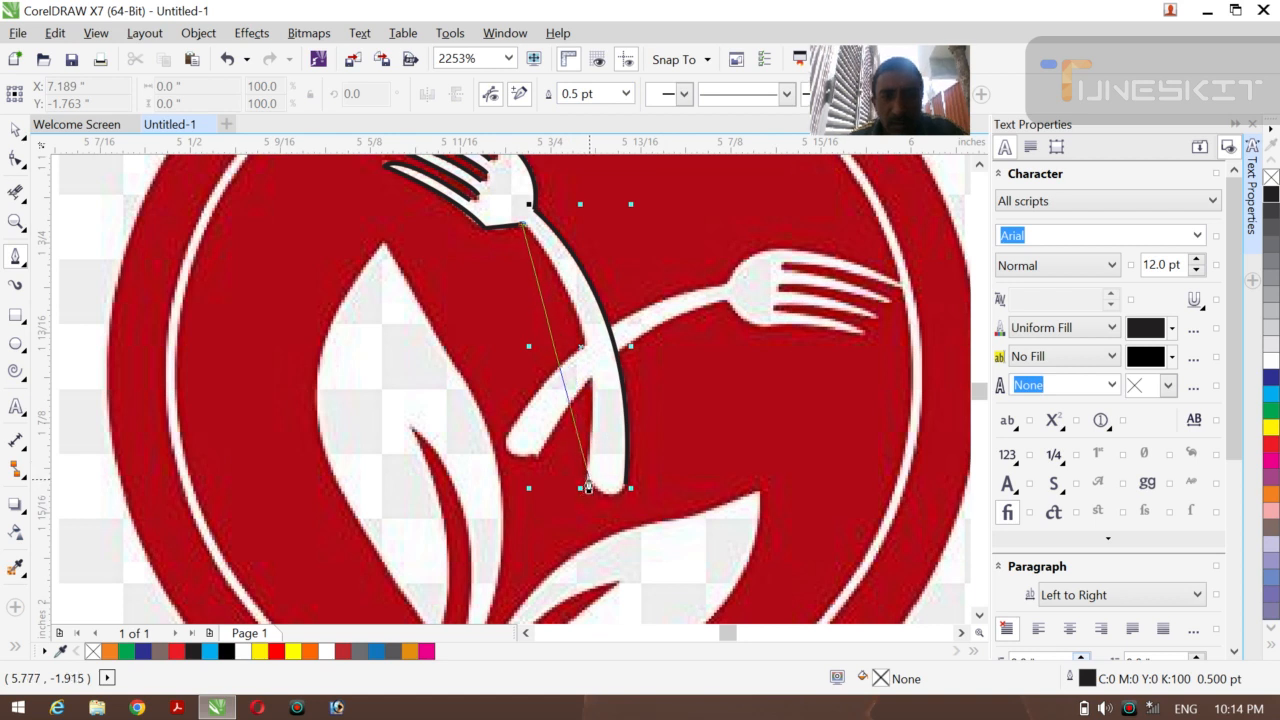
left_click_drag(588, 487, 566, 602)
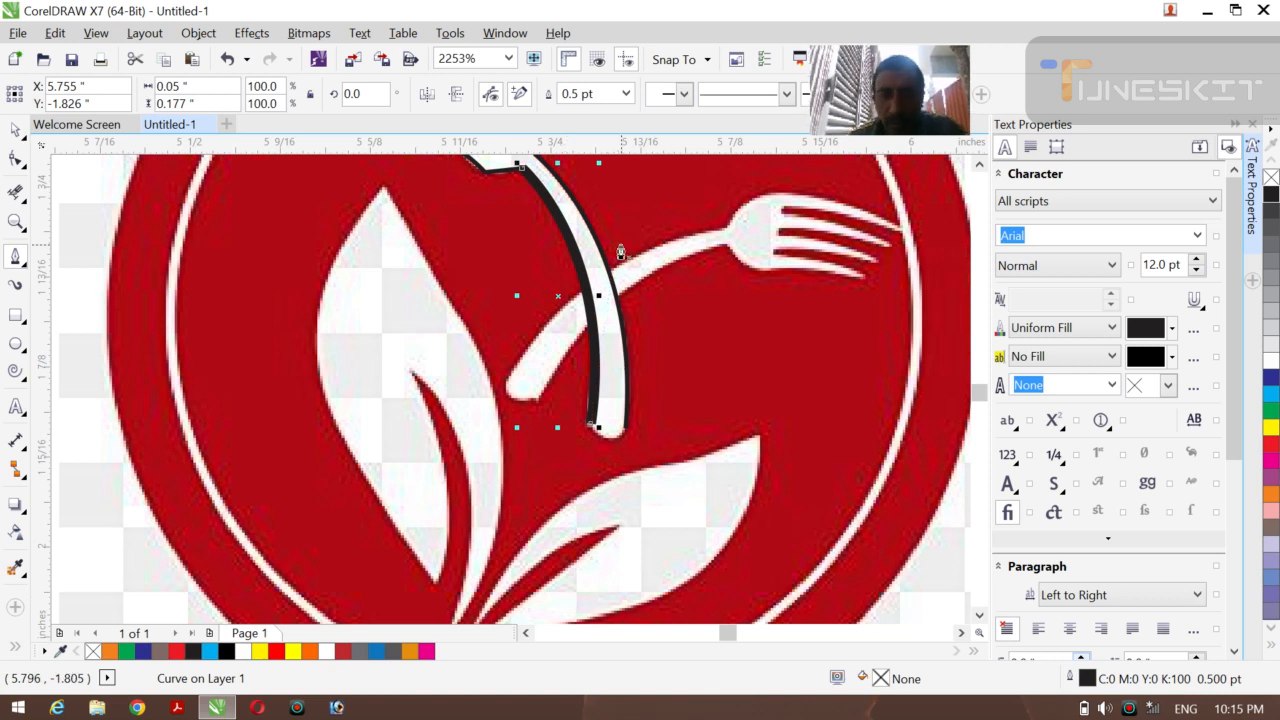
left_click(626, 93)
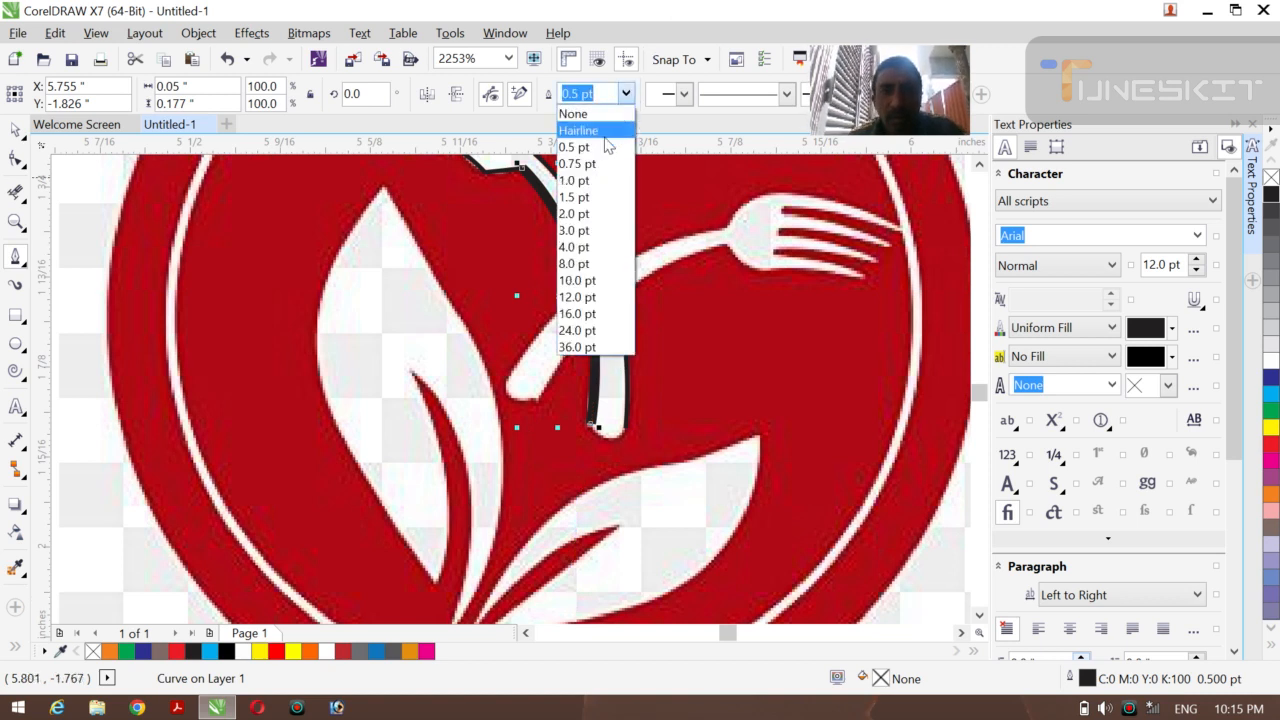
left_click(604, 134)
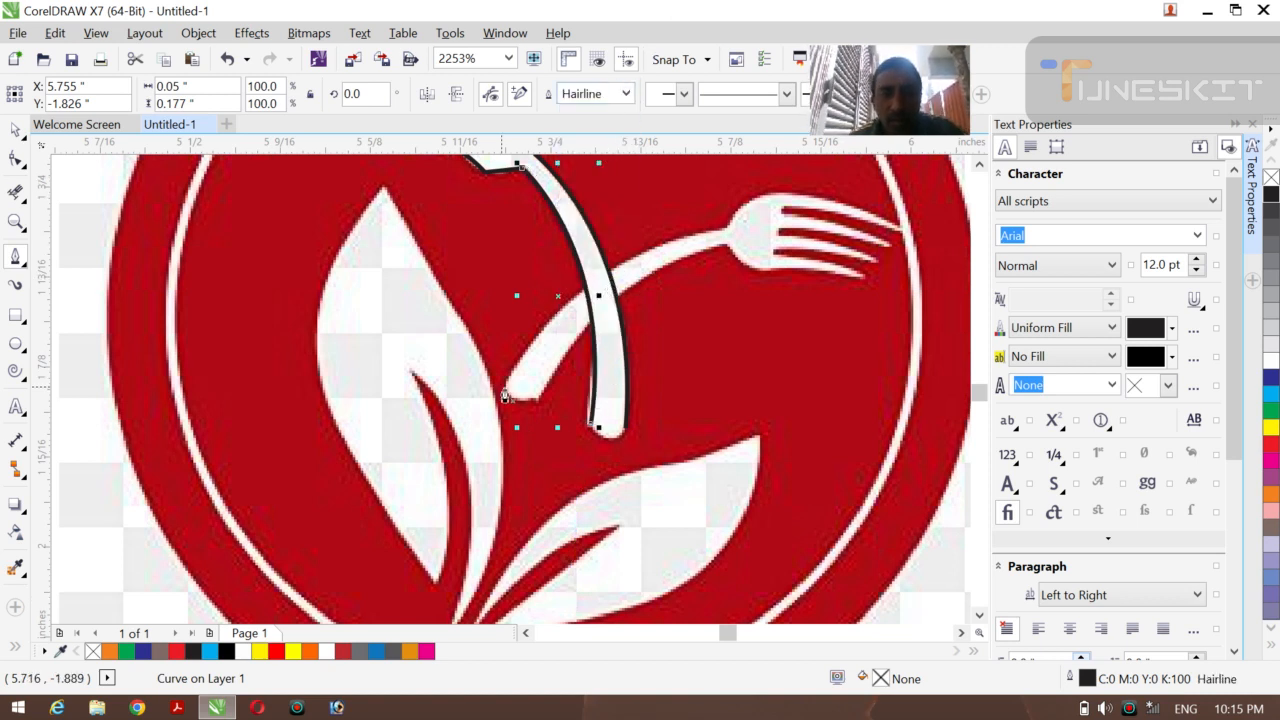
- Join both handle edges around the left fork's rounded end with short Pen segments about 0.024 by 0.01 in overall, outline Hairline
left_click_drag(594, 429, 600, 450)
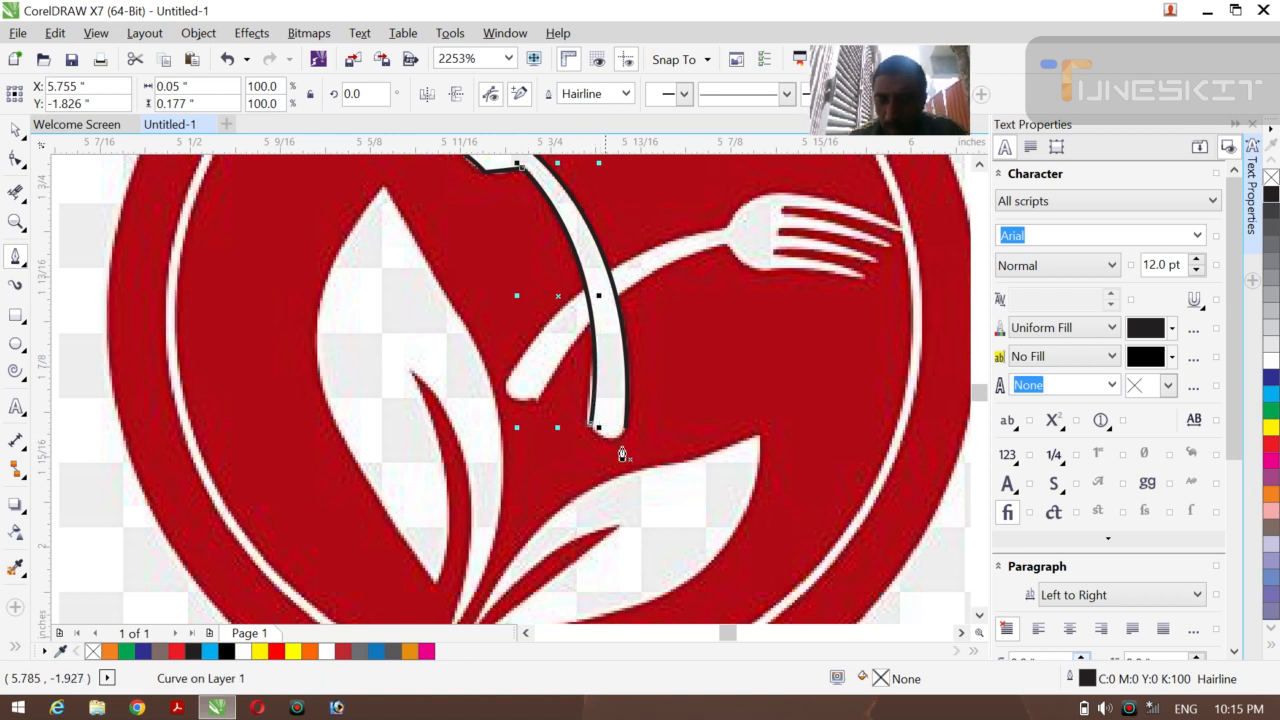
left_click(626, 429)
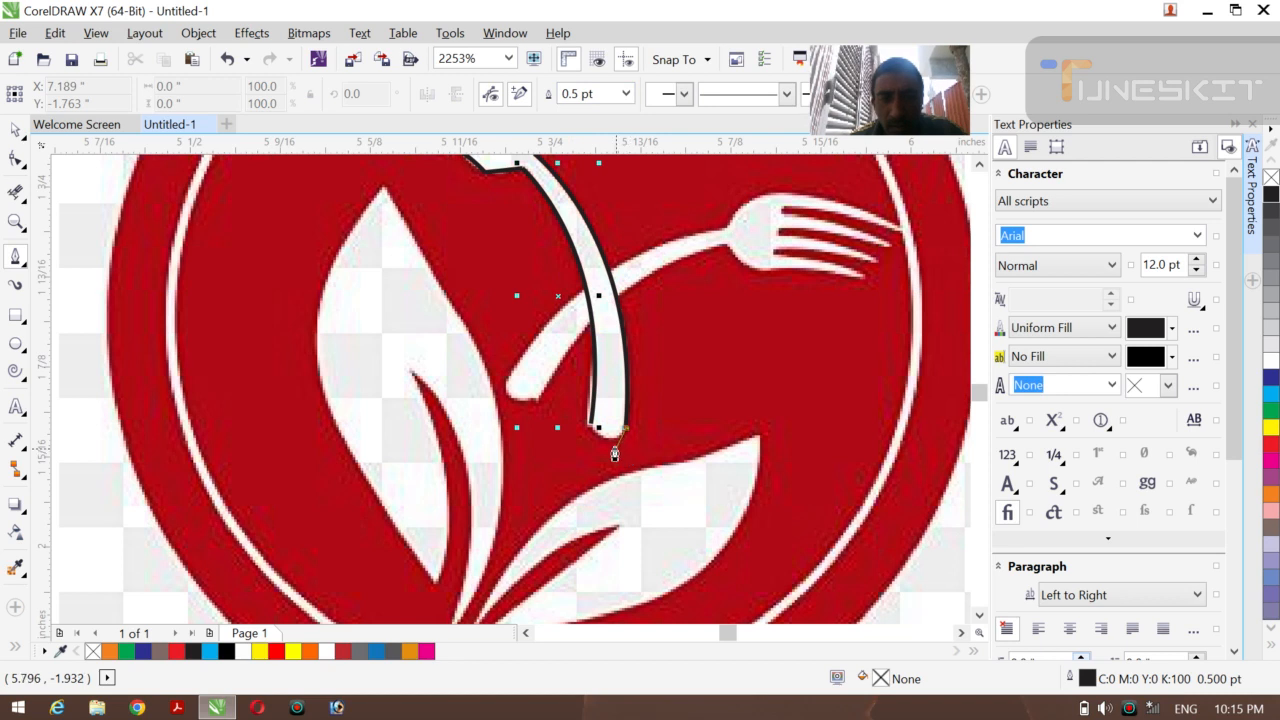
double_click(617, 444)
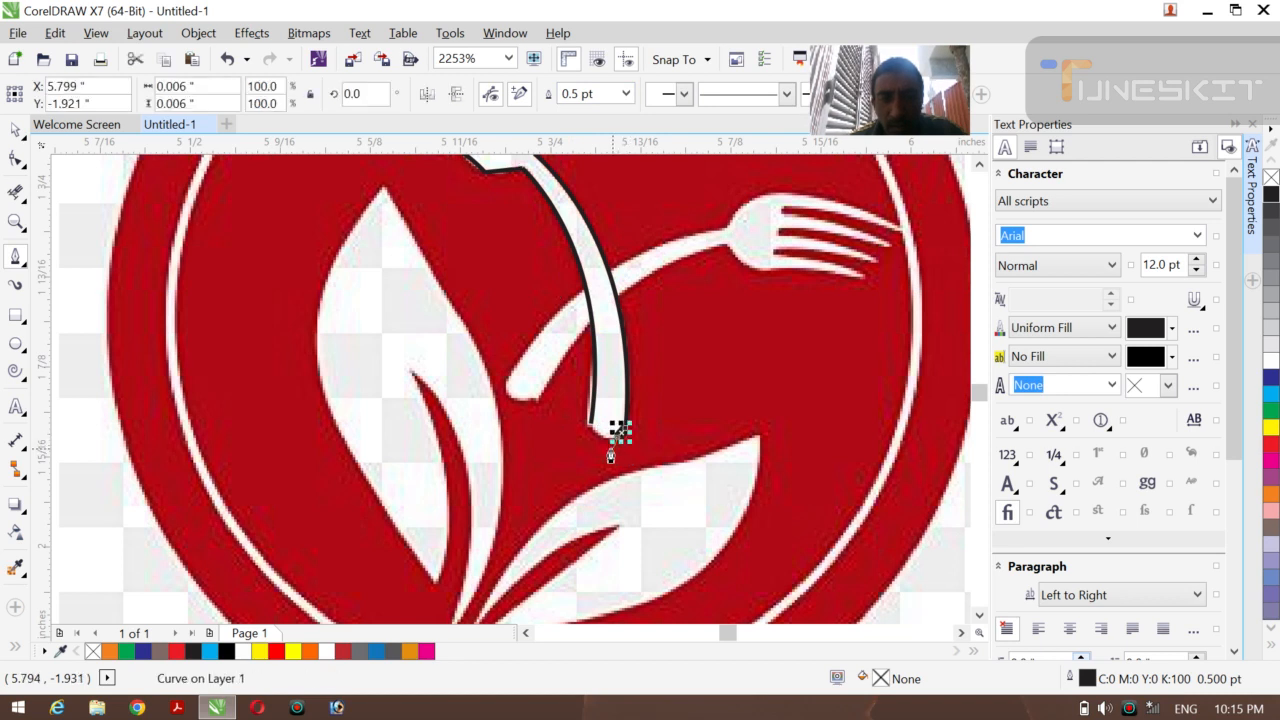
left_click(603, 438)
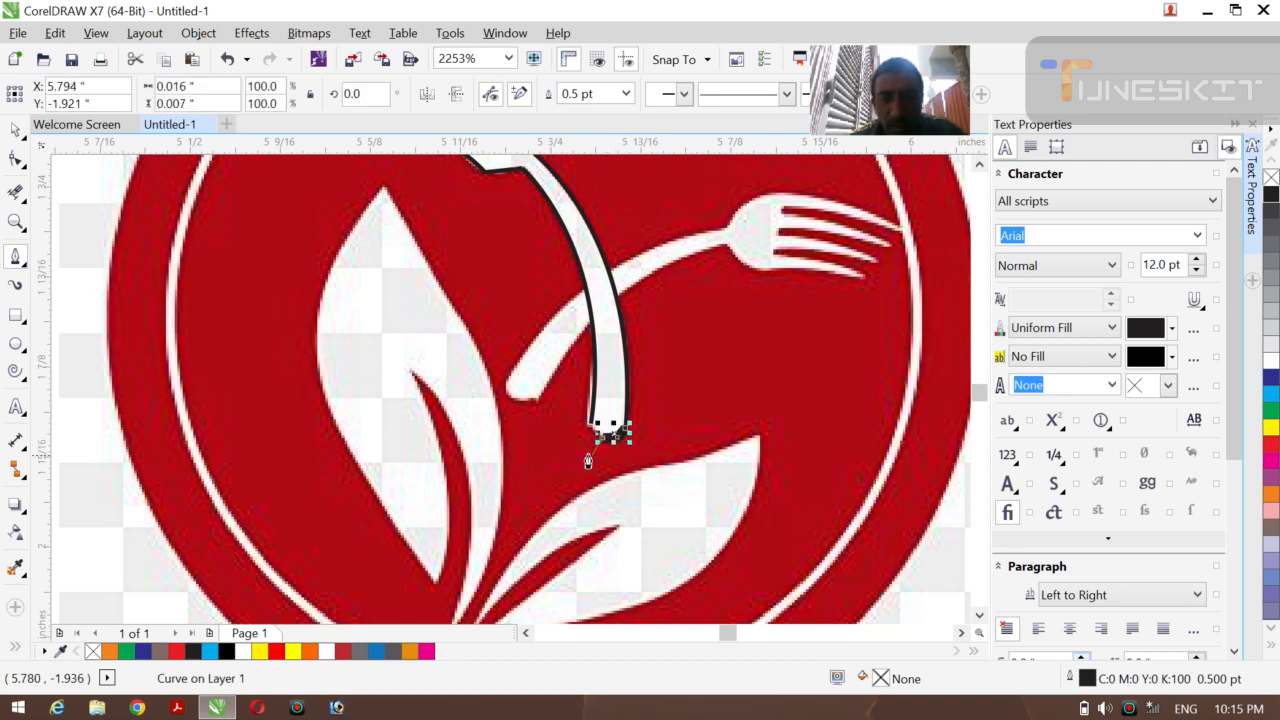
left_click(590, 424)
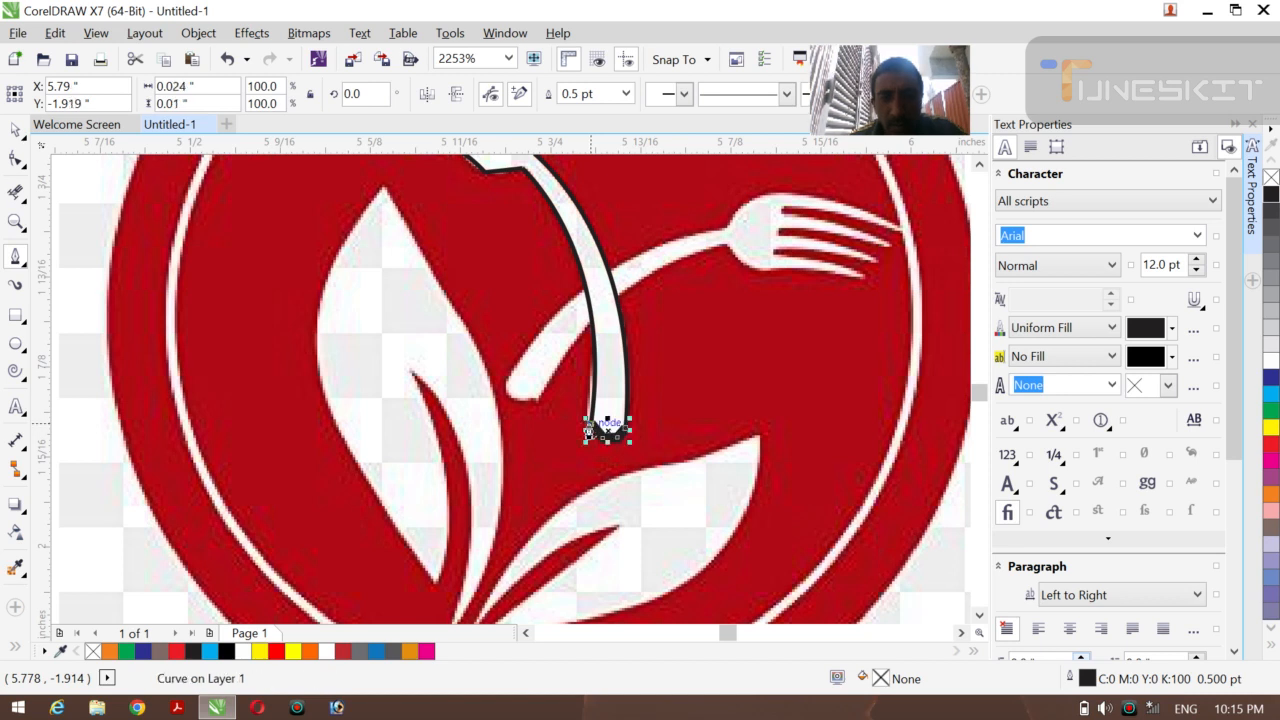
left_click(621, 96)
left_click(590, 131)
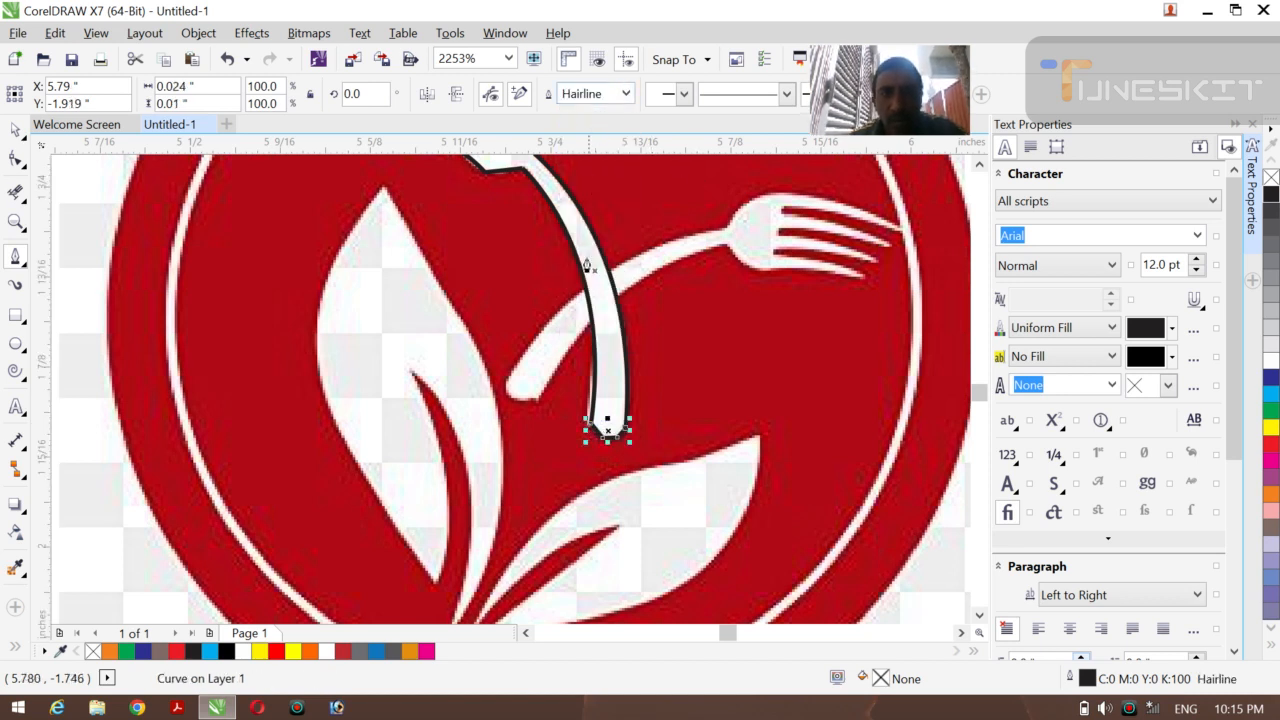
key("z")
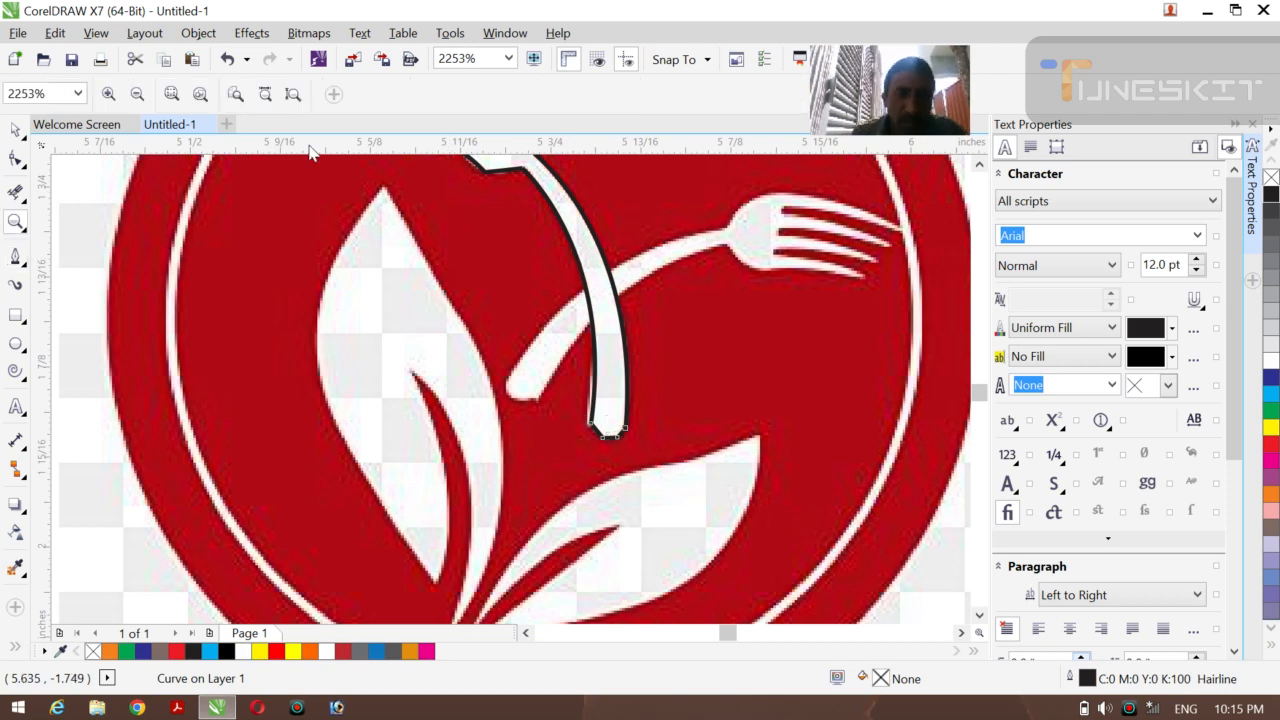
left_click(137, 96)
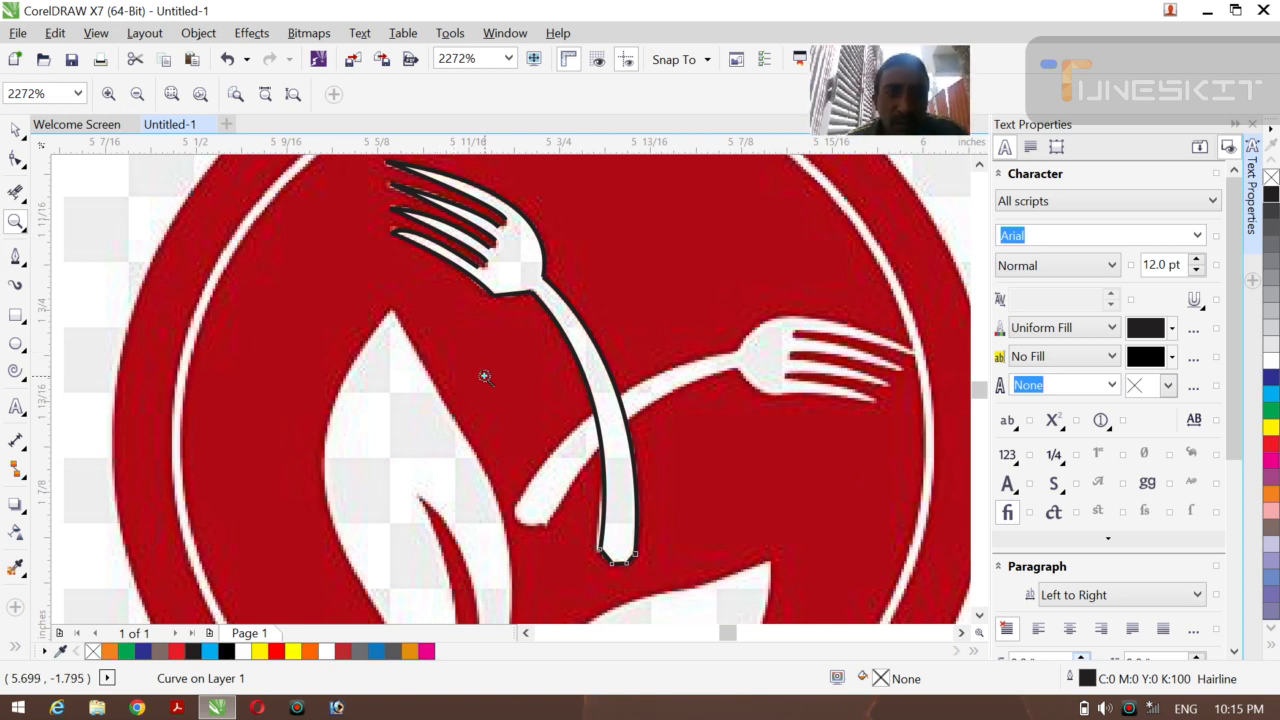
left_click(491, 277)
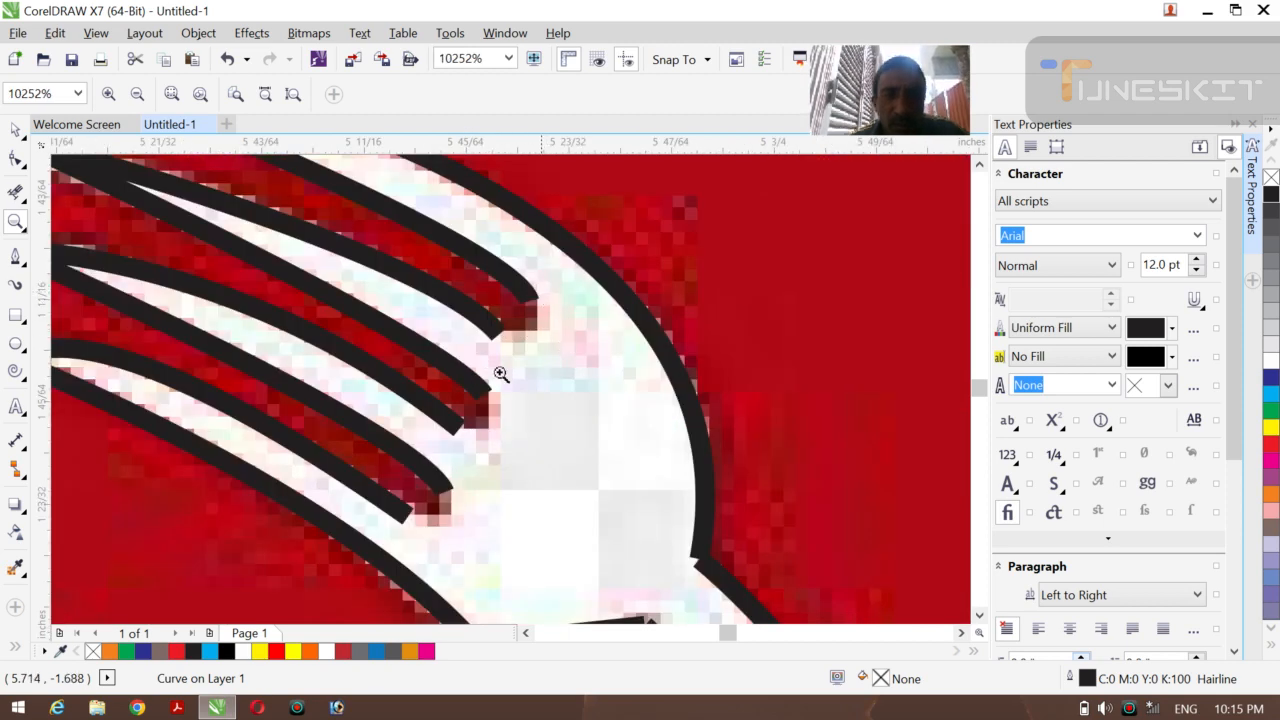
left_click(16, 257)
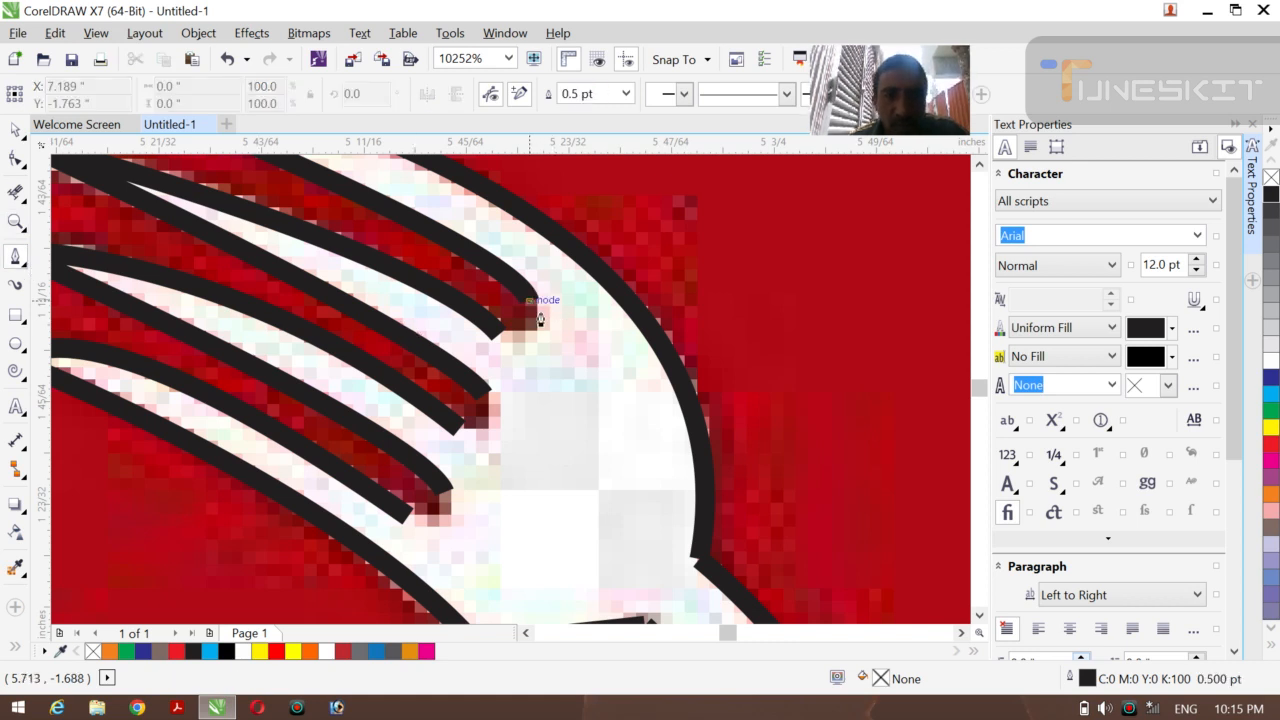
left_click(539, 314)
left_click(552, 336)
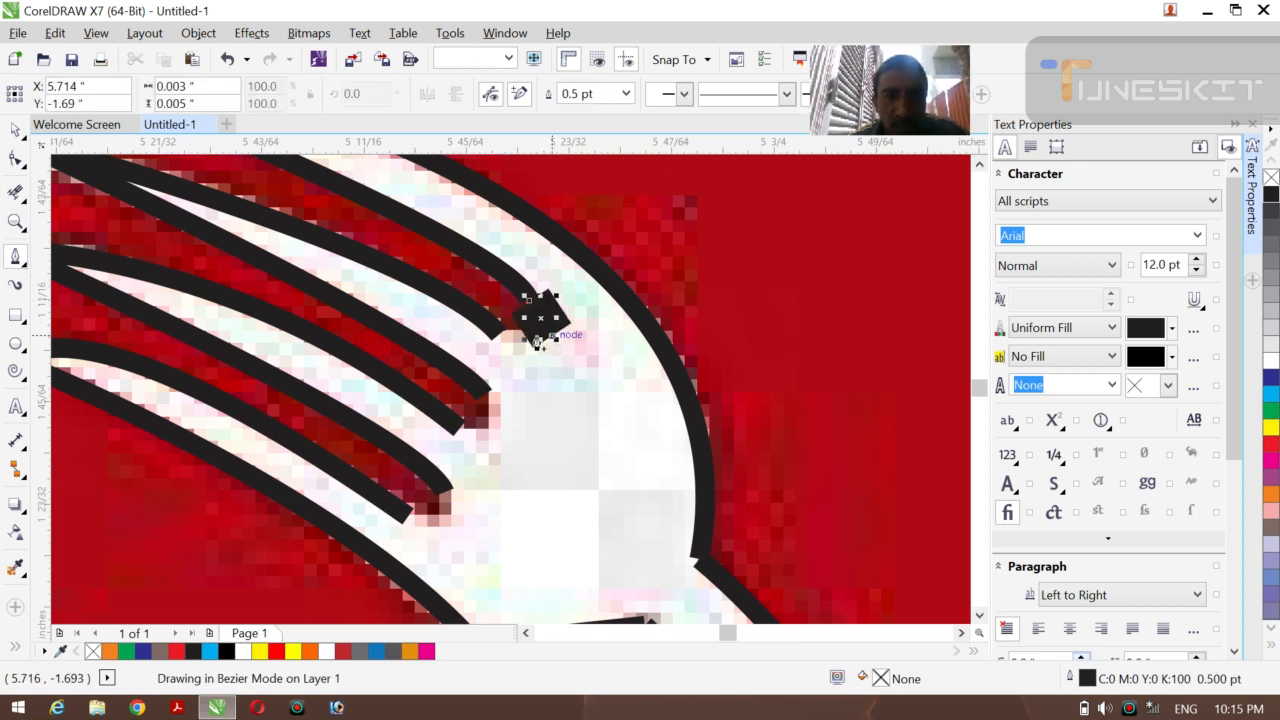
key("F10")
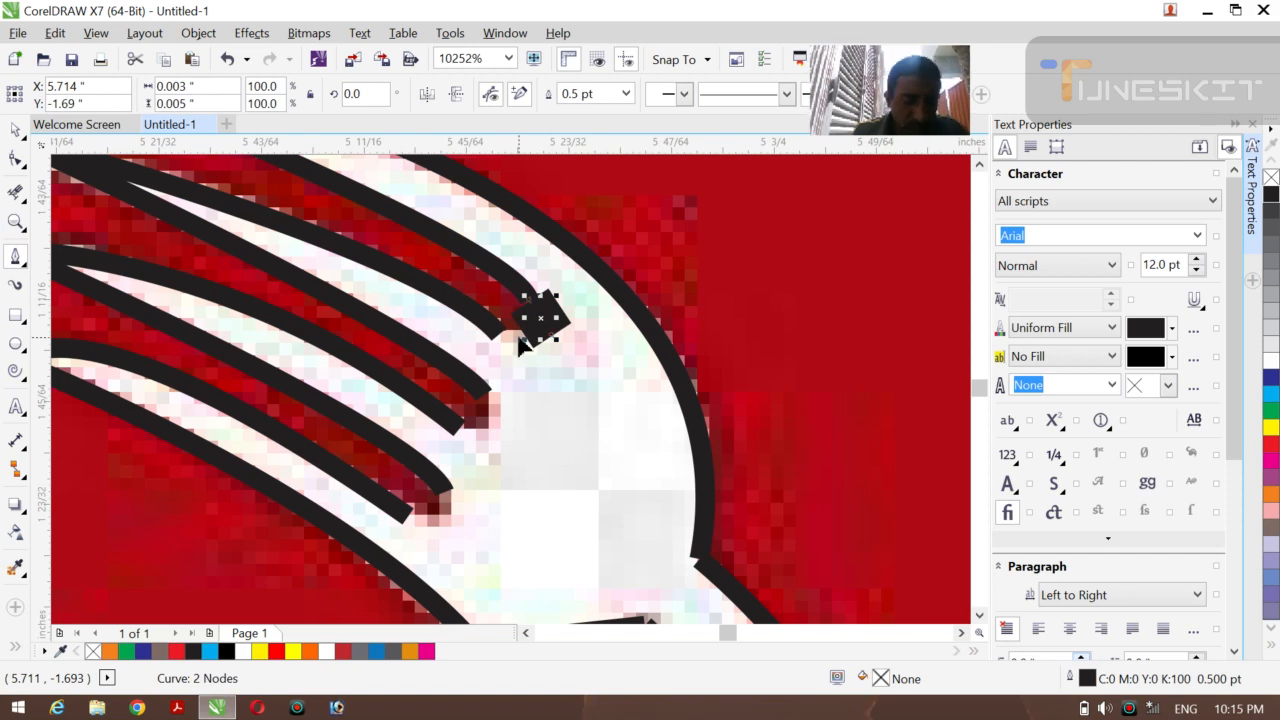
key("z")
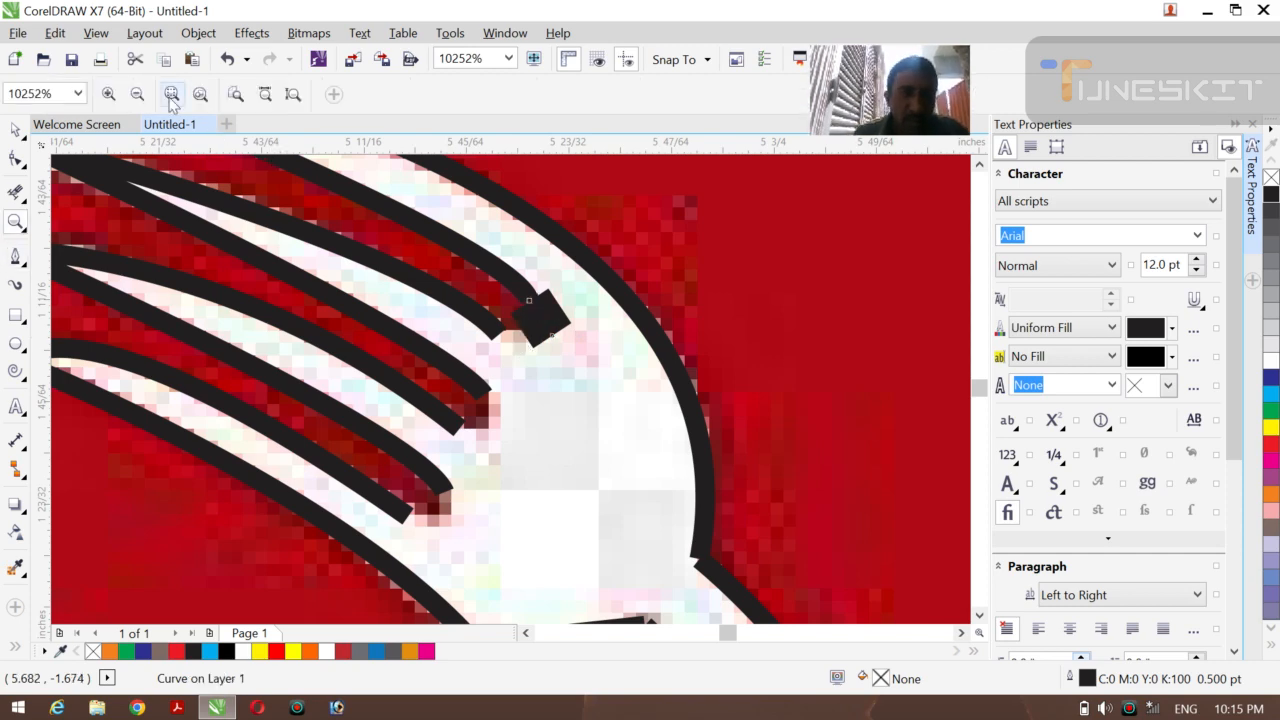
left_click(137, 95)
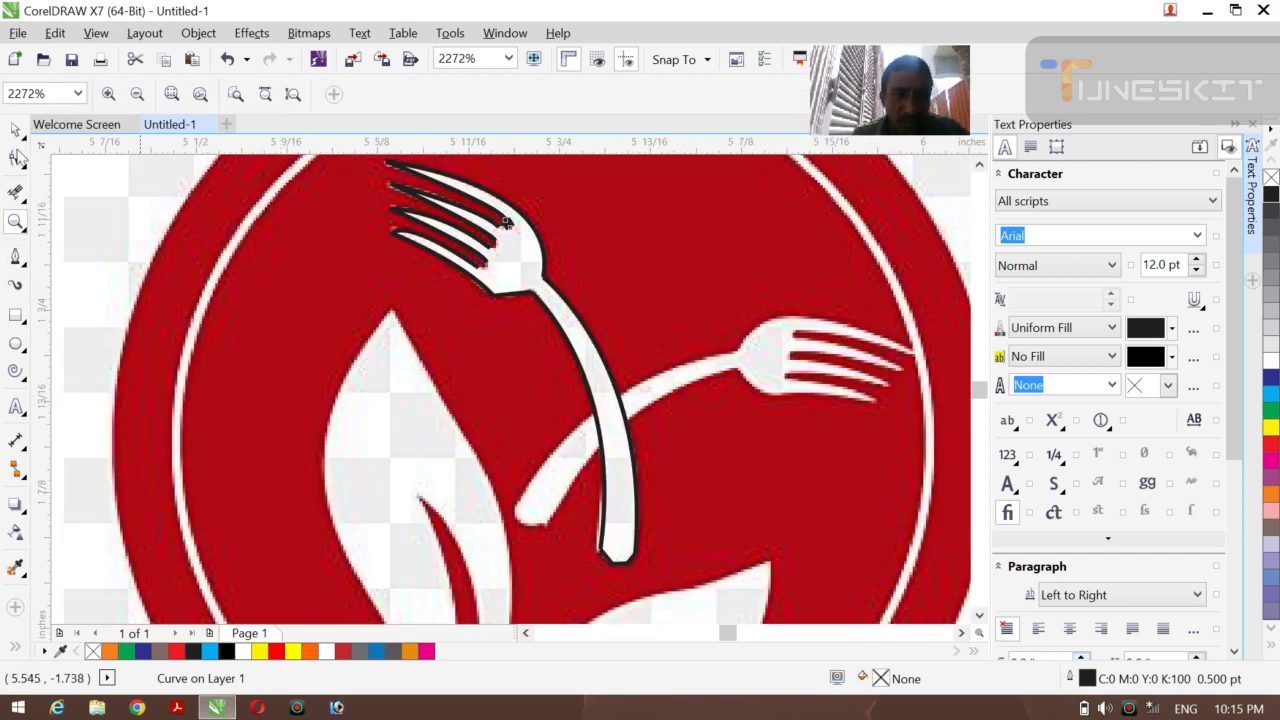
left_click(22, 135)
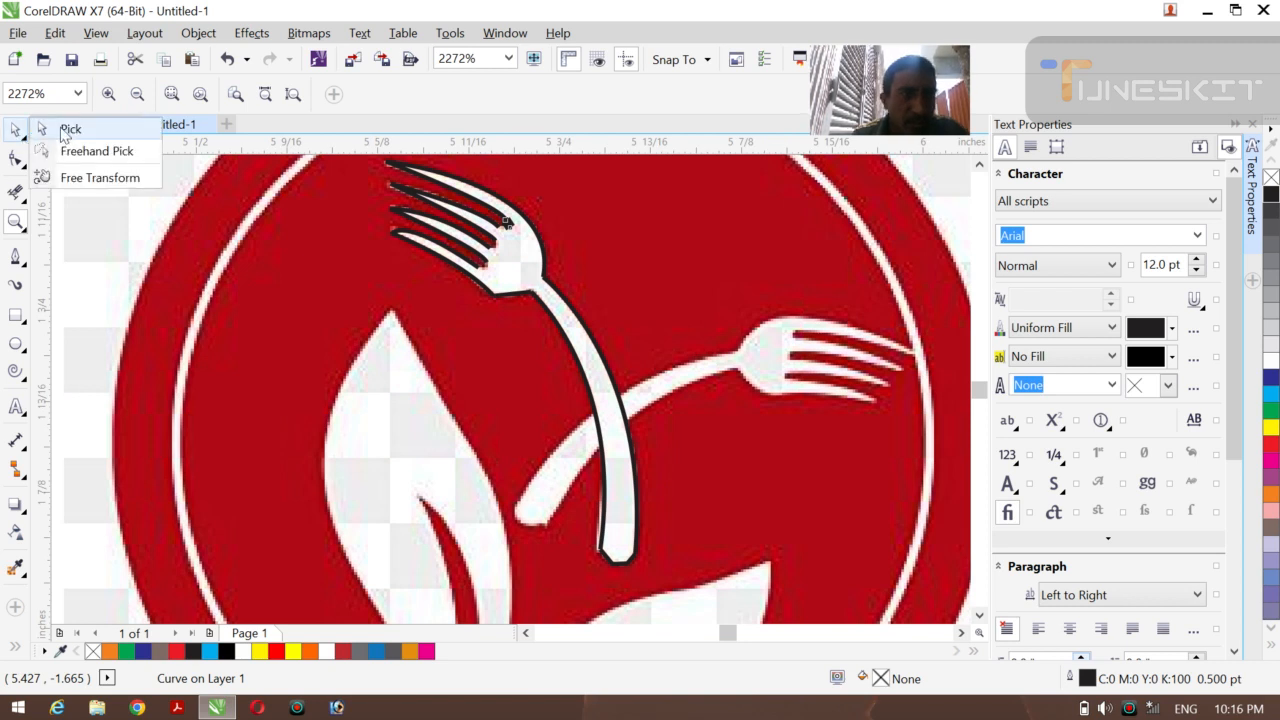
left_click(69, 130)
key("Escape")
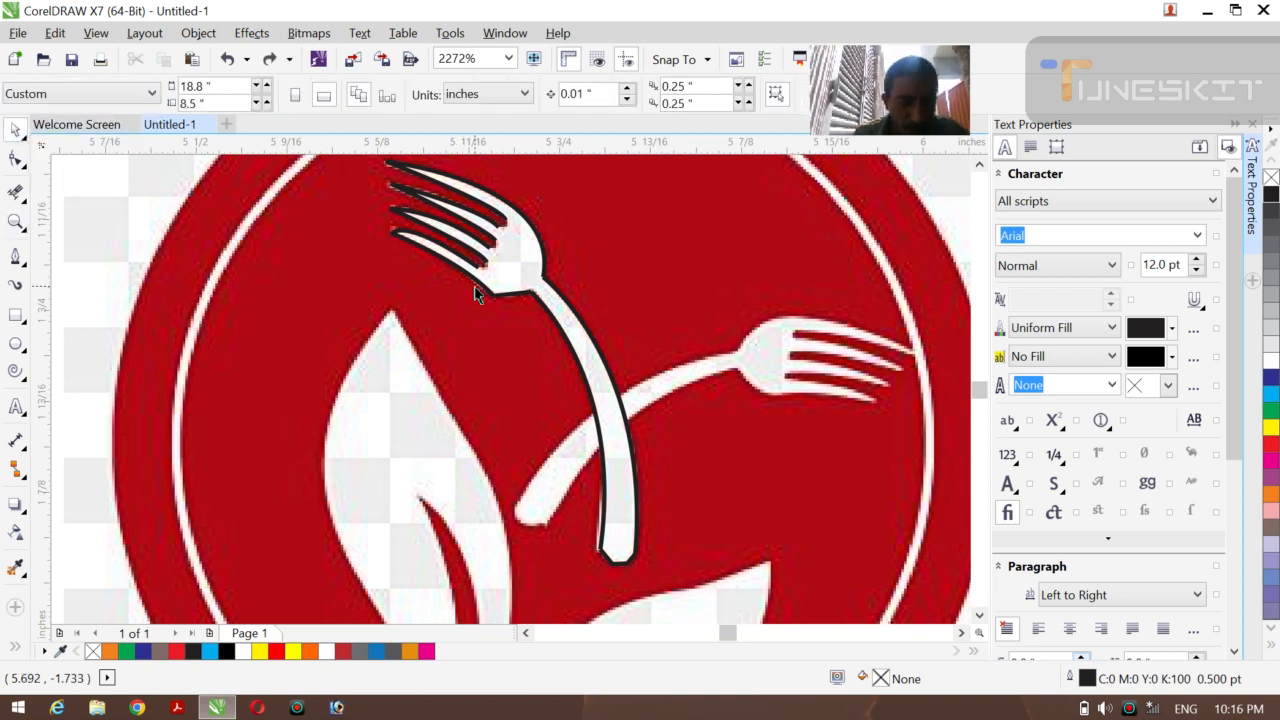
- Close the inner end of the uppermost slot between the left fork's tines with a short Pen segment
left_click(16, 256)
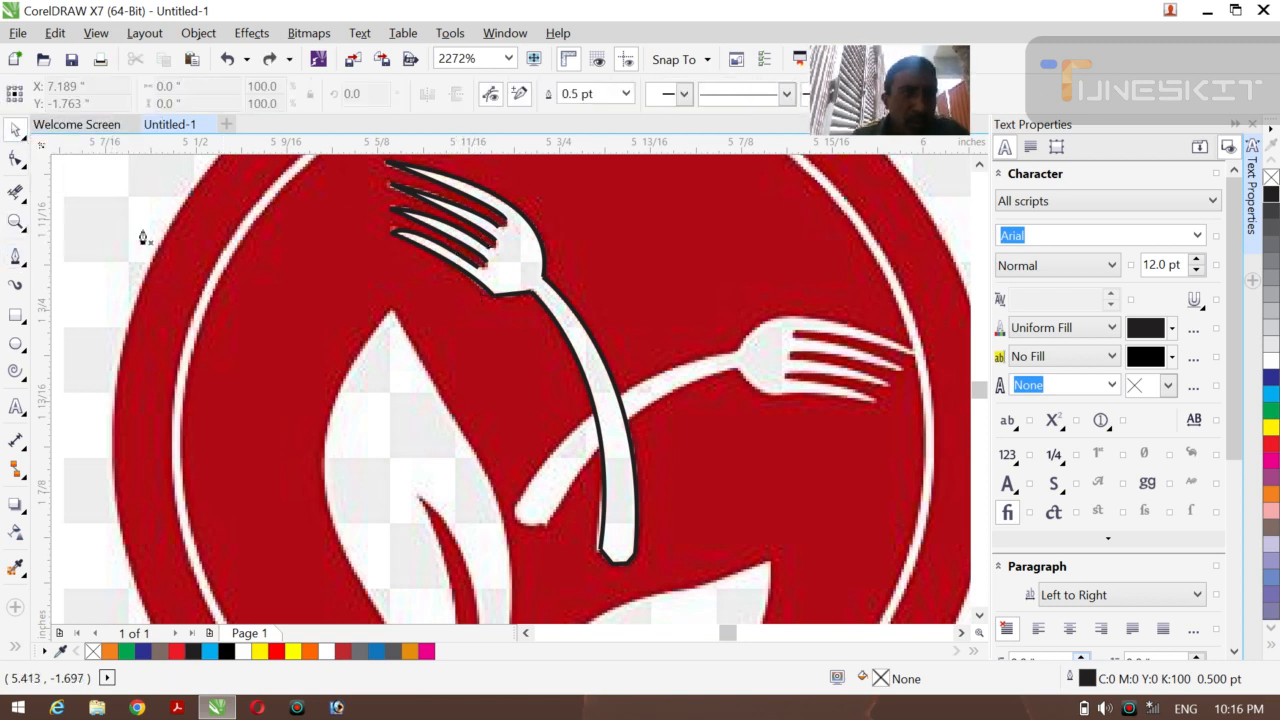
left_click(510, 233)
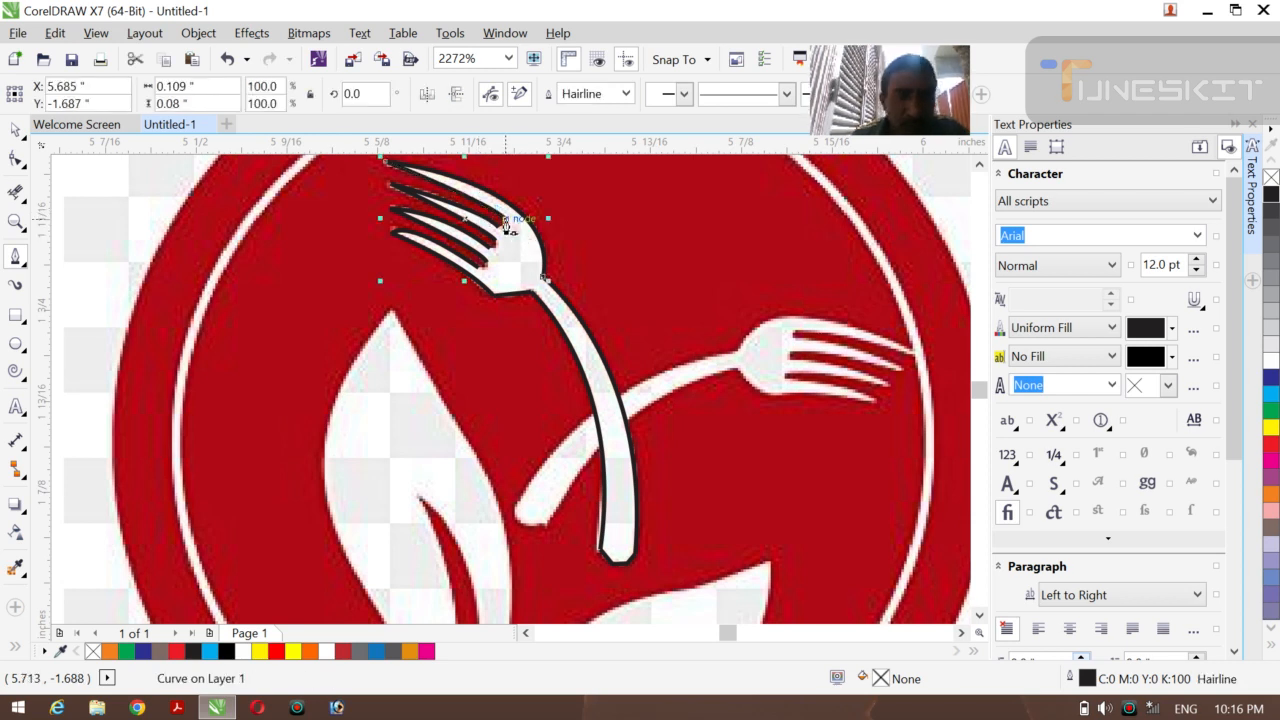
left_click(505, 218)
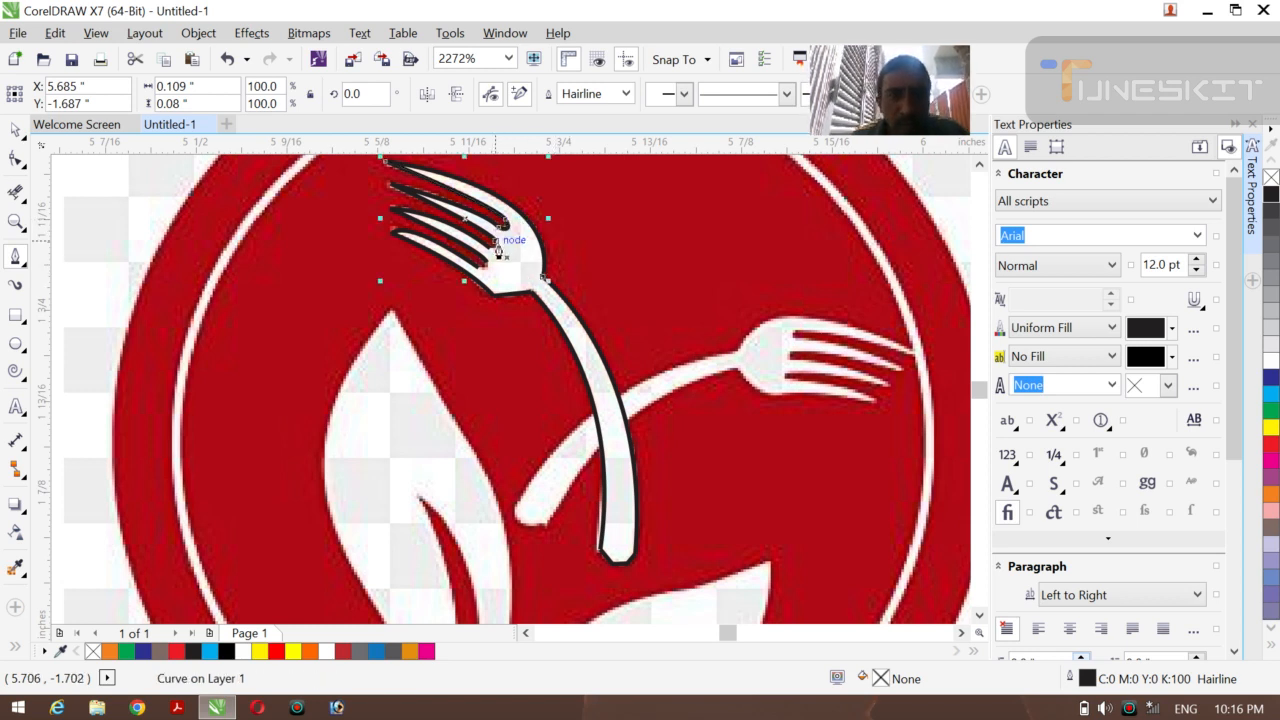
- Close the inner end of the middle slot between the left fork's tines with Pen segments about 0.008 by 0.006 in, outline Hairline
left_click(497, 241)
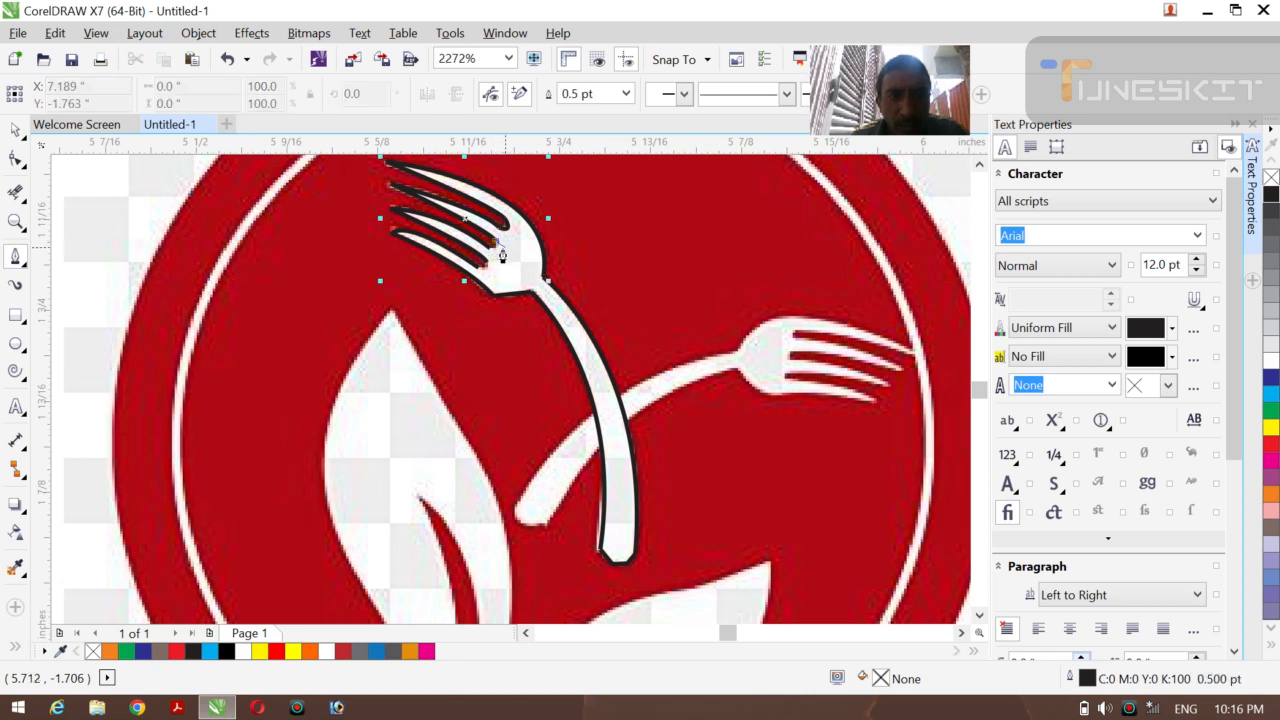
left_click(495, 245)
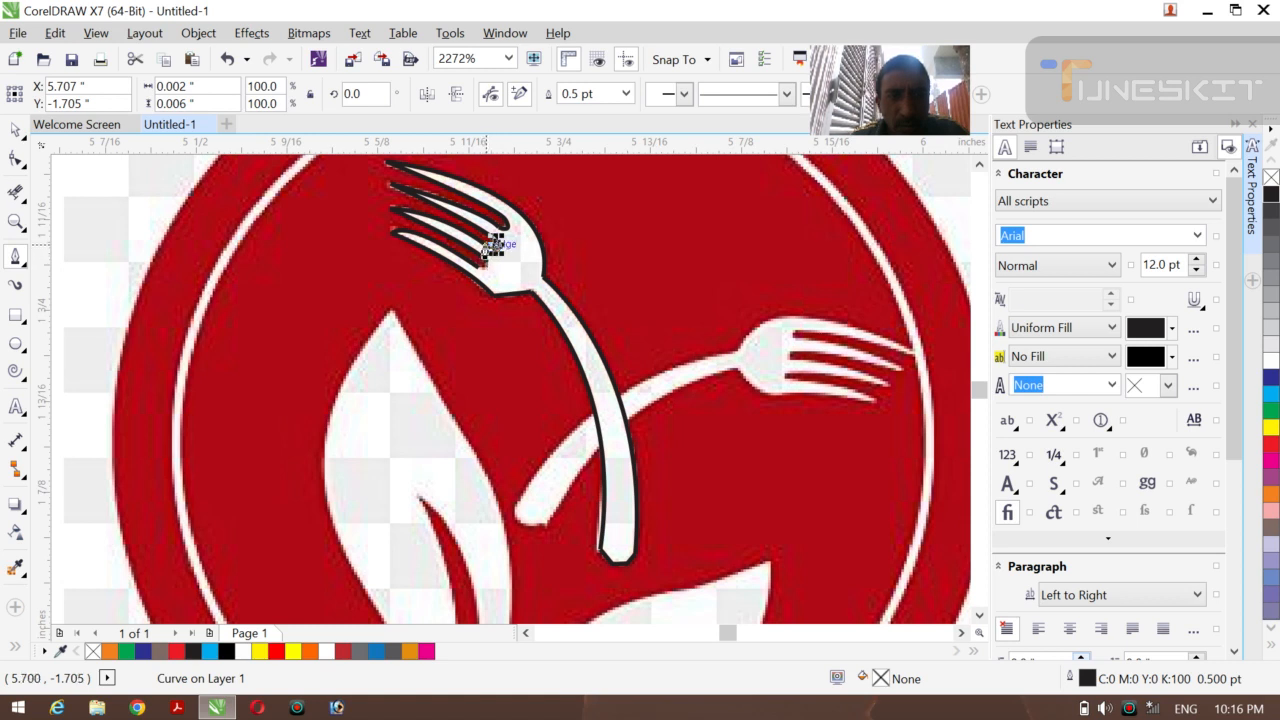
left_click(490, 245)
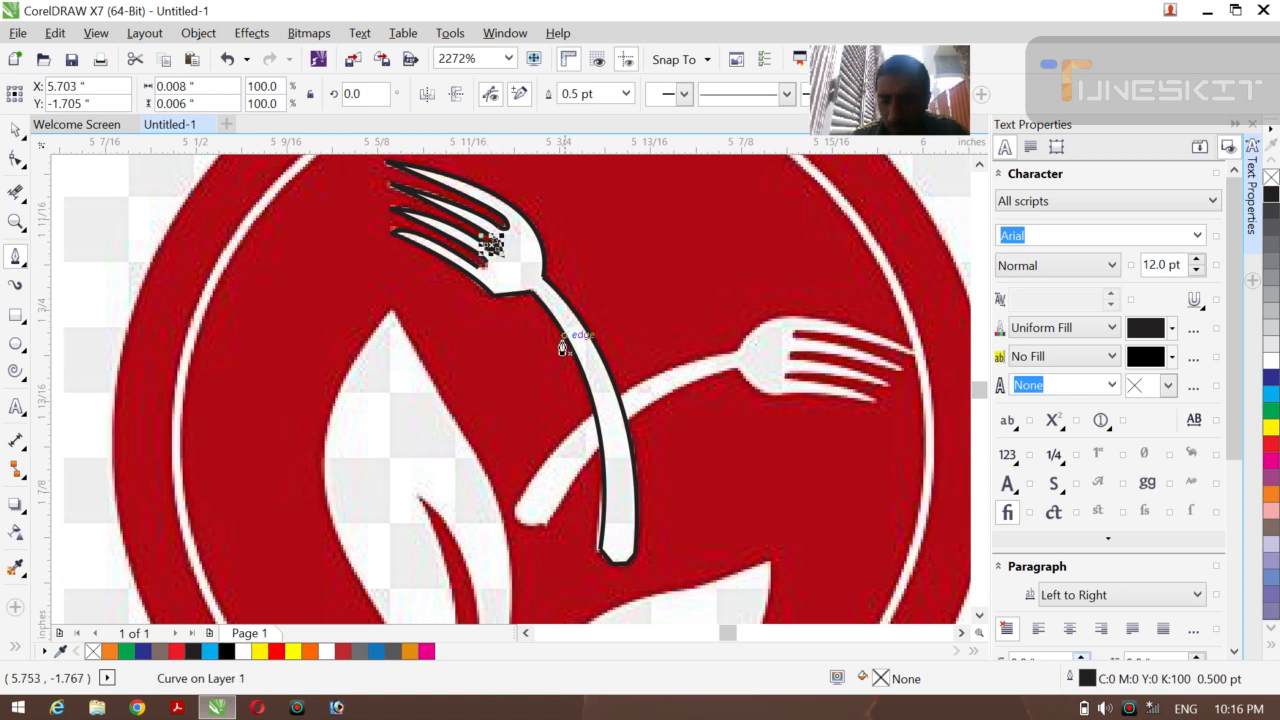
left_click(25, 143)
left_click(57, 127)
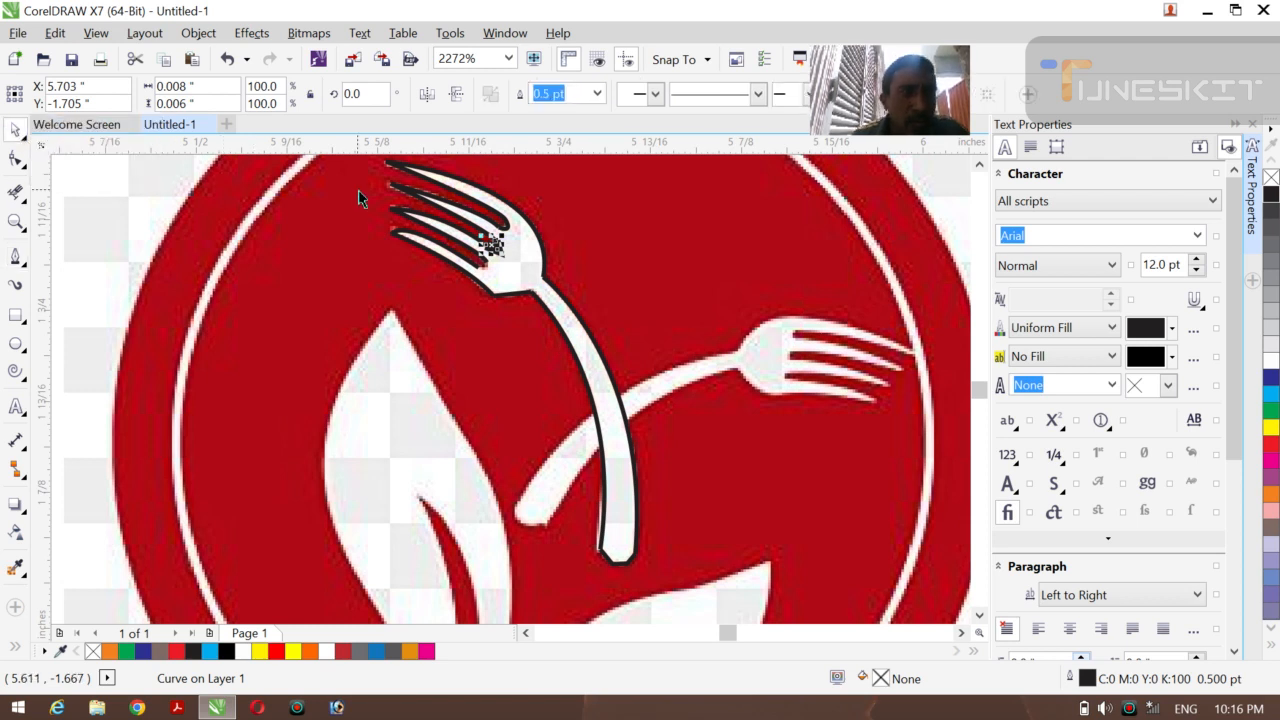
left_click(599, 94)
left_click(550, 128)
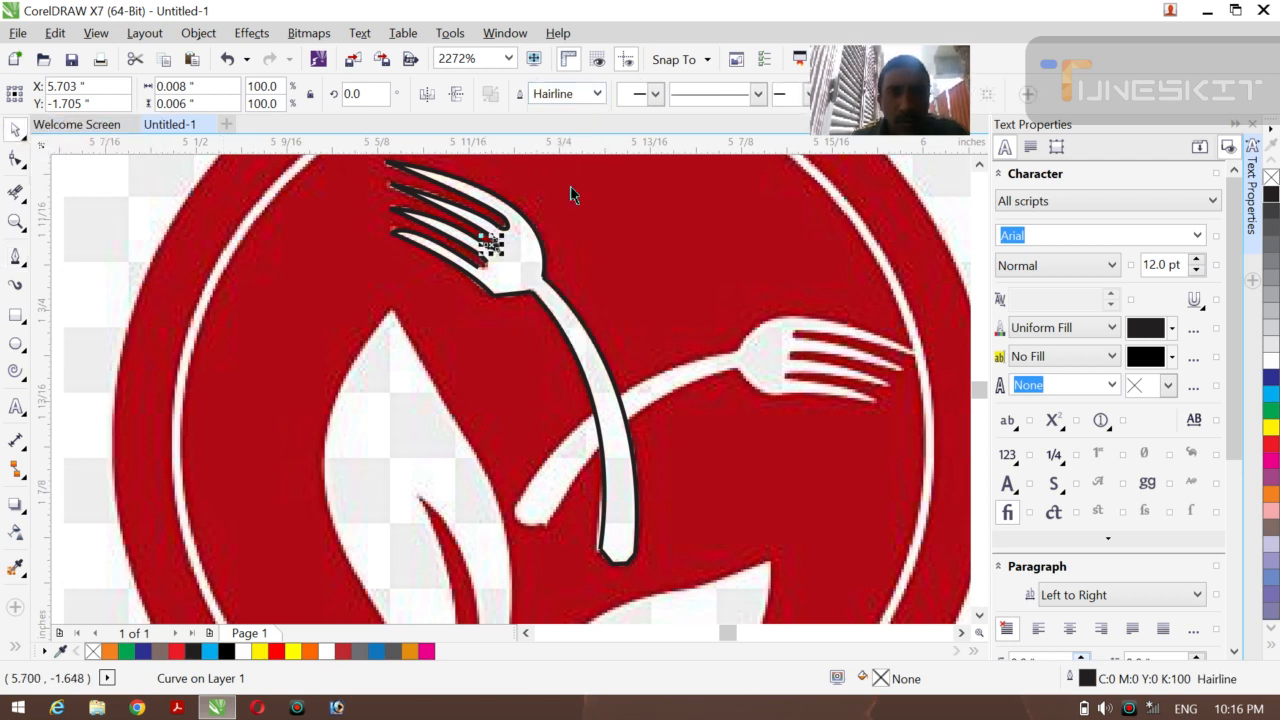
left_click(367, 271)
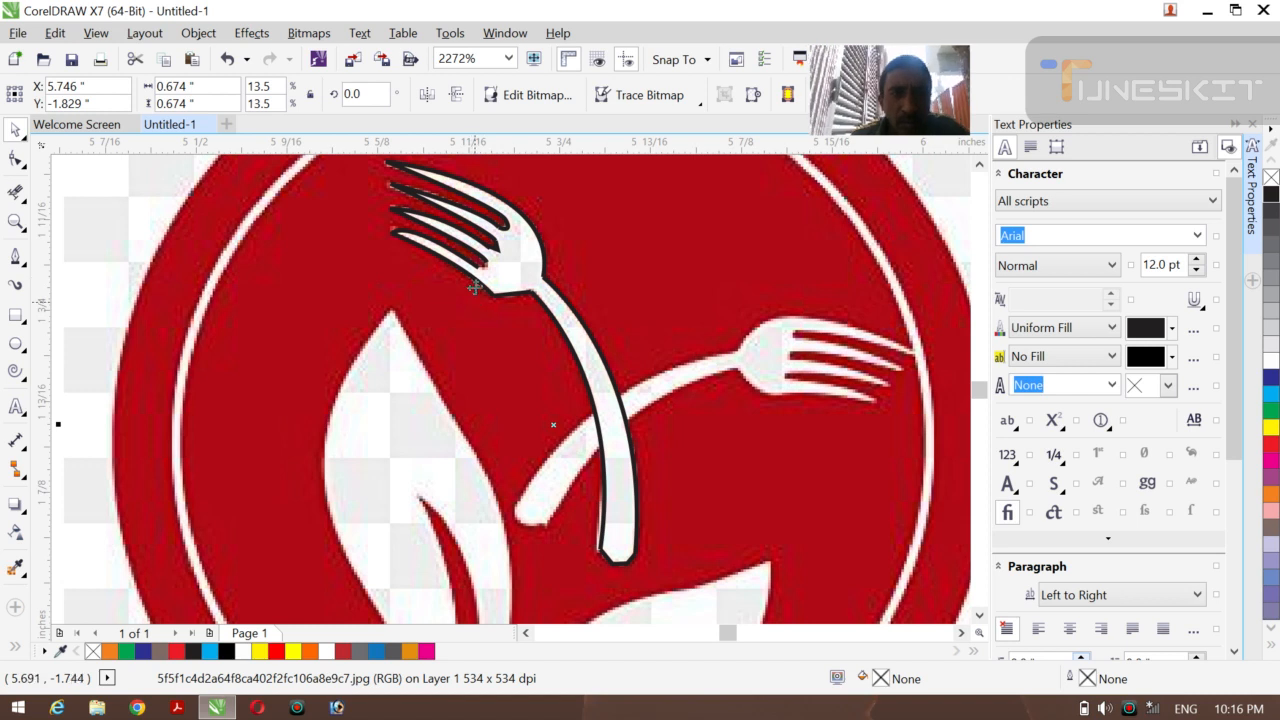
- Close the inner end of the lowest slot between the left fork's tines with Pen segments about 0.006 by 0.005 in, outline Hairline
left_click(16, 257)
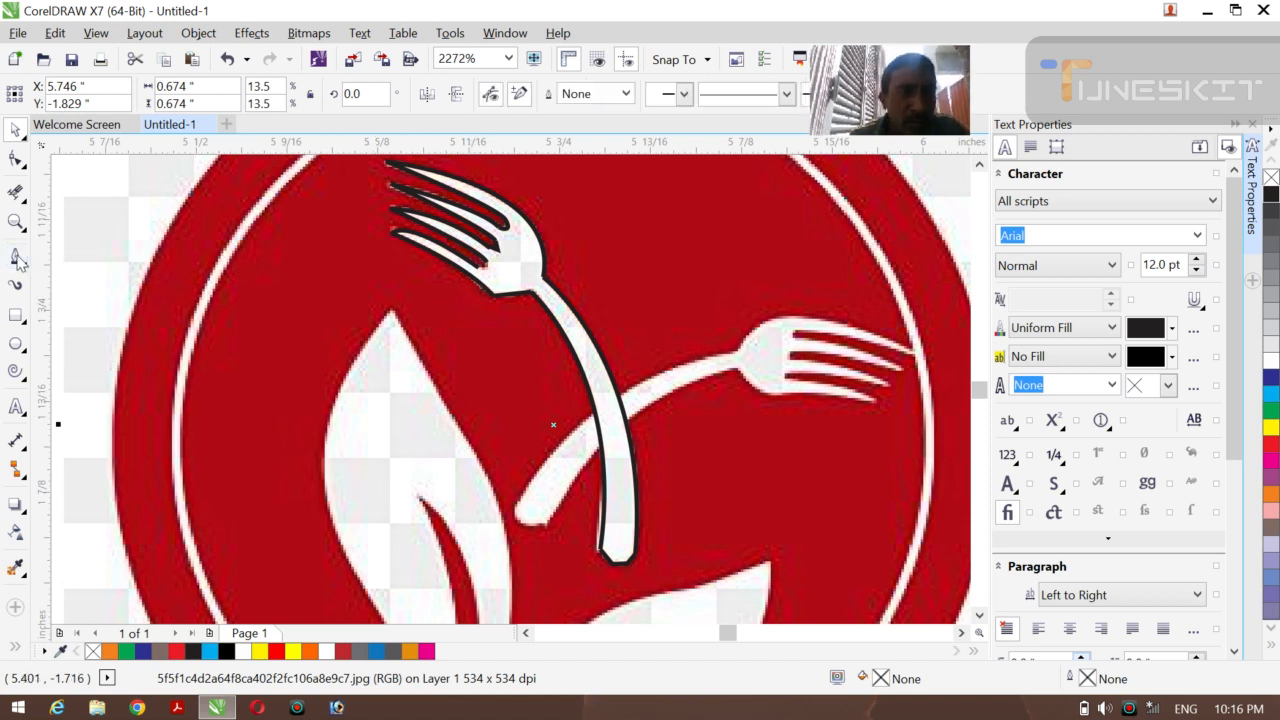
left_click(487, 268)
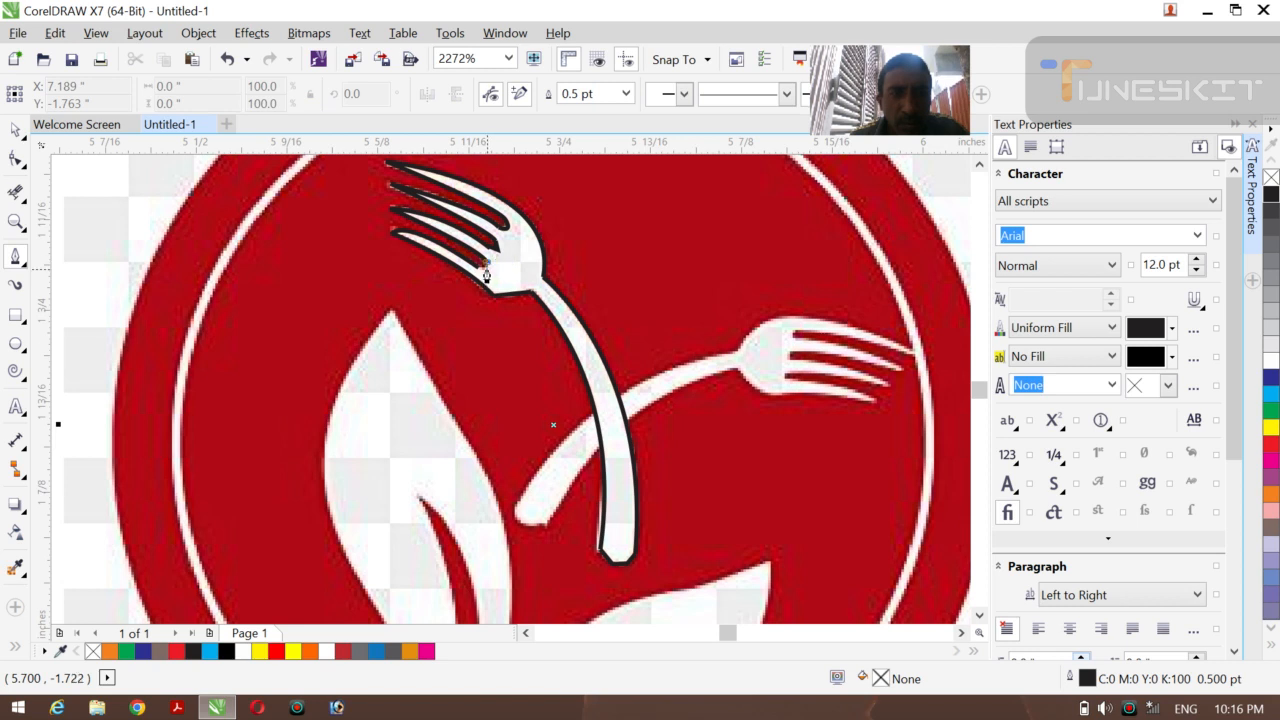
left_click(485, 266)
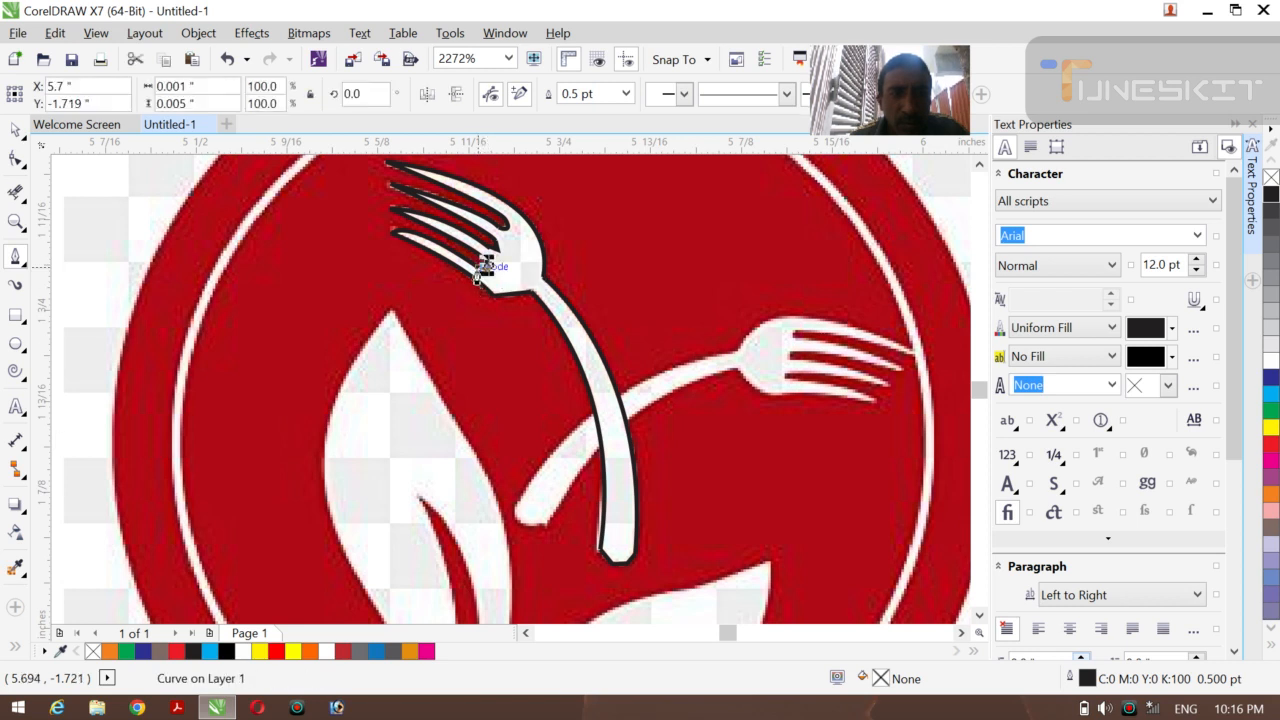
left_click(481, 265)
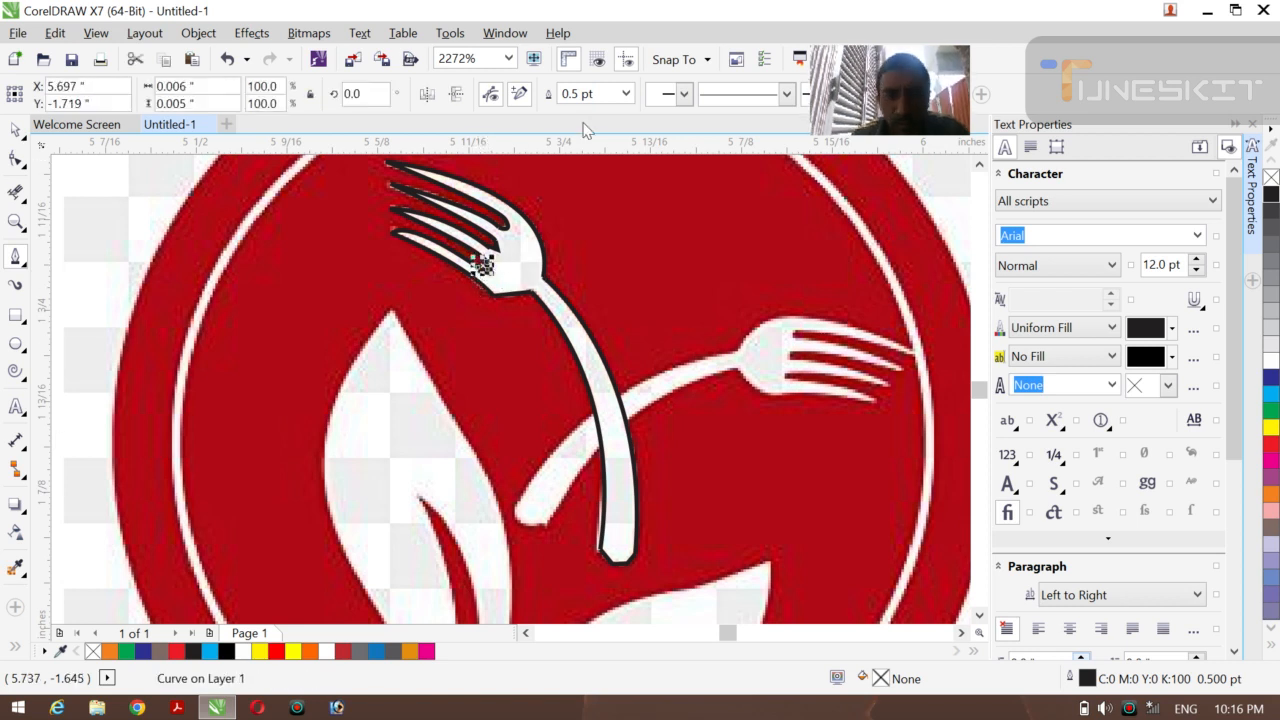
left_click(625, 94)
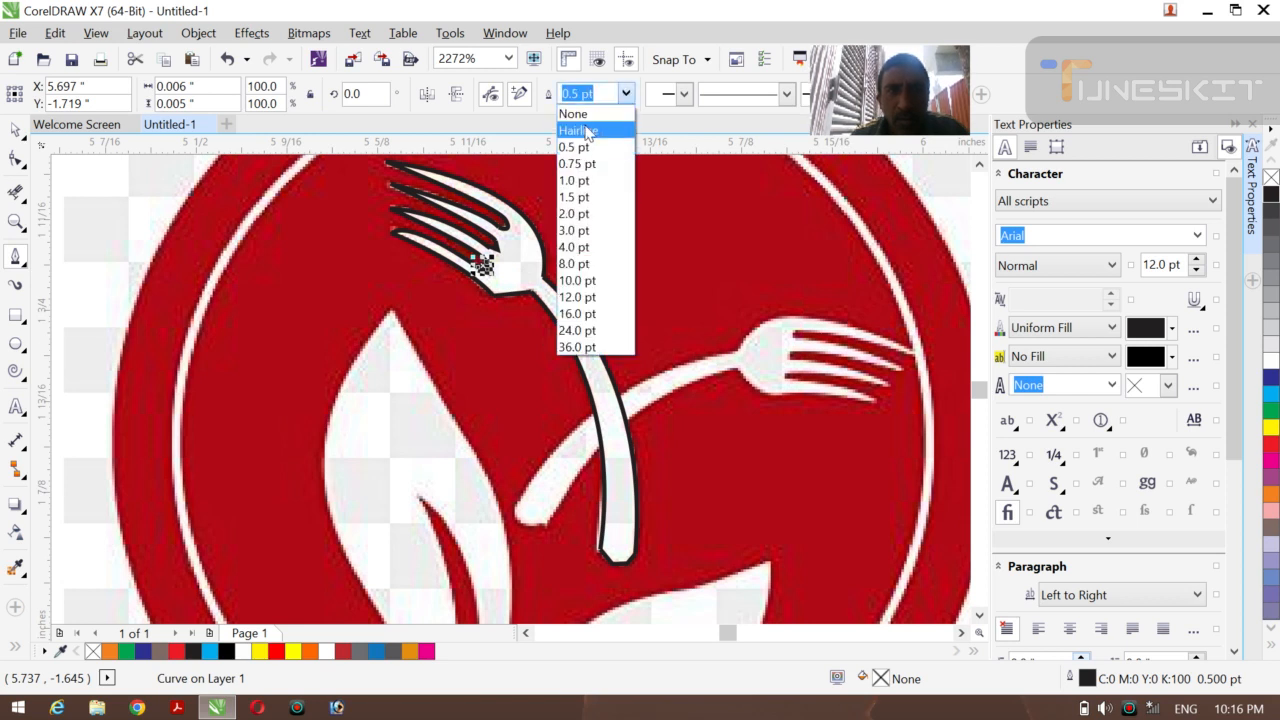
left_click(588, 132)
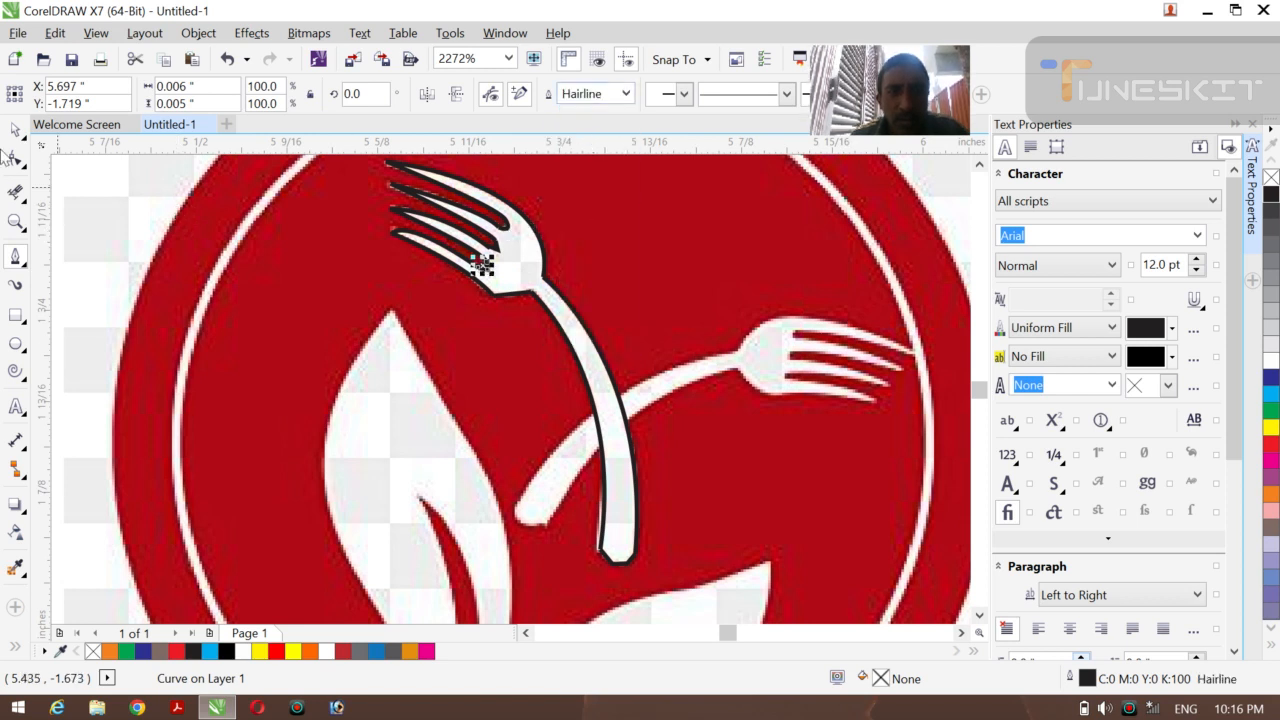
left_click(18, 133)
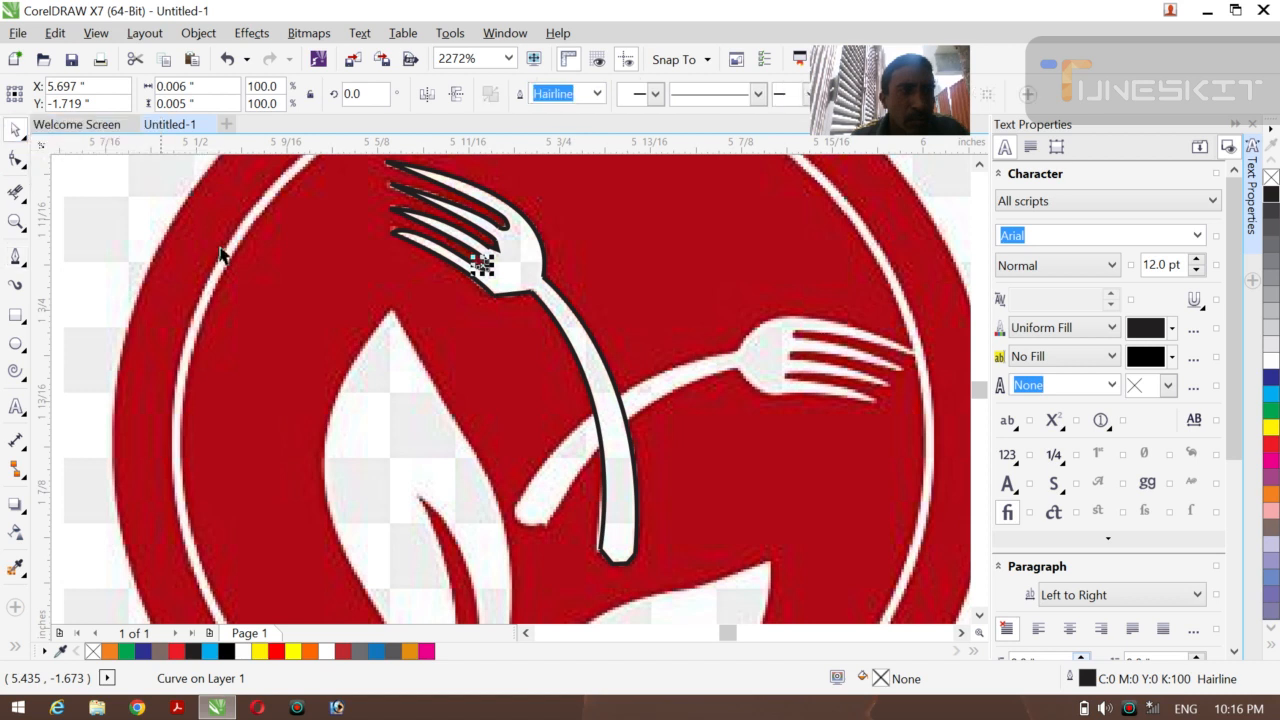
left_click(227, 255)
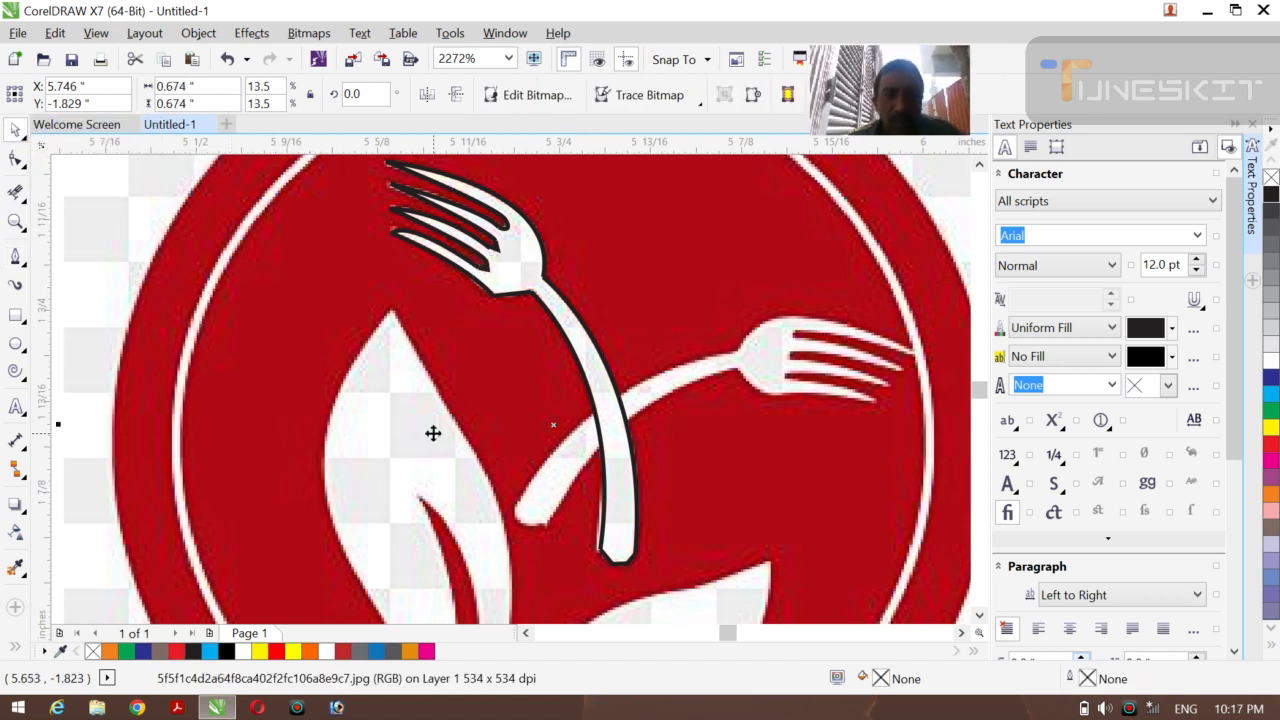
left_click(589, 343)
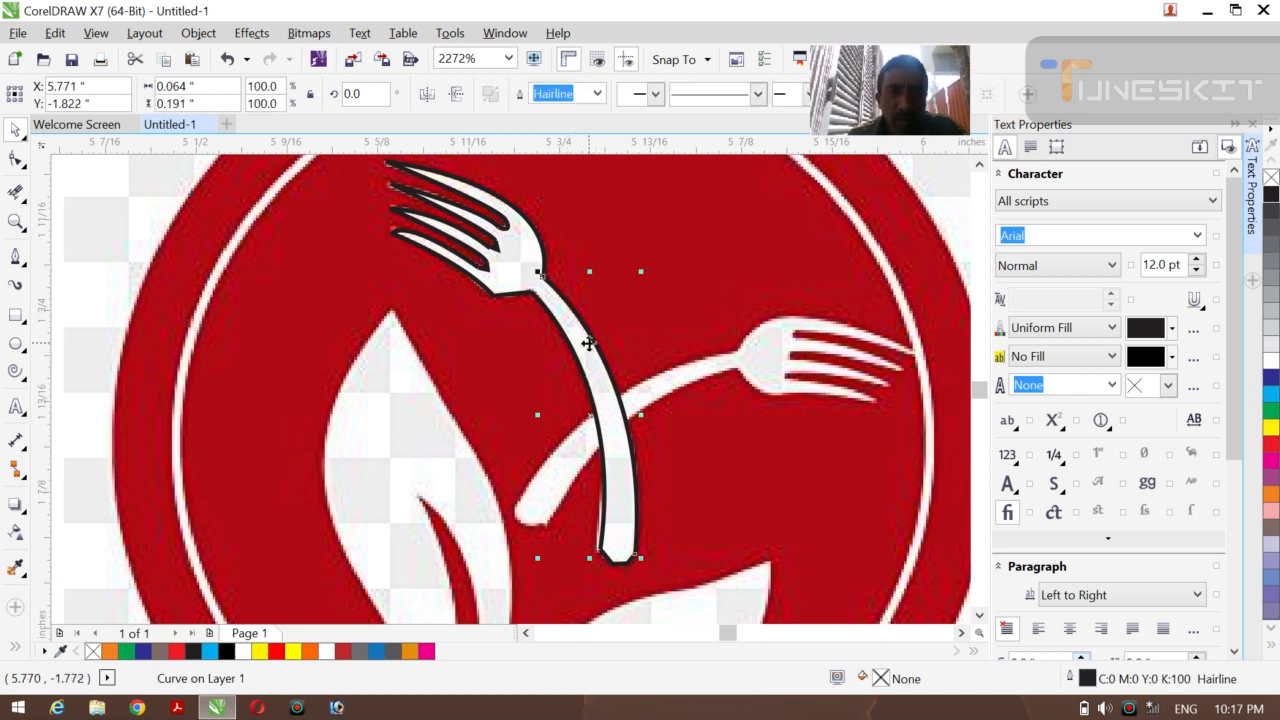
left_click(663, 419)
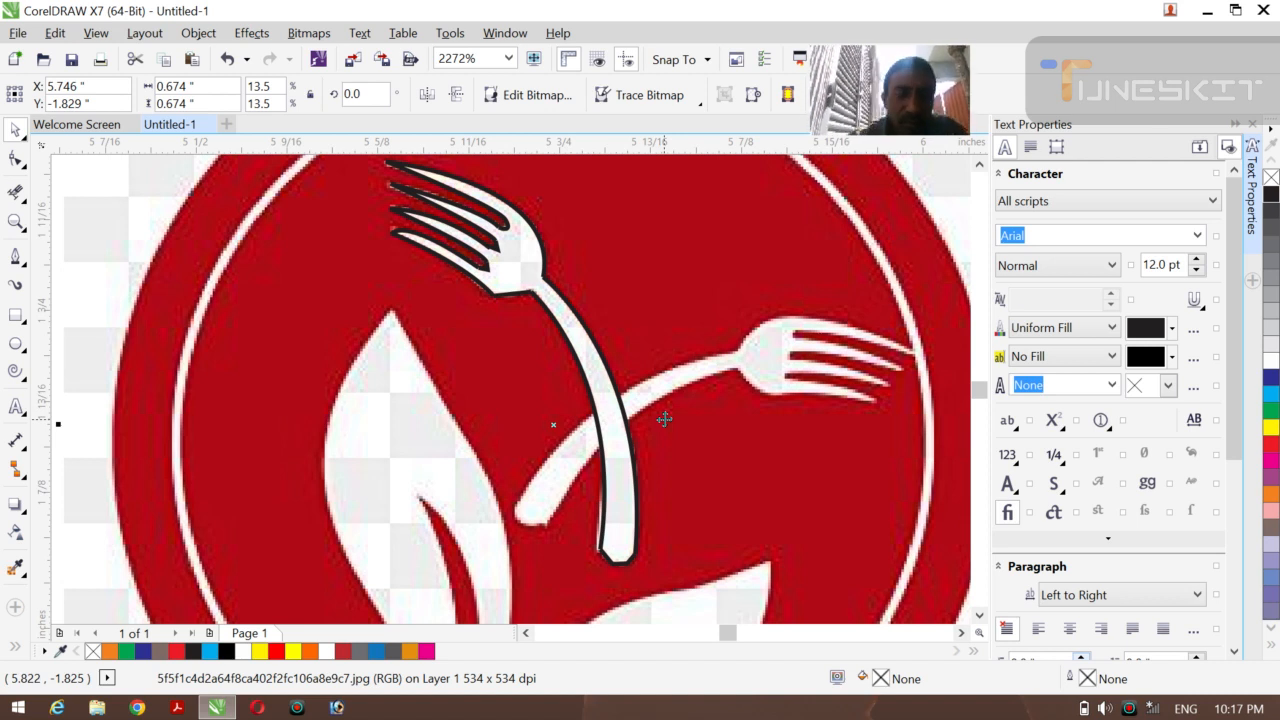
- Trace the upper part of the left leaf's outer edge from its tip with the Pen tool, about 0.046 by 0.117 in, outline Hairline
key("z")
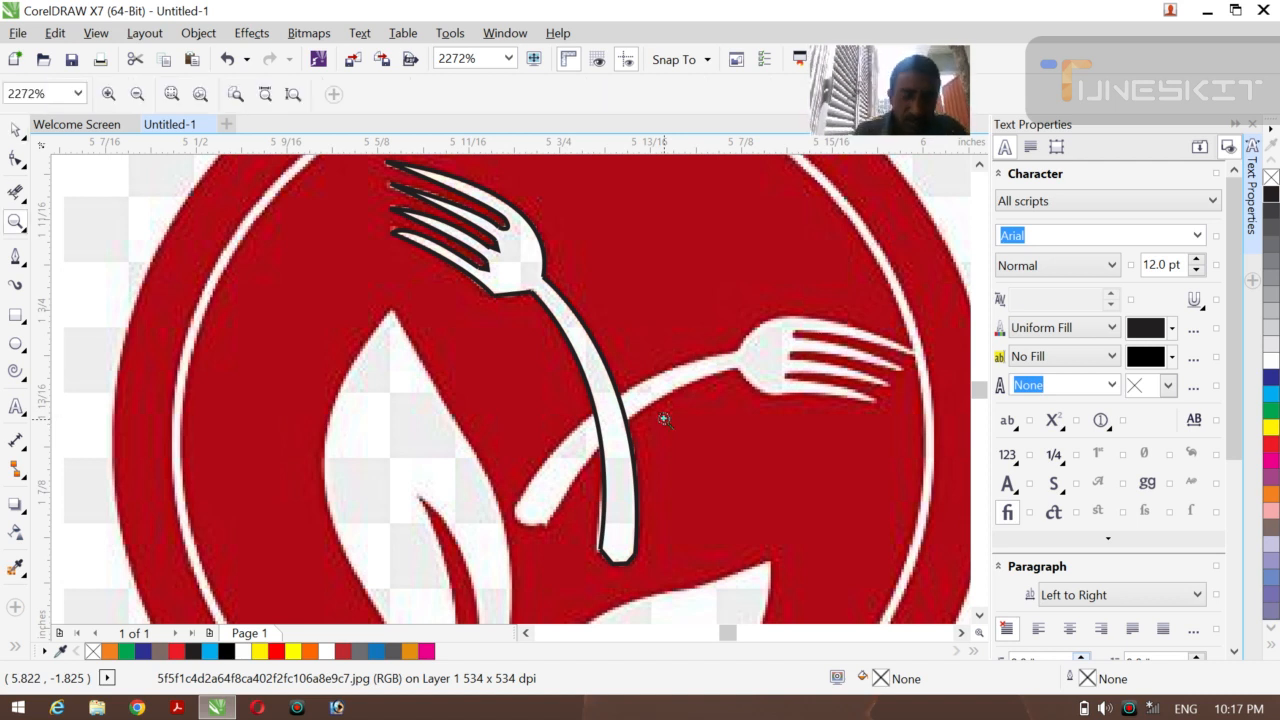
left_click(137, 95)
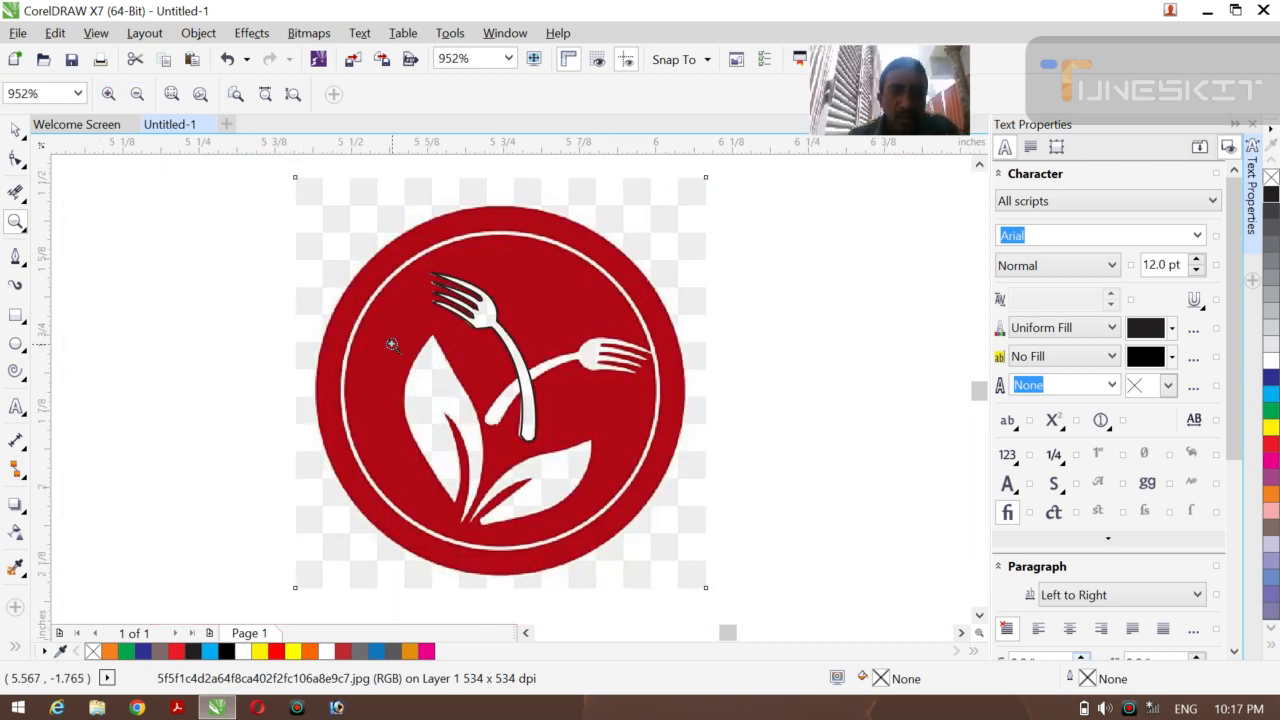
left_click_drag(396, 337, 500, 530)
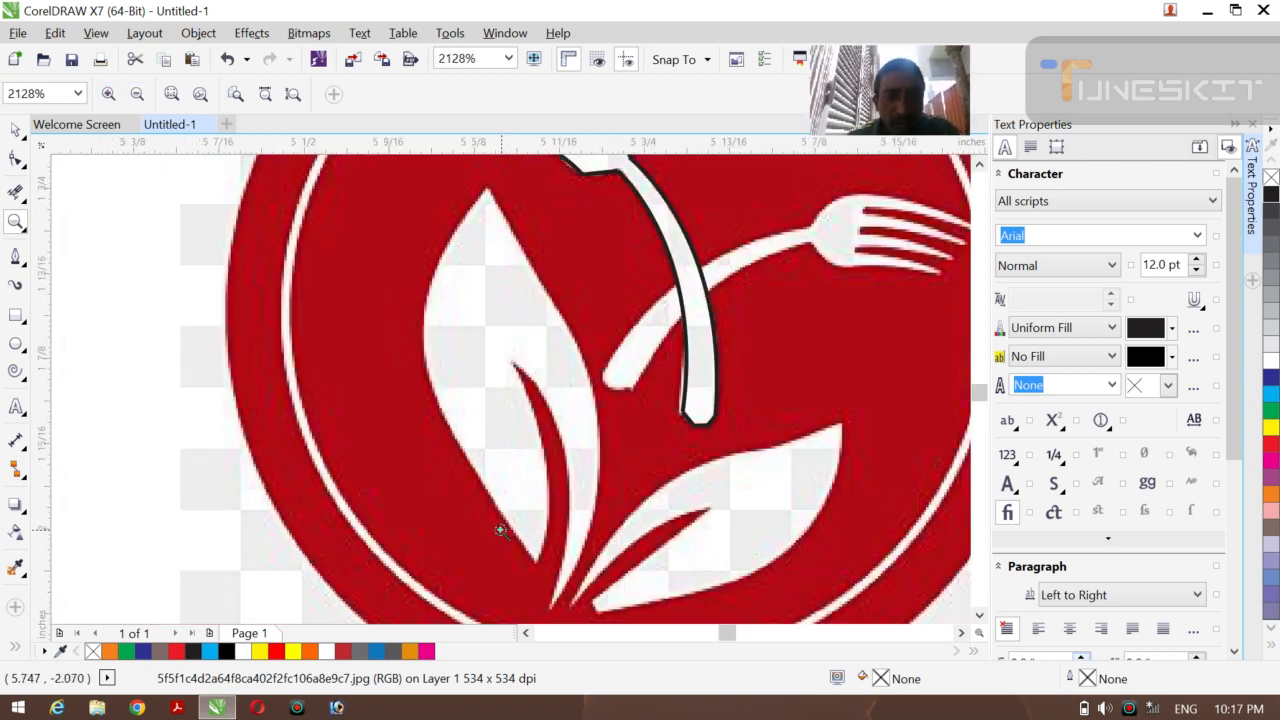
left_click(15, 258)
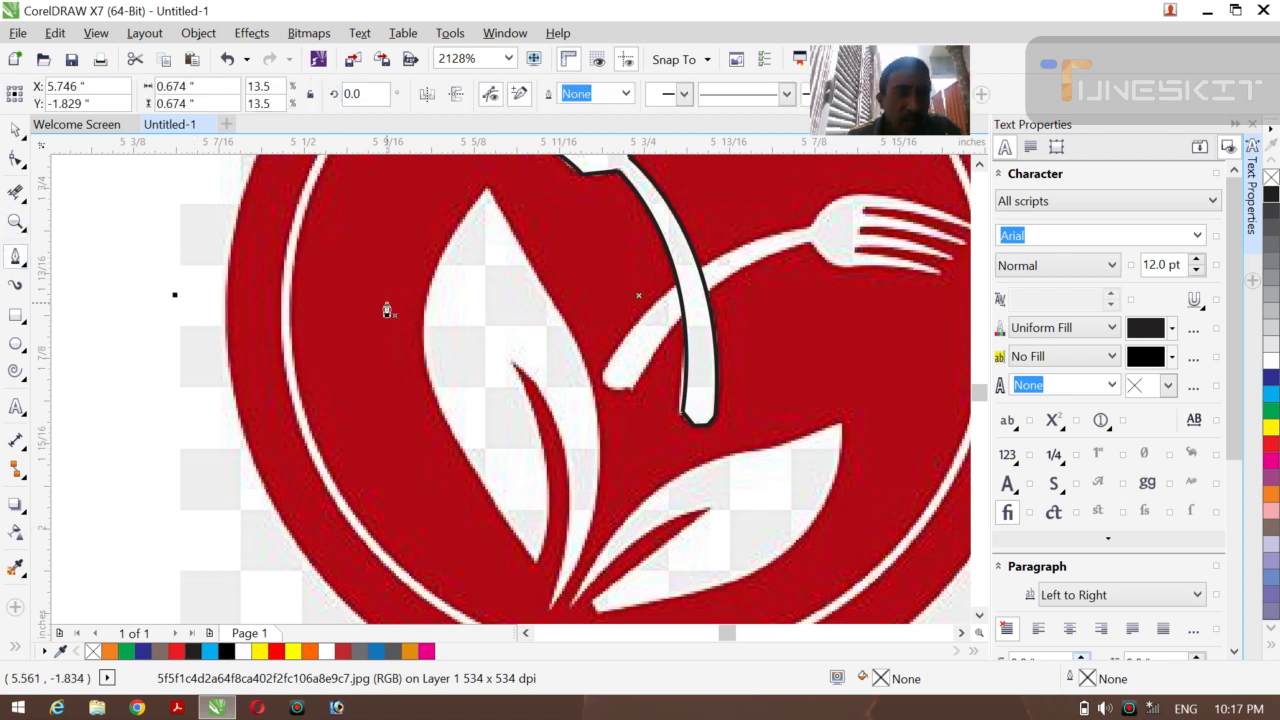
left_click(487, 192)
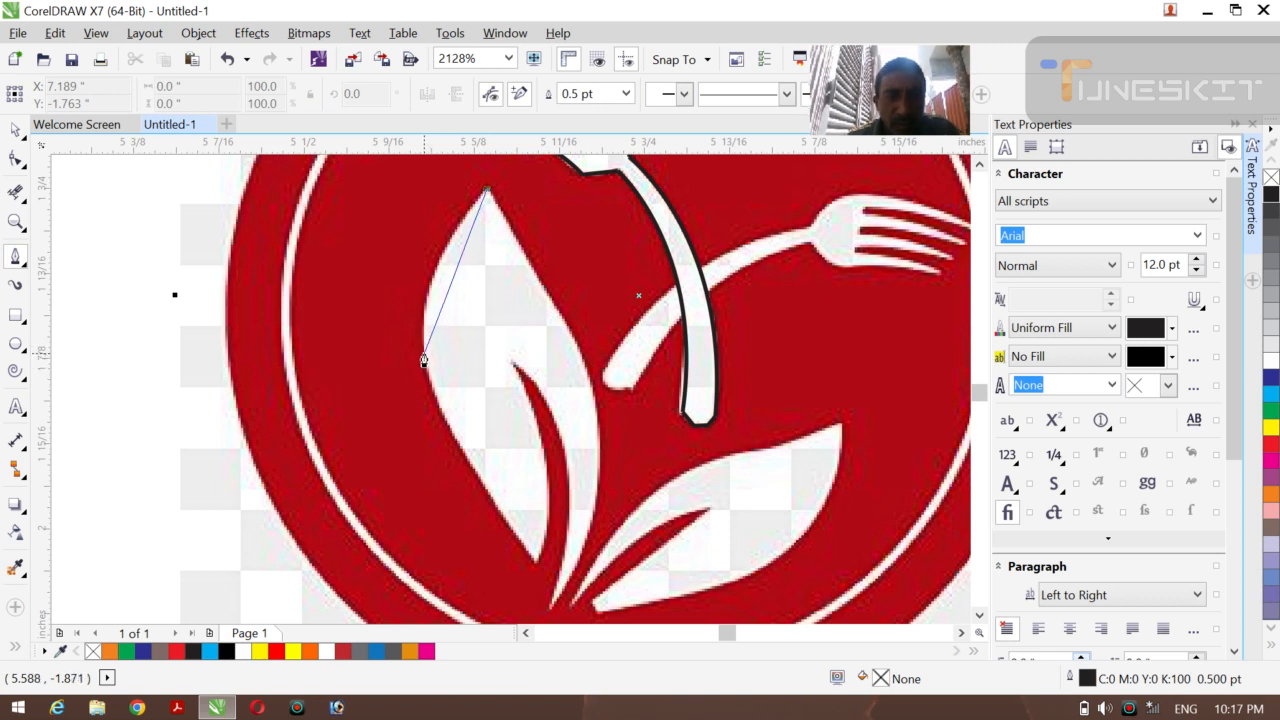
left_click_drag(424, 348, 438, 412)
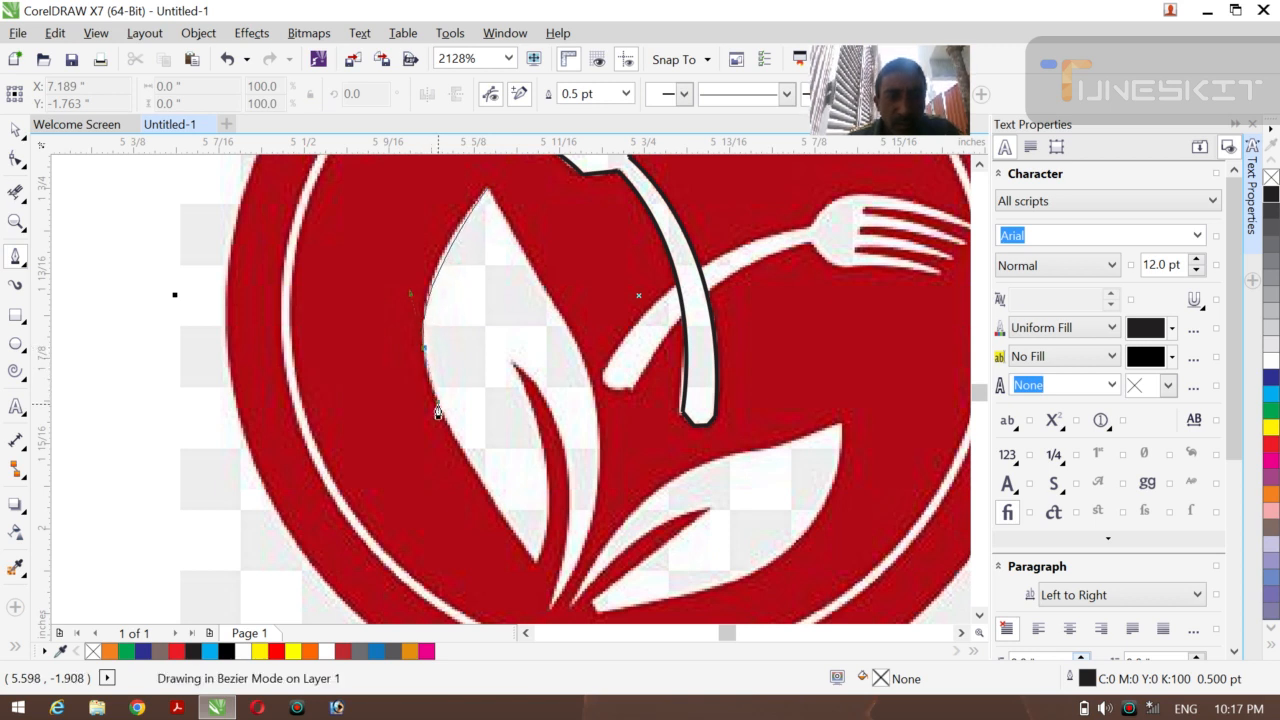
left_click_drag(430, 427, 430, 432)
key("space")
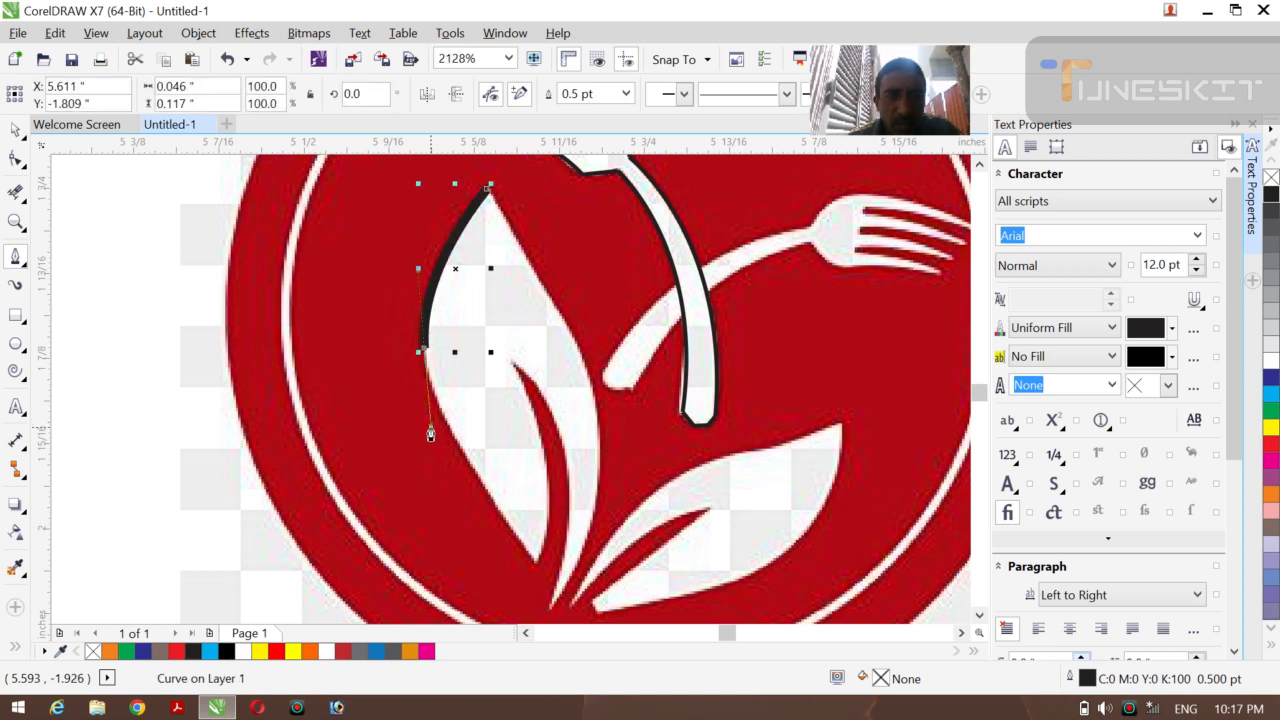
left_click(626, 96)
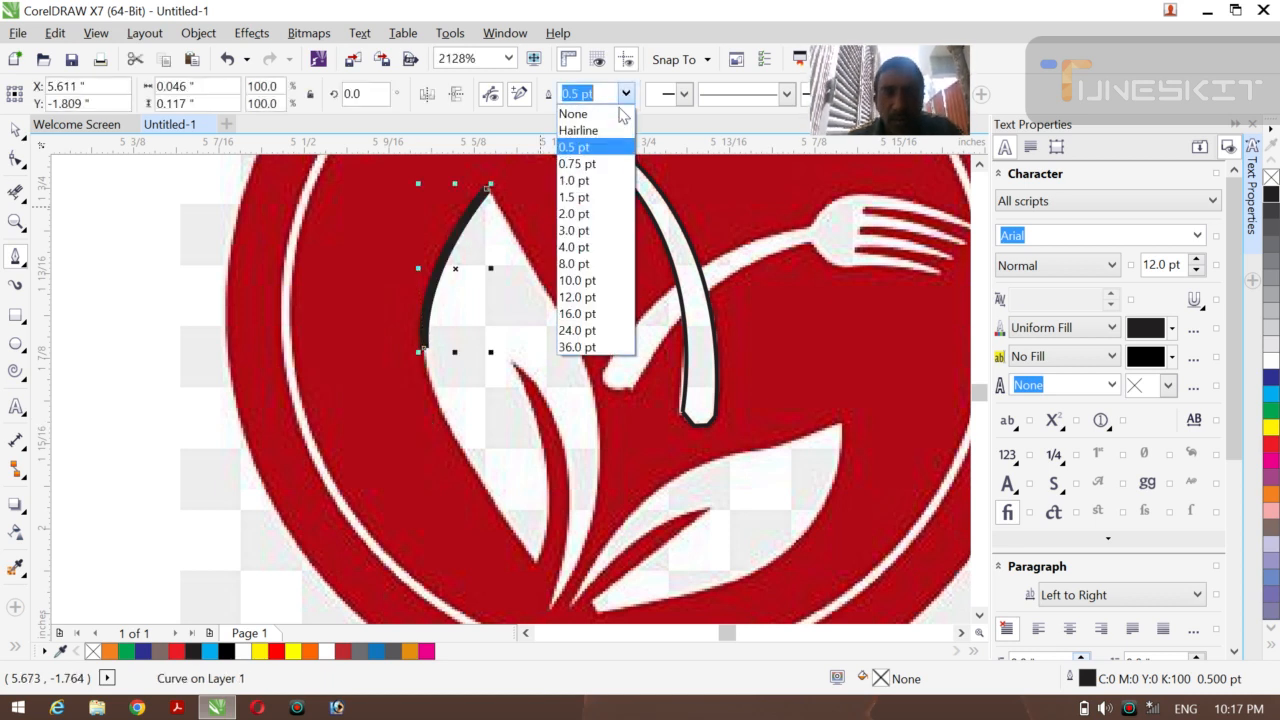
left_click(586, 126)
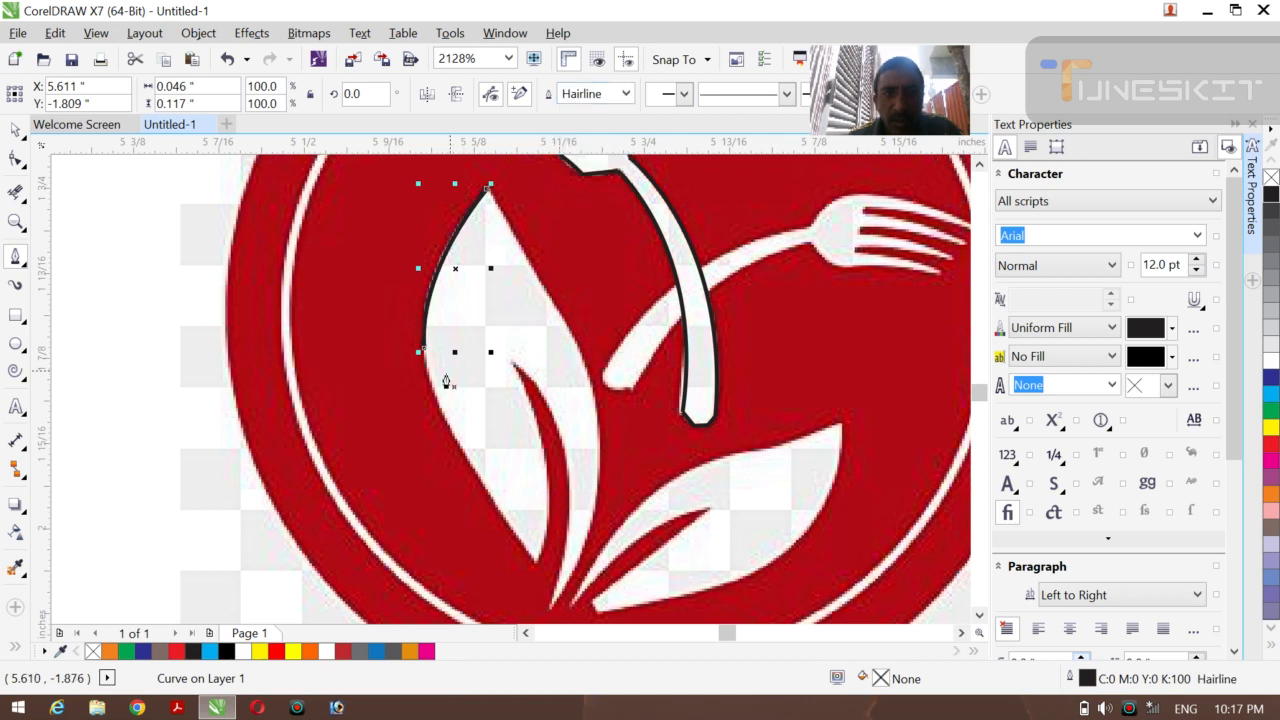
- Extend the curve down the left leaf's outer edge and back up its inner edge to the vein tip, about 0.09 by 0.273 in overall
left_click(424, 352)
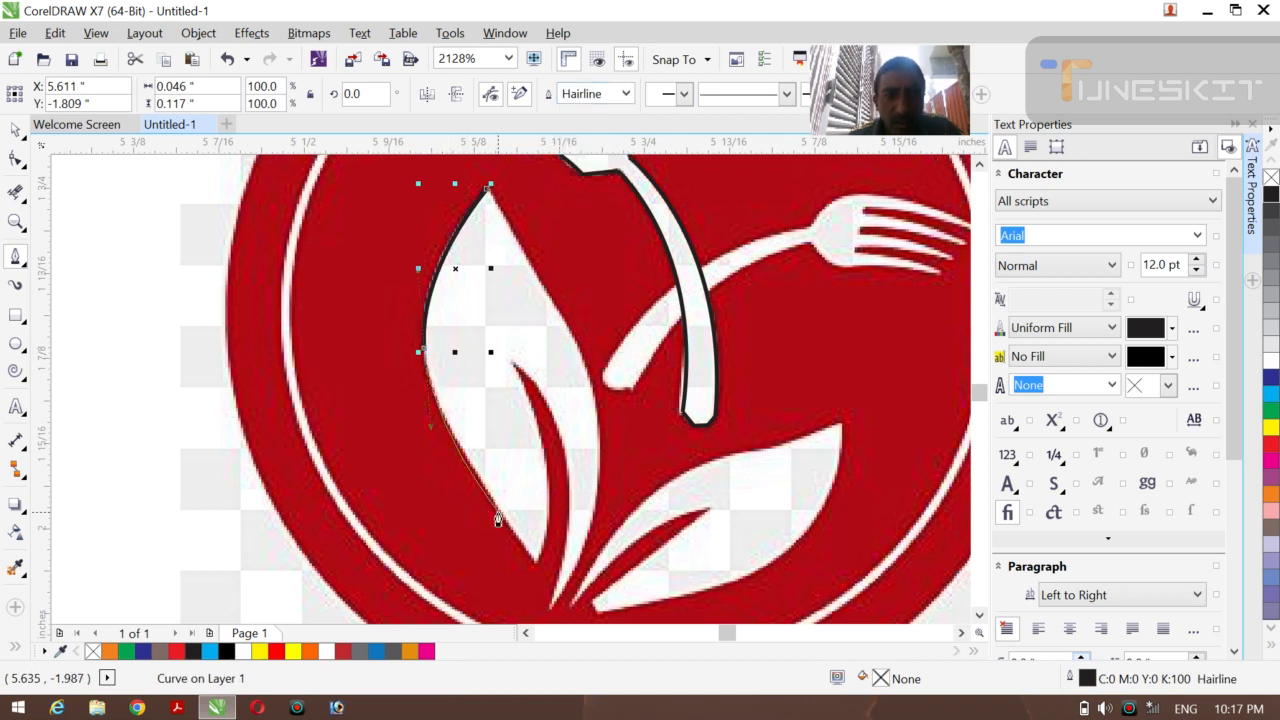
left_click(534, 567)
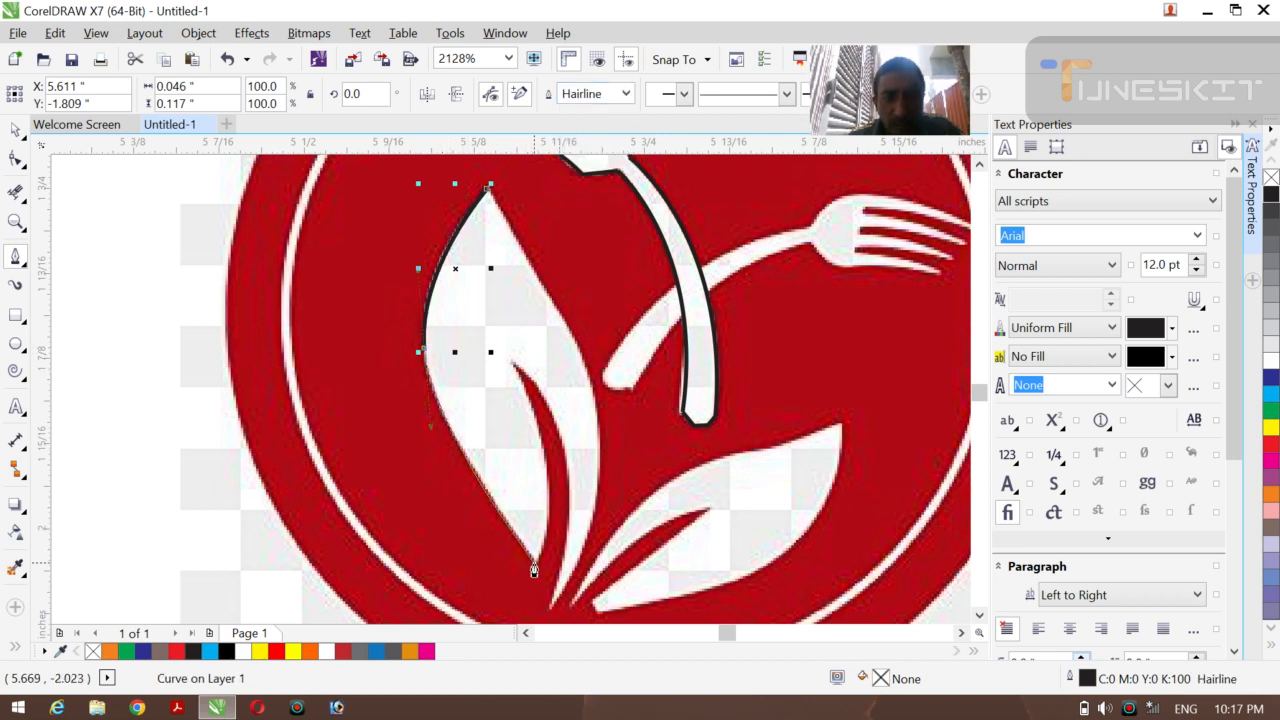
left_click(536, 564)
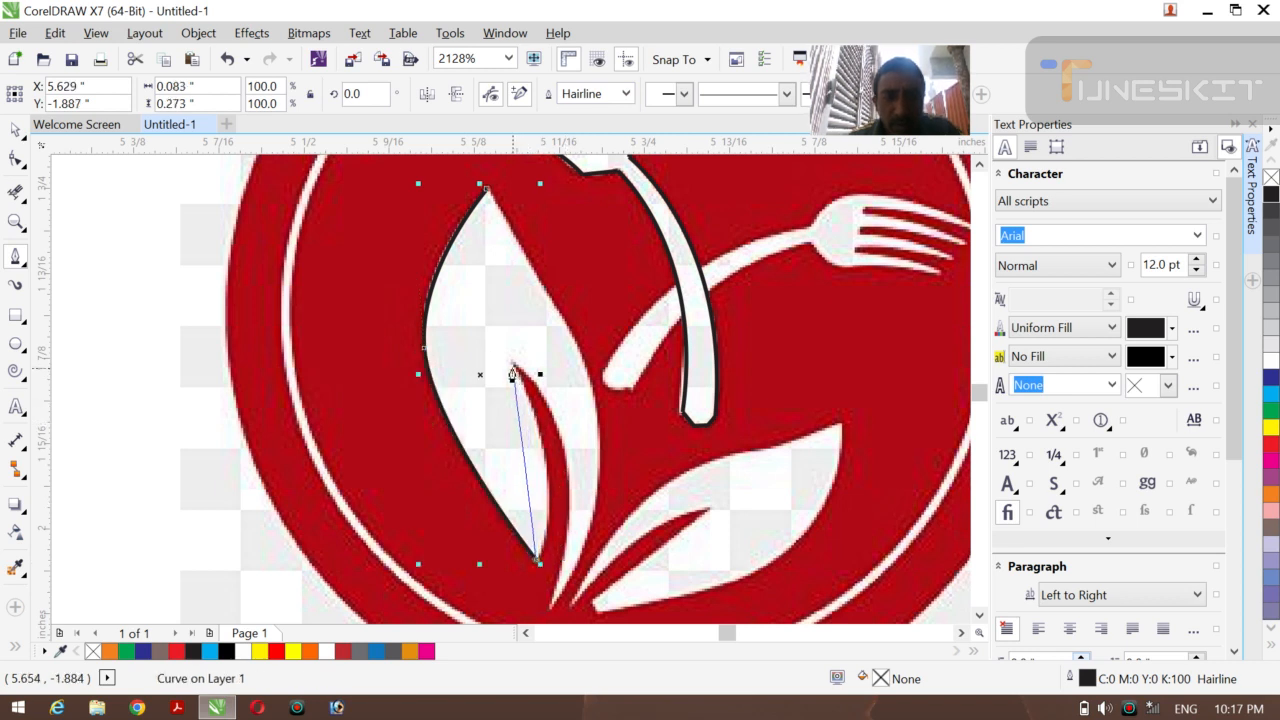
left_click_drag(512, 372, 455, 262)
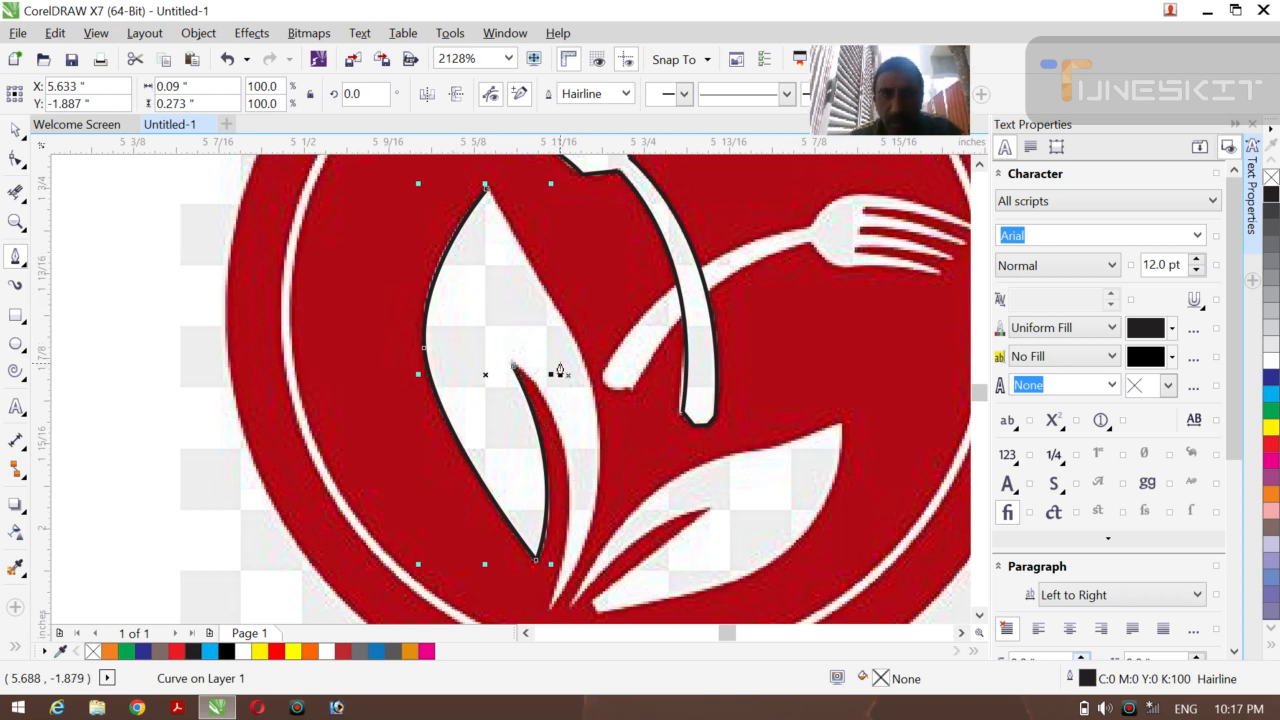
left_click(551, 607)
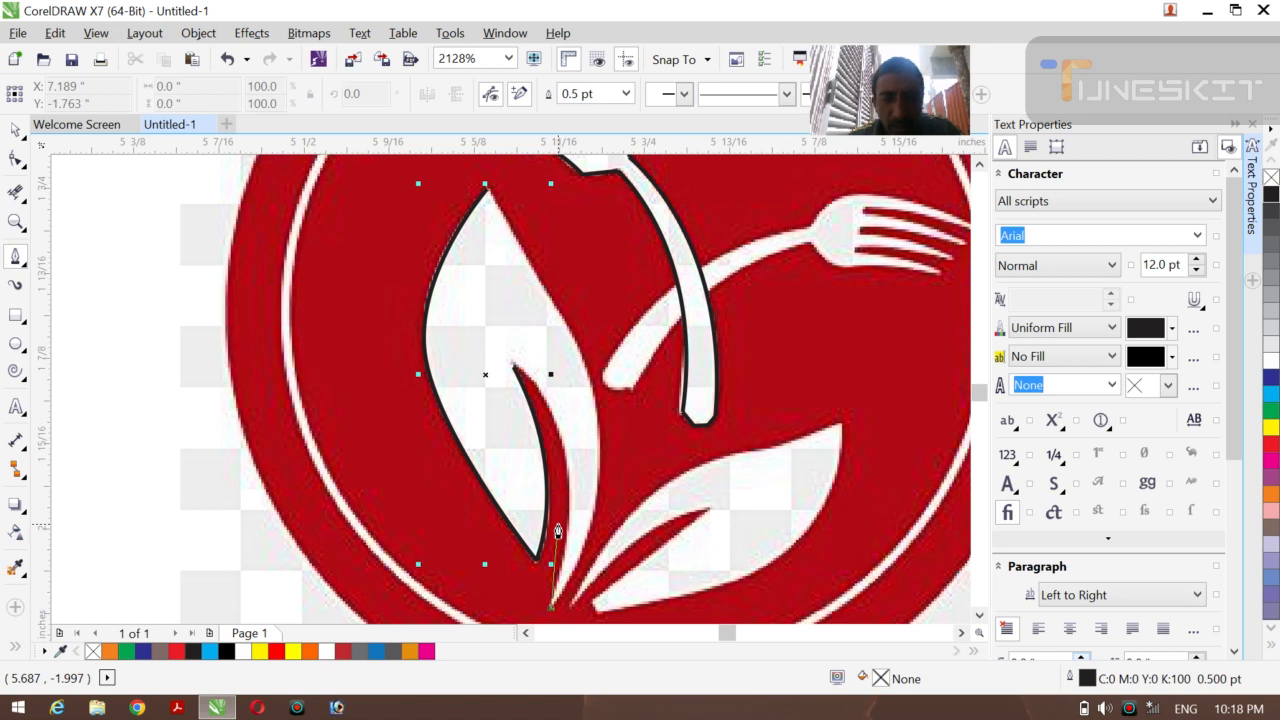
left_click(514, 366)
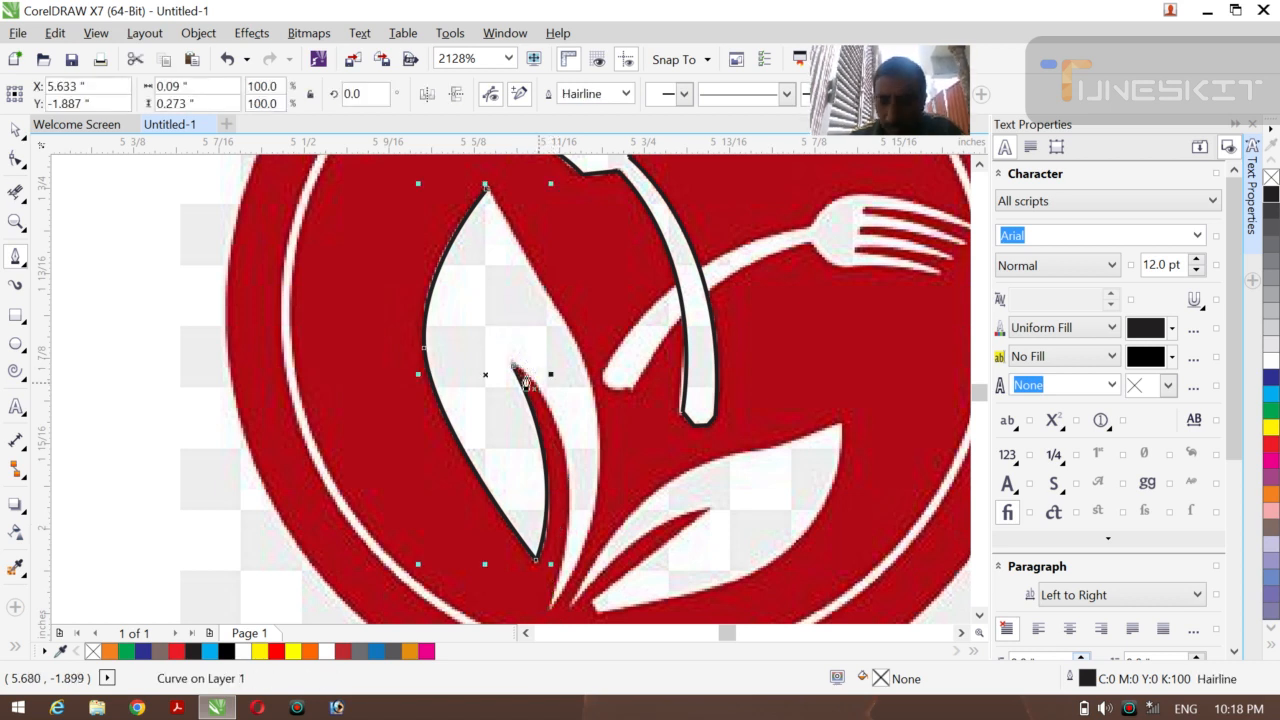
left_click(514, 366)
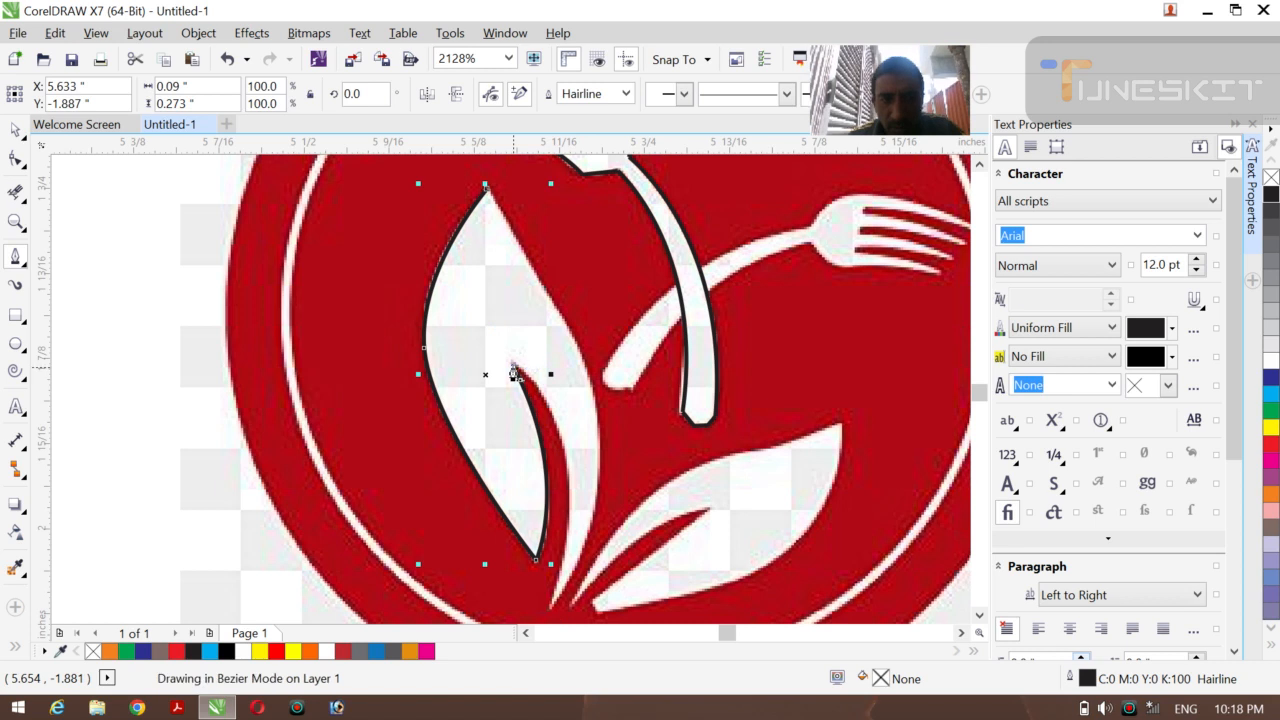
- Trace the other side of the left leaf's vein from the stem end up to the vein tip, about 0.04 by 0.18 in, outline Hairline
left_click(548, 612)
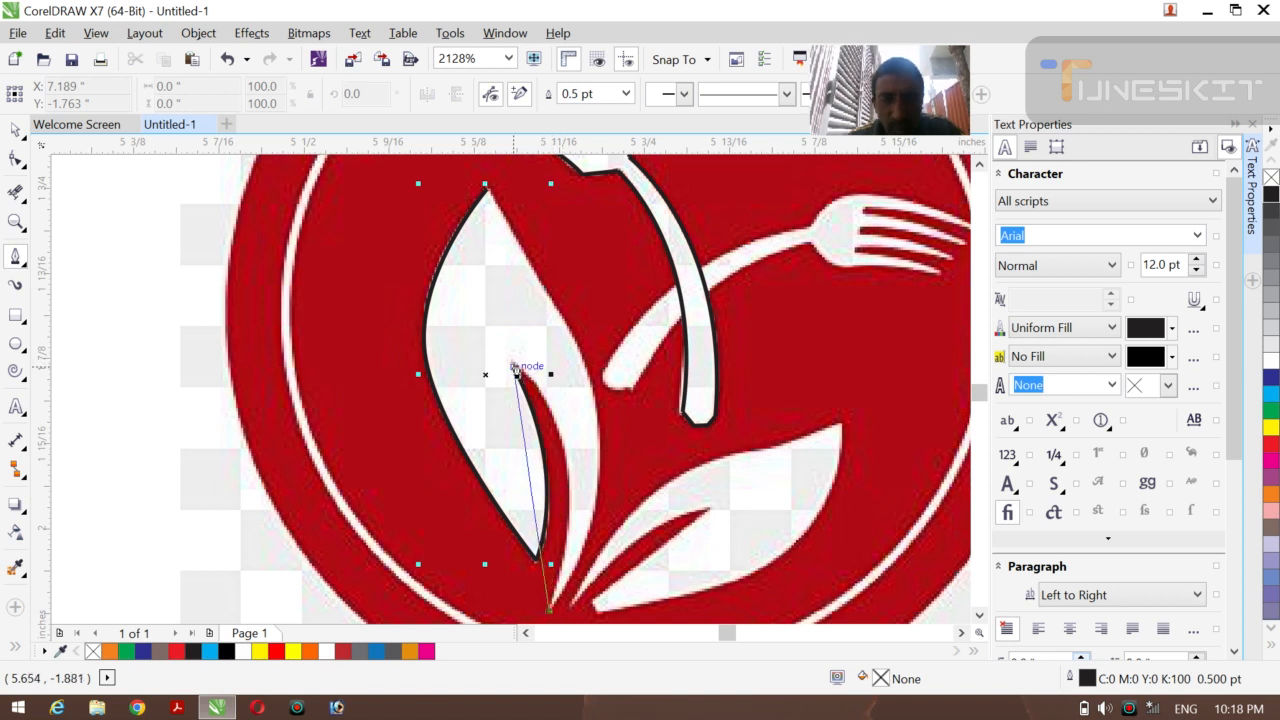
left_click_drag(515, 367, 416, 306)
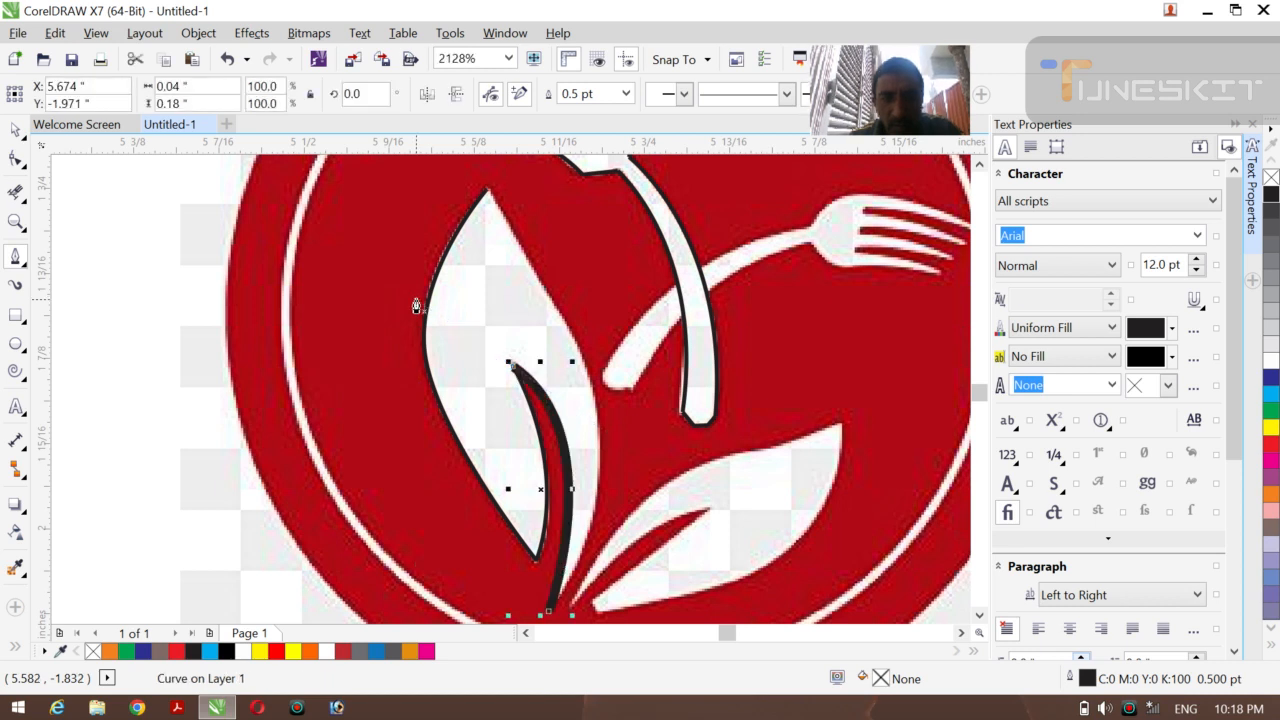
left_click(626, 93)
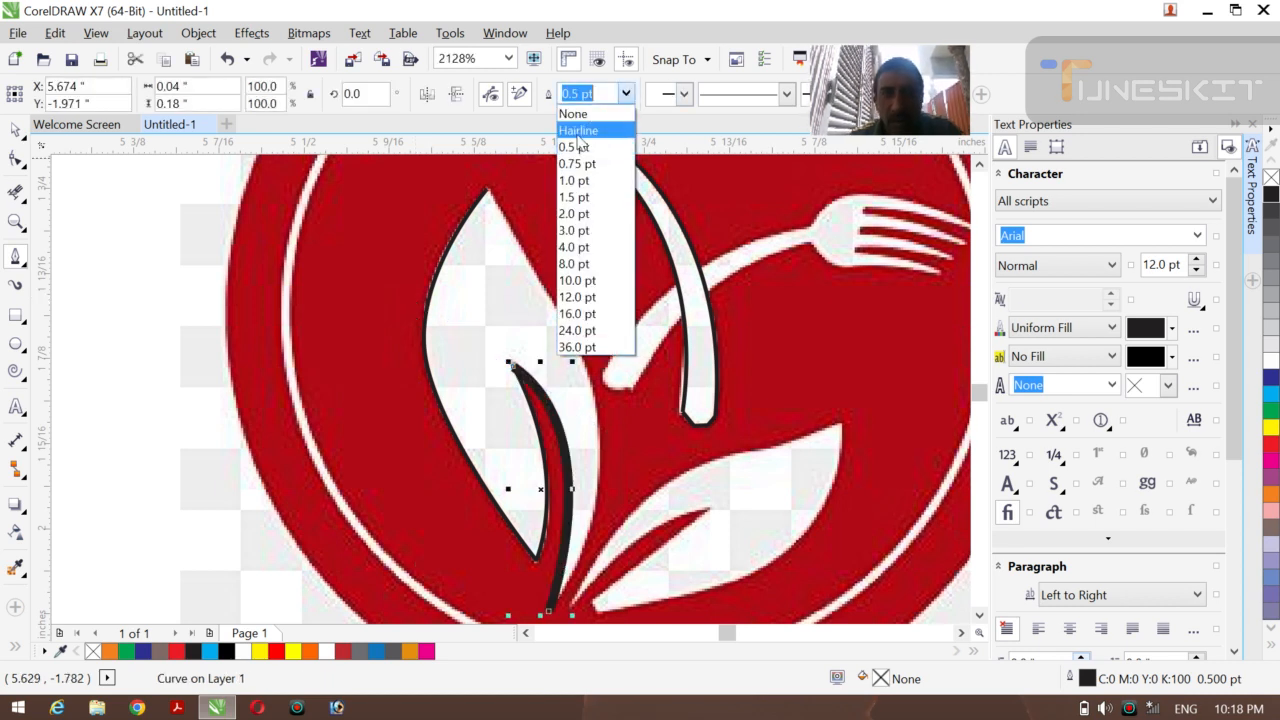
left_click(578, 131)
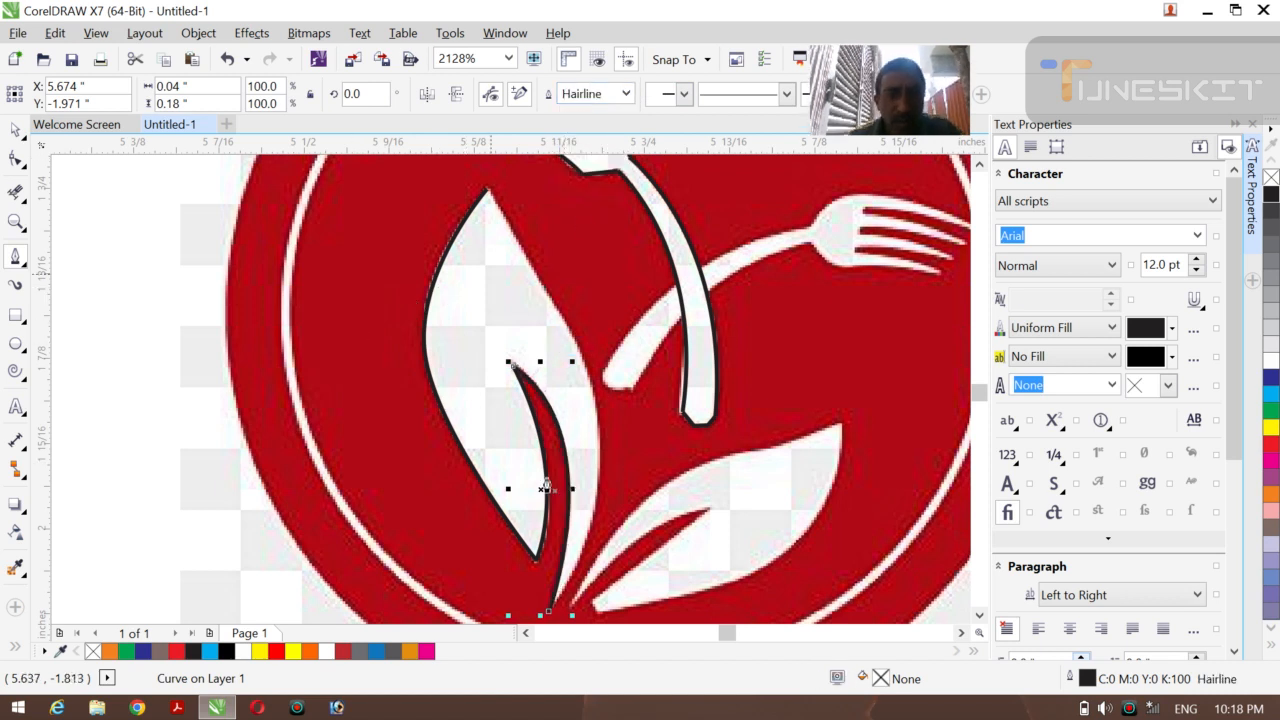
- Trace the left leaf's remaining outer edge from its upper tip down to the stem end, about 0.083 by 0.31 in, outline Hairline
left_click(490, 195)
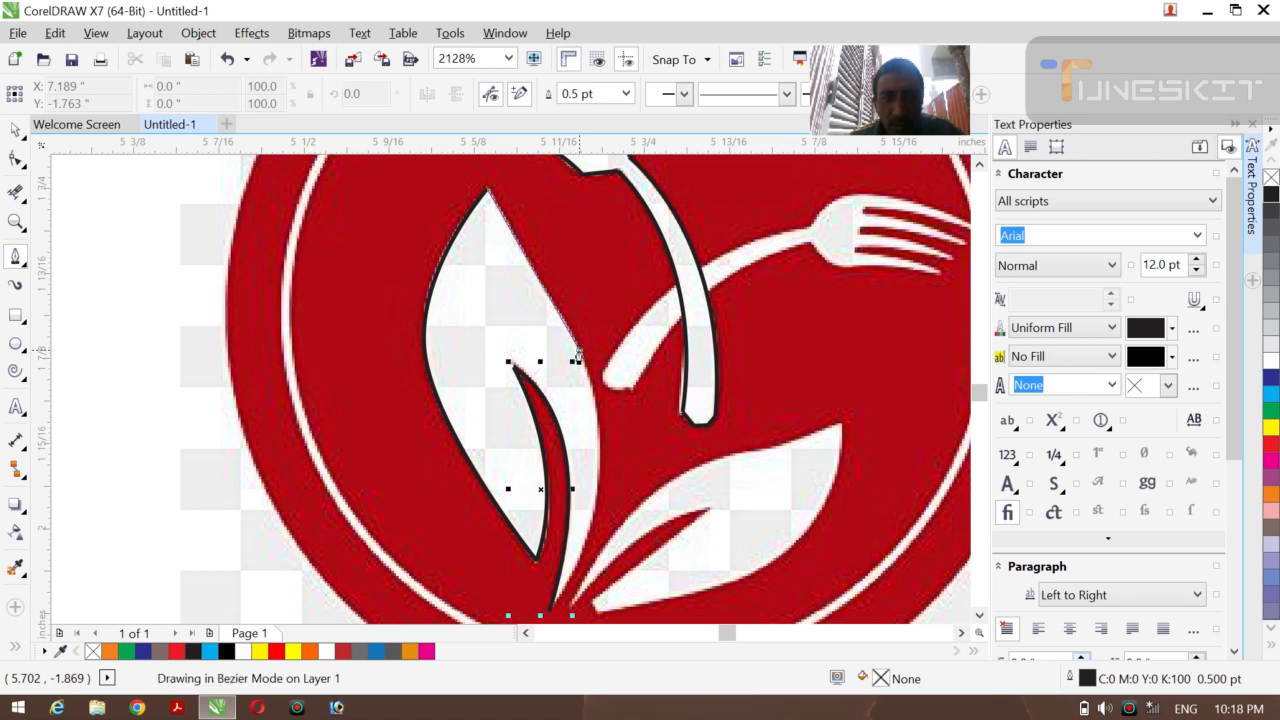
left_click(578, 356)
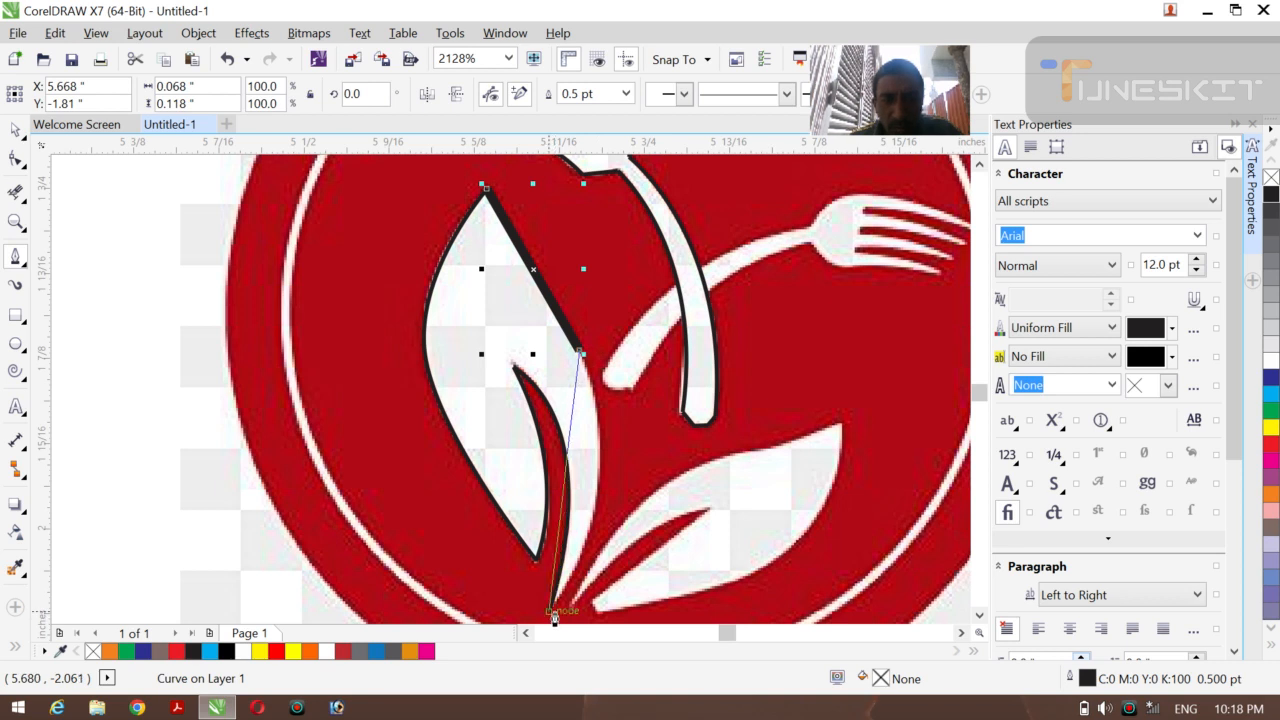
mouse_move(554, 613)
left_mouse_down()
mouse_move(483, 633)
mouse_move(503, 600)
mouse_move(483, 597)
mouse_move(466, 617)
mouse_move(443, 580)
mouse_move(456, 573)
mouse_move(456, 525)
left_mouse_up()
key("Escape")
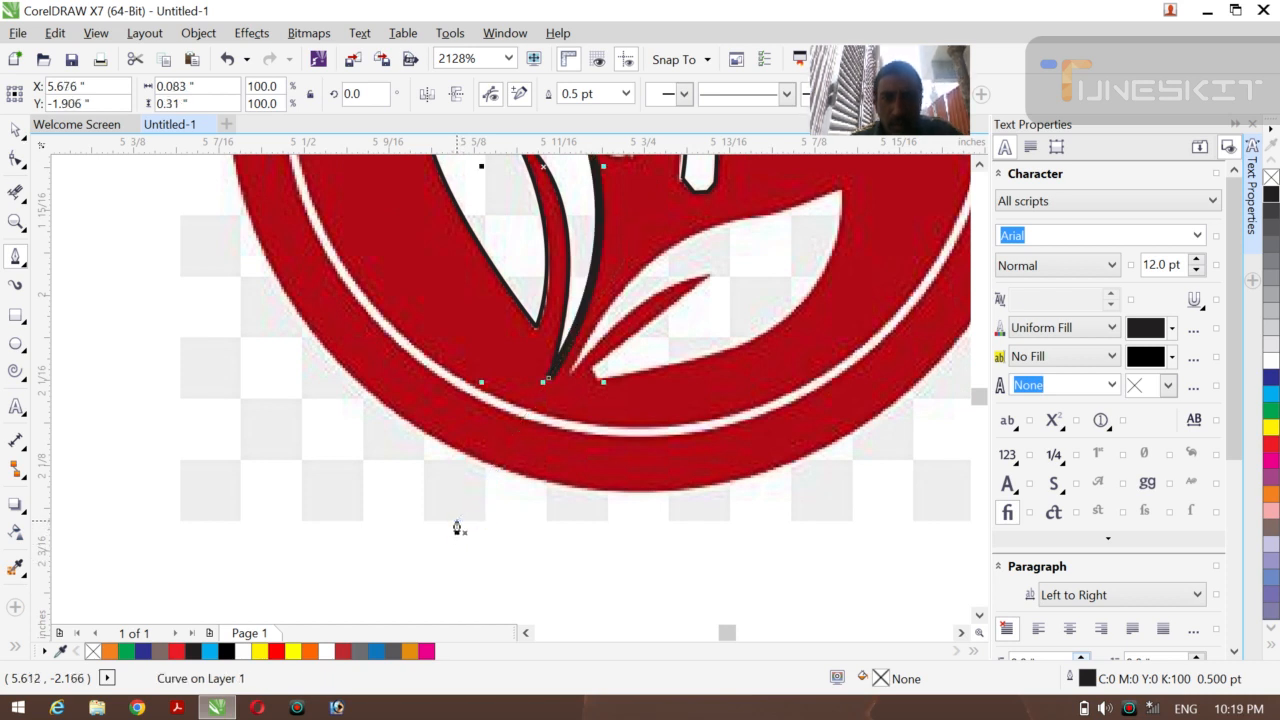
scroll(457, 527, "up", 5)
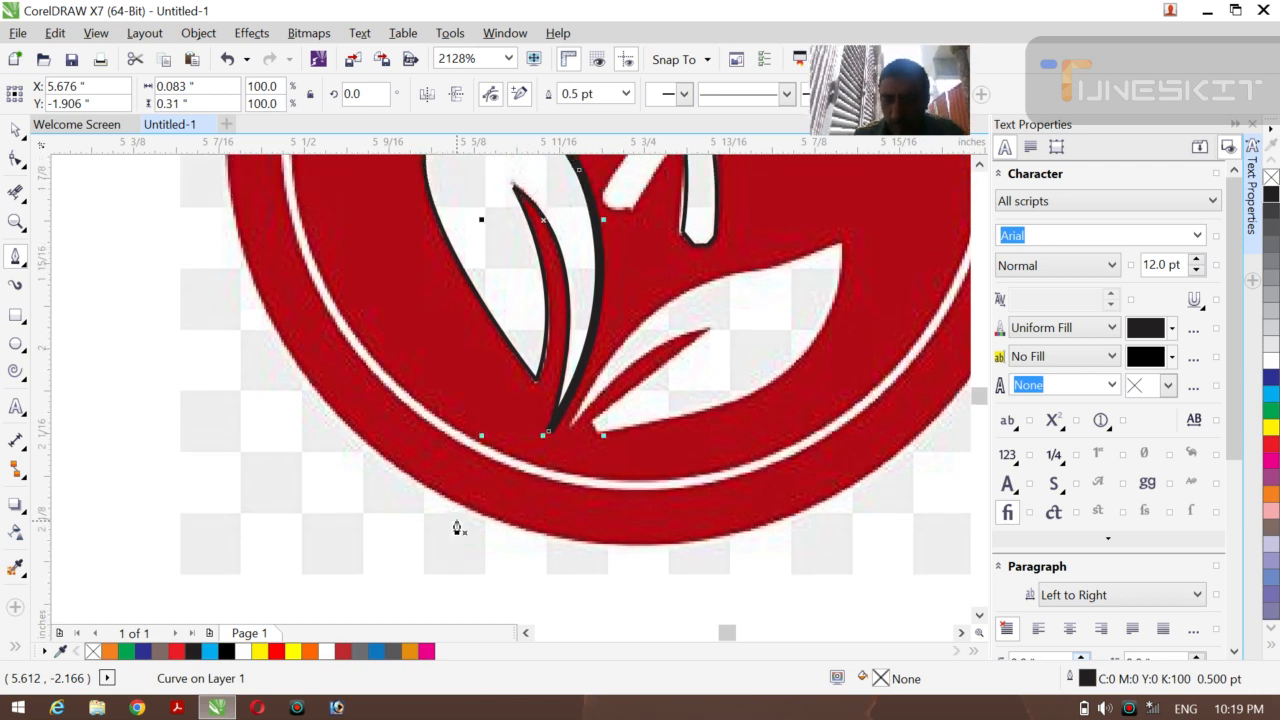
scroll(457, 527, "up", 3)
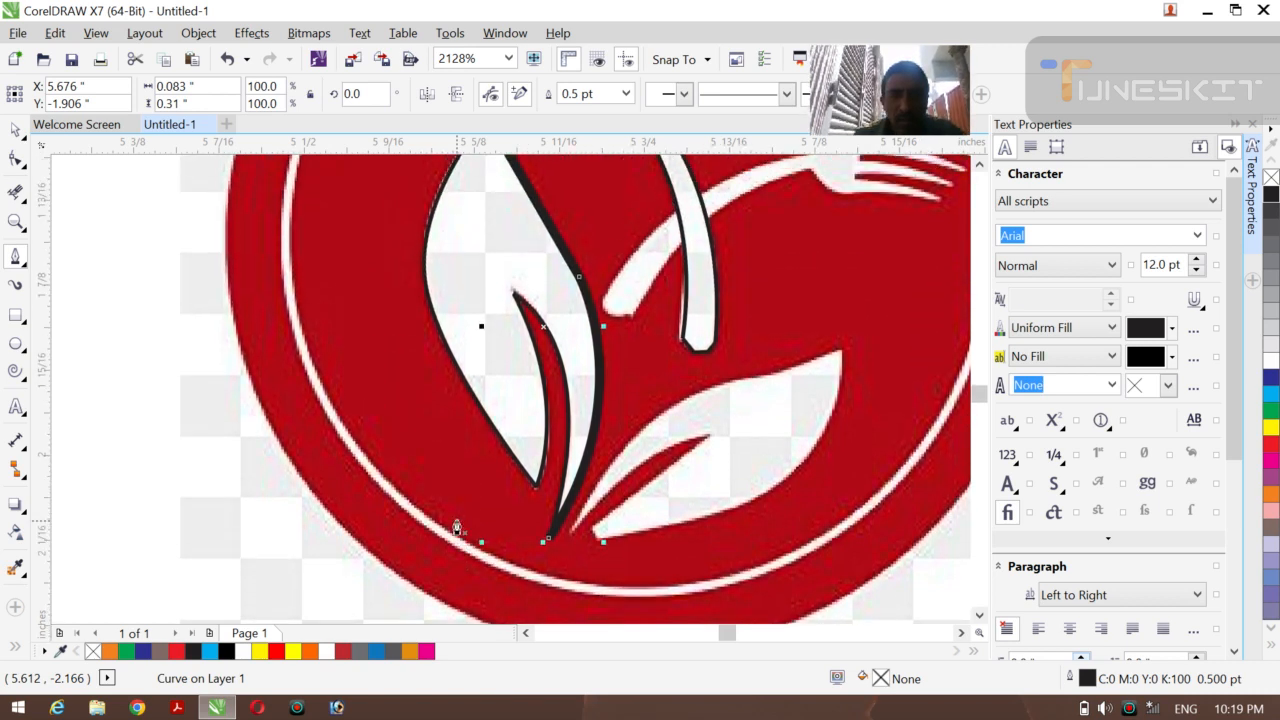
left_click(625, 93)
left_click(594, 137)
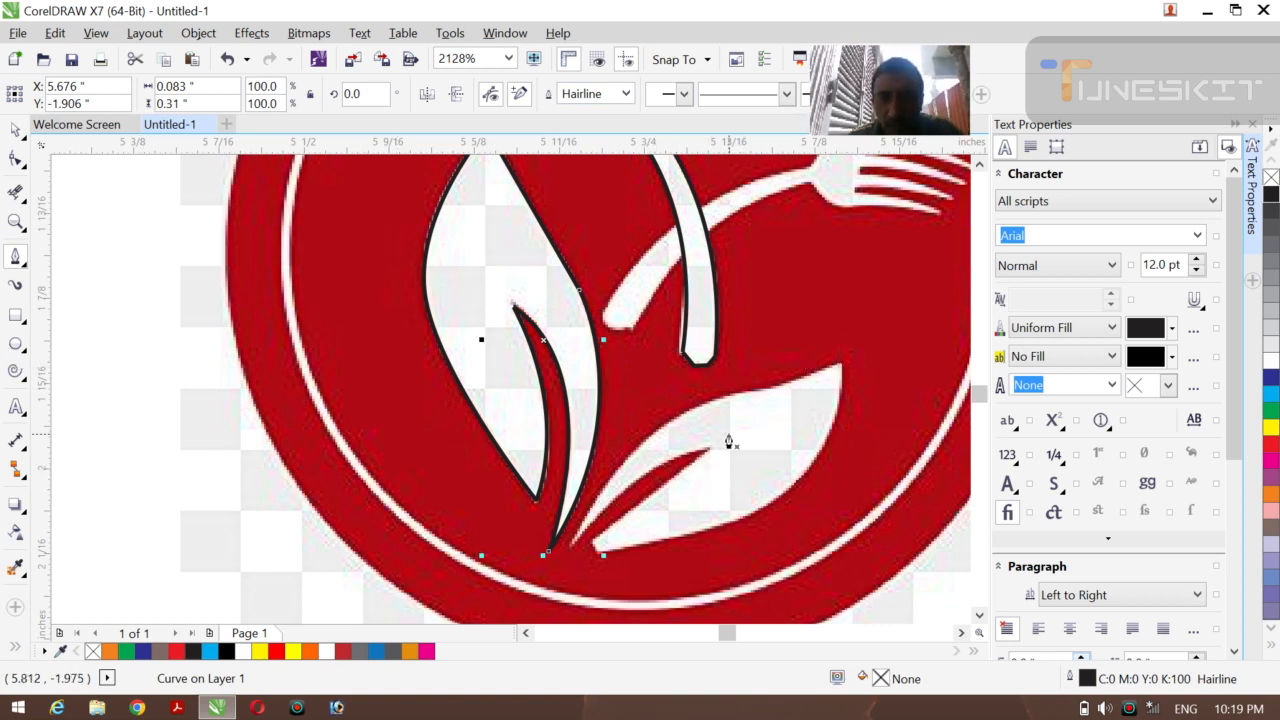
- Trace the right leaf's outer edge from its tip to the start of the lower edge with a curved Pen segment about 0.066 by 0.11 in
left_click(840, 371)
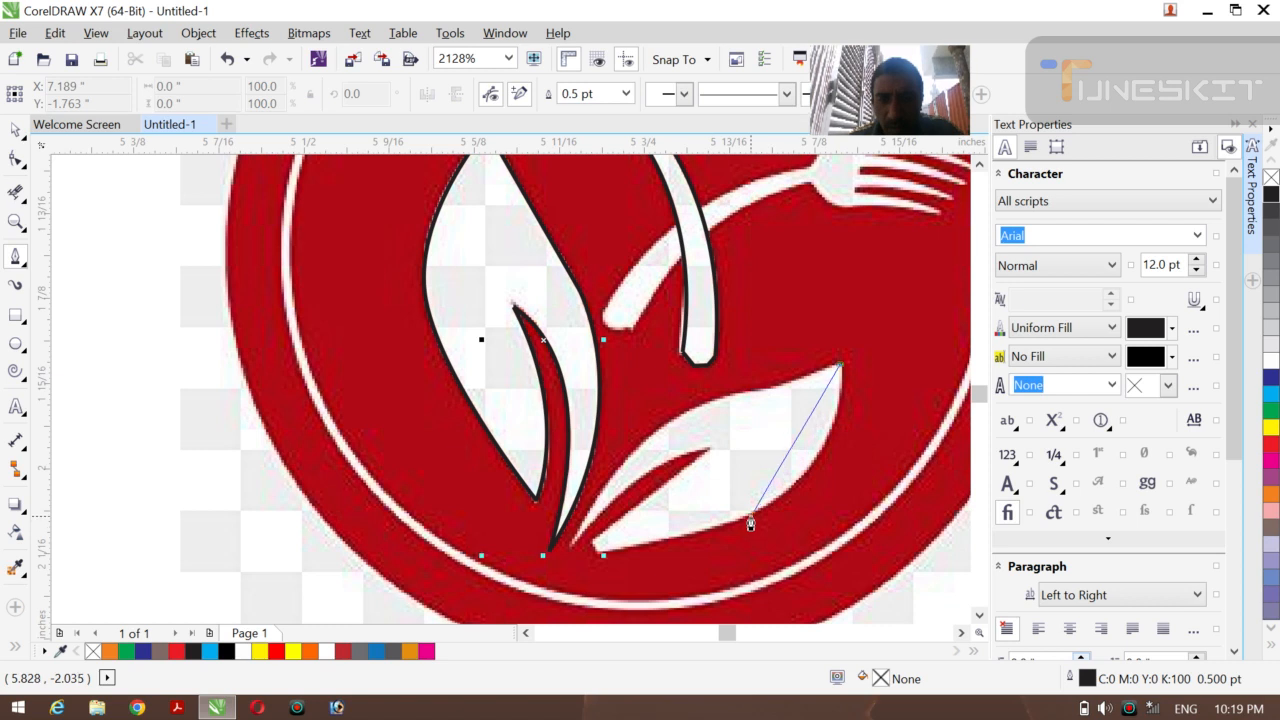
left_click_drag(751, 521, 654, 566)
key("space")
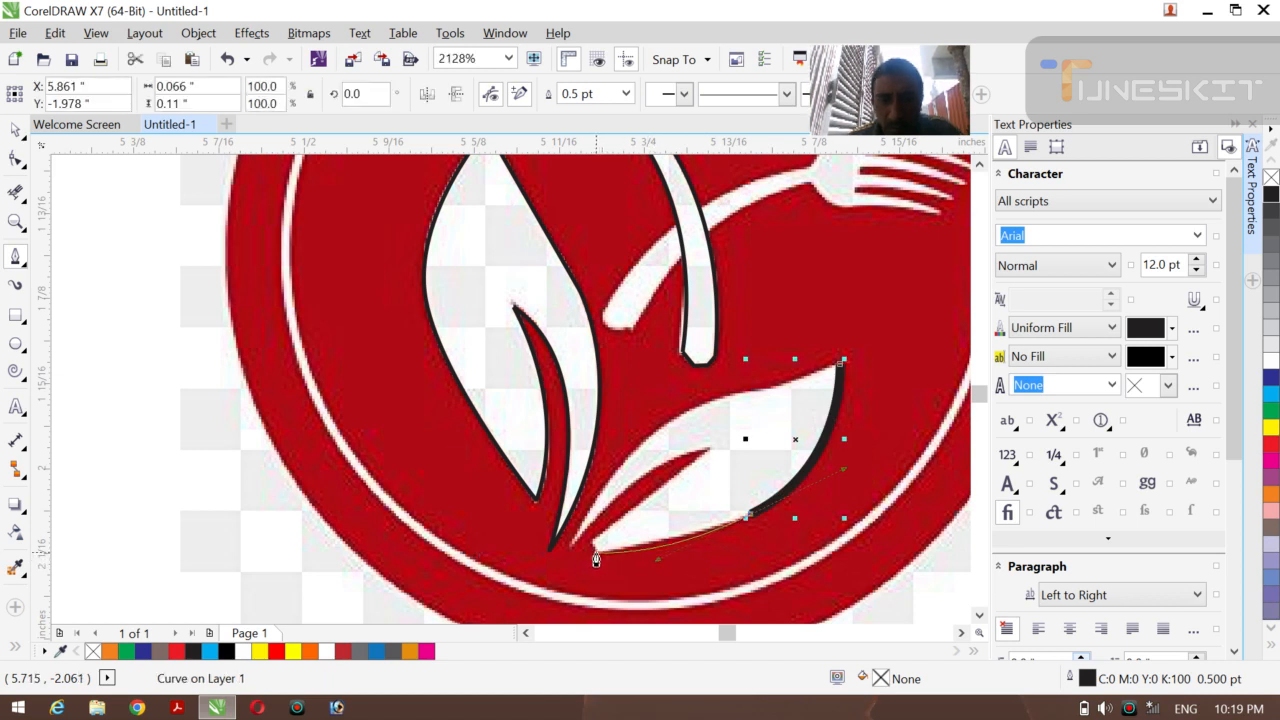
- Try to extend the right leaf's outer curve along its lower edge to the base, about 0.179 by 0.138 in overall
left_click(596, 558)
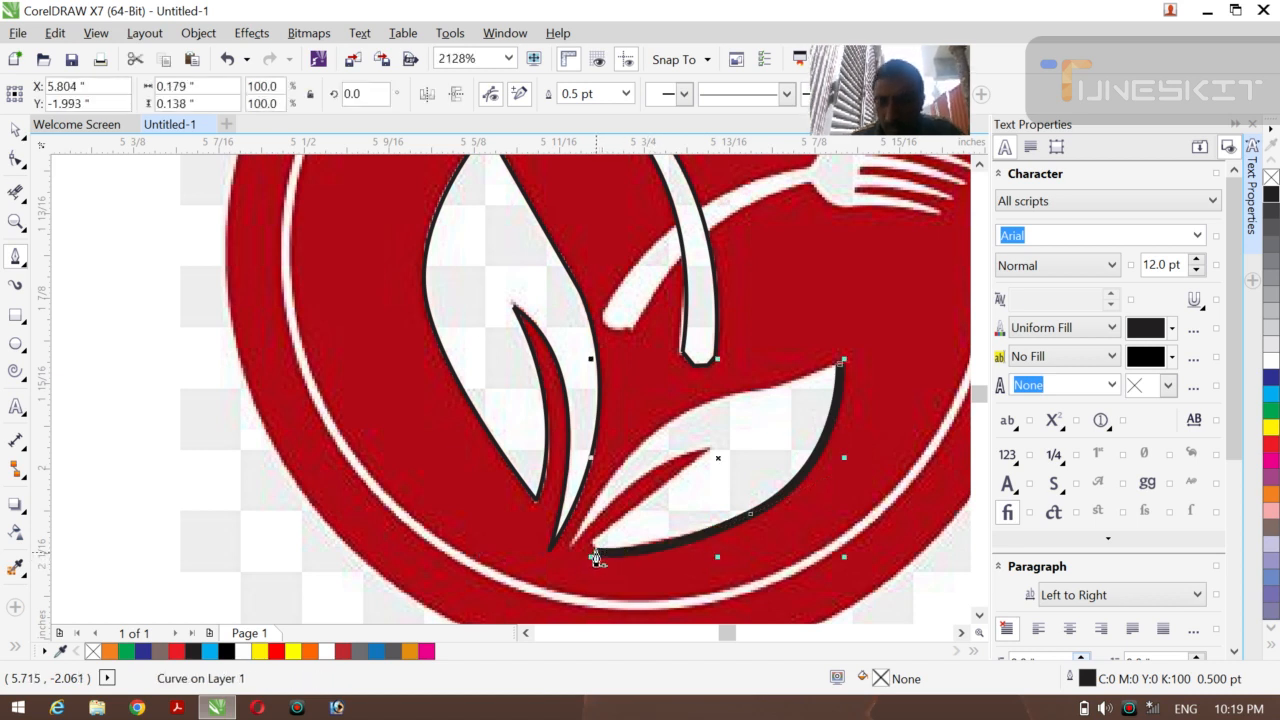
key("ctrl")
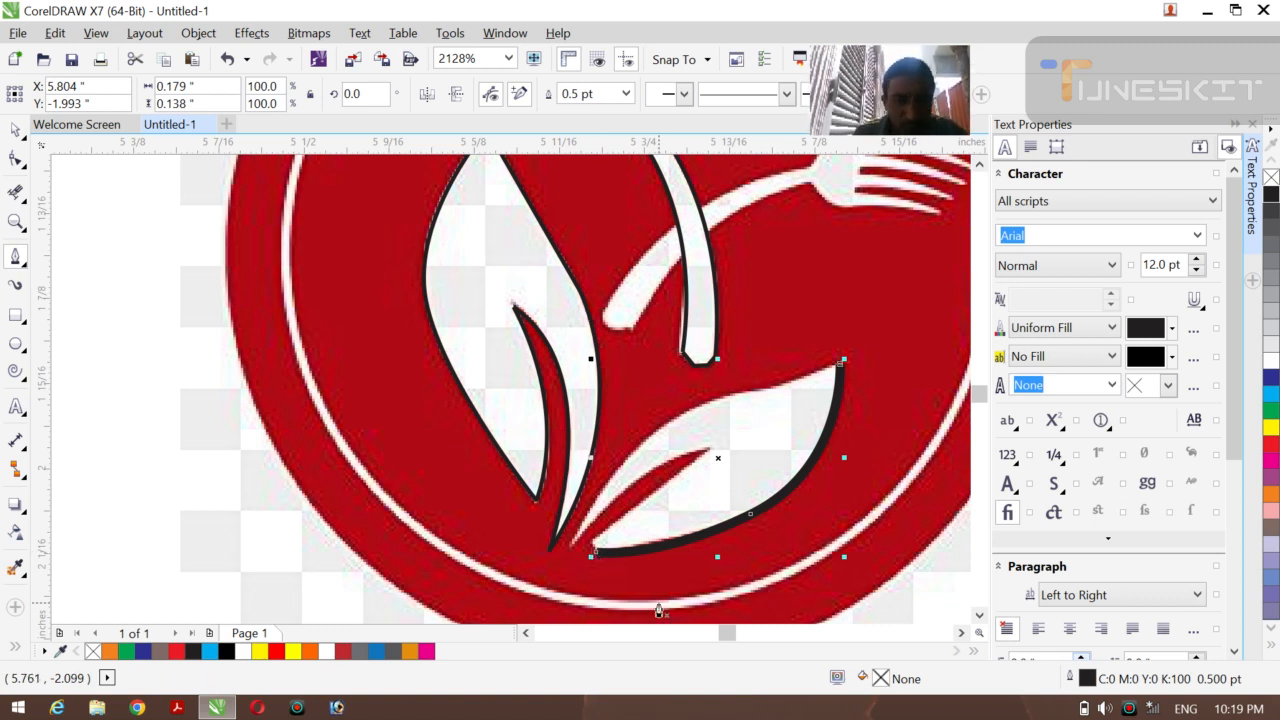
key("ctrl+z")
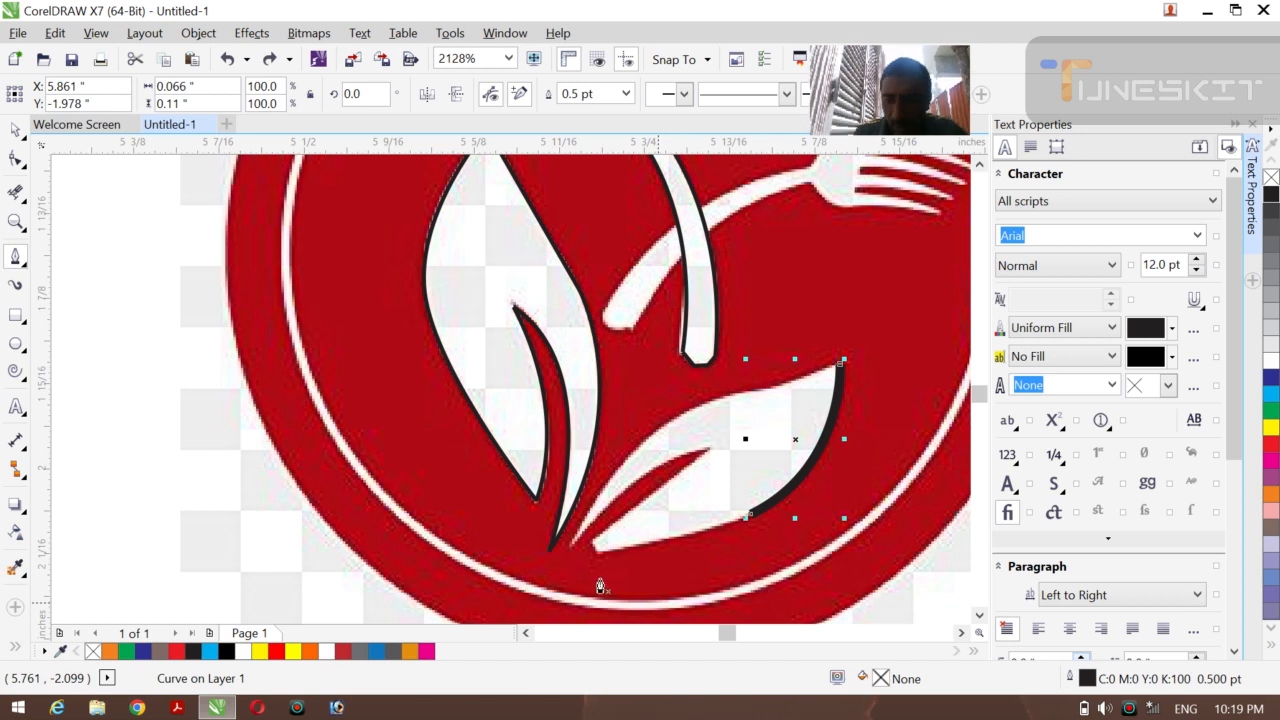
left_click(749, 517)
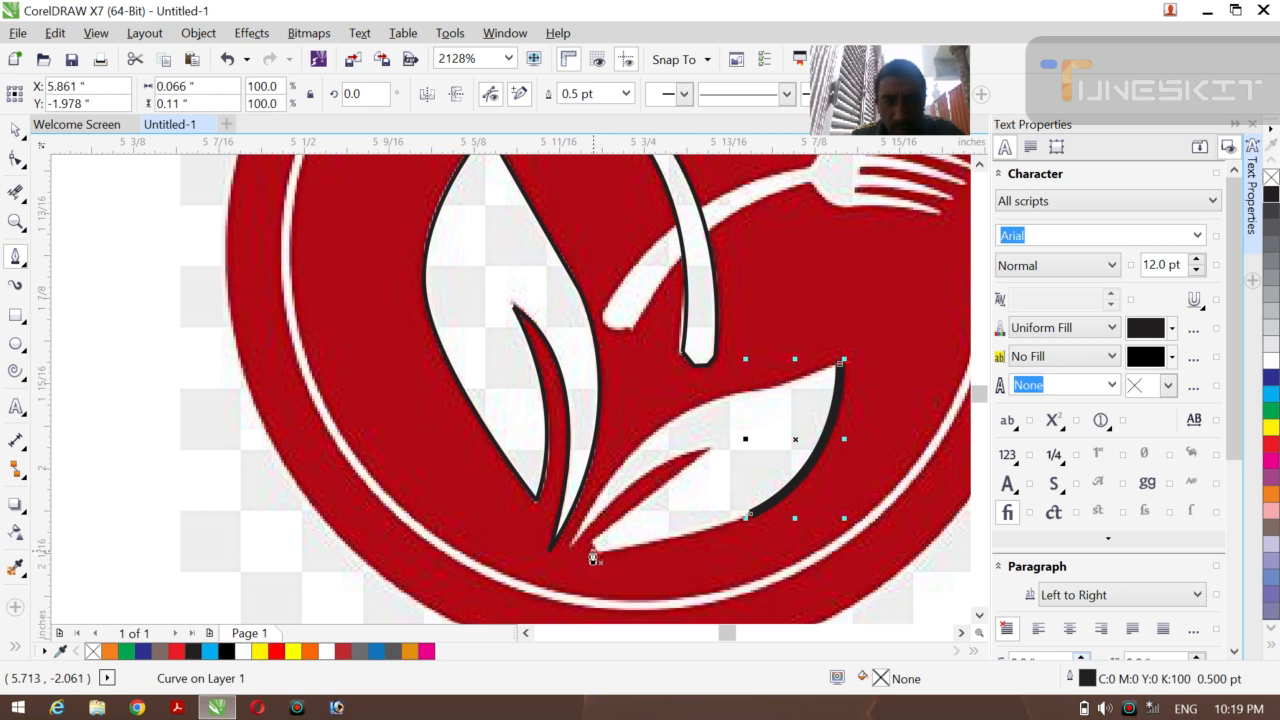
- Trace the right leaf's lower part with the Pen tool from the vein tip to the base and along the lower edge, about 0.115 by 0.074 in
left_click(709, 451)
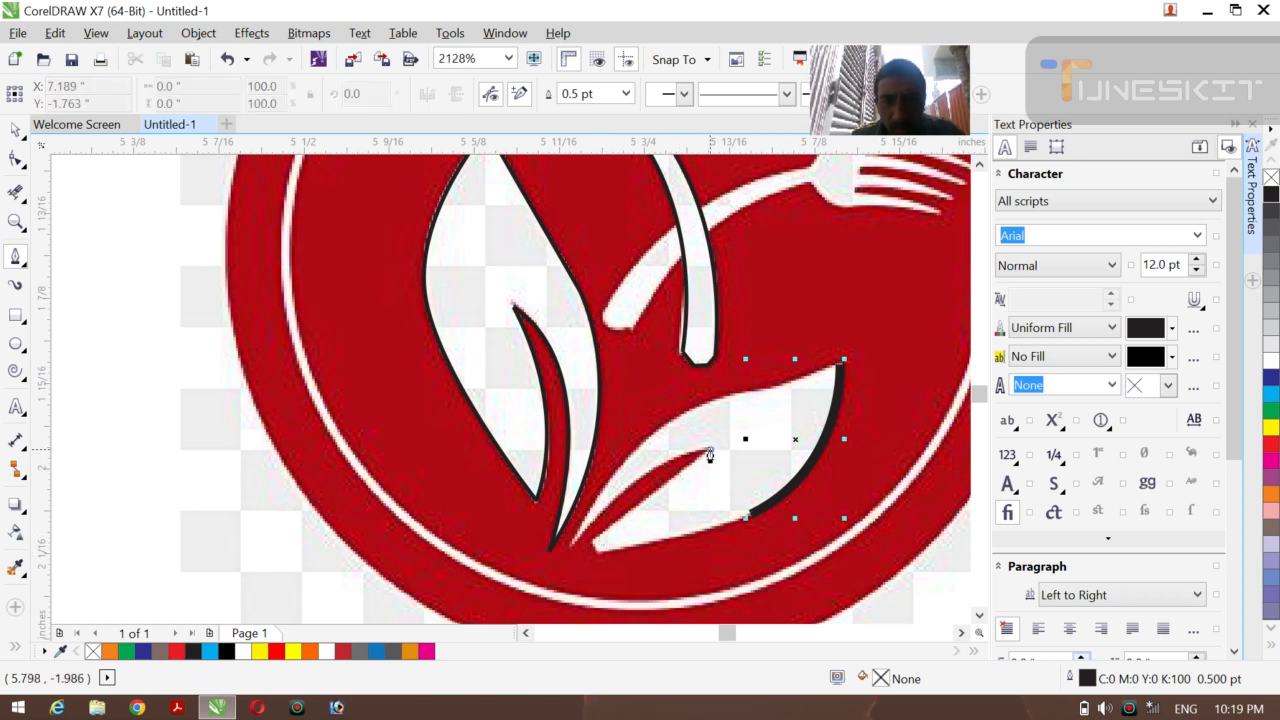
left_click(594, 542)
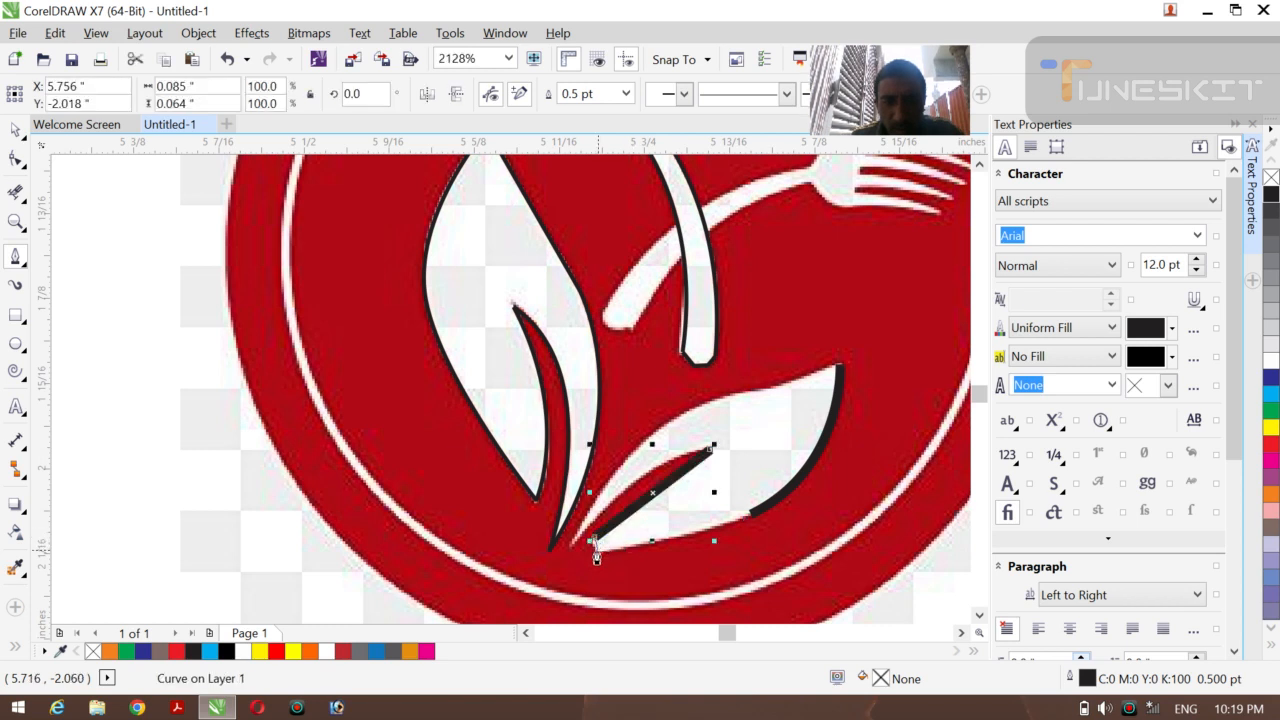
left_click(595, 551)
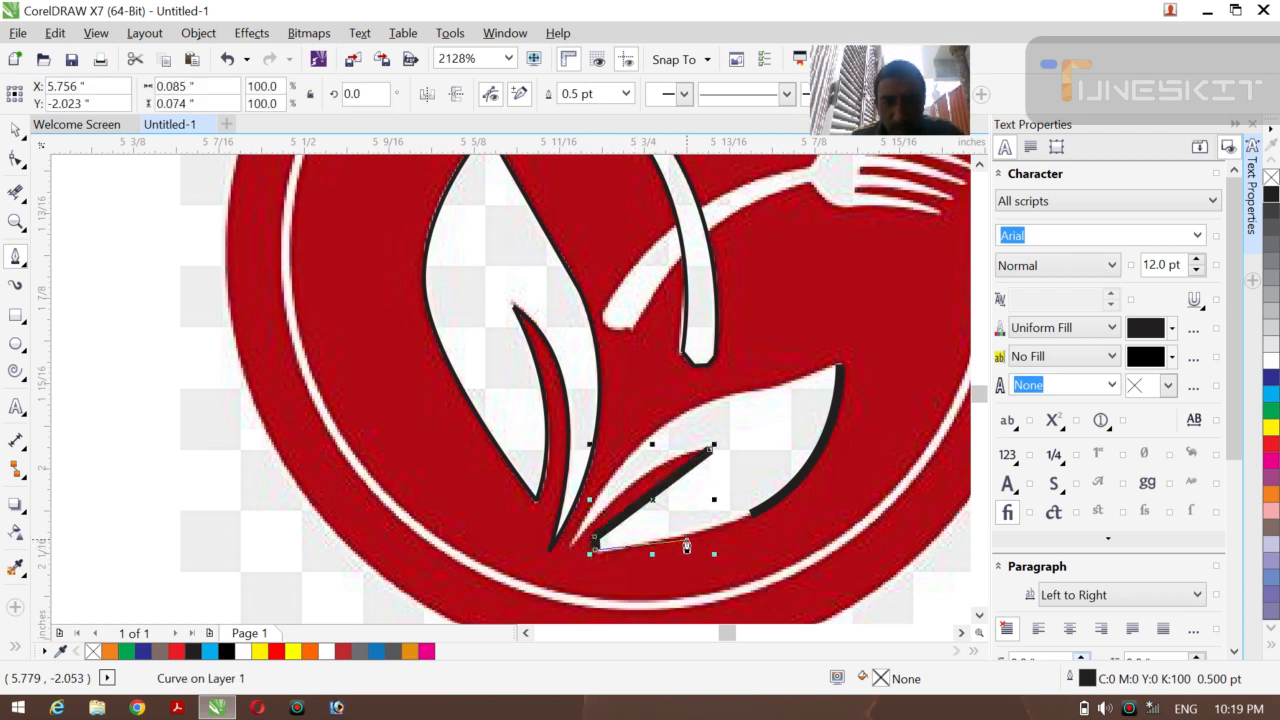
left_click(751, 520)
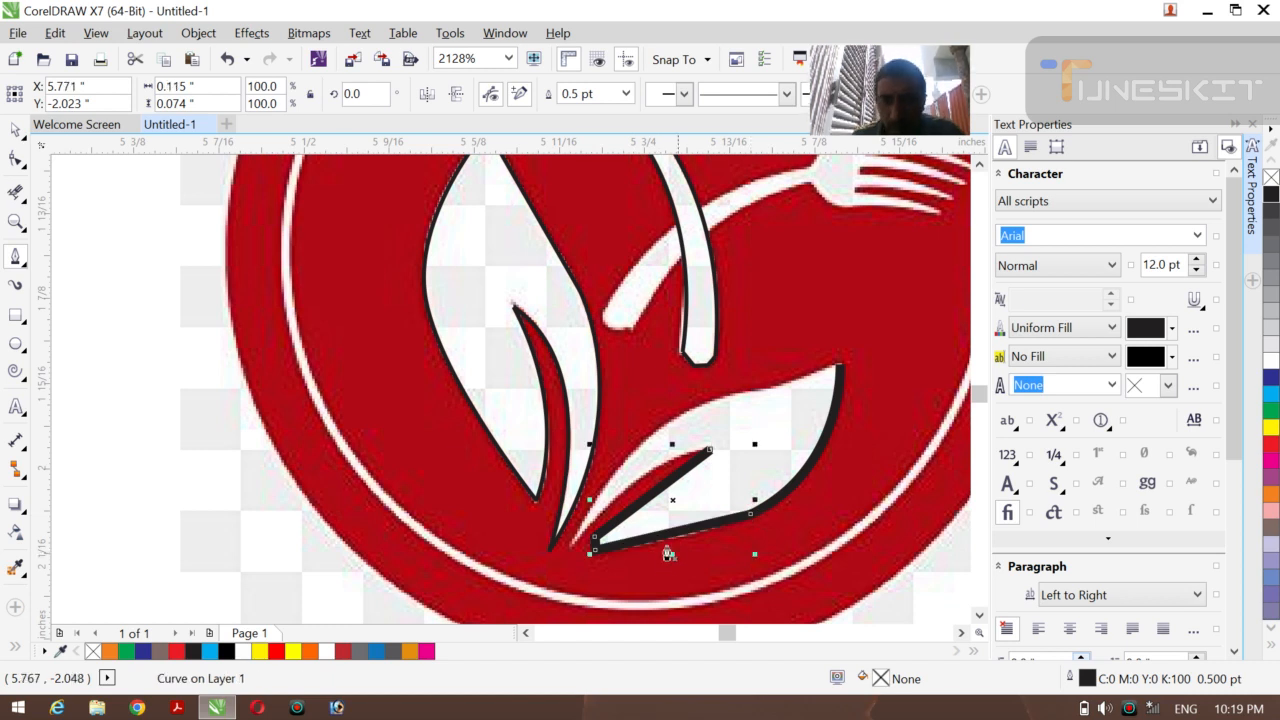
- Convert the right leaf's straight lower edge to a curve and bend it to follow the bitmap leaf's outline
left_click(15, 160)
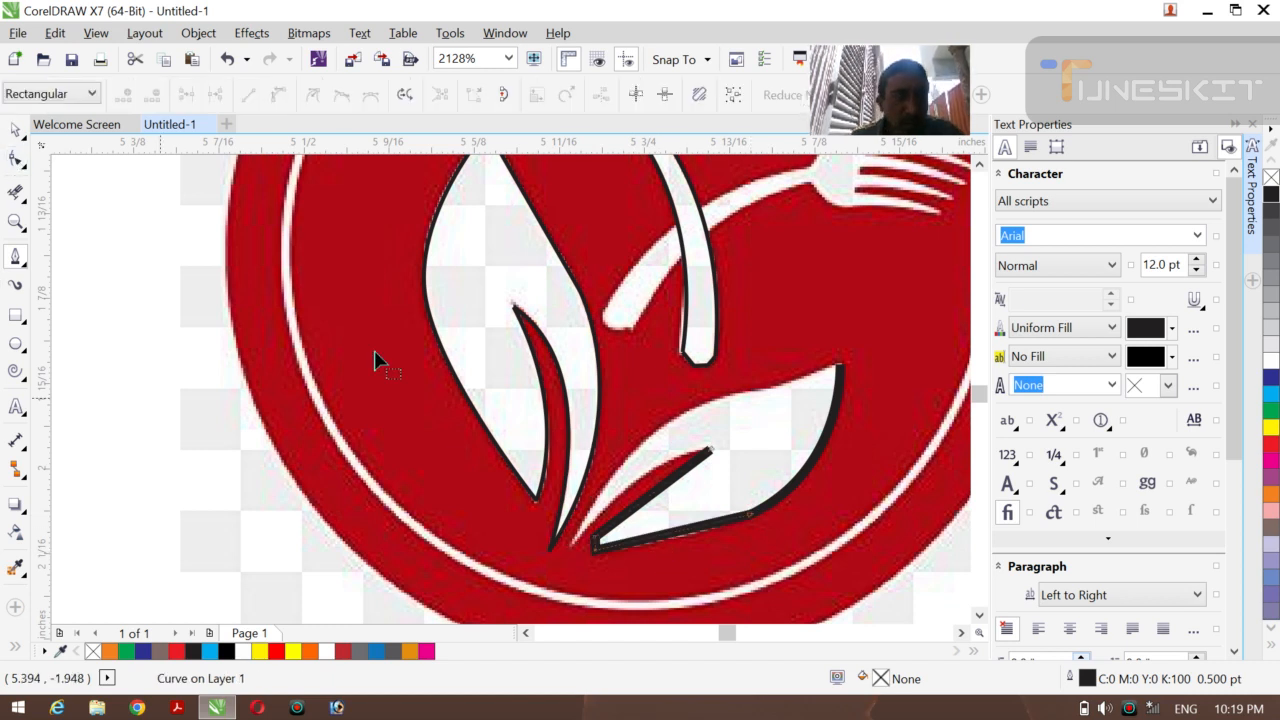
right_click(678, 540)
left_click(722, 280)
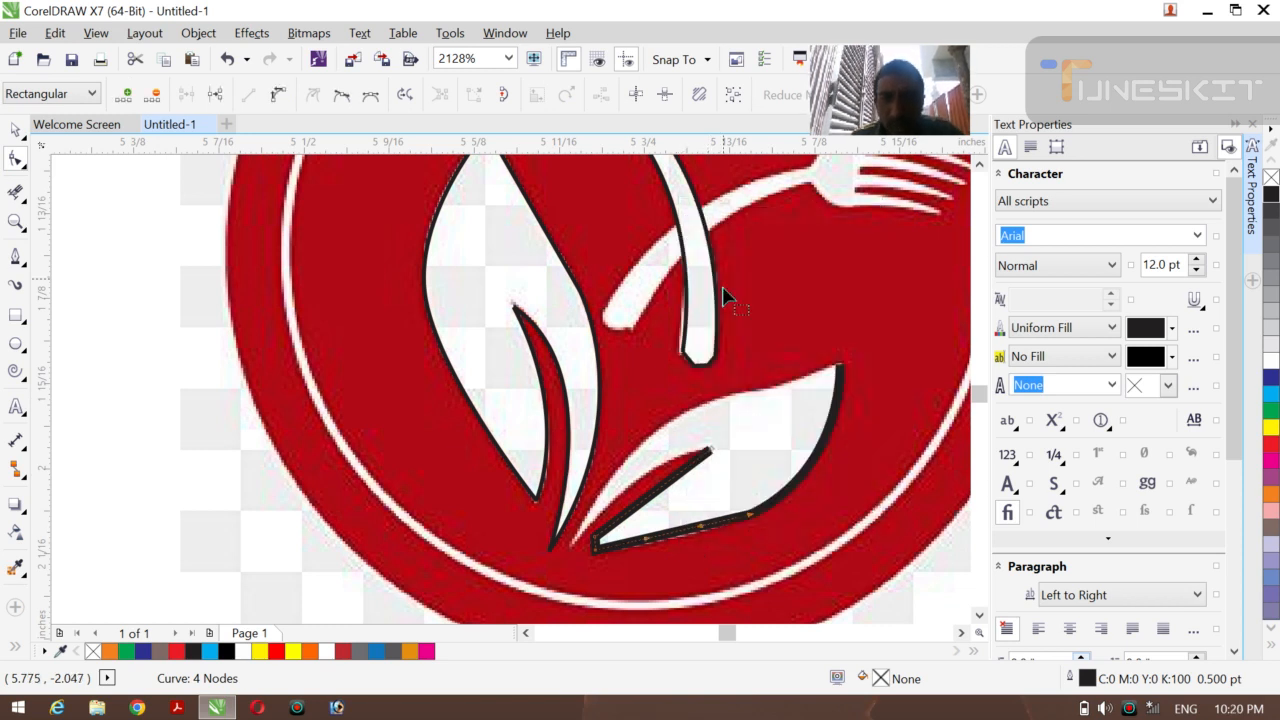
left_click_drag(700, 526, 649, 546)
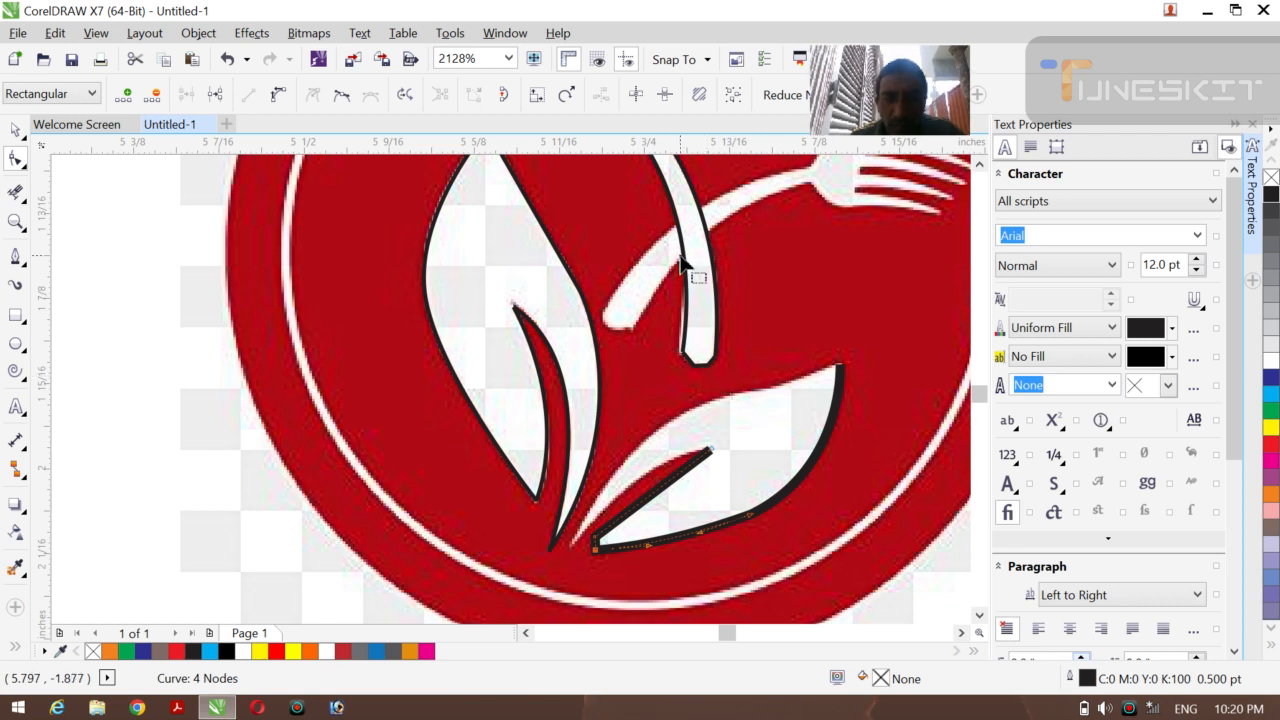
- Set the outline width of the right leaf's lower-part curve and its outer-edge curve to Hairline
left_click(22, 142)
left_click(62, 127)
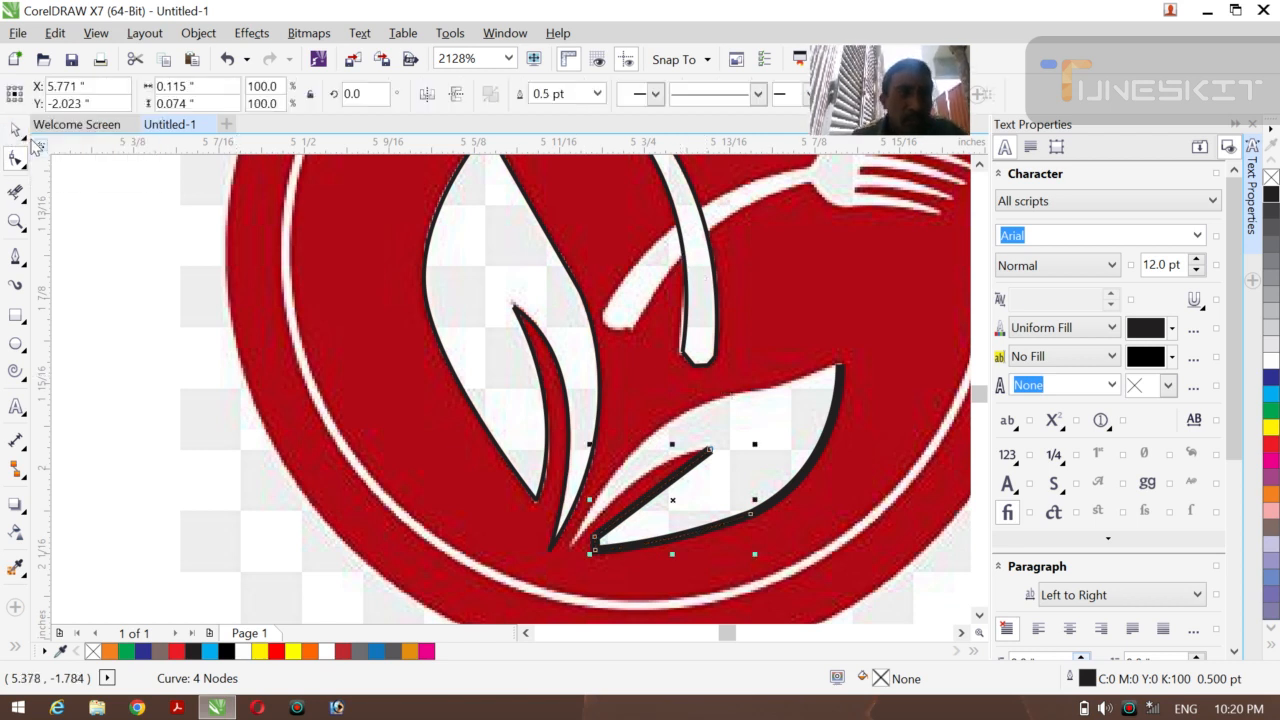
left_click(600, 95)
left_click(575, 129)
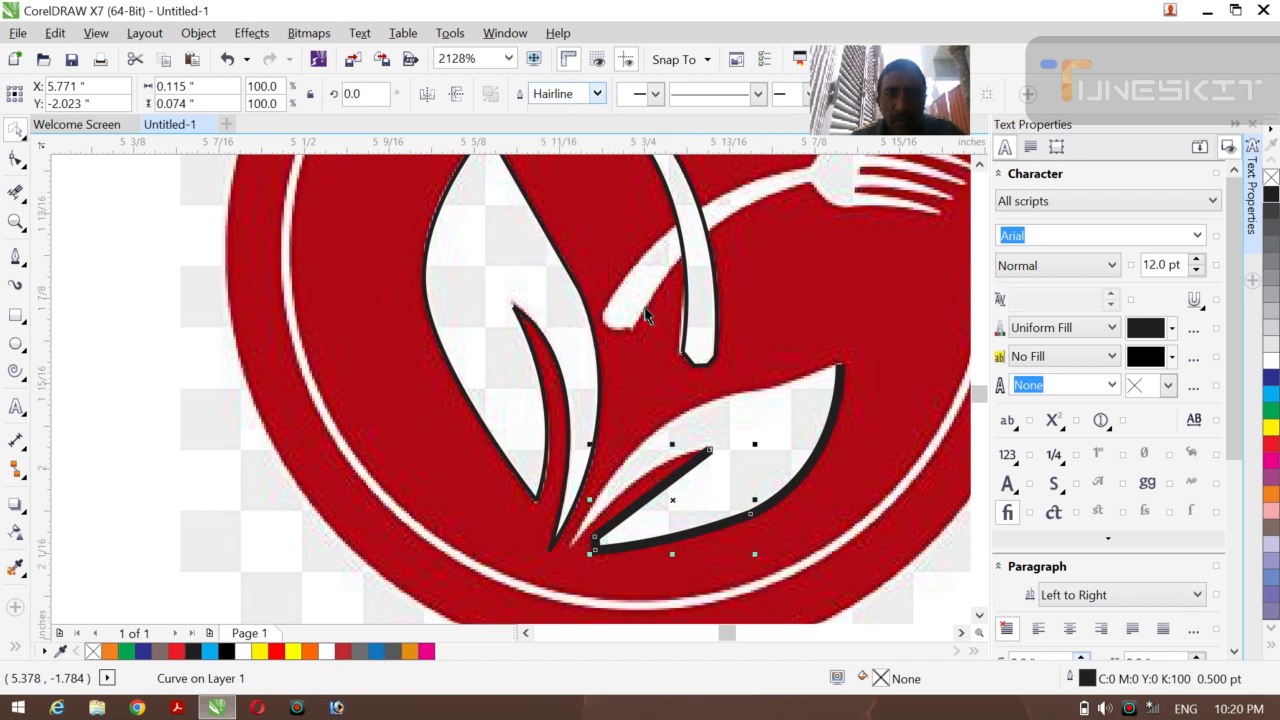
left_click(597, 93)
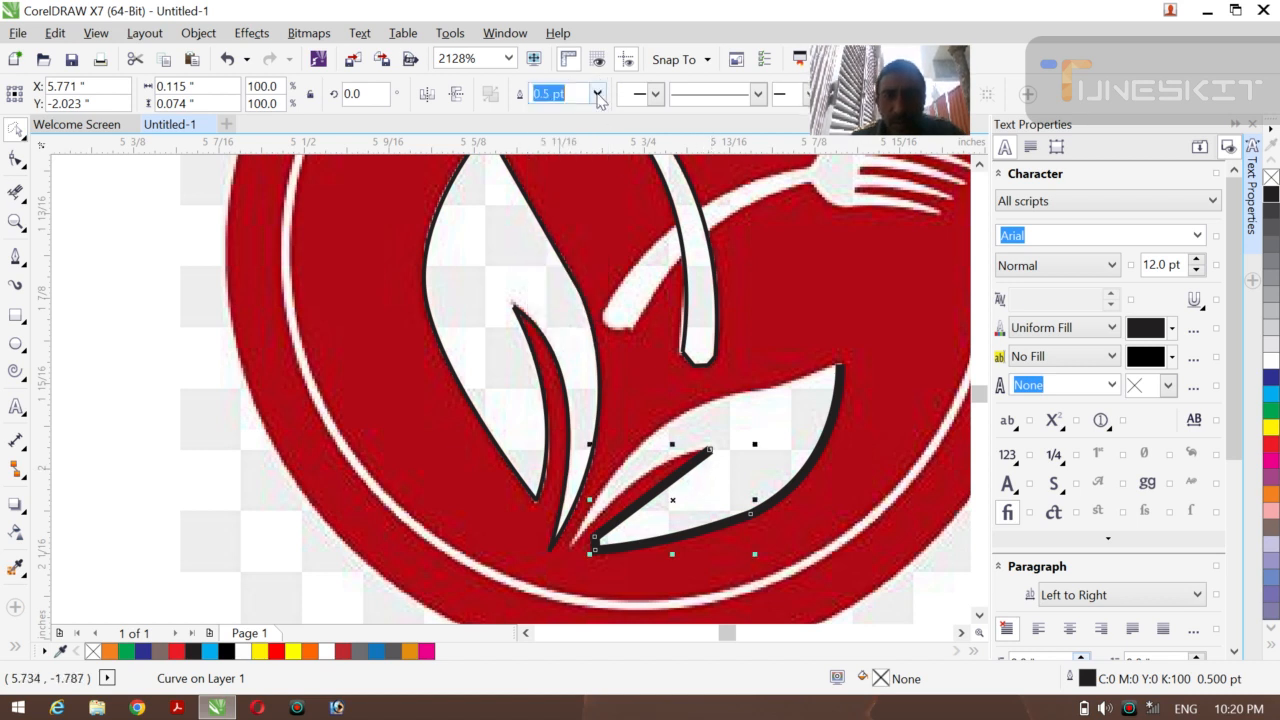
left_click(566, 131)
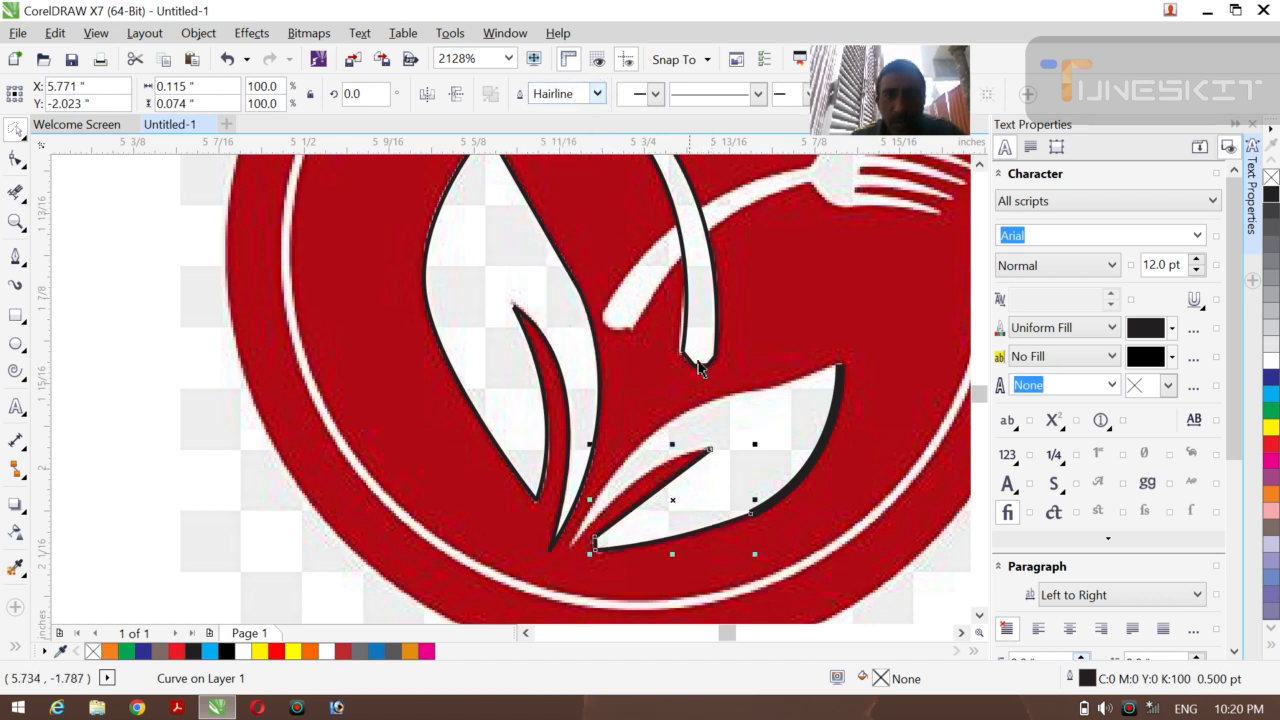
left_click(810, 462)
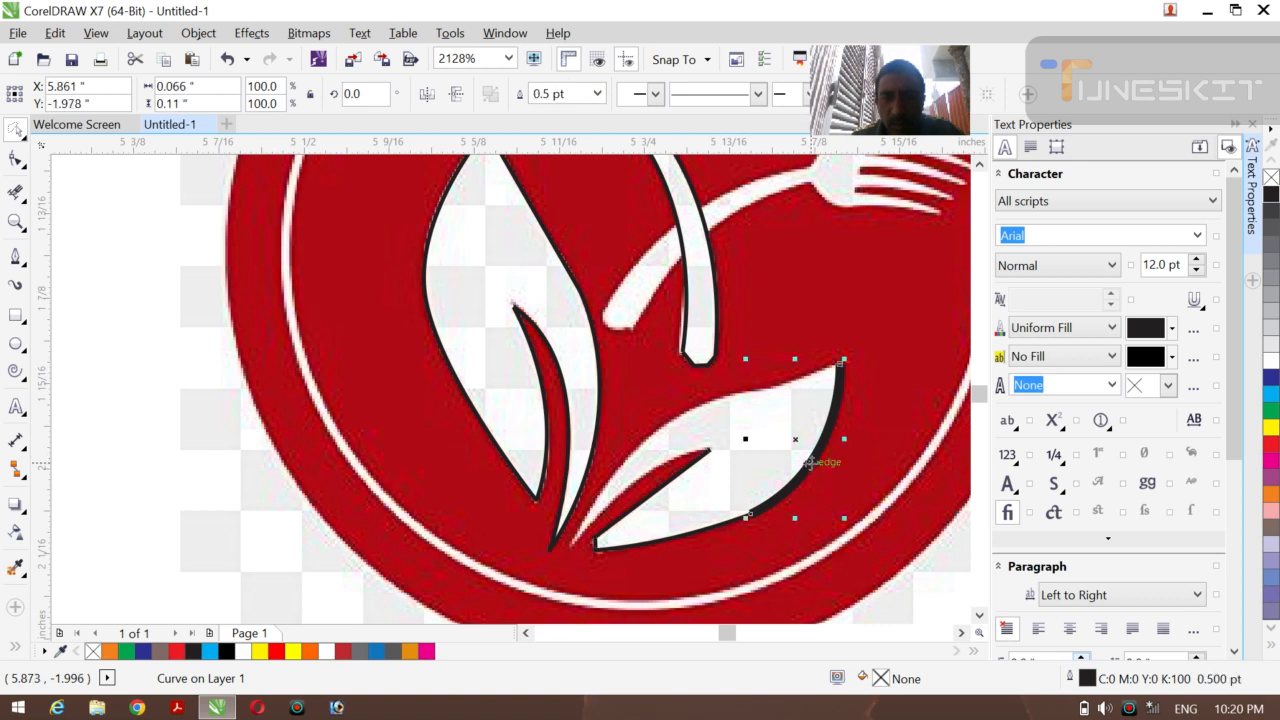
left_click(594, 93)
left_click(566, 131)
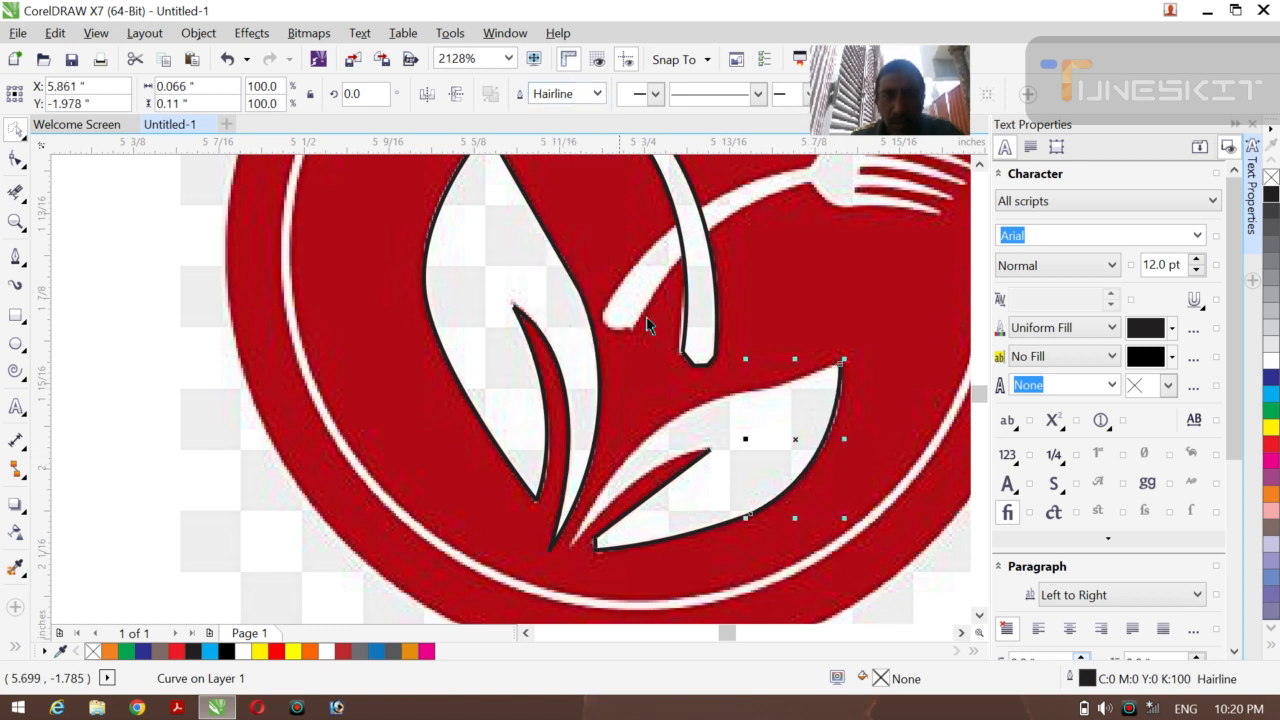
- Extend the right leaf's Hairline curve from its tip along the upper edge down to the stem end, about 0.197 by 0.131 in overall
left_click(15, 262)
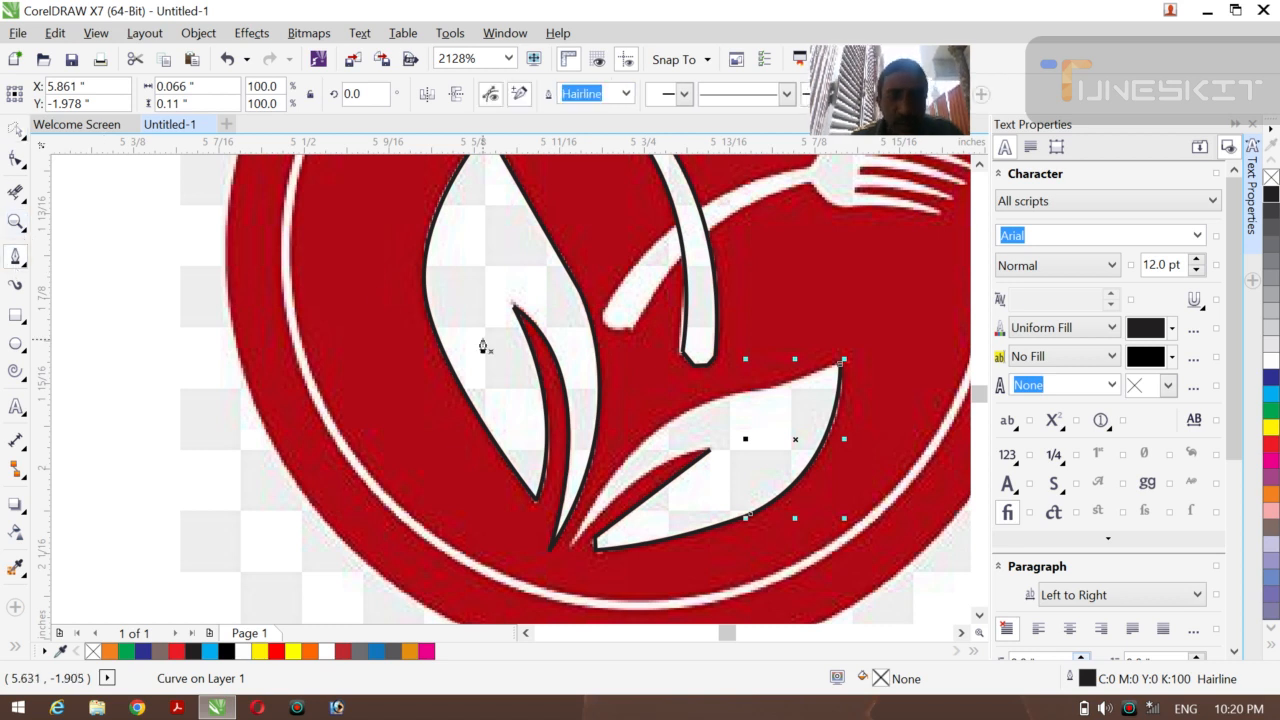
left_click(839, 366)
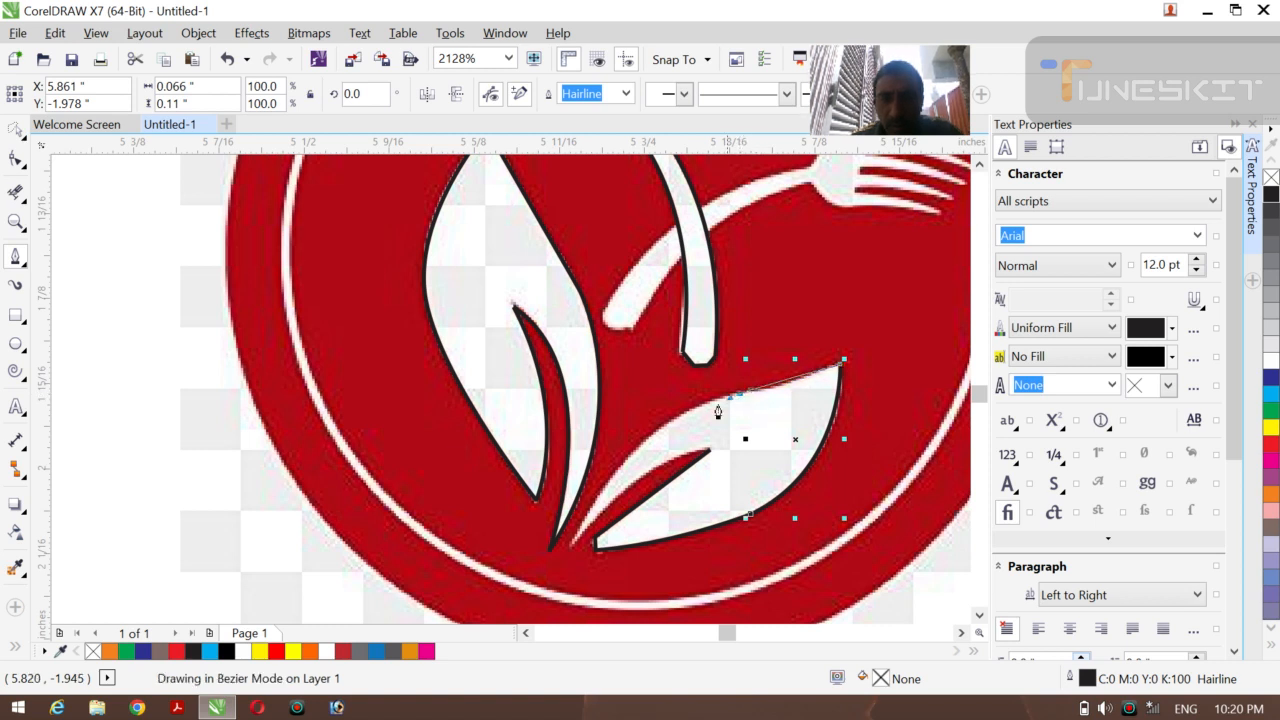
left_click_drag(694, 403, 682, 432)
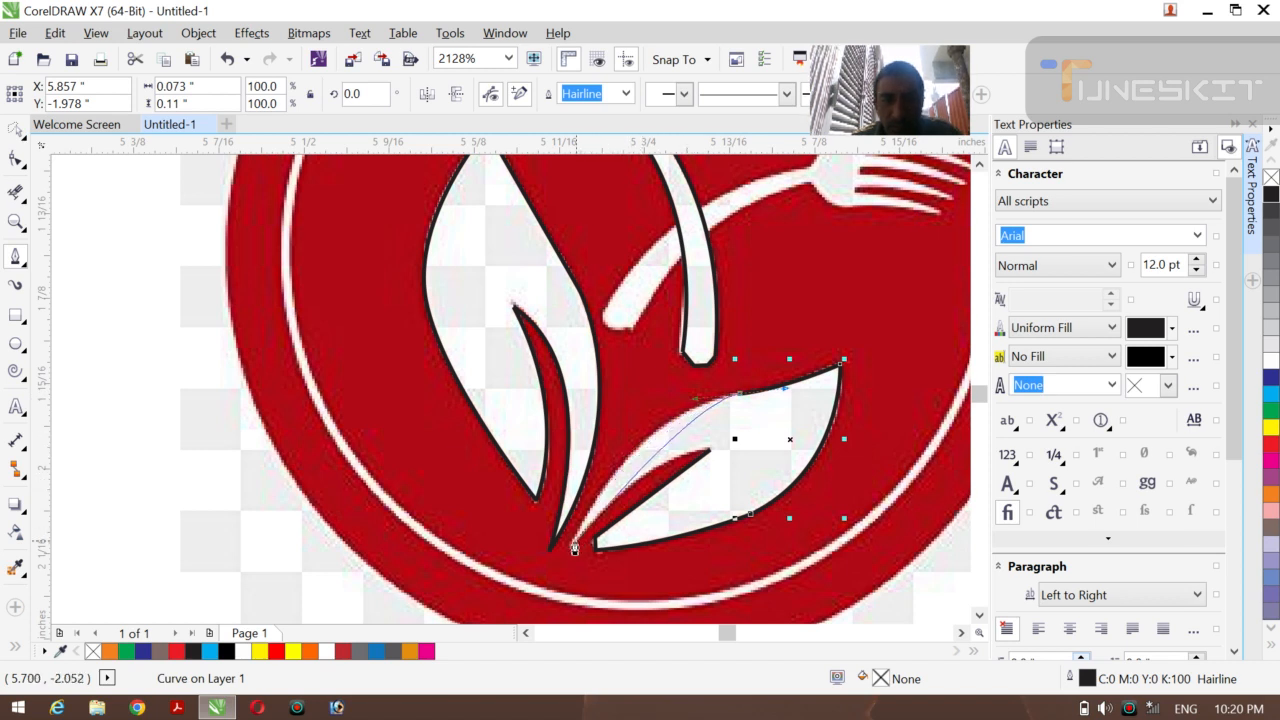
mouse_move(572, 544)
left_mouse_down()
mouse_move(548, 628)
mouse_move(538, 590)
left_mouse_up()
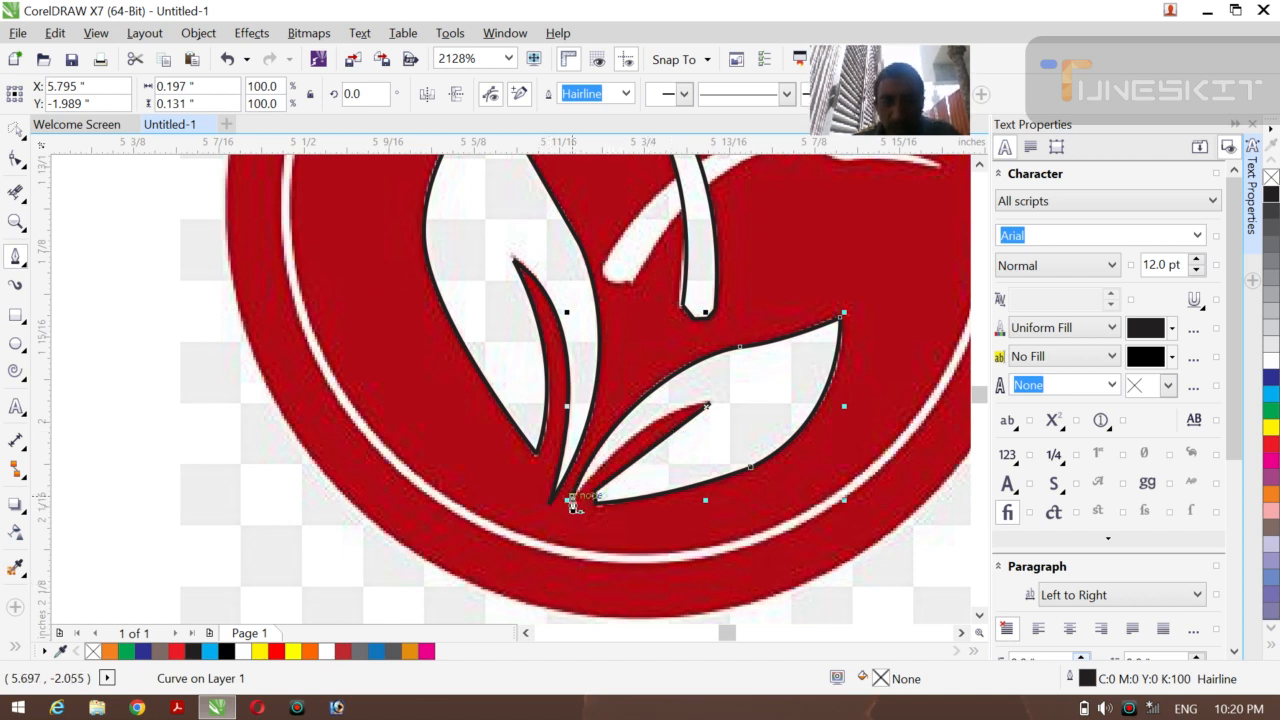
left_click_drag(575, 505, 617, 491)
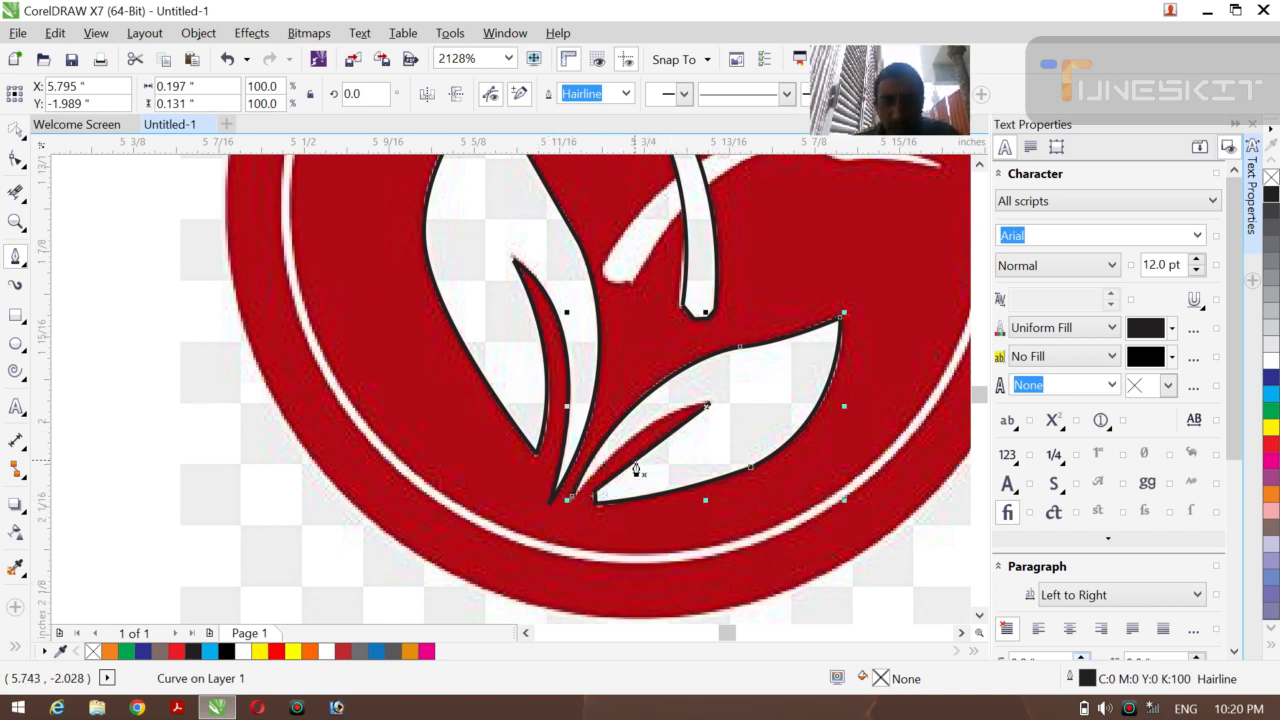
- Trace the upper side of the right leaf's vein from its tip to the stem end, about 0.101 by 0.069 in, outline Hairline
left_click(708, 410)
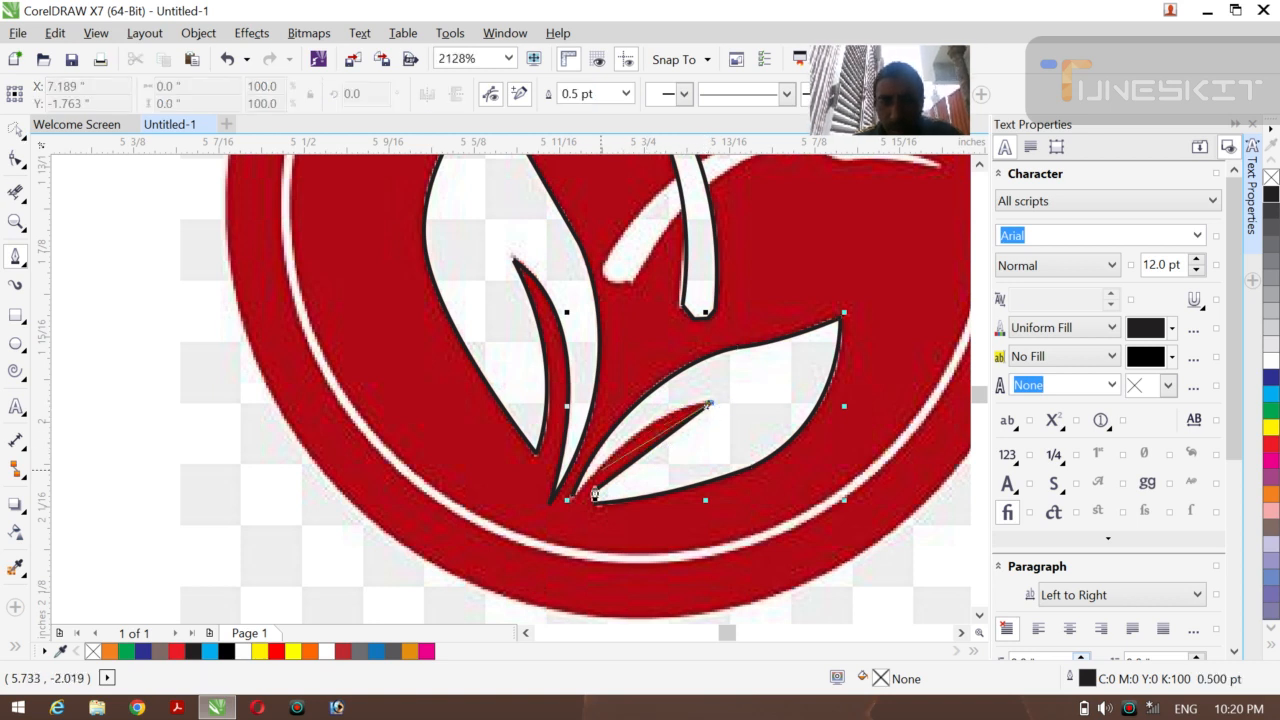
left_click_drag(571, 500, 496, 595)
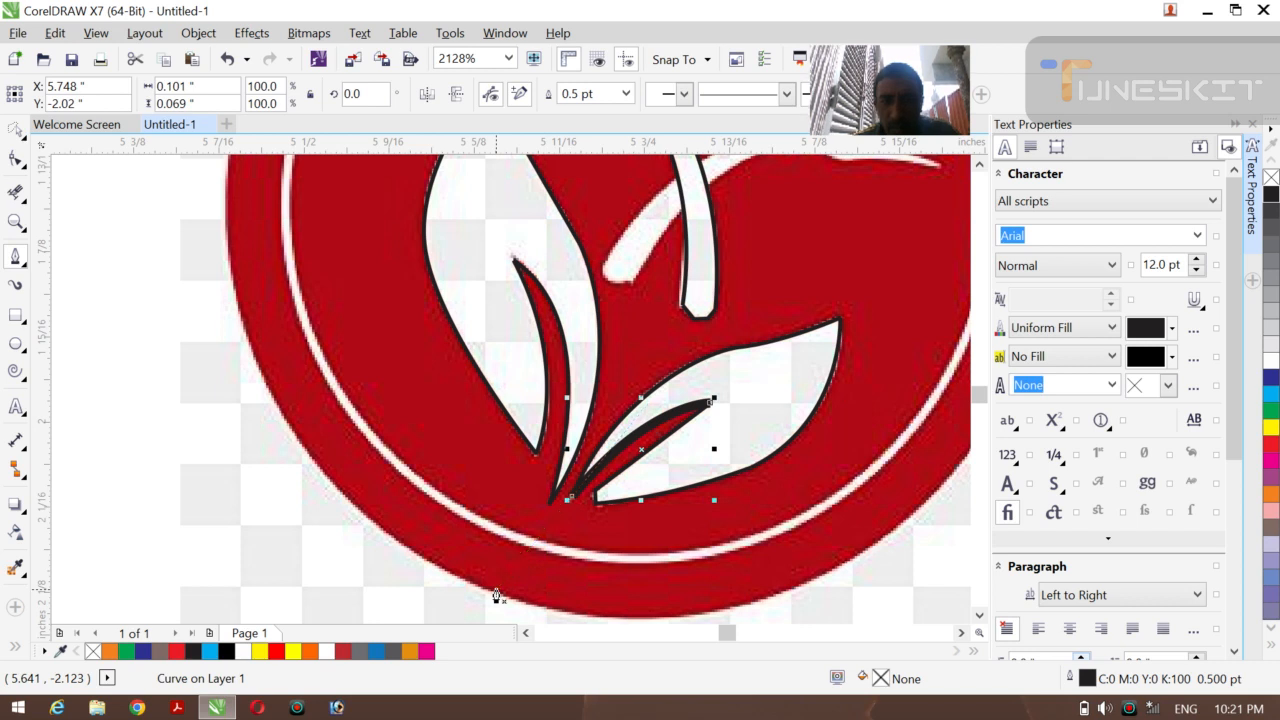
left_click(615, 93)
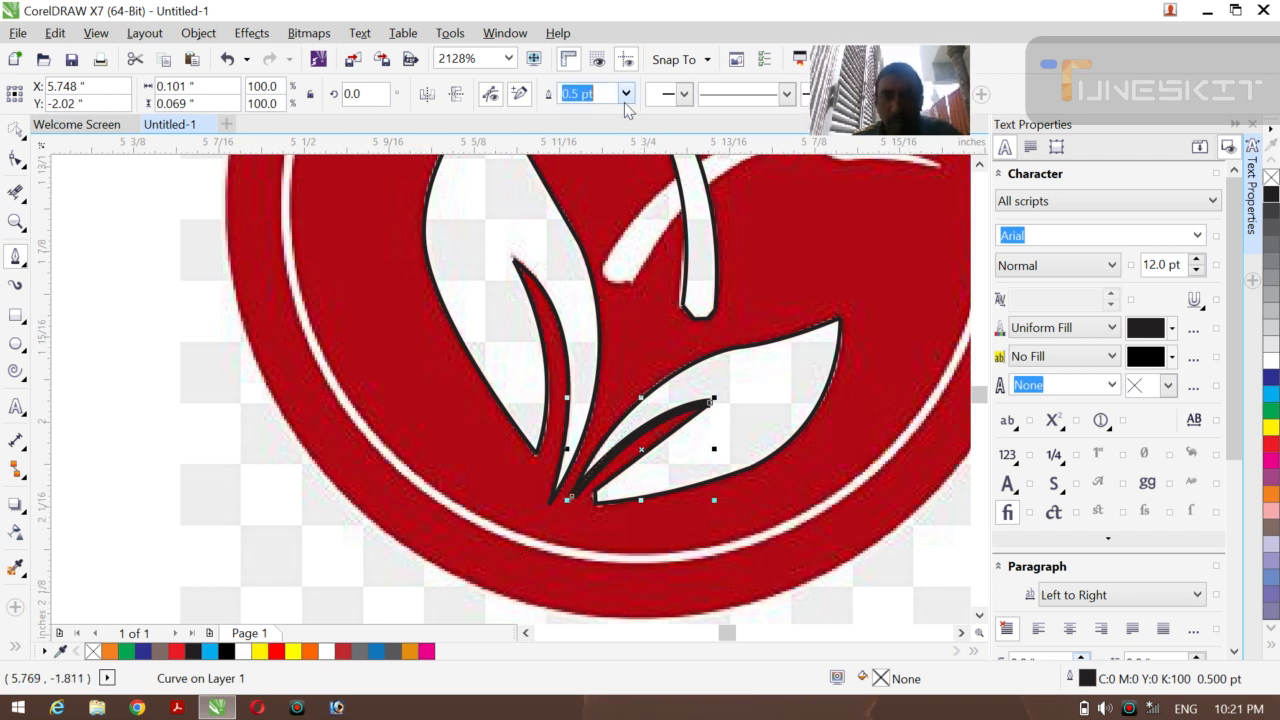
left_click(626, 93)
left_click(580, 130)
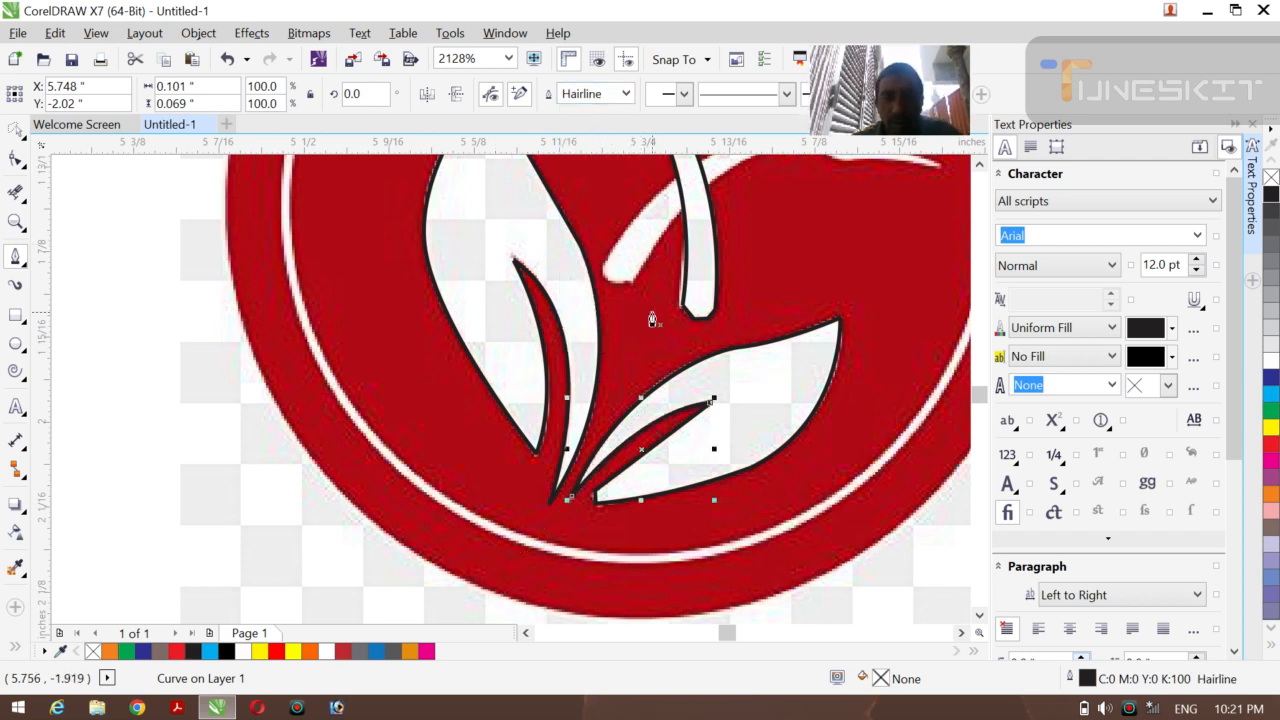
- Select all the traced curves of the finished fork and group them
key("z")
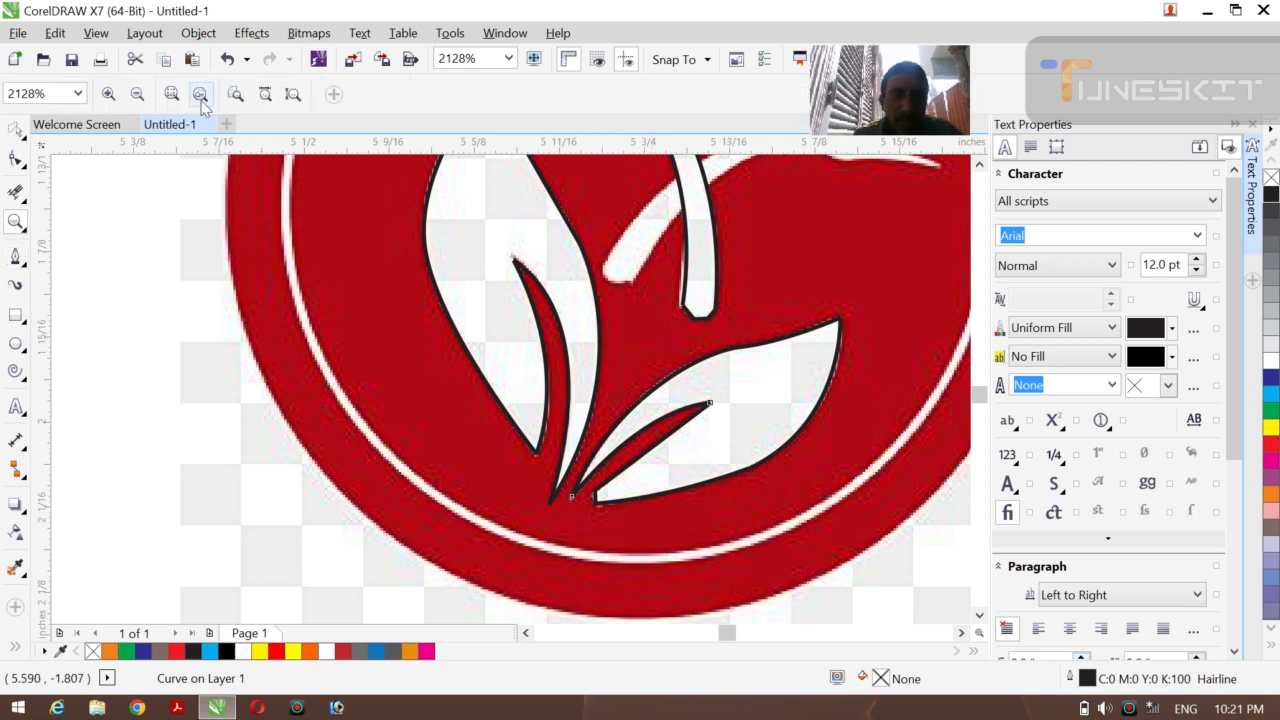
left_click(137, 94)
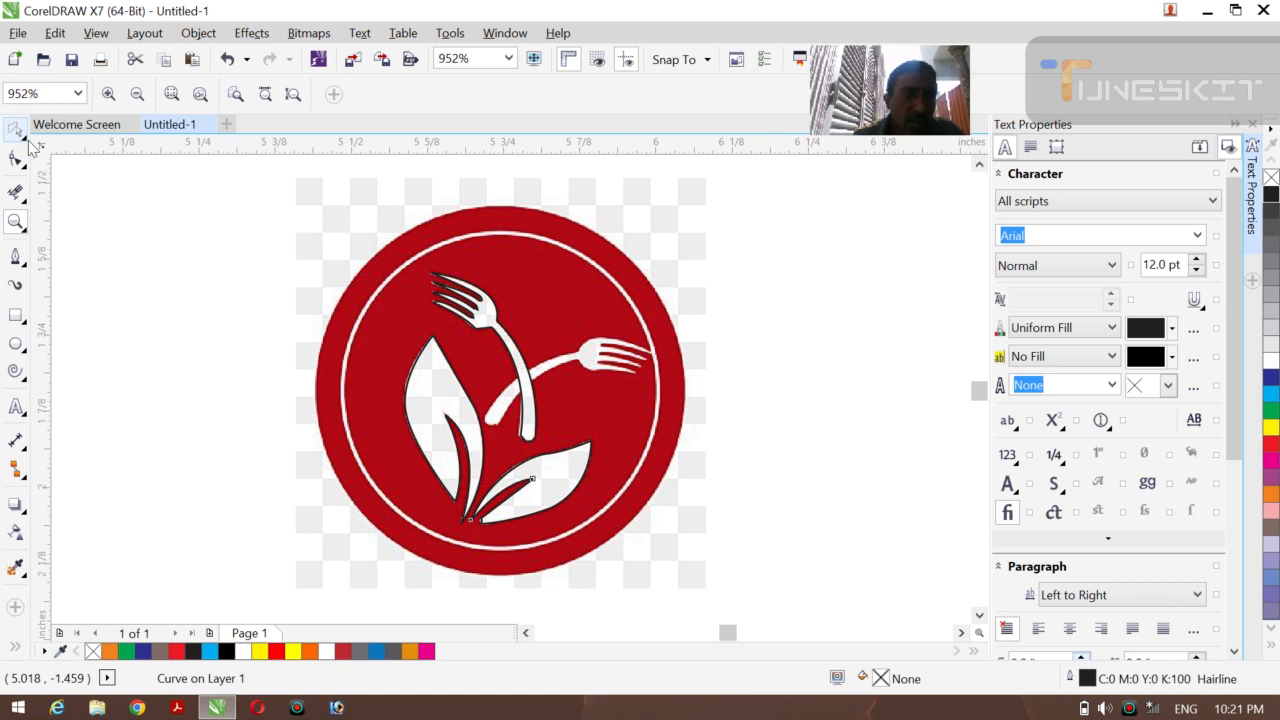
left_click(15, 129)
left_click(206, 359)
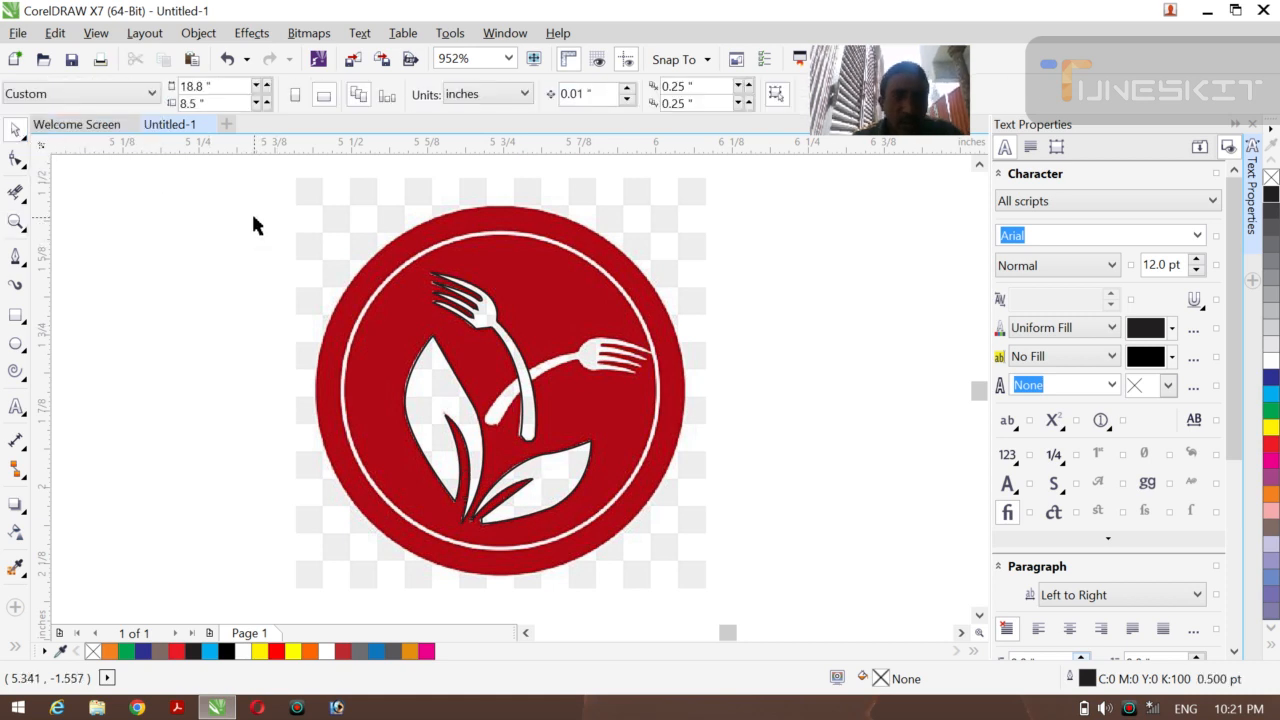
left_click_drag(253, 225, 378, 296)
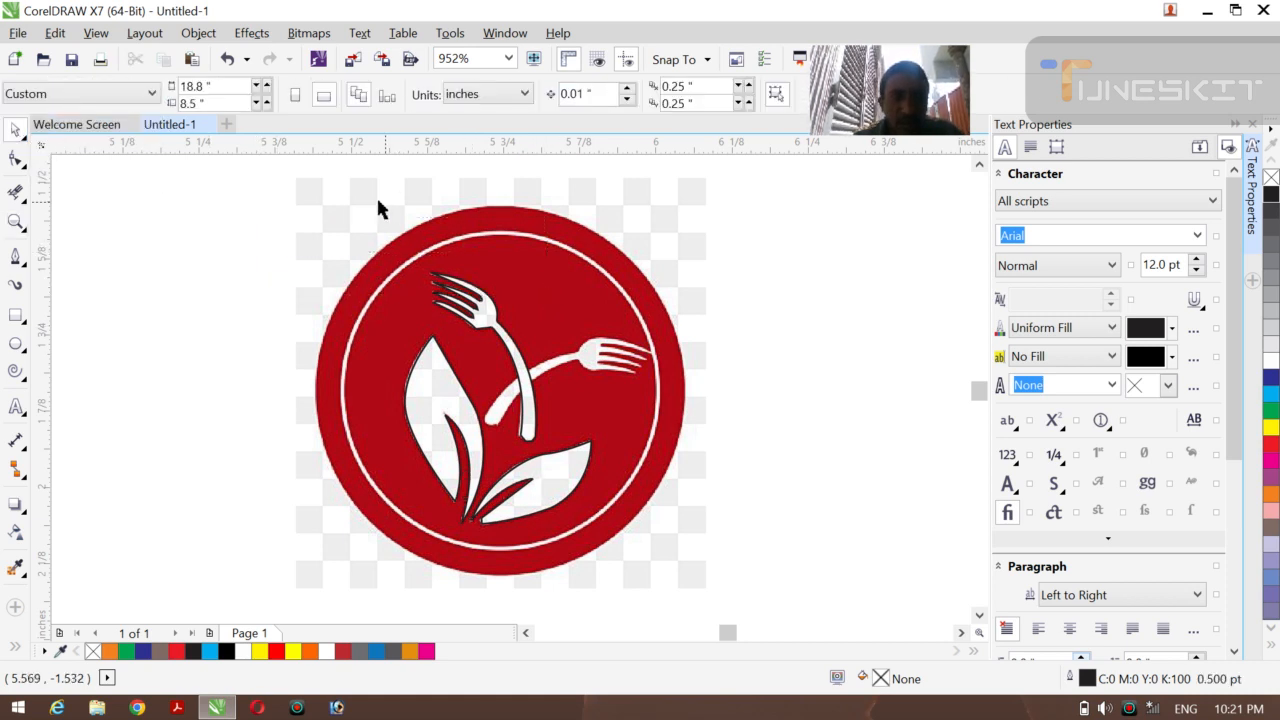
left_click_drag(399, 165, 549, 453)
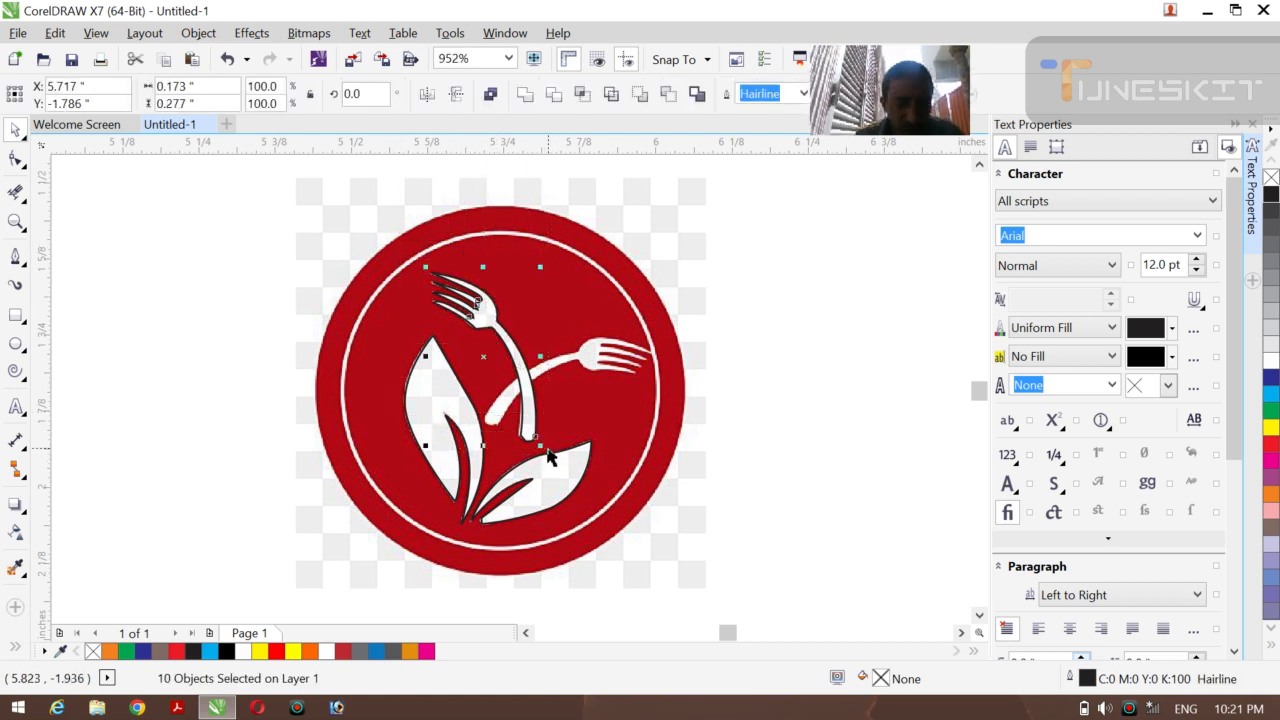
key("ctrl+g")
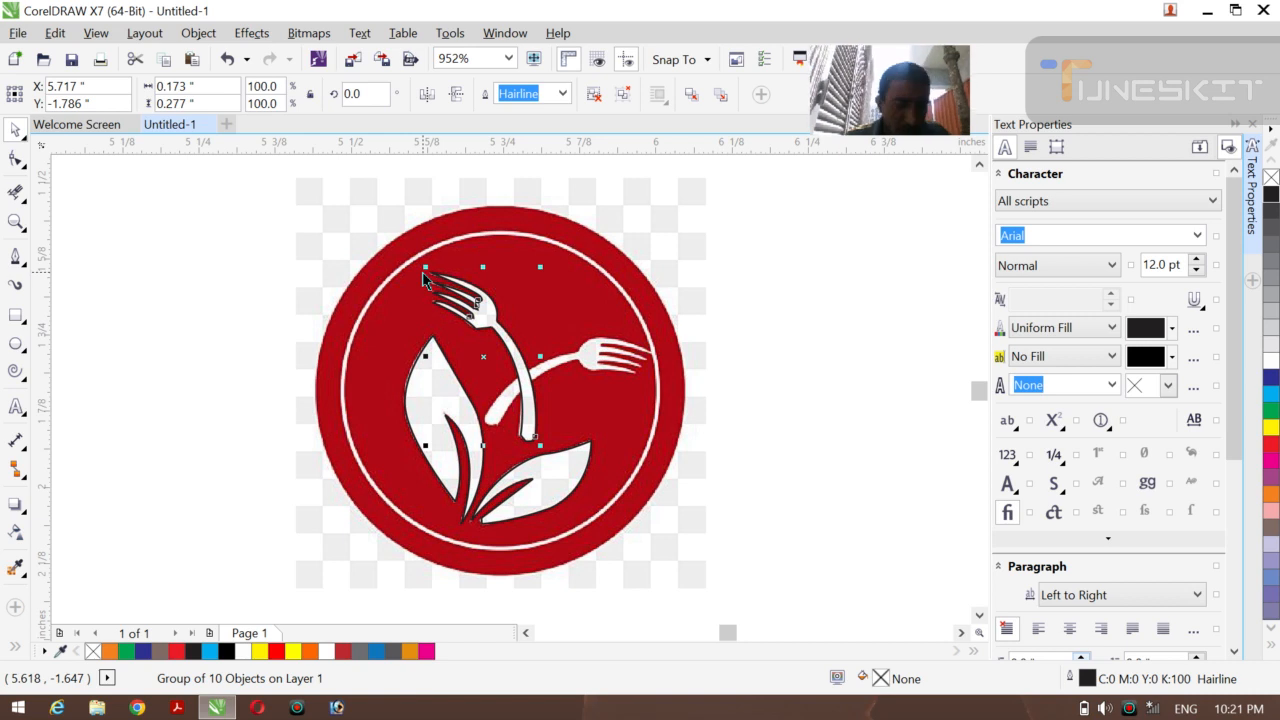
- Create a horizontally mirrored copy of the fork group and move it so its handle end sits on the second fork's handle end
left_click_drag(427, 268, 622, 292)
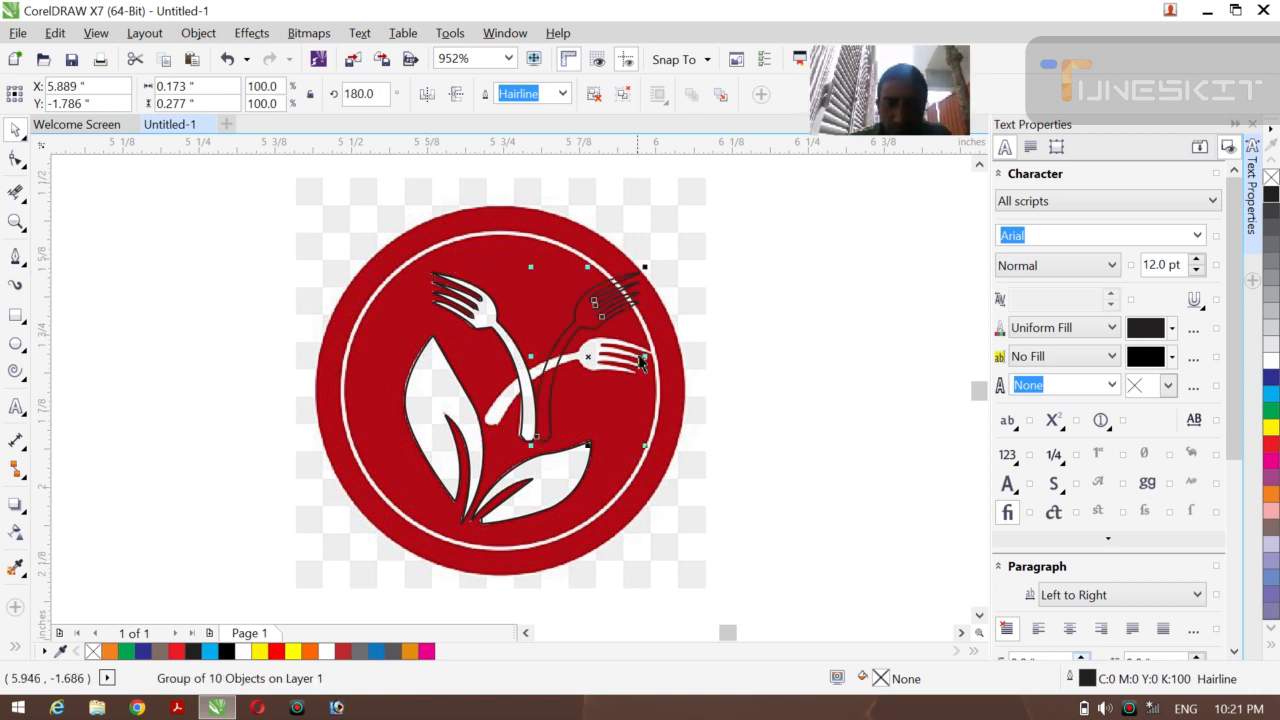
left_click_drag(587, 357, 533, 343)
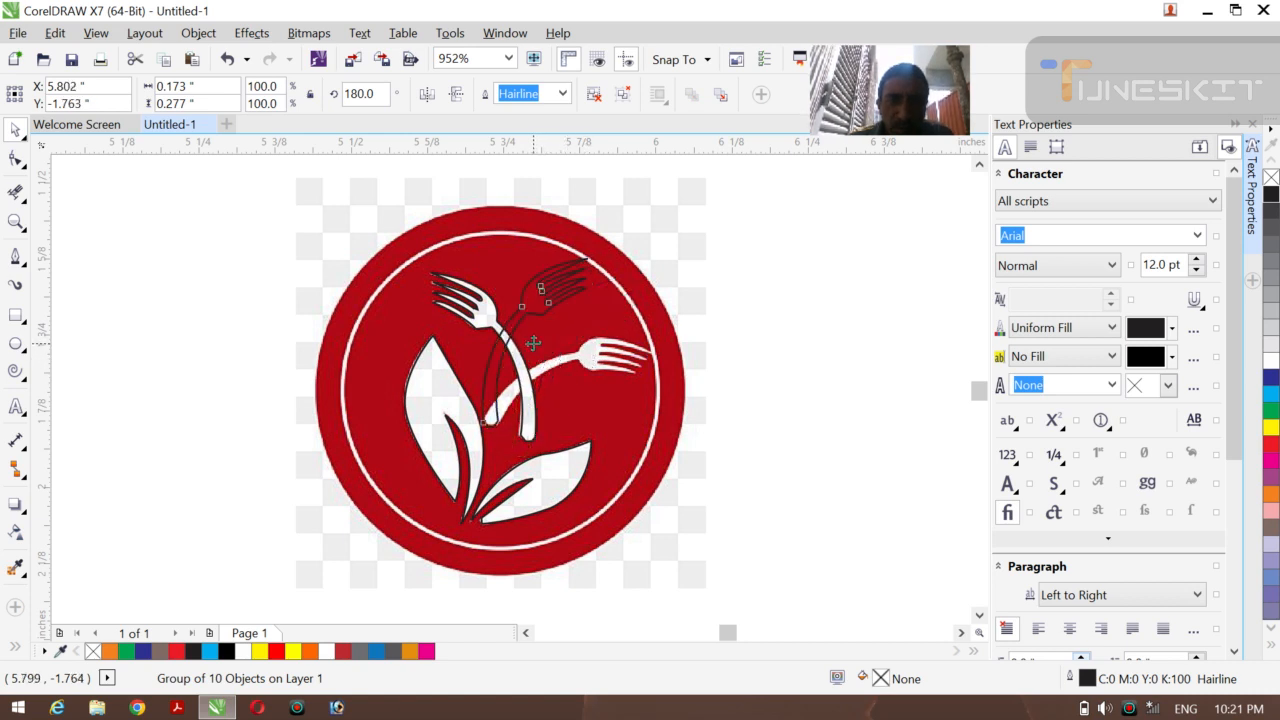
- Rotate the mirrored fork about its handle end to 141.219 degrees over the second fork, and nudge it up 0.01 in
left_click(532, 345)
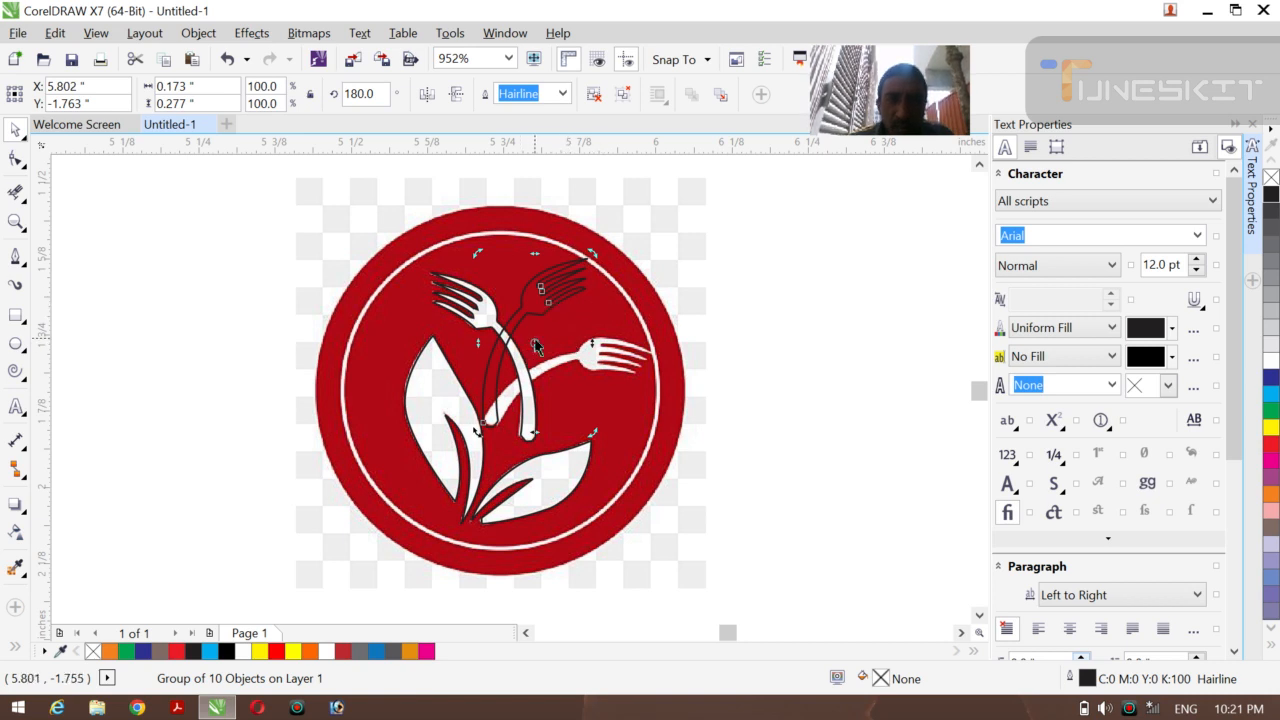
left_click(535, 341)
left_click(547, 318)
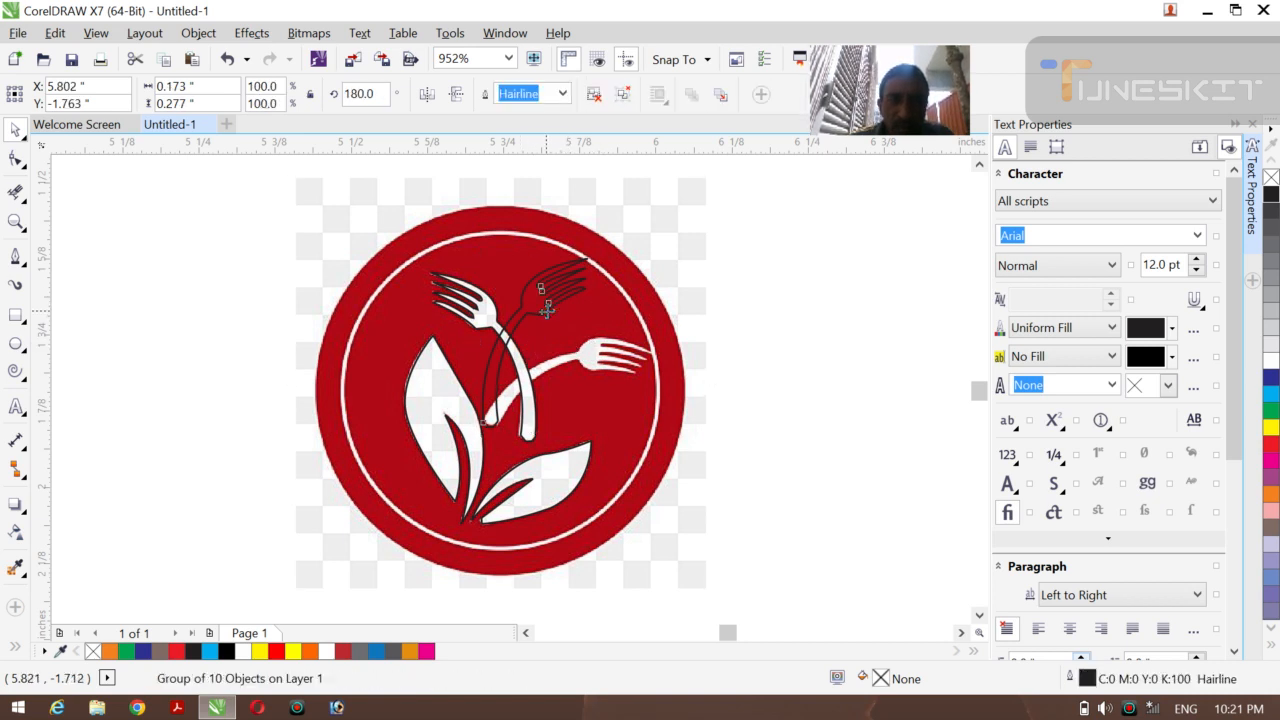
left_click(540, 375)
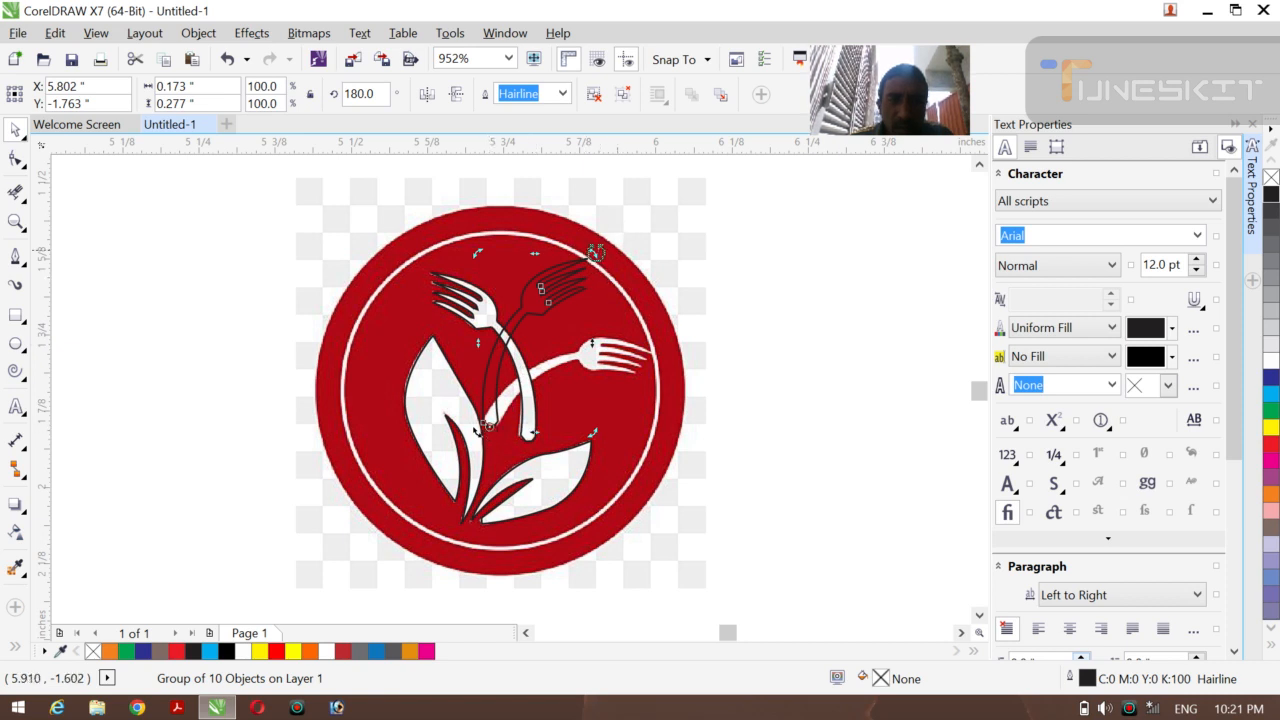
left_click_drag(596, 257, 677, 336)
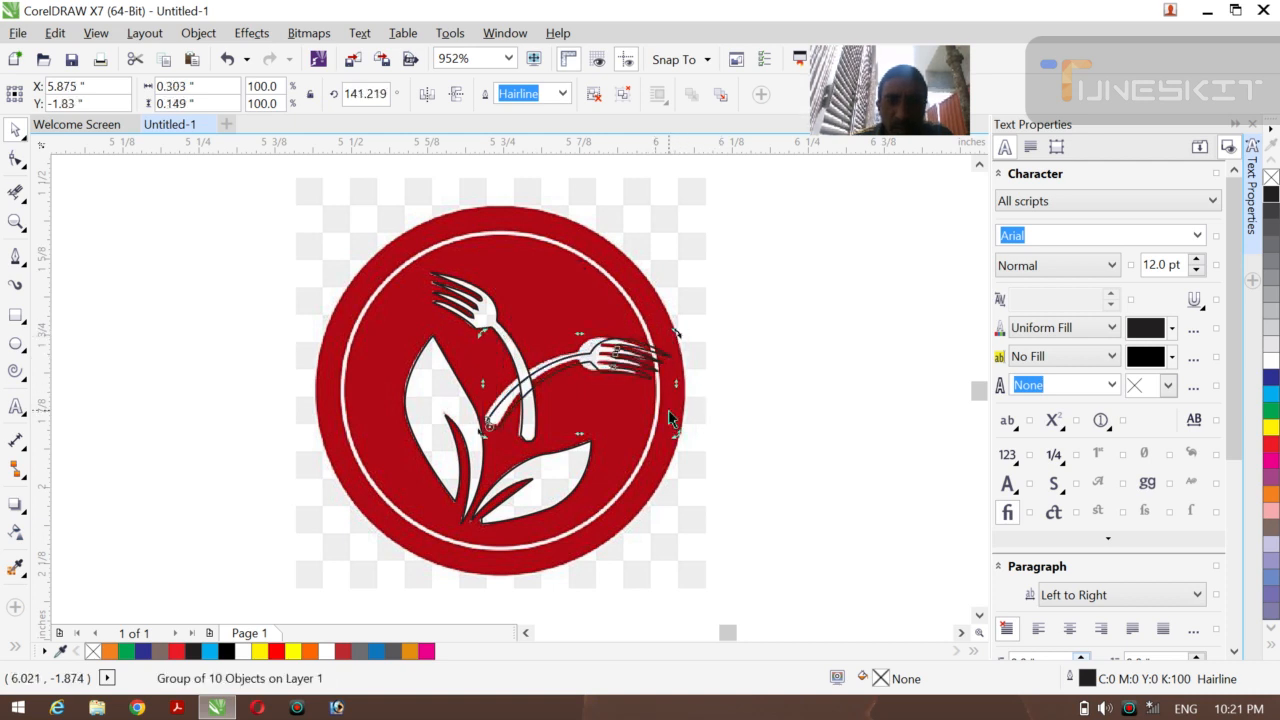
key("Up")
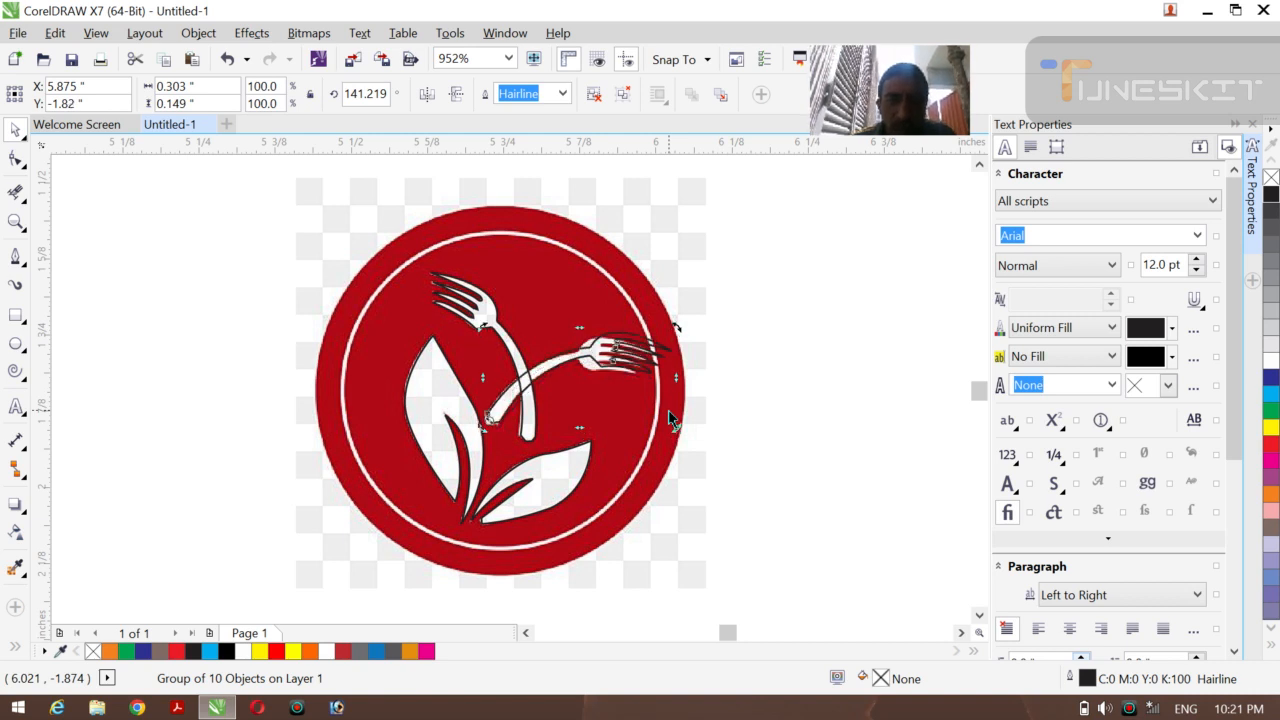
- Scale the mirrored fork to about 84 percent, roughly 0.254 by 0.125 in, and nudge it down a net 0.01 in
left_click(718, 407)
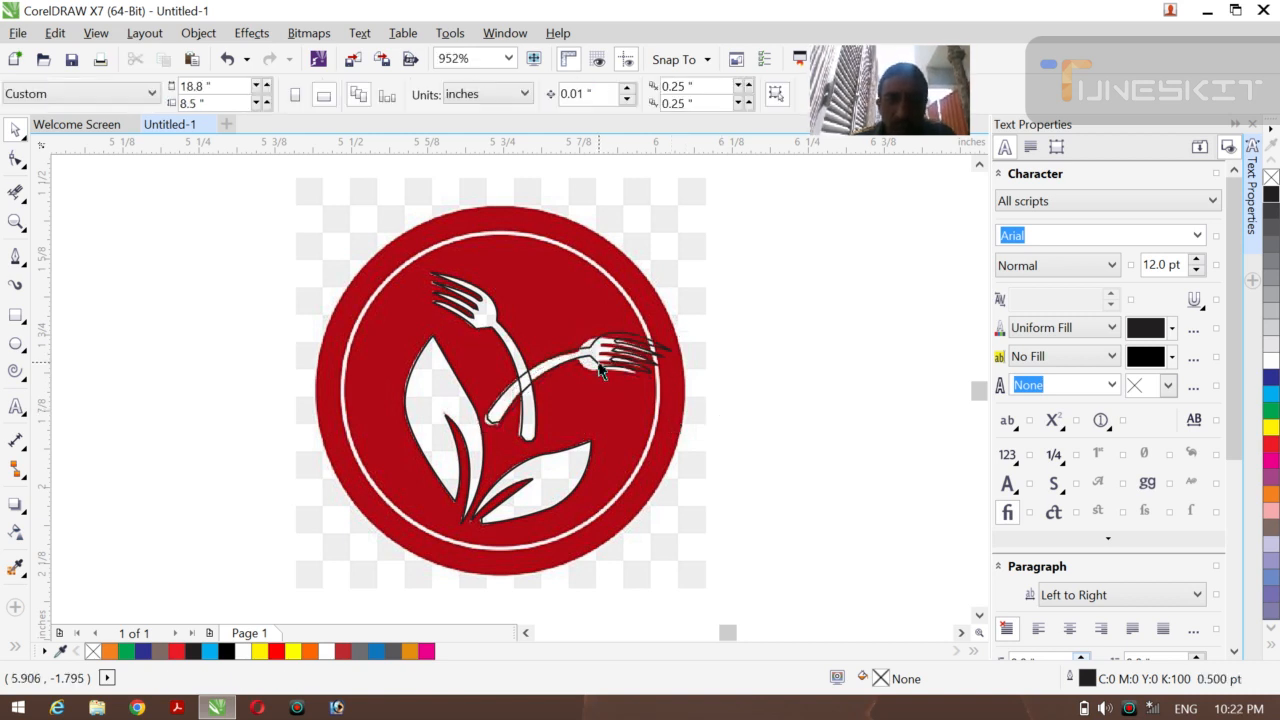
left_click(600, 370)
left_click_drag(673, 425, 645, 440)
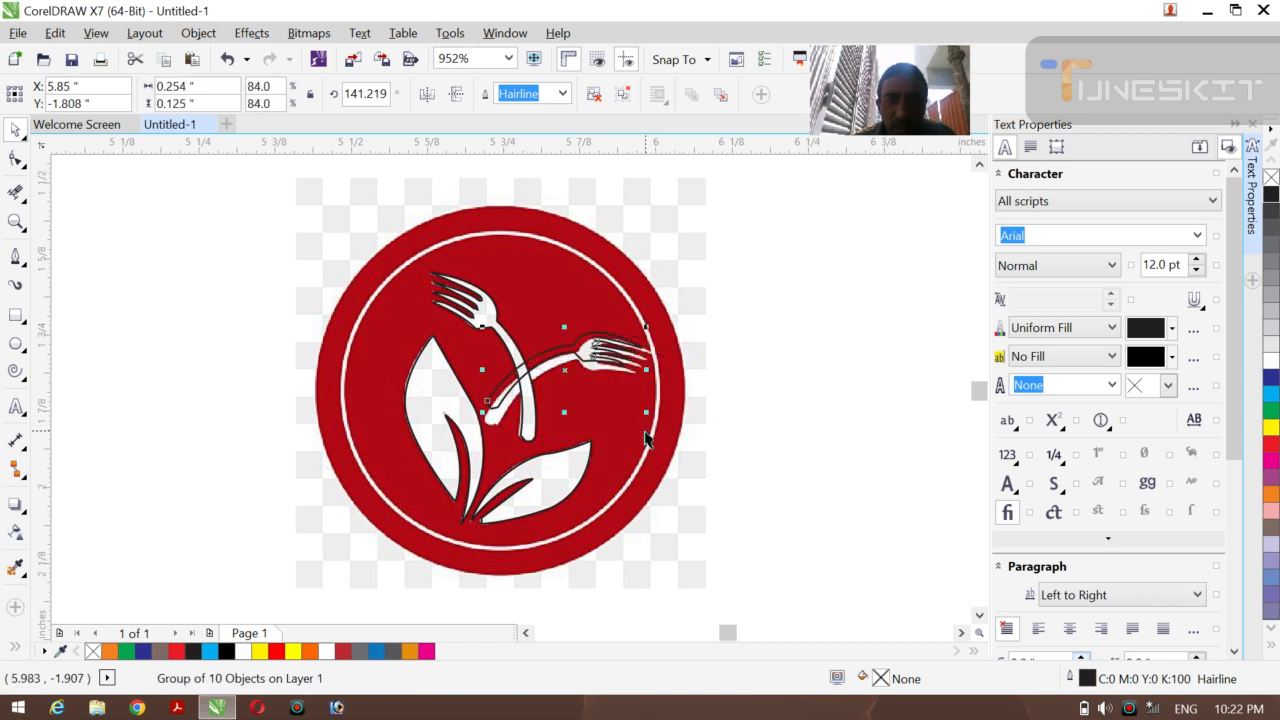
key("Down")
key("Down")
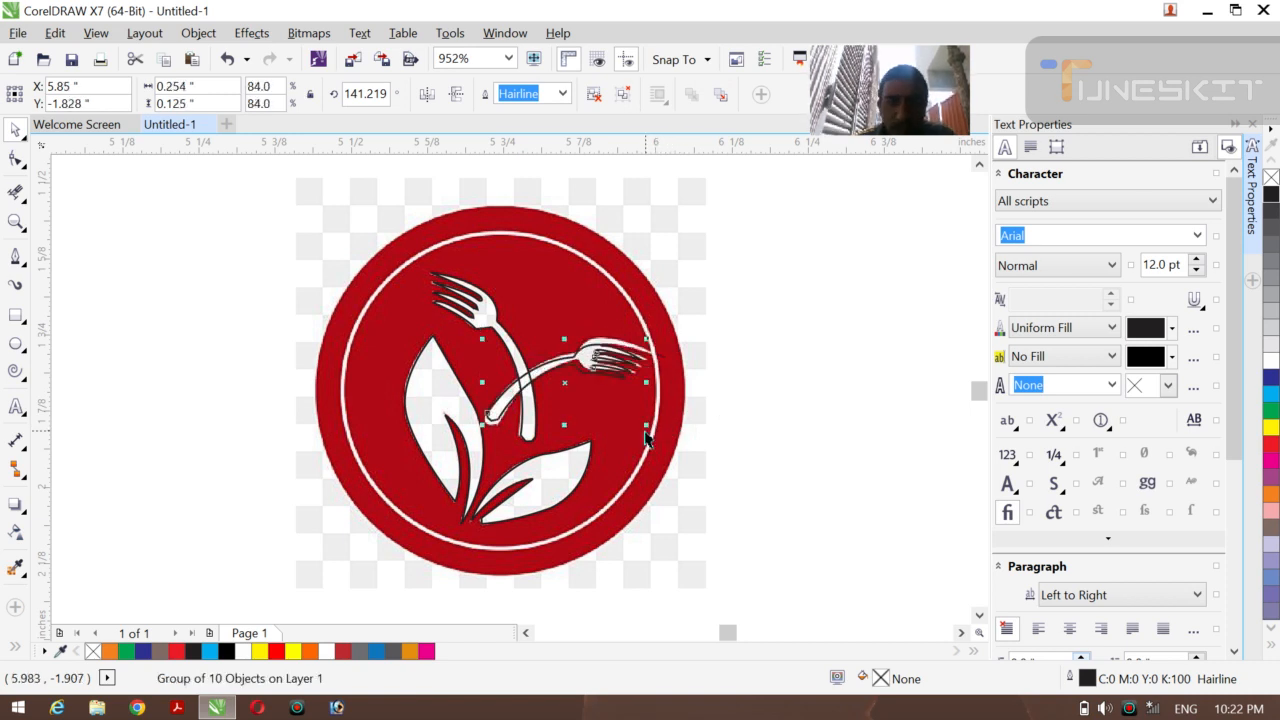
key("Up")
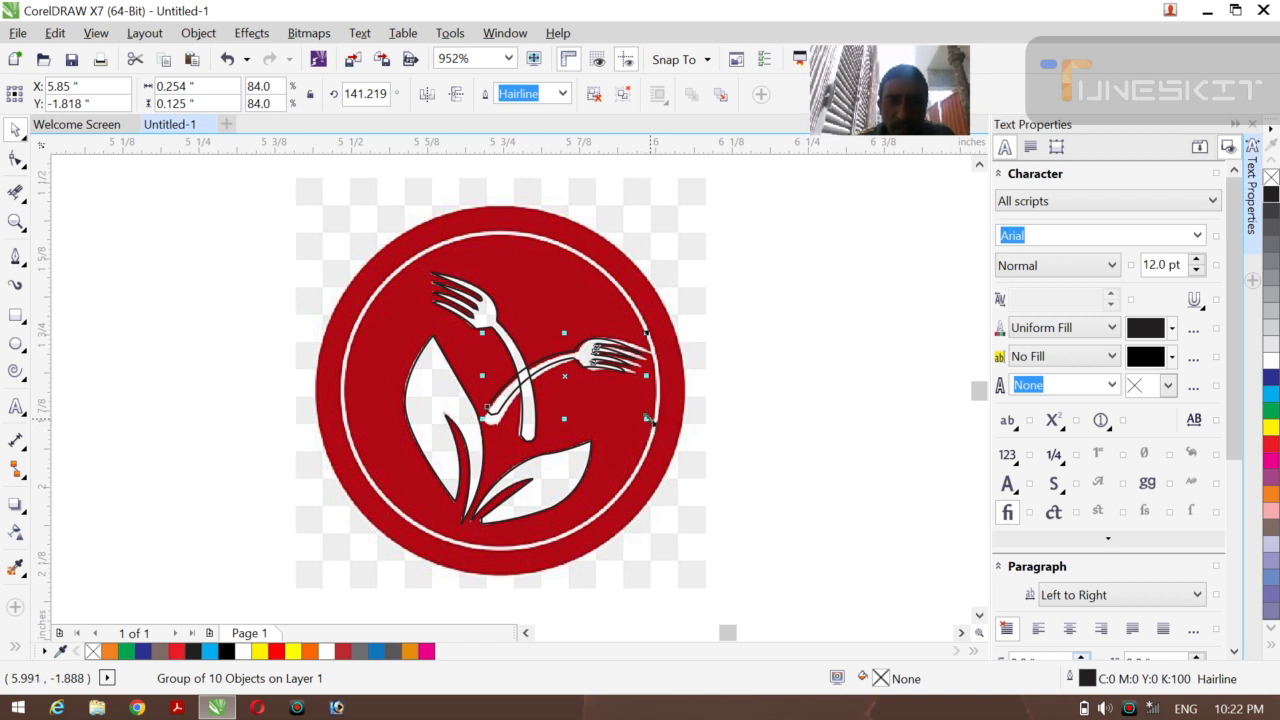
- Enlarge the mirrored fork slightly to 85.7 percent, about 0.26 by 0.128 in, and nudge it down 0.02 in
left_click_drag(651, 418, 660, 428)
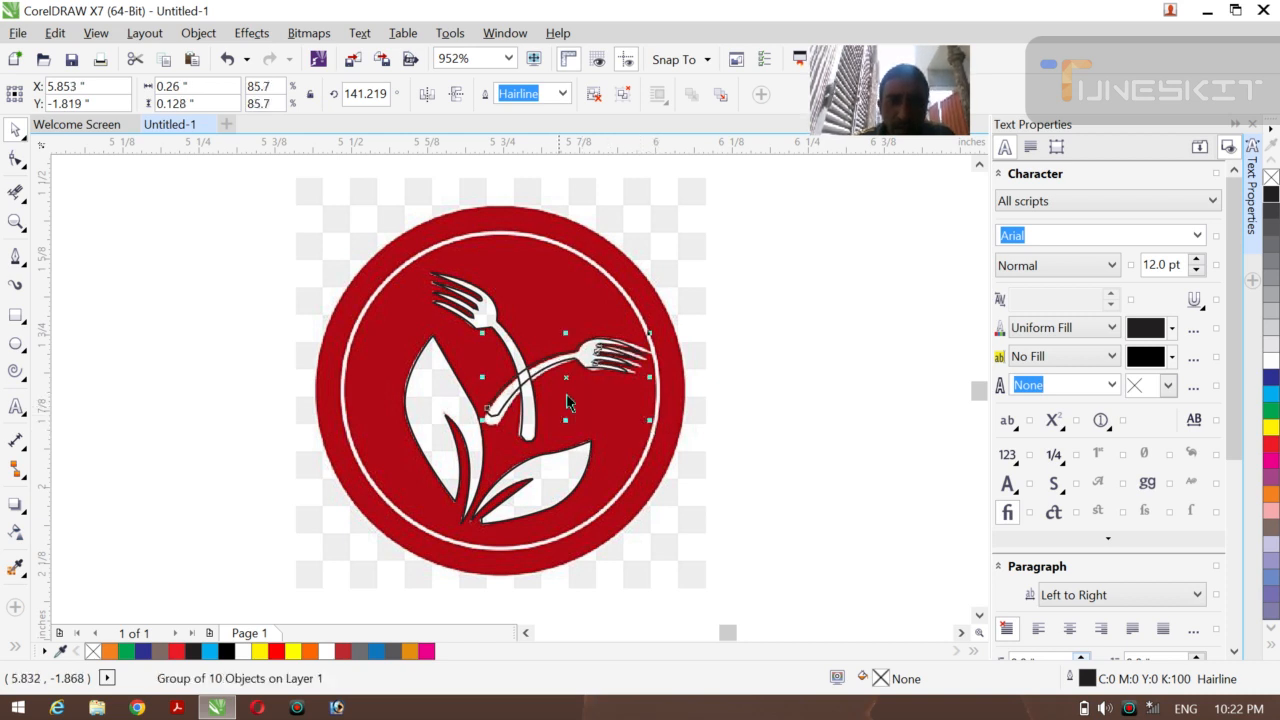
key("Down")
key("Down")
key("Down")
key("Down")
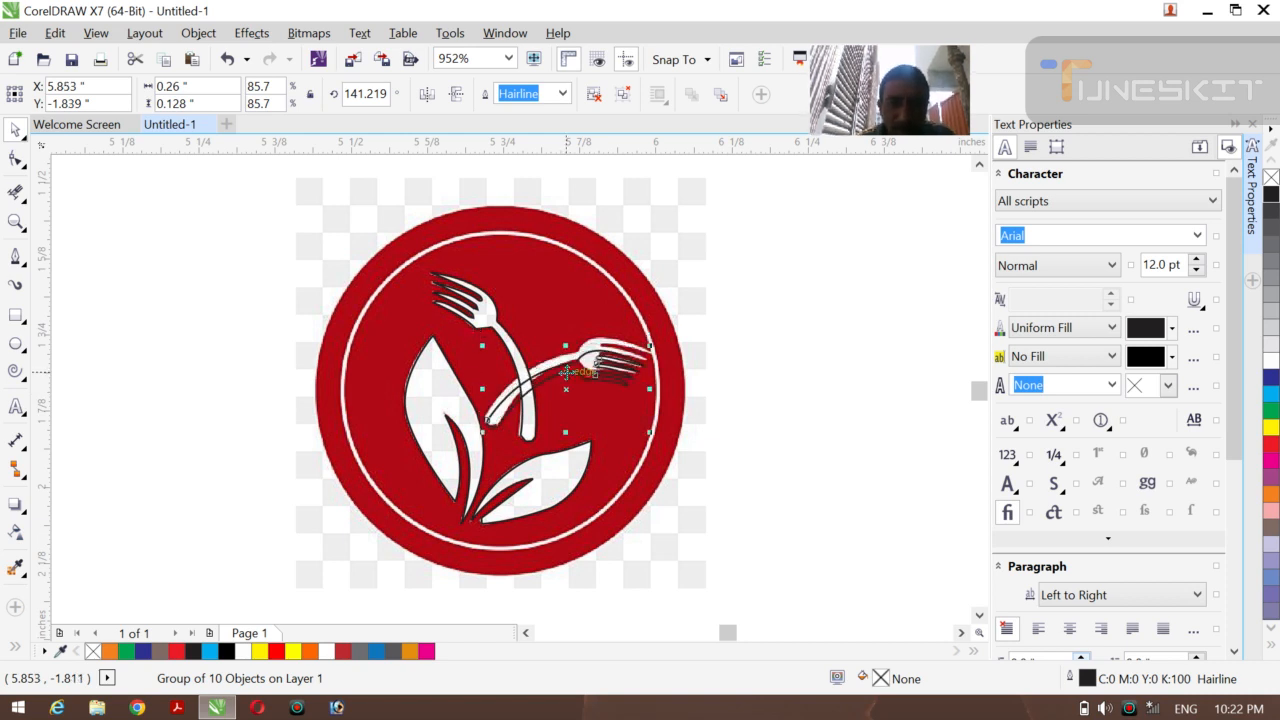
- Rotate the mirrored fork to 146.952 degrees so it follows the second fork in the bitmap
left_click(586, 376)
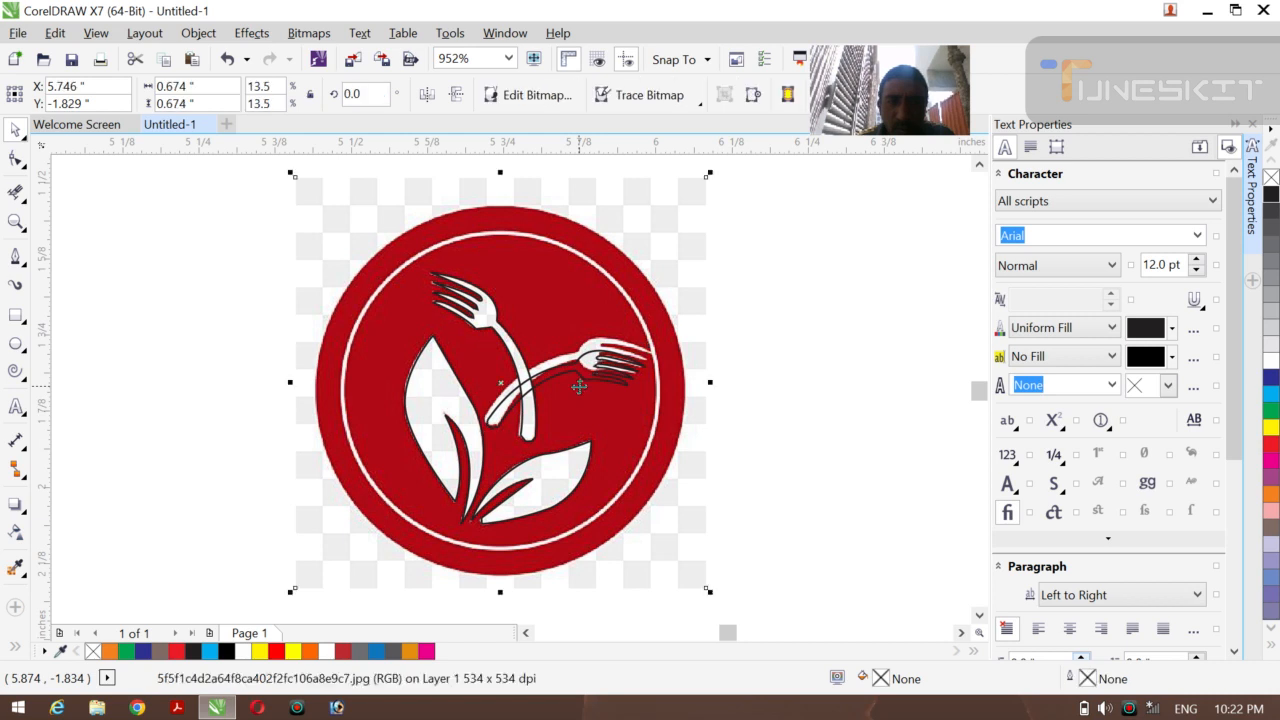
left_click(591, 368)
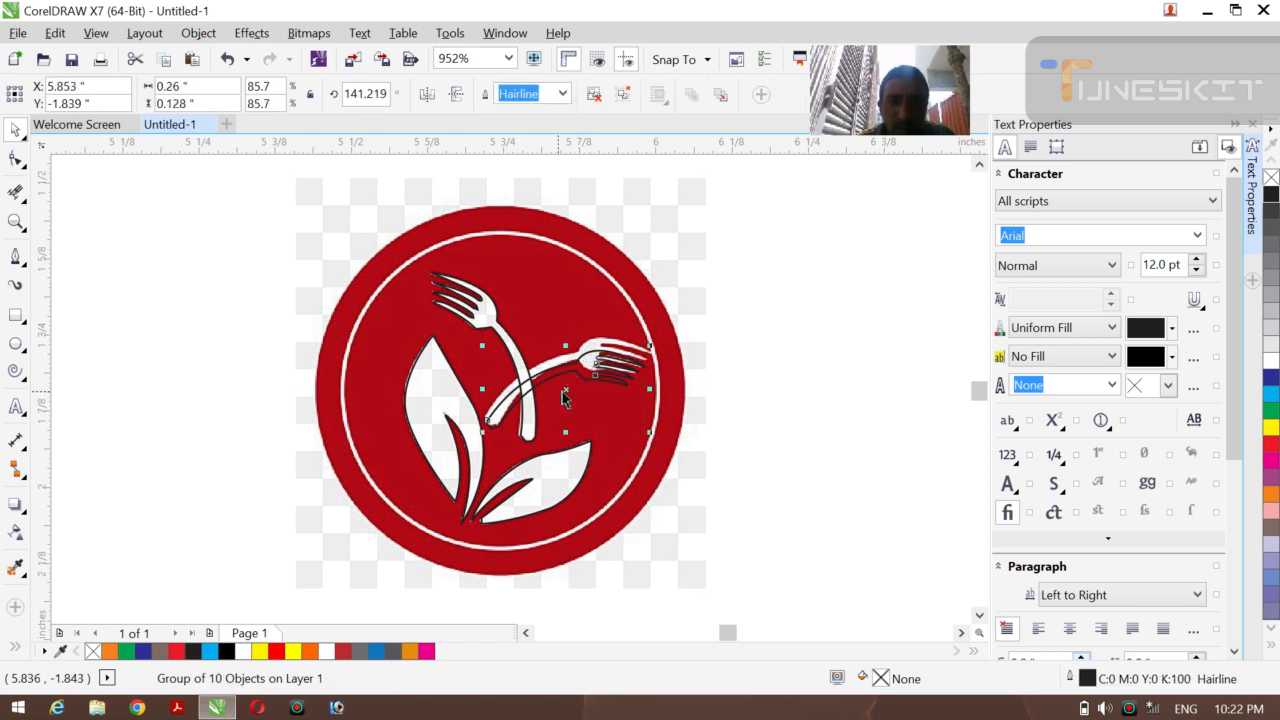
left_click(563, 390)
left_click_drag(649, 438, 650, 425)
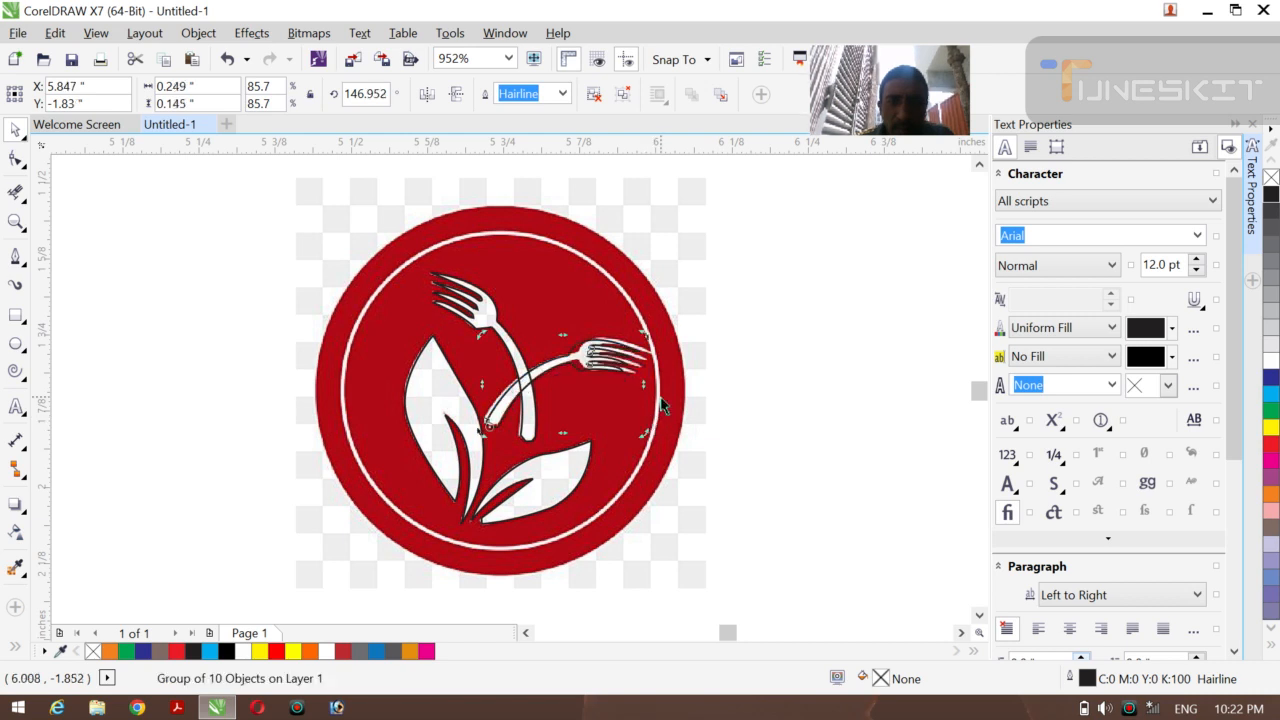
- Stretch the mirrored fork to about 0.27 in wide and 0.152 in high to cover the second fork
left_click(697, 402)
left_click(572, 372)
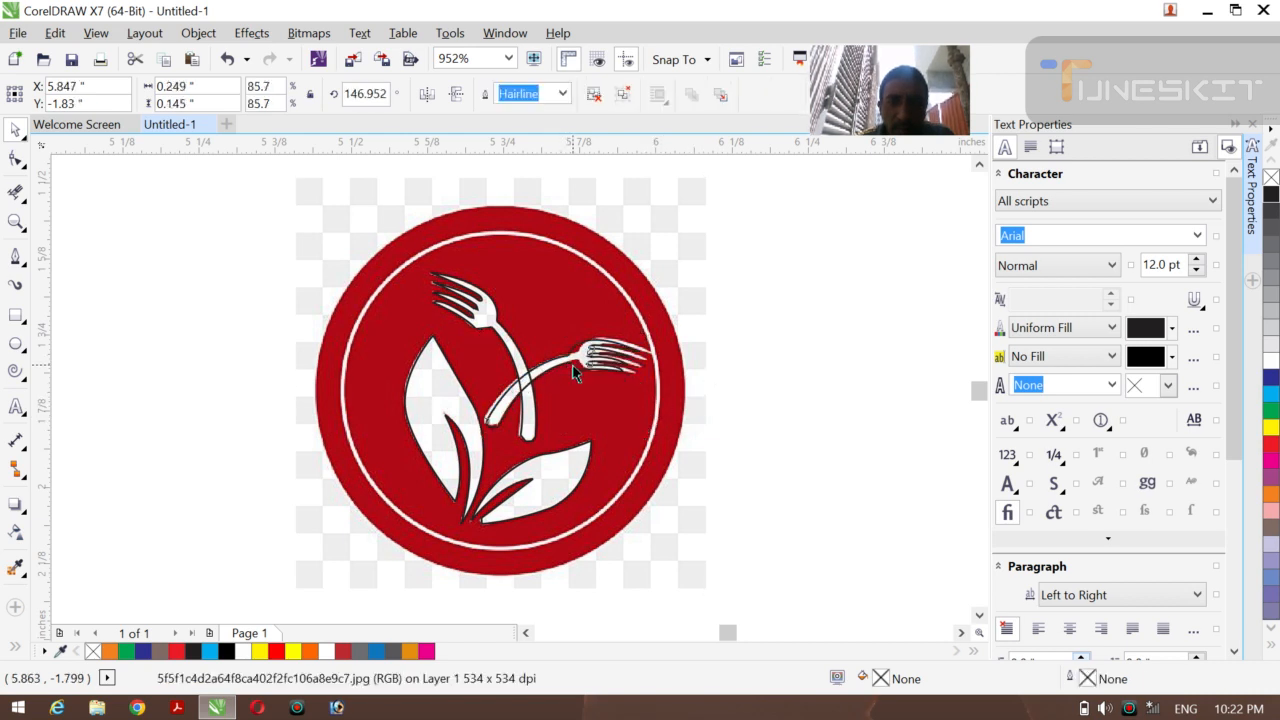
left_click_drag(653, 384, 652, 383)
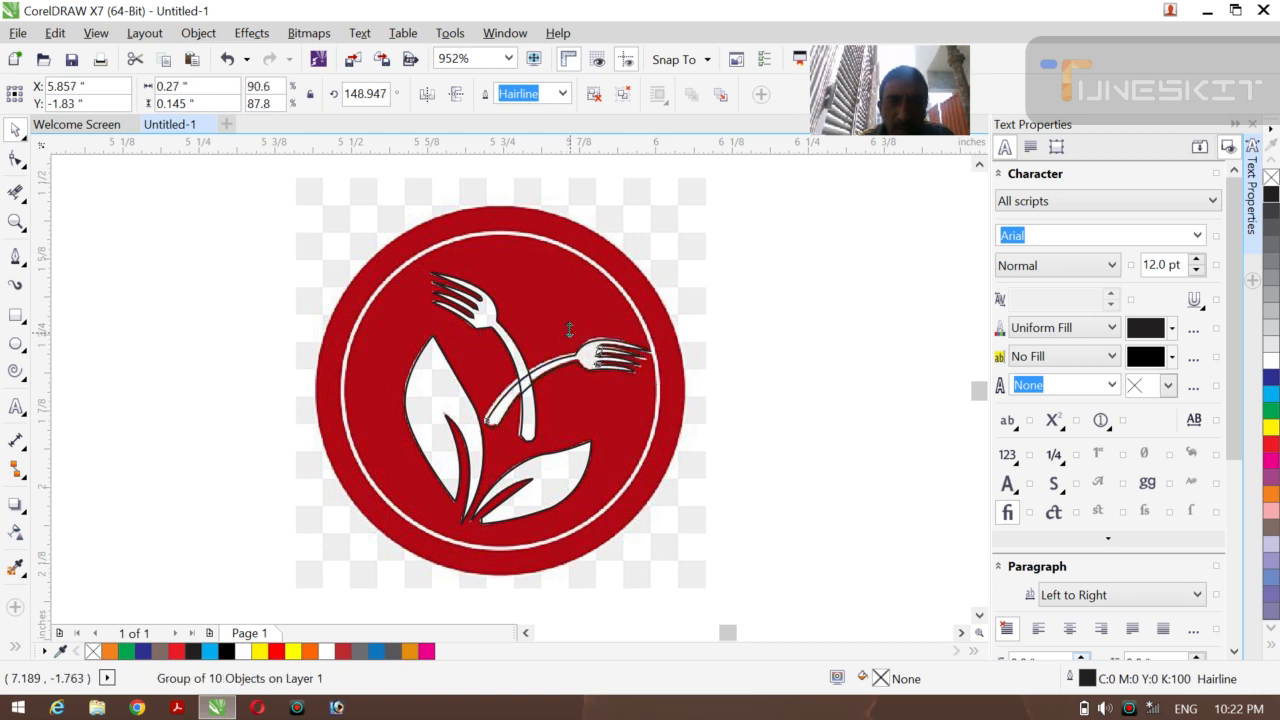
left_click_drag(569, 330, 568, 330)
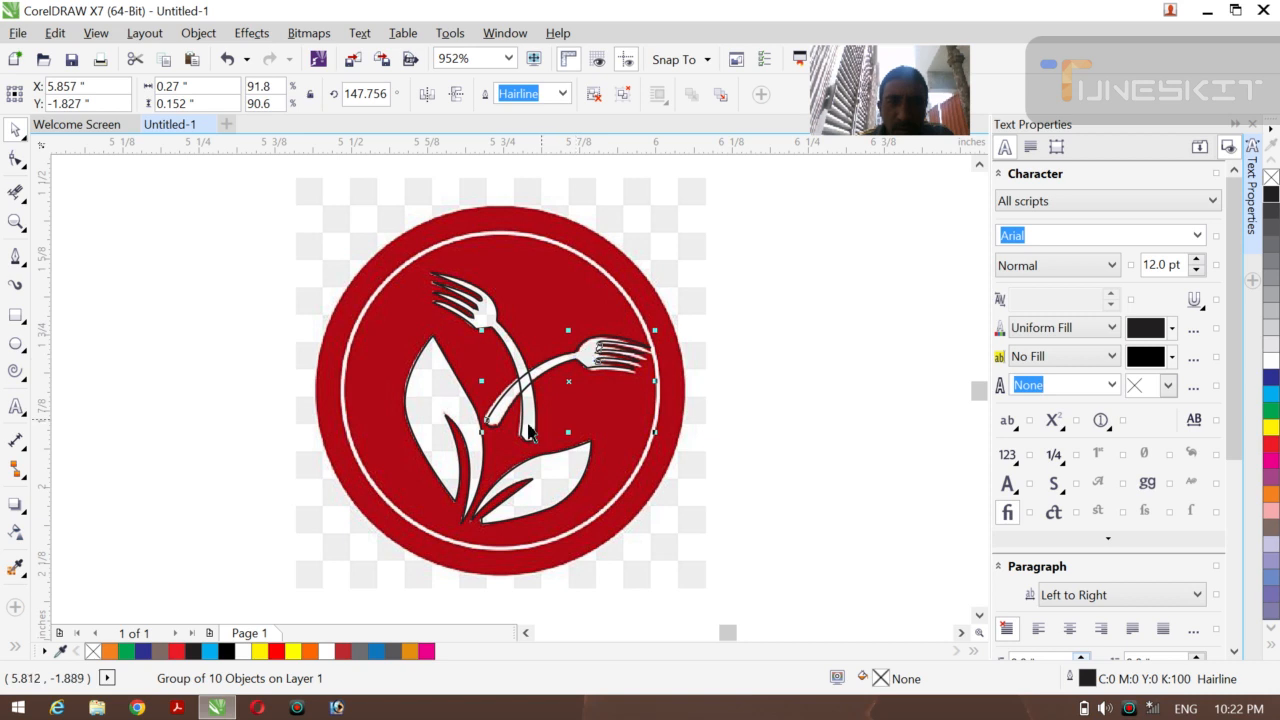
- Try shrinking the mirrored fork from its handle end to about 0.257 by 0.145 in
left_click(509, 450)
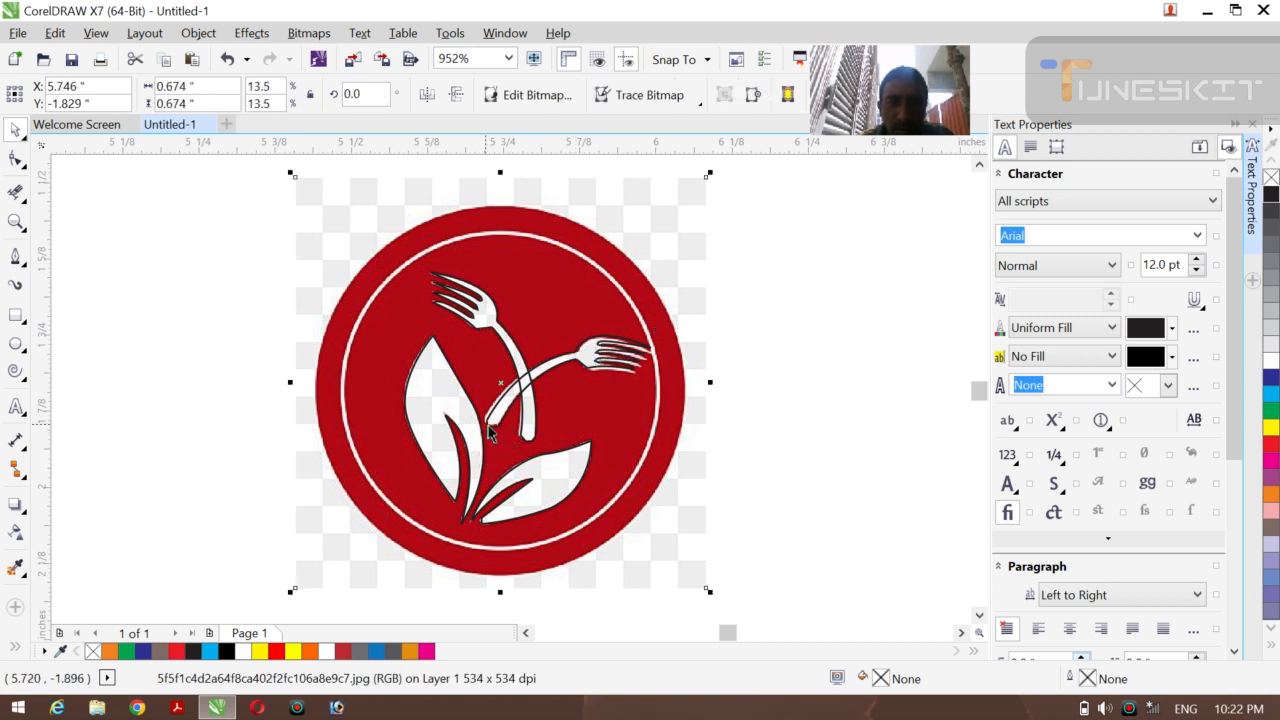
left_click(490, 428)
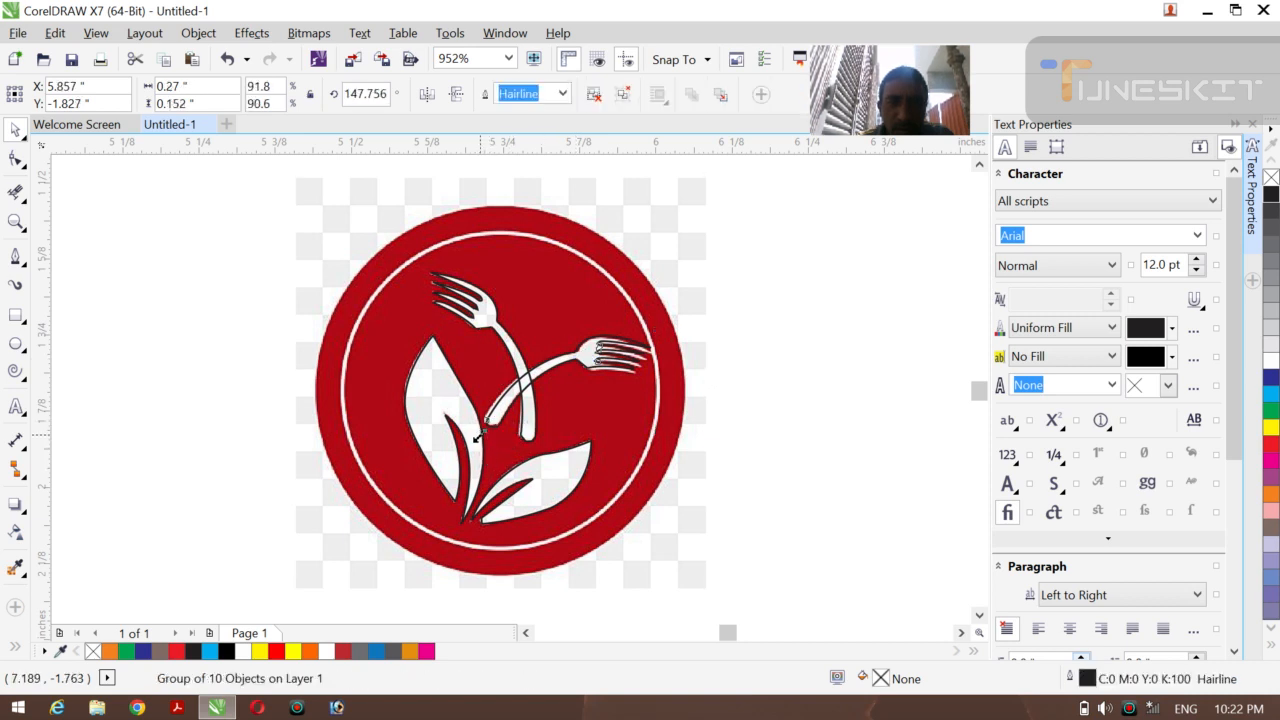
left_click_drag(476, 437, 488, 428)
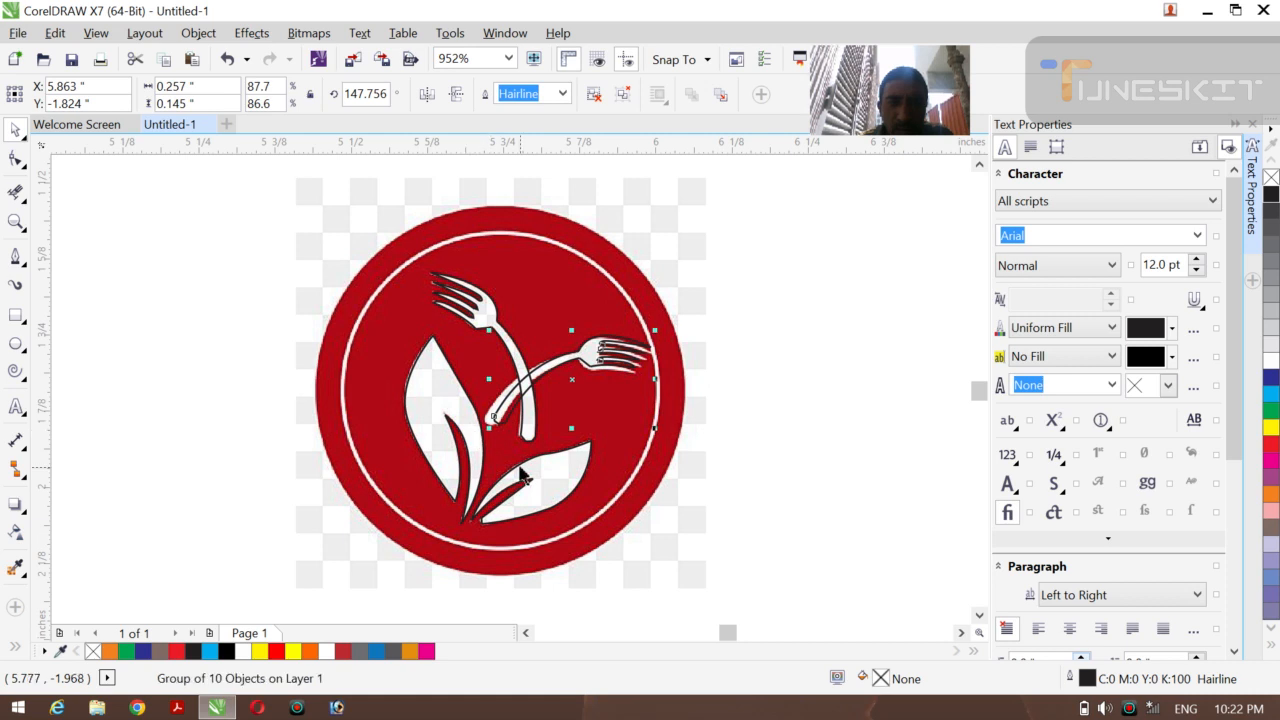
key("ctrl+z")
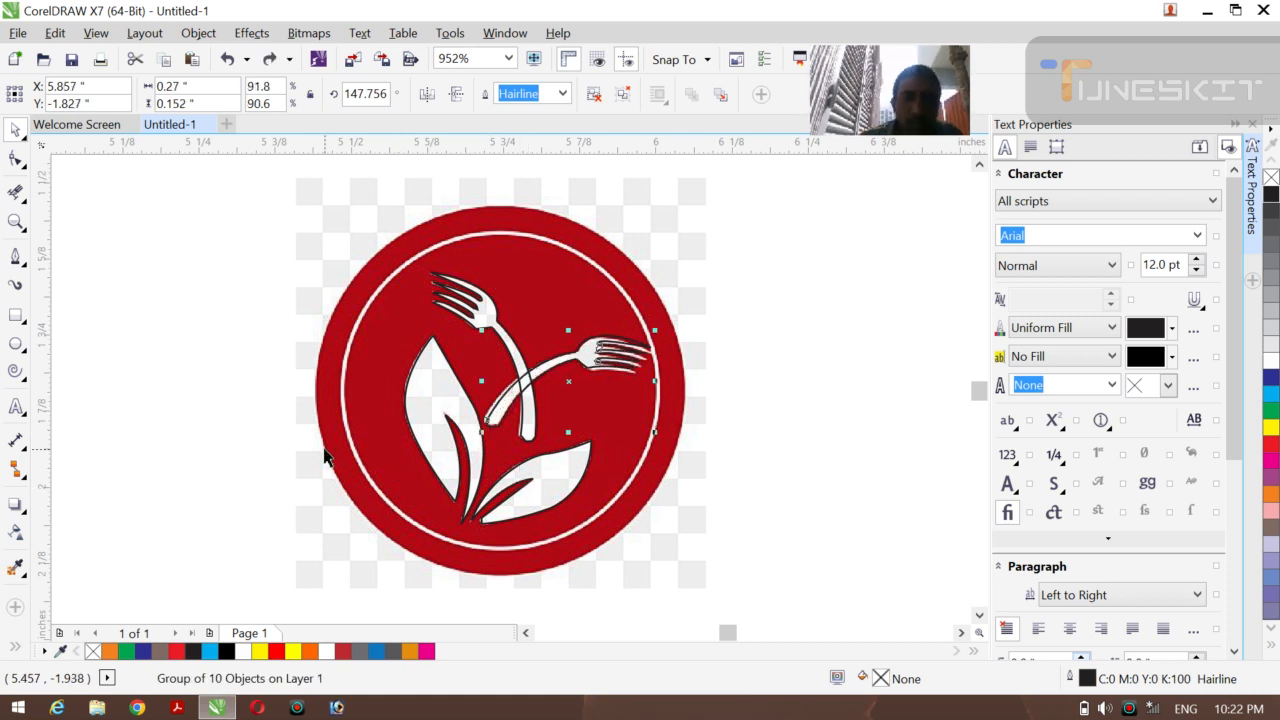
left_click(165, 402)
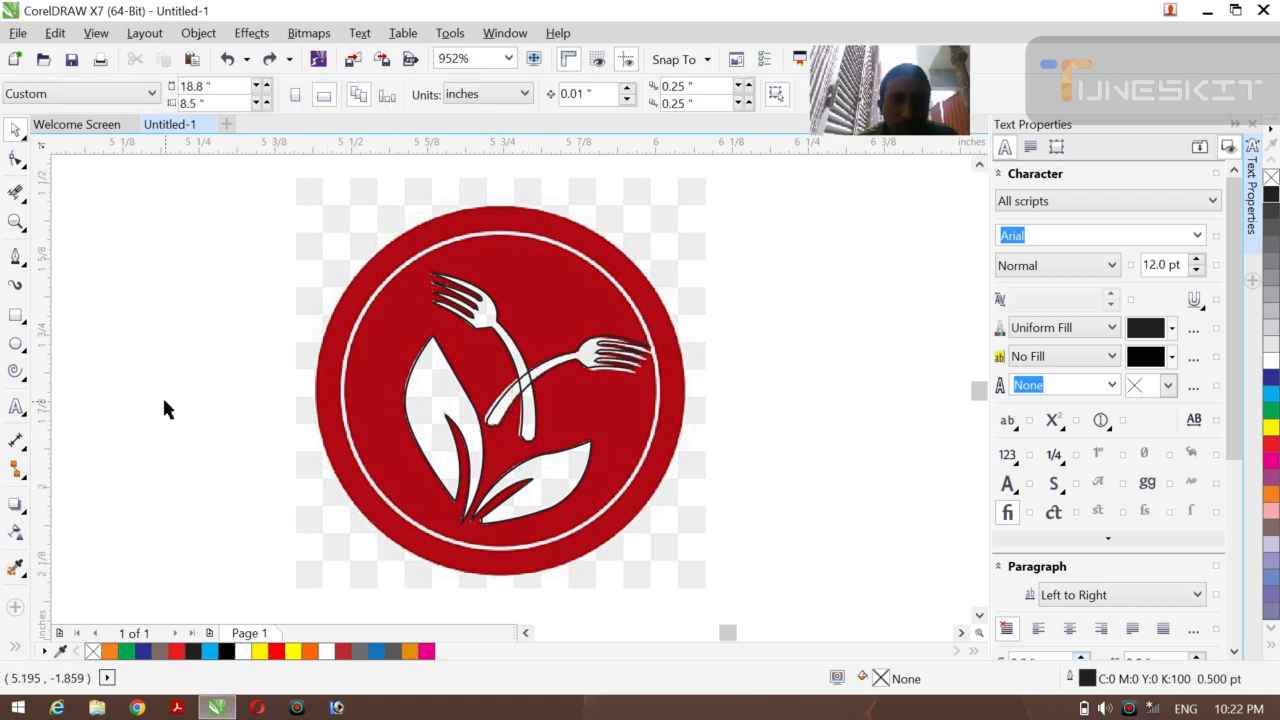
- Move the logo bitmap off the traced curves to the empty area above the coffee logo, at about X 4.701, Y -1.555 in
key("z")
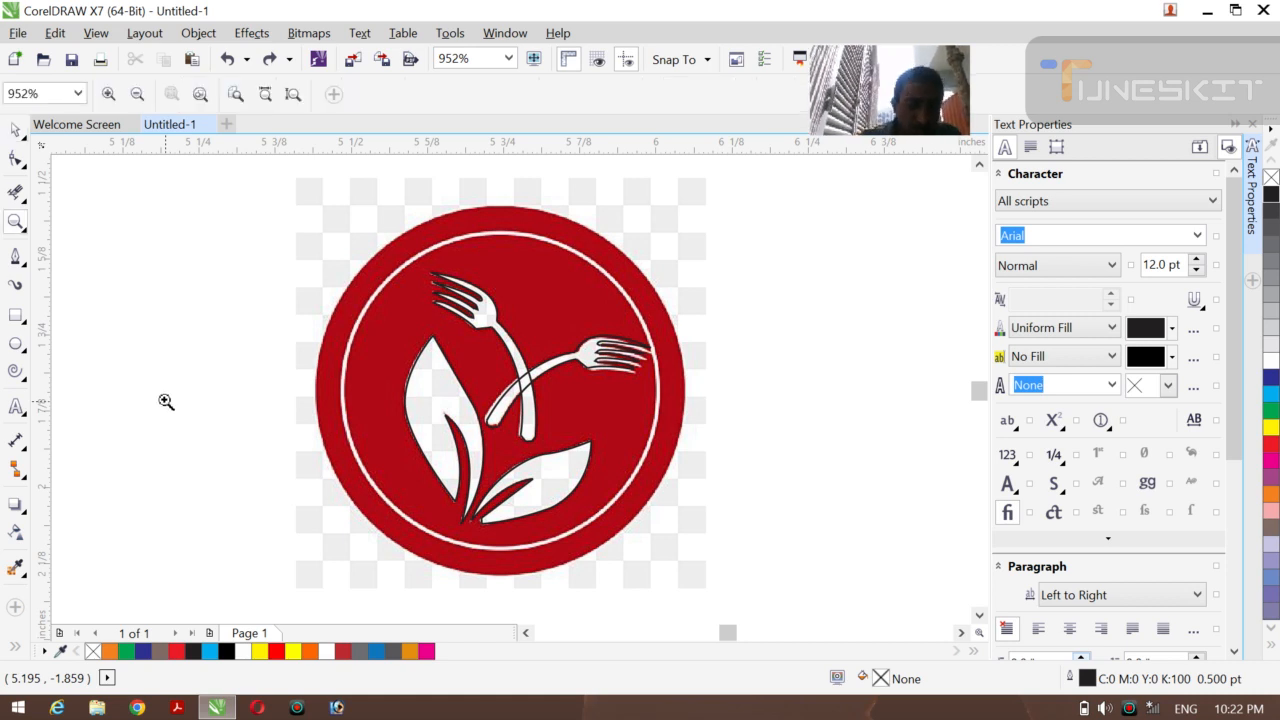
left_click(137, 93)
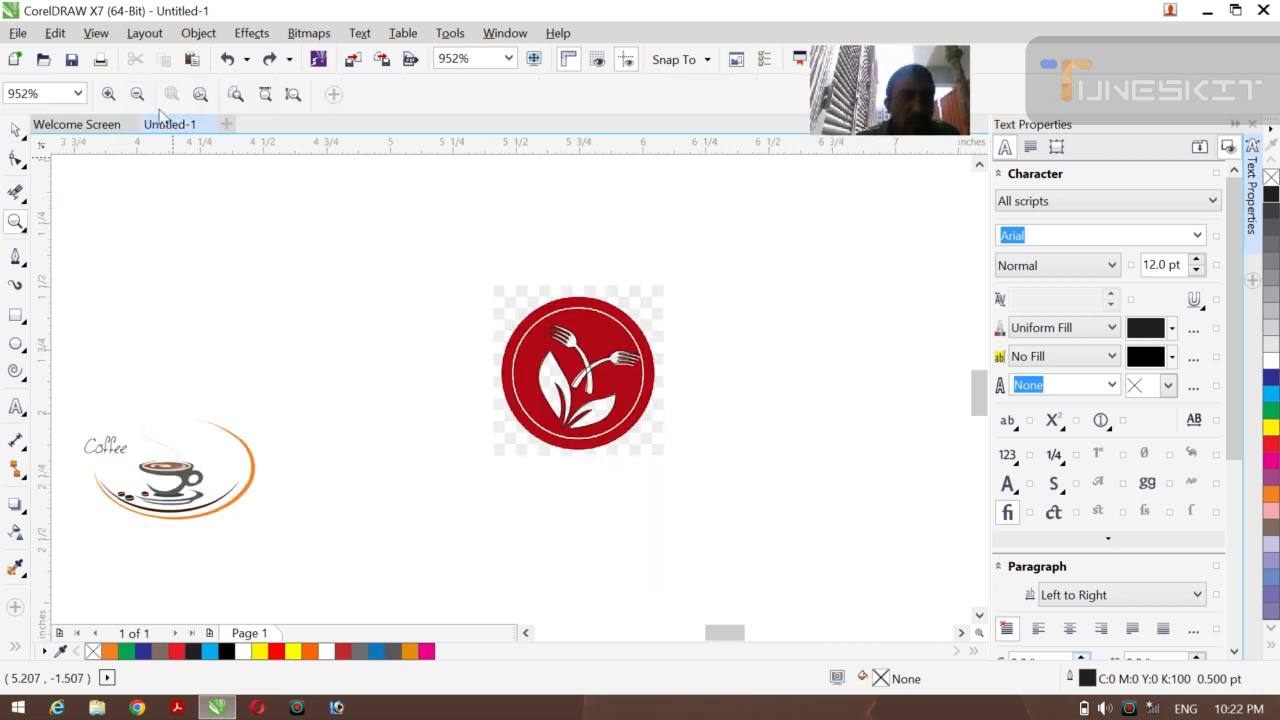
left_click(22, 135)
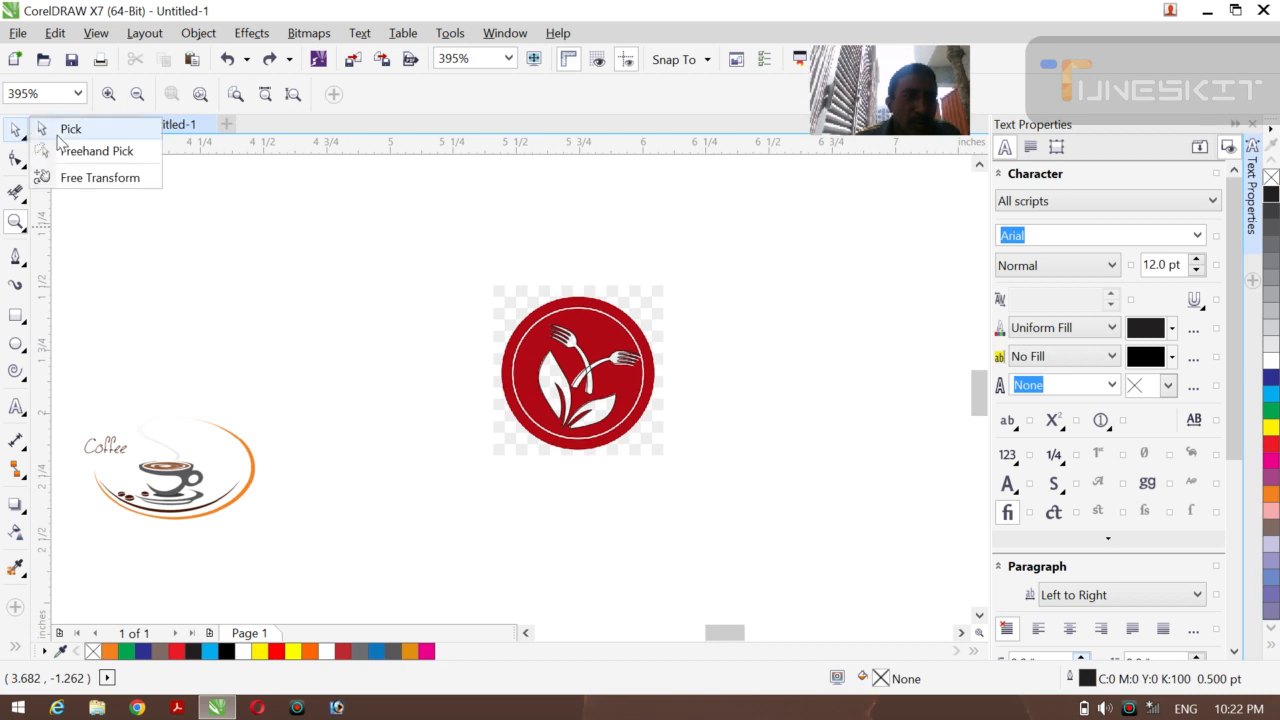
left_click(60, 129)
left_click(654, 431)
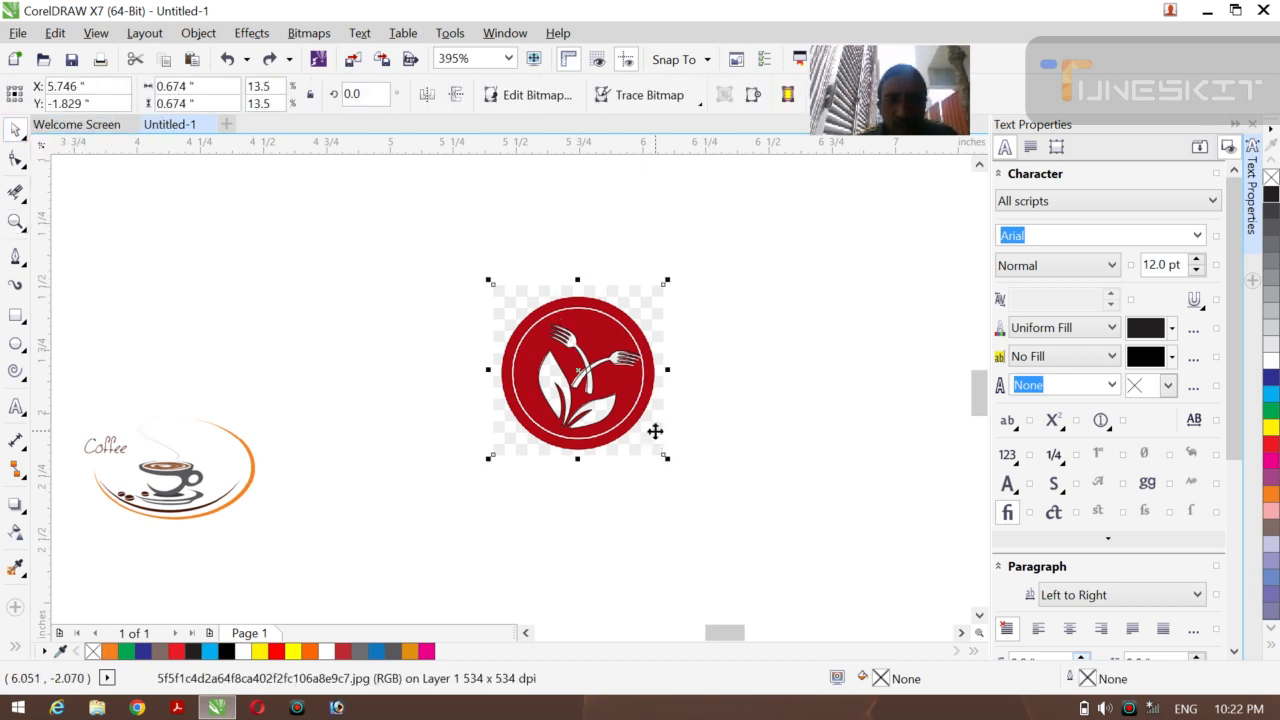
left_click_drag(522, 310, 285, 247)
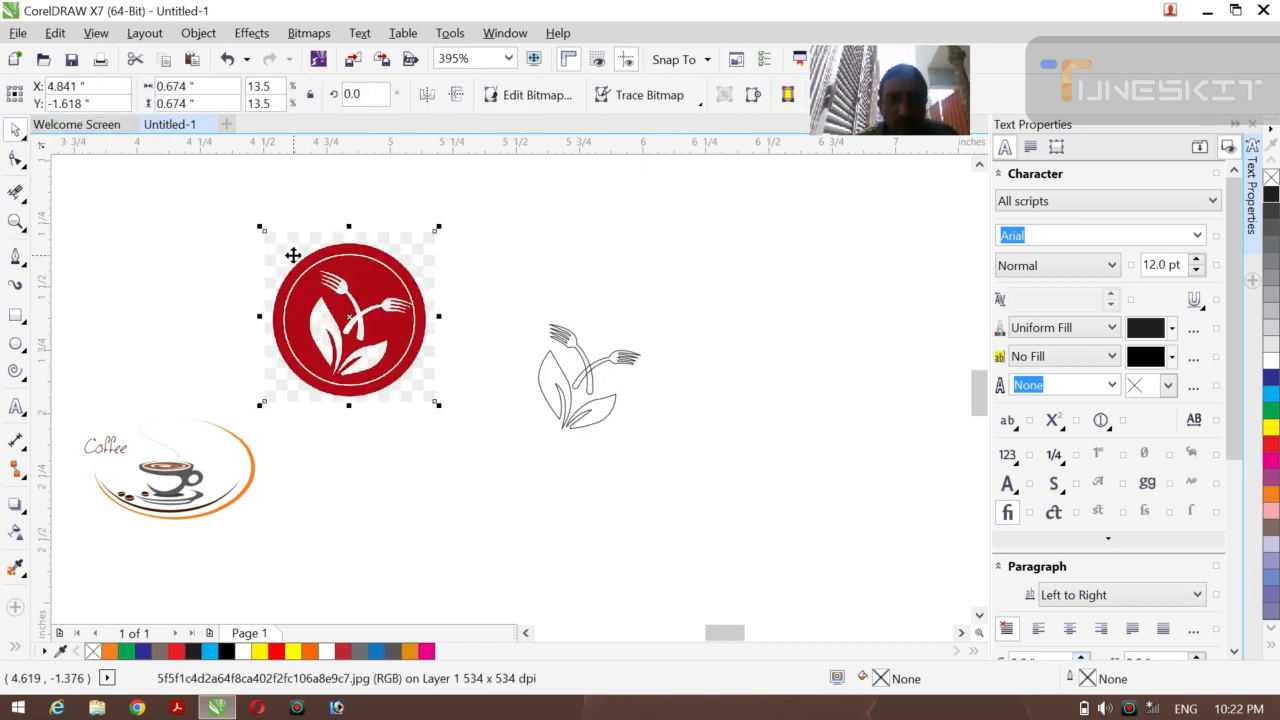
left_click_drag(318, 308, 286, 296)
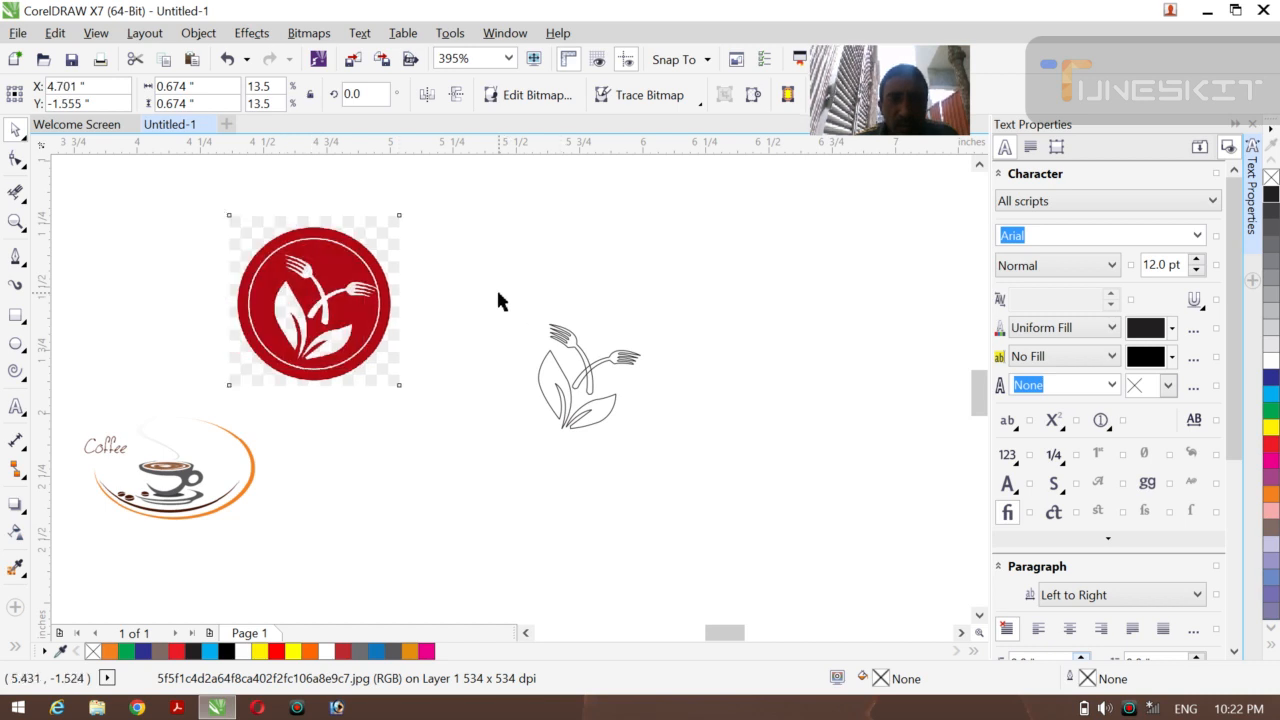
- Select all the traced fork and leaf curves and enlarge them beside the bitmap, making the mirrored fork about 0.502 by 0.283 in
mouse_move(498, 292)
left_mouse_down()
mouse_move(766, 516)
mouse_move(738, 524)
left_mouse_up()
left_click_drag(634, 410, 593, 366)
left_click(586, 329)
left_click(612, 375)
left_click(599, 318)
key("ctrl+z")
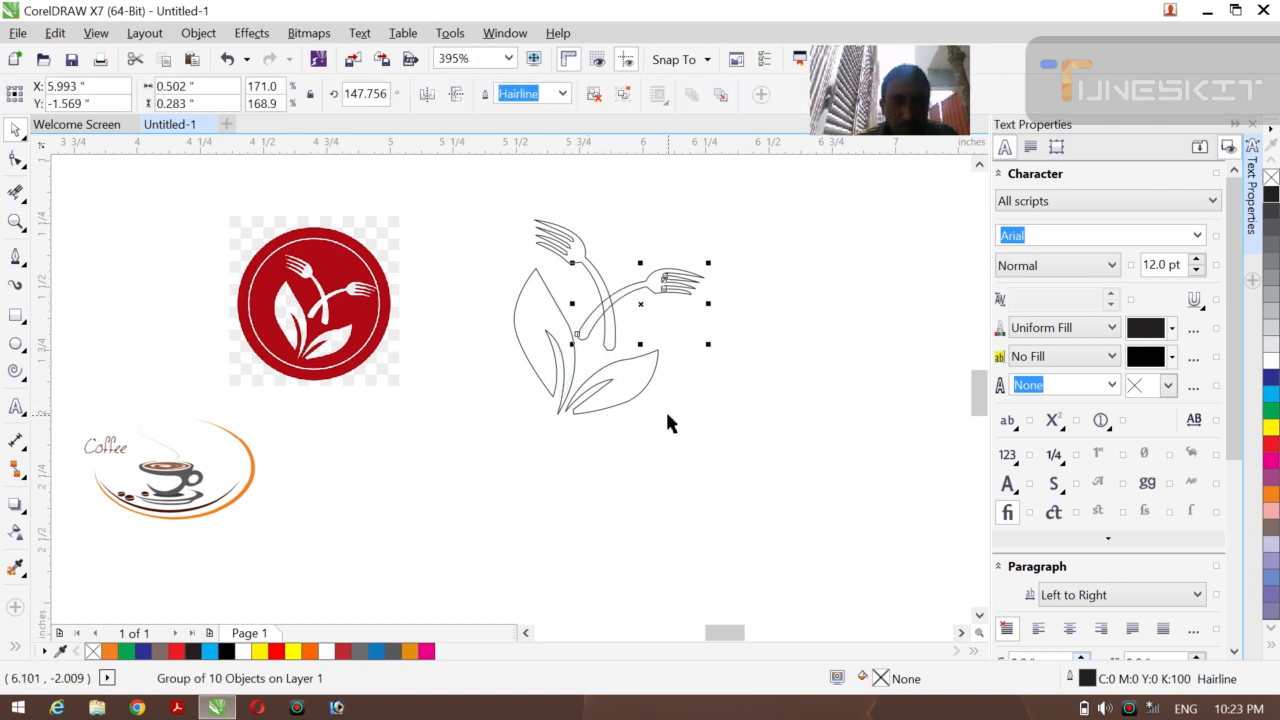
left_click(716, 450)
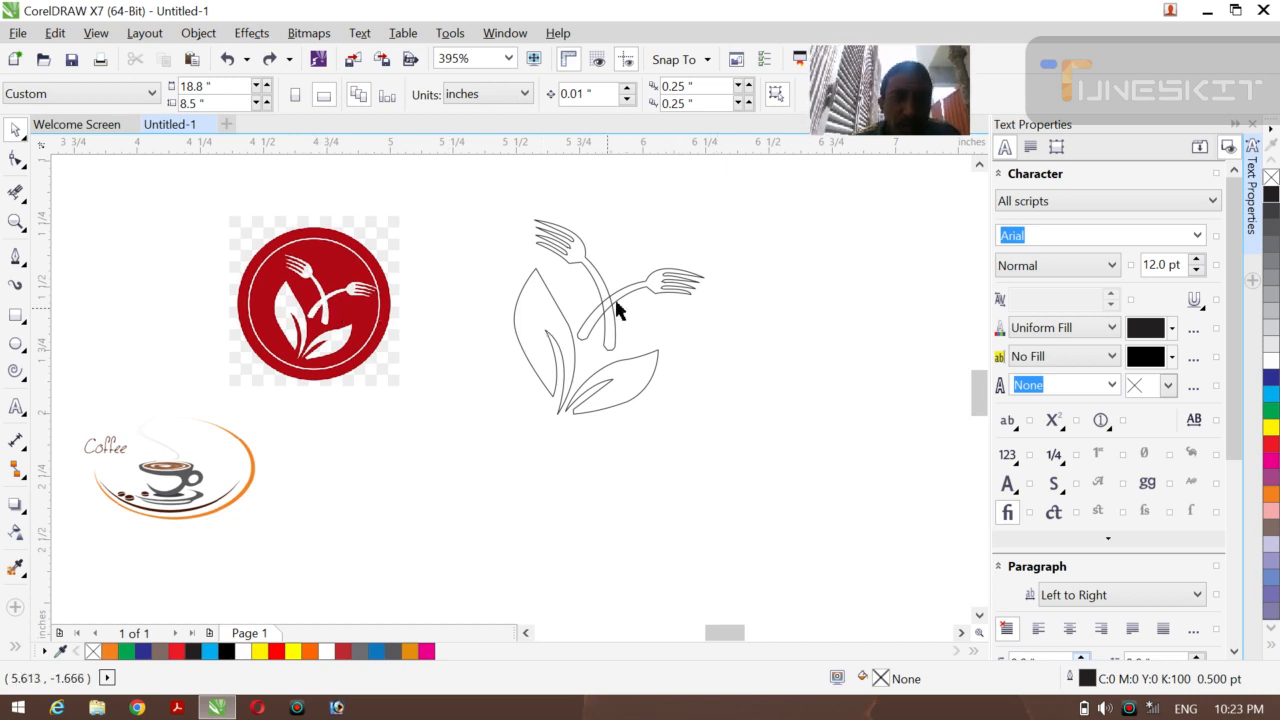
- Smart Fill the heads and handles of both crossed forks with black and no outline
left_click(15, 647)
left_click(45, 640)
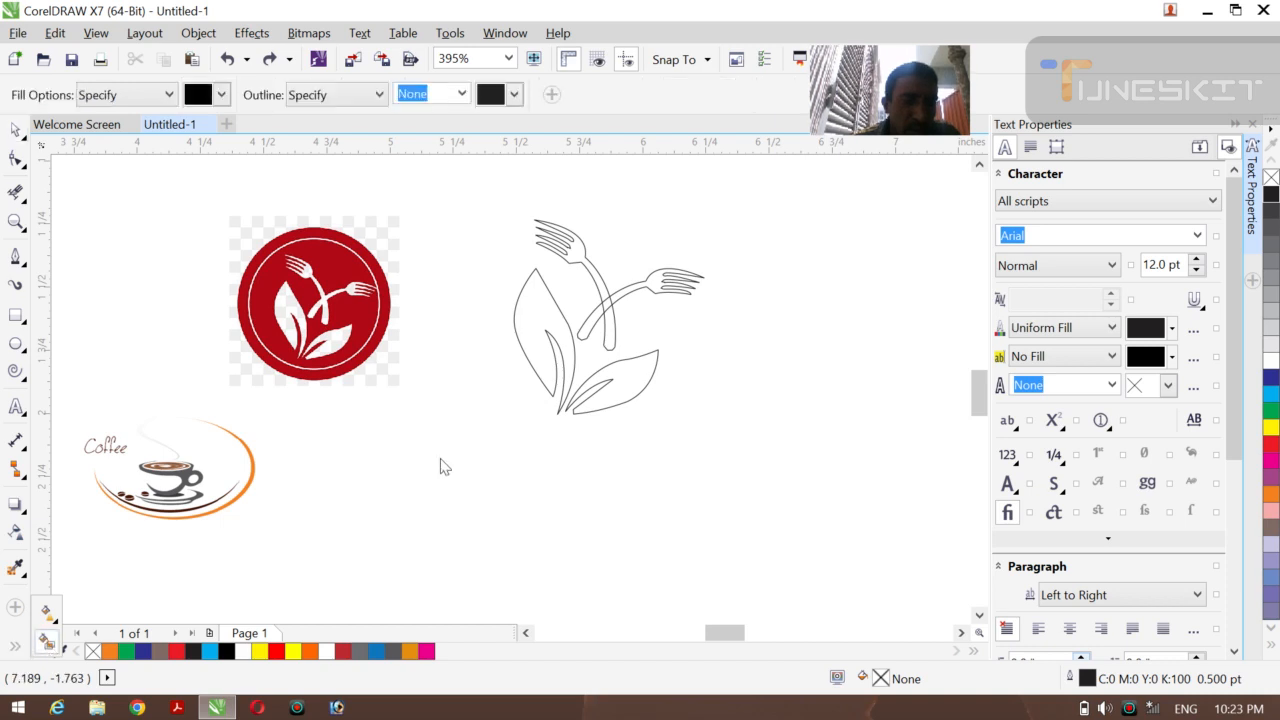
left_click(580, 255)
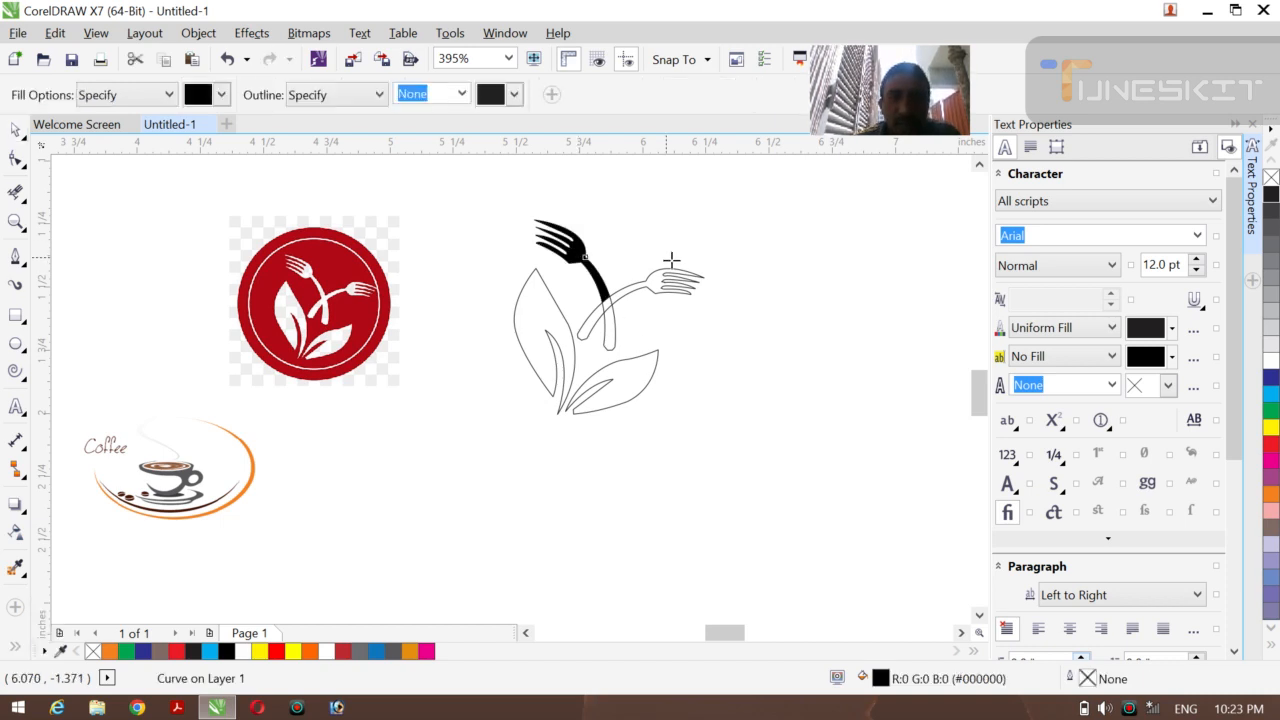
left_click(673, 284)
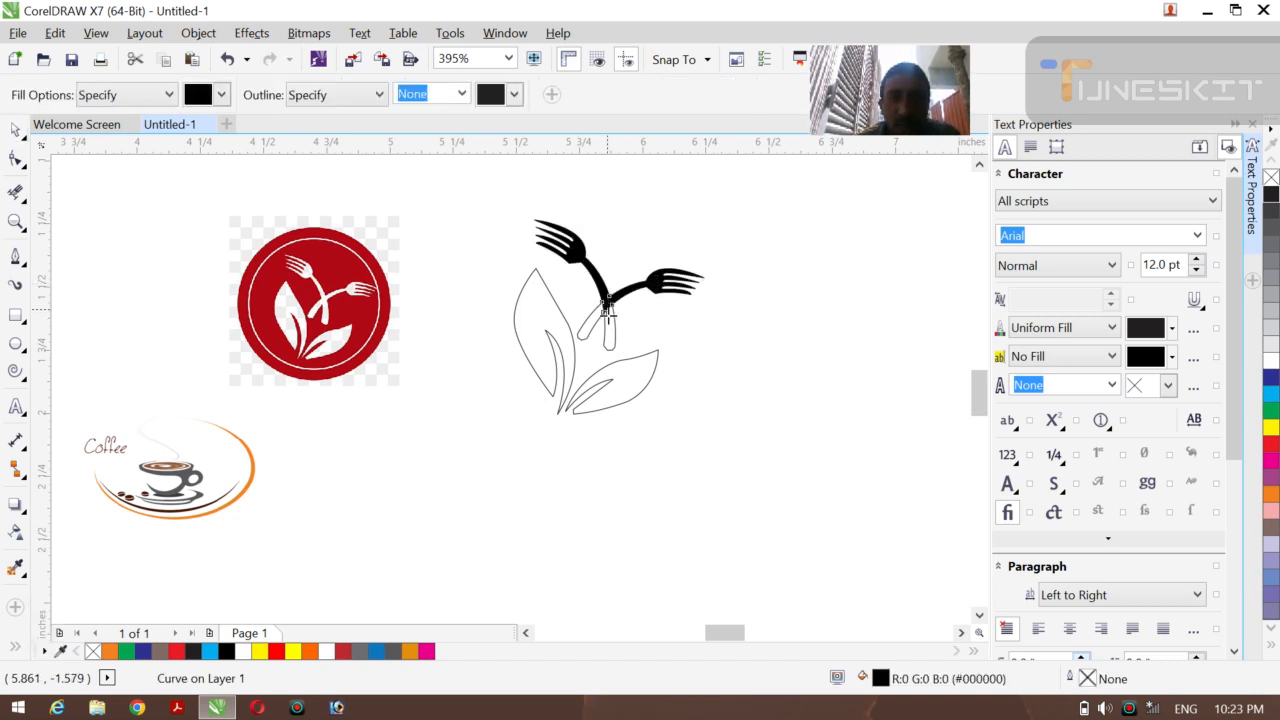
left_click(608, 325)
left_click(592, 318)
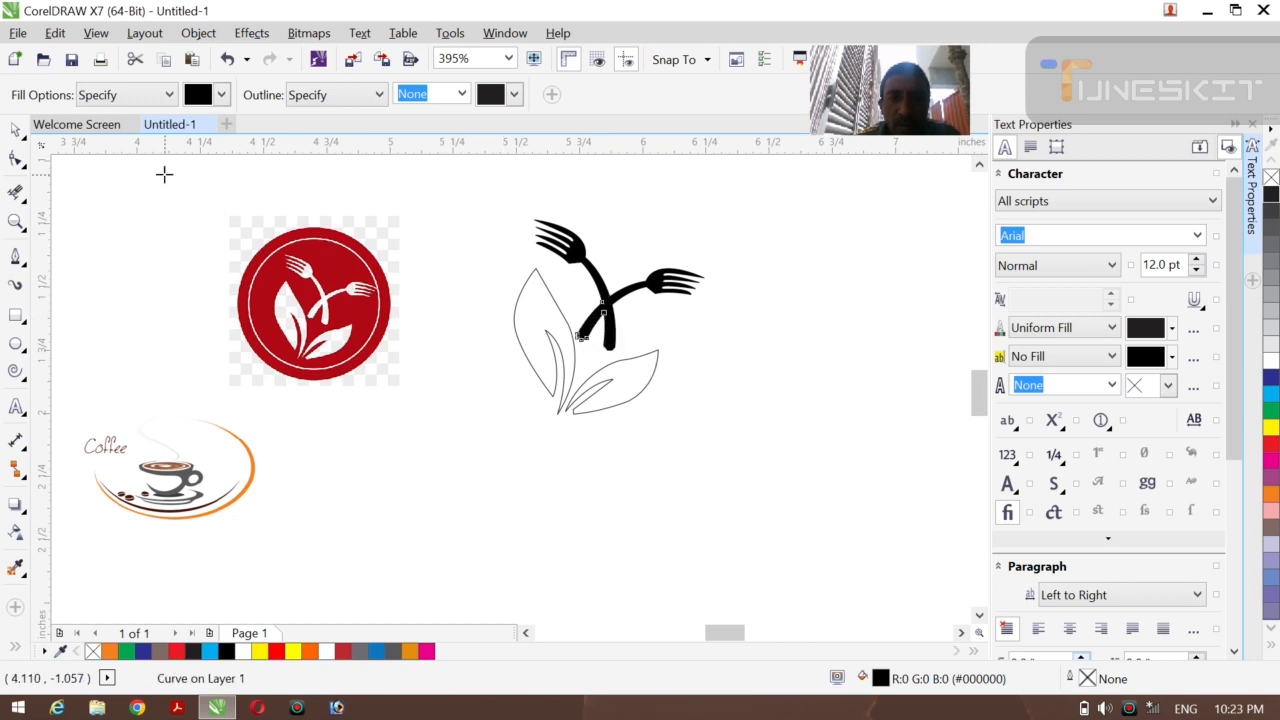
- Select all the pieces of the two crossed forks and weld them into a single curve
left_click(15, 130)
left_click(70, 126)
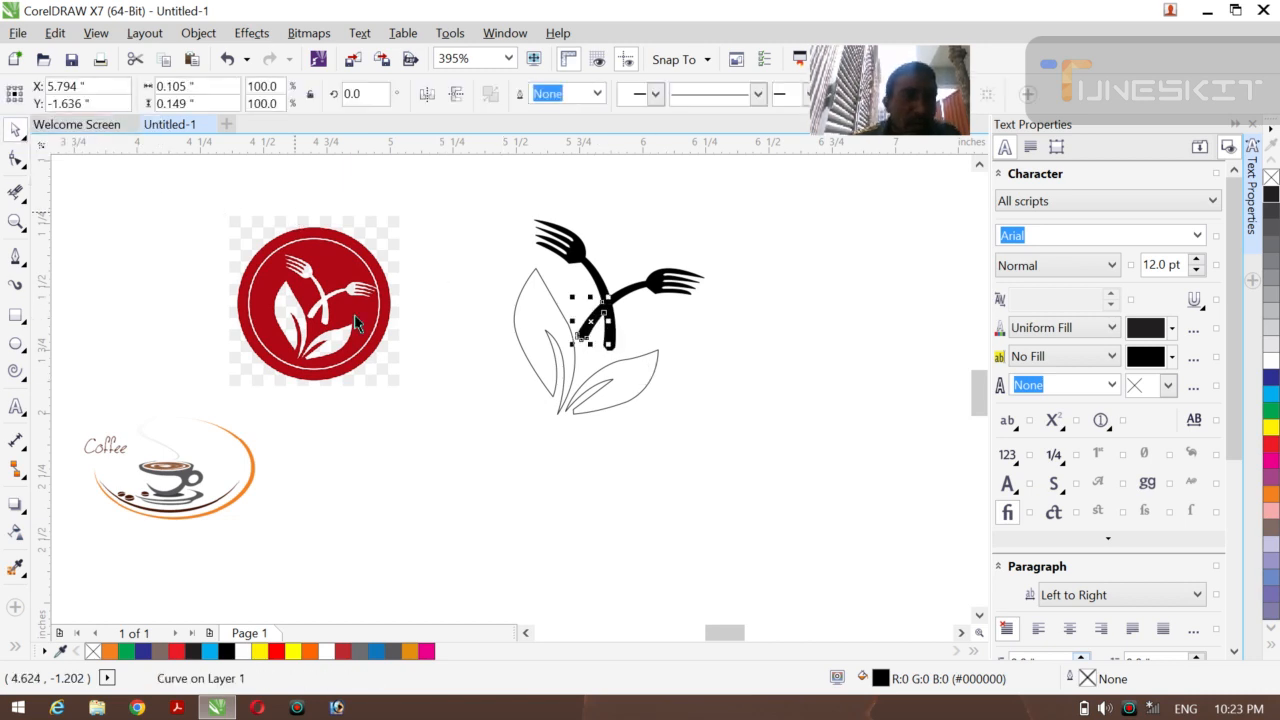
left_click(398, 392)
left_click_drag(516, 191, 718, 350)
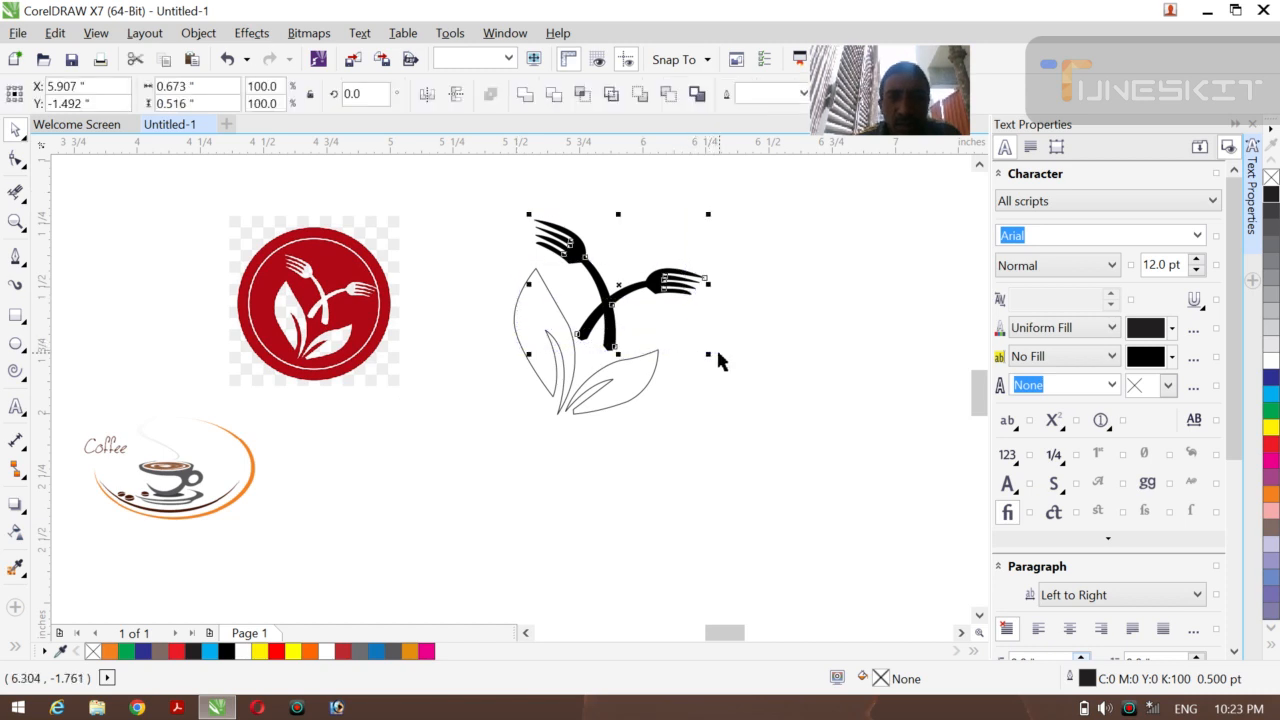
left_click(525, 100)
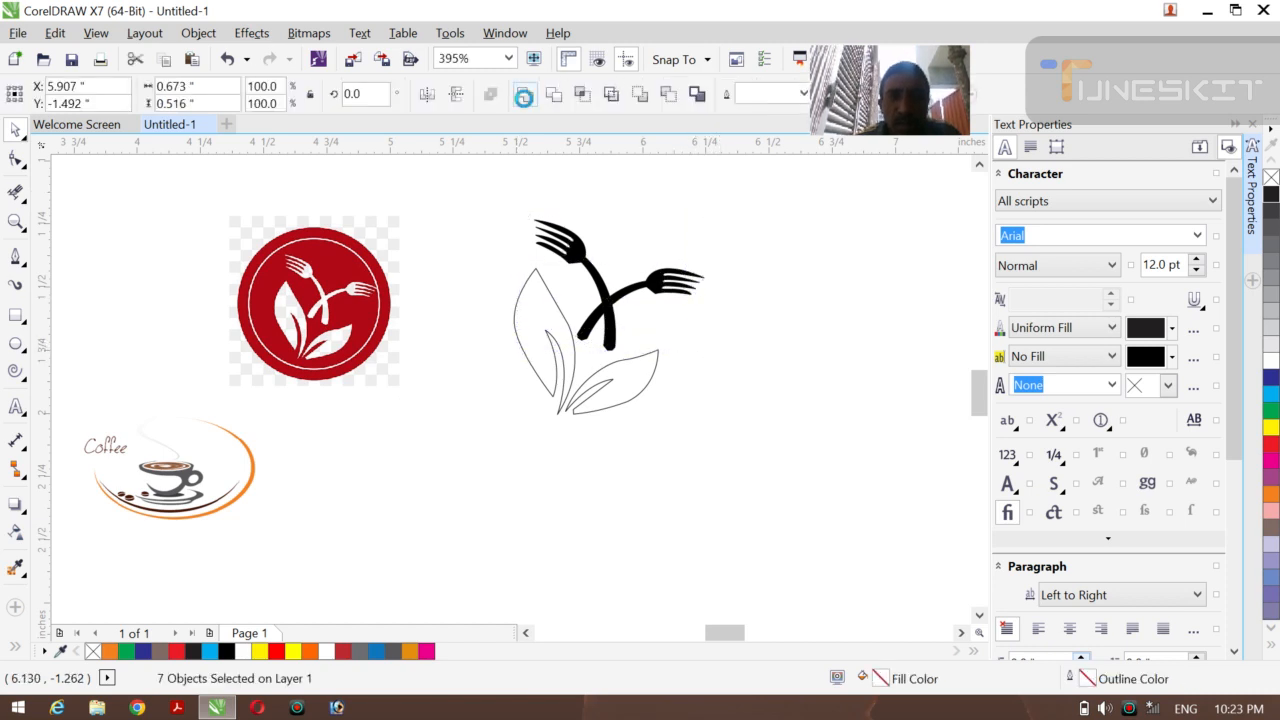
left_click(678, 461)
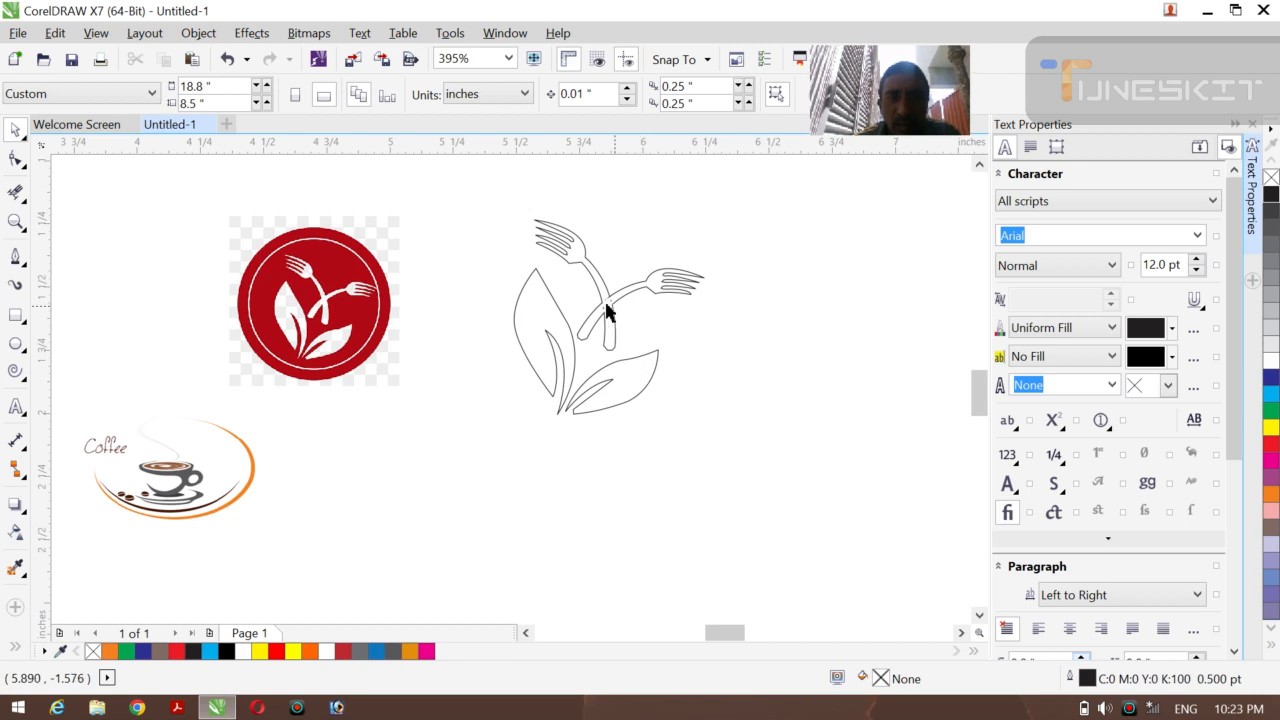
- Fill the welded forks curve with black, C:0 M:0 Y:0 K:100
left_click(607, 312)
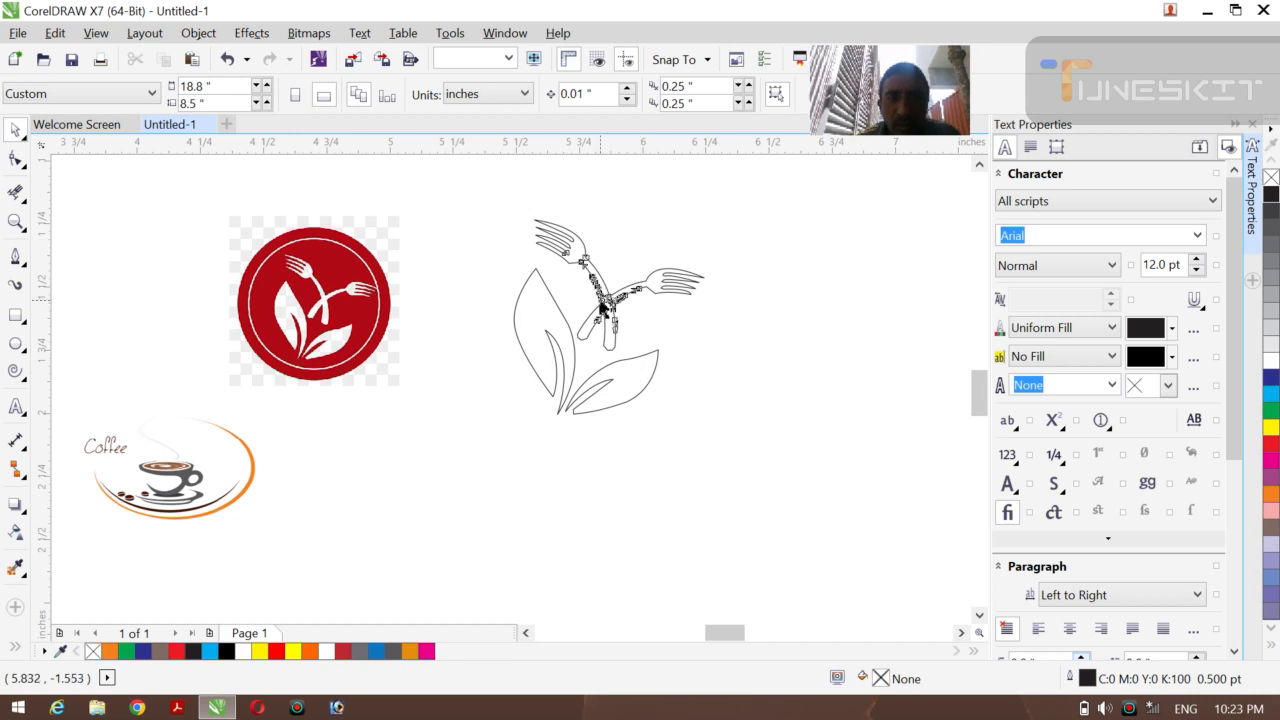
left_click(1271, 195)
scroll(990, 328, "up", 3)
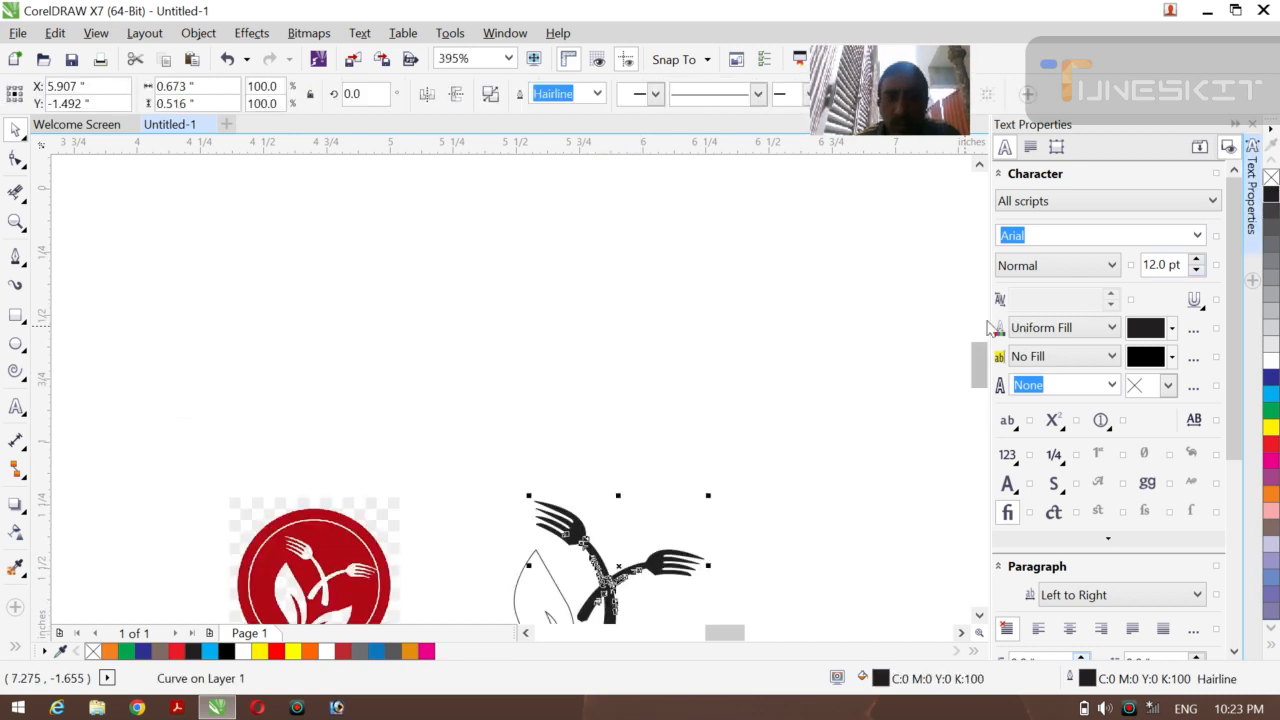
- Move the welded forks curve up and away from the leaves to about X 6.04, Y -1.428 in
mouse_move(980, 380)
left_mouse_down()
mouse_move(981, 428)
mouse_move(980, 400)
left_mouse_up()
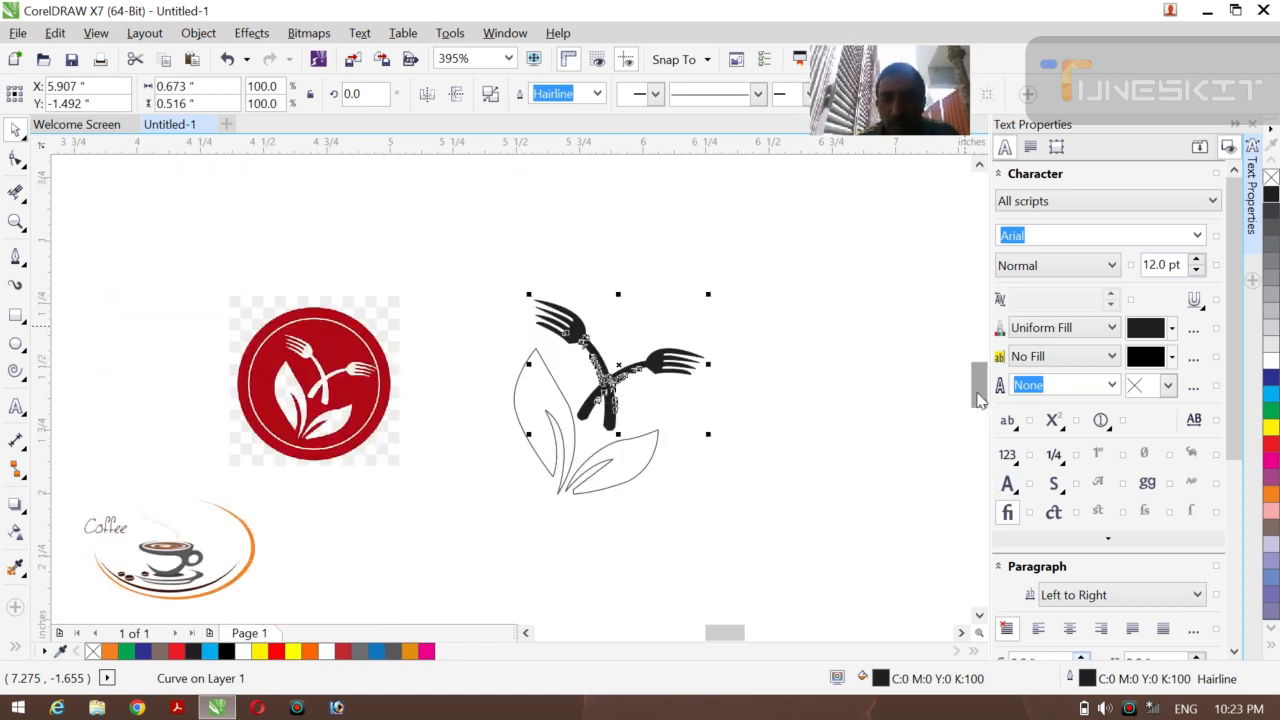
left_click(846, 399)
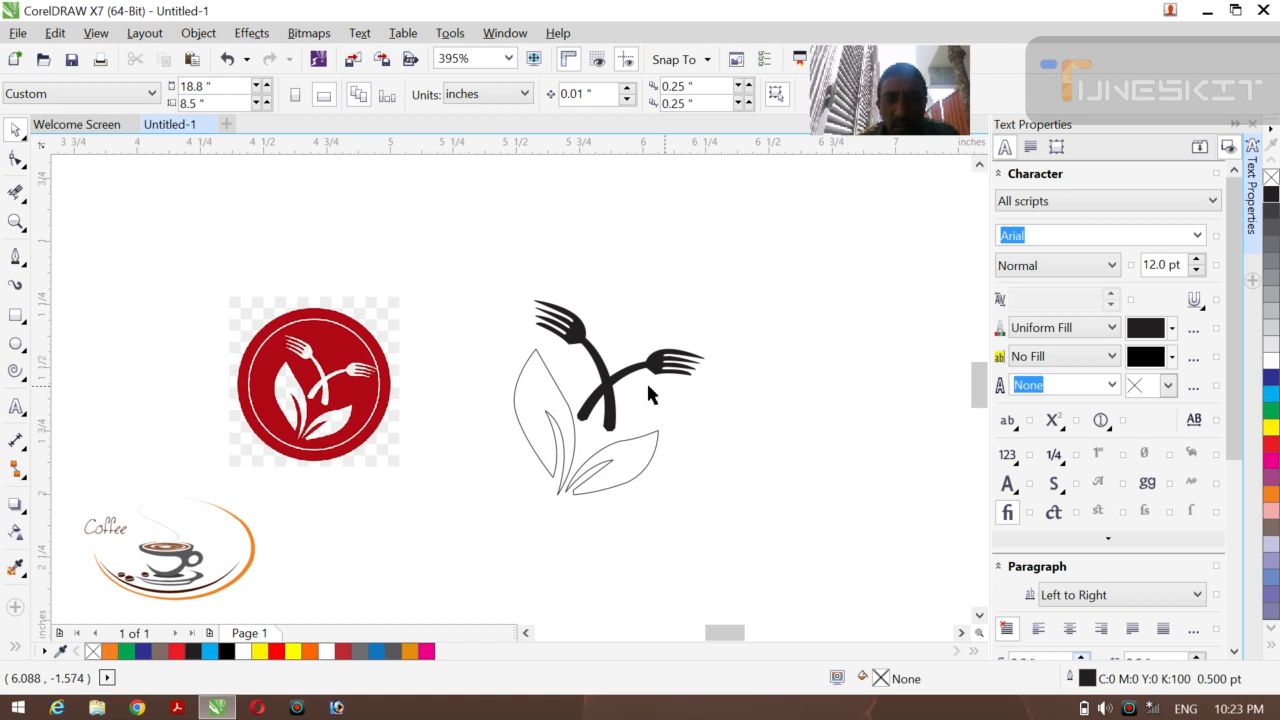
left_click(616, 378)
left_click_drag(646, 356, 680, 340)
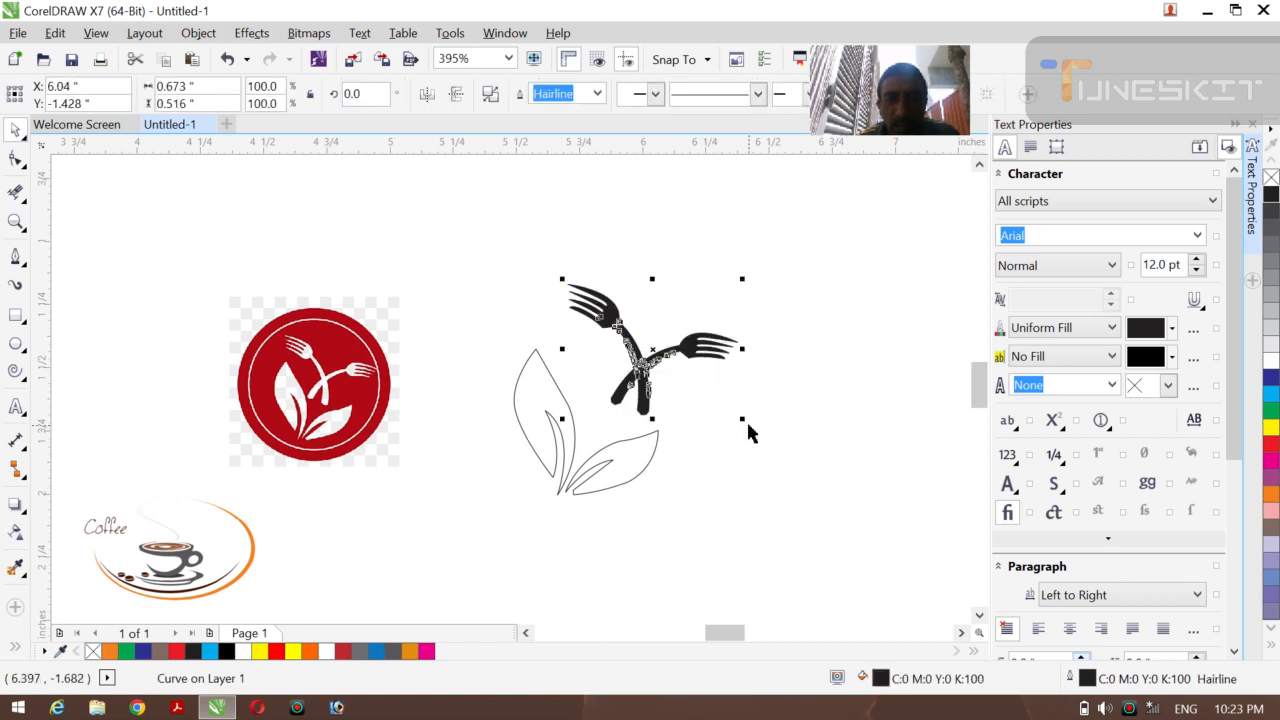
left_click(746, 419)
- Remove the outline from the welded forks curve by setting its width to None
left_click(640, 370)
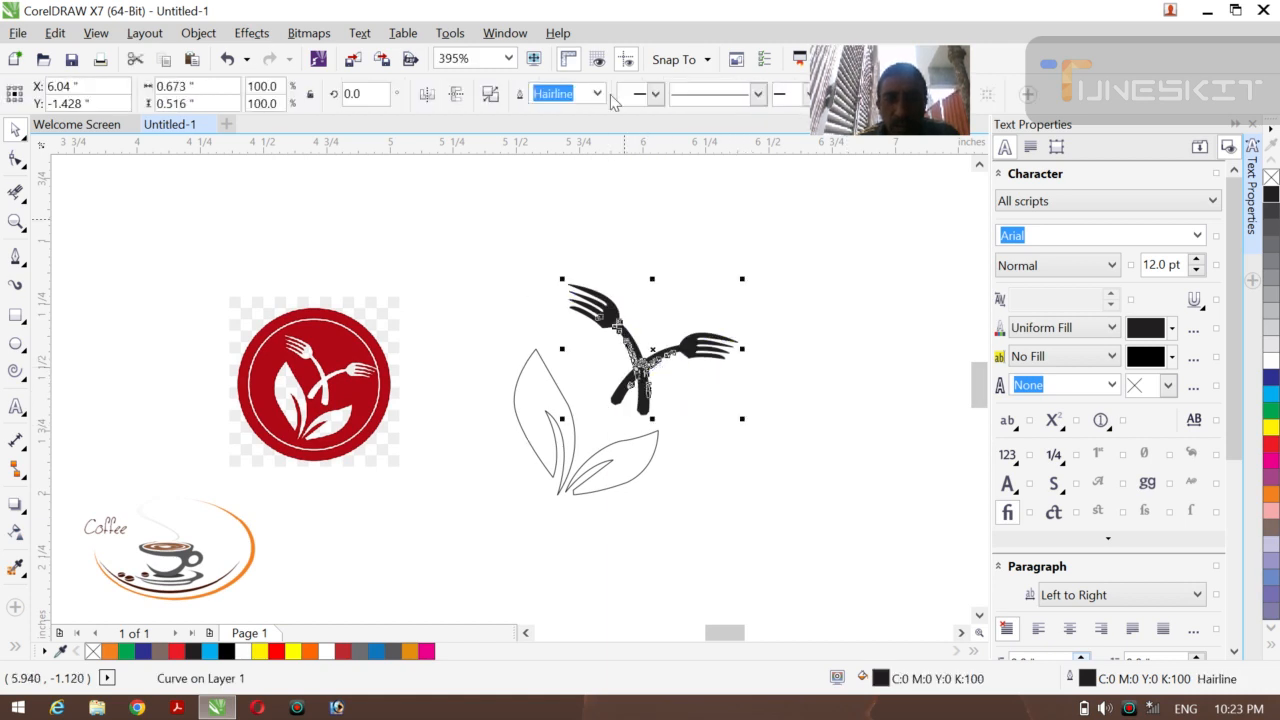
left_click(596, 93)
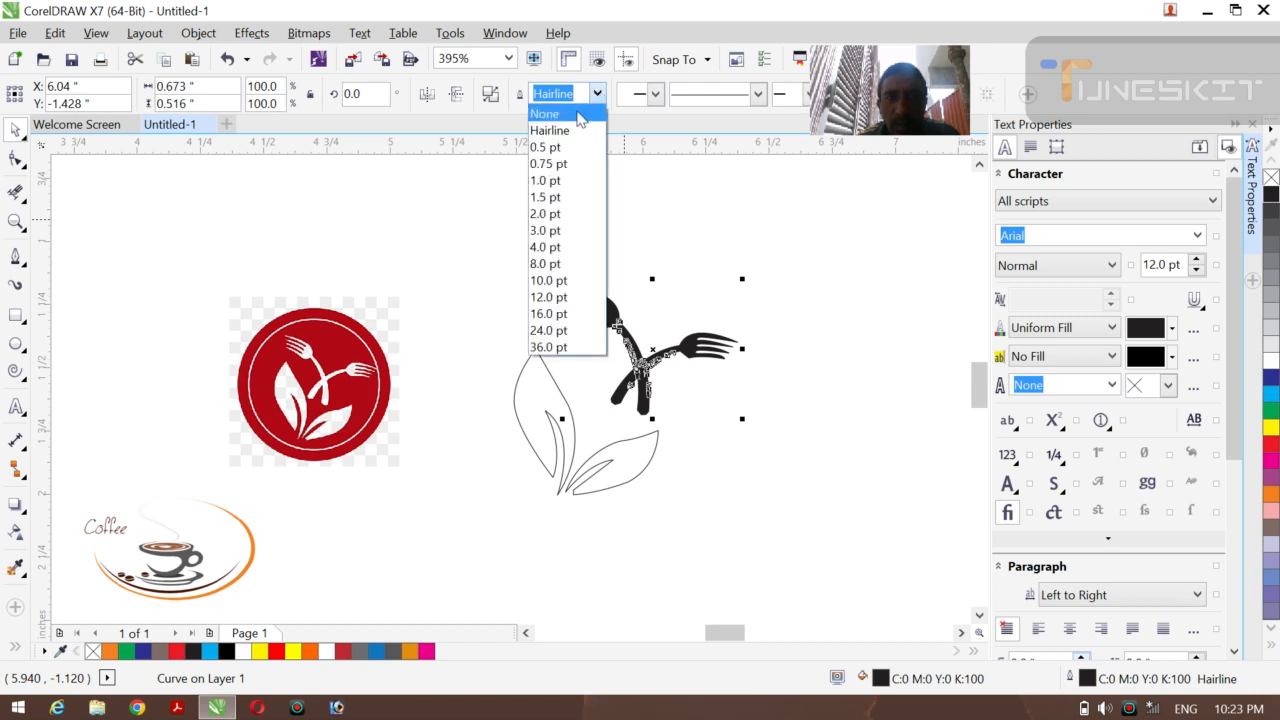
left_click(582, 109)
left_click(623, 217)
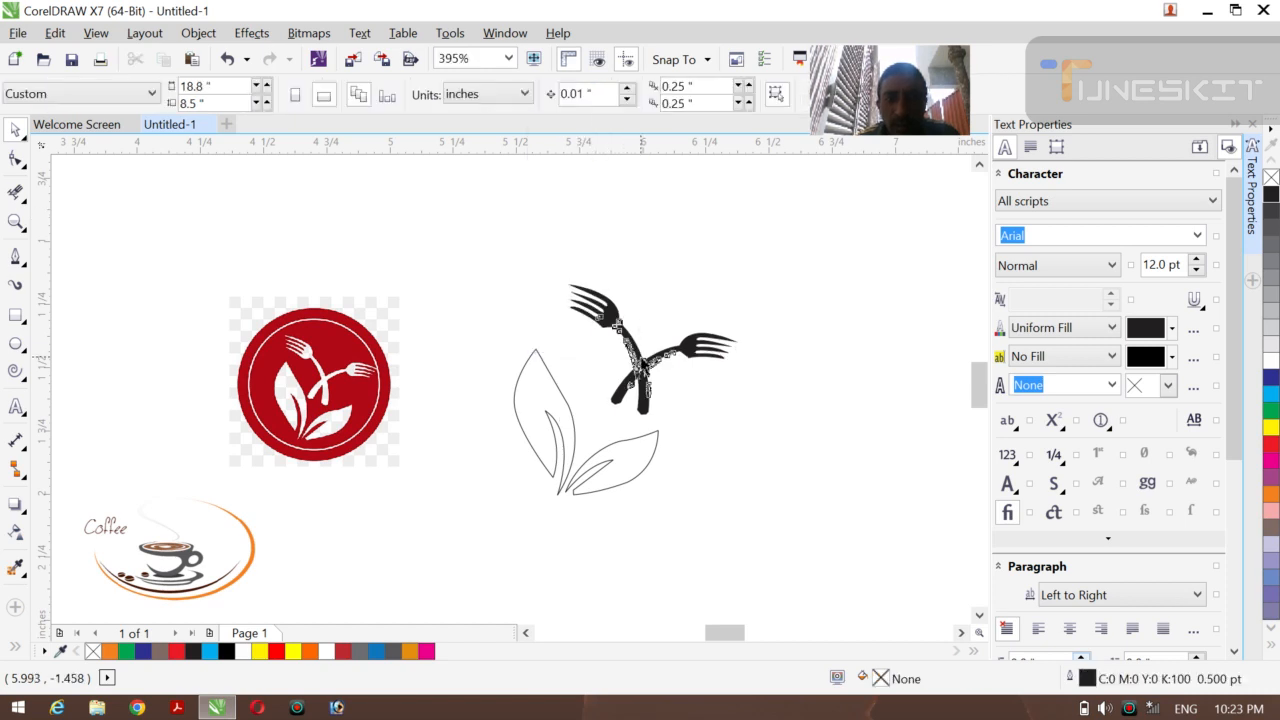
left_click(640, 370)
left_click(642, 357)
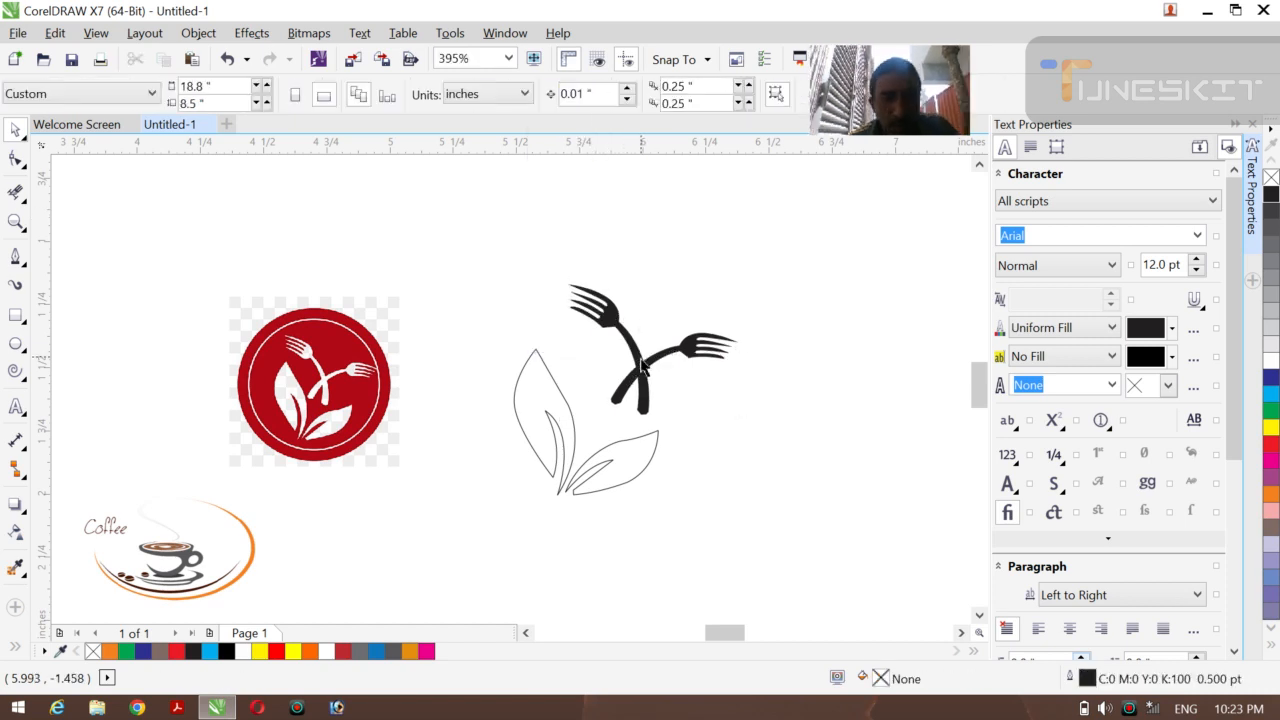
left_click(642, 370)
left_click(644, 363)
- Undo the moves and the outline removal on the welded forks curve
left_click_drag(643, 363, 624, 368)
key("ctrl+z")
key("ctrl+z")
key("ctrl+z")
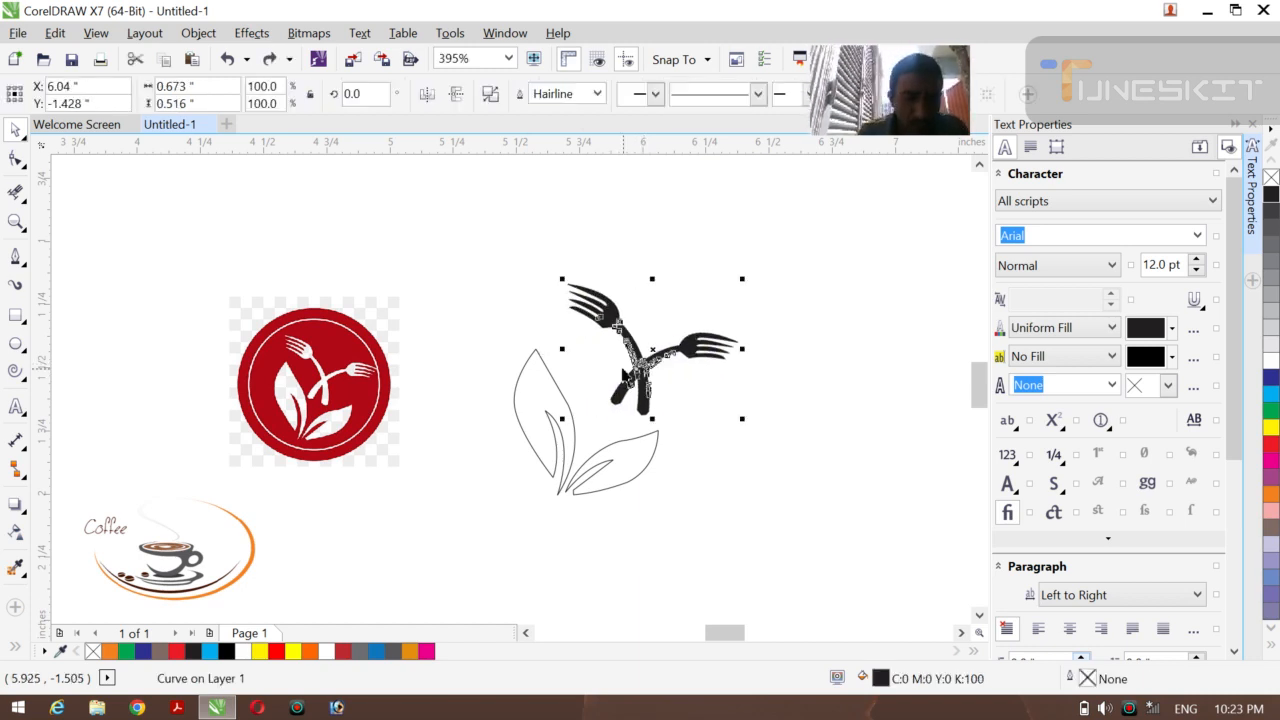
left_click(770, 414)
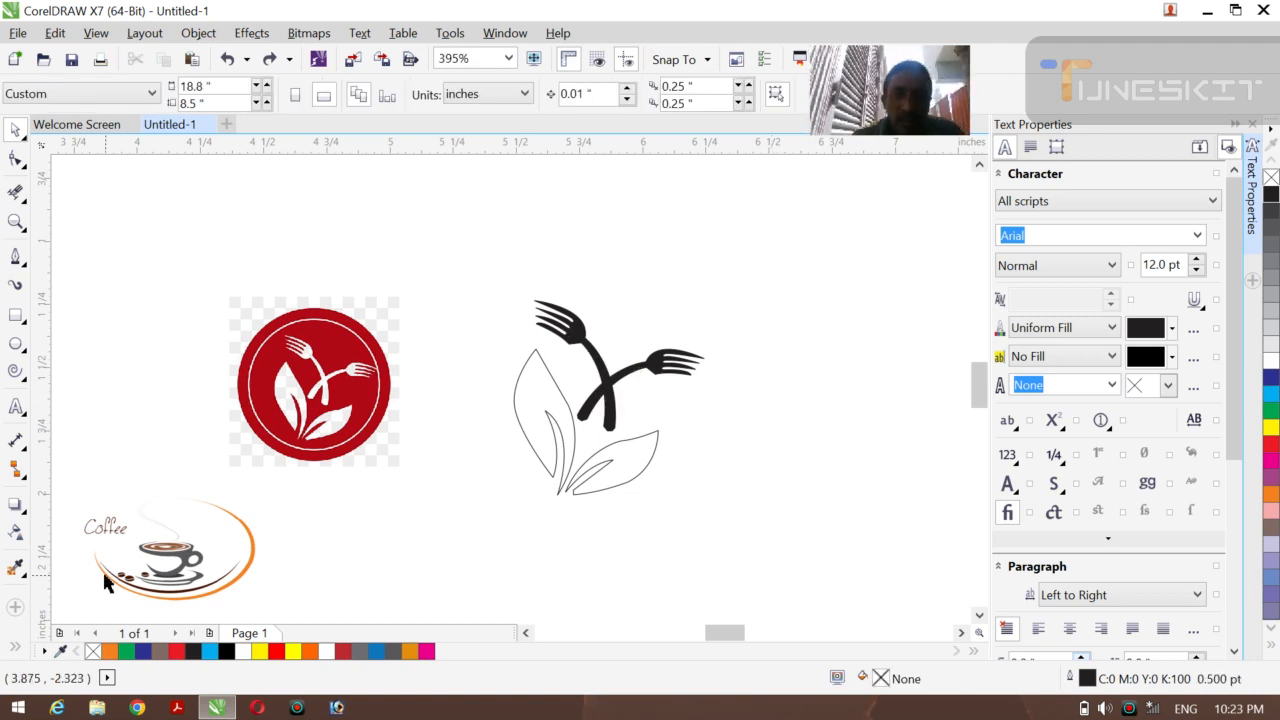
- Smart Fill both traced leaves with black (R:0 G:0 B:0) and no outline
left_click(14, 647)
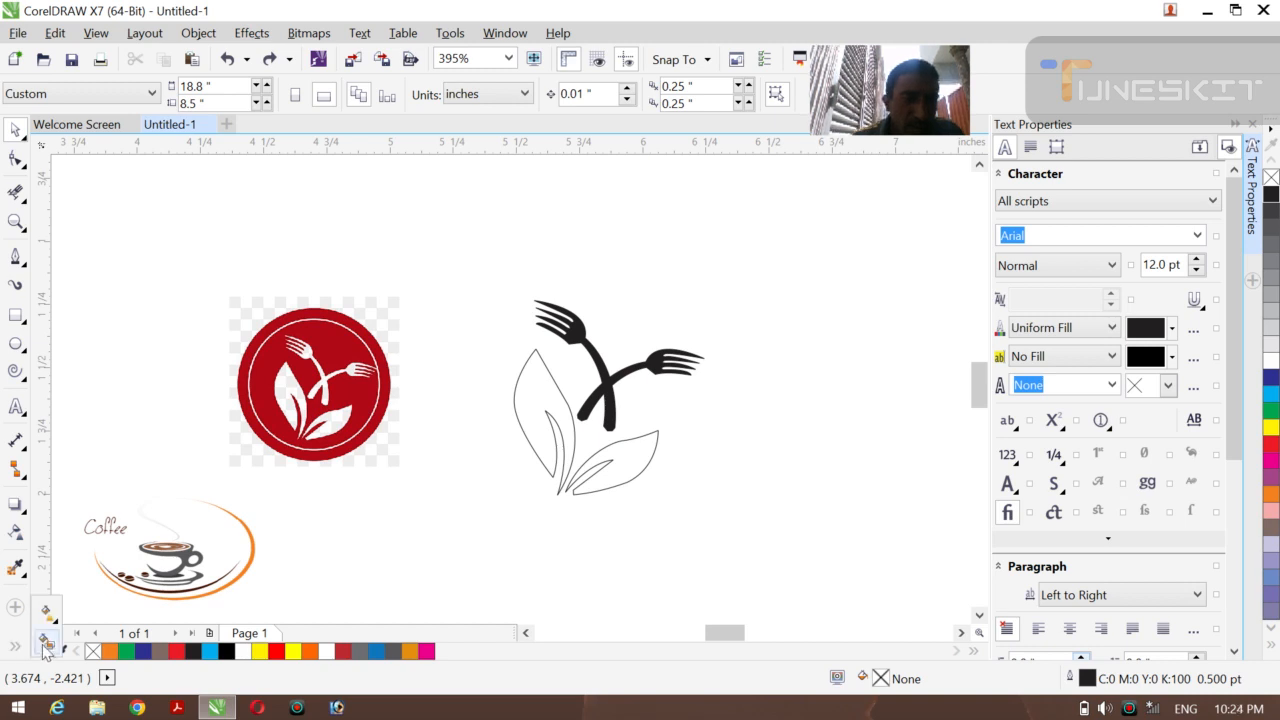
left_click(42, 645)
left_click(525, 398)
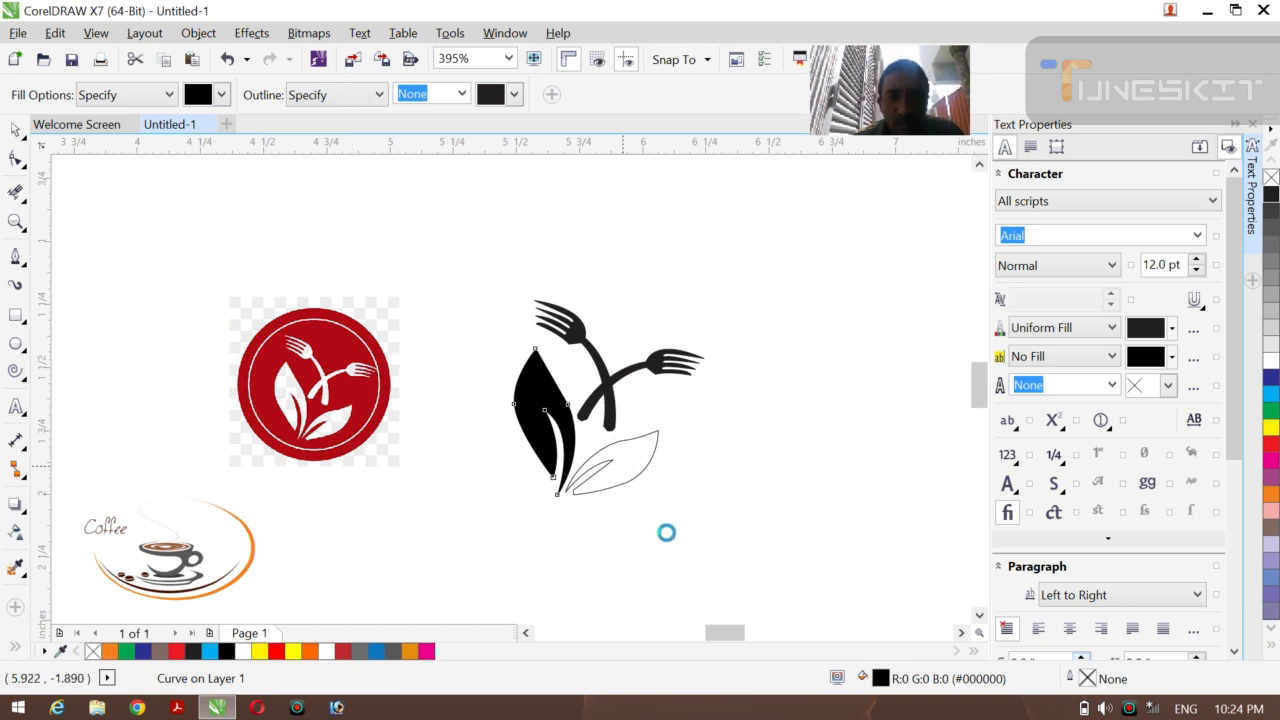
left_click(16, 131)
left_click(255, 195)
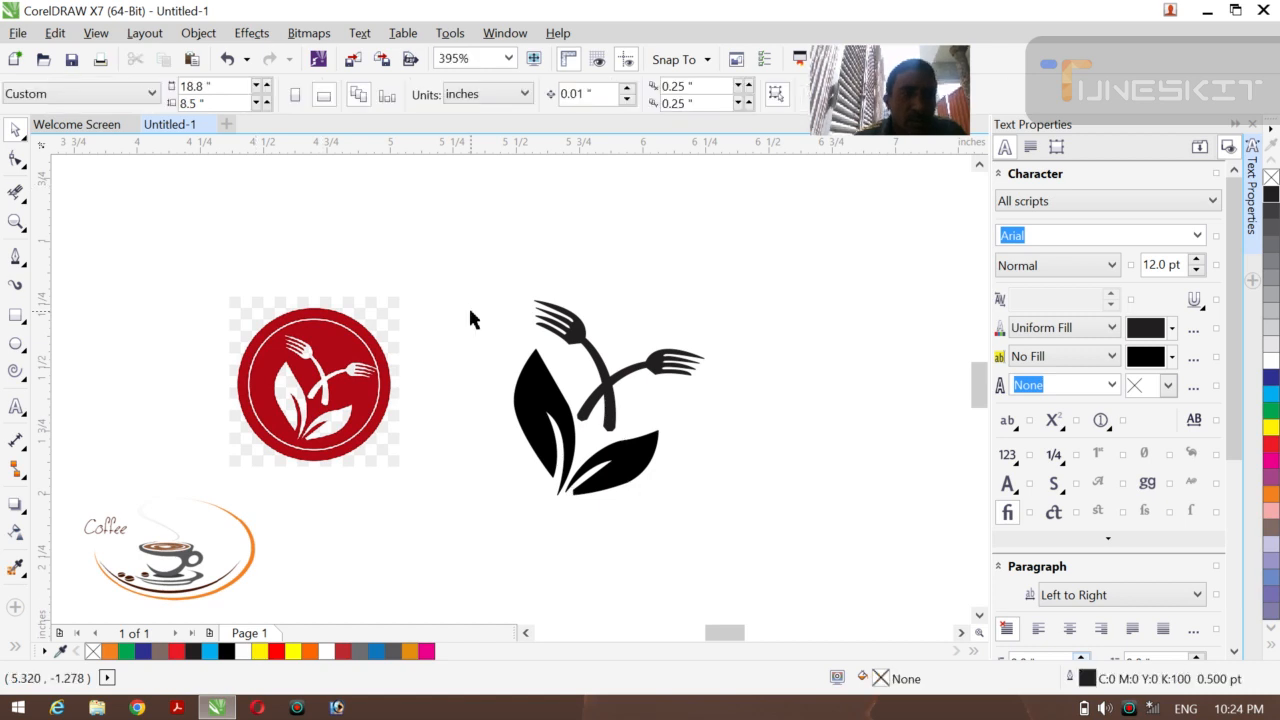
- Move the red logo bitmap to about X 4.59, Y -1.46 in and draw a circle about 0.565 in across over its disc
left_click_drag(310, 455, 282, 427)
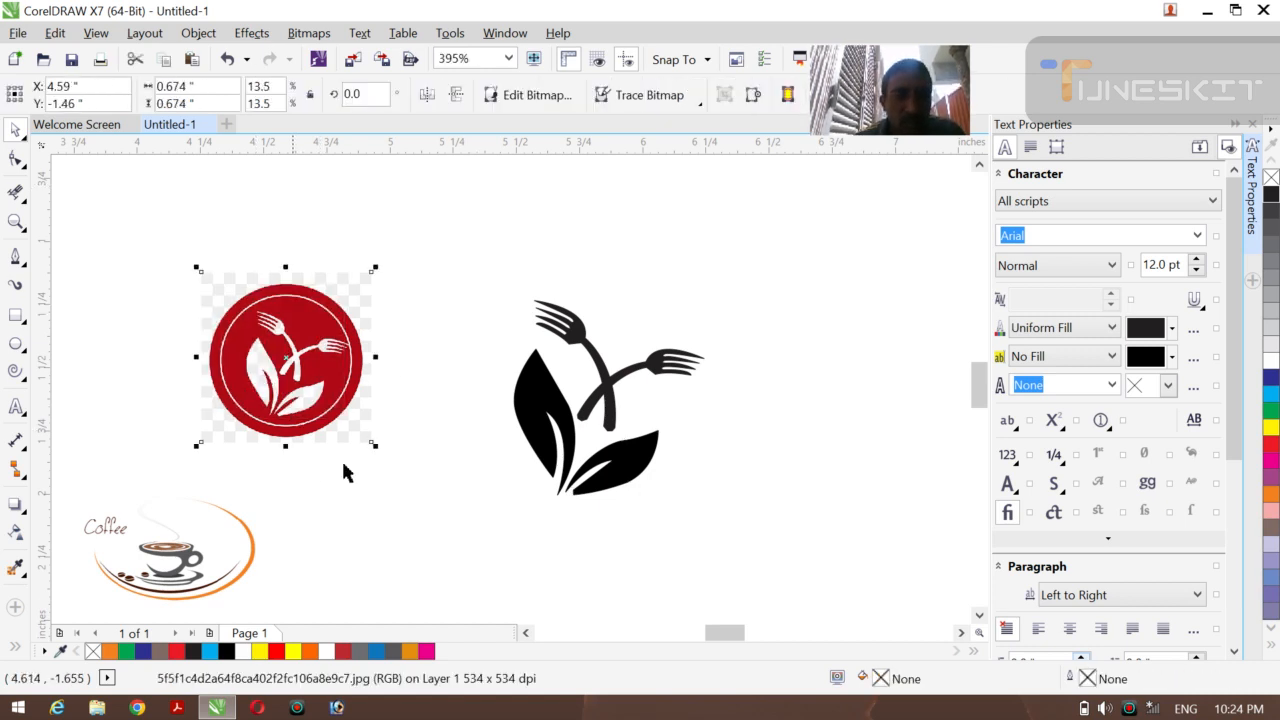
left_click(350, 481)
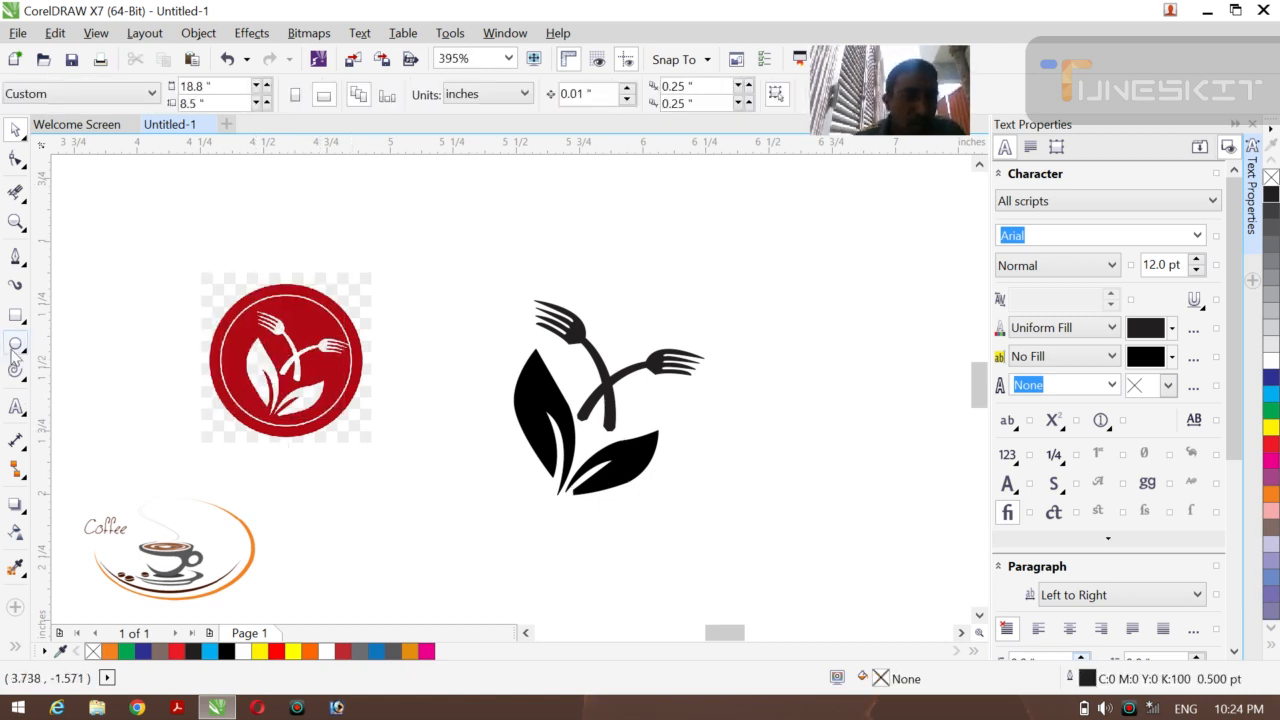
left_click(15, 344)
left_click_drag(229, 296, 370, 412)
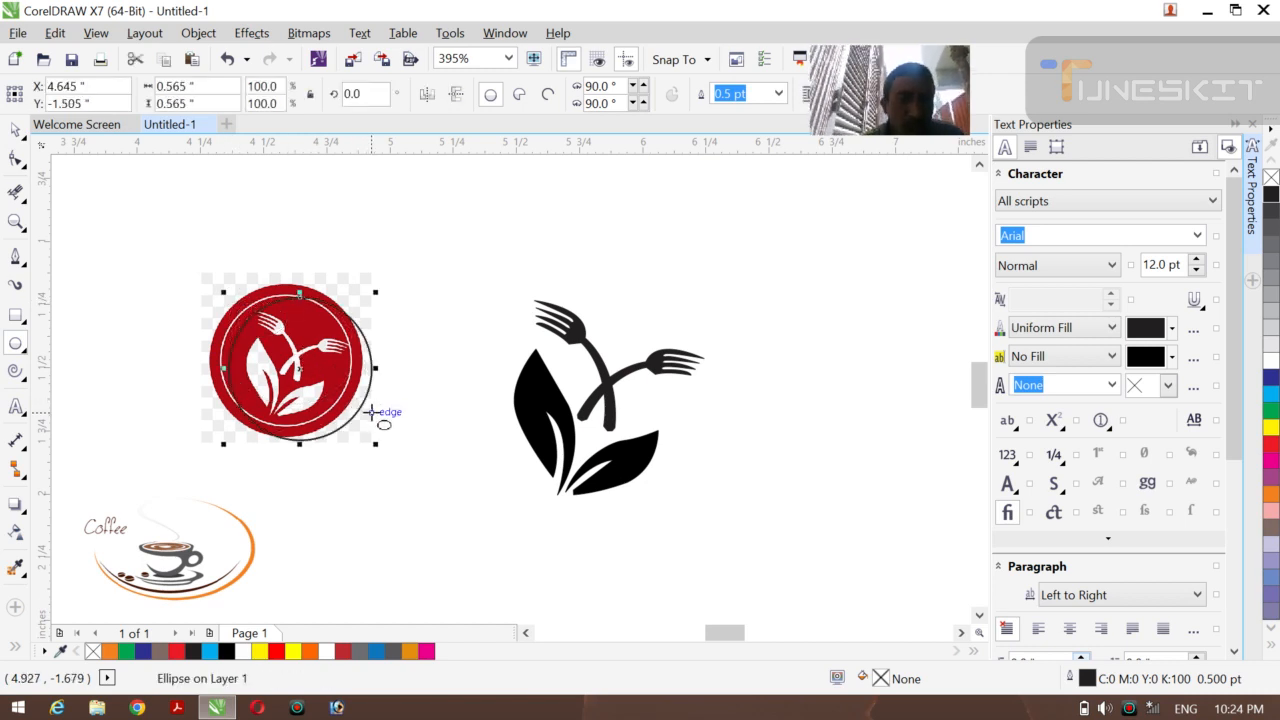
- Fit the circle around the reference logo's red disc at about 0.621 inch and move it beside the black fork-and-leaf artwork
left_click_drag(299, 368, 285, 355)
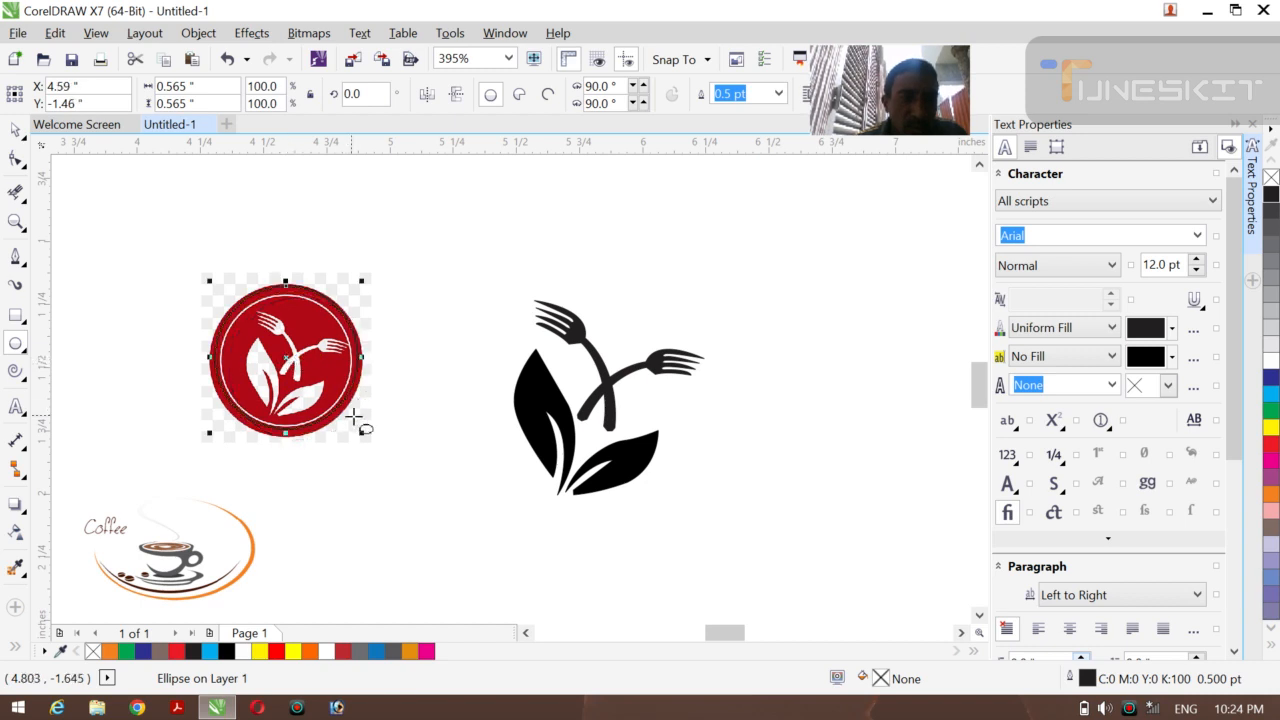
left_click_drag(362, 436, 367, 441)
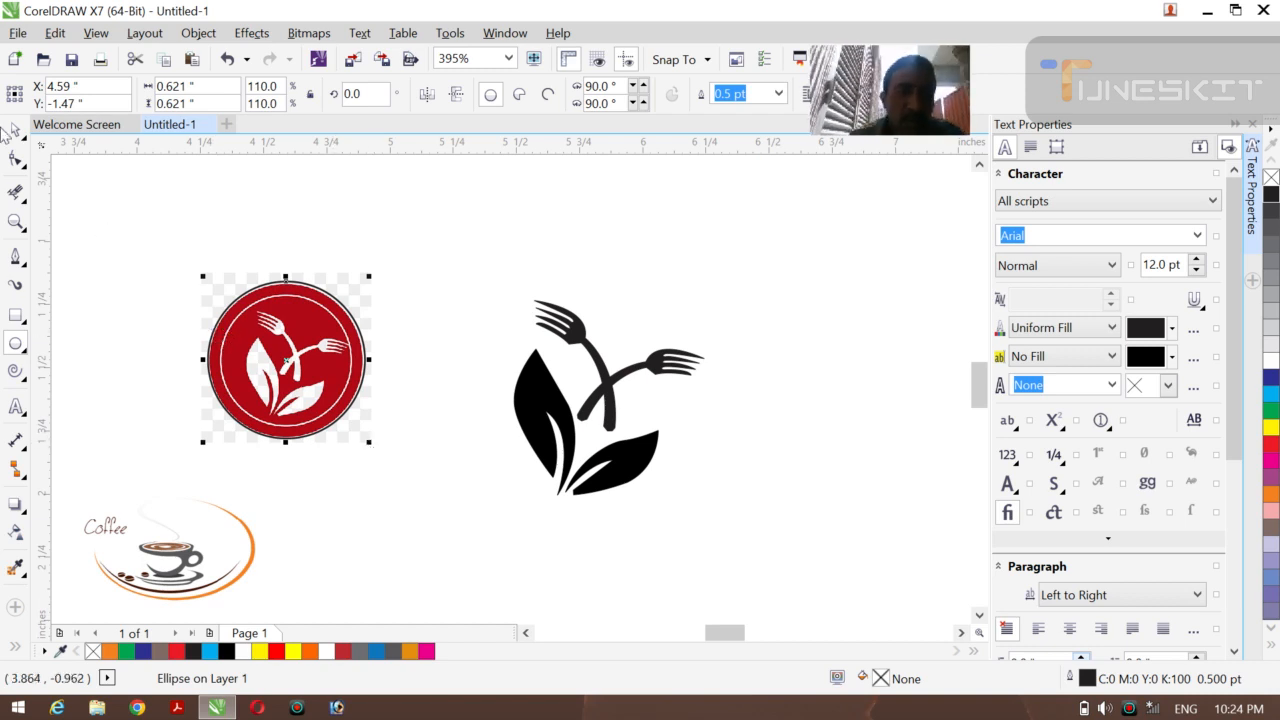
left_click(15, 130)
left_click(114, 229)
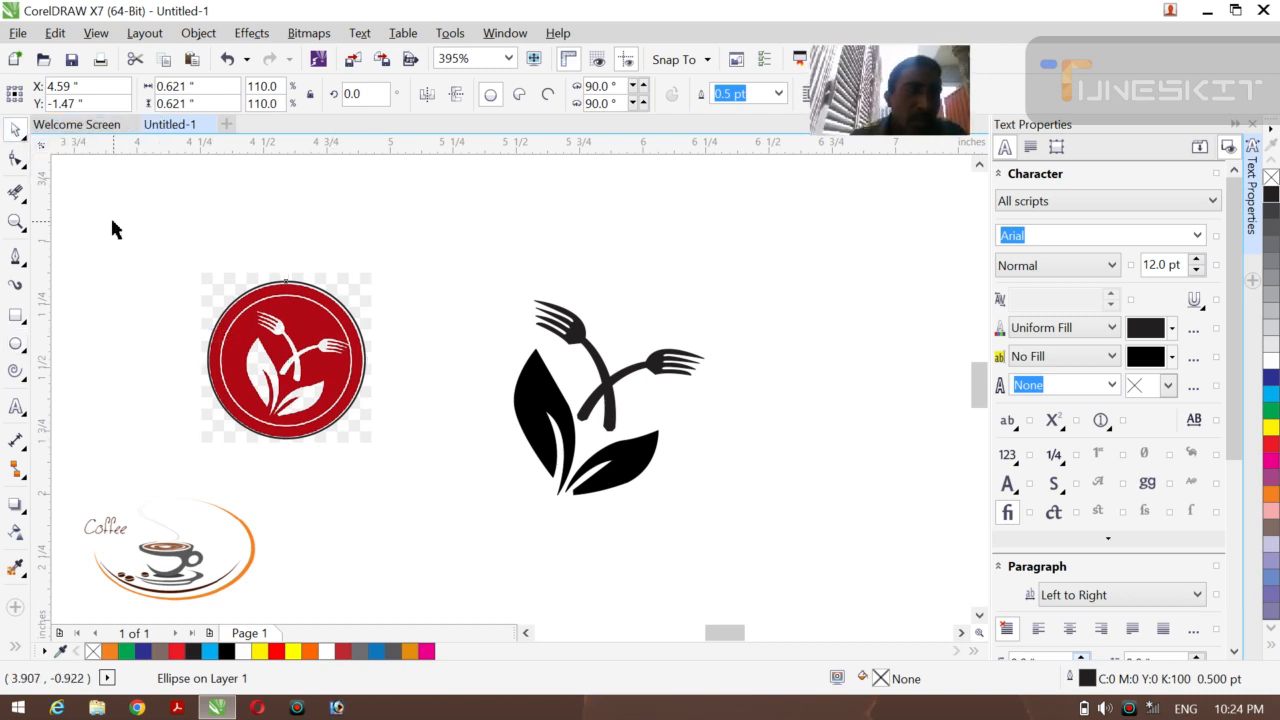
left_click(272, 363)
left_click_drag(272, 363, 803, 413)
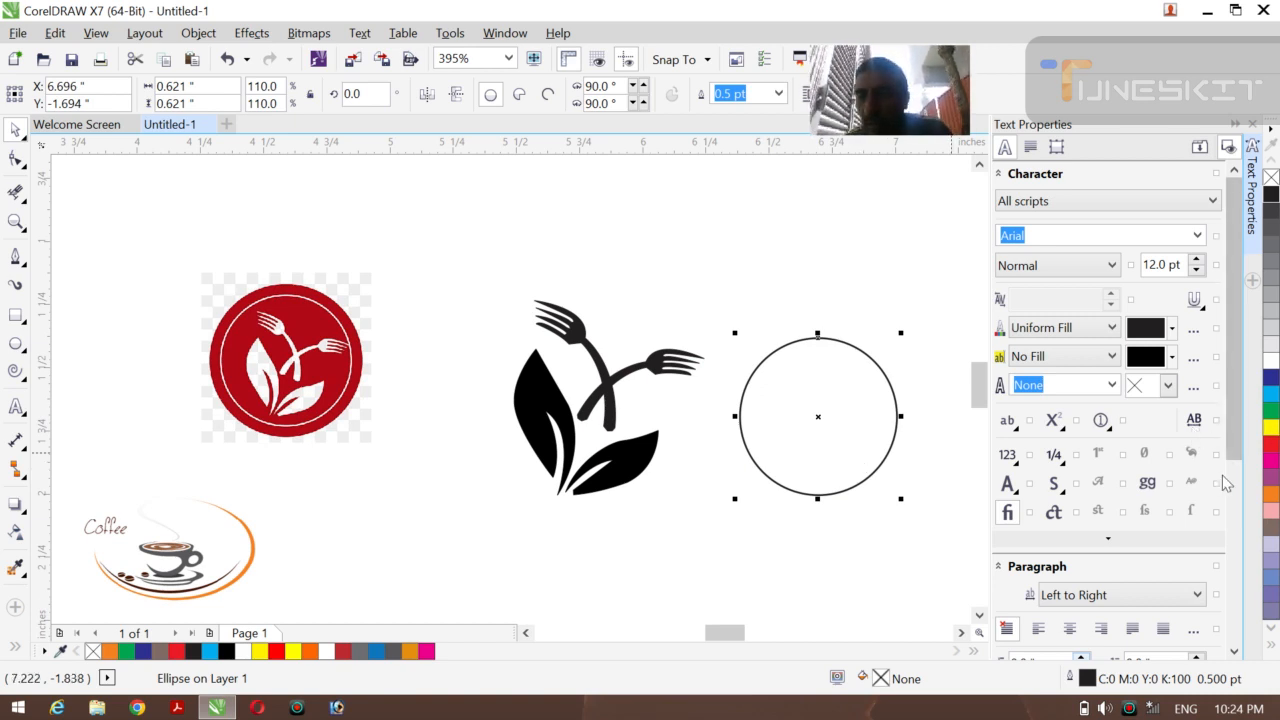
- Sample the red #B10916 from the reference logo and fill the empty circle with it
left_click(15, 568)
left_click(296, 338)
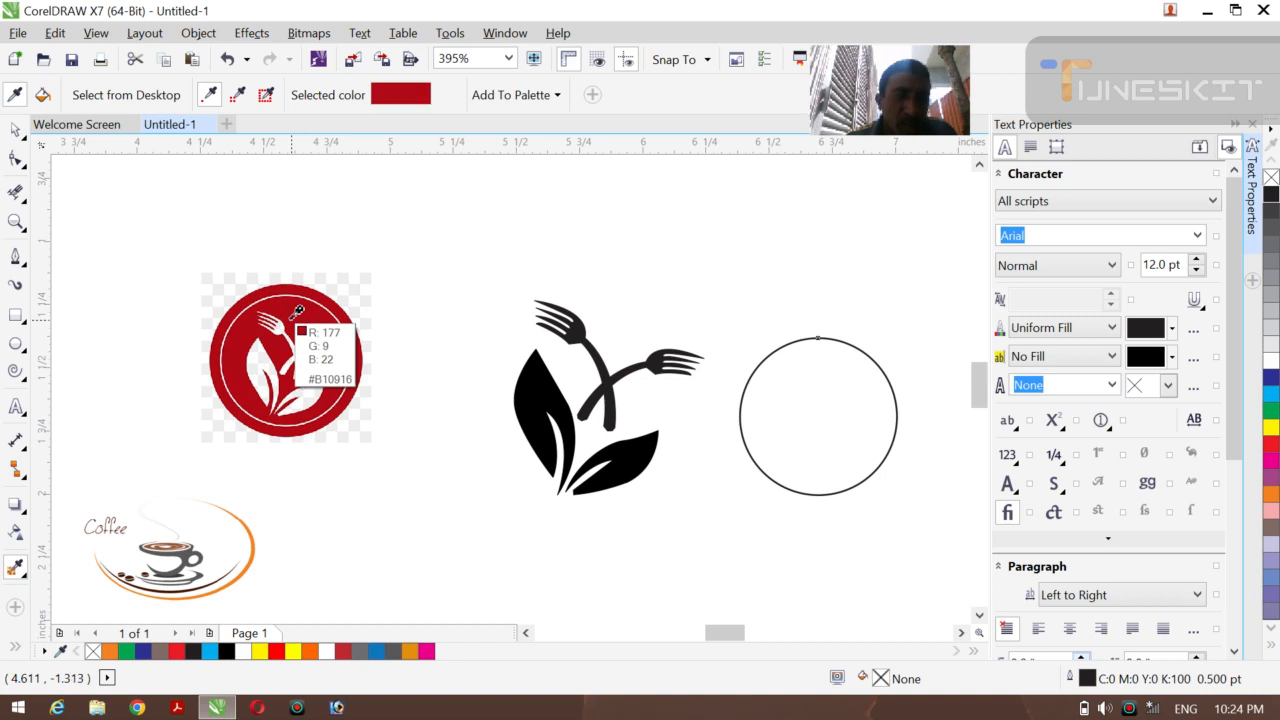
left_click(774, 369)
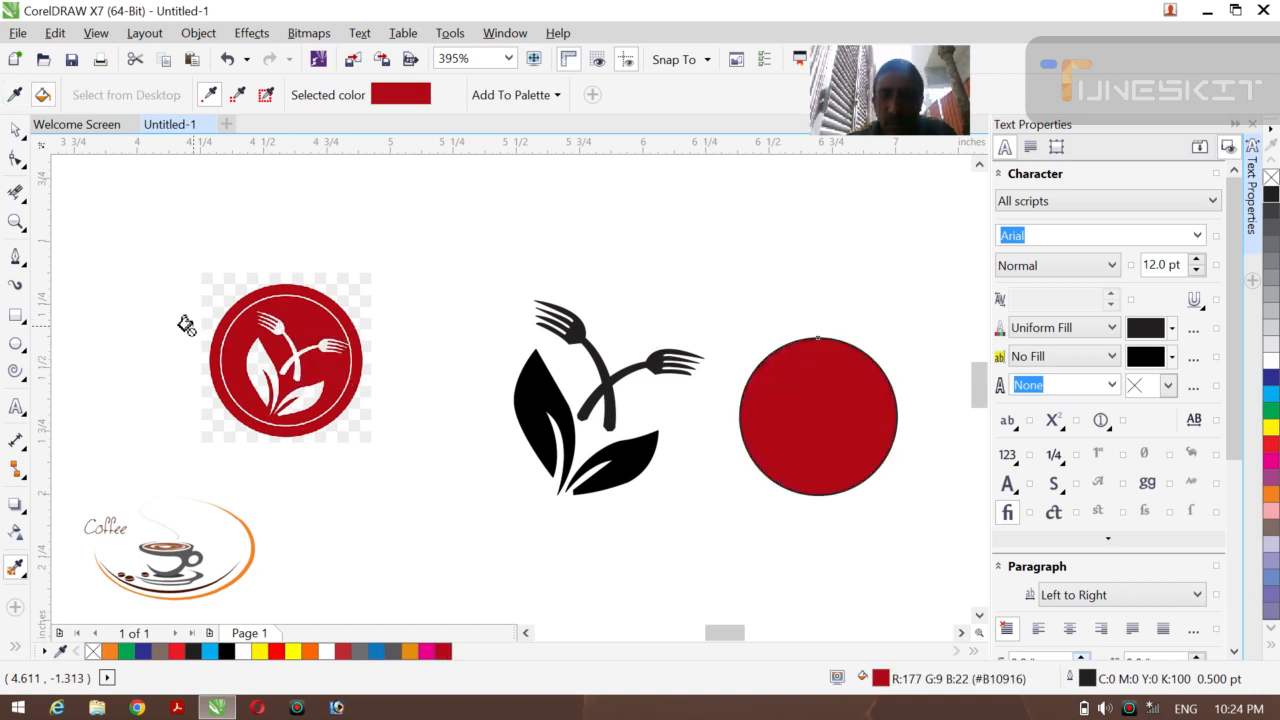
left_click(18, 133)
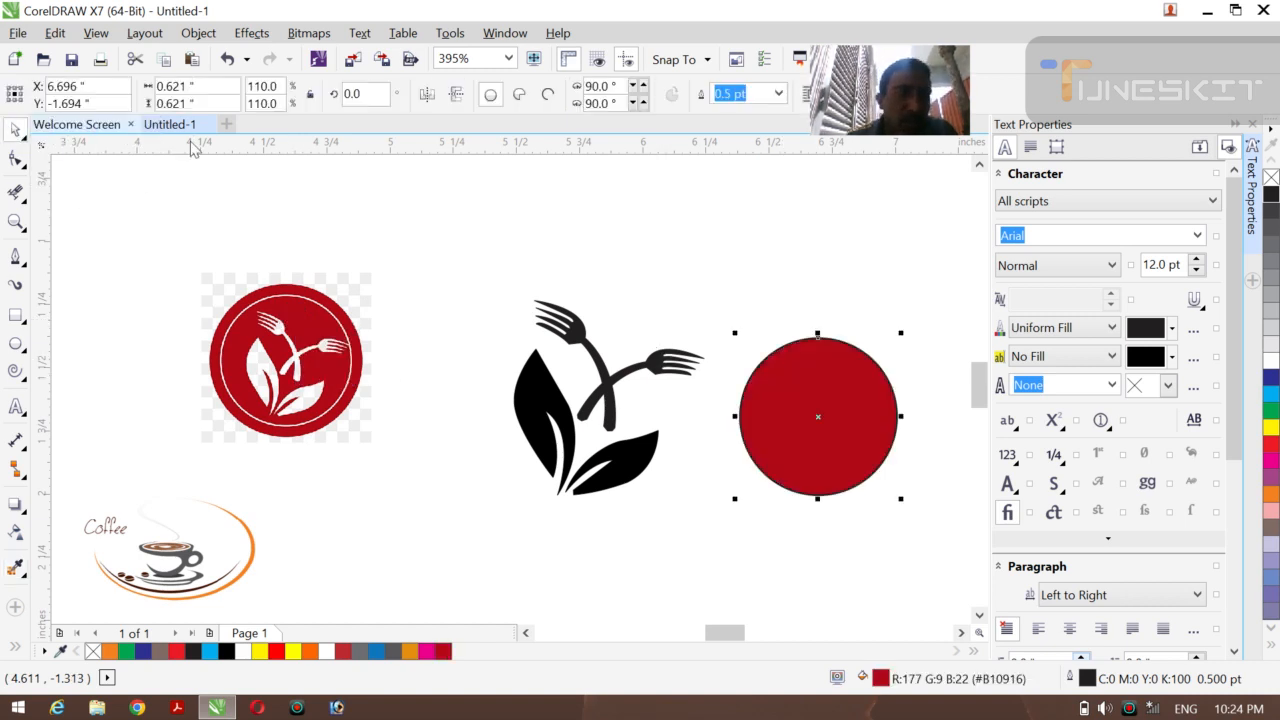
left_click(582, 238)
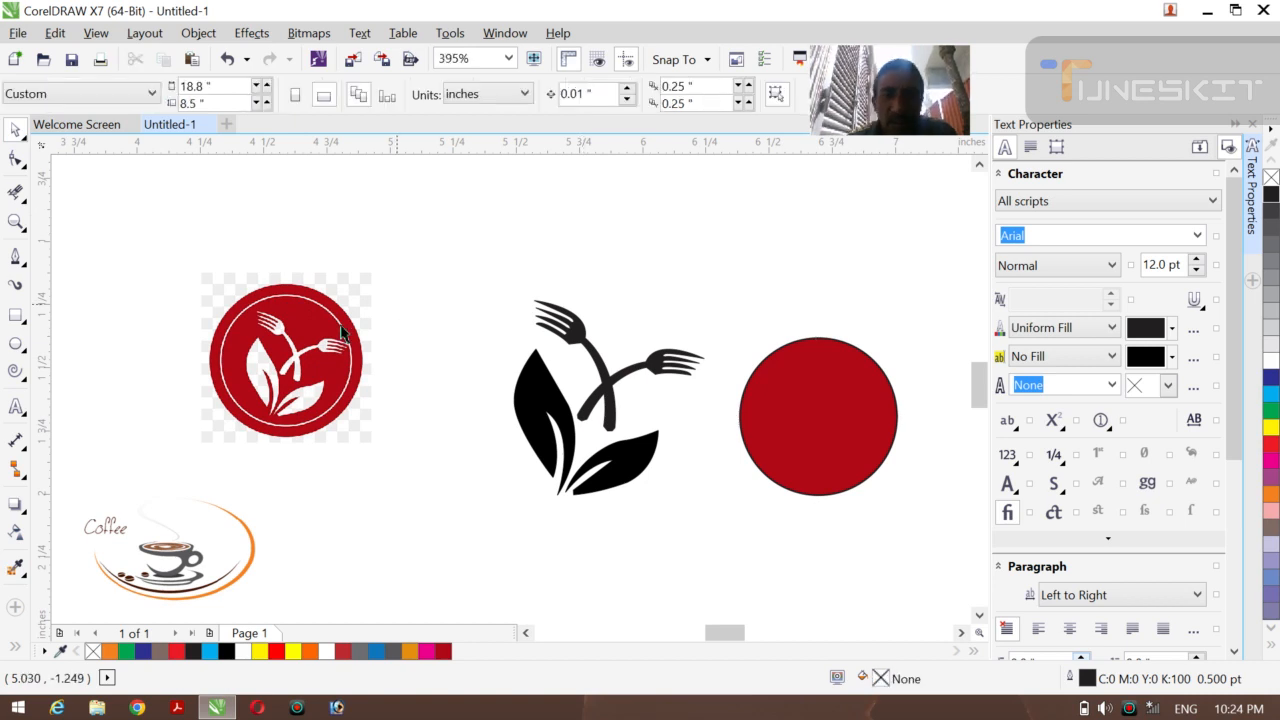
- Convert the red circle's outline to a separate object, keeping the ring and the disc concentric
left_click(772, 420)
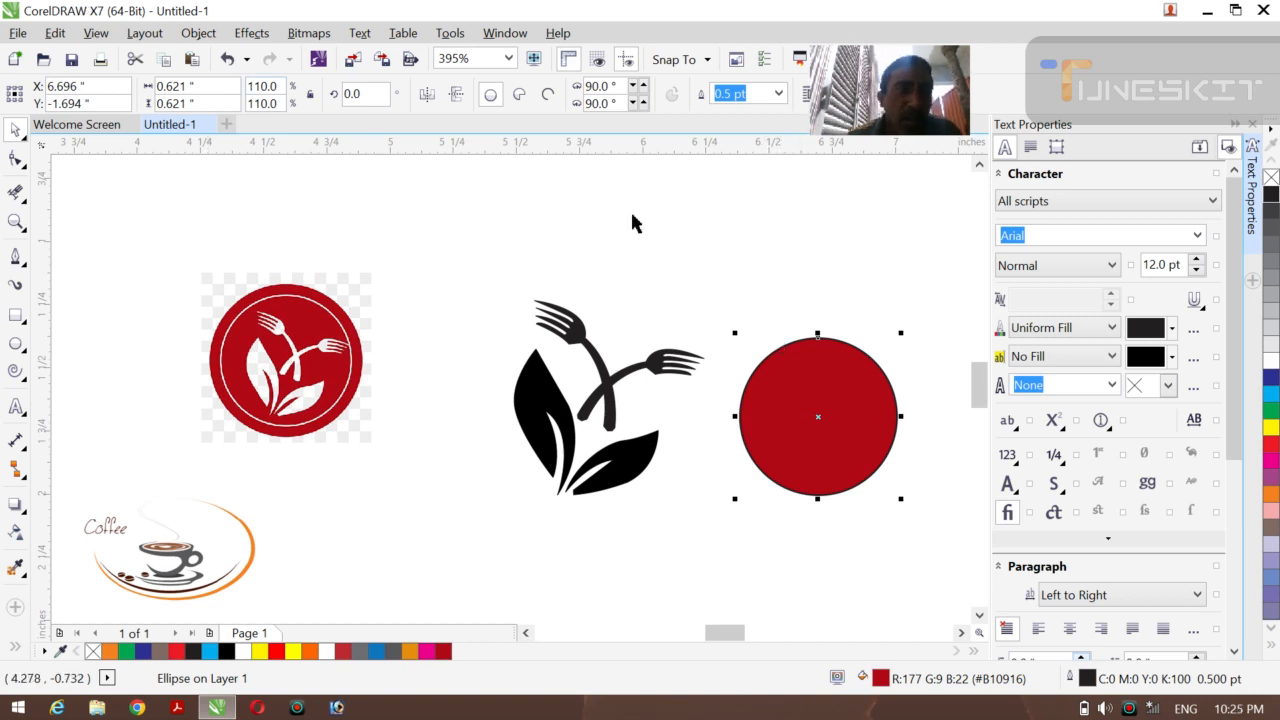
left_click(198, 33)
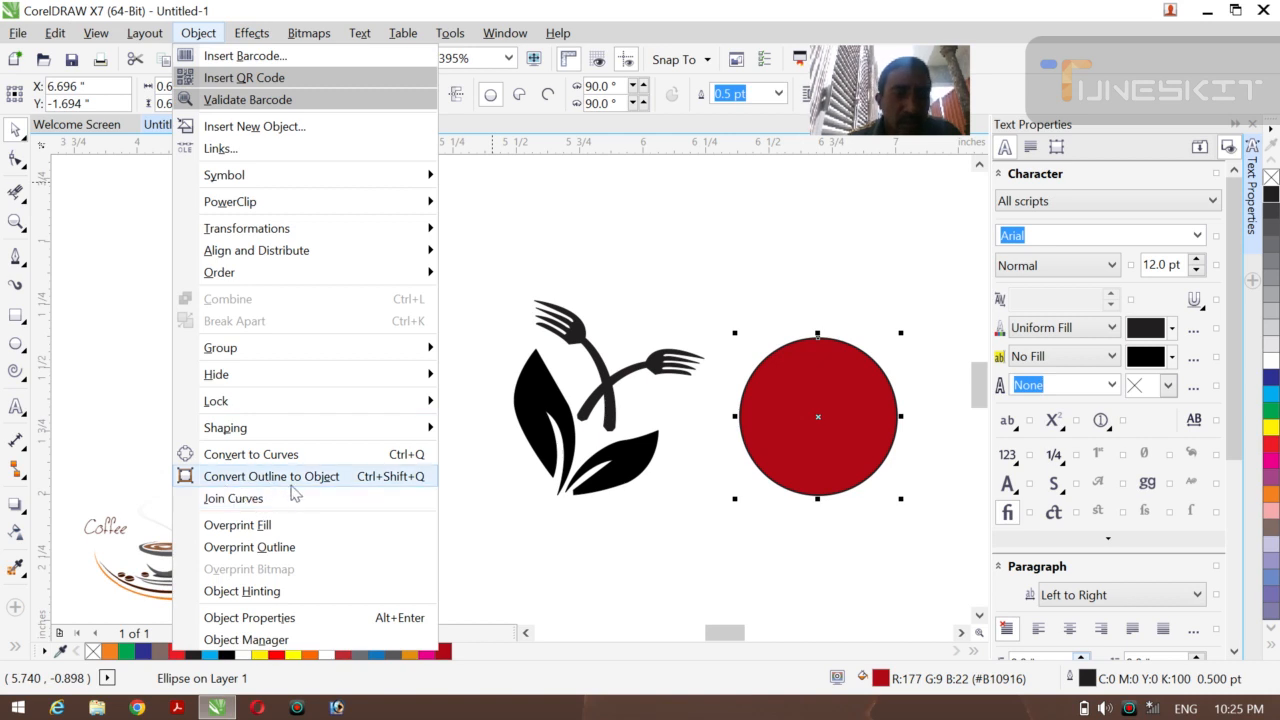
left_click(343, 477)
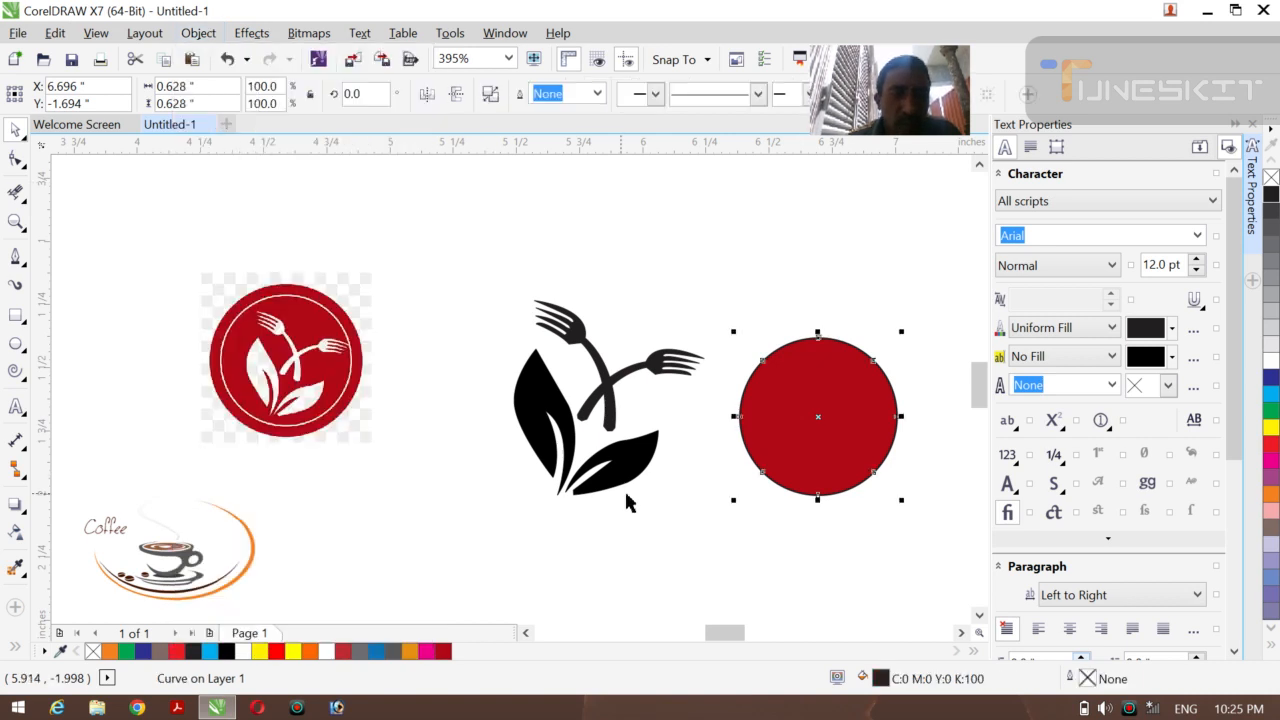
left_click(751, 551)
left_click_drag(804, 453, 773, 390)
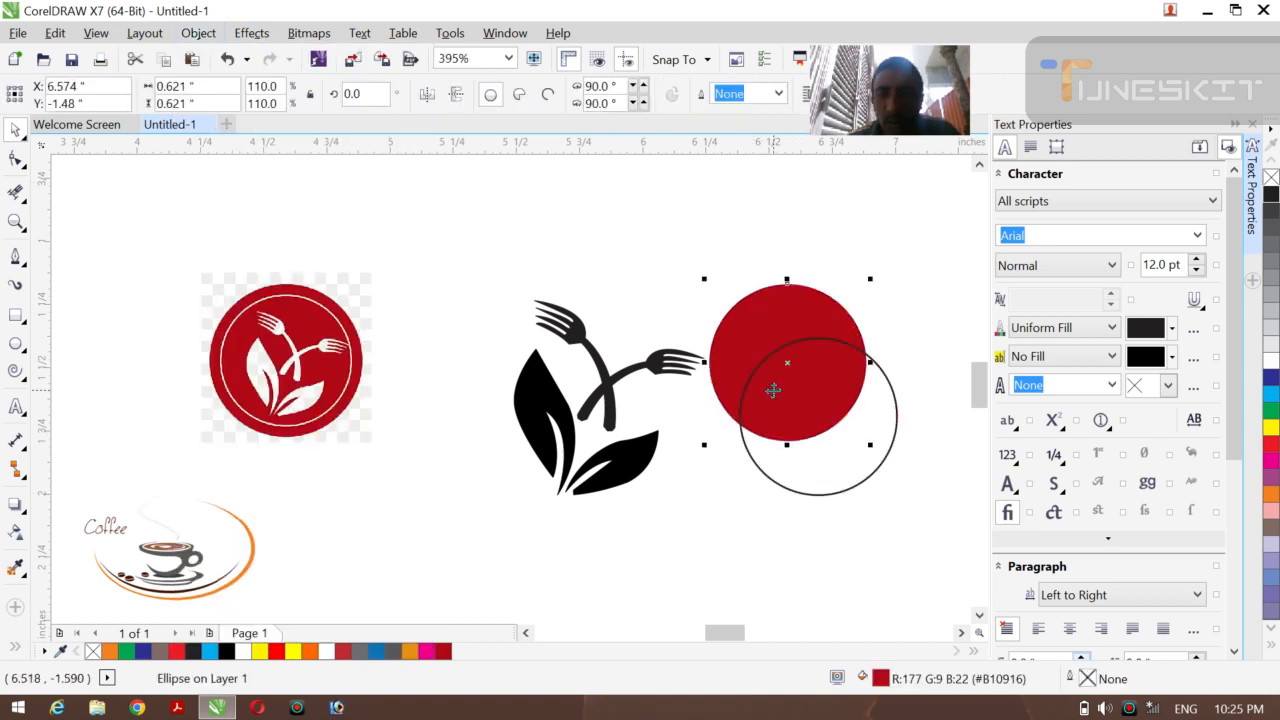
key("ctrl+z")
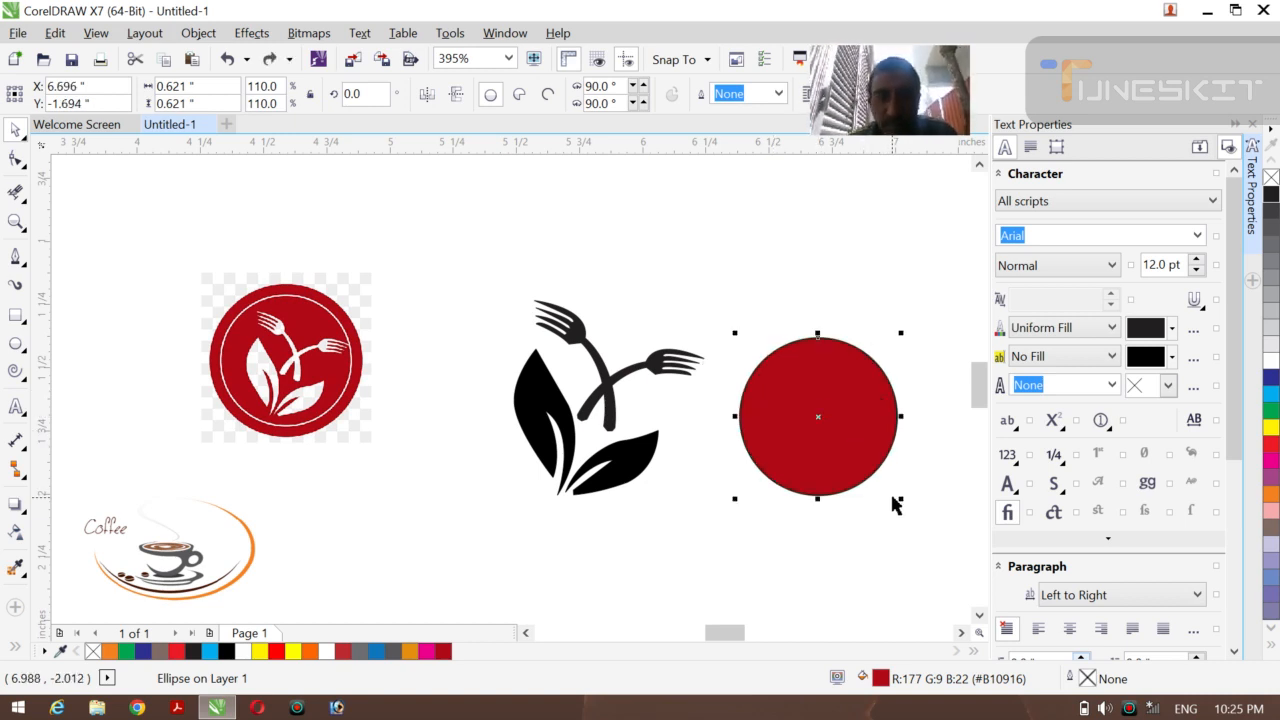
- Enlarge the red disc about its centre so it extends evenly beyond the dark ring
left_click_drag(900, 498, 912, 511)
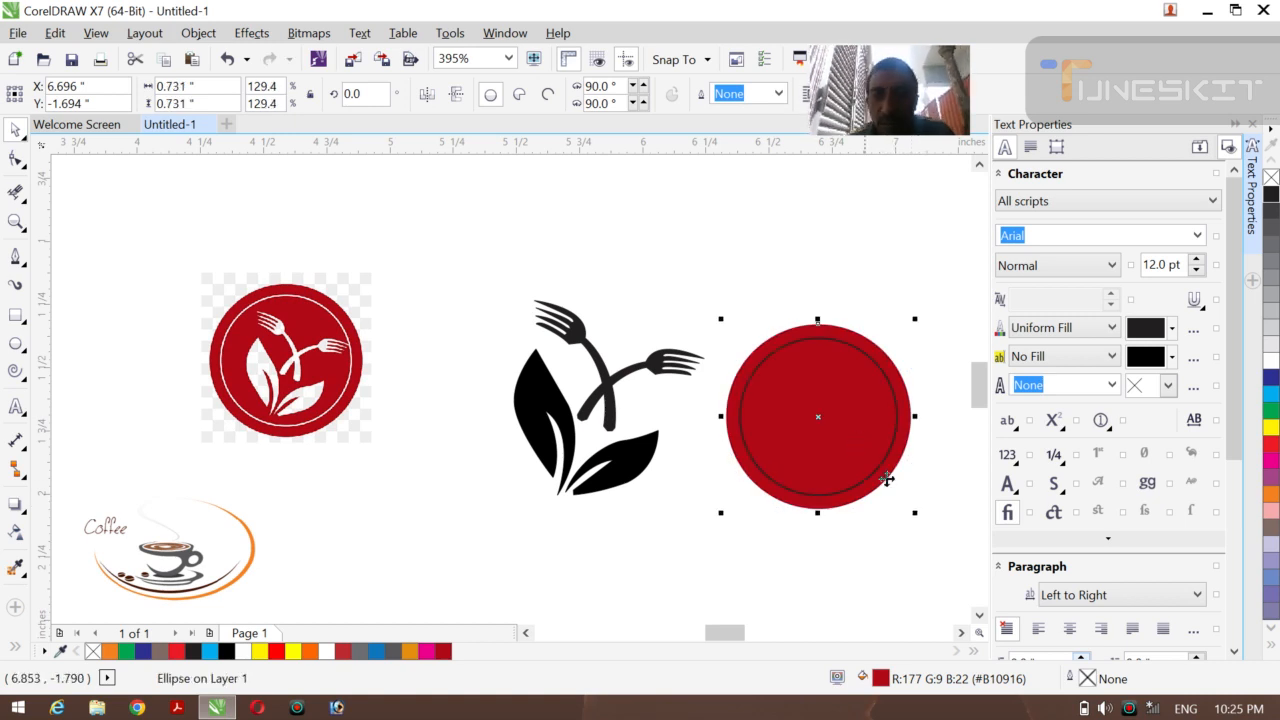
left_click_drag(914, 512, 918, 517)
left_click(754, 272)
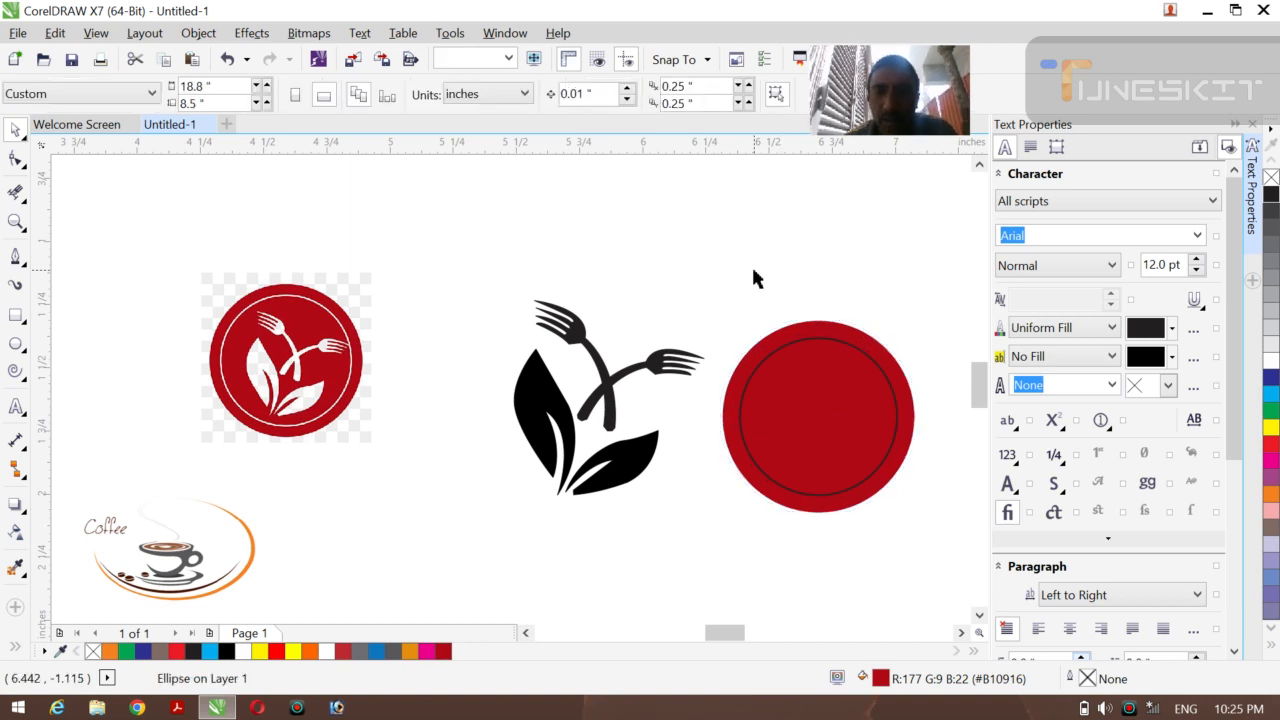
- Recolour the dark ring inside the red disc to white
left_click(790, 345)
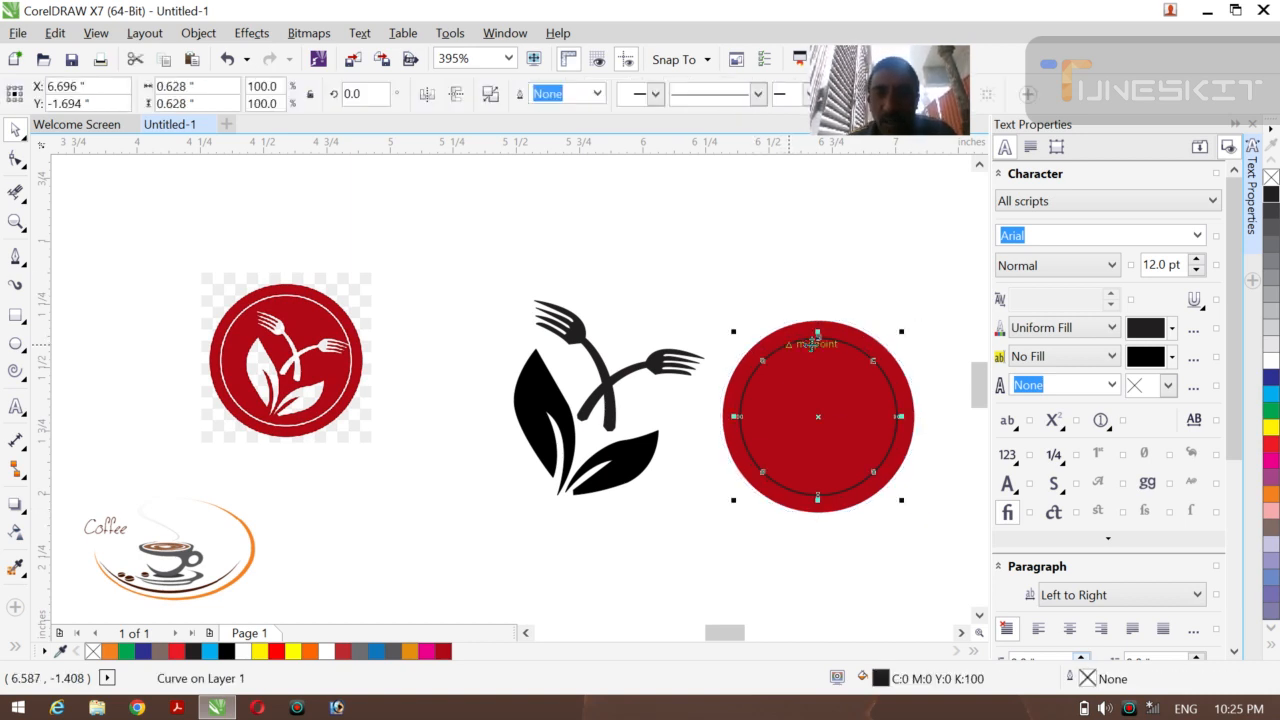
right_click(1272, 365)
left_click(640, 278)
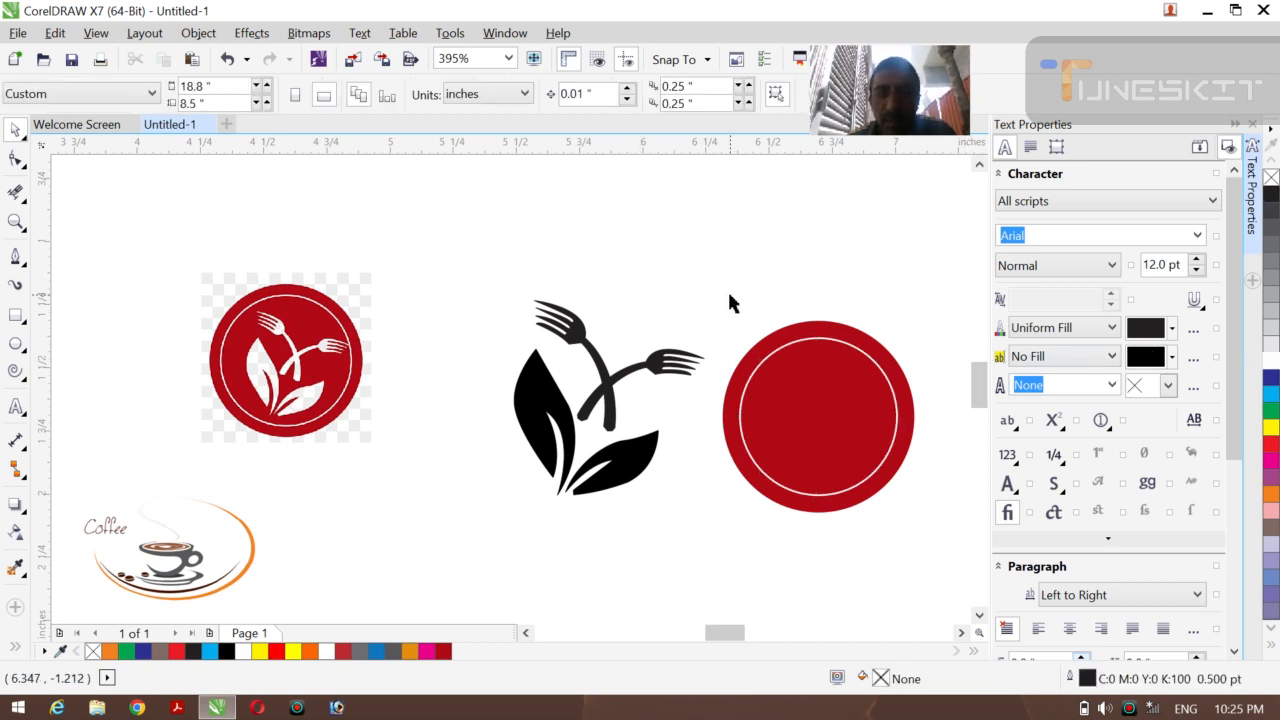
- Scale the red disc and white ring together to about 1.1 inches and group them beside the fork-and-leaf artwork
left_click_drag(672, 280, 946, 560)
left_click_drag(916, 517, 857, 491)
left_click_drag(817, 427, 817, 419)
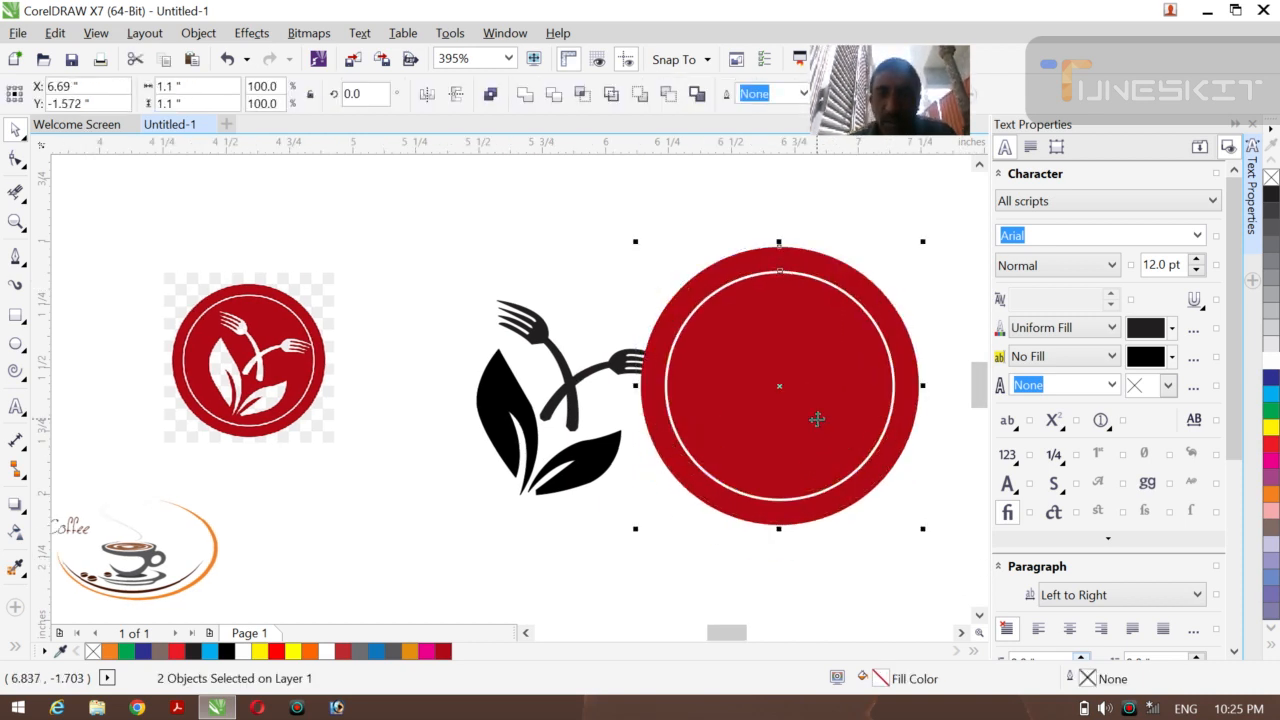
key("ctrl+g")
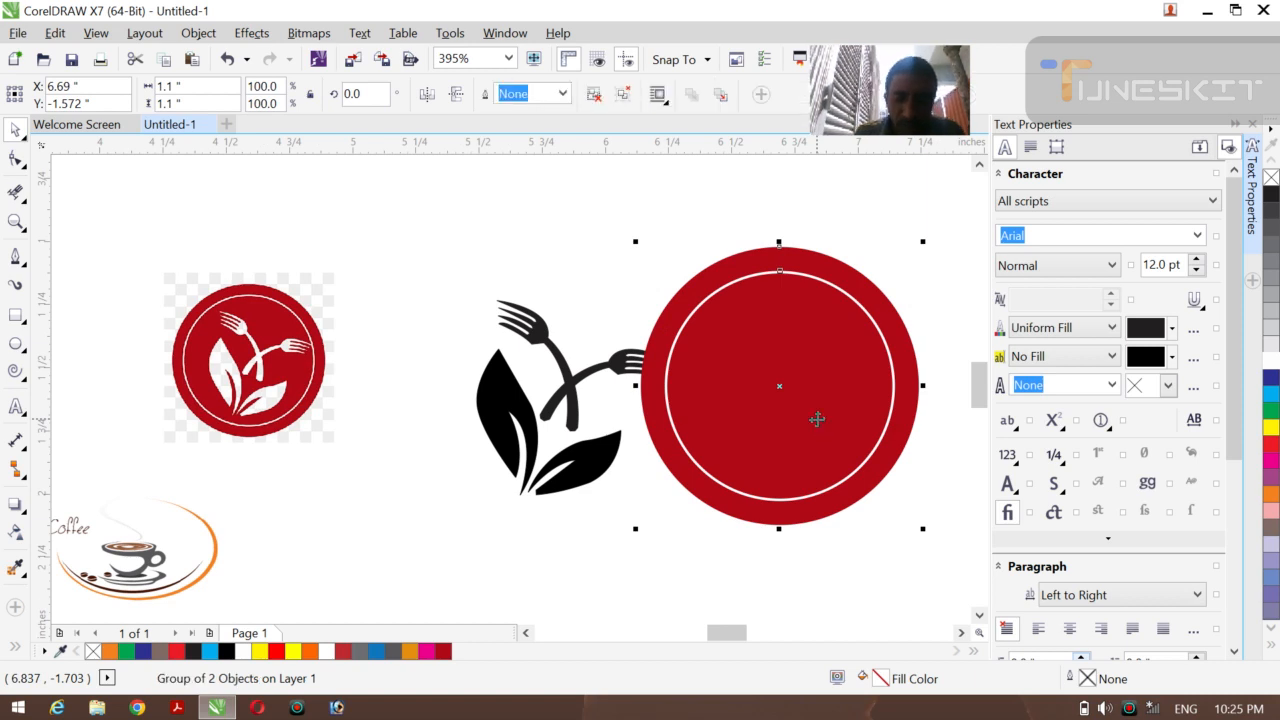
left_click_drag(811, 416, 831, 392)
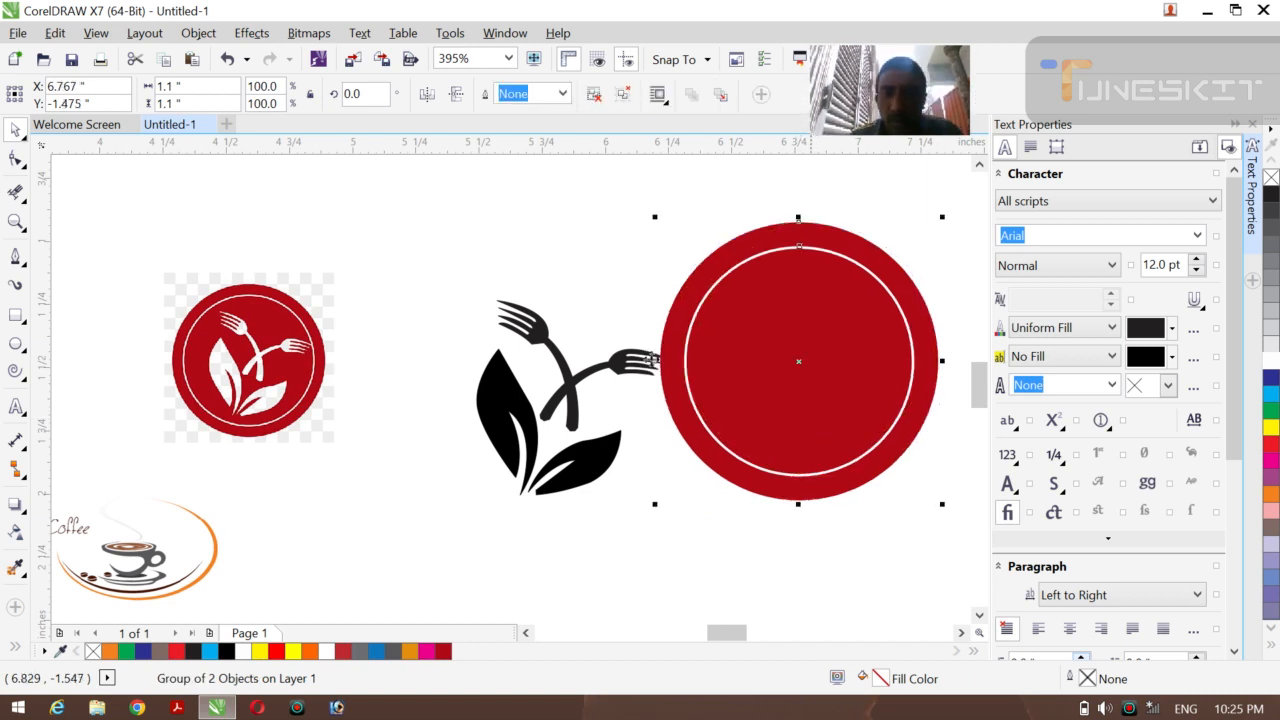
- Move all the fork and leaf pieces together onto the middle of the red disc
left_click(555, 383)
left_click(556, 380)
left_click_drag(393, 263, 684, 552)
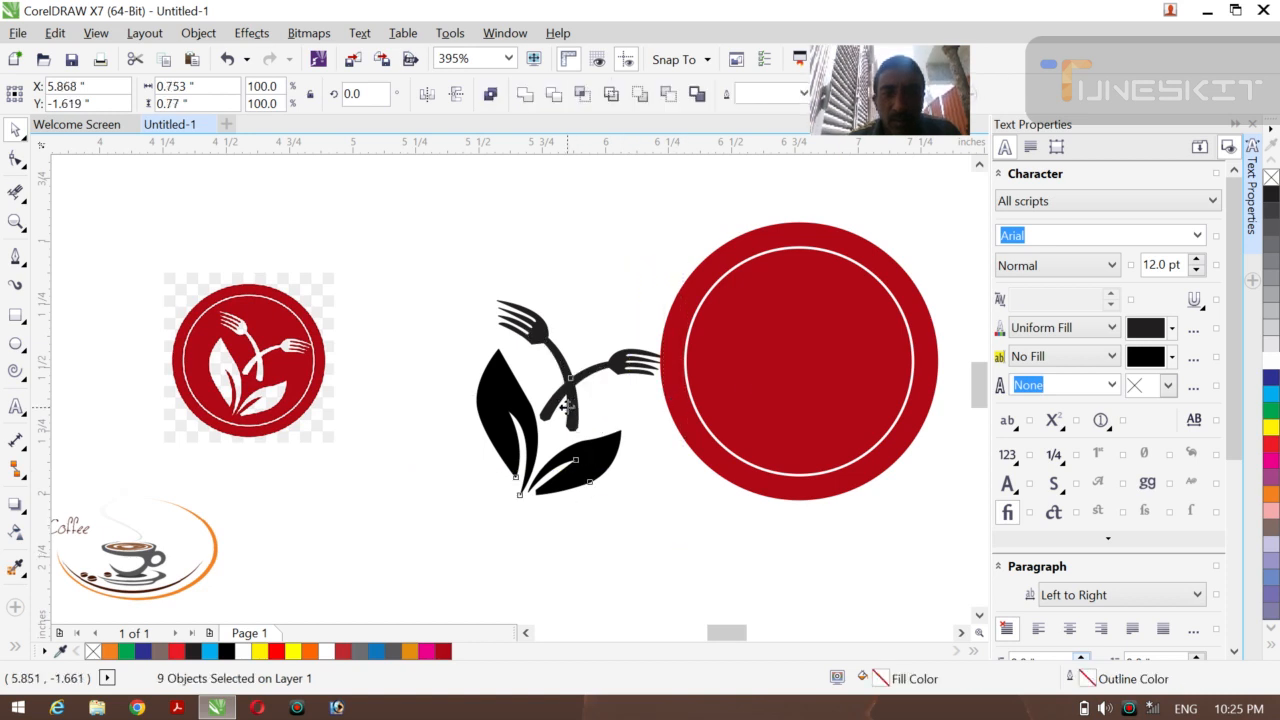
left_click_drag(572, 411, 829, 406)
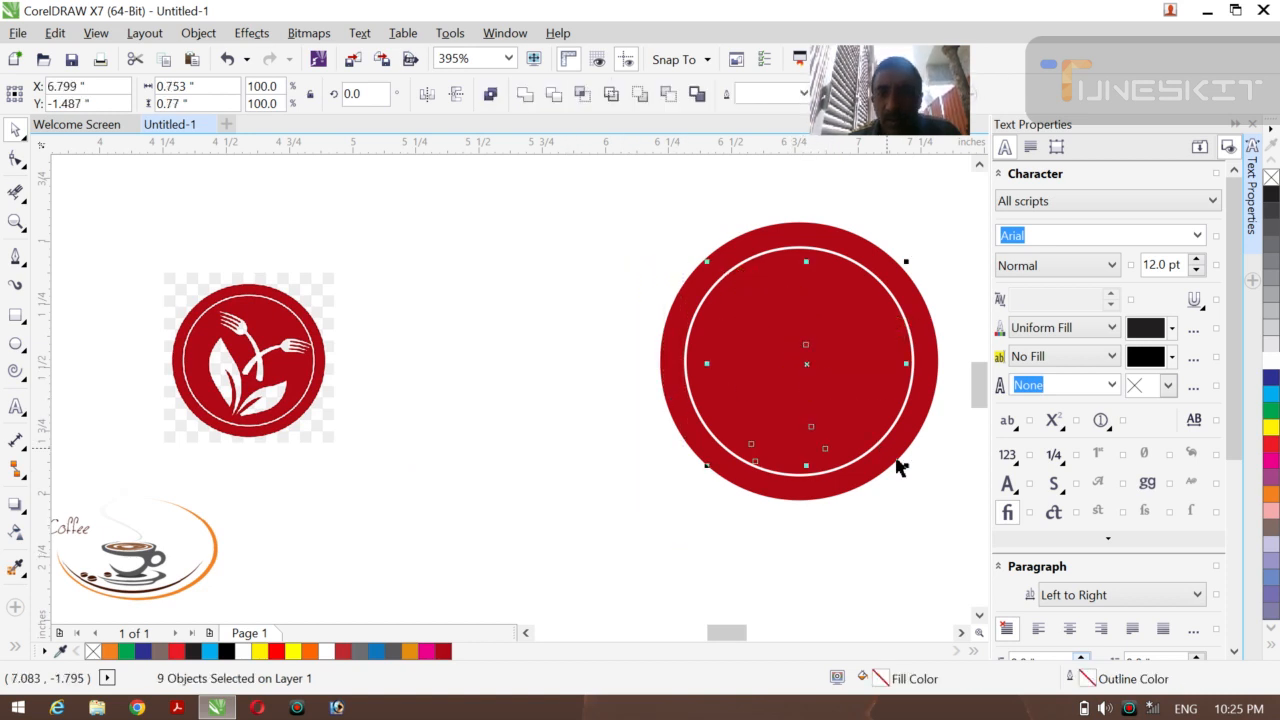
- Group the fork and leaf pieces in front of the disc and scale them to about 0.714 by 0.731 inch
left_click_drag(906, 467, 885, 458)
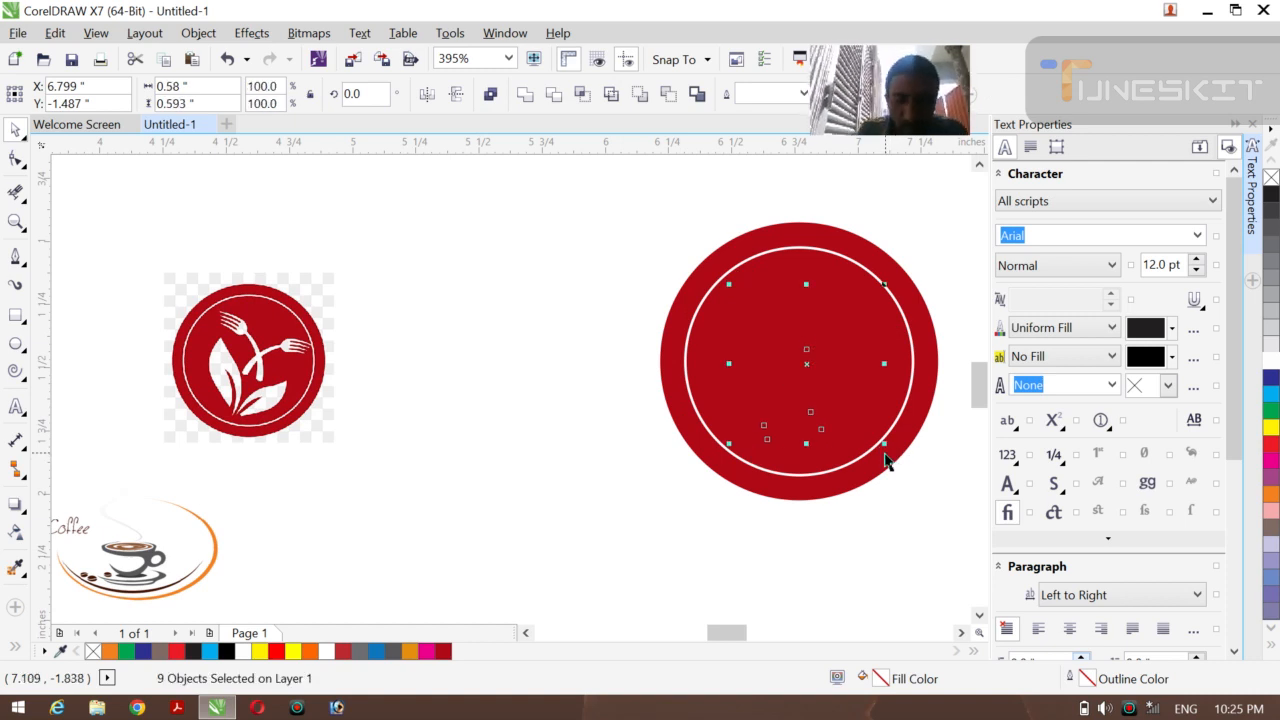
key("ctrl+g")
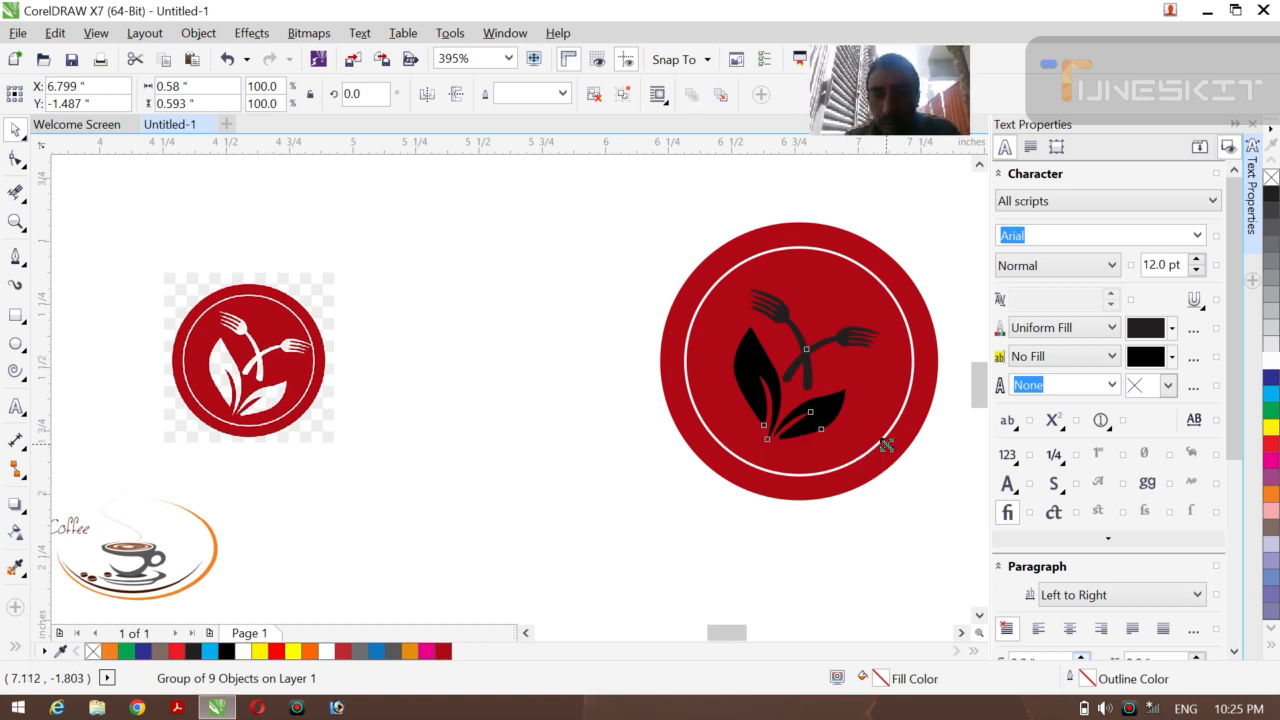
left_click_drag(886, 445, 904, 462)
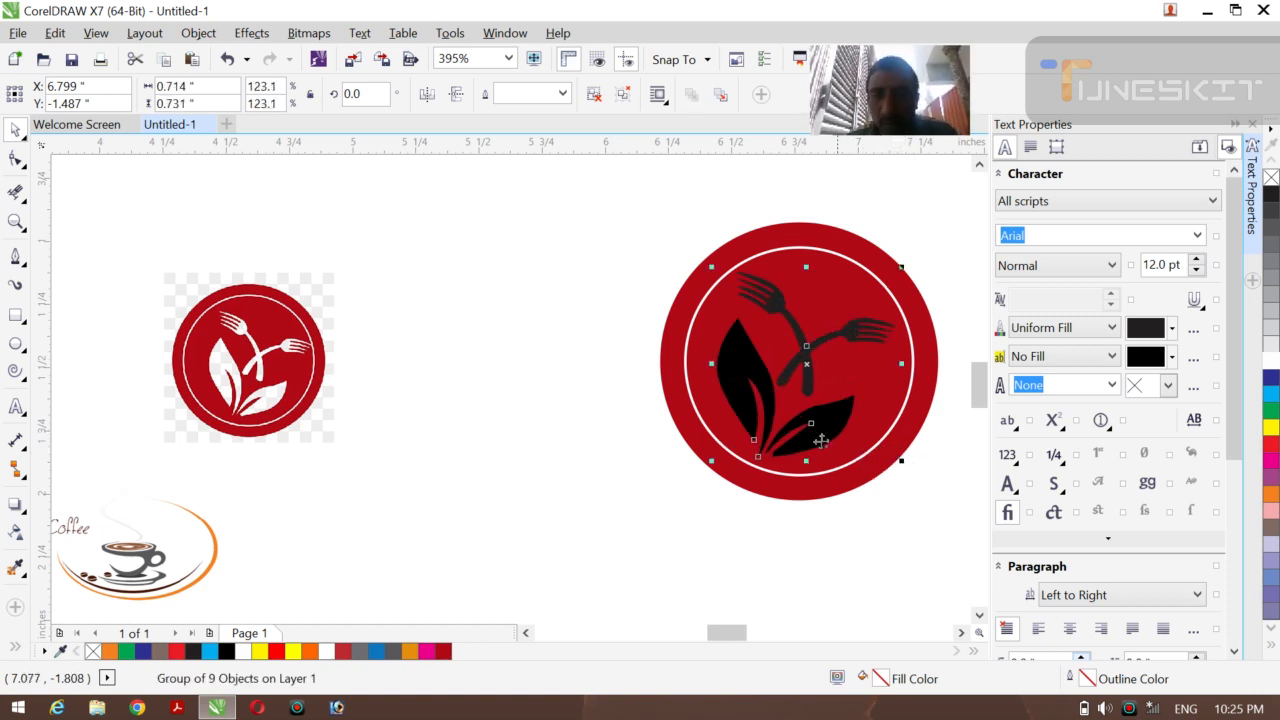
left_click(668, 205)
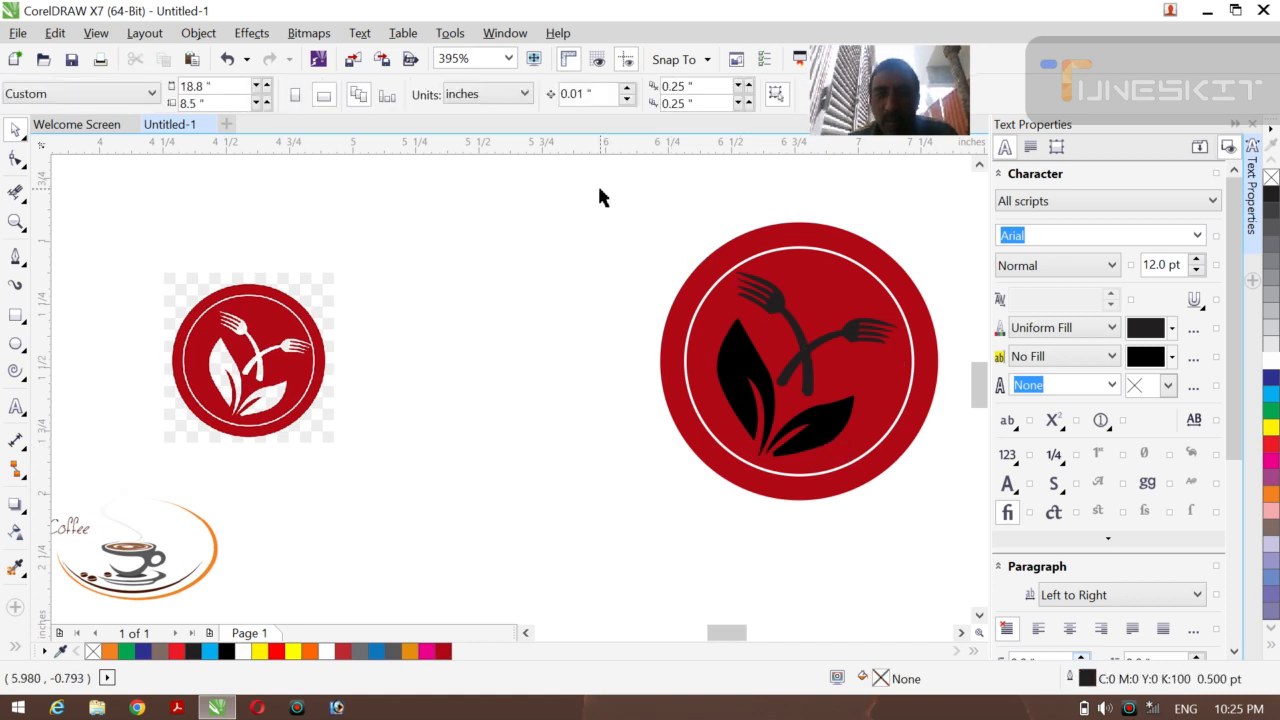
- Move the whole badge, disc and artwork together, closer to the reference logo
left_click_drag(600, 188, 957, 532)
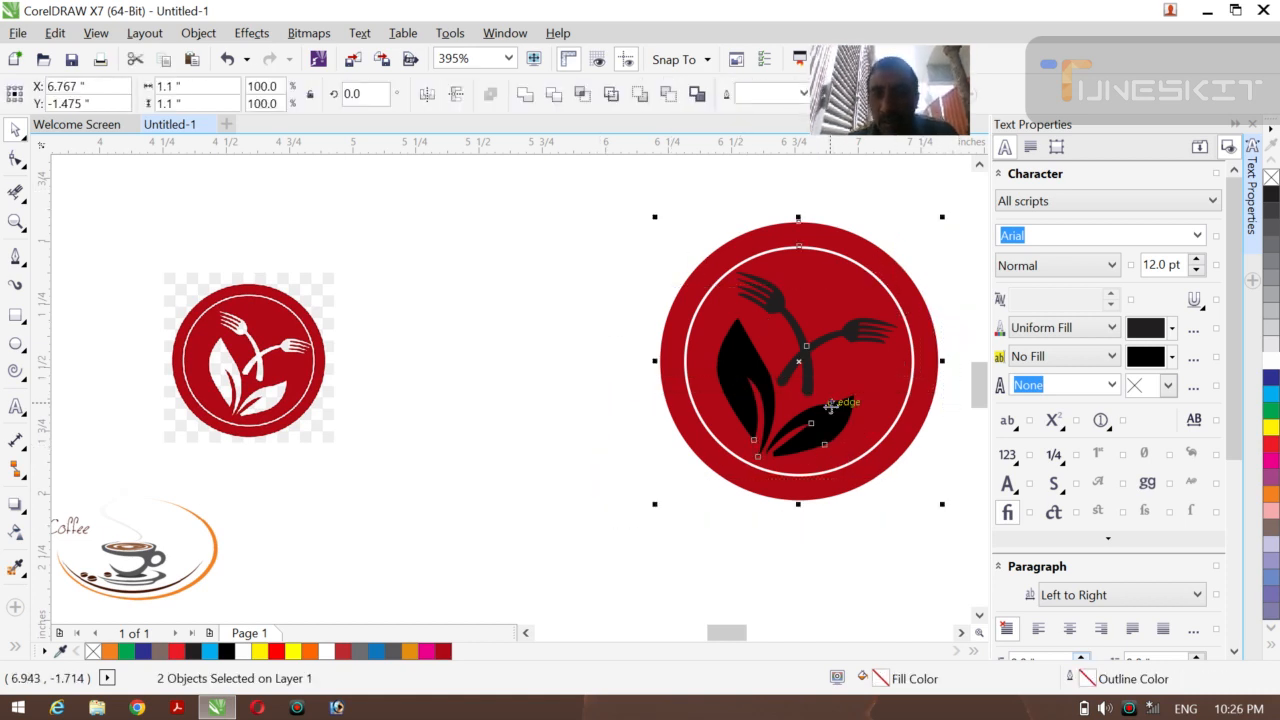
left_click_drag(739, 405, 542, 420)
left_click(820, 401)
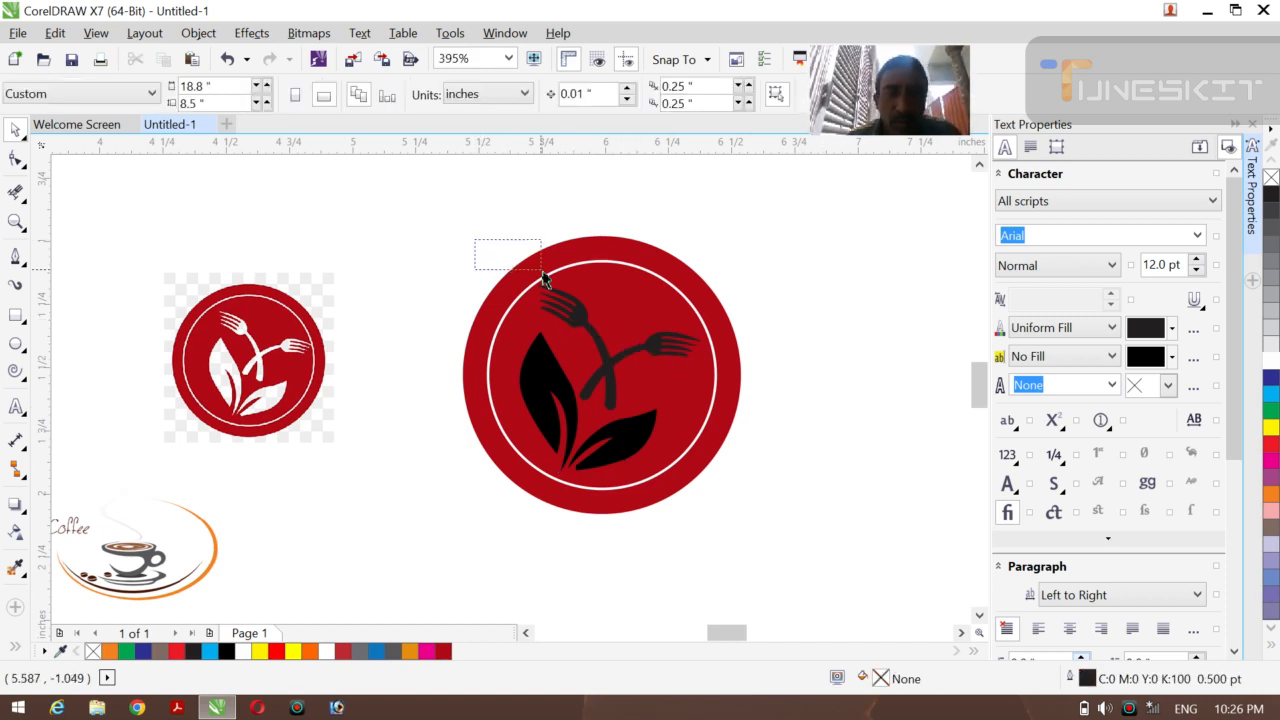
- Nudge the fork-and-leaf group slightly to the right inside the white ring
left_click_drag(471, 272, 706, 490)
key("Right")
key("Right")
key("Right")
key("Right")
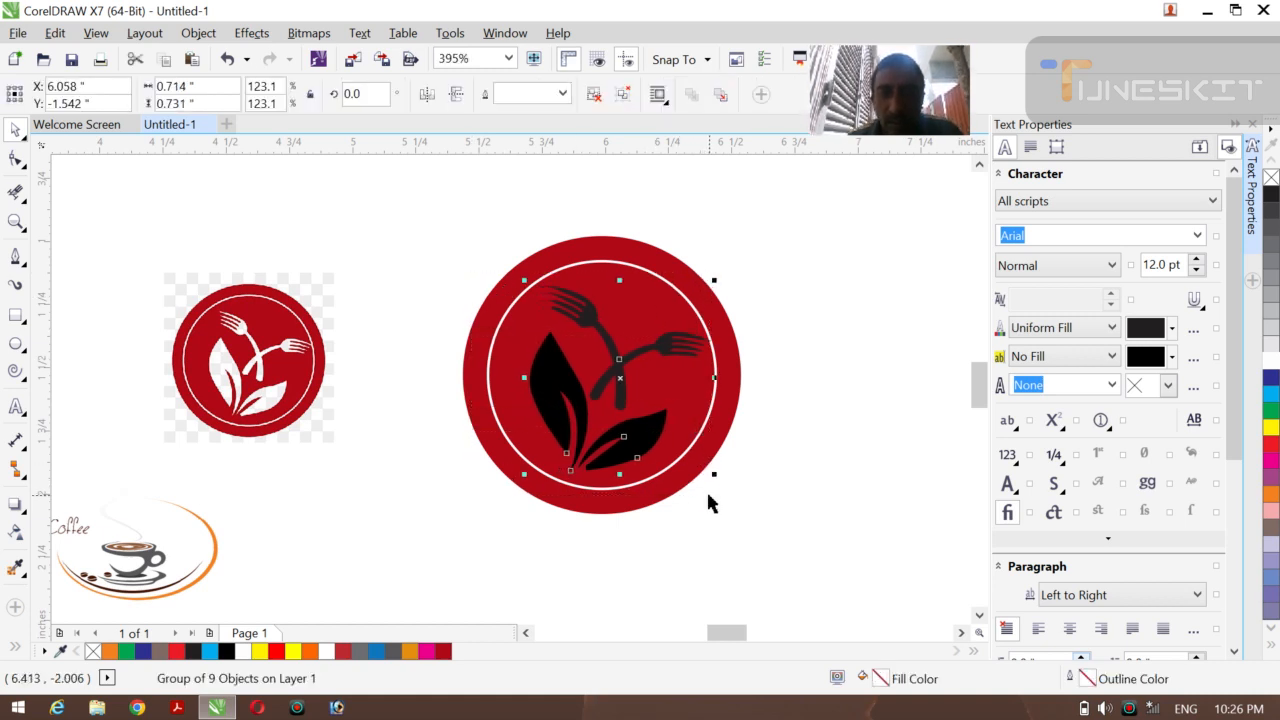
key("Left")
key("Escape")
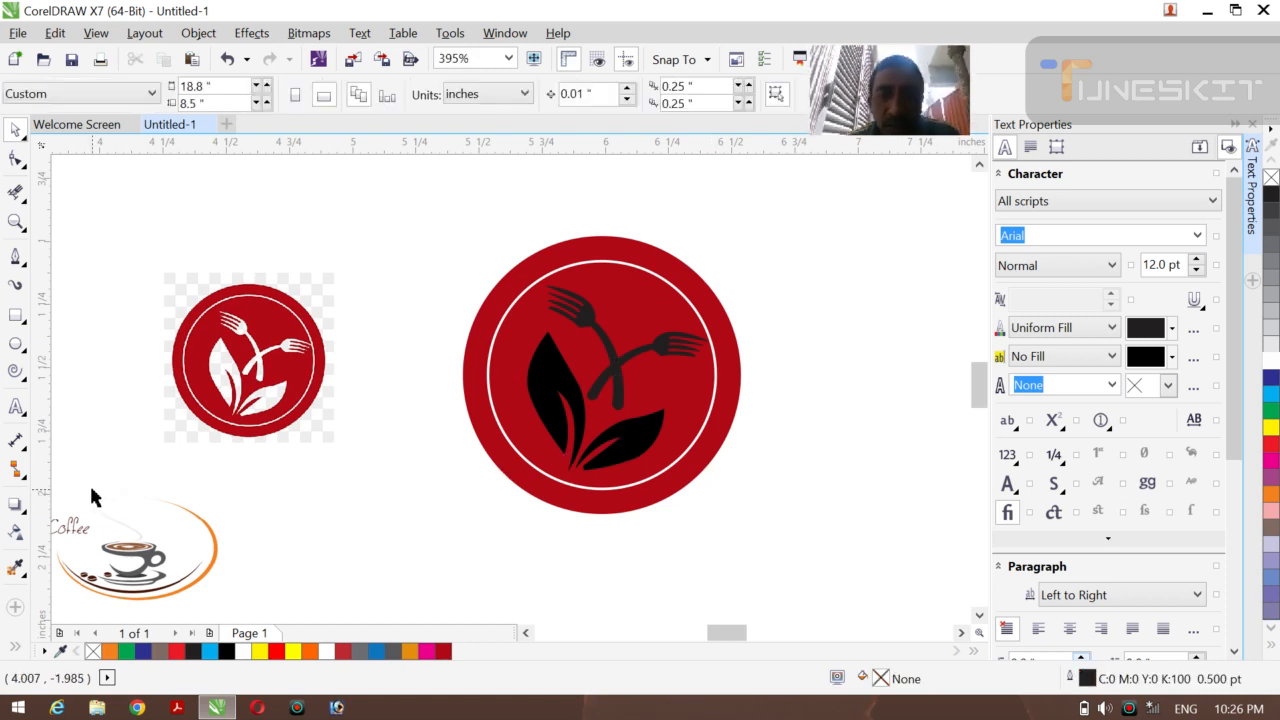
- Create Smart Fill shapes over the two leaves and the crossed forks and color them white
left_click(15, 650)
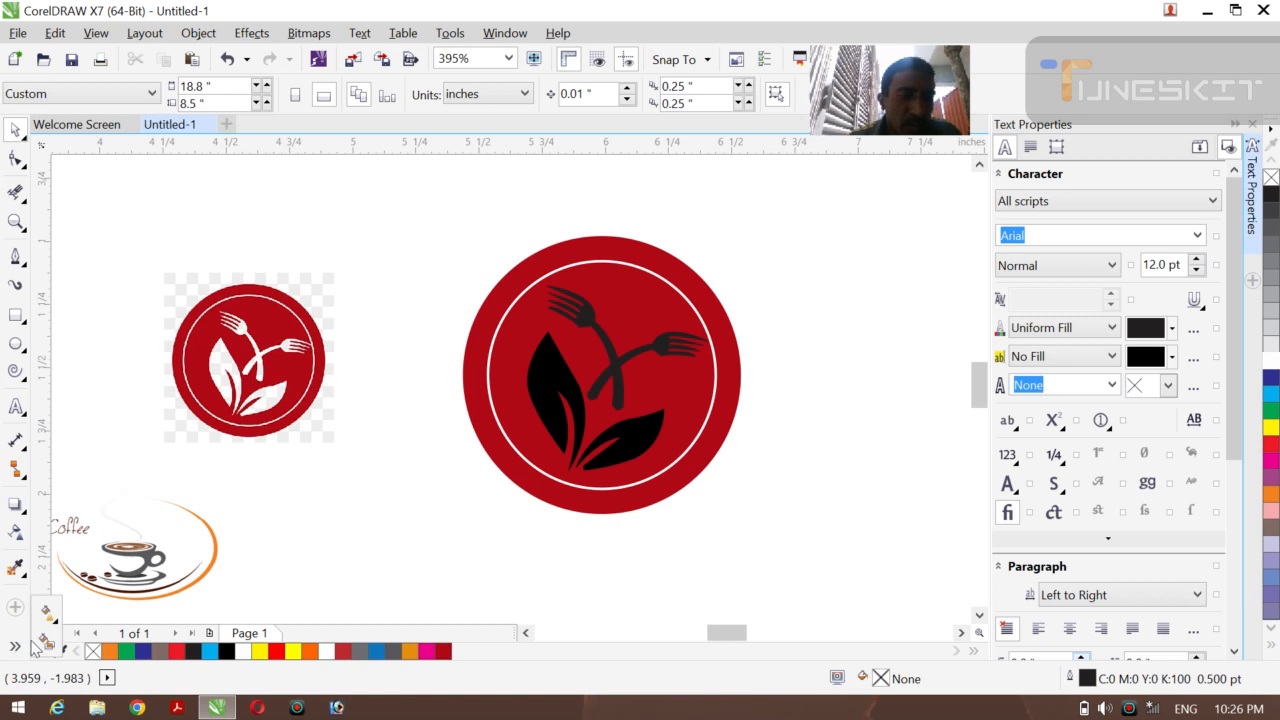
left_click(46, 640)
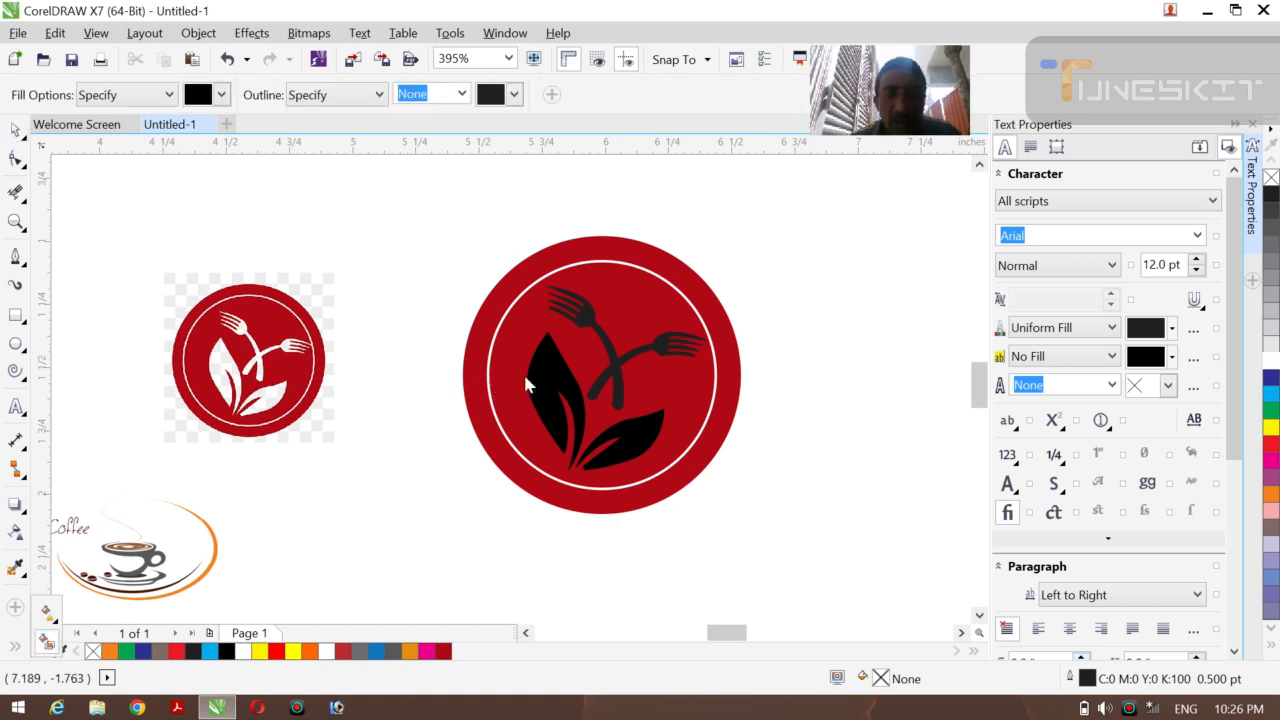
left_click(550, 375)
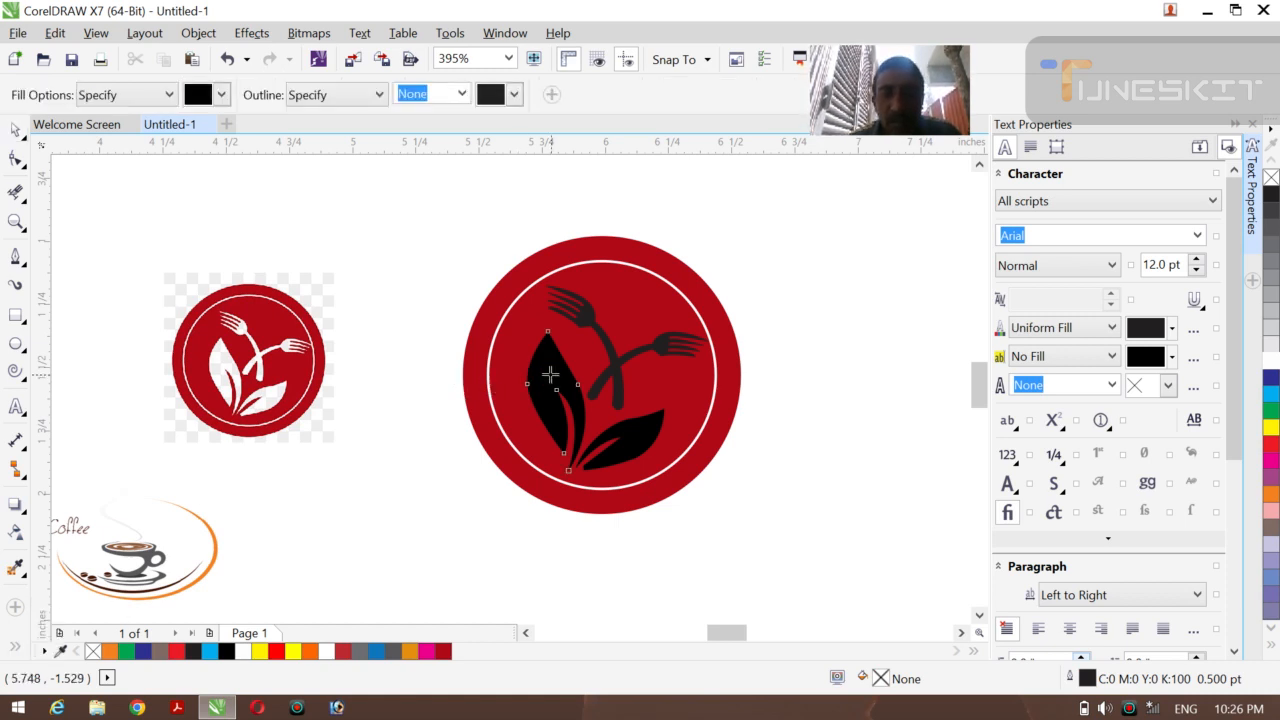
left_click(1272, 362)
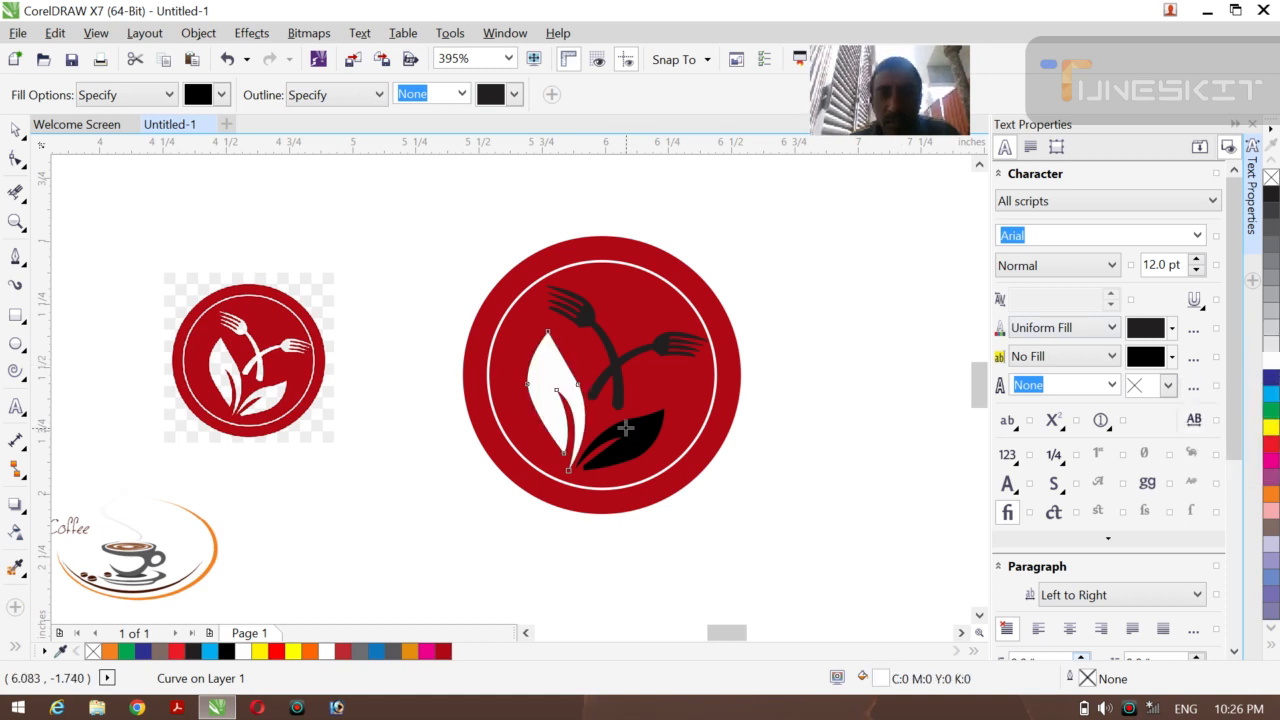
left_click(578, 465)
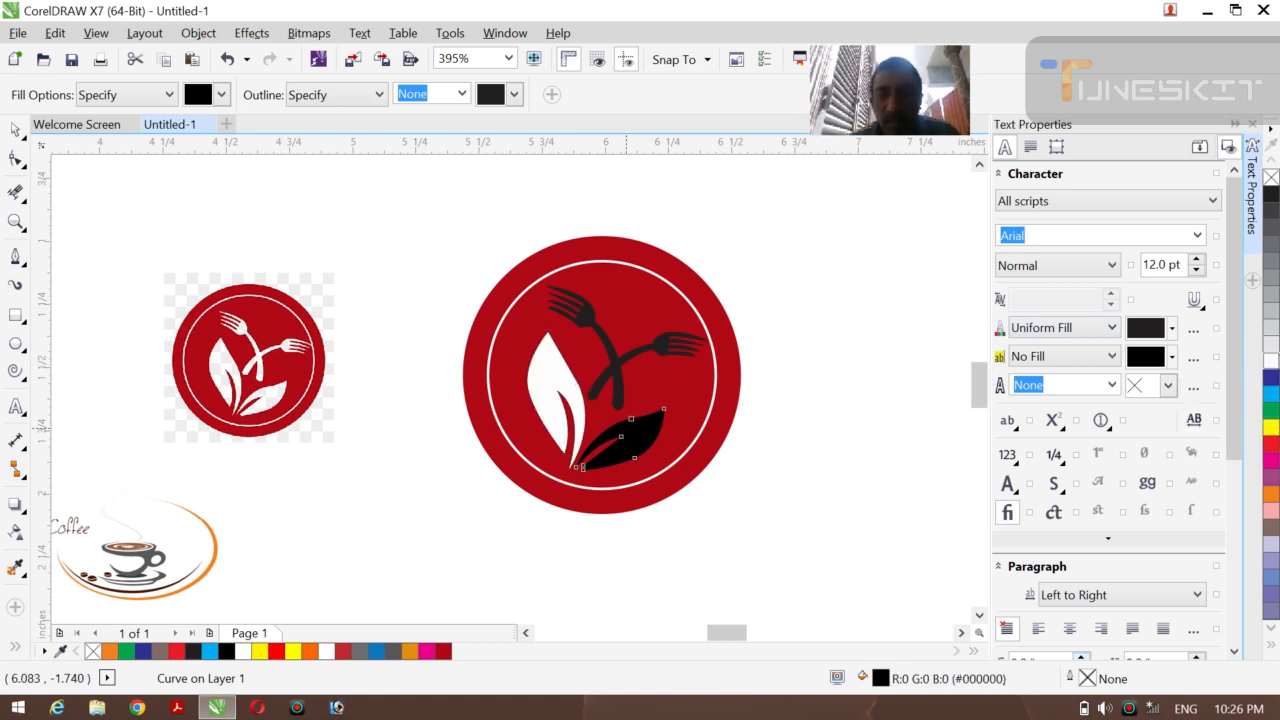
left_click(1272, 364)
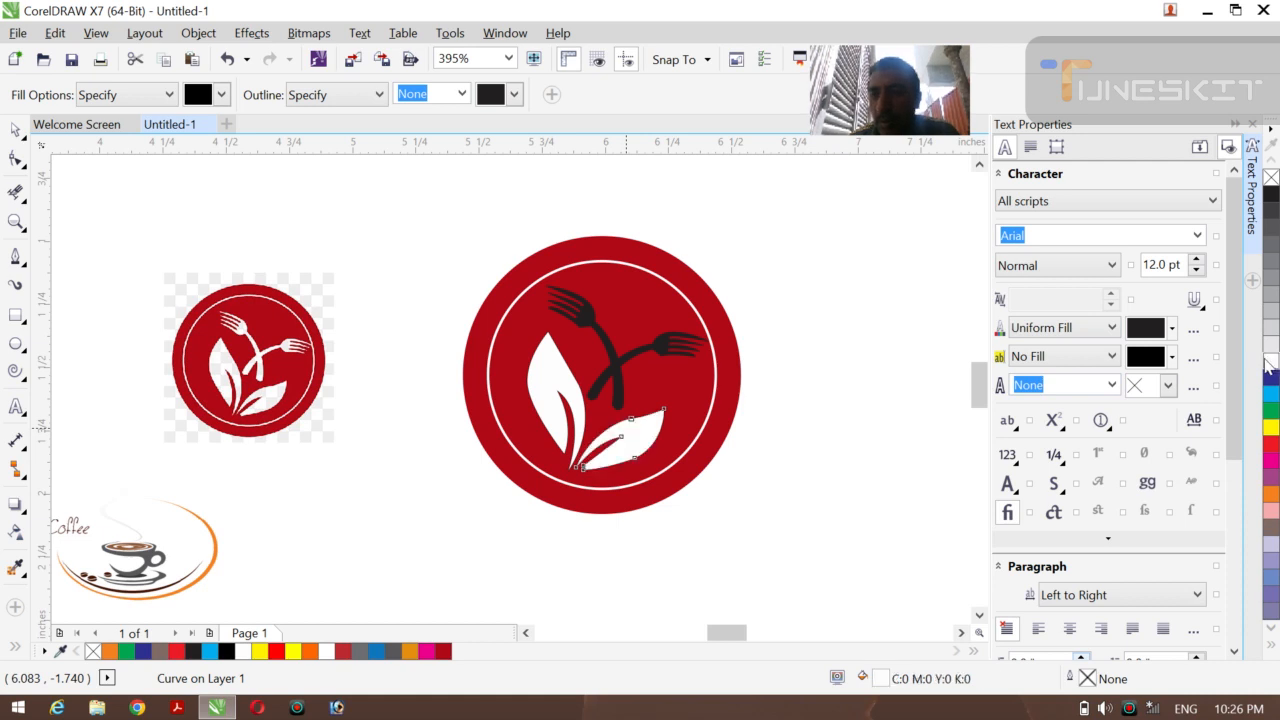
left_click(665, 343)
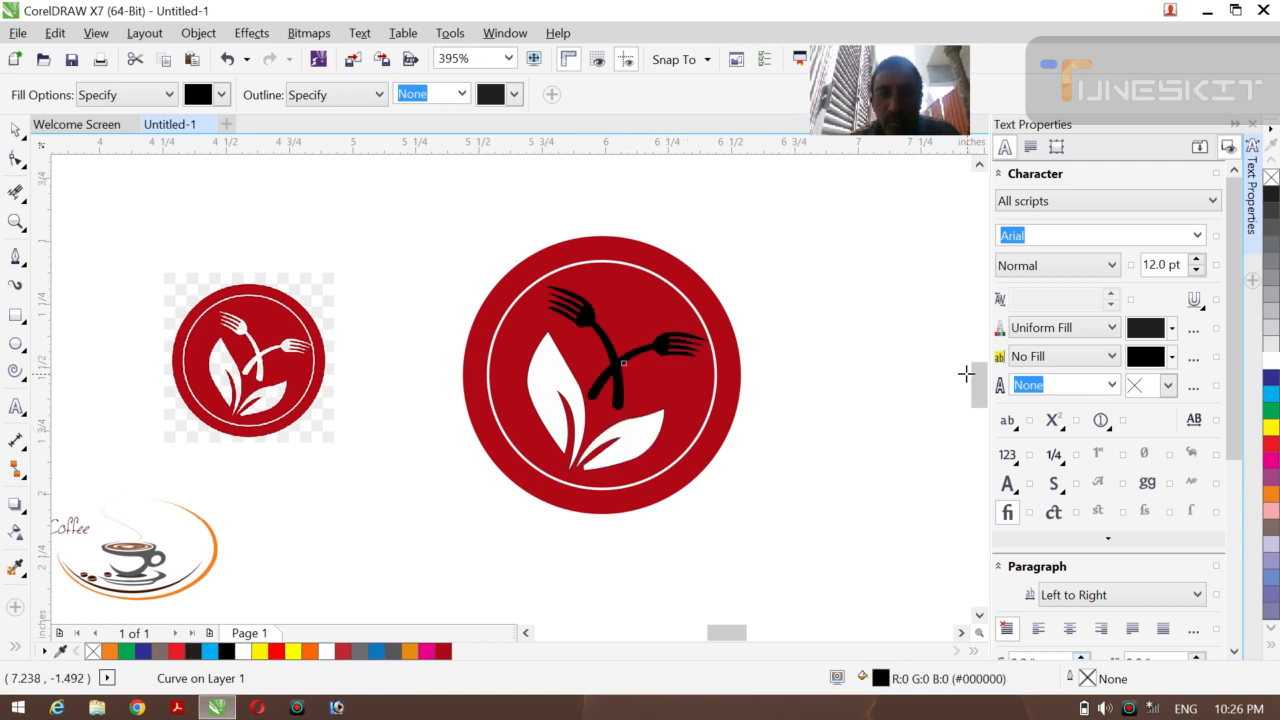
left_click(1271, 362)
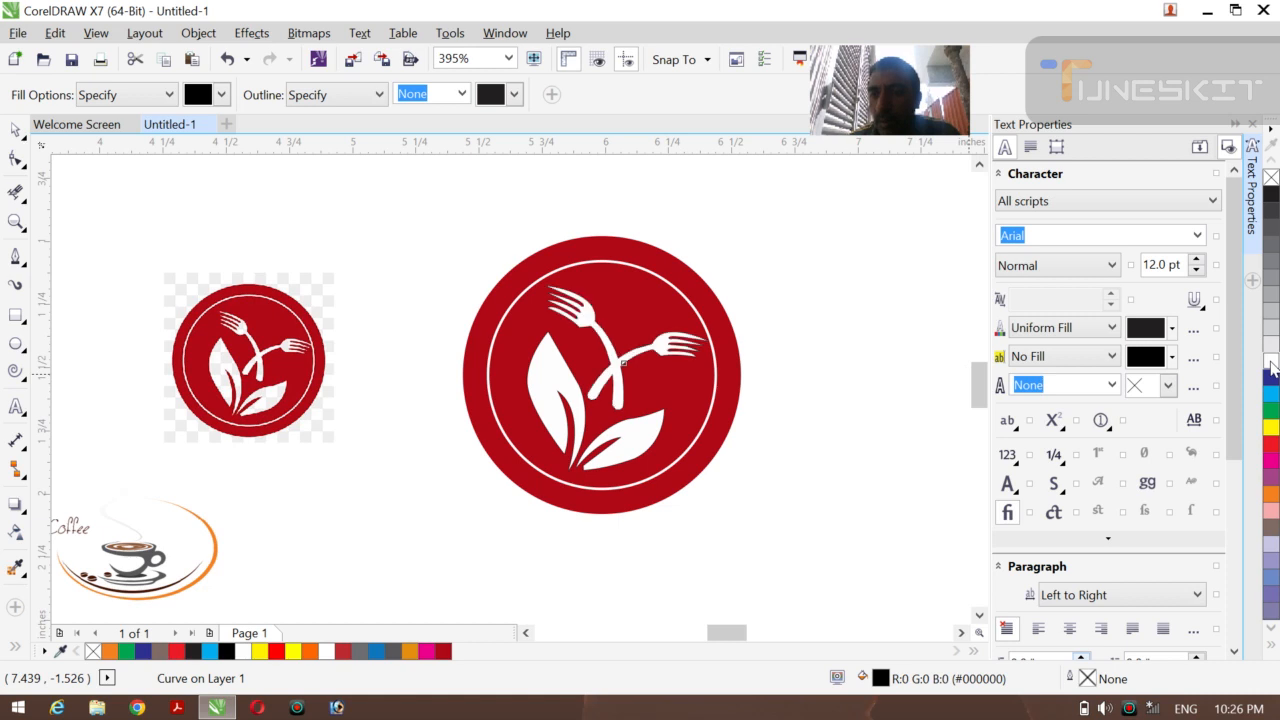
- Set the outline of all the badge's pieces to None
left_click(15, 130)
left_click_drag(377, 205, 772, 518)
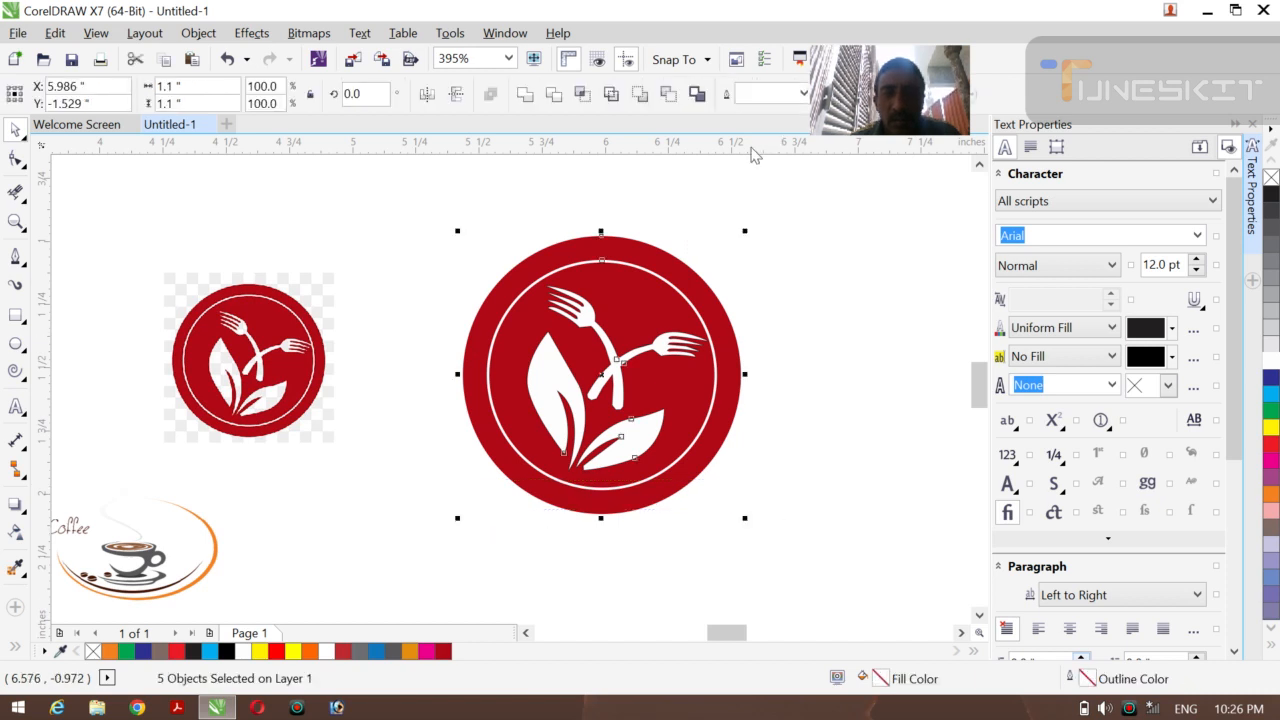
left_click(803, 95)
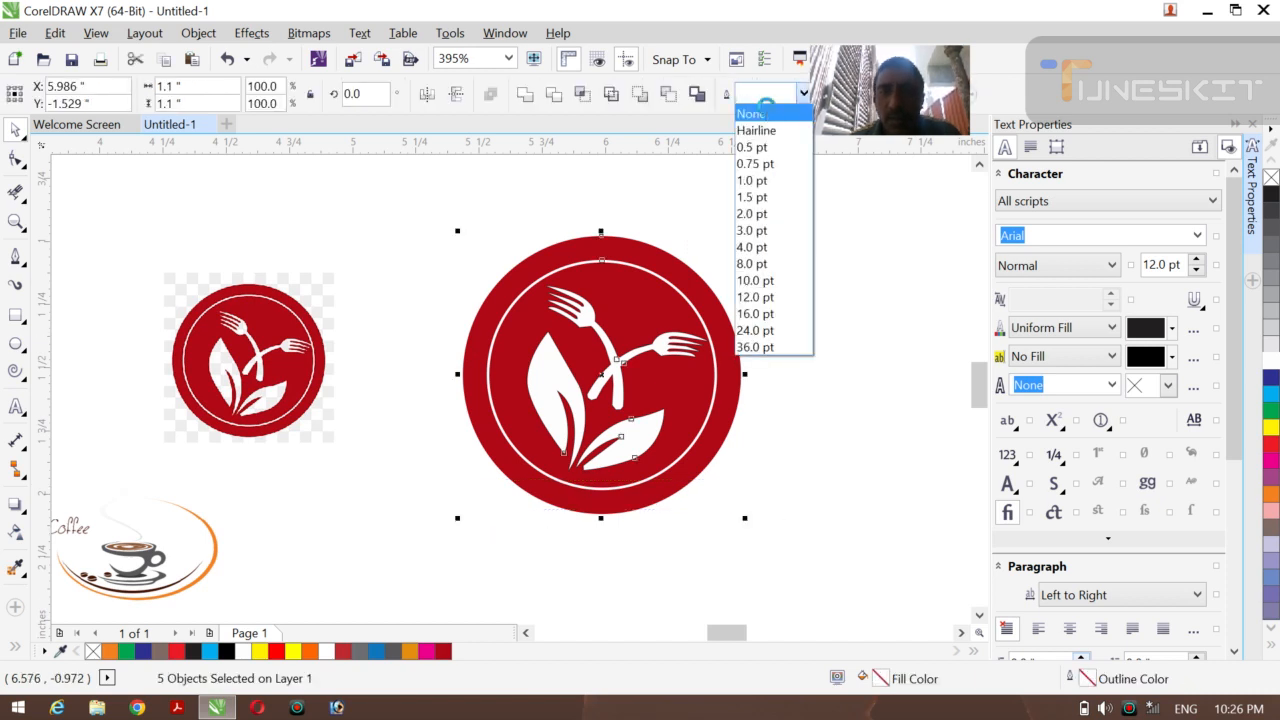
left_click(827, 278)
left_click(827, 281)
- Delete the red reference logo image, and group the badge's pieces centered on the page
left_click(194, 384)
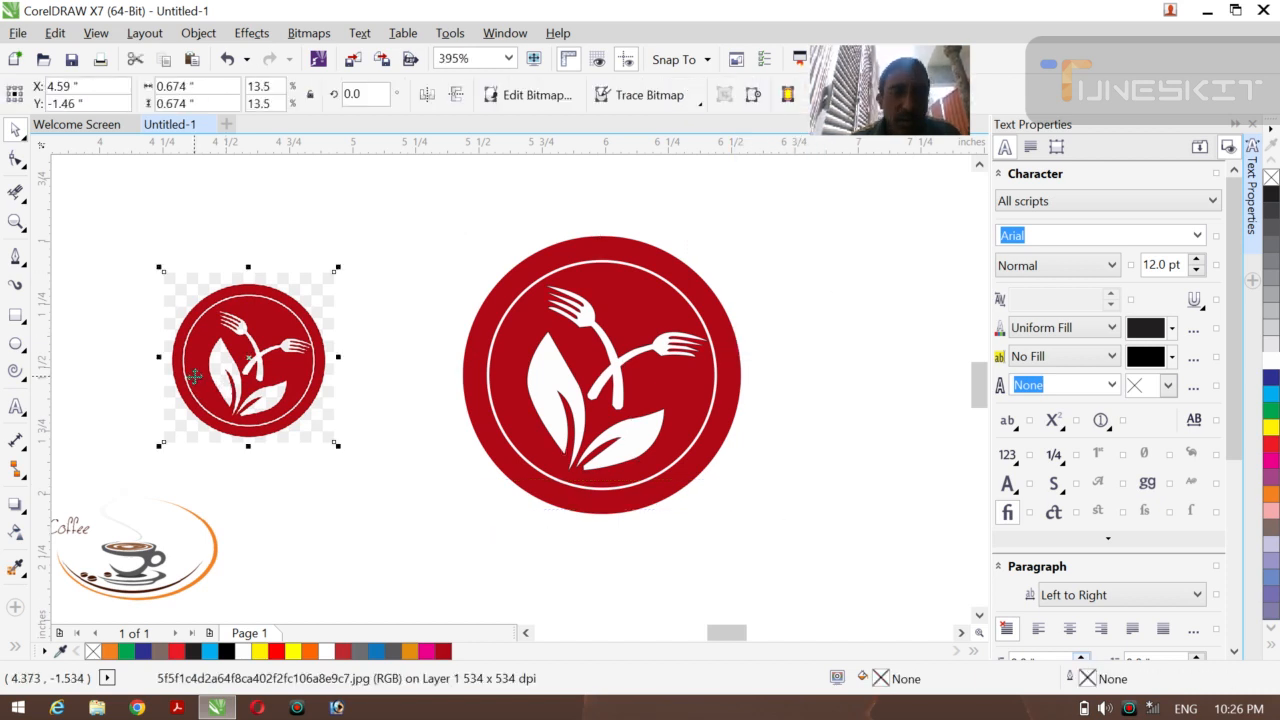
key("Delete")
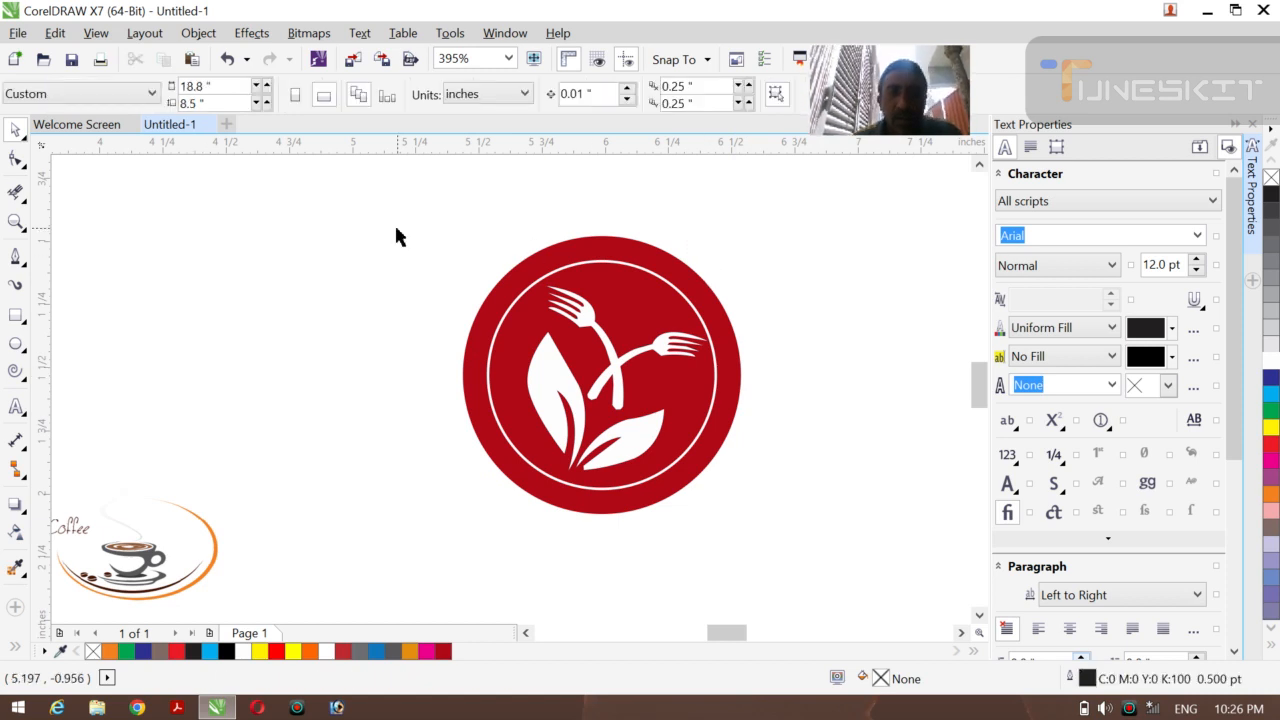
left_click_drag(397, 238, 791, 557)
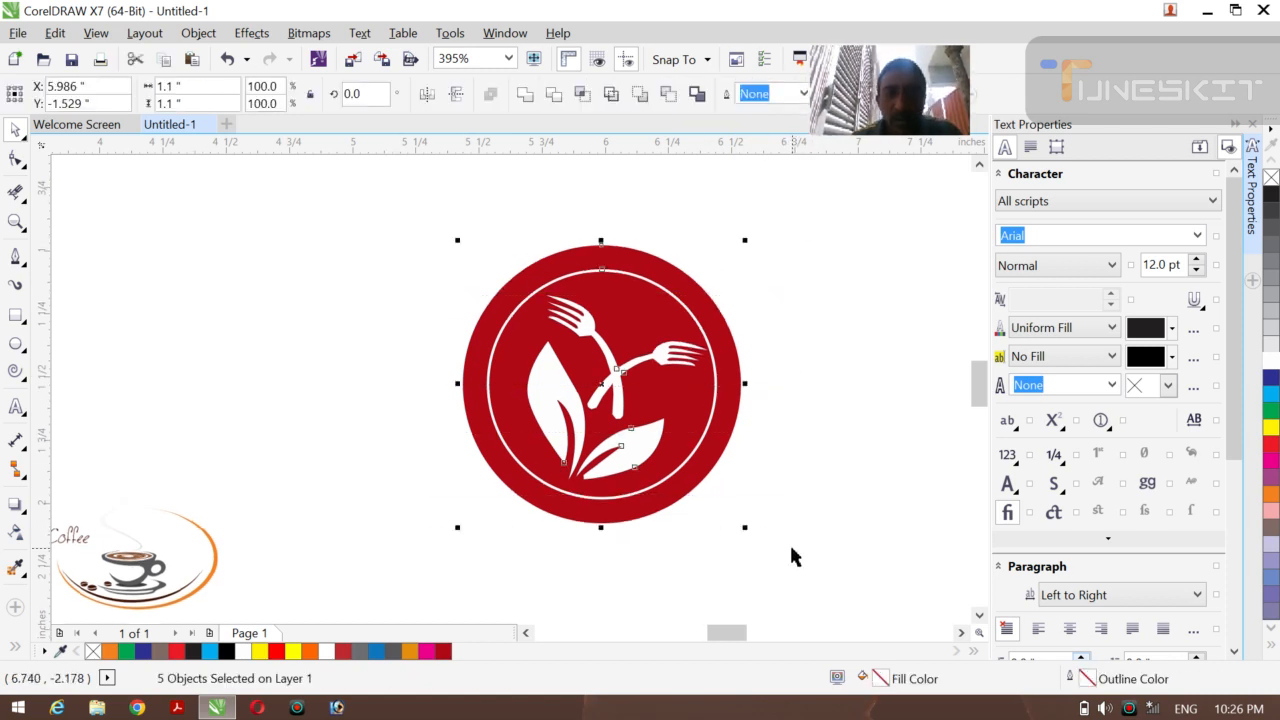
key("ctrl+g")
key("p")
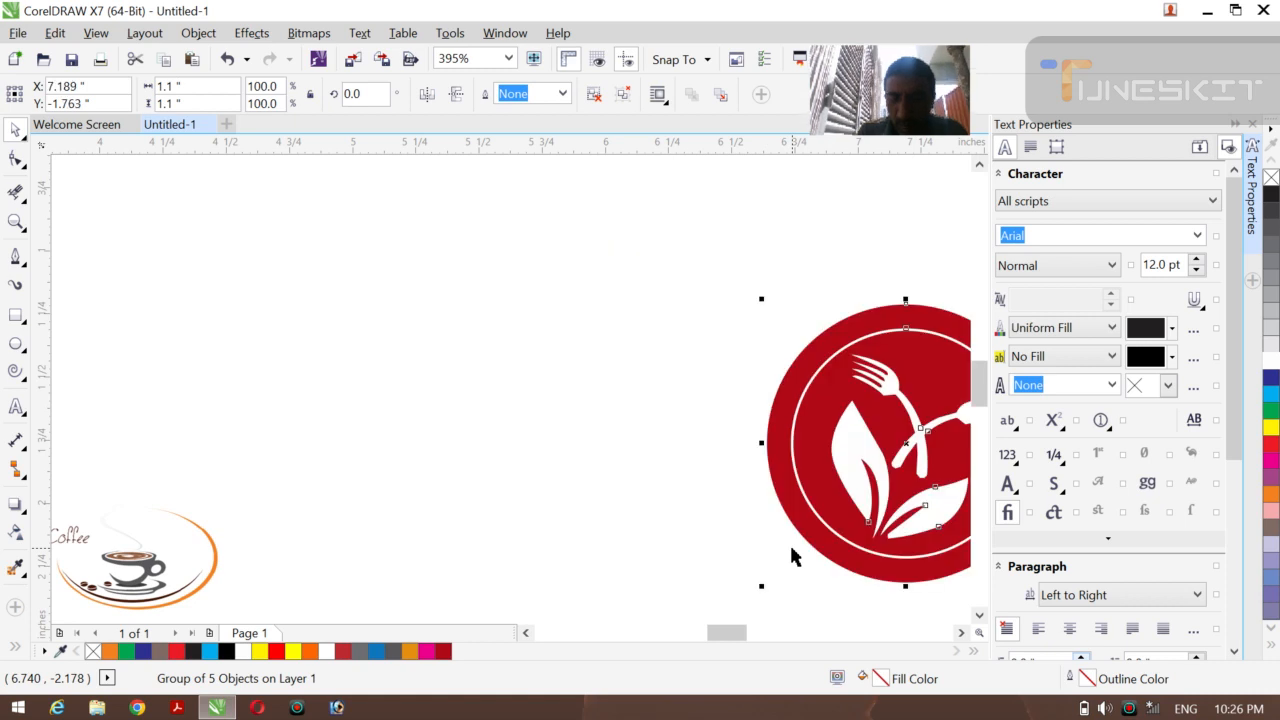
- Move the coffee reference image up beside the red badge, and raise and enlarge the badge to about 1.218 inches
left_click_drag(225, 534, 637, 372)
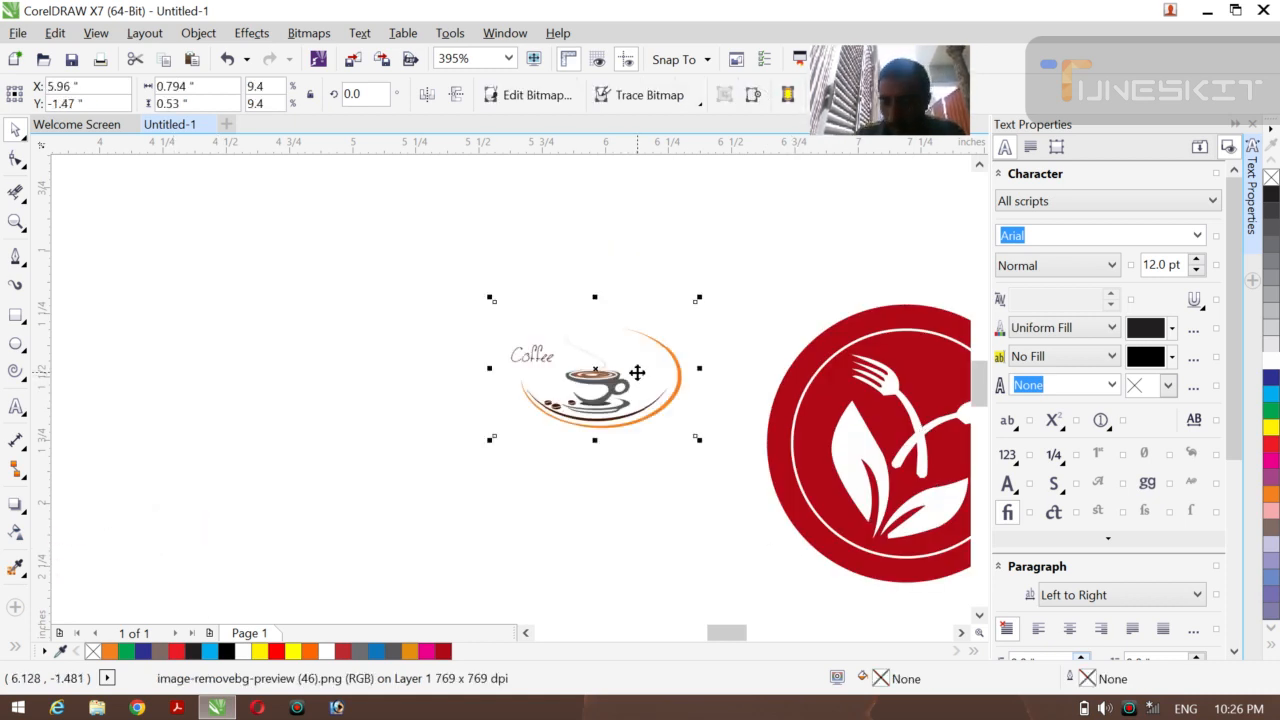
scroll(637, 372, "right", 5)
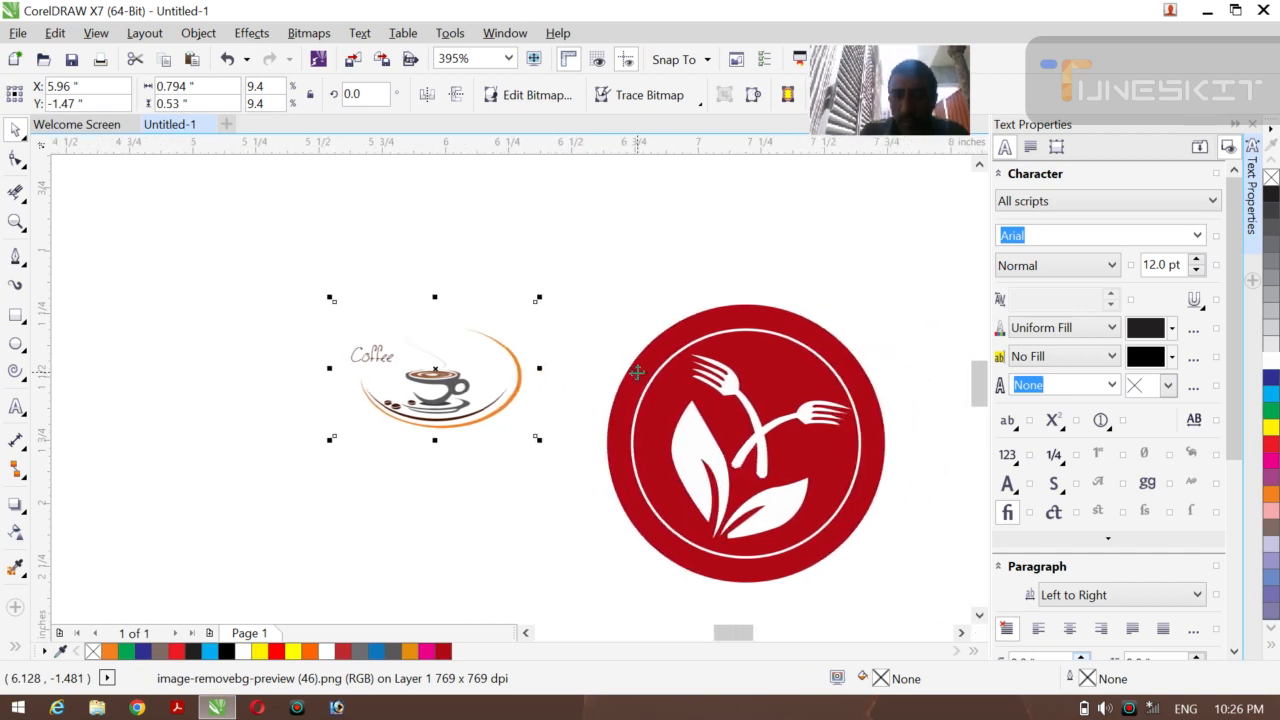
scroll(637, 372, "right", 2)
left_click_drag(747, 470, 774, 380)
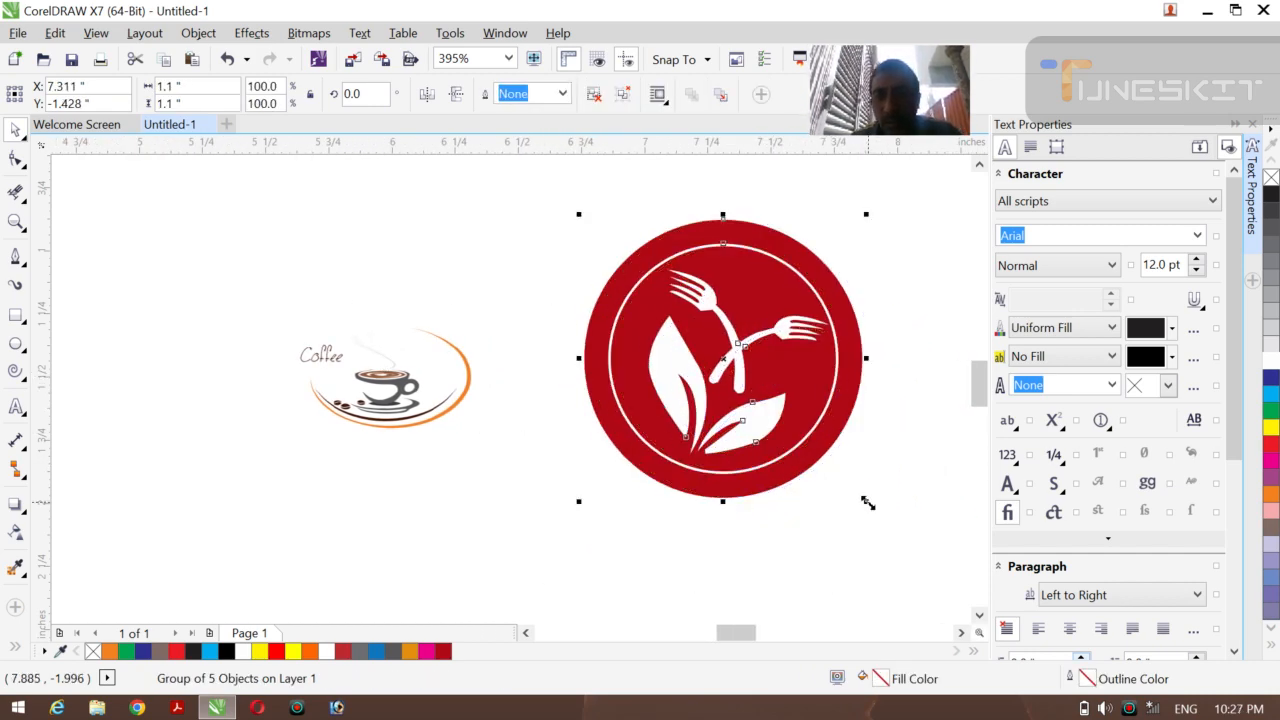
left_click_drag(867, 503, 903, 533)
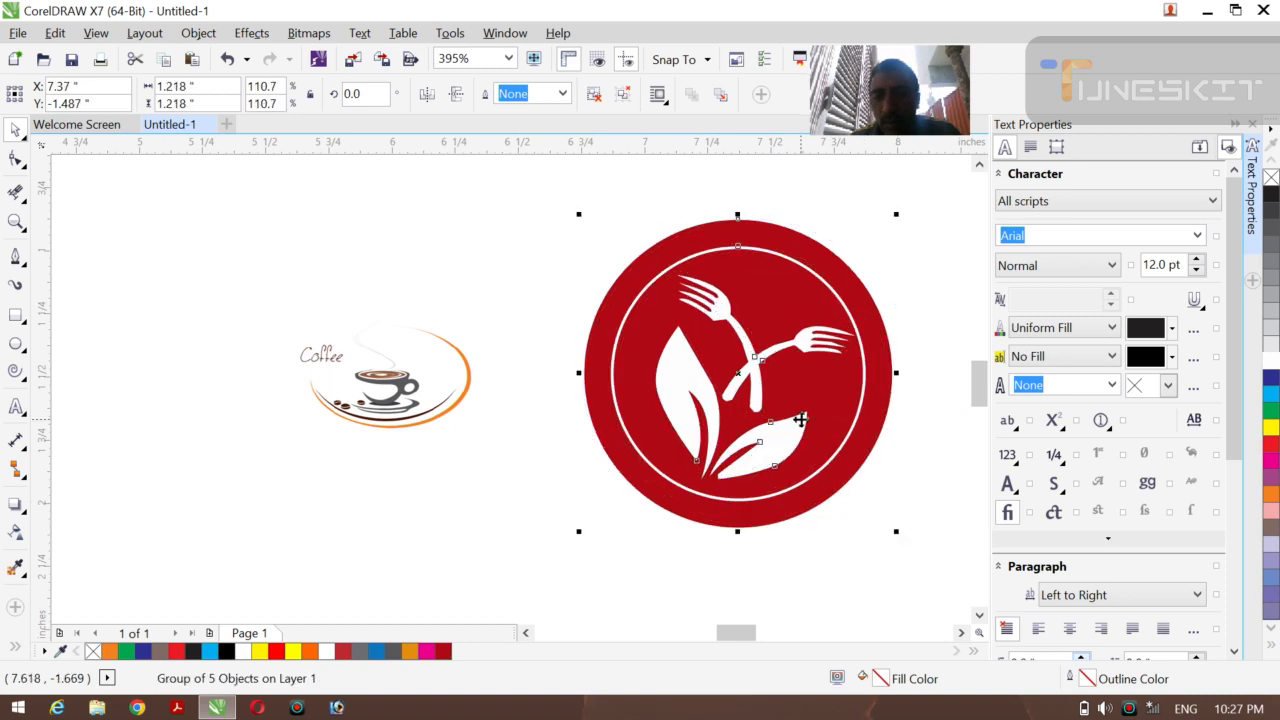
- Move the coffee reference image farther up and left, away from the red badge
left_click(522, 322)
left_click_drag(403, 381, 276, 331)
left_click(374, 431)
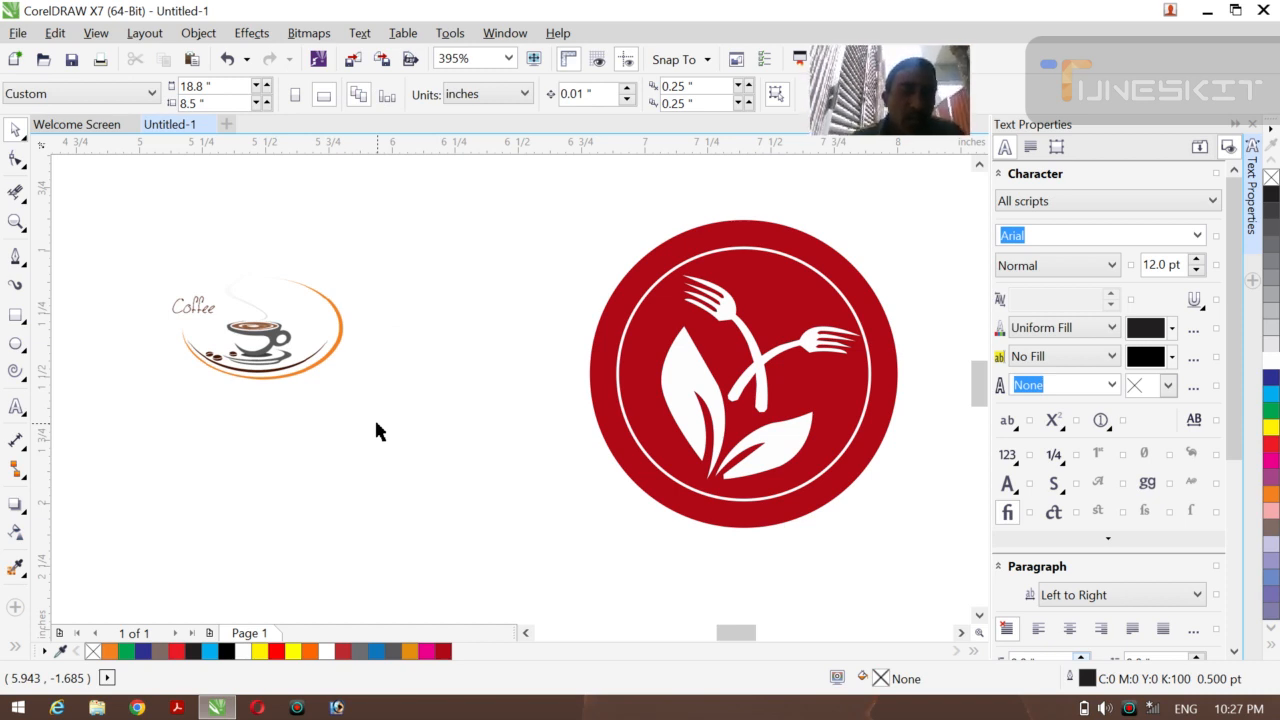
- Draw a straight Pen line between the upper and left tips of the orange swoosh and set its outline to Hairline
key("z")
left_click_drag(119, 234, 391, 420)
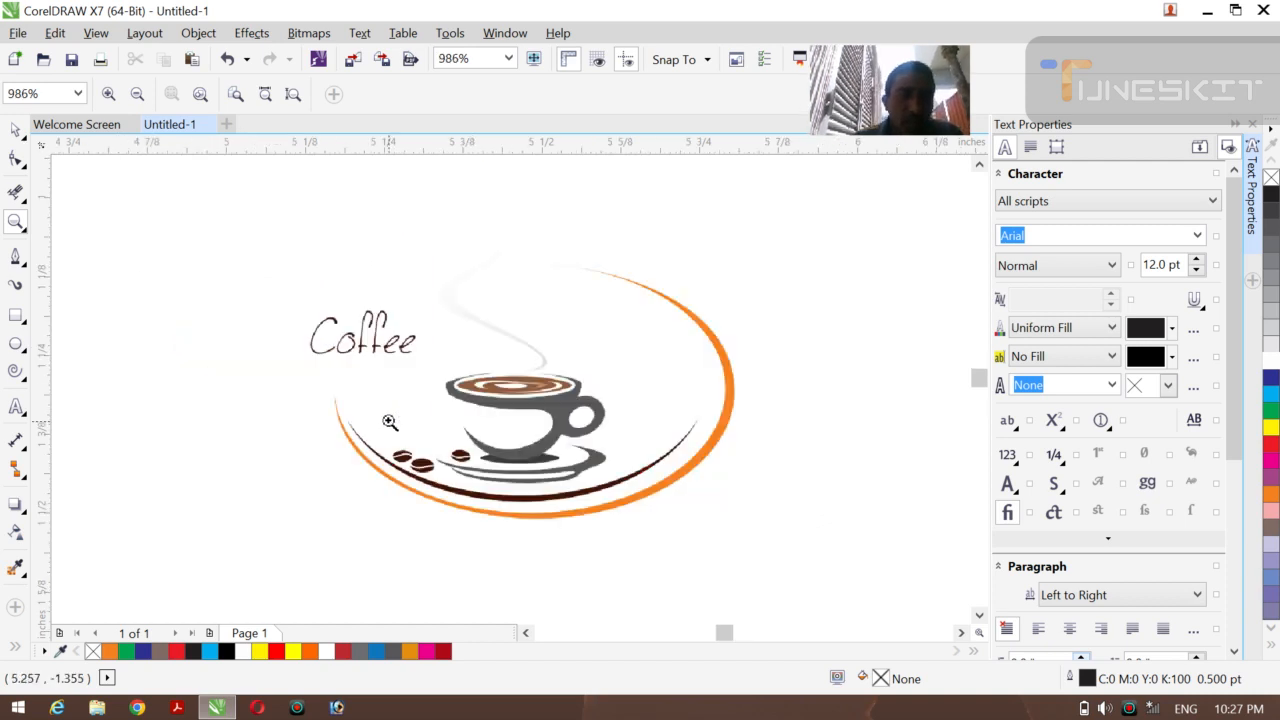
left_click(16, 131)
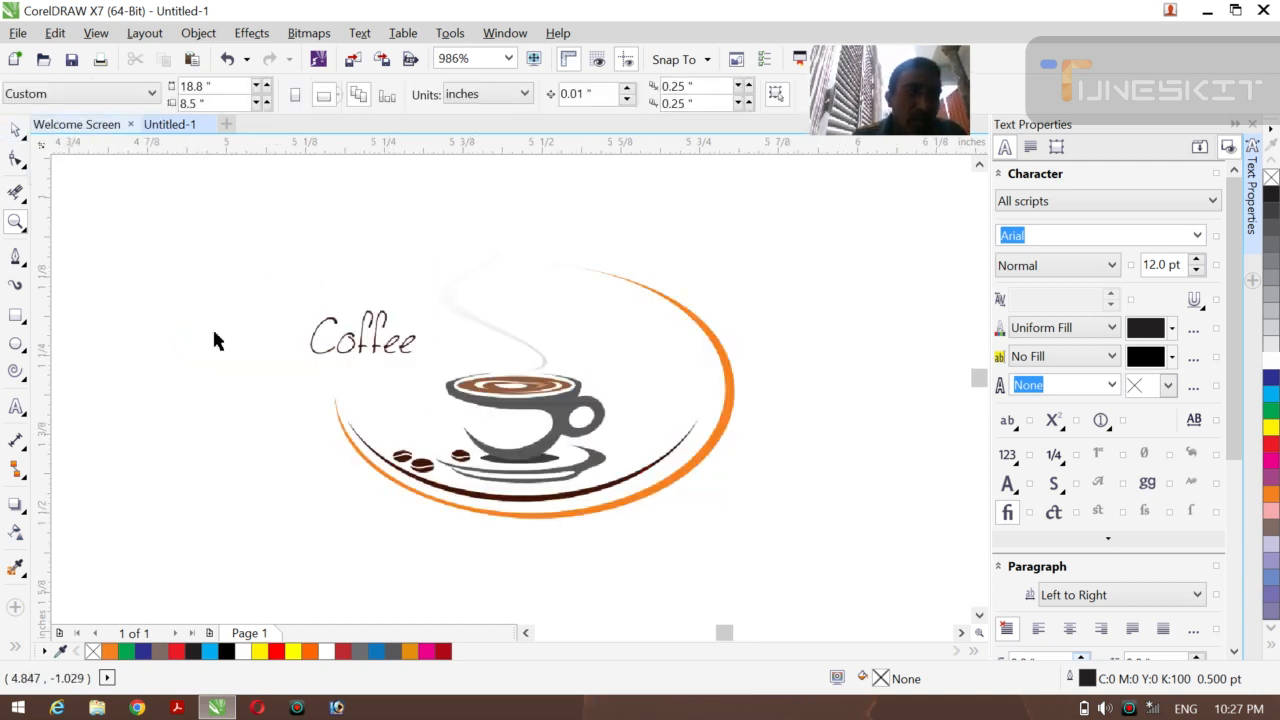
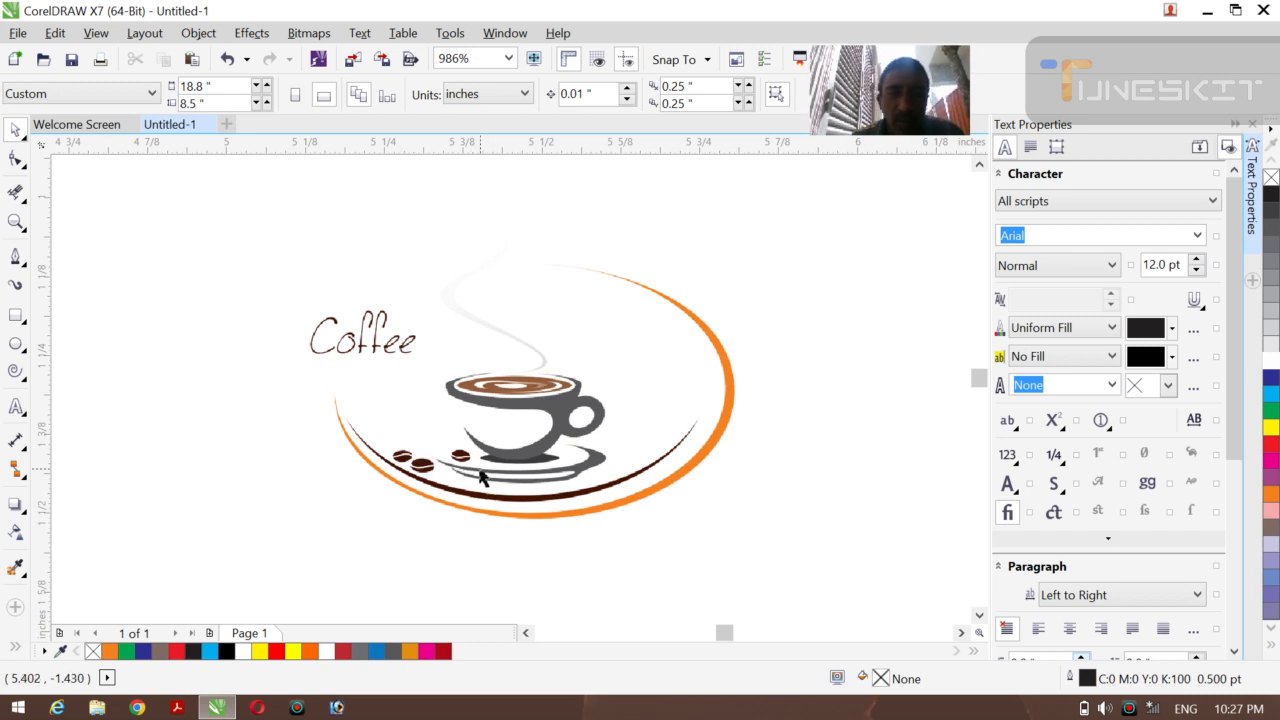
left_click(15, 260)
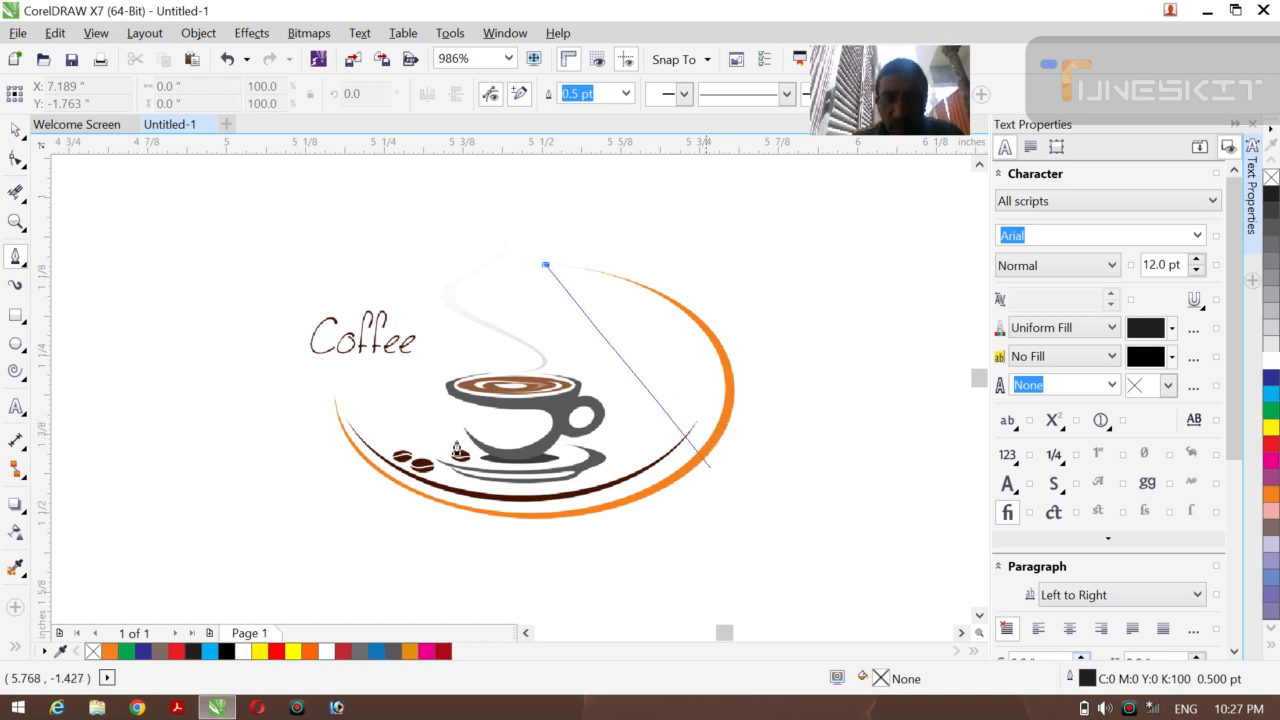
double_click(334, 402)
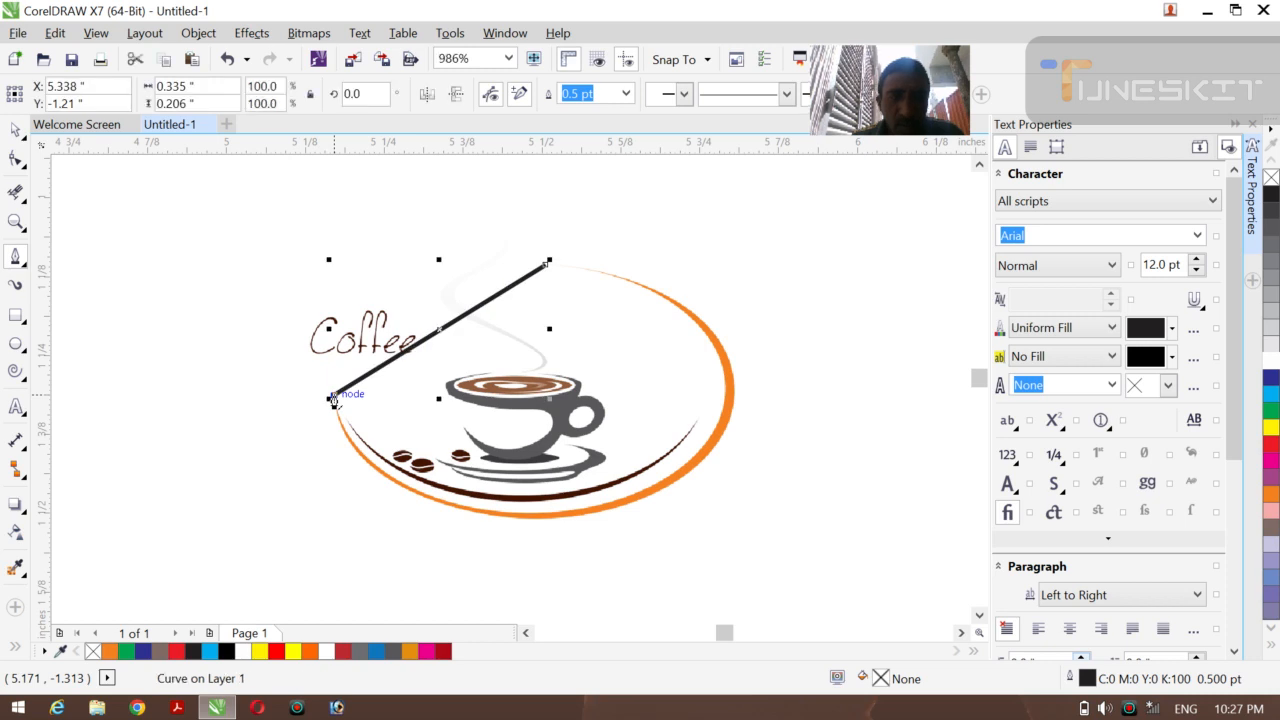
left_click(625, 93)
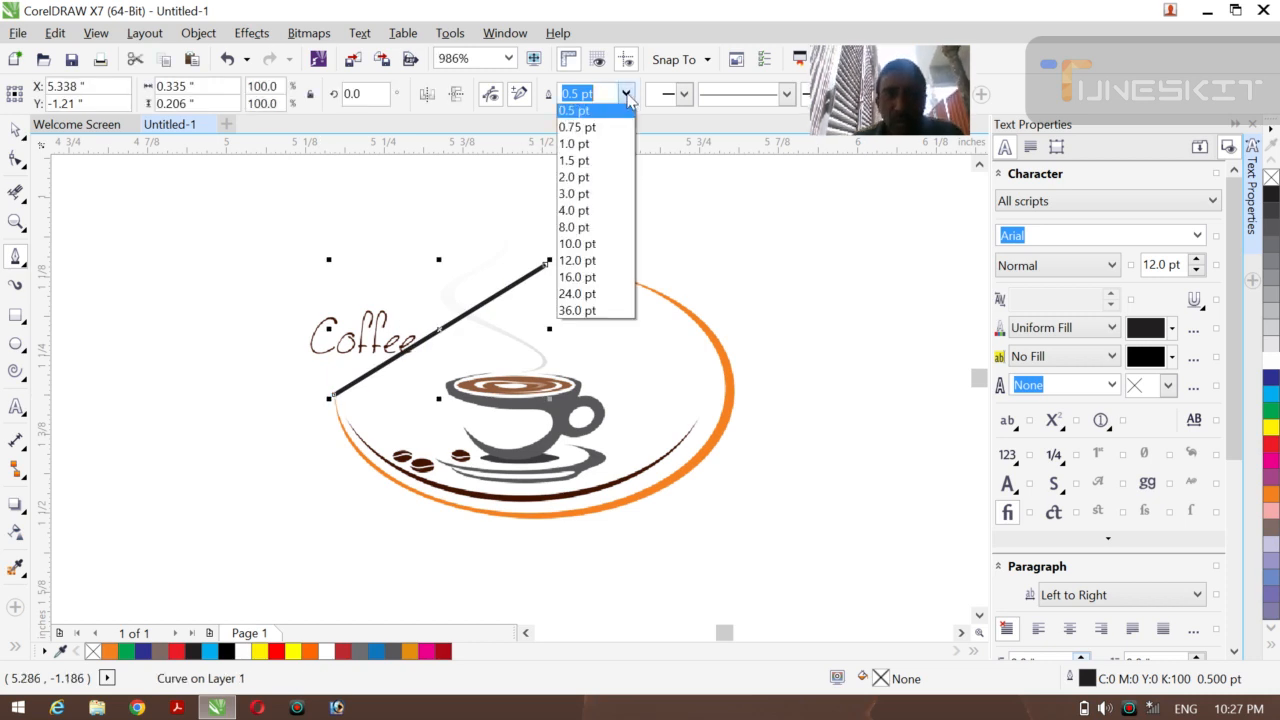
left_click(580, 130)
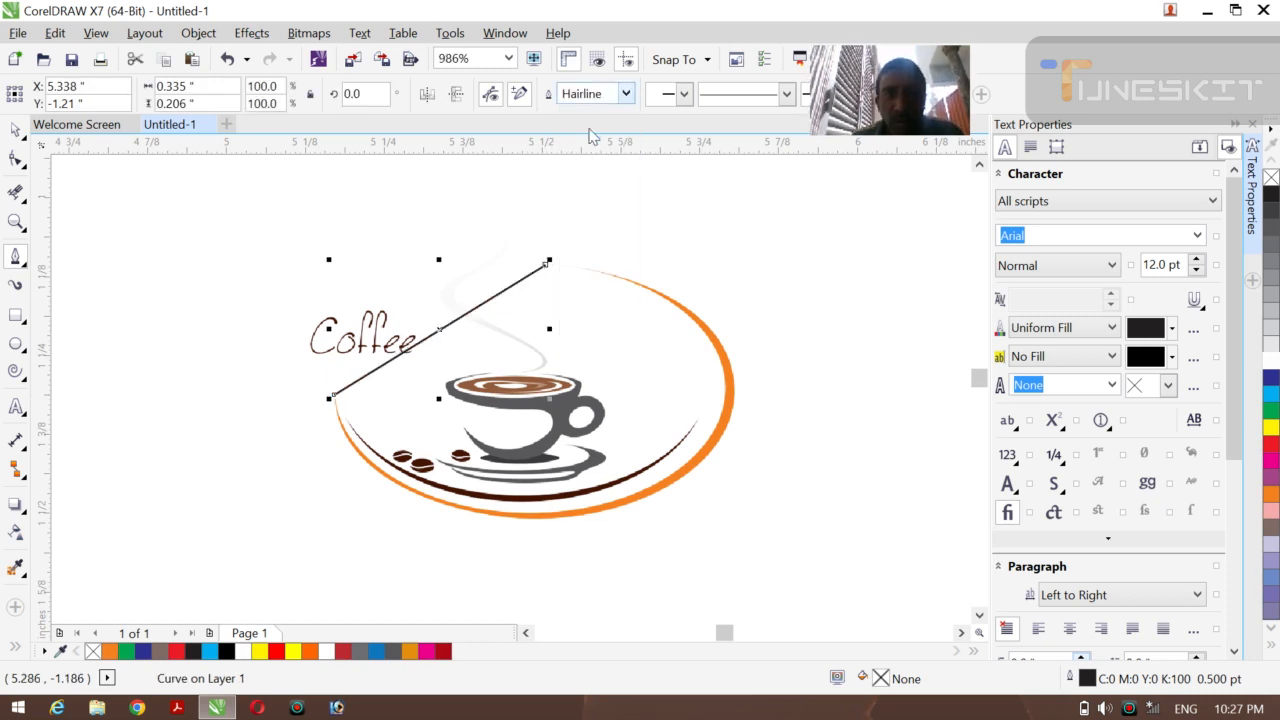
- Convert the hairline to a curve and bend it down and right across the coffee cup toward the orange swoosh
left_click(15, 160)
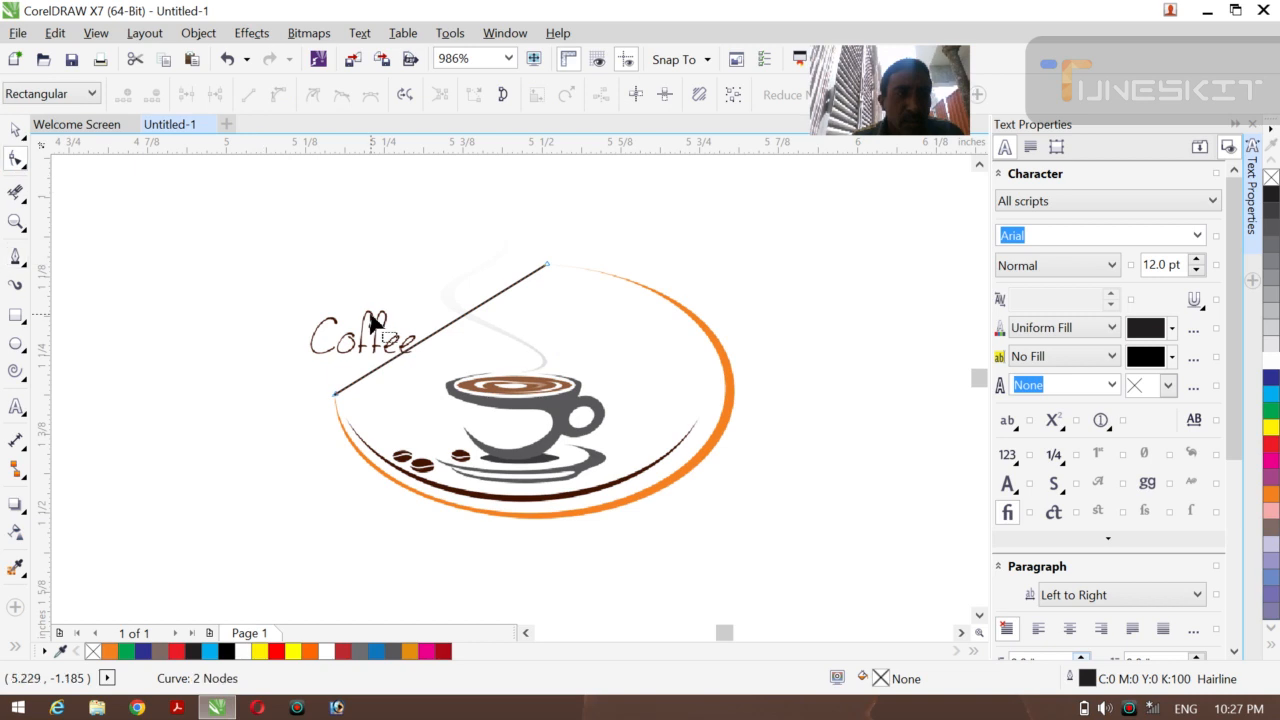
left_click(466, 315)
right_click(466, 315)
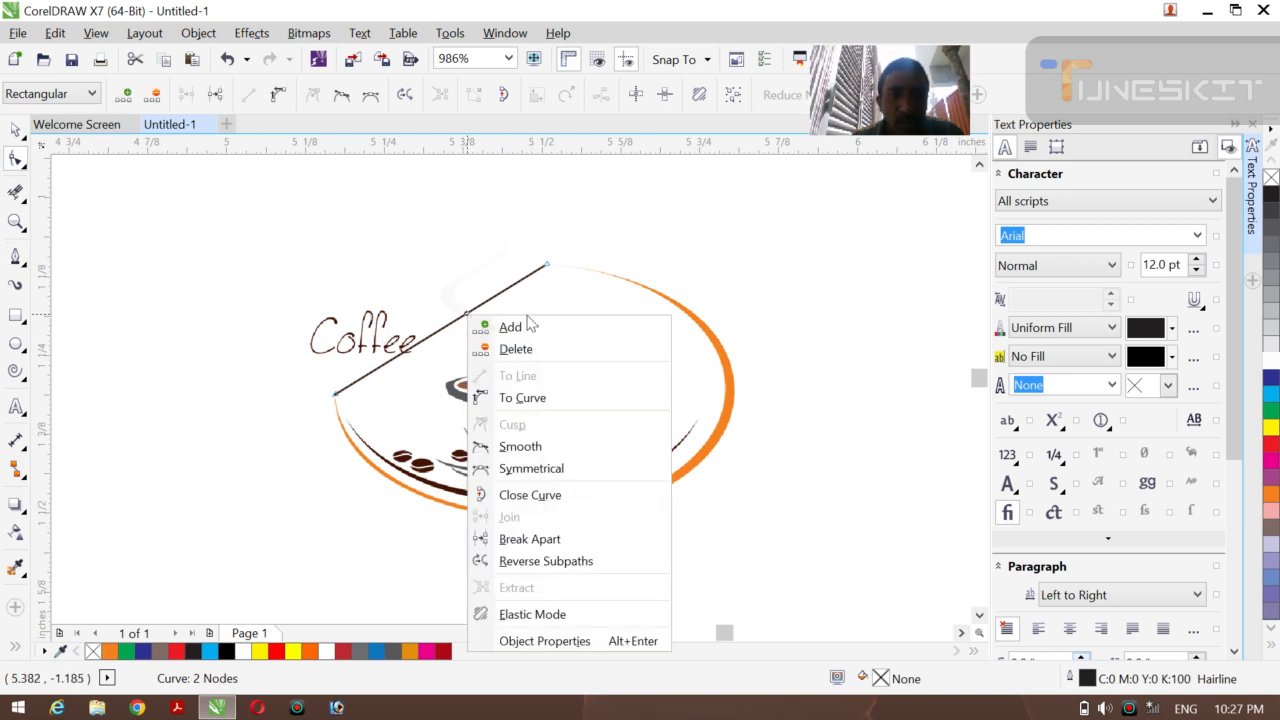
left_click(528, 397)
left_click_drag(475, 313, 792, 418)
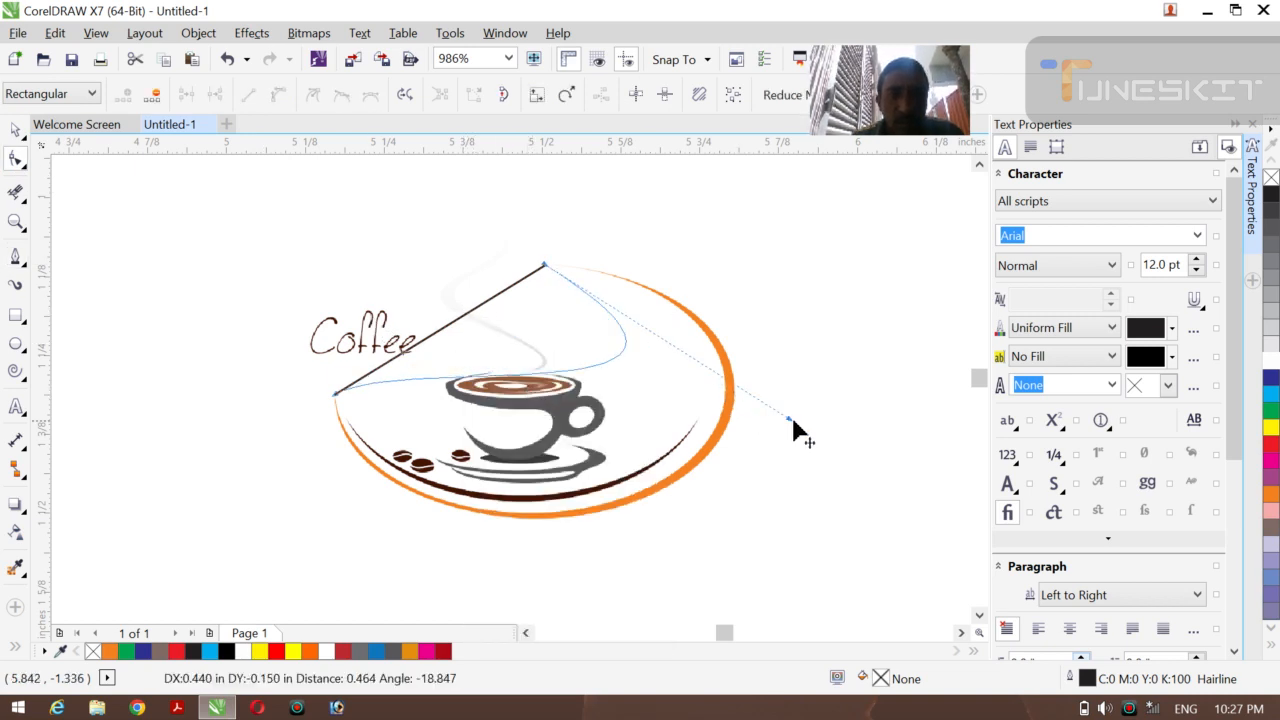
left_click_drag(411, 357, 573, 537)
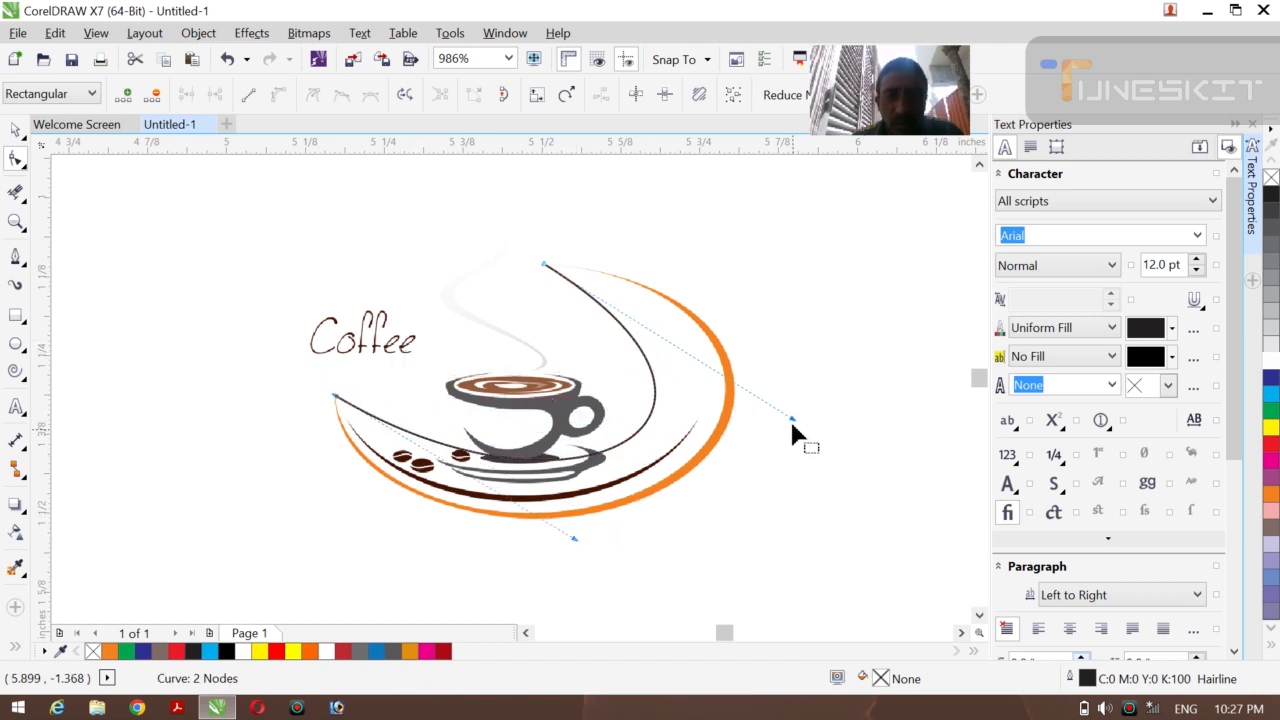
- Adjust the curve's two end handles so it bends outward from both tips toward the orange swoosh's inner edge
left_click_drag(792, 418, 920, 312)
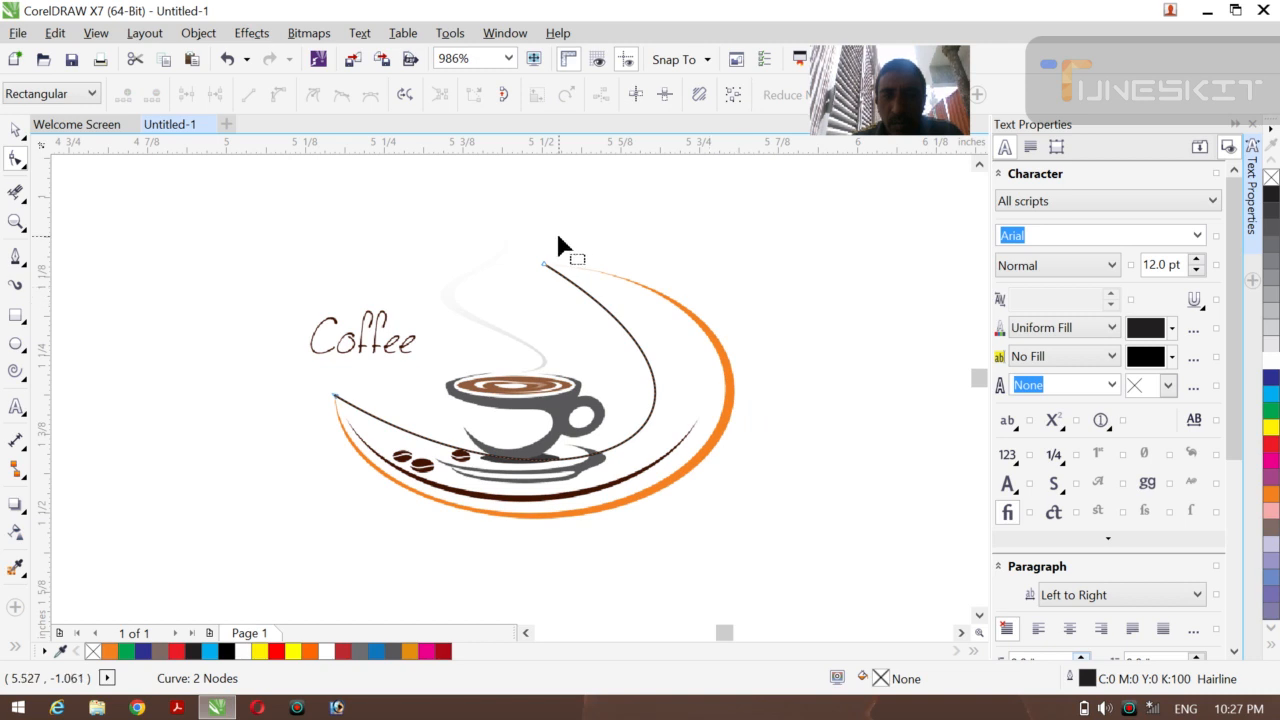
left_click(545, 266)
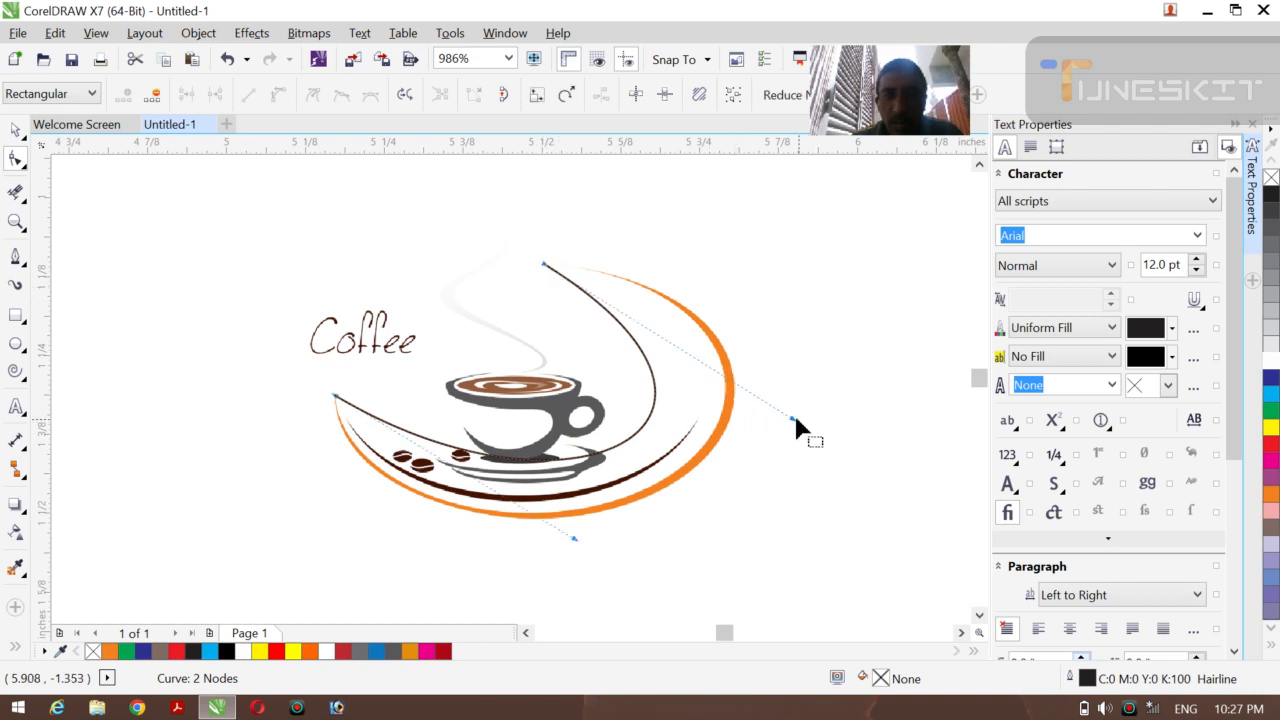
left_click_drag(794, 420, 893, 315)
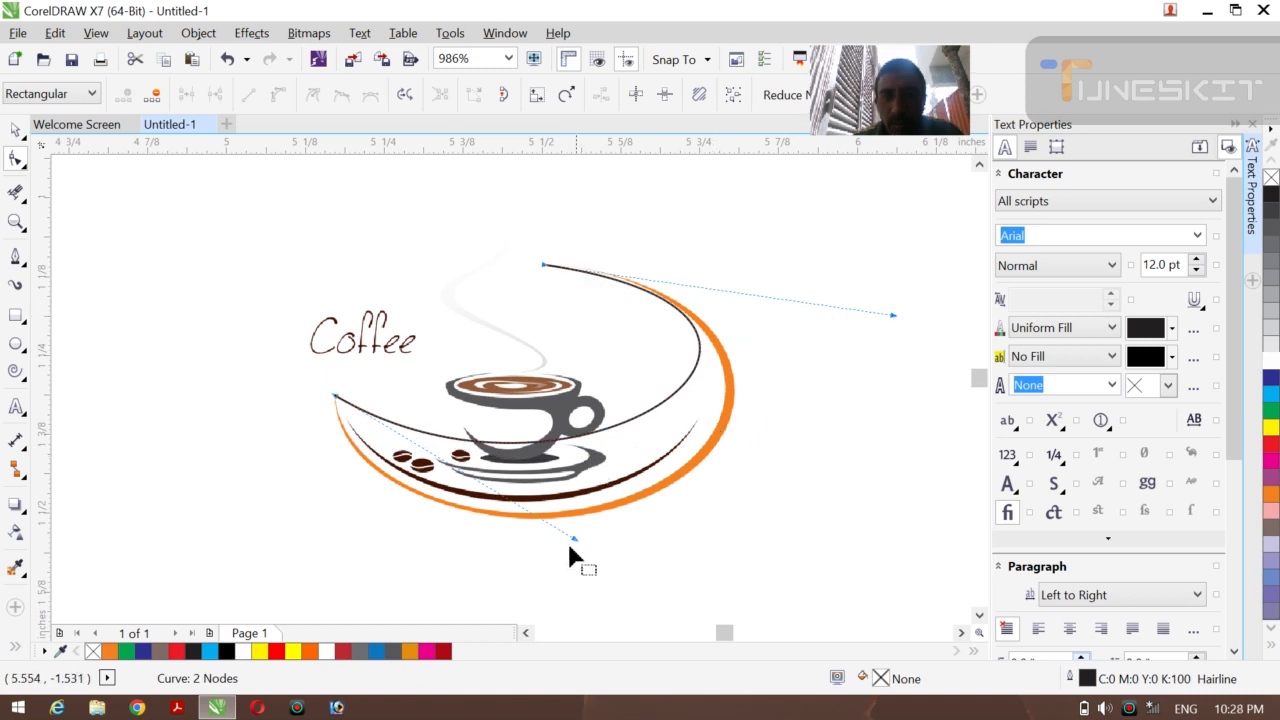
left_click_drag(573, 540, 435, 596)
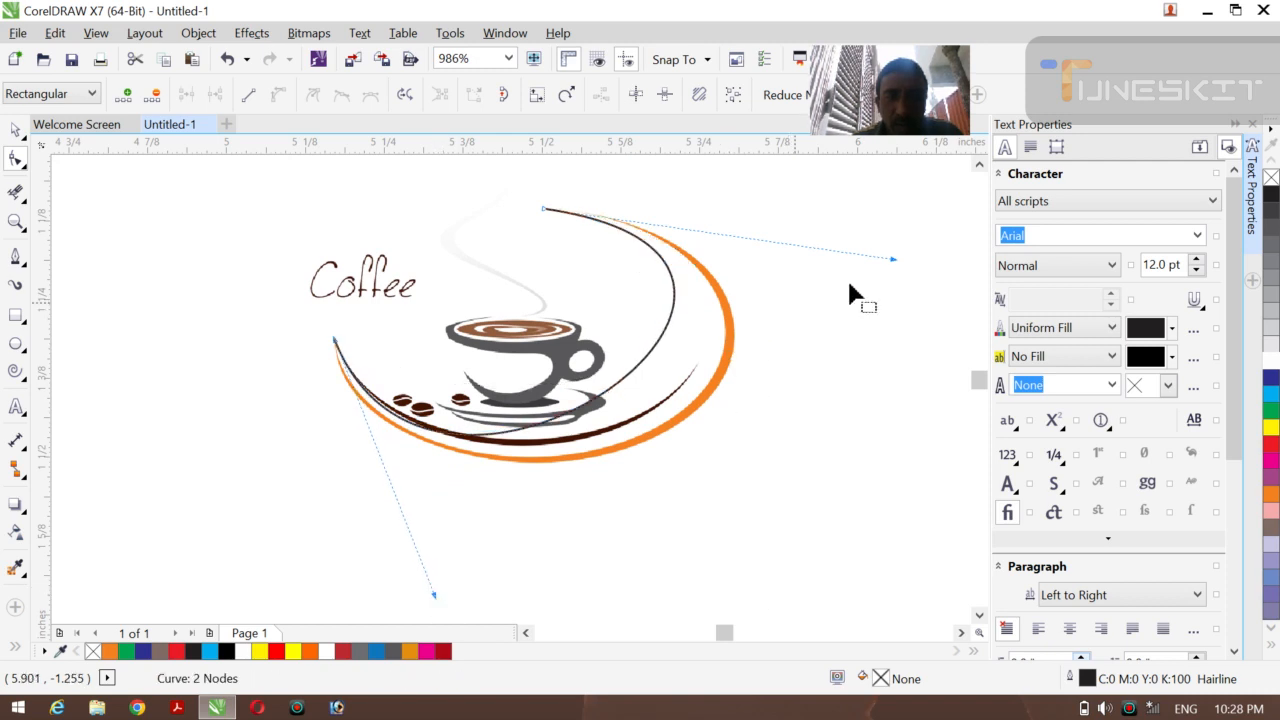
left_click_drag(894, 259, 907, 258)
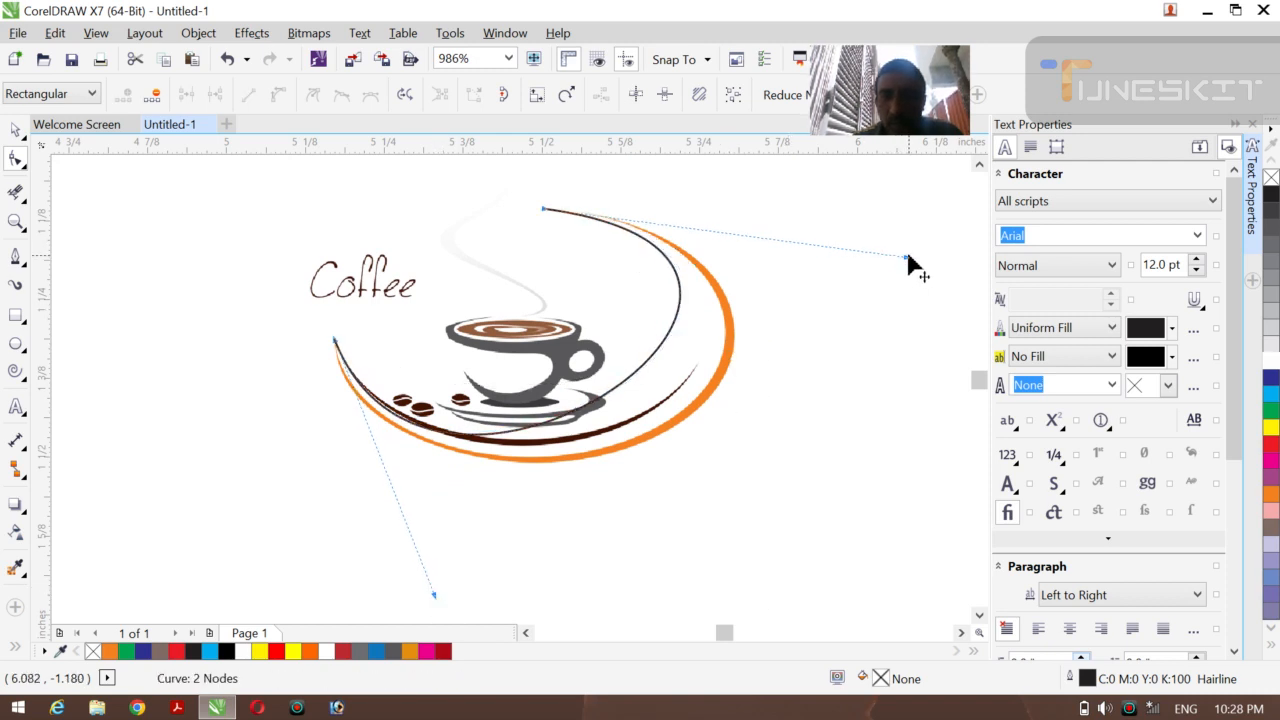
- Add a node on the curve's lower-right part, move it onto the orange swoosh, and reshape the left end to follow the swoosh
right_click(621, 381)
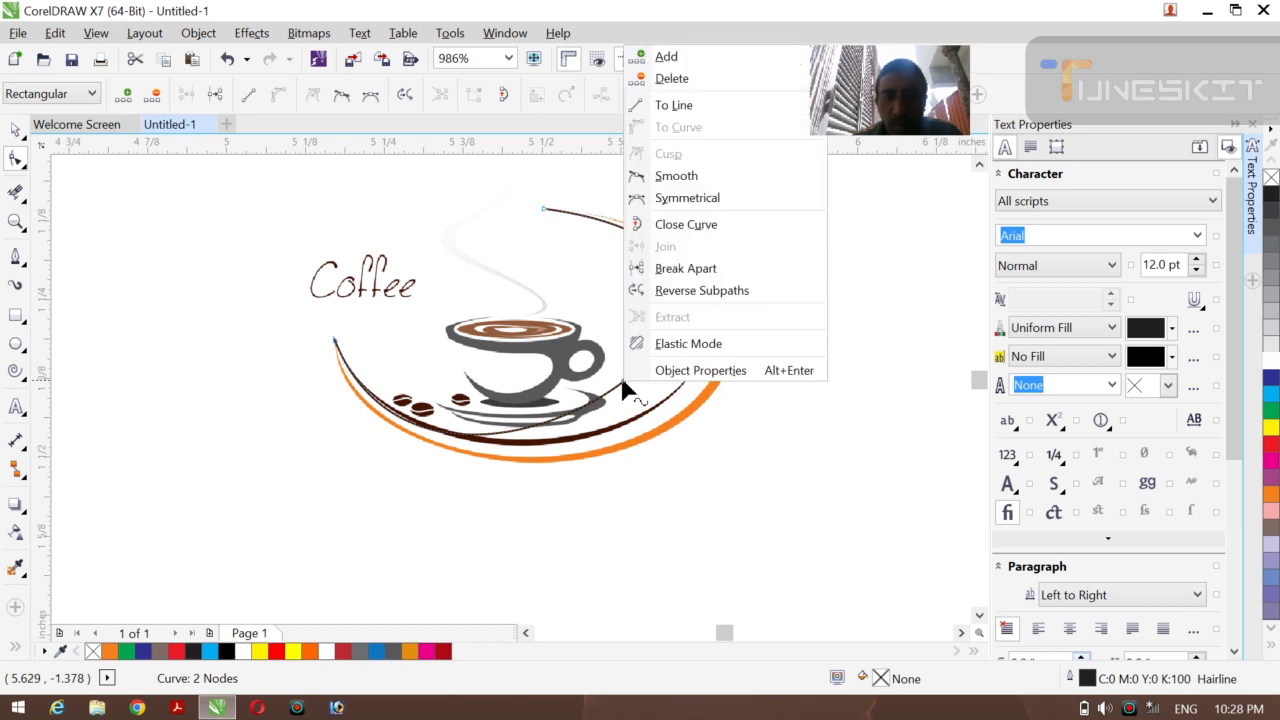
left_click(676, 62)
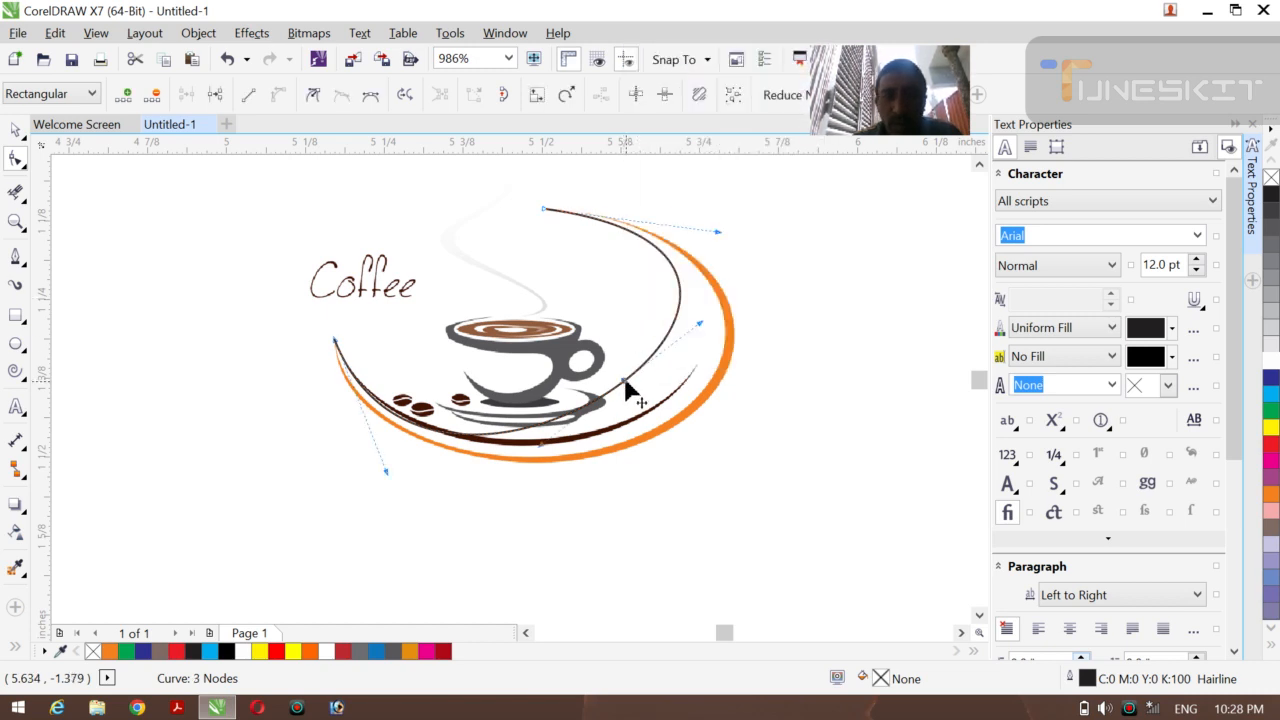
left_click_drag(624, 388, 677, 421)
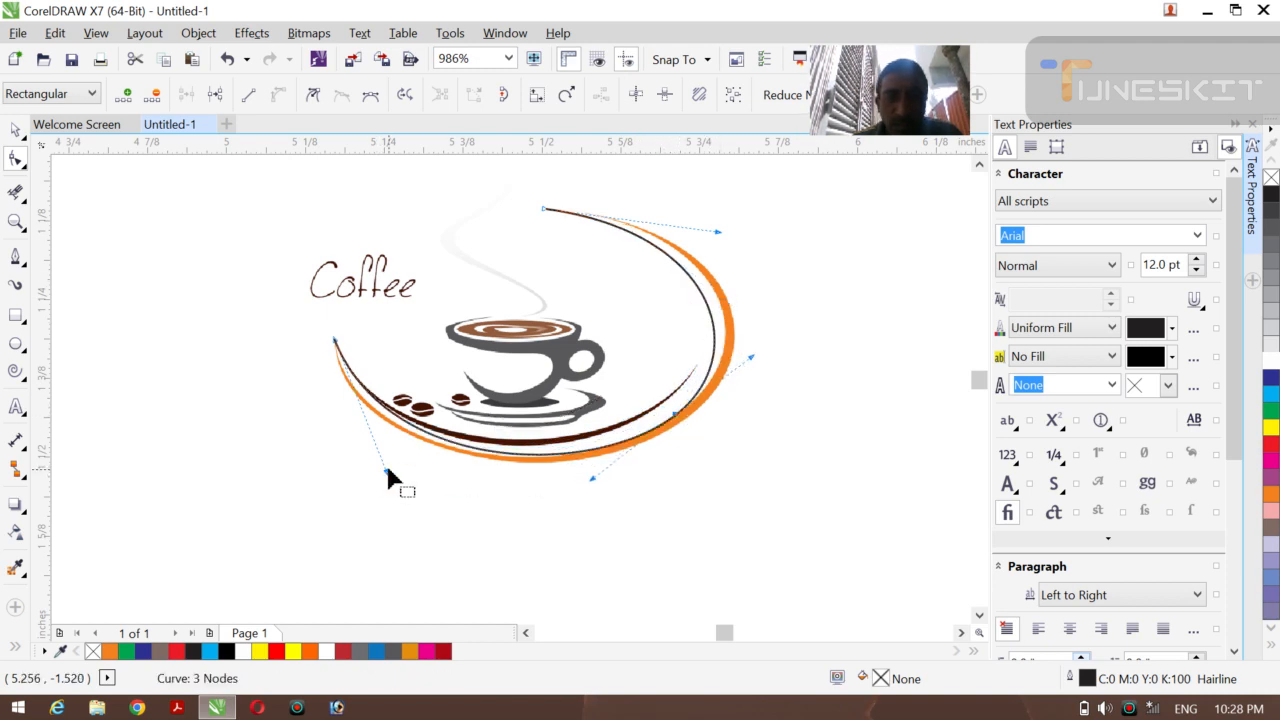
left_click_drag(387, 474, 357, 476)
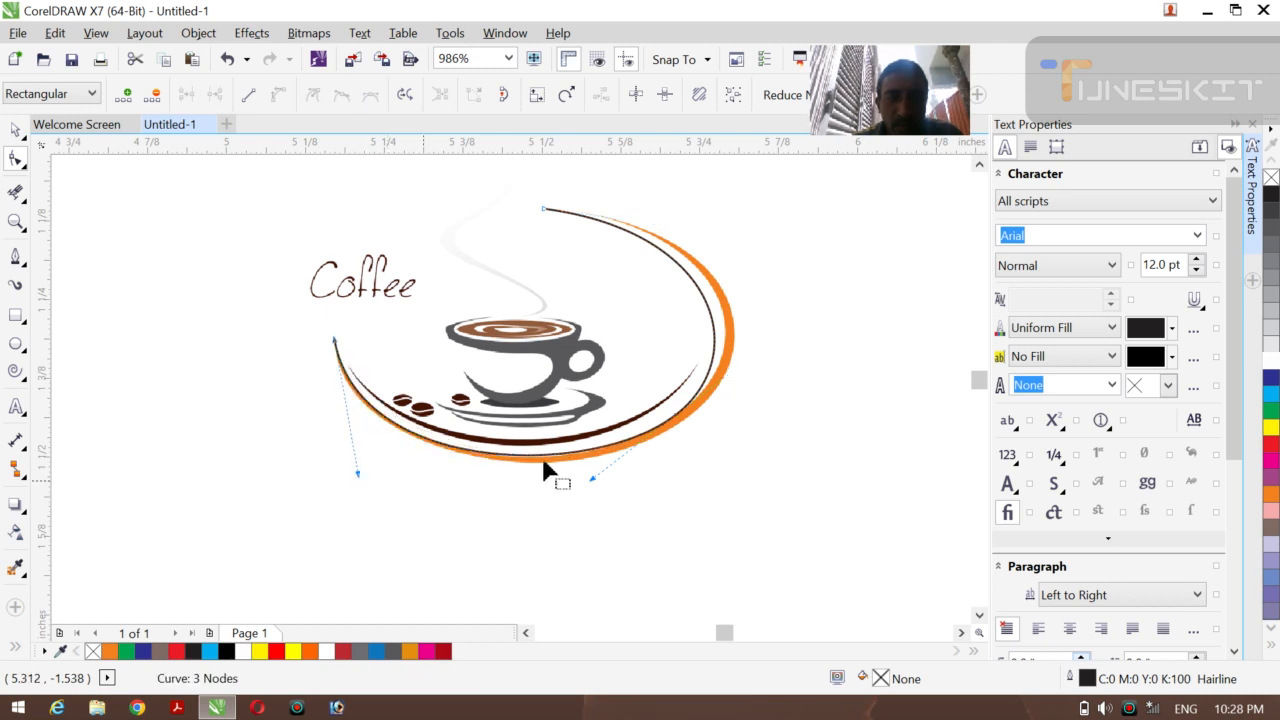
- Fine-tune the curve handles at the upper tip and the added node to follow the swoosh's inner edge
left_click(543, 213)
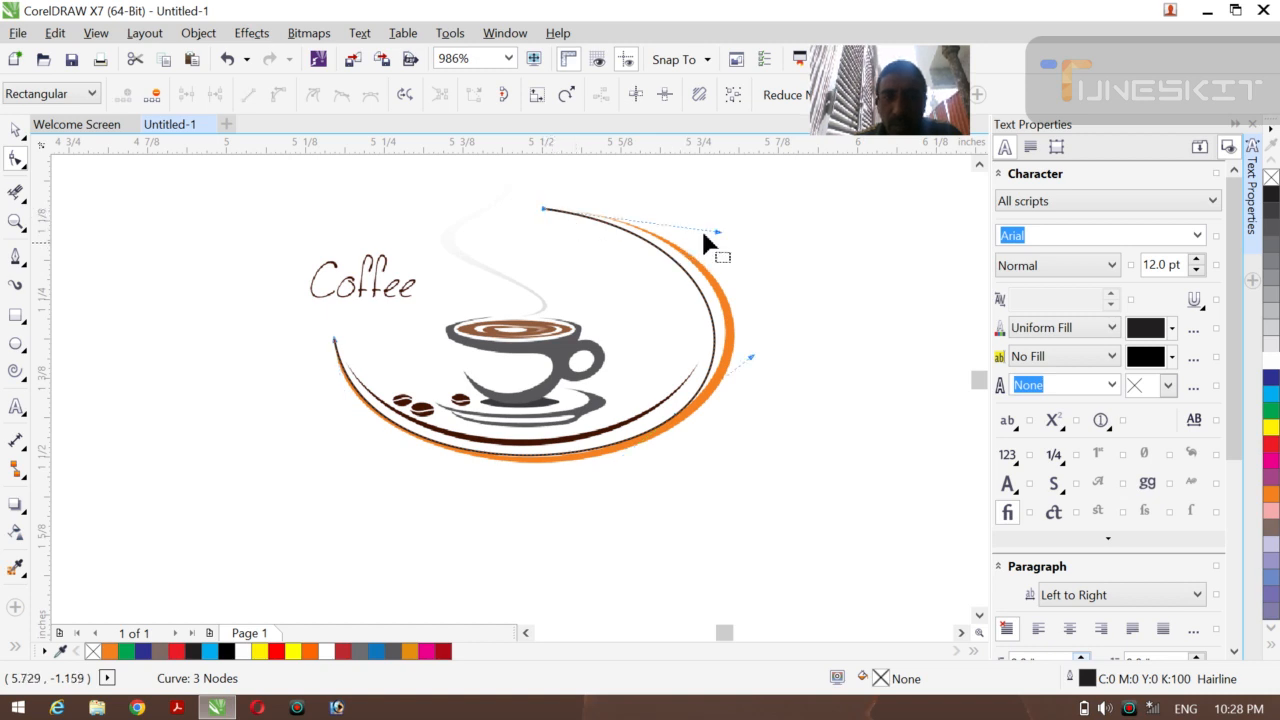
left_click_drag(716, 236, 744, 227)
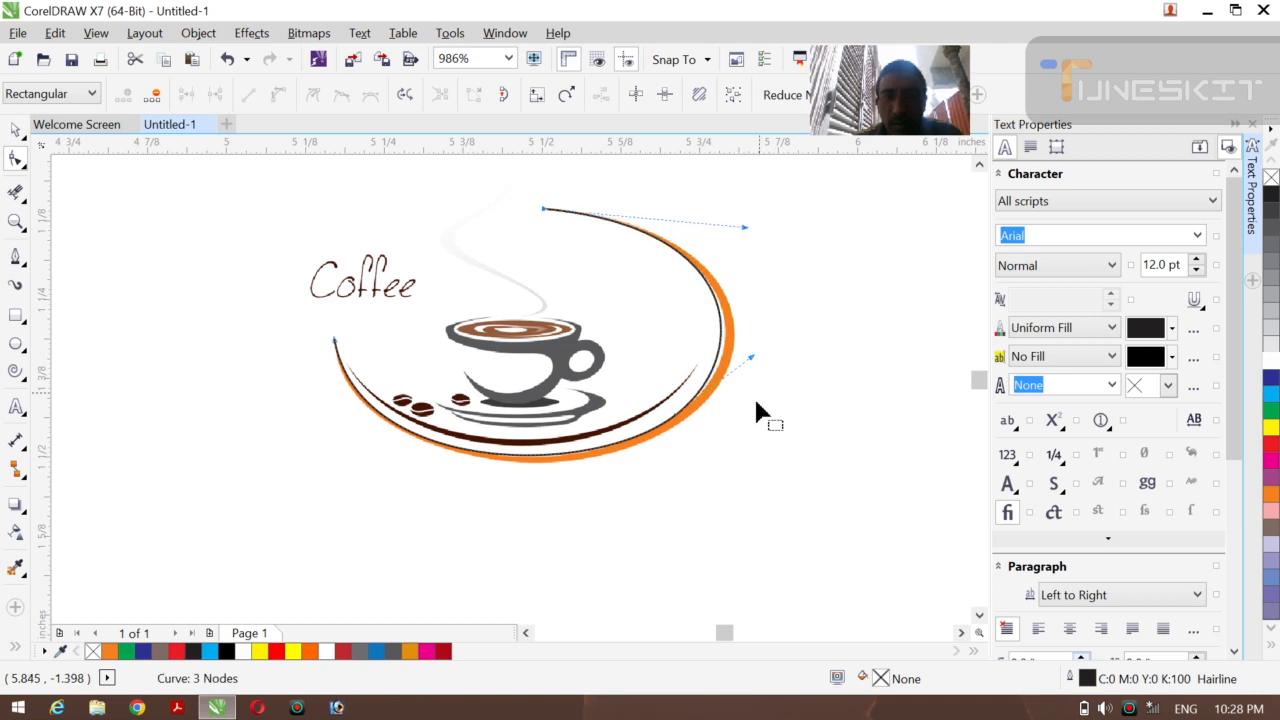
left_click_drag(748, 357, 756, 364)
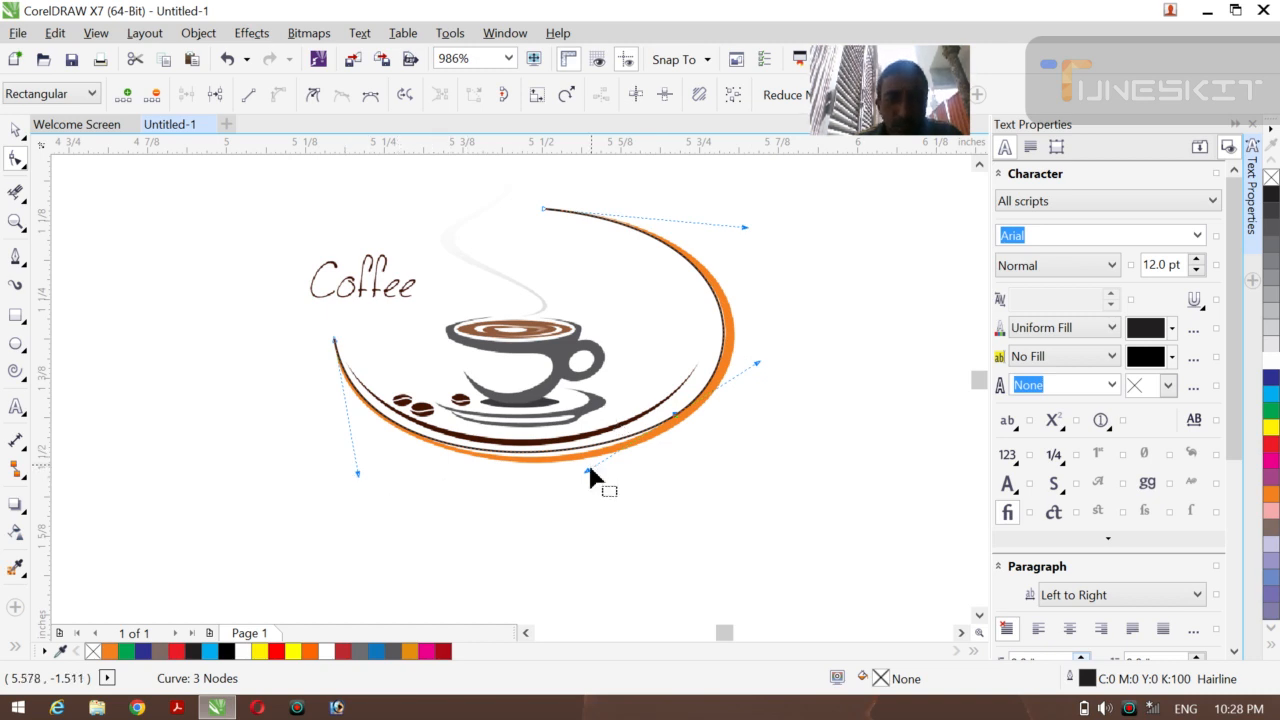
left_click_drag(589, 470, 588, 475)
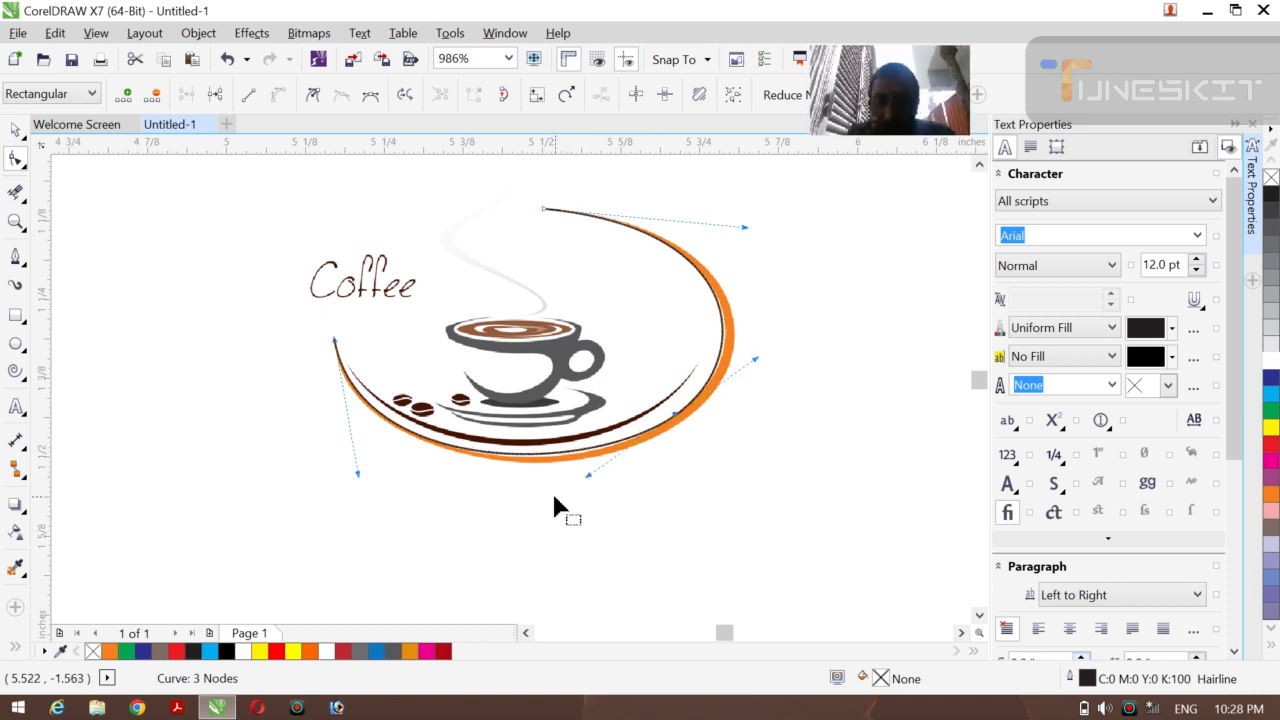
- Duplicate the traced curve about 0.02 inches to the right and move the copy's left end node onto the swoosh's left tip
left_click(15, 257)
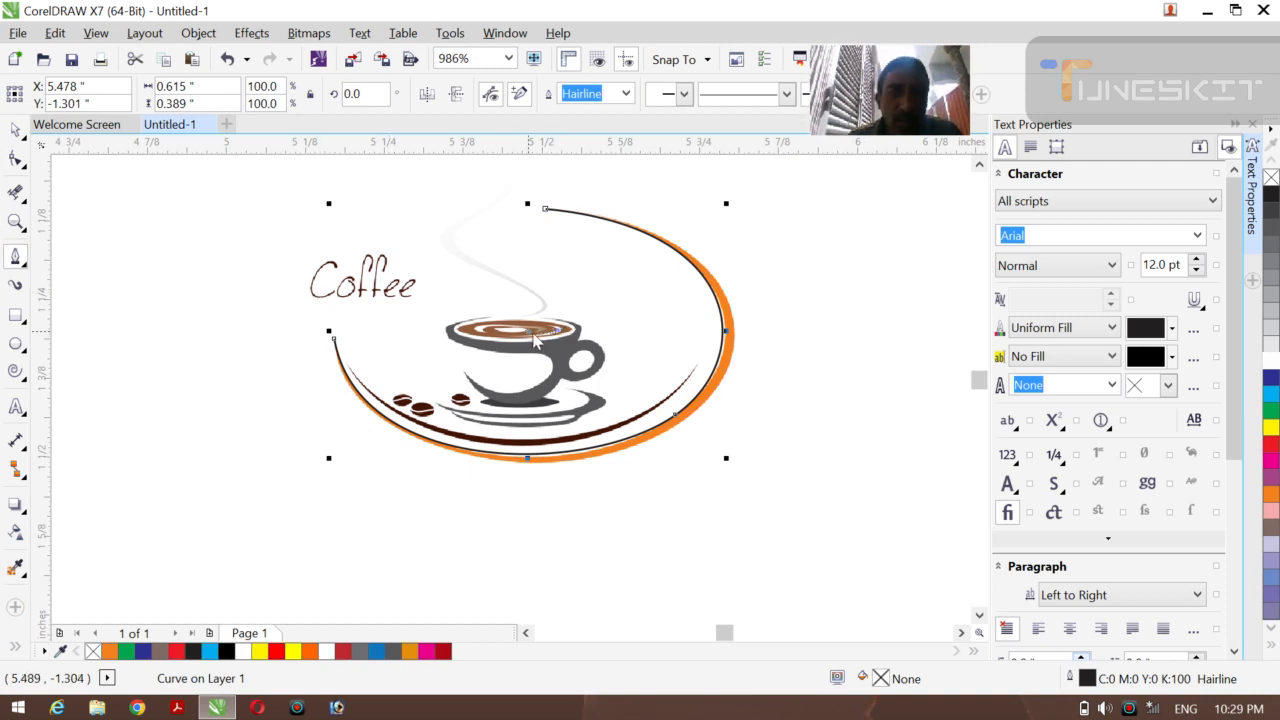
left_click_drag(528, 331, 541, 343)
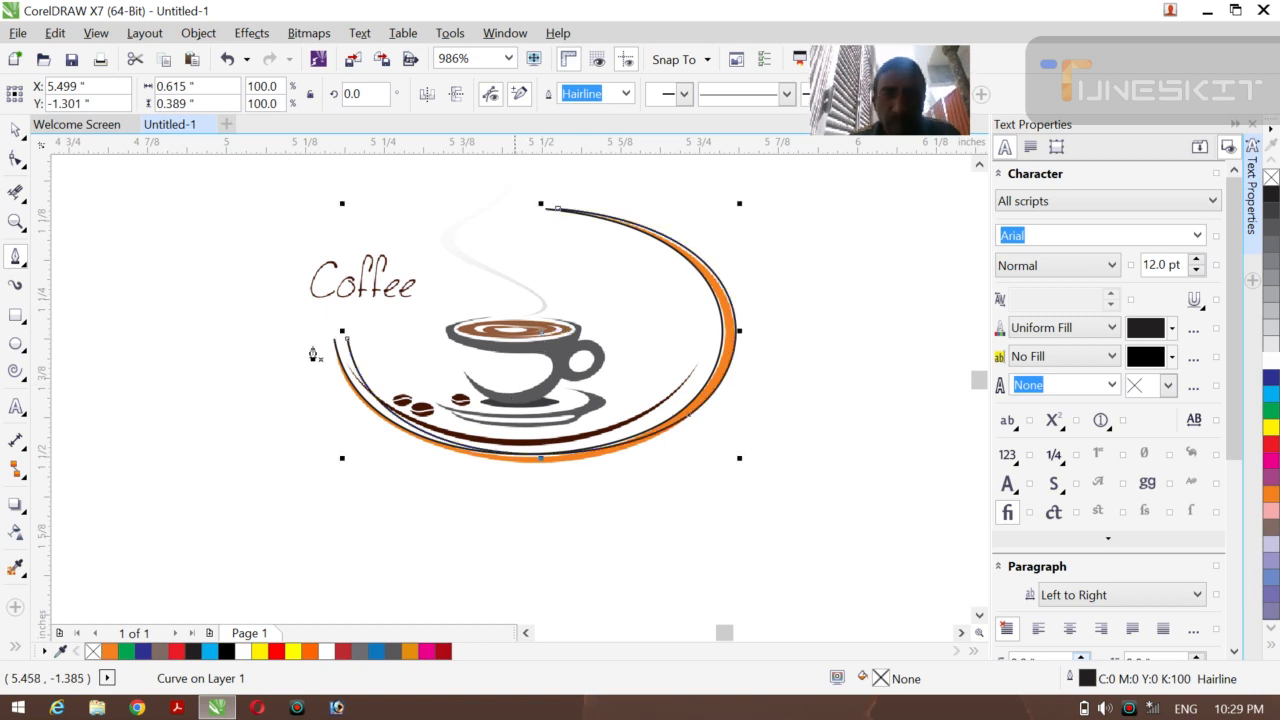
left_click(15, 160)
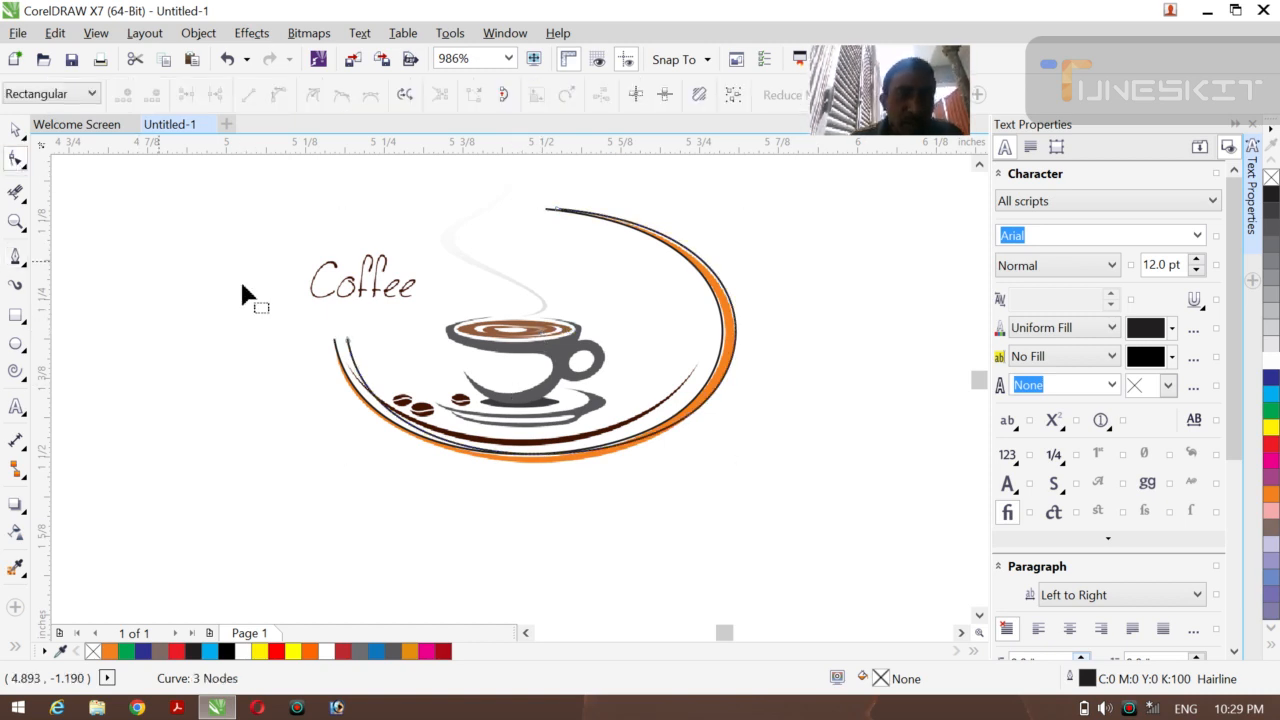
mouse_move(347, 345)
left_mouse_down()
mouse_move(334, 364)
mouse_move(333, 339)
left_mouse_up()
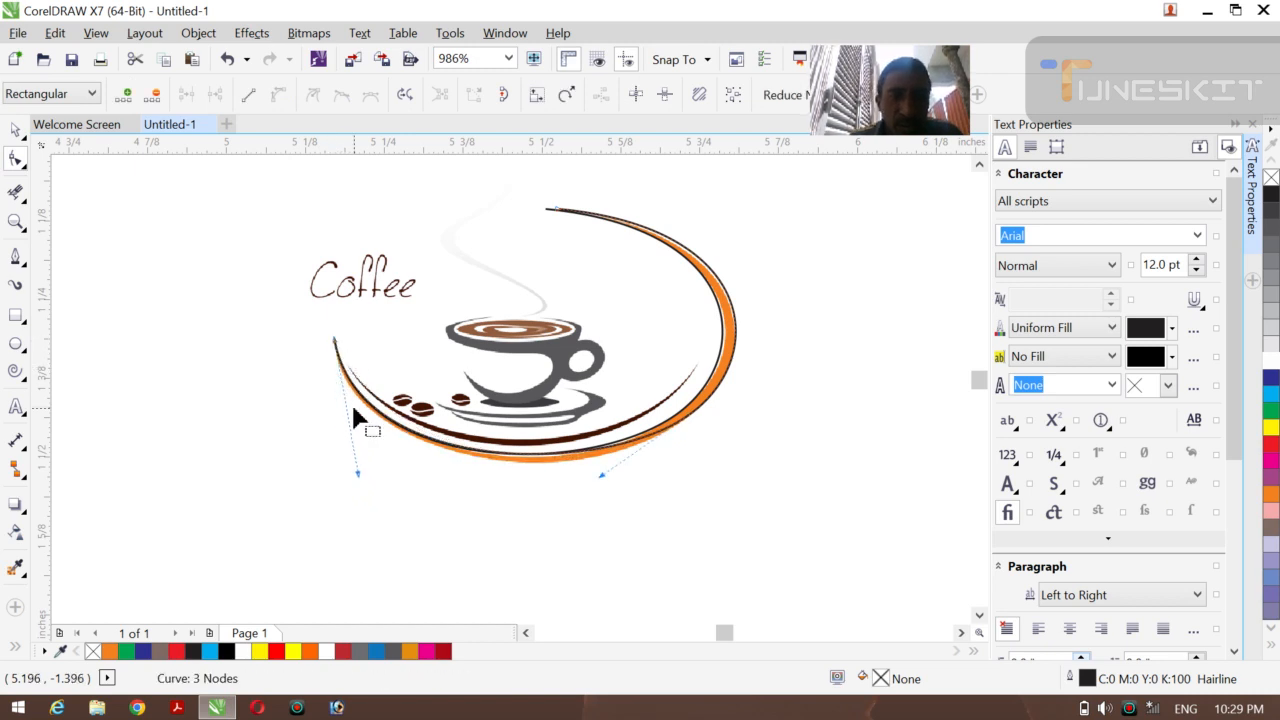
- Bend the copy's lower-left section outward and adjust its upper handle to follow the swoosh's outer right edge
left_click(356, 474)
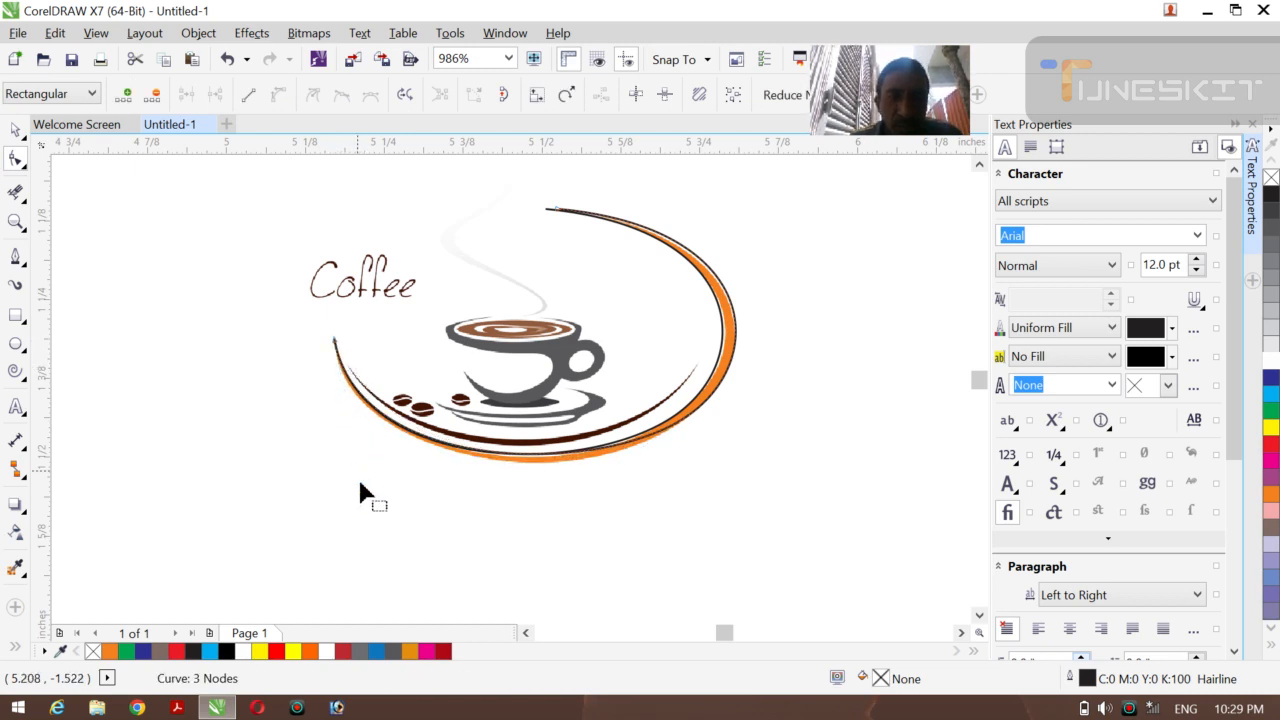
left_click(336, 342)
left_click_drag(356, 473, 365, 511)
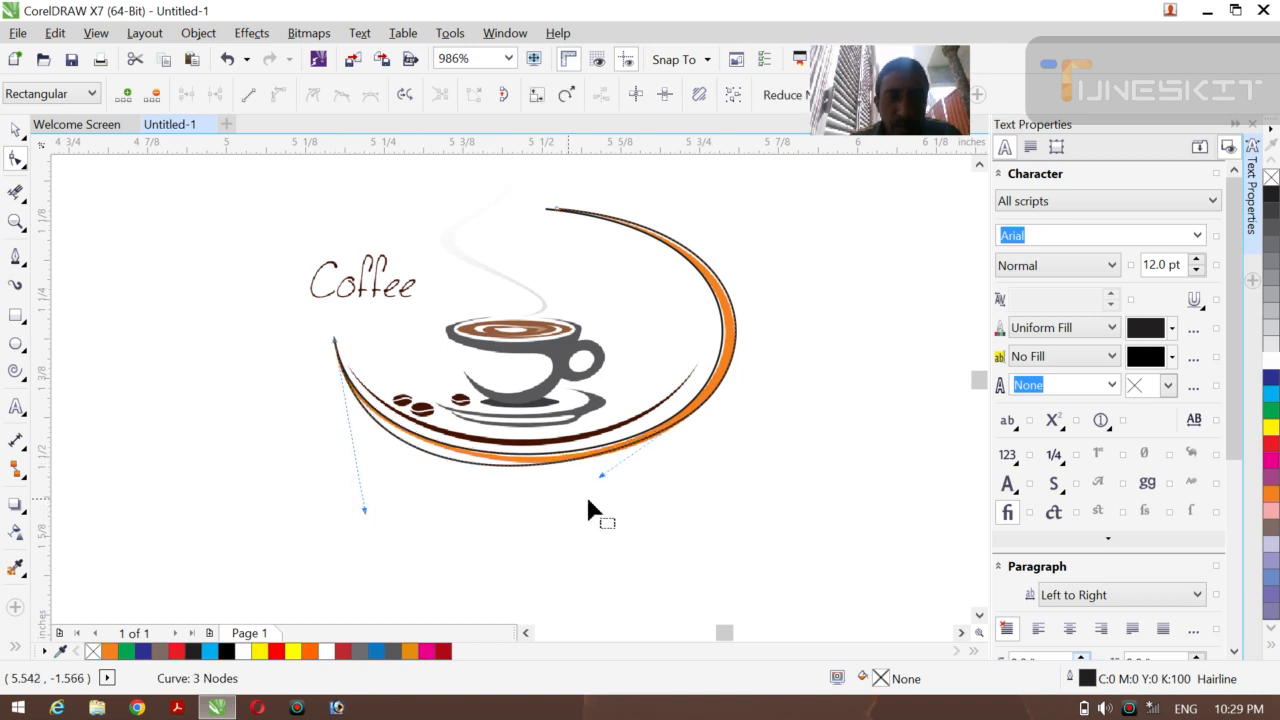
left_click(556, 212)
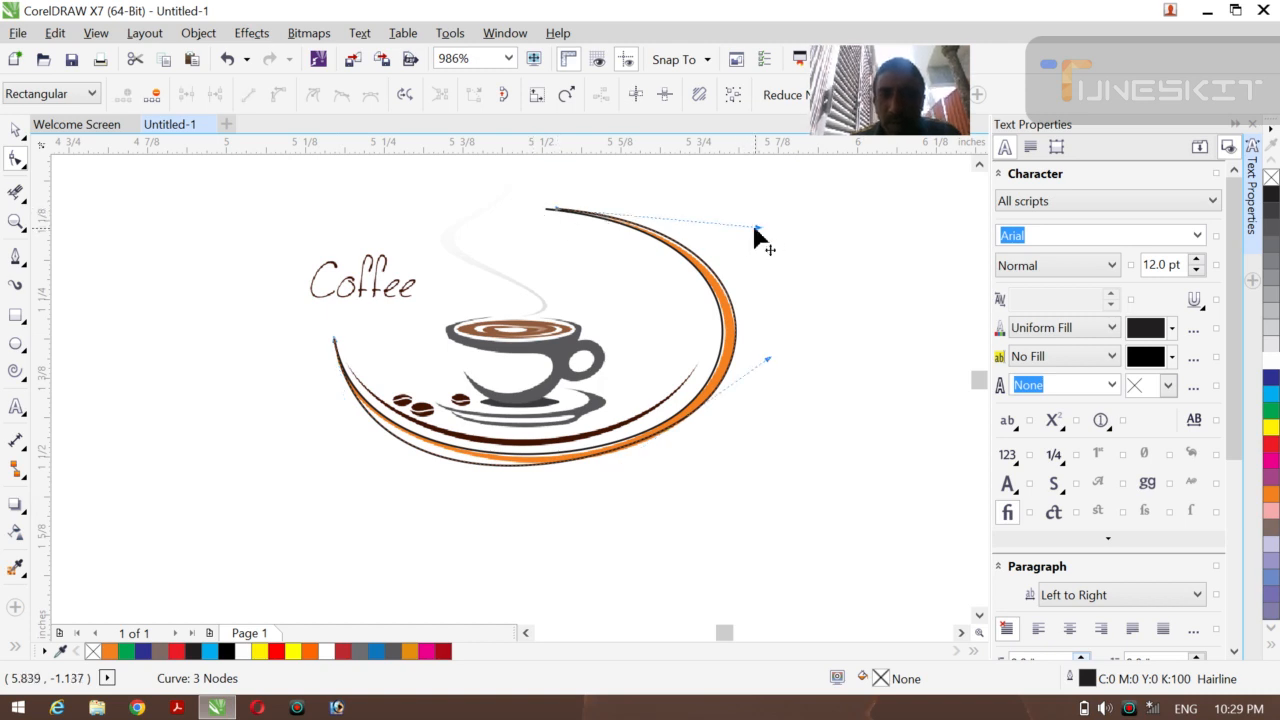
left_click_drag(755, 230, 754, 231)
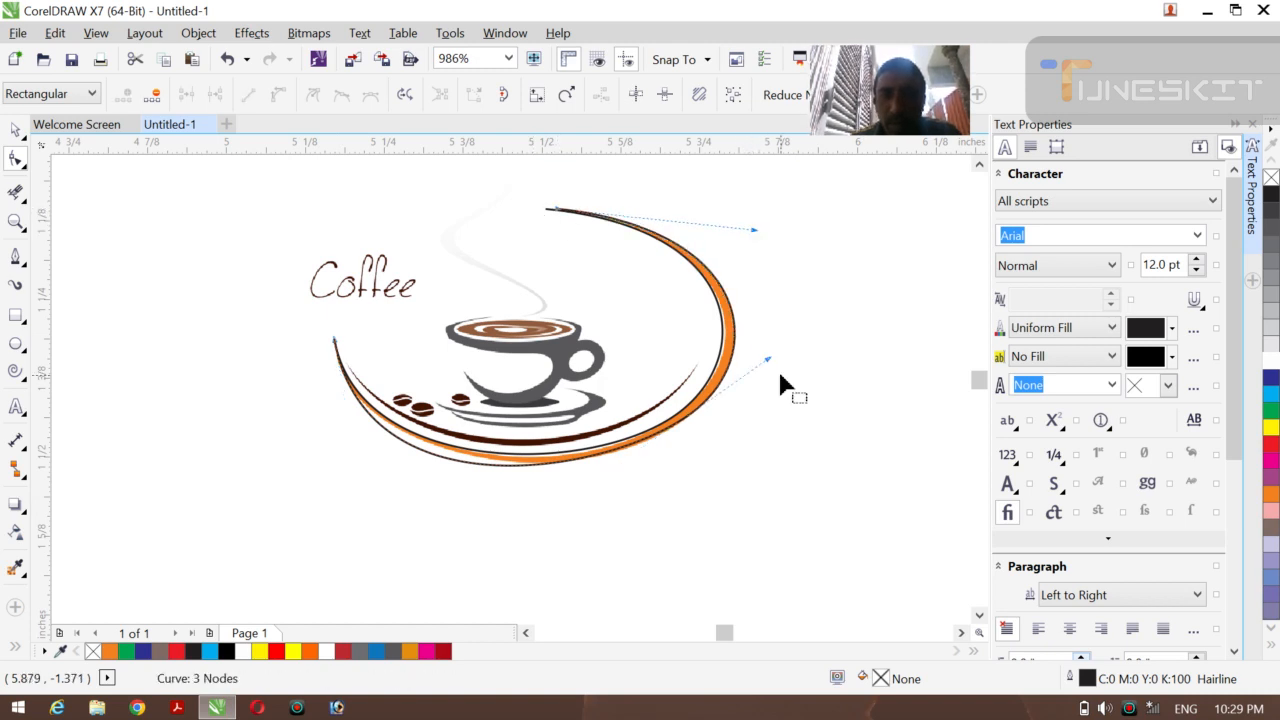
- Refine the copy's left-end and lower-right node handles so its bottom section follows the swoosh's outer edge
left_click(334, 340)
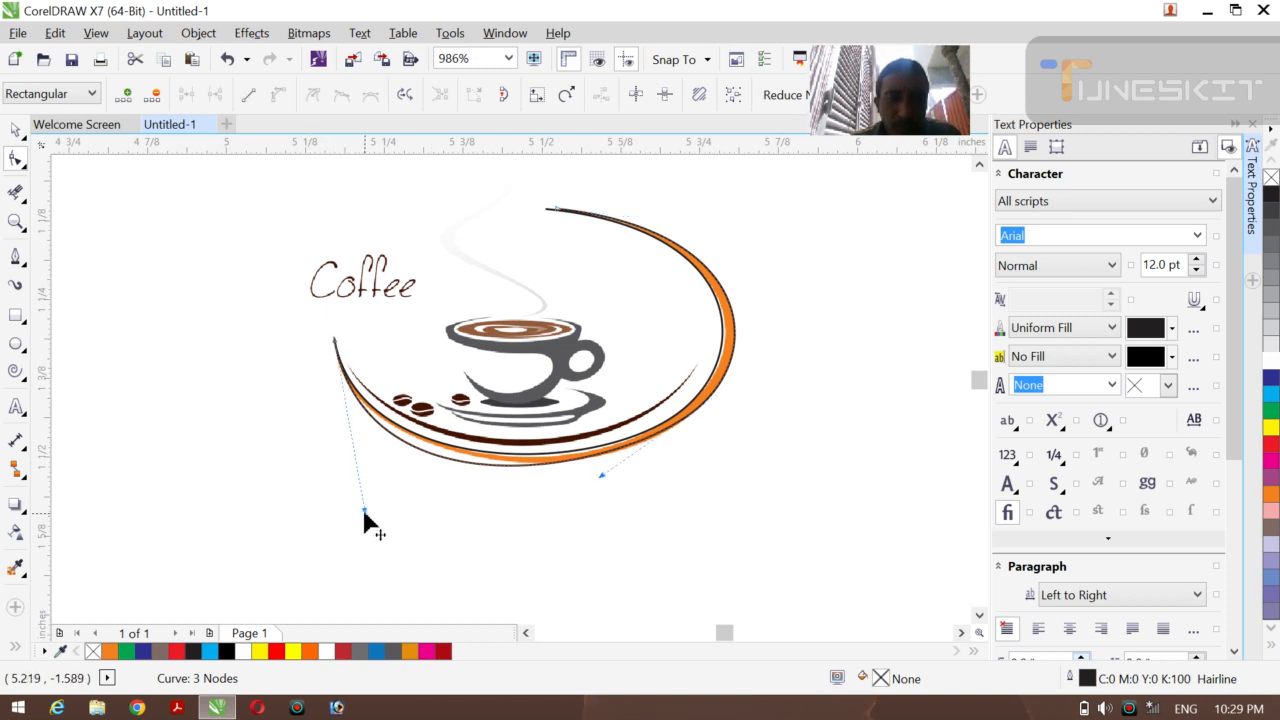
left_click_drag(363, 511, 377, 499)
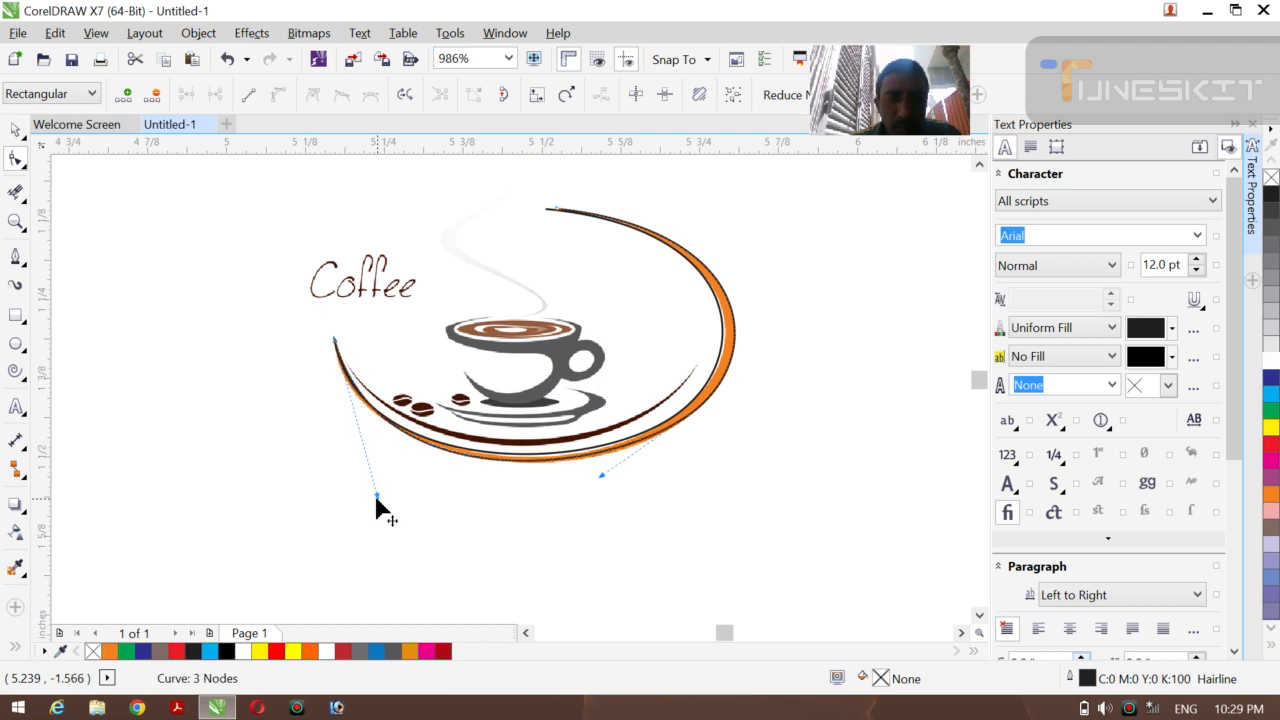
left_click(602, 480)
left_click_drag(601, 486, 607, 490)
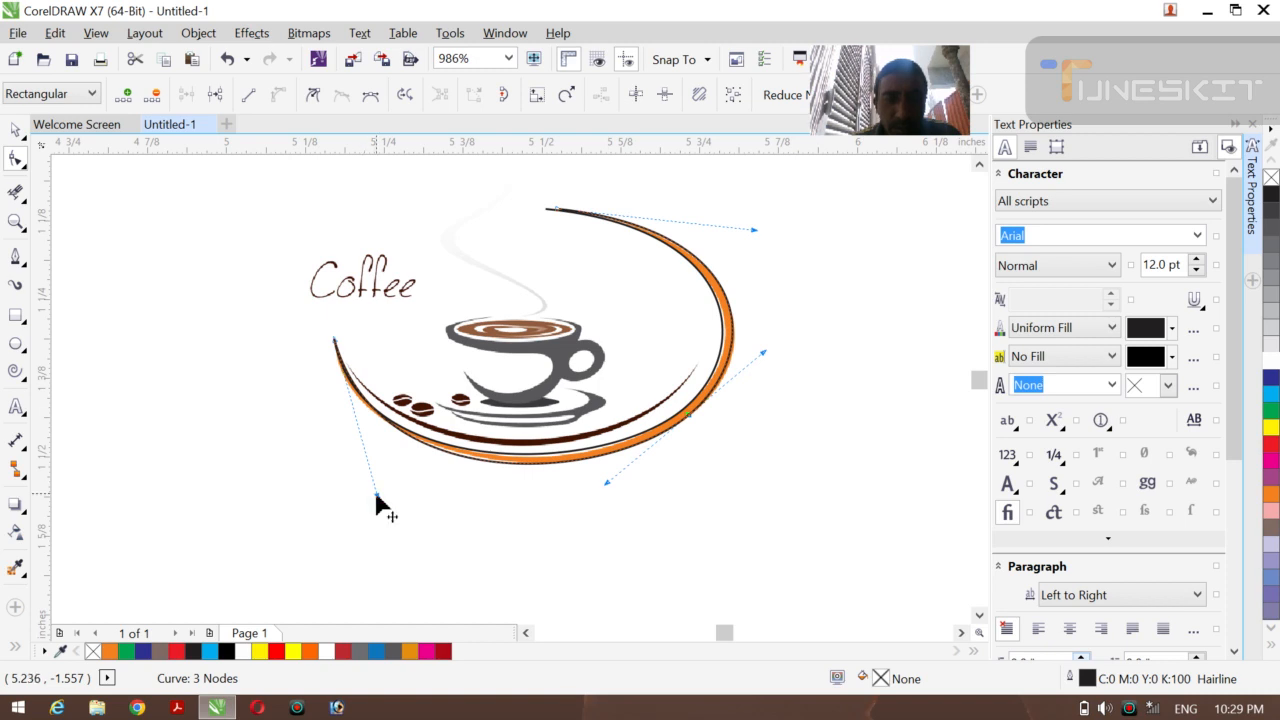
left_click_drag(376, 495, 357, 486)
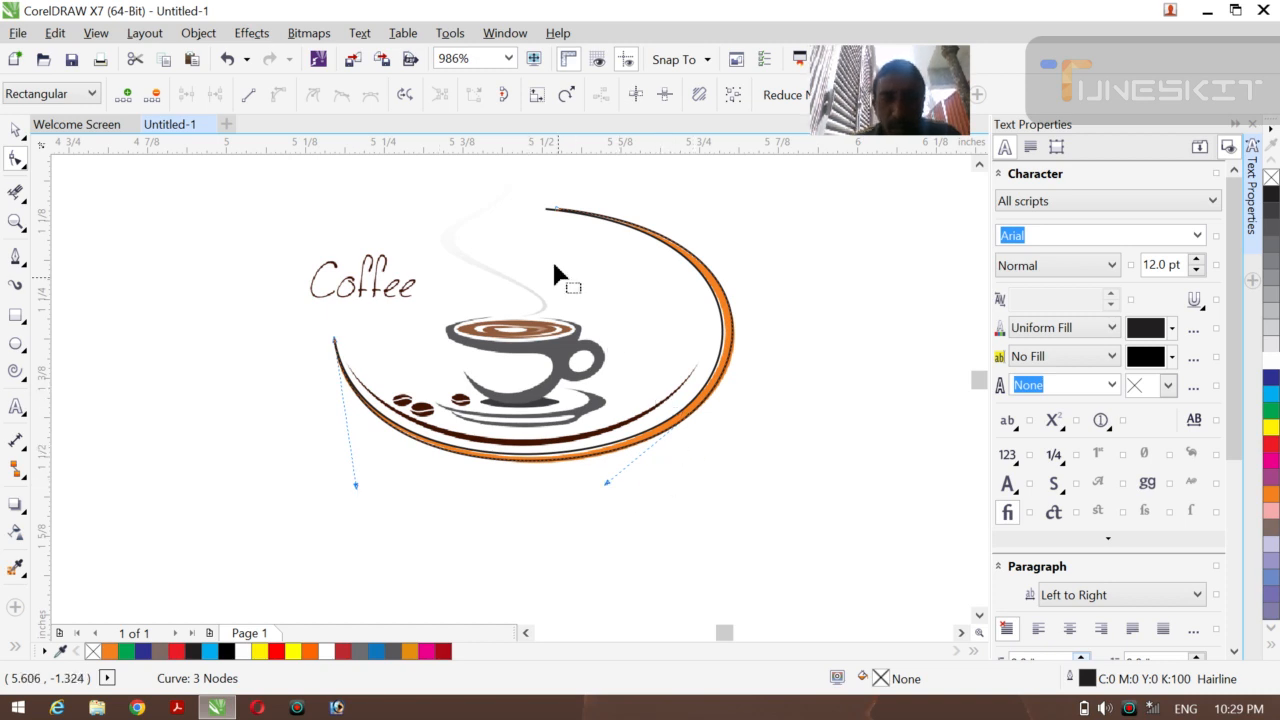
- Move the copy's upper end node onto the swoosh's upper tip and lengthen its handle to match the outer edge
left_click(553, 210)
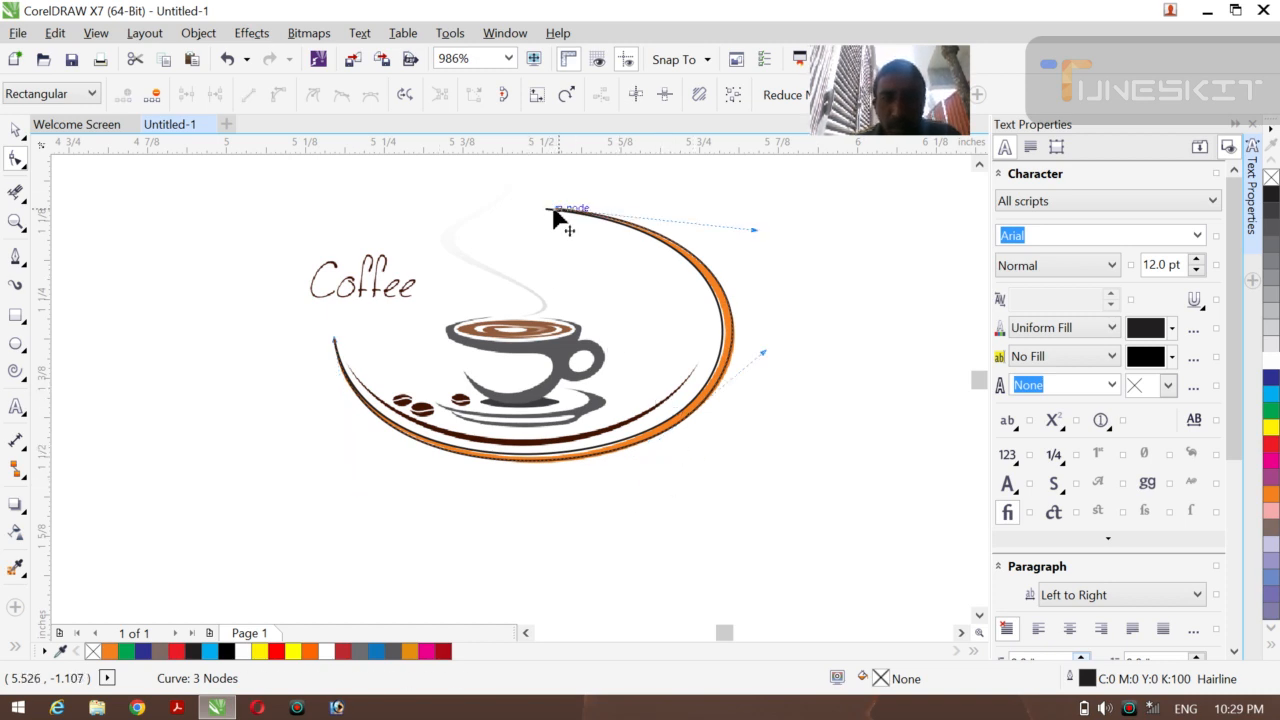
left_click_drag(558, 216, 550, 214)
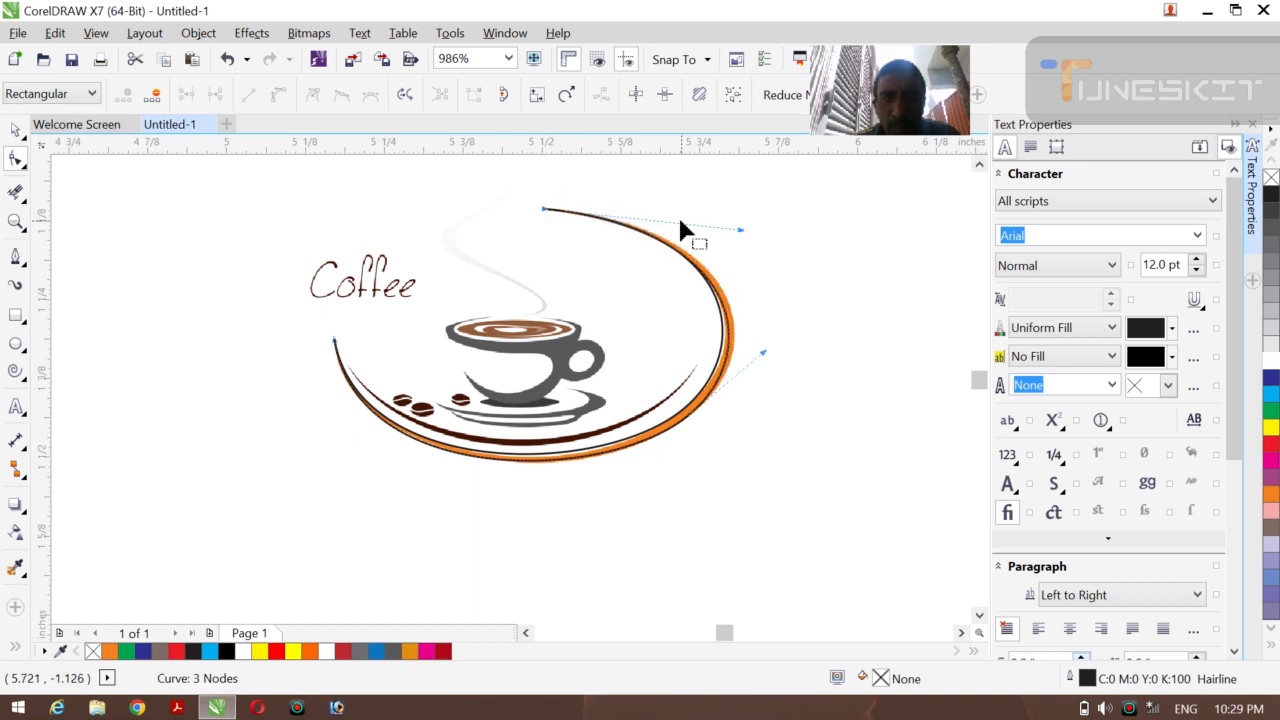
left_click_drag(742, 229, 761, 230)
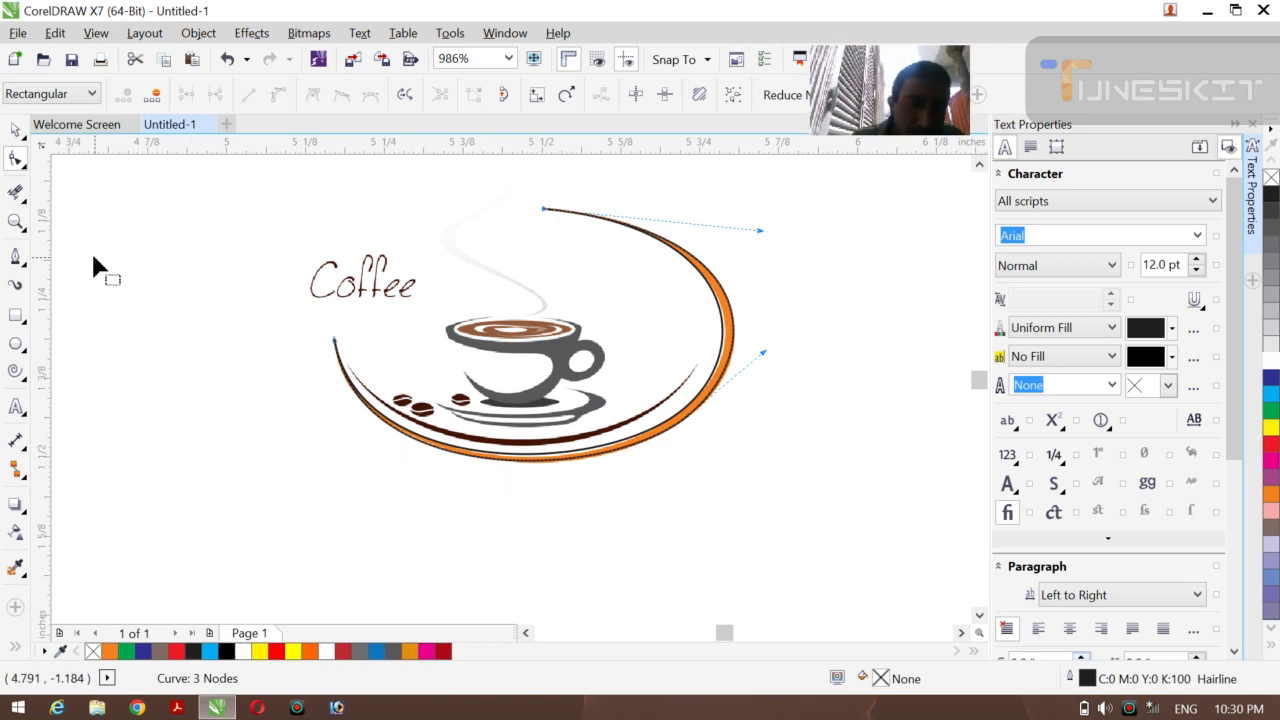
left_click(56, 128)
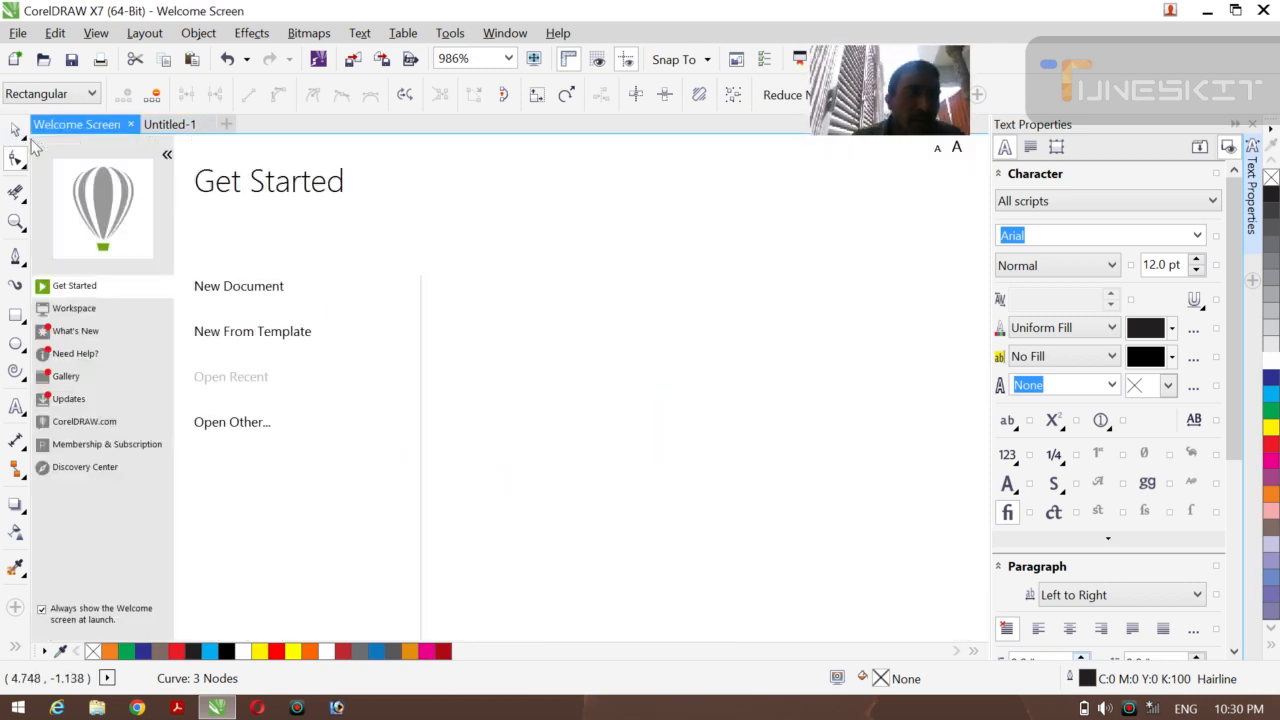
left_click(15, 130)
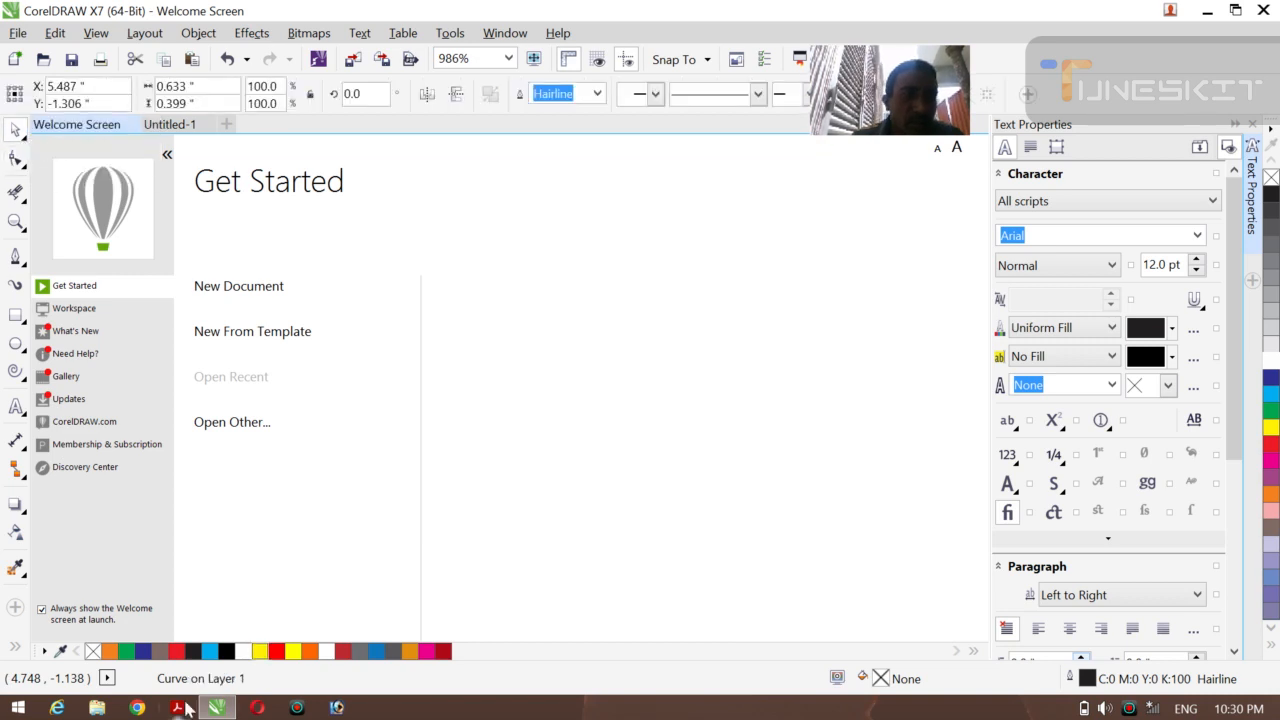
mouse_move(217, 708)
left_click(216, 646)
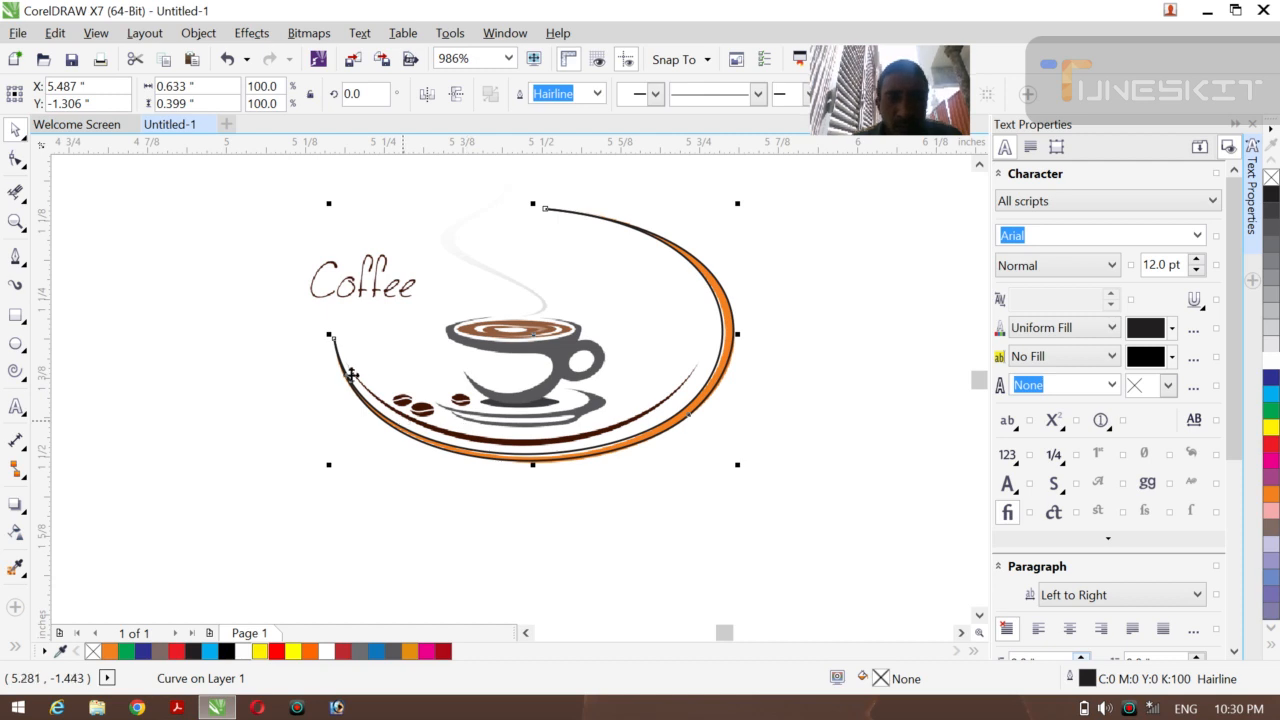
- Draw a straight Pen line about 0.56 inches long between the dark brown arc's two tips and set its outline to Hairline
key("z")
left_click_drag(336, 338, 723, 436)
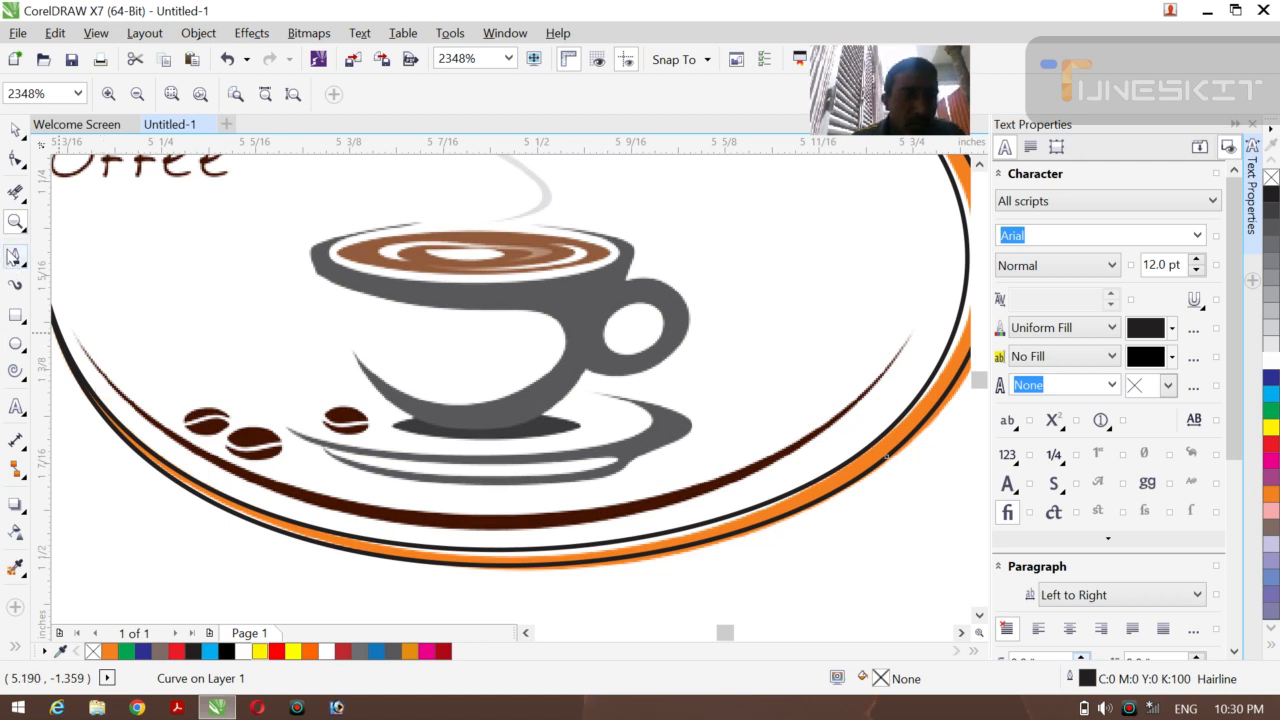
left_click(13, 256)
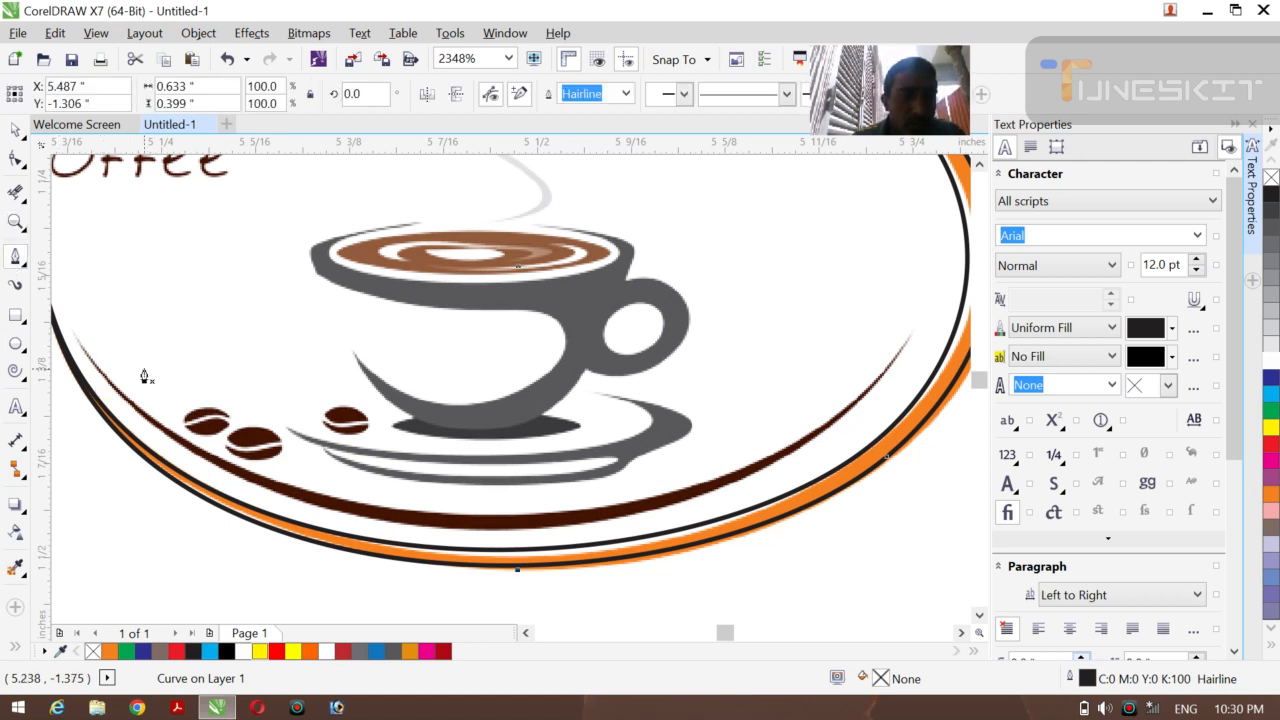
left_click(76, 334)
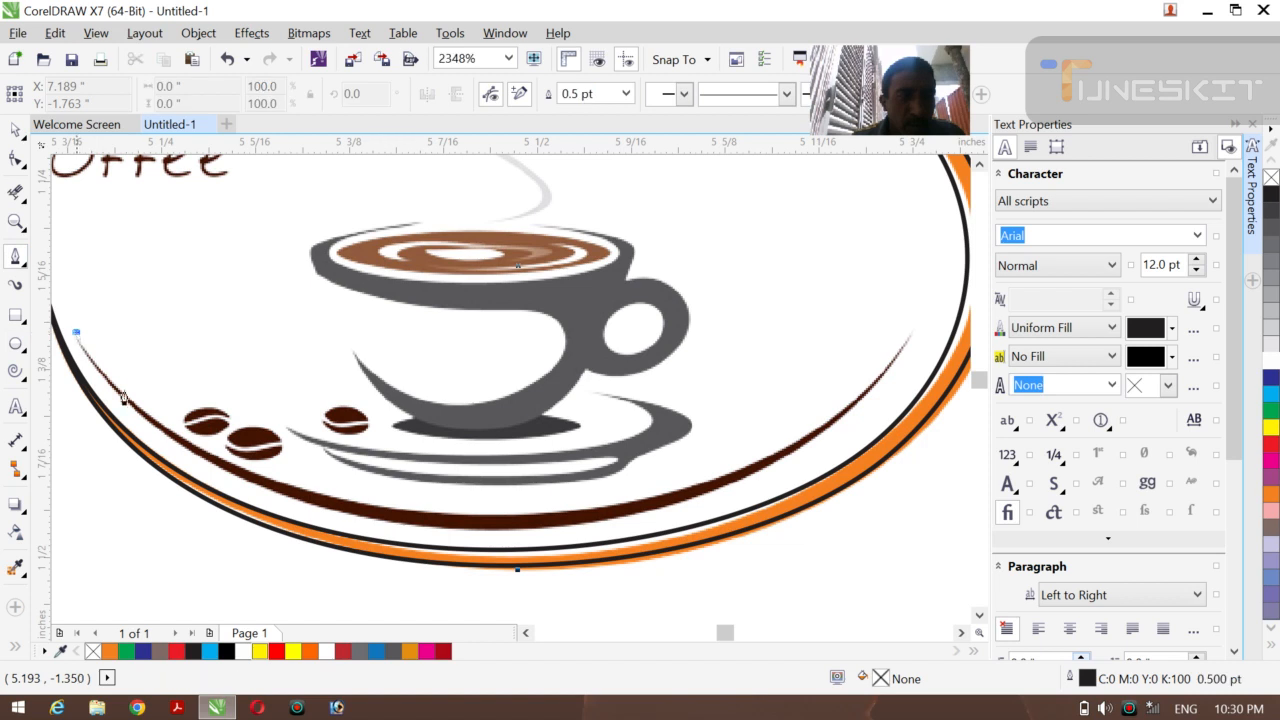
left_click(912, 335)
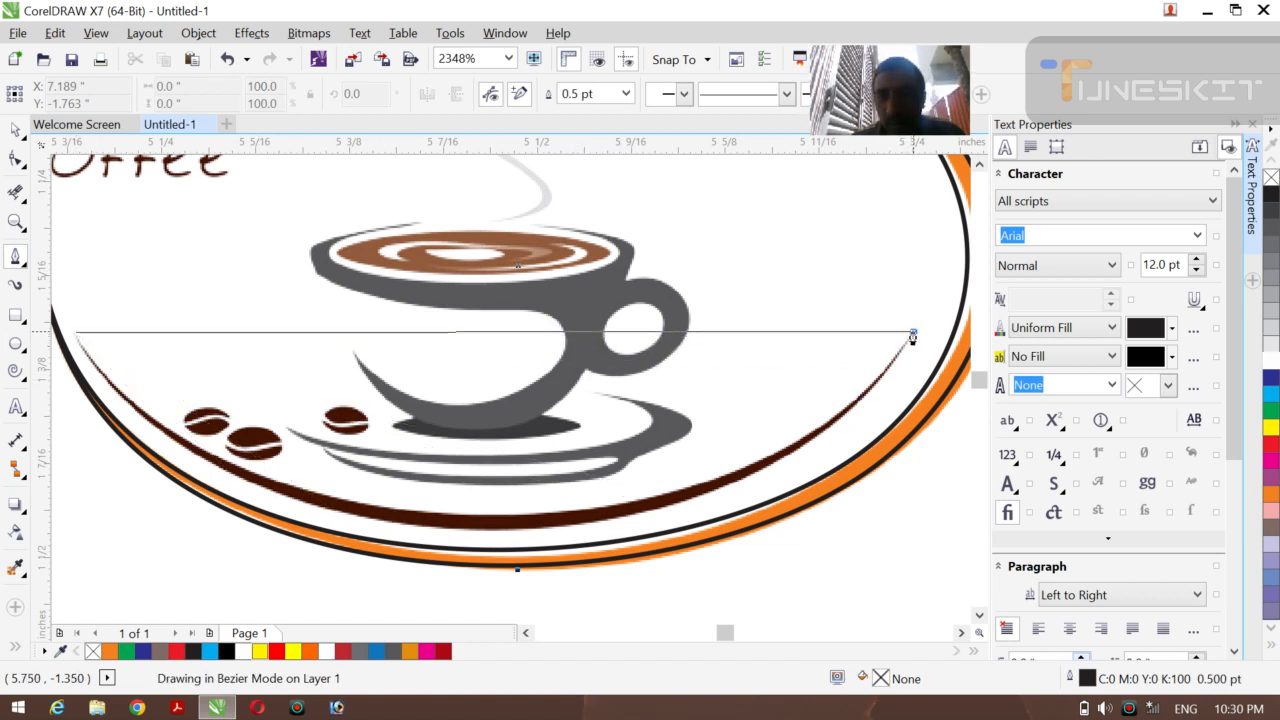
left_click(626, 93)
left_click(605, 130)
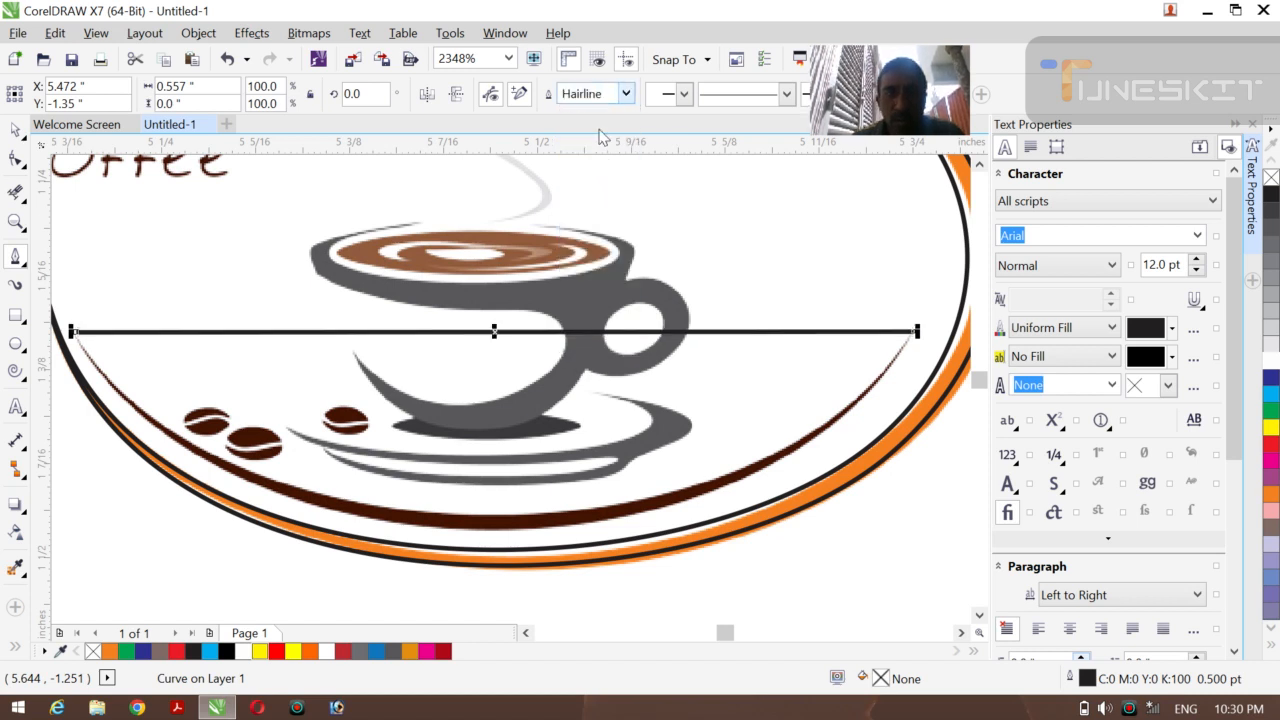
- Convert the straight line between the brown arc's tips to a curve segment with the Shape tool
left_click(15, 158)
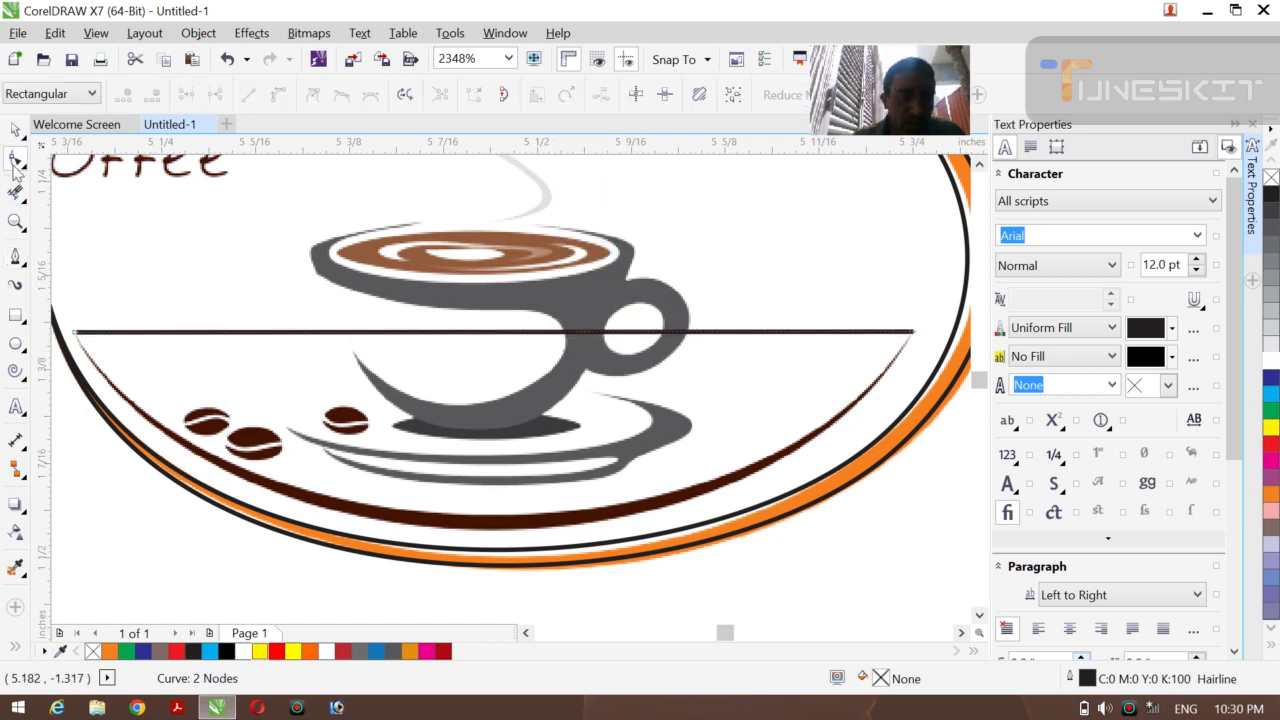
right_click(513, 334)
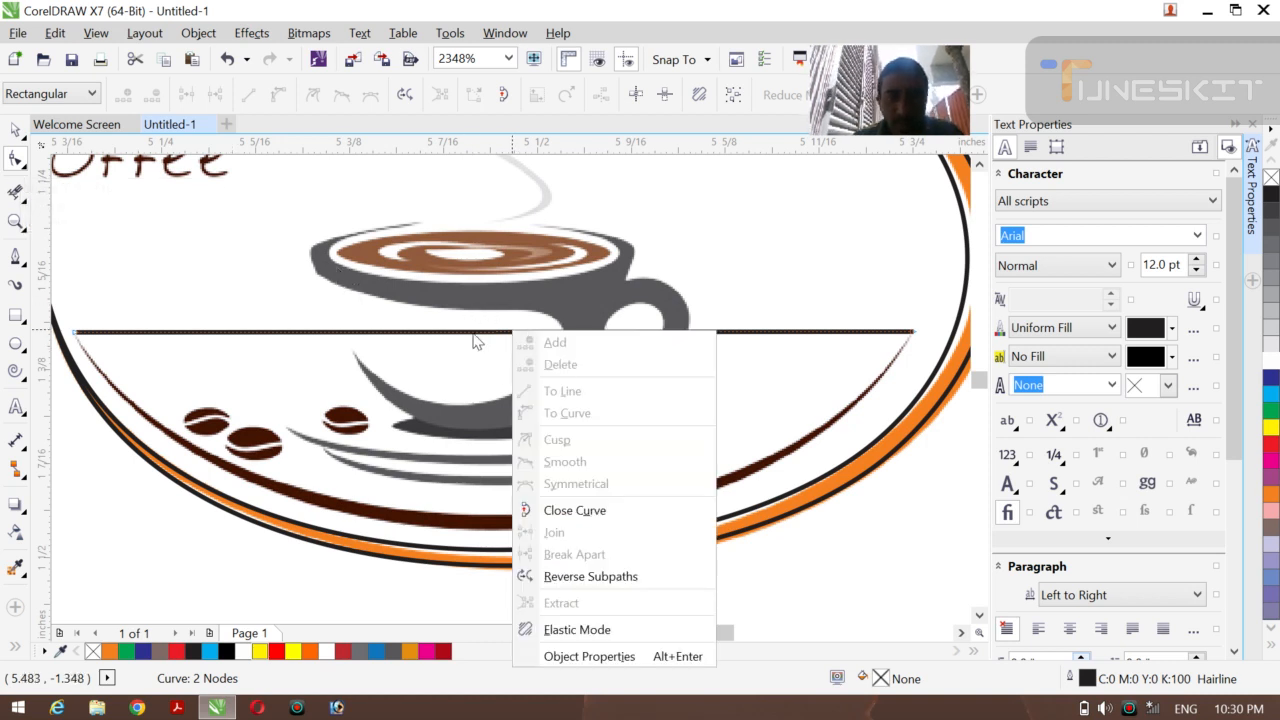
left_click(473, 334)
left_click(473, 333)
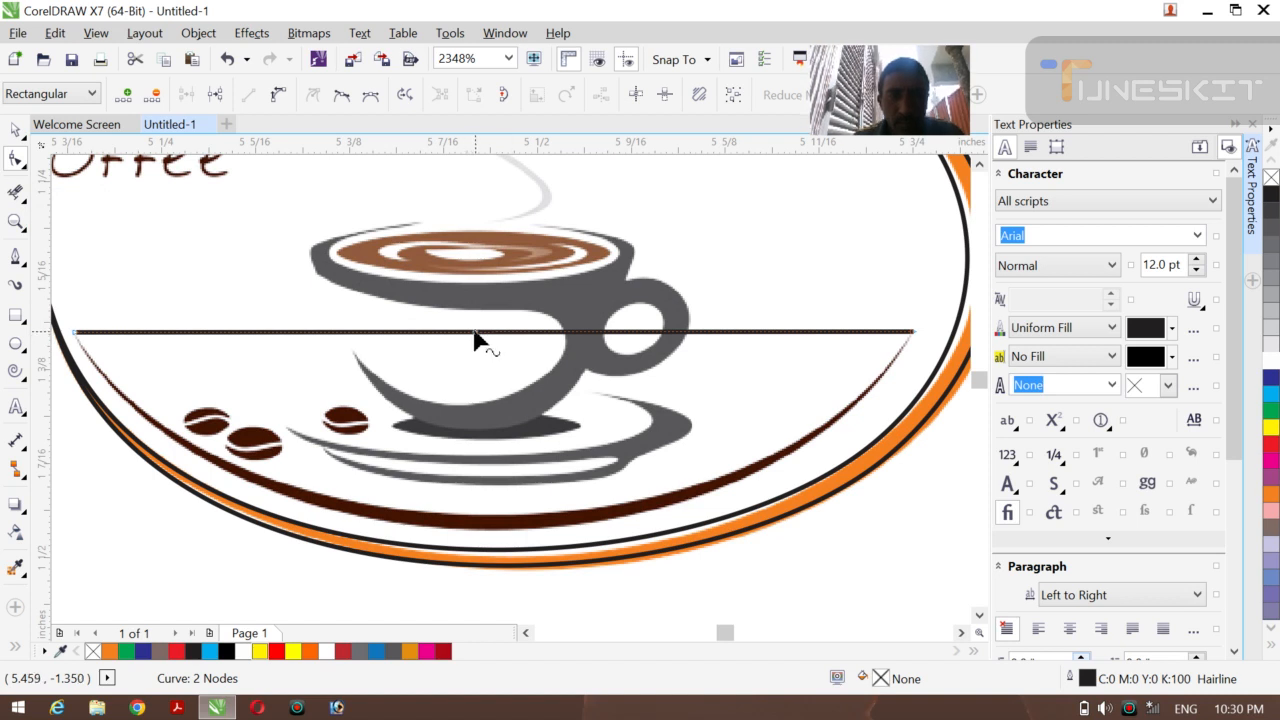
right_click(475, 340)
left_click(517, 416)
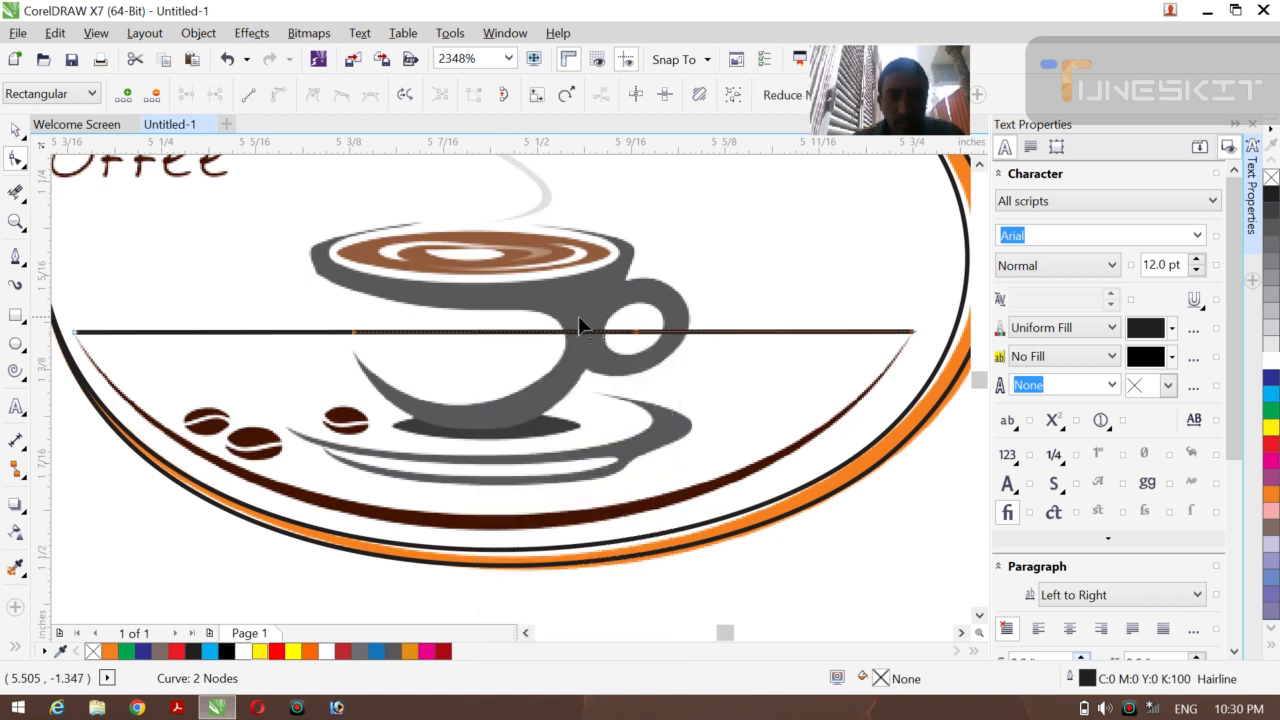
- Bend the curve downward and refine both end-node handles so it follows the dark brown arc's upper edge
left_click_drag(660, 455, 628, 540)
left_click_drag(355, 333, 303, 519)
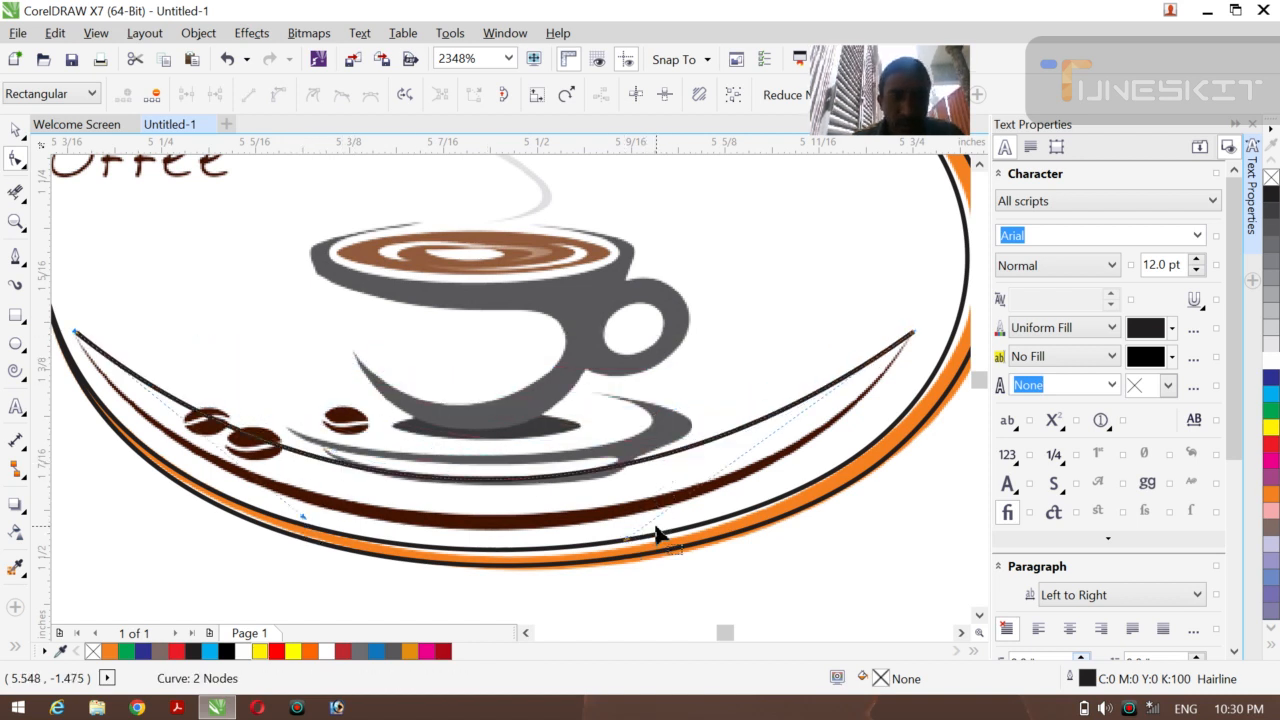
left_click_drag(628, 543, 619, 589)
left_click_drag(305, 524, 295, 560)
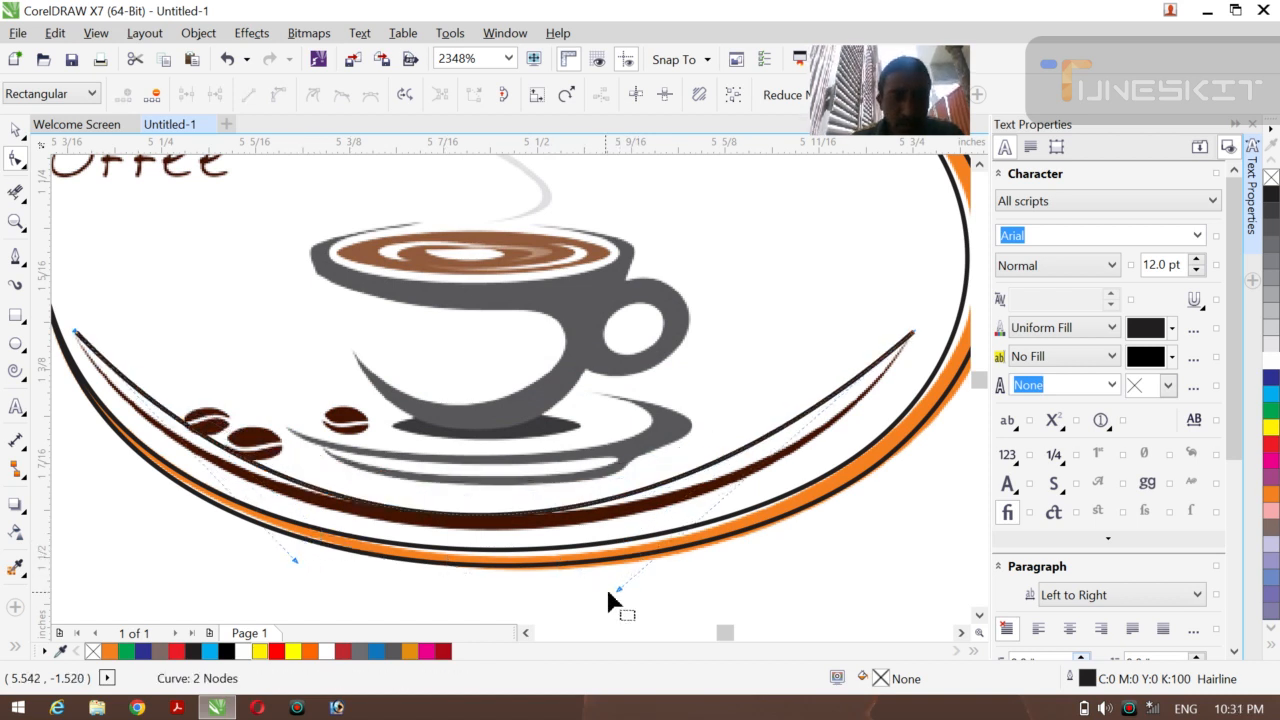
left_click_drag(619, 590, 708, 577)
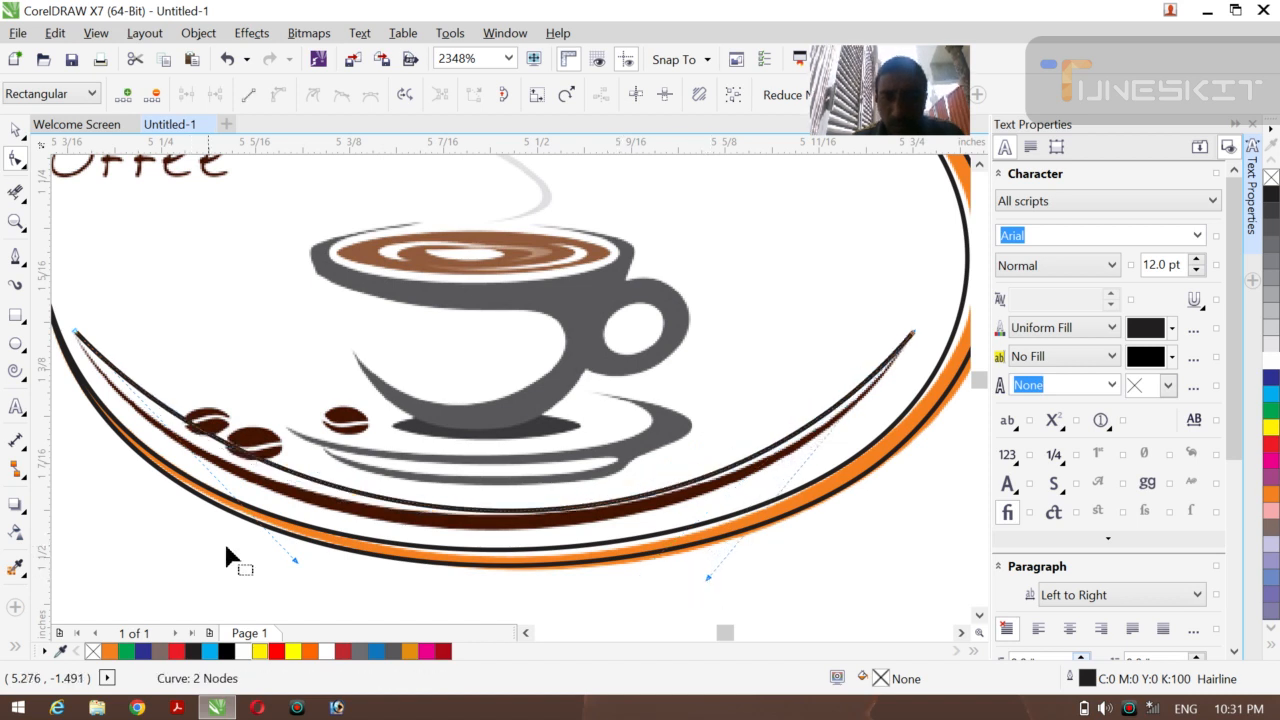
left_click_drag(291, 559, 242, 574)
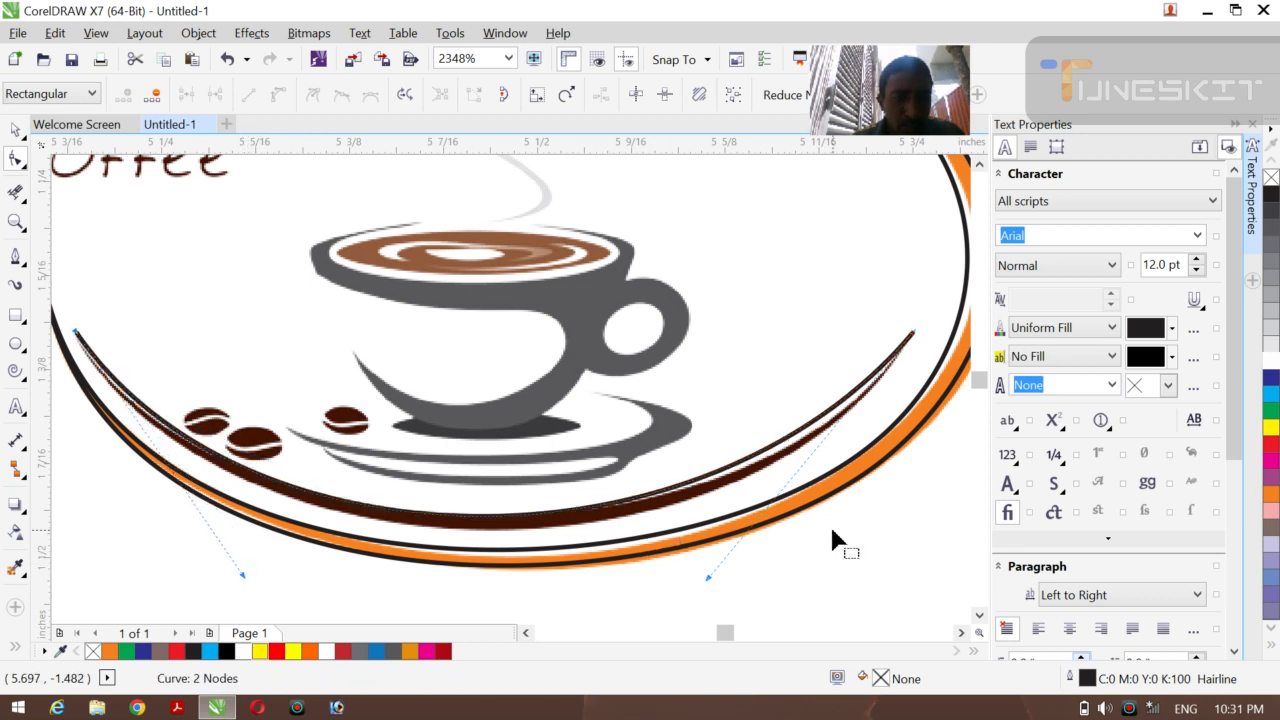
left_click_drag(708, 578, 731, 580)
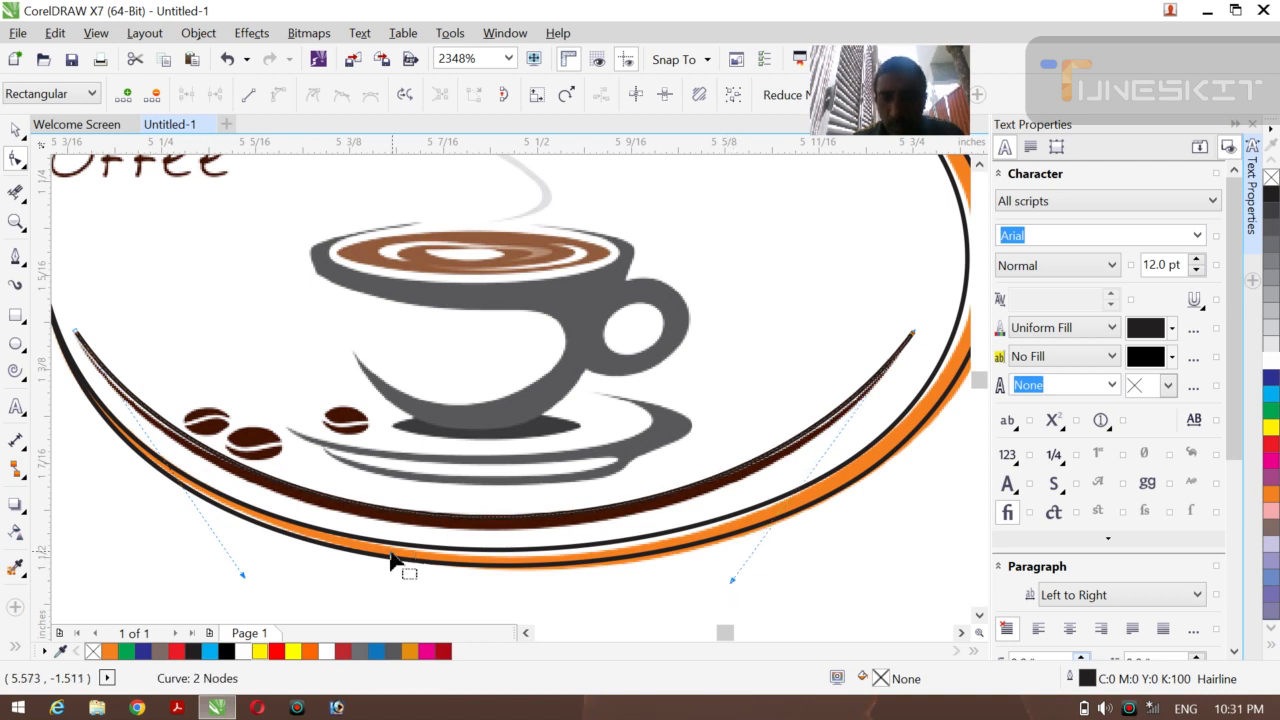
left_click_drag(240, 573, 231, 574)
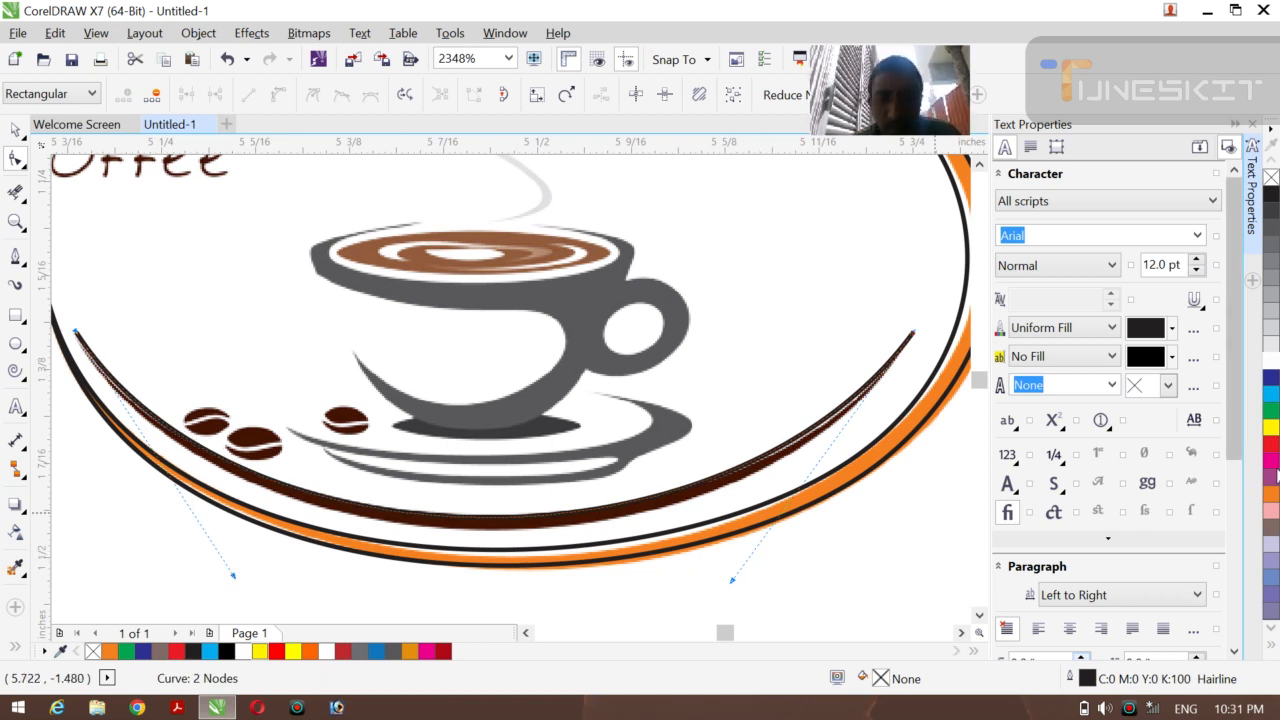
- Color the curve's outline red and place a duplicate about 0.007 inches directly below it
right_click(1270, 447)
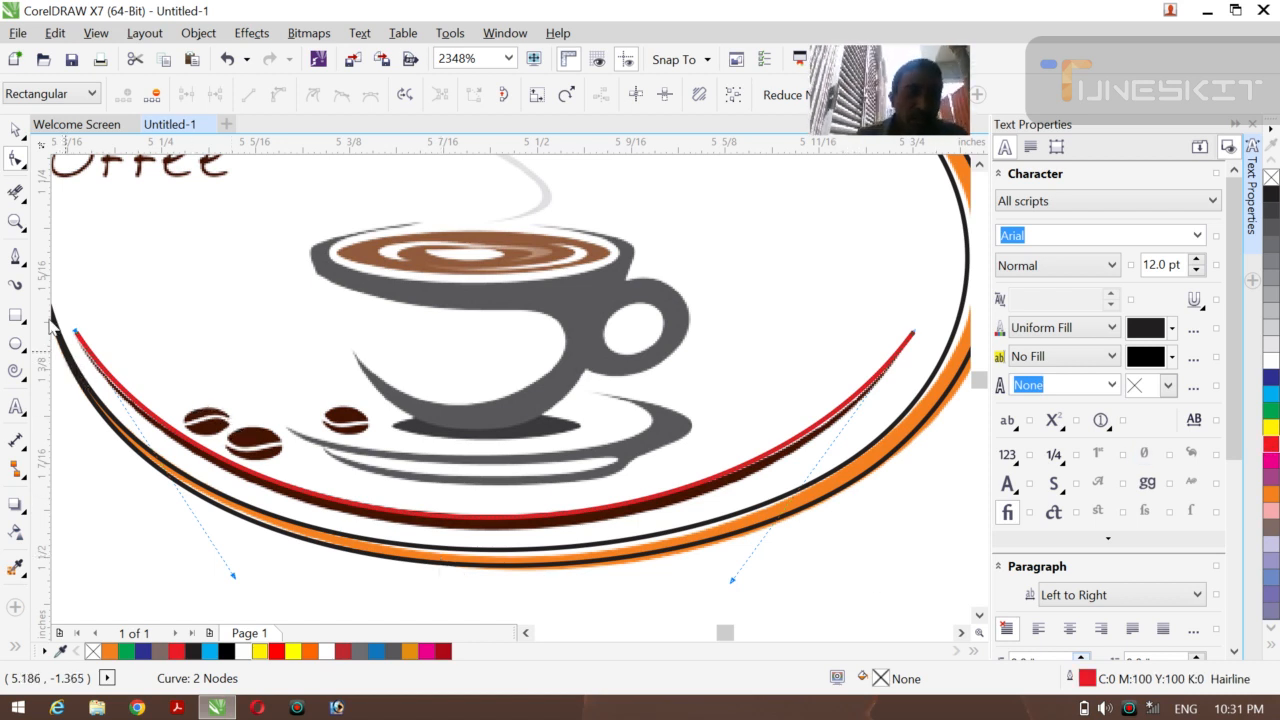
left_click(15, 130)
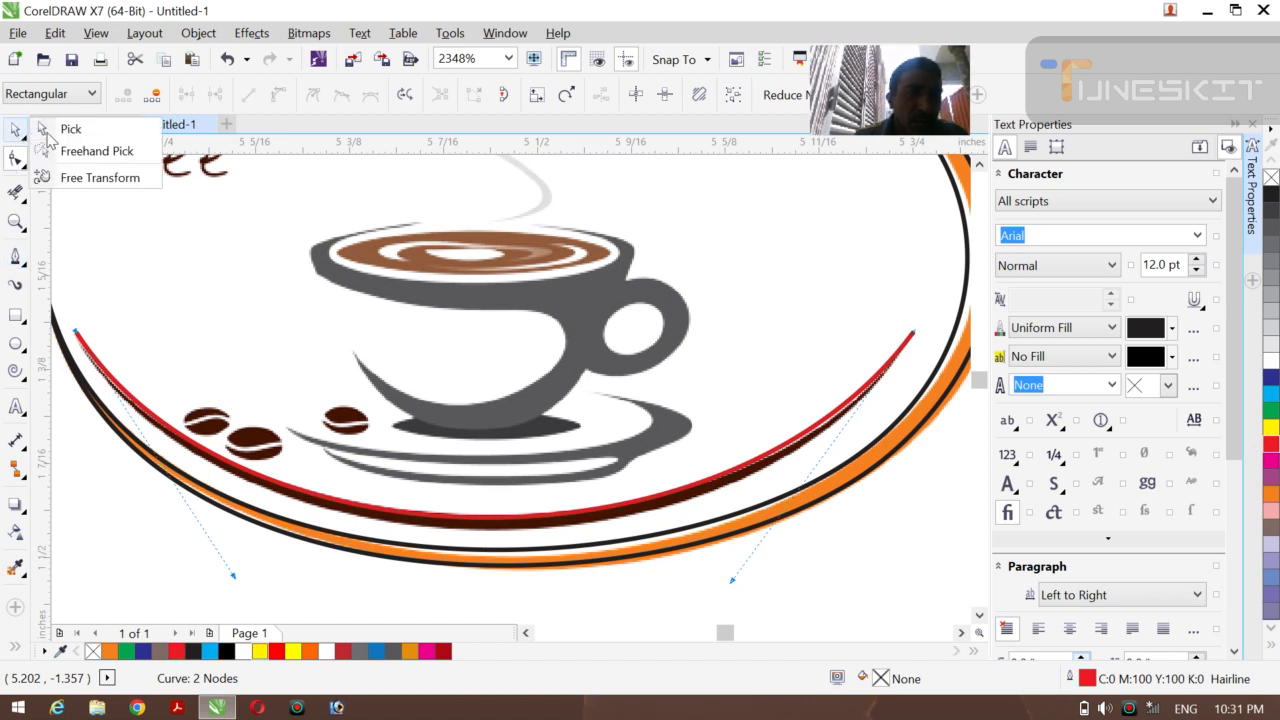
left_click(68, 126)
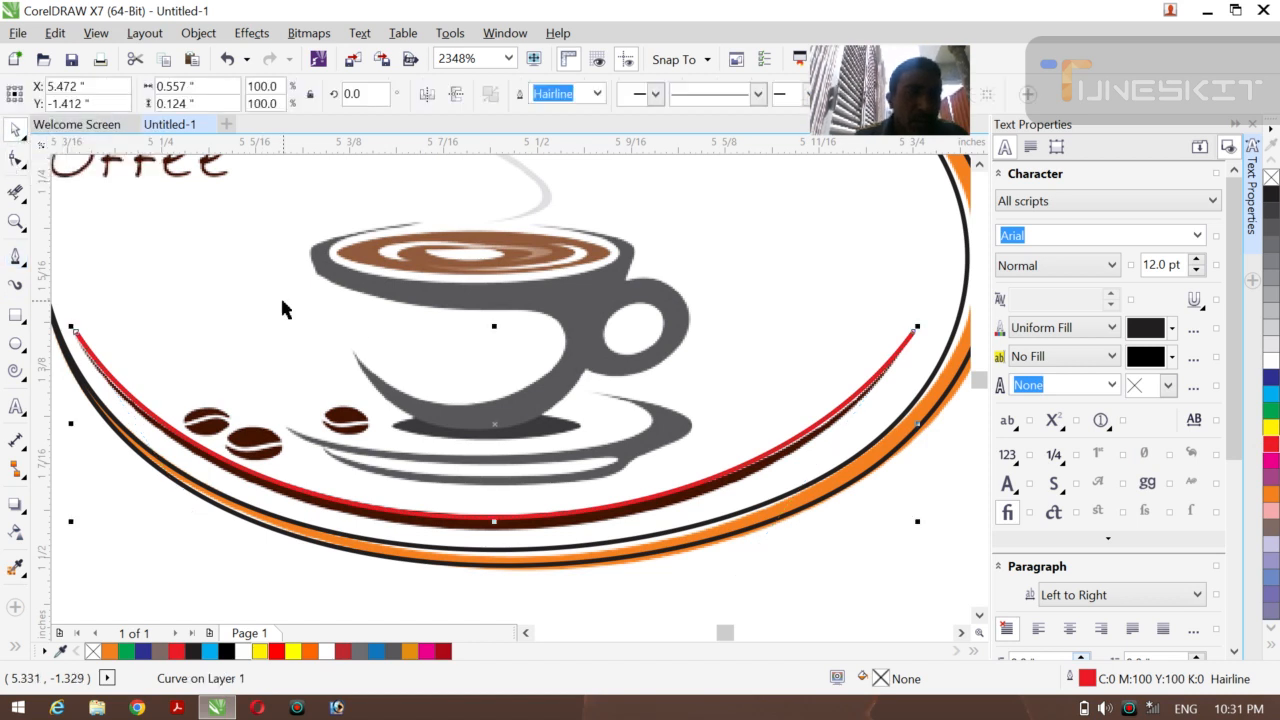
left_click(724, 543)
left_click(651, 500)
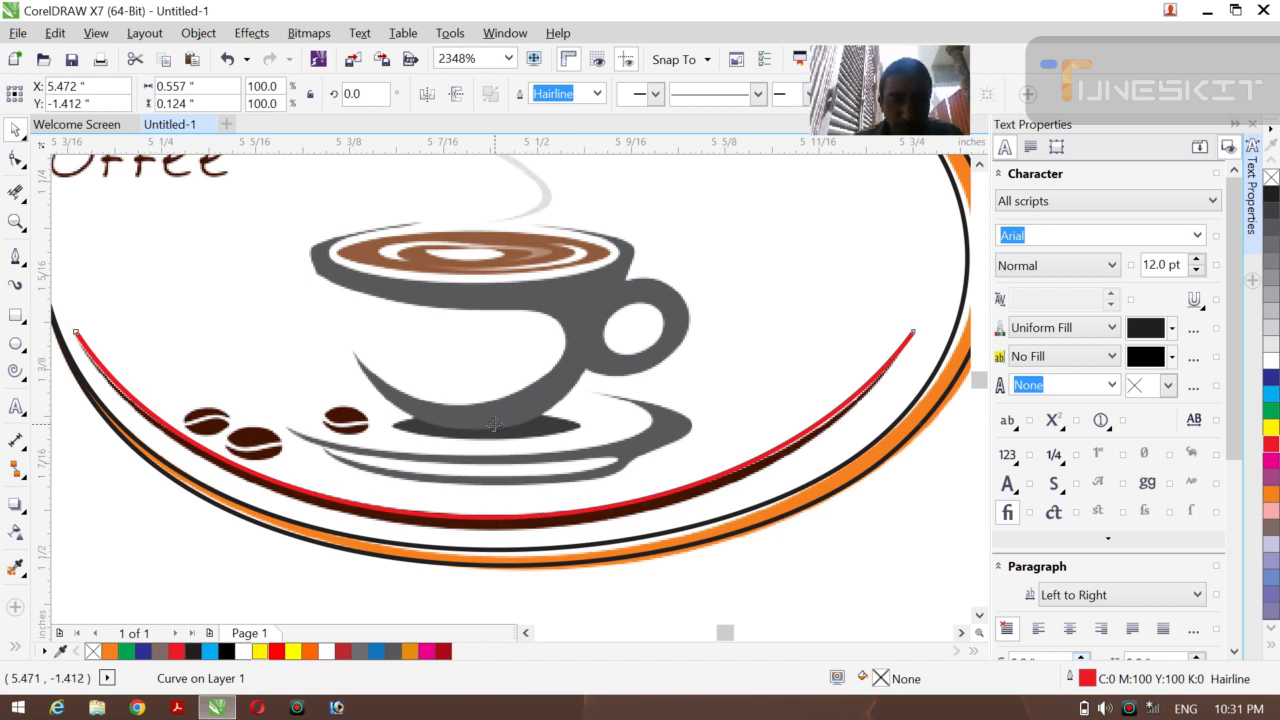
left_click_drag(494, 424, 494, 436)
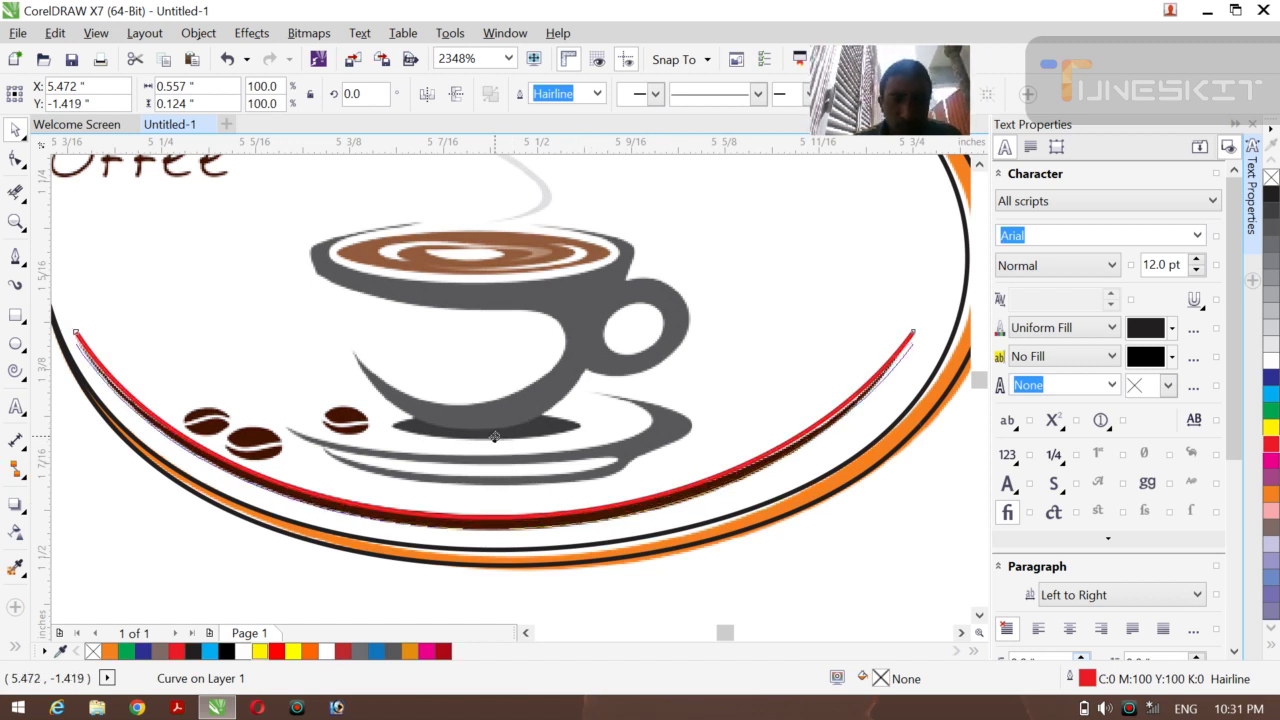
left_click_drag(494, 437, 494, 436)
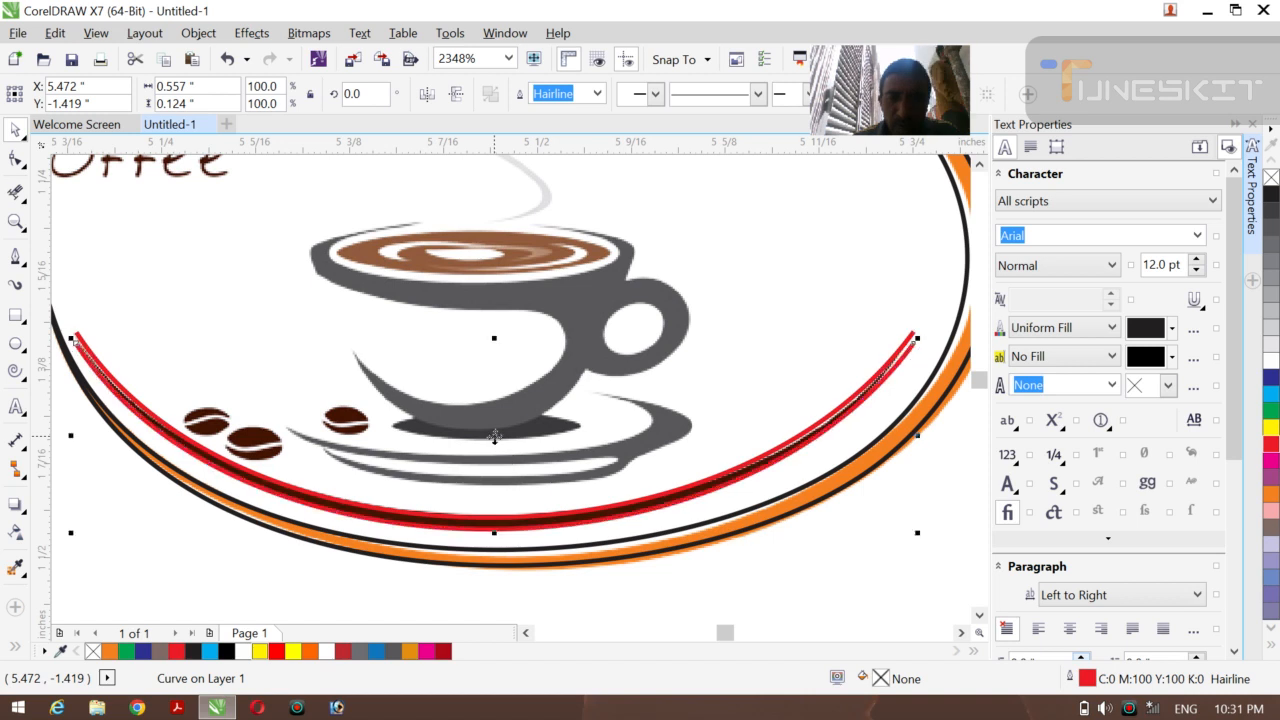
- Move the copy's two end nodes onto the original red curve's end points at the brown arc's tips
left_click(16, 160)
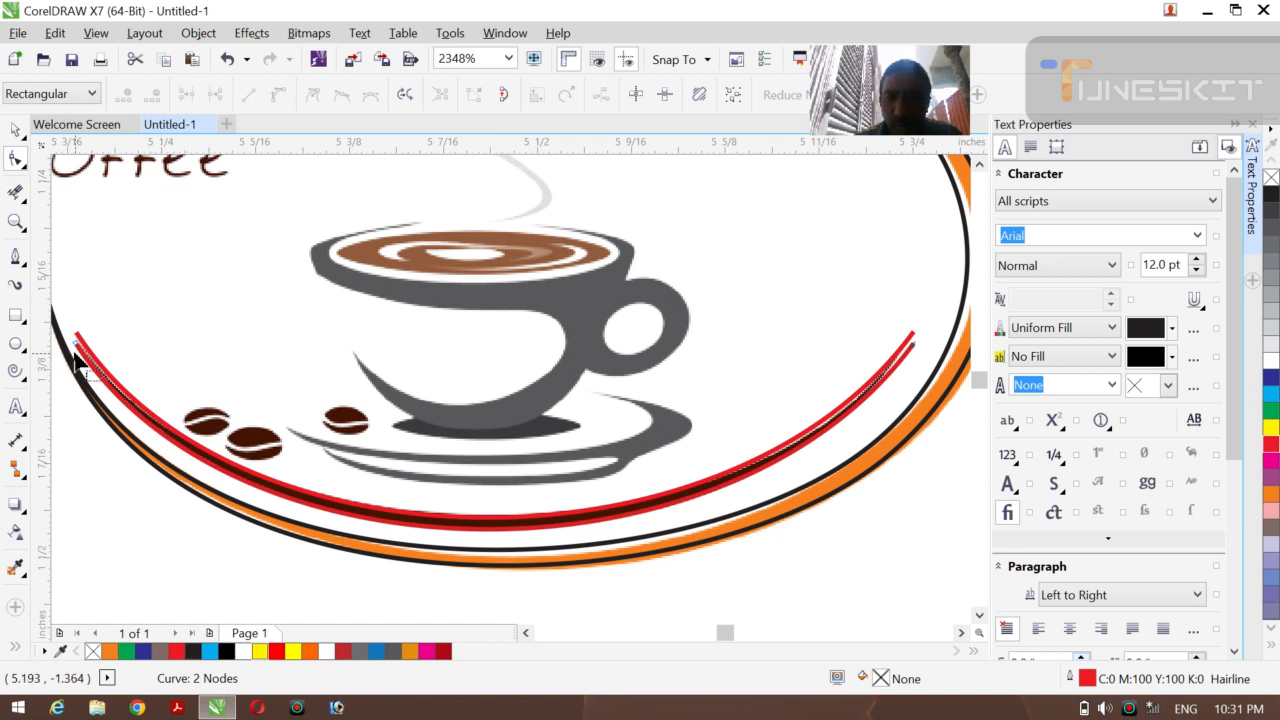
left_click_drag(77, 339, 76, 336)
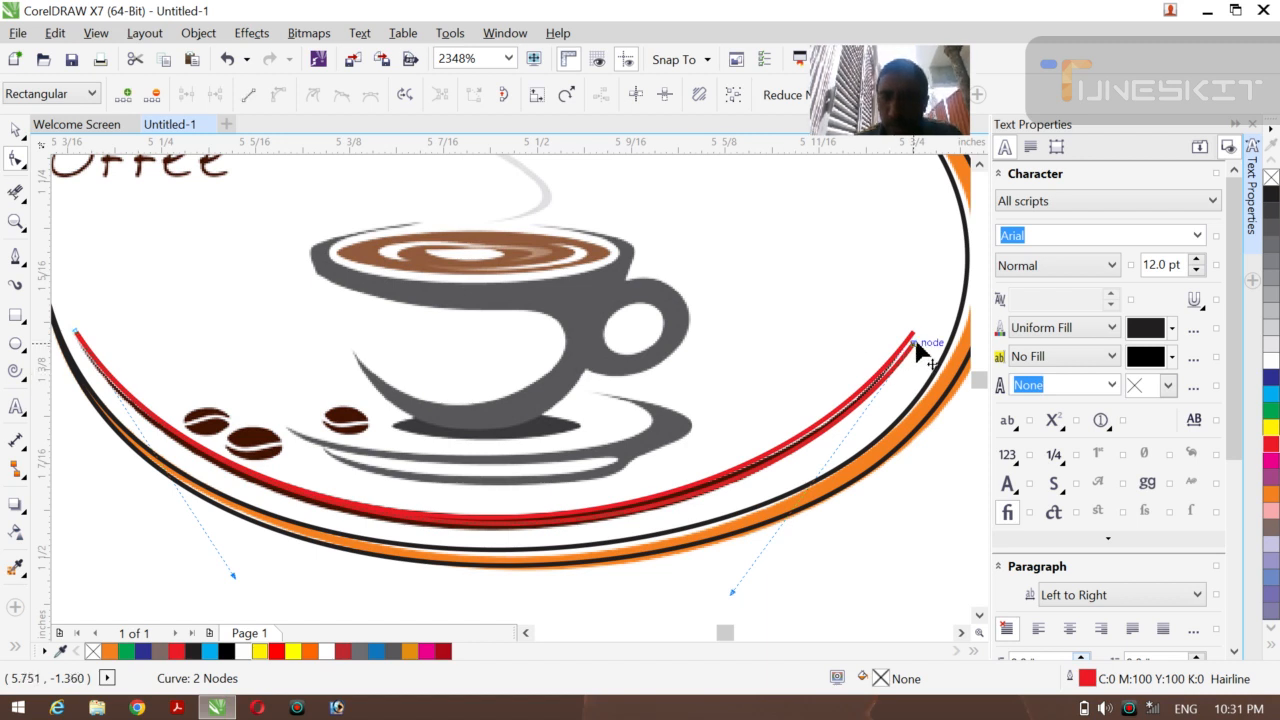
left_click_drag(914, 347, 915, 343)
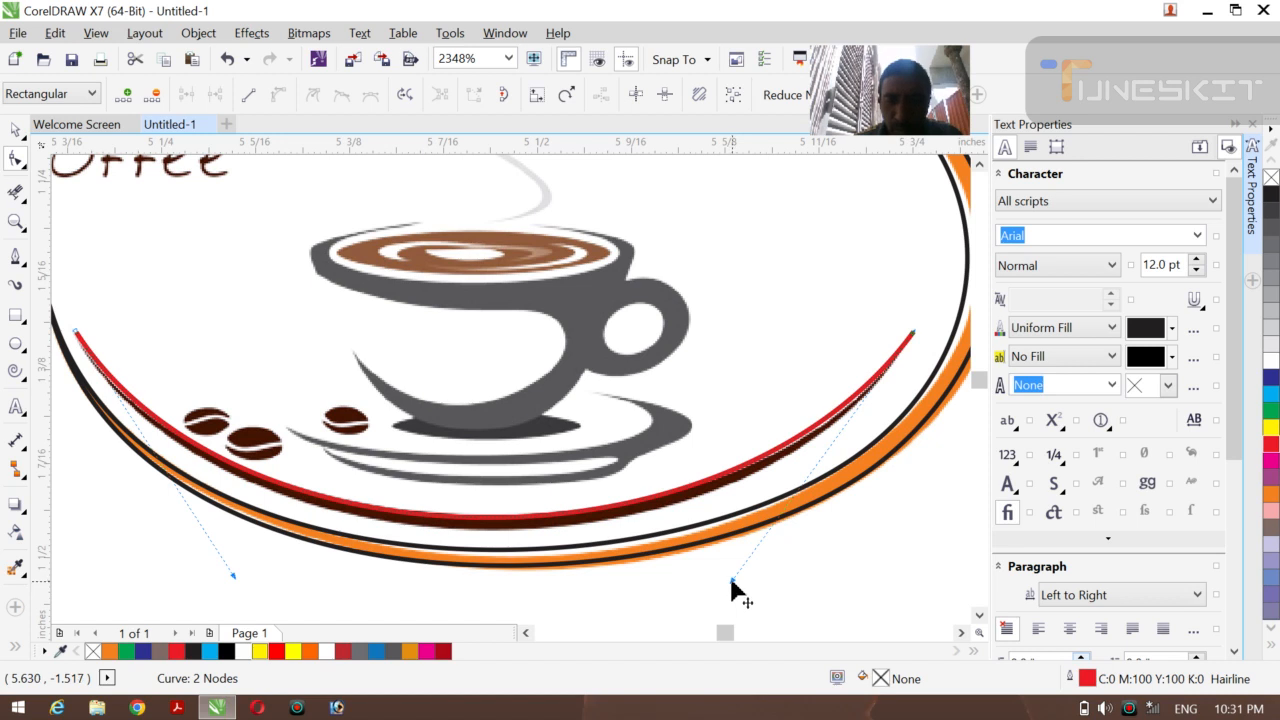
- Lengthen and adjust the copy's two end-node handles so it bows down along the dark brown arc's lower edge
left_click_drag(731, 578, 743, 601)
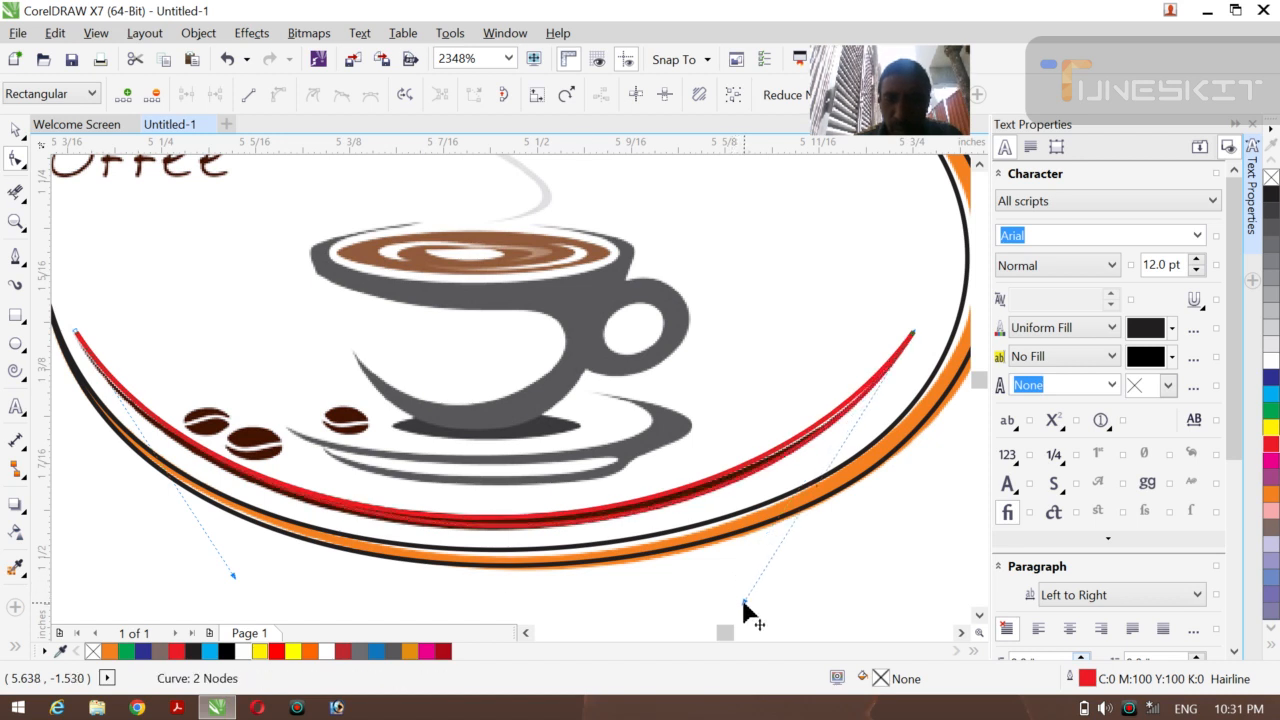
left_click_drag(233, 577, 220, 589)
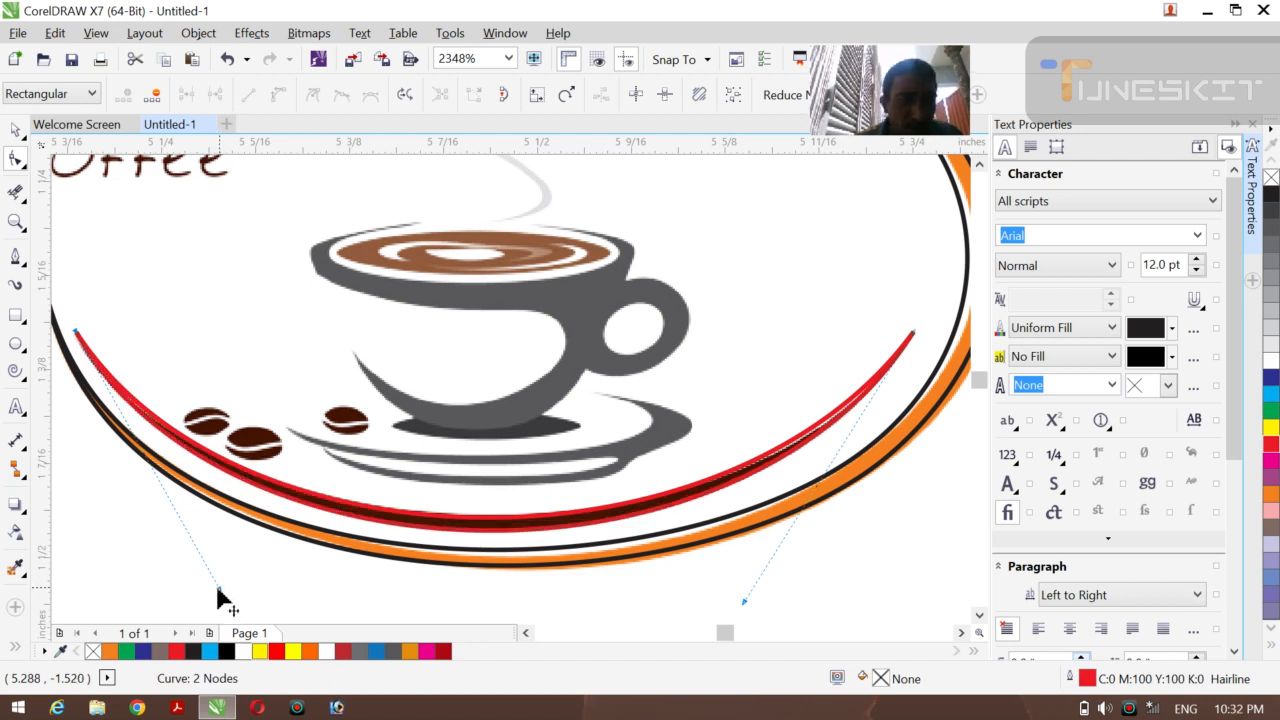
left_click_drag(219, 586, 214, 592)
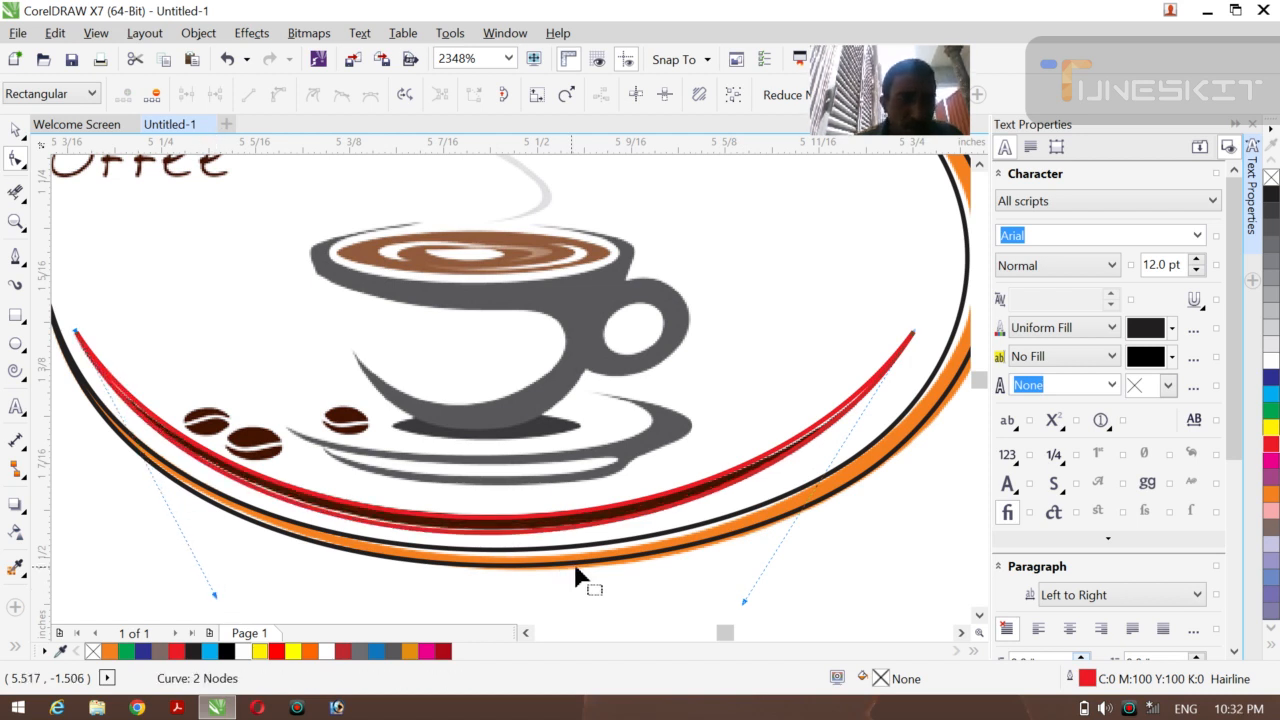
left_click_drag(744, 600, 749, 604)
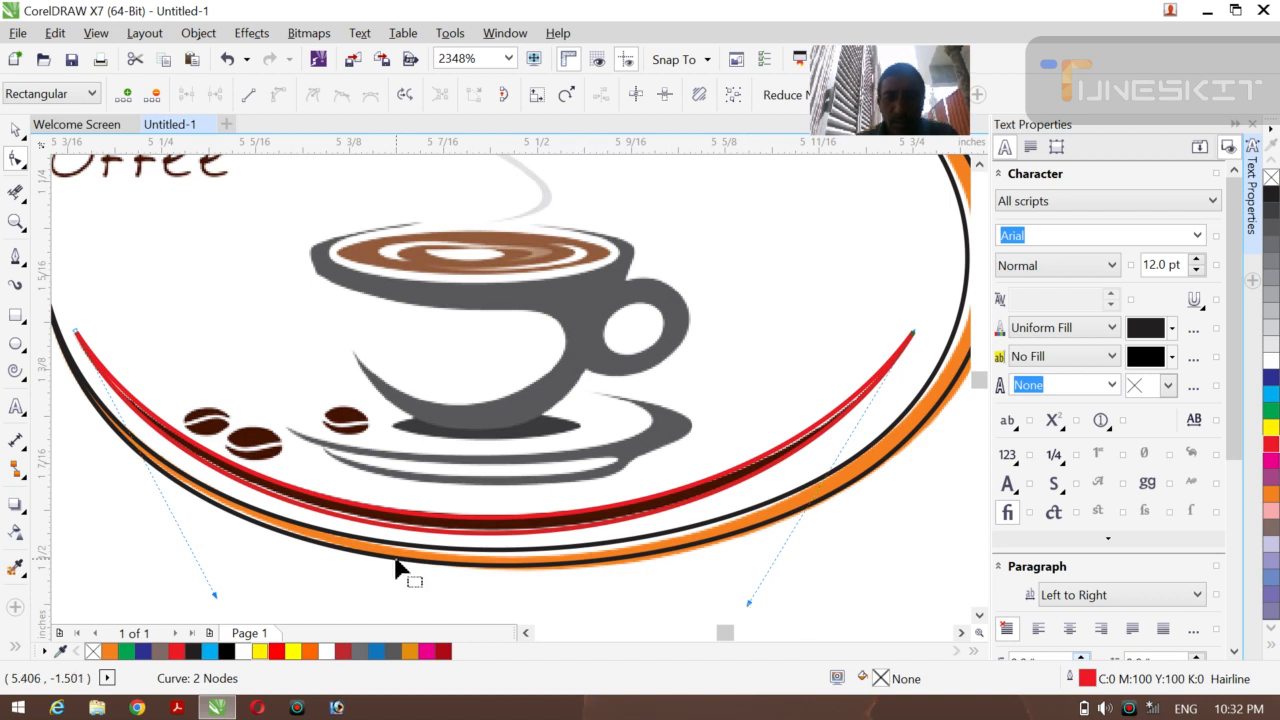
left_click_drag(213, 594, 220, 591)
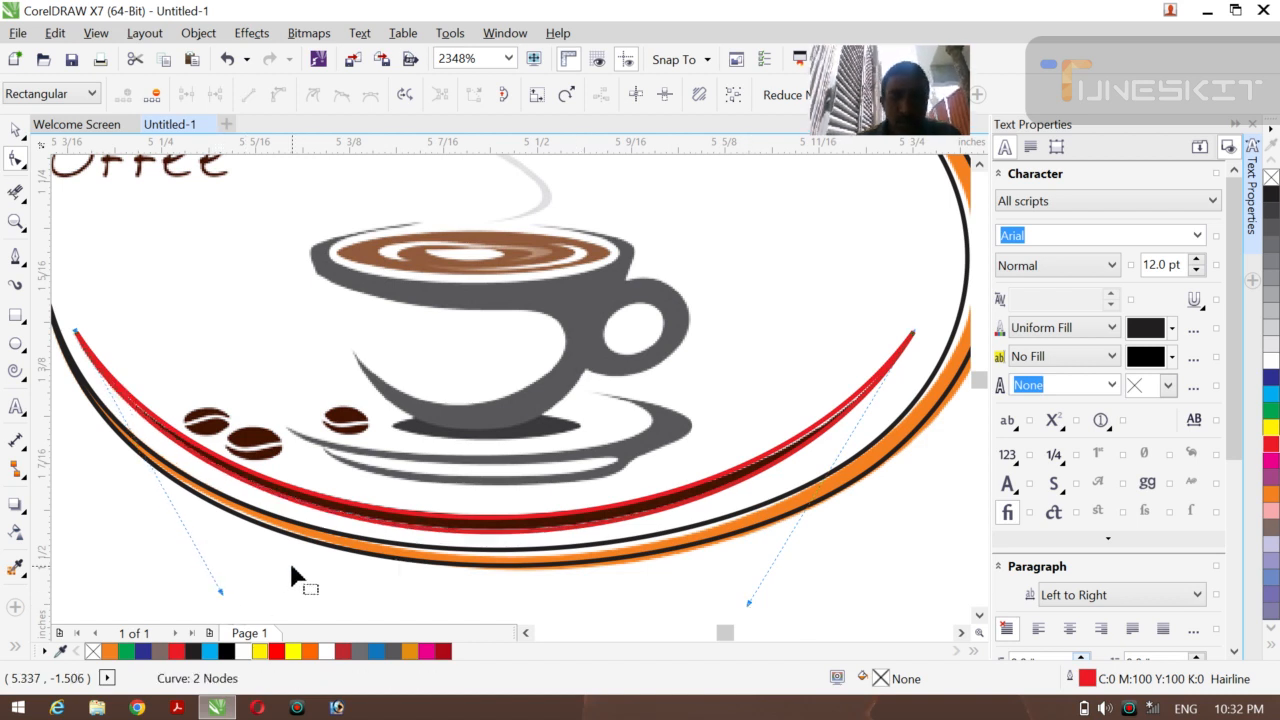
- Deselect the curve and examine the traced swoosh and brown arc outlines across the whole logo at 986% zoom
key("z")
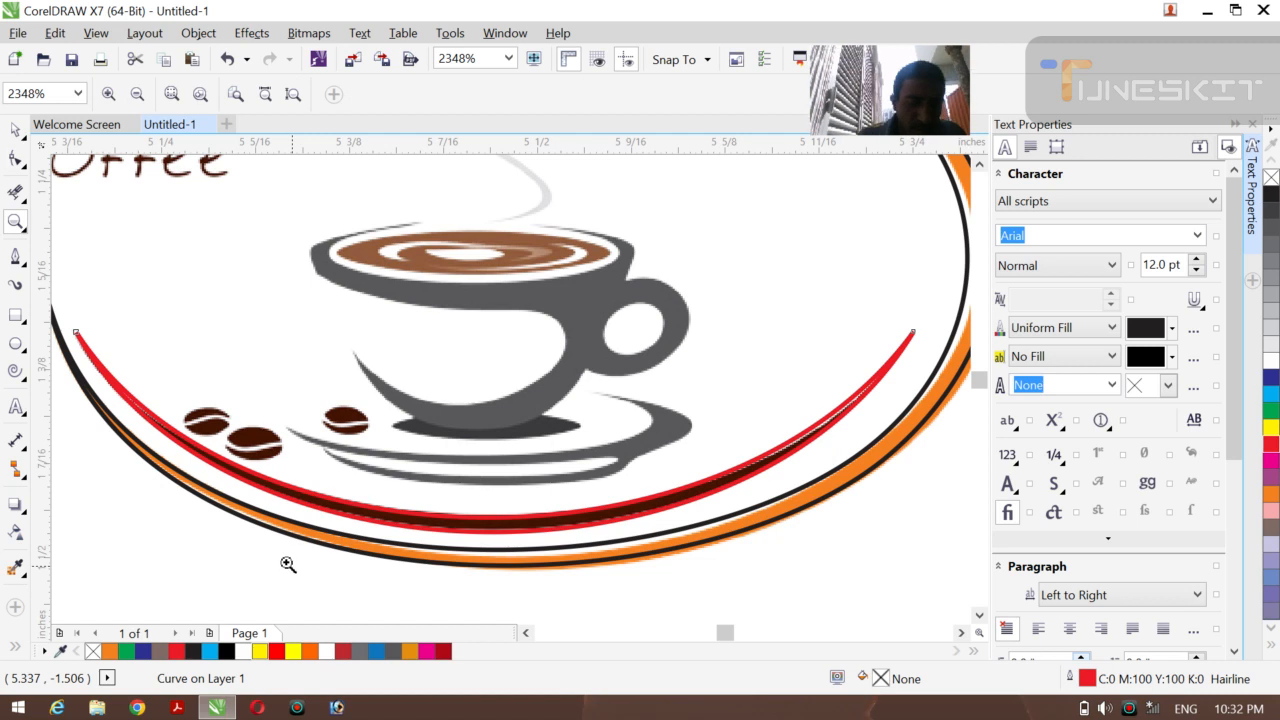
left_click(137, 94)
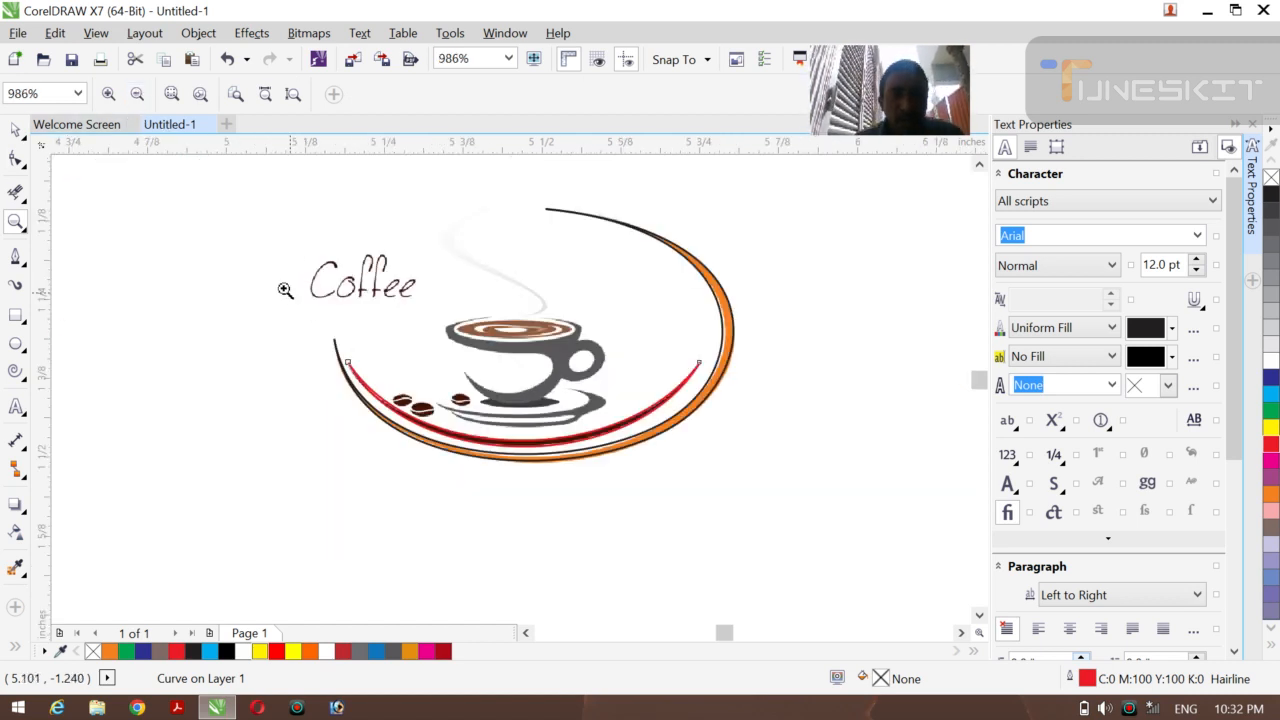
left_click(15, 130)
left_click(63, 124)
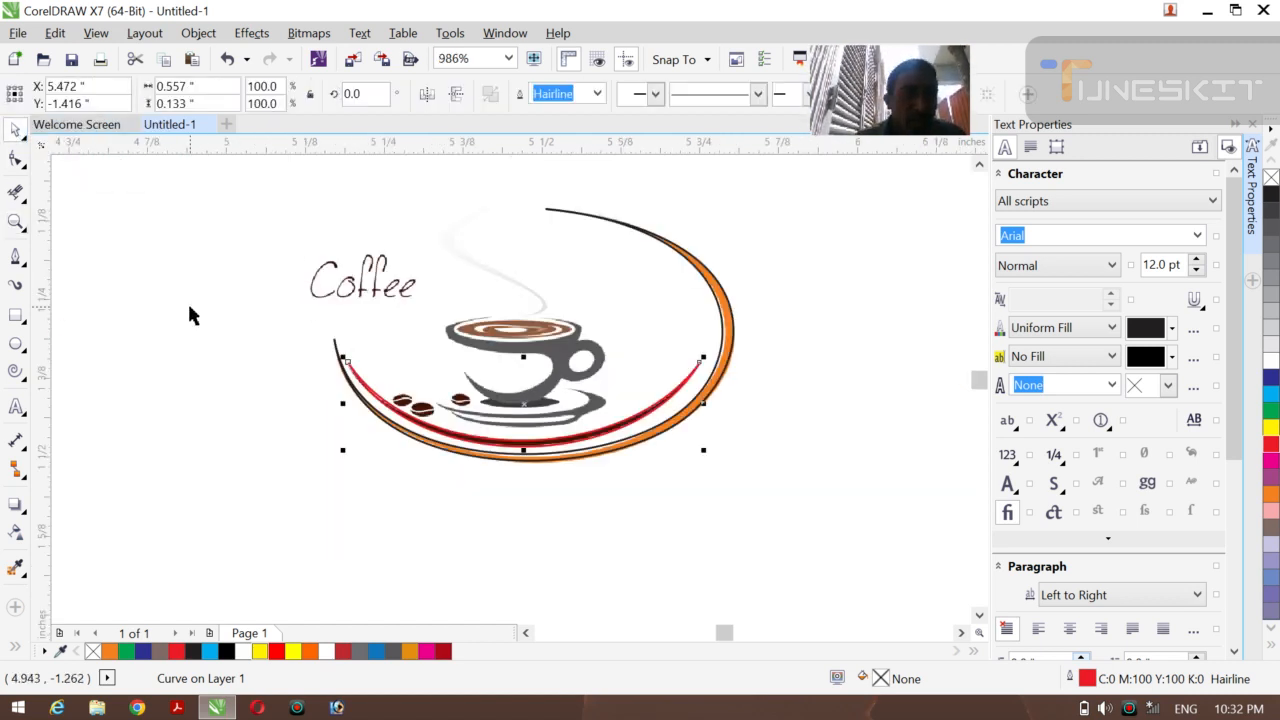
left_click(189, 307)
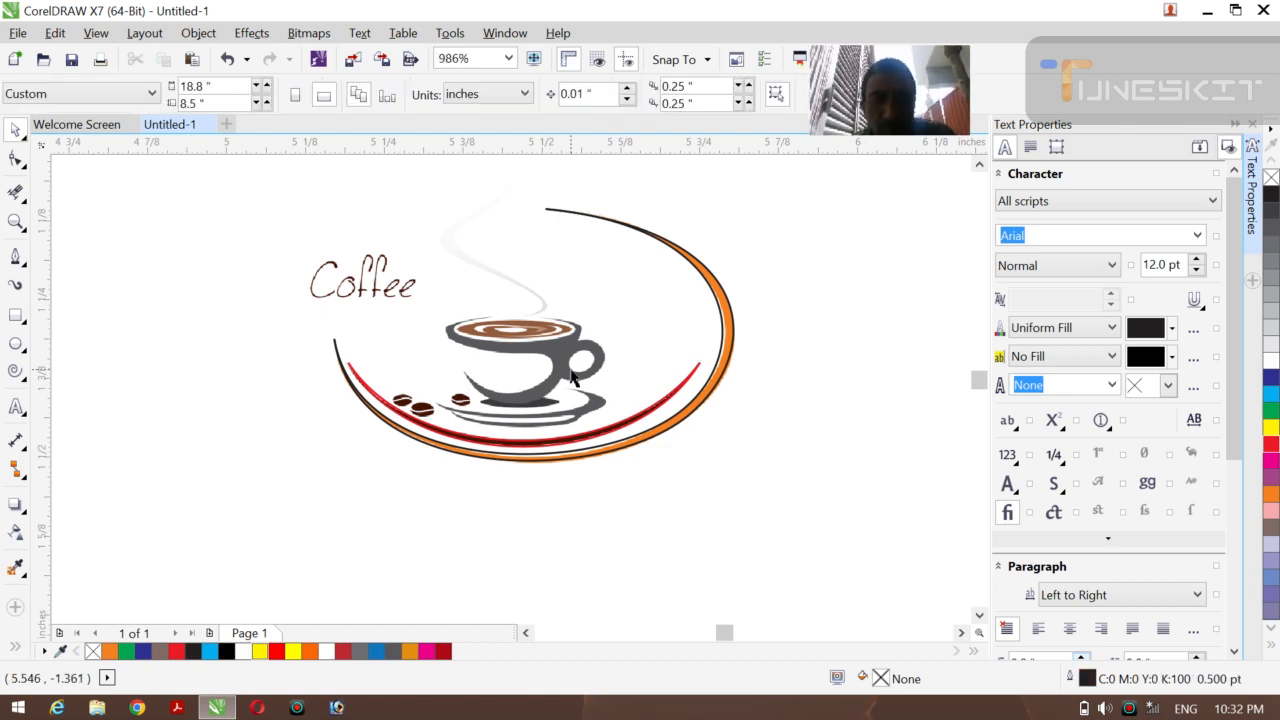
scroll(572, 375, "up", 2)
scroll(572, 375, "left", 3)
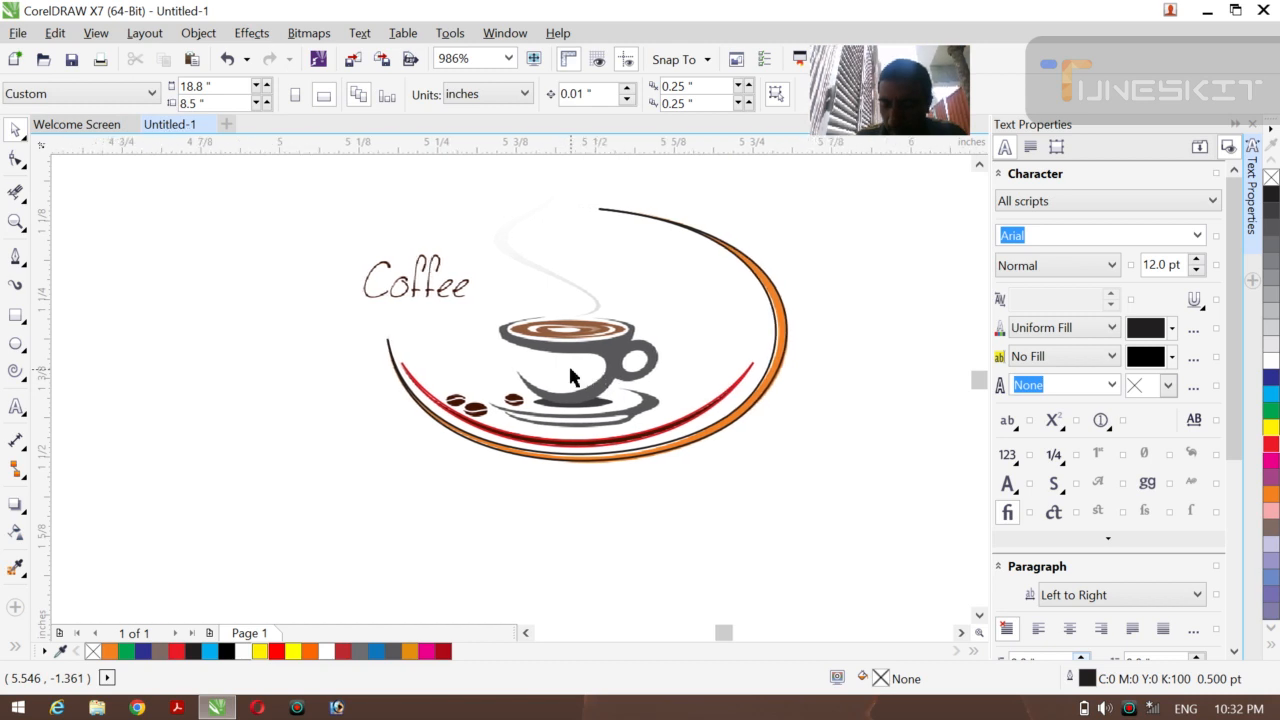
scroll(572, 375, "left", 3)
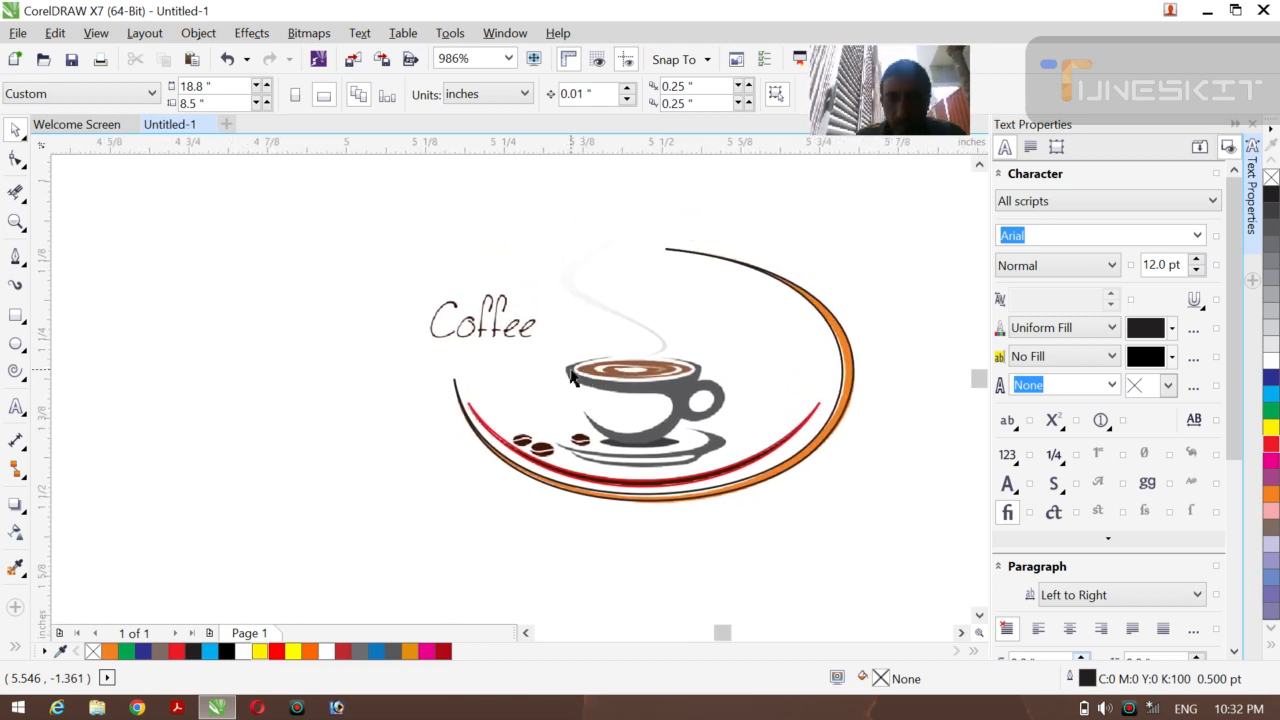
- Move the reference image off the traced outlines to the empty area beside them, undoing the accidental move of a swoosh curve
scroll(572, 375, "up", 1)
scroll(572, 375, "left", 1)
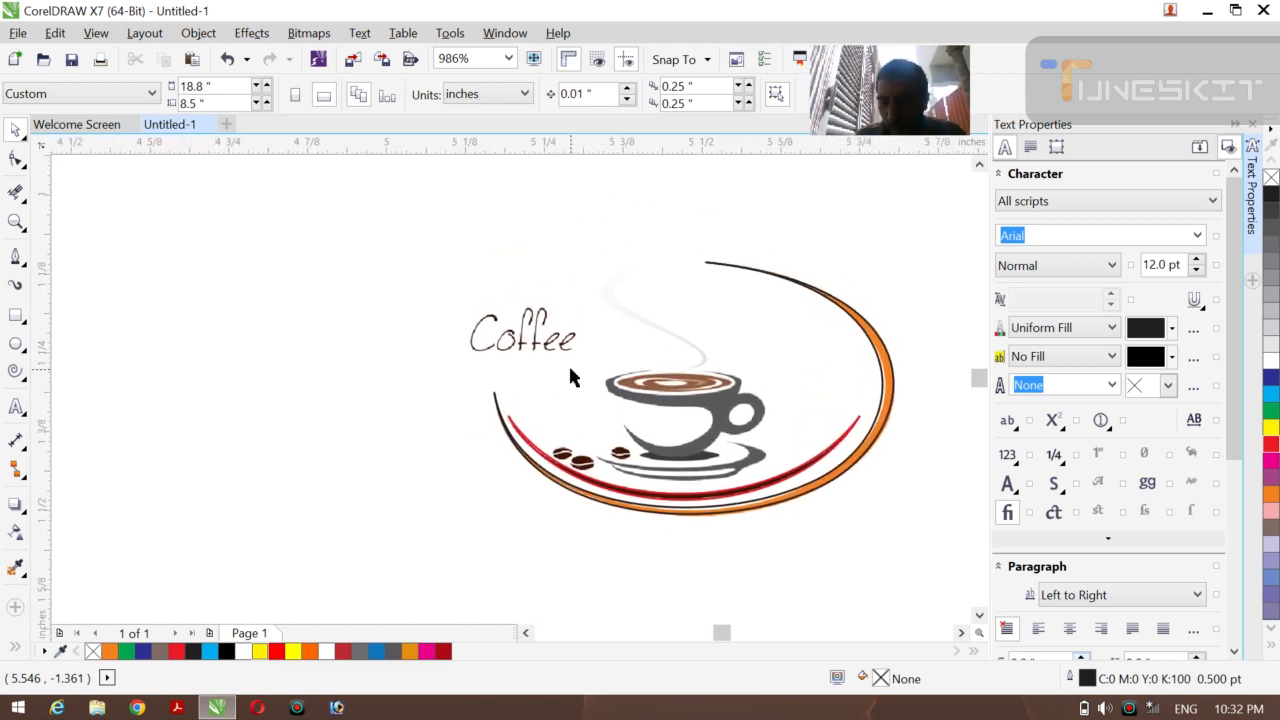
left_click(684, 492)
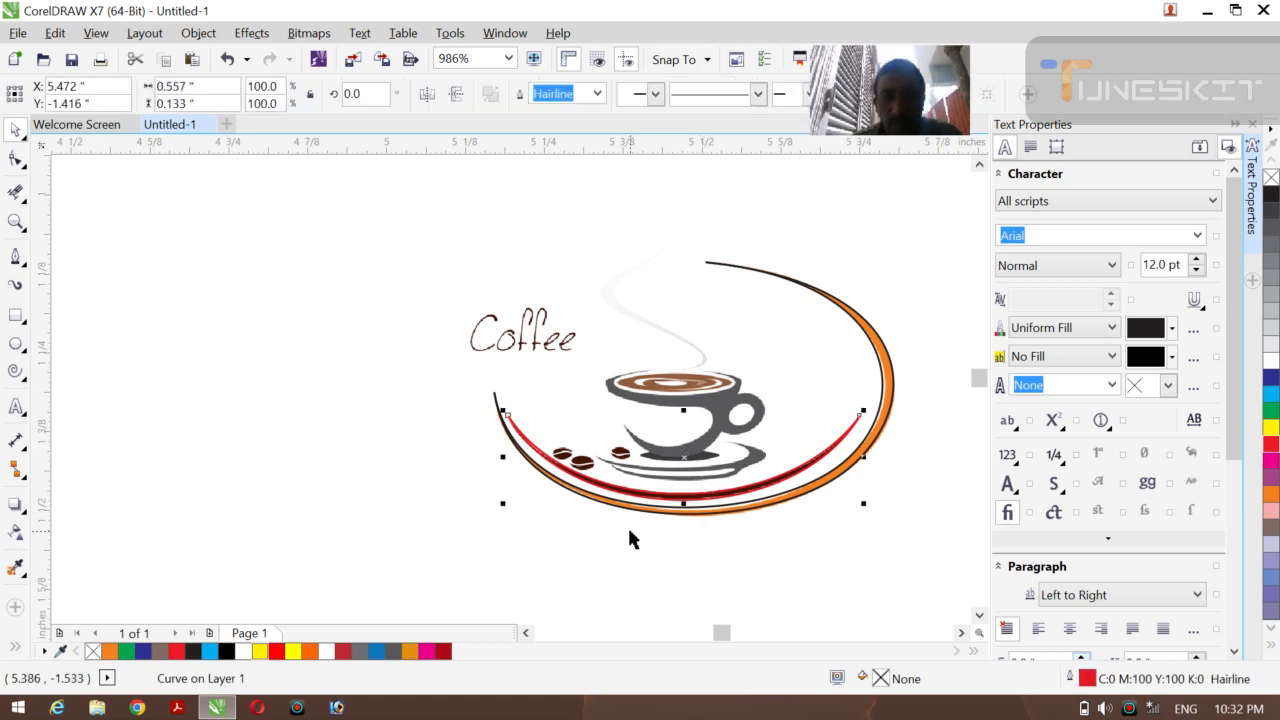
left_click_drag(629, 531, 640, 358)
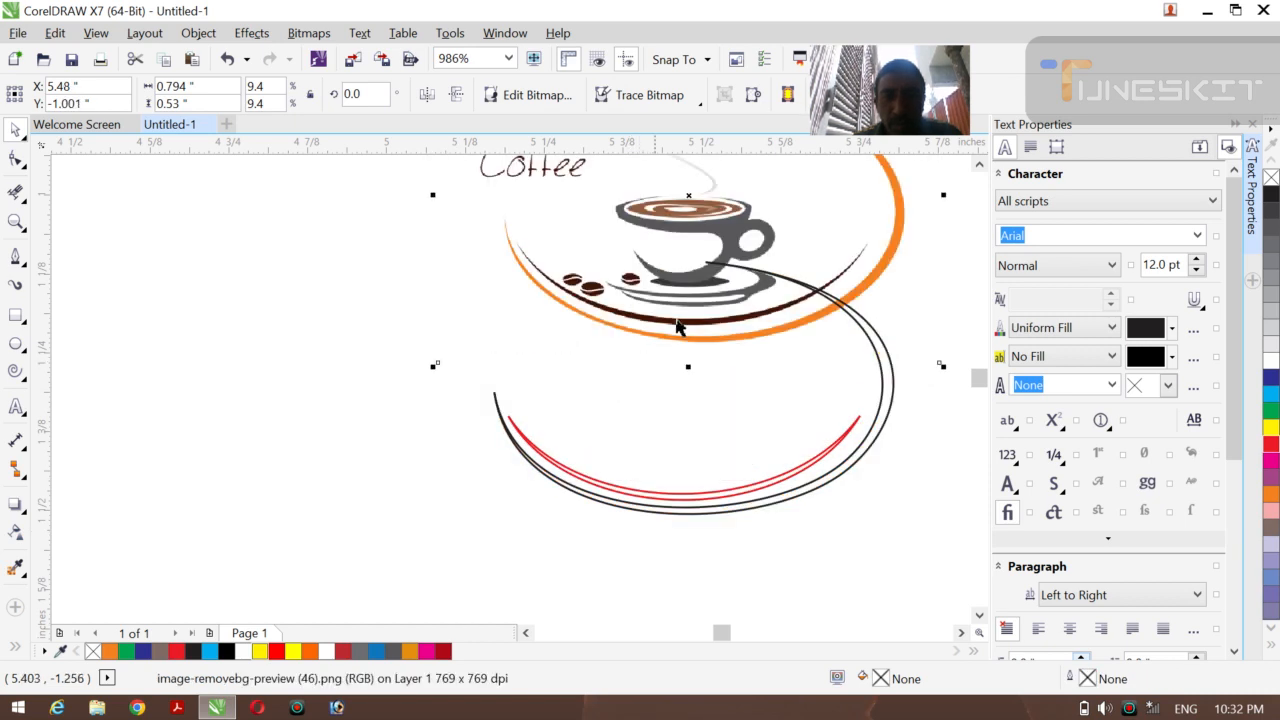
left_click_drag(678, 318, 372, 408)
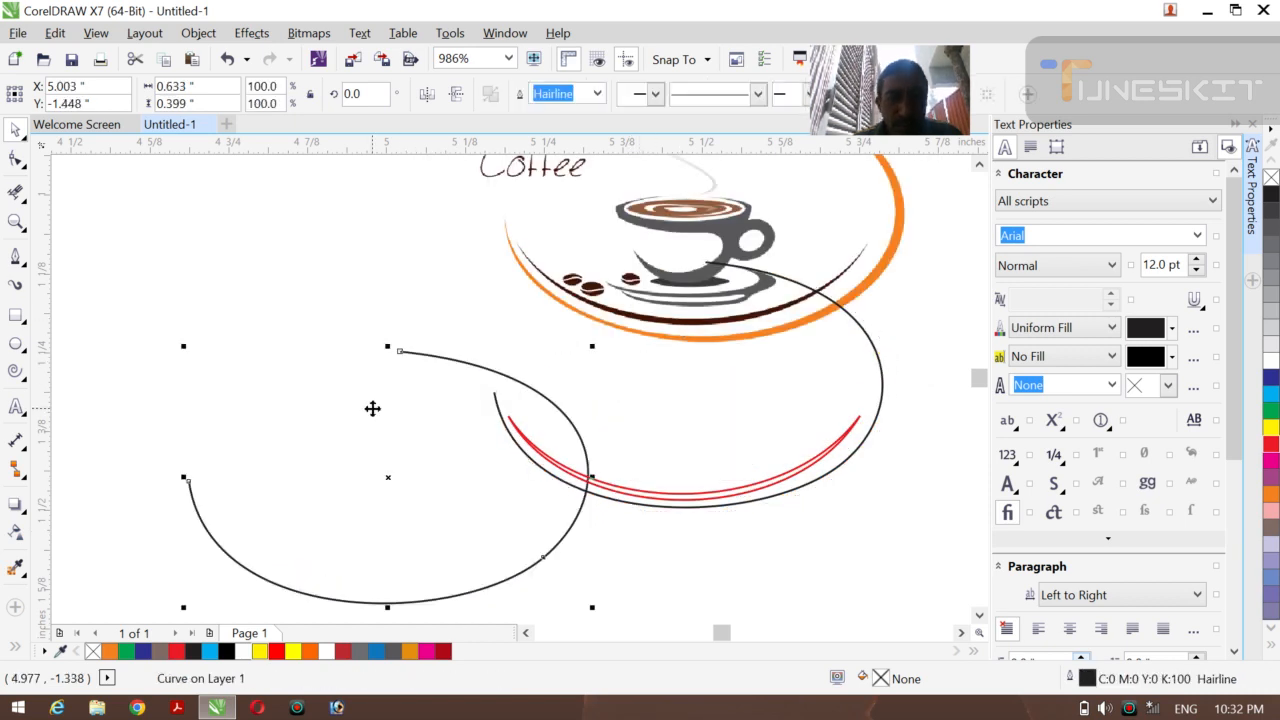
key("ctrl+z")
left_click_drag(663, 214, 242, 367)
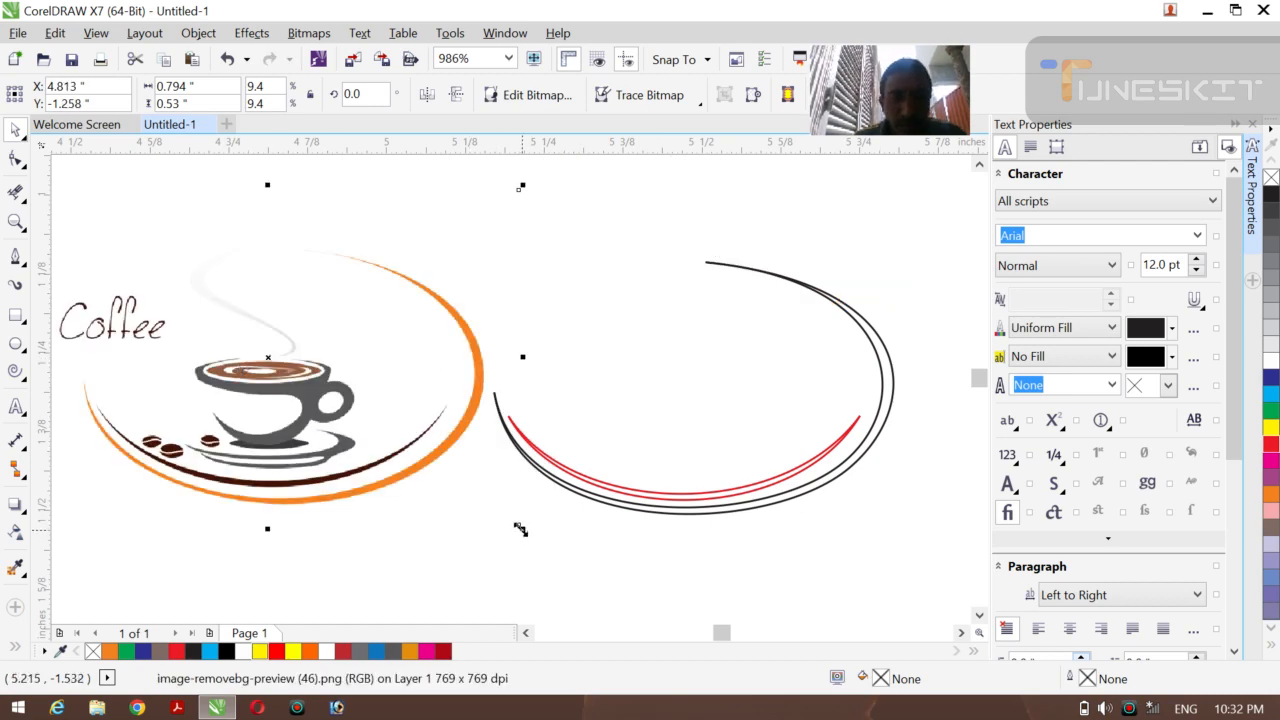
- Shrink the reference image proportionally to about 7% scale and center it in the space beside the outlines
left_click_drag(520, 529, 393, 443)
left_click_drag(230, 357, 284, 393)
left_click(448, 589)
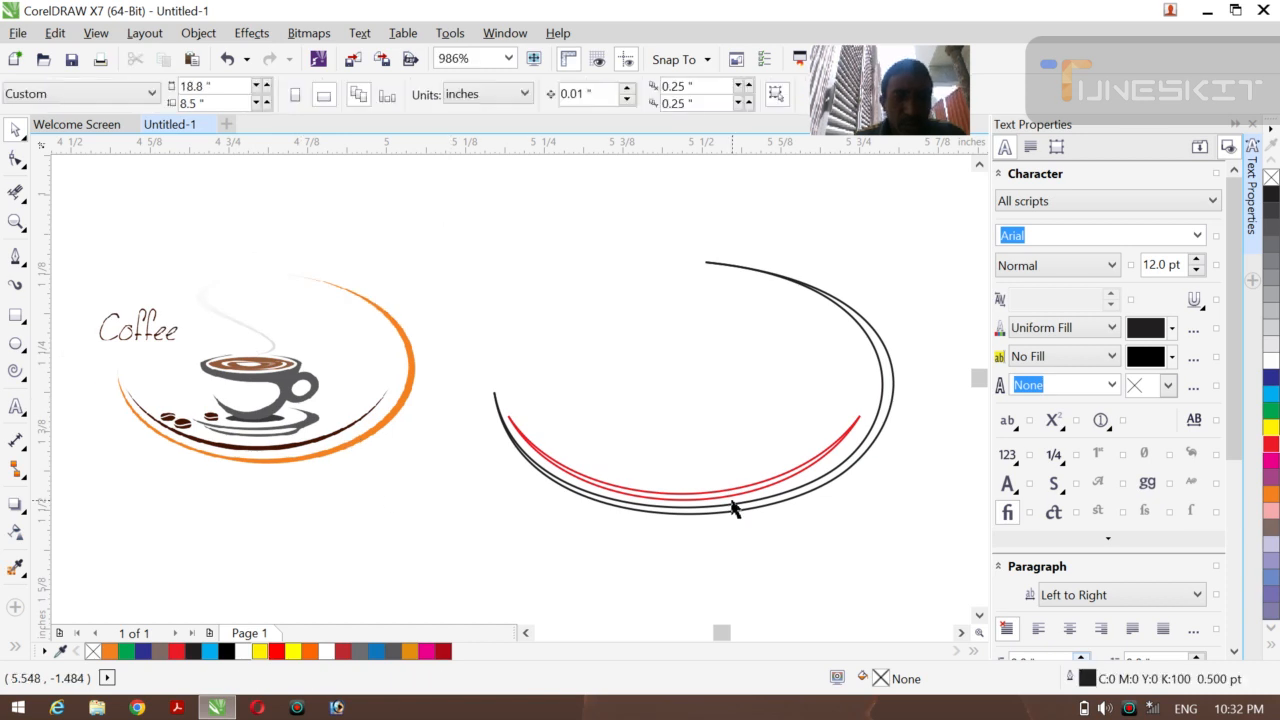
- Create a filled shape between the two black swoosh curves with Smart Fill and color it orange
left_click(15, 646)
left_click(47, 645)
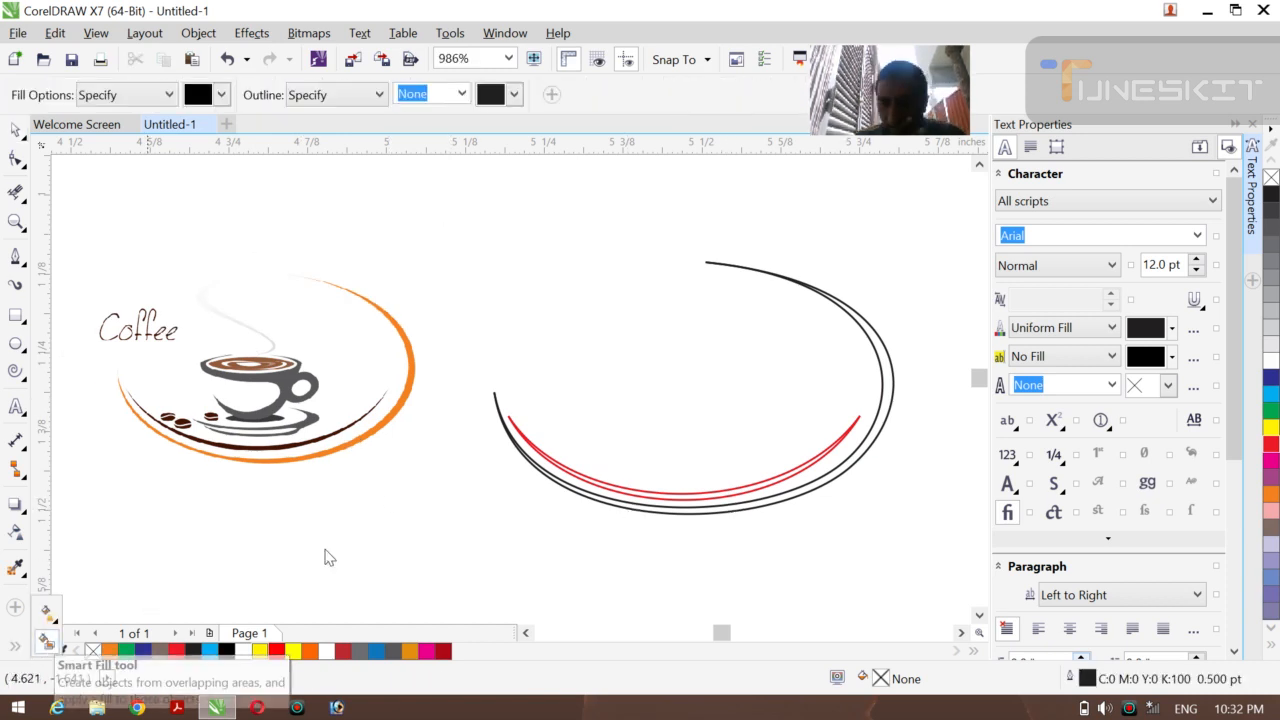
left_click(791, 496)
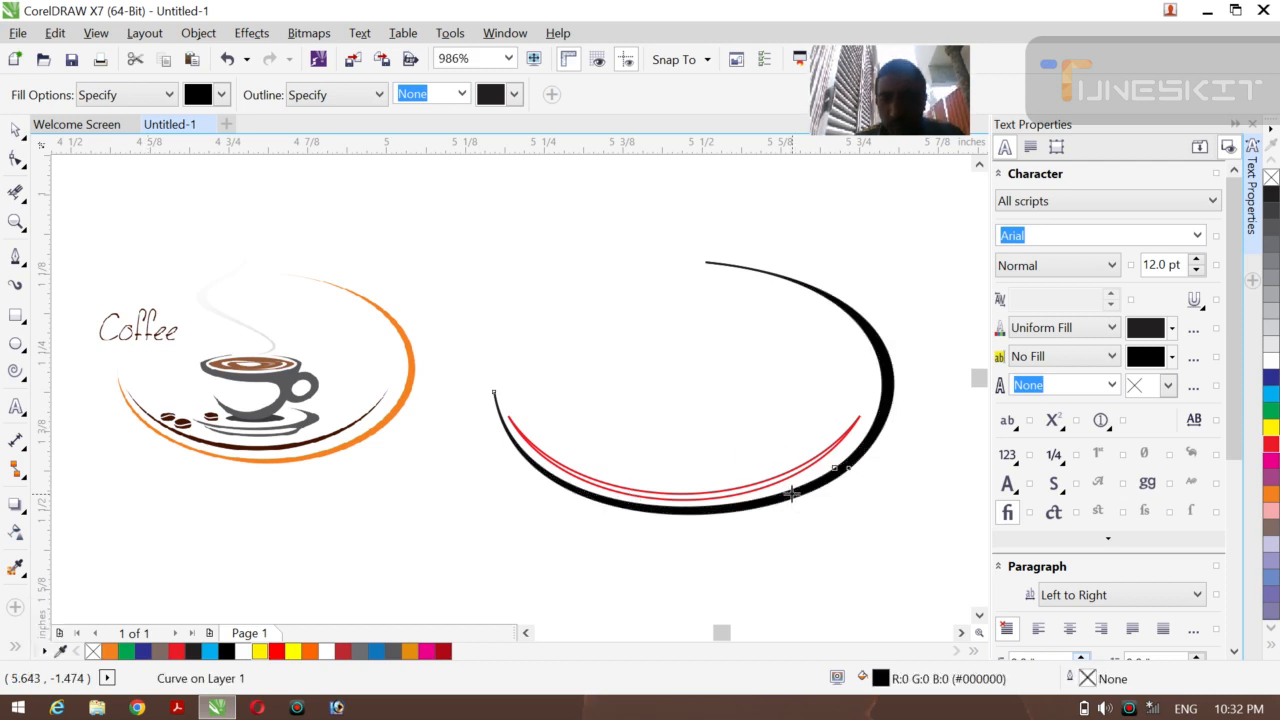
left_click(1270, 496)
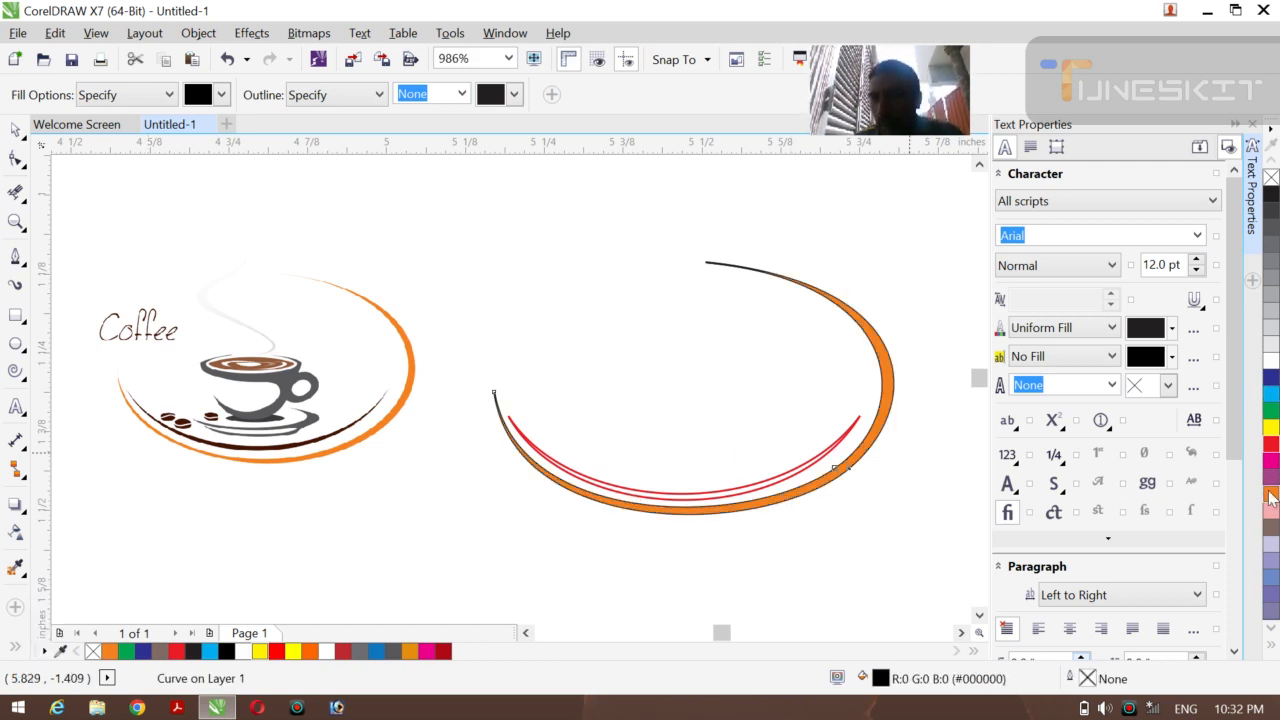
- Smart Fill the area between the two red arcs and set its fill and outline to brown, C:0 M:20 Y:20 K:60
left_click(752, 487)
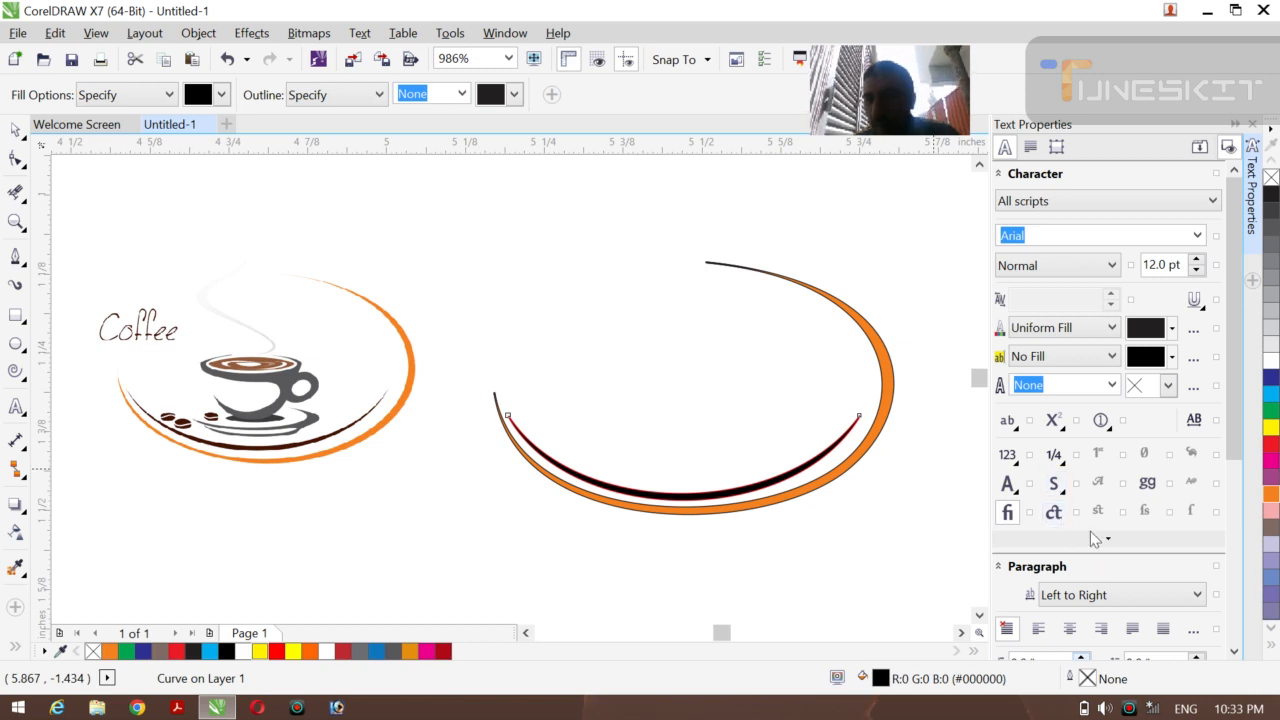
right_click(1269, 528)
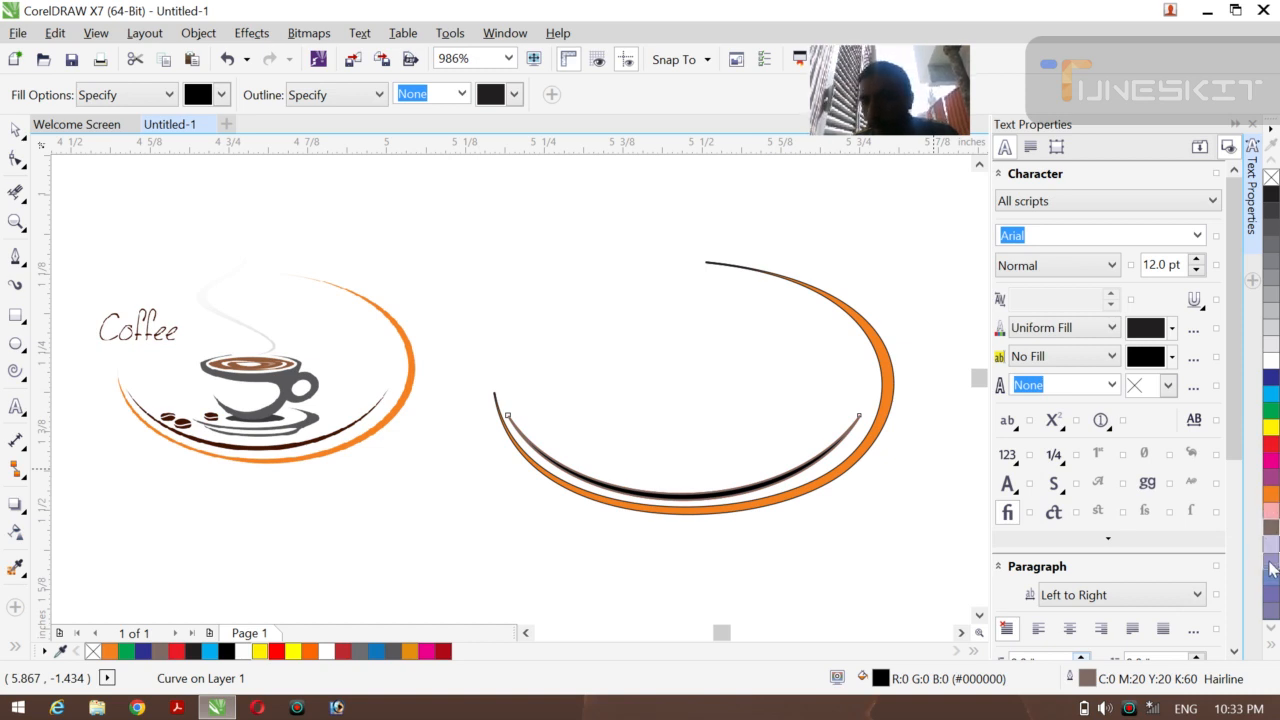
left_click(1268, 527)
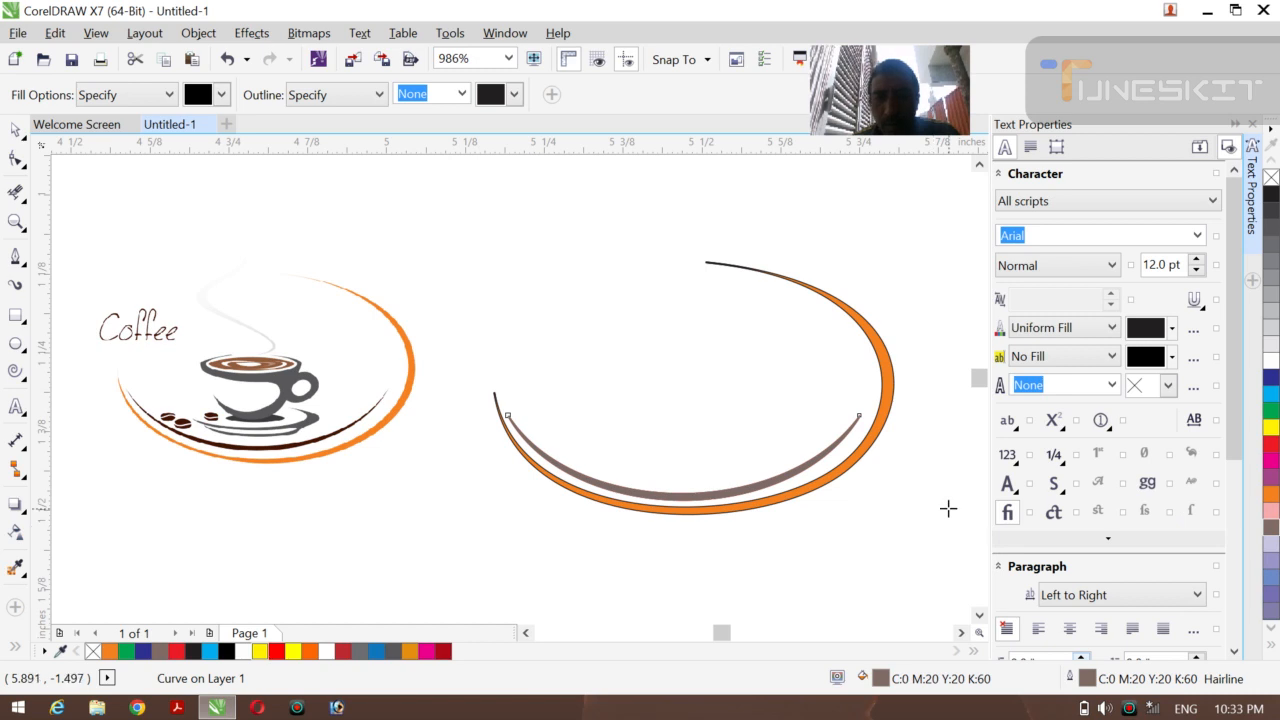
left_click(819, 482)
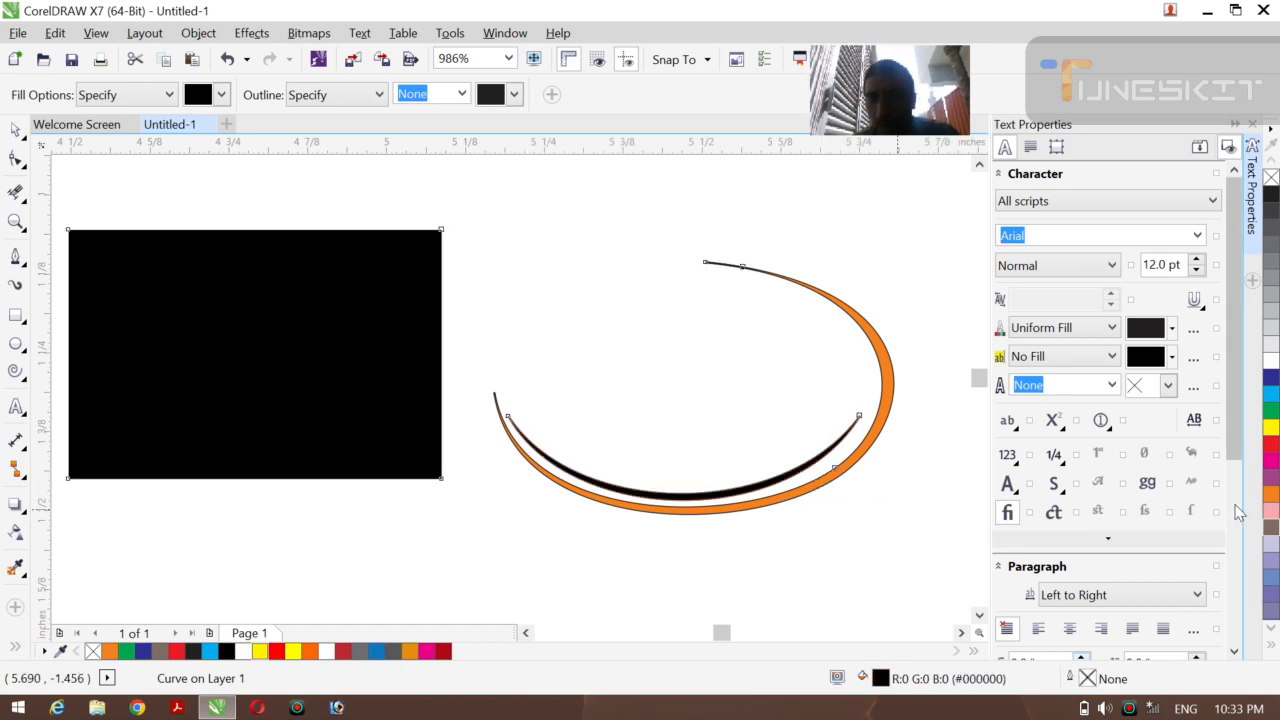
right_click(1268, 495)
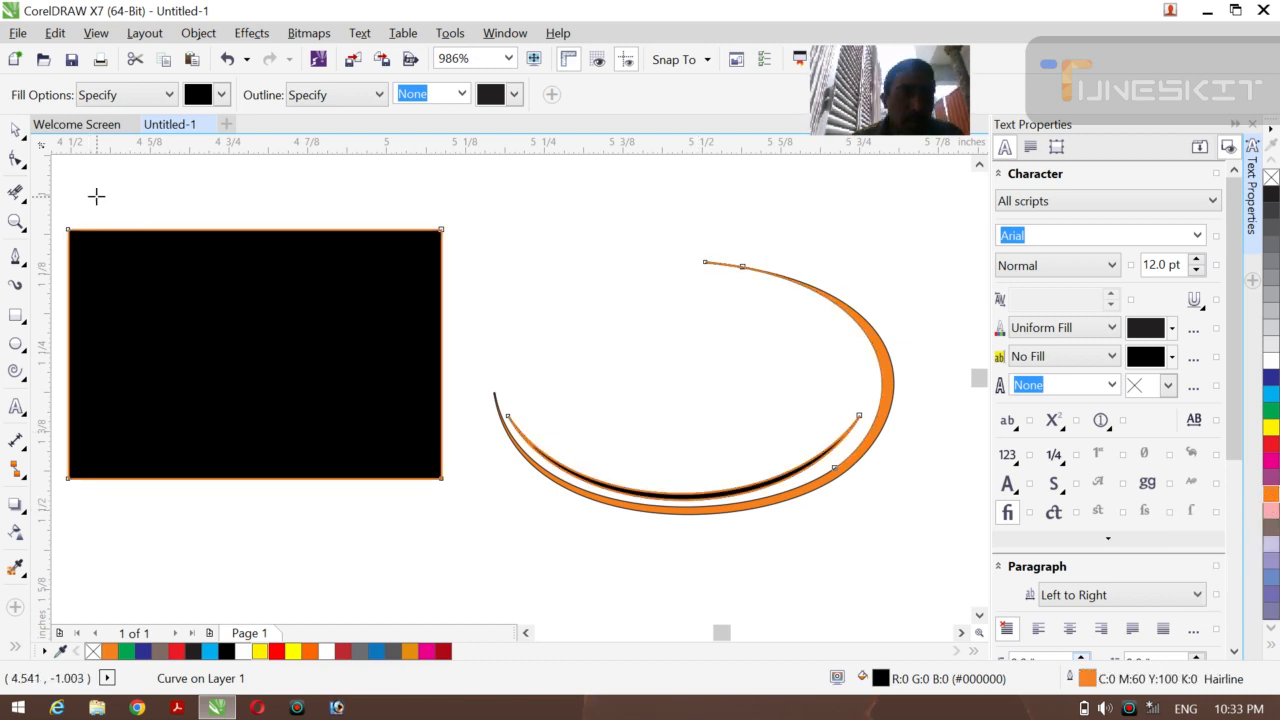
key("ctrl+z")
key("ctrl+z")
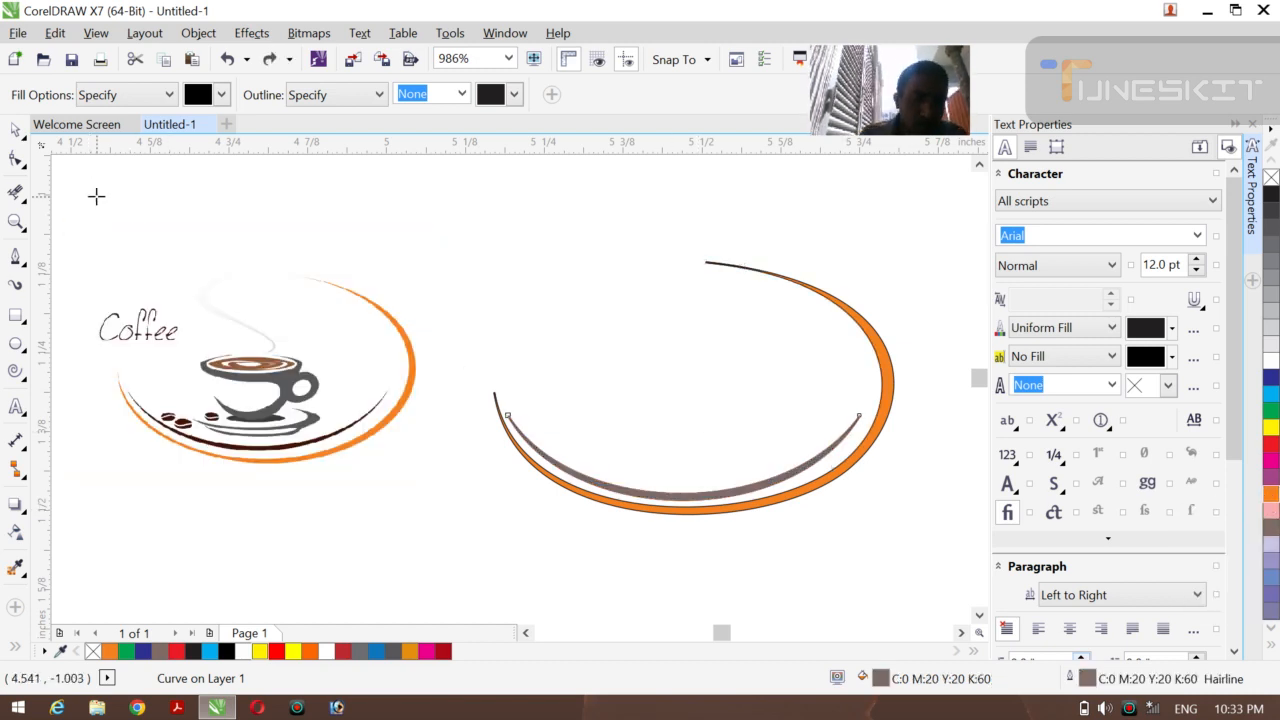
- Color the outline of the filled swoosh shape orange
left_click(15, 131)
left_click(836, 476)
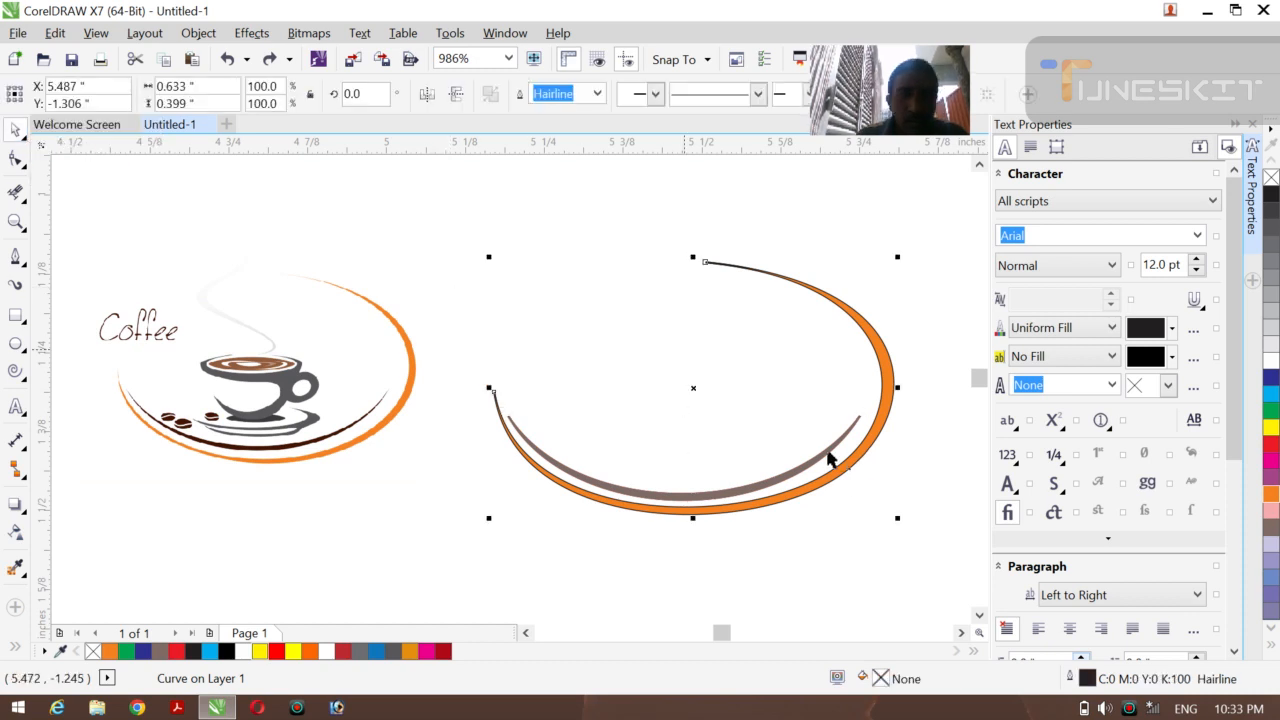
left_click(836, 497)
left_click(834, 478)
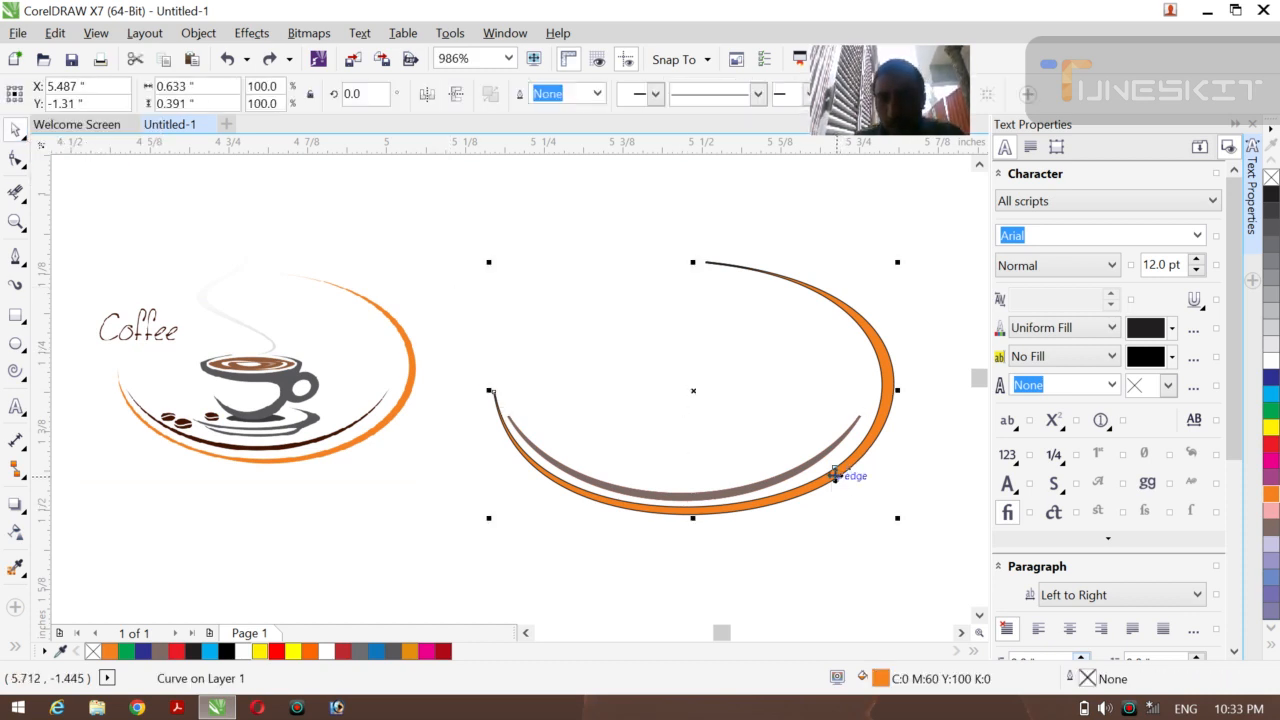
right_click(1273, 496)
left_click(765, 387)
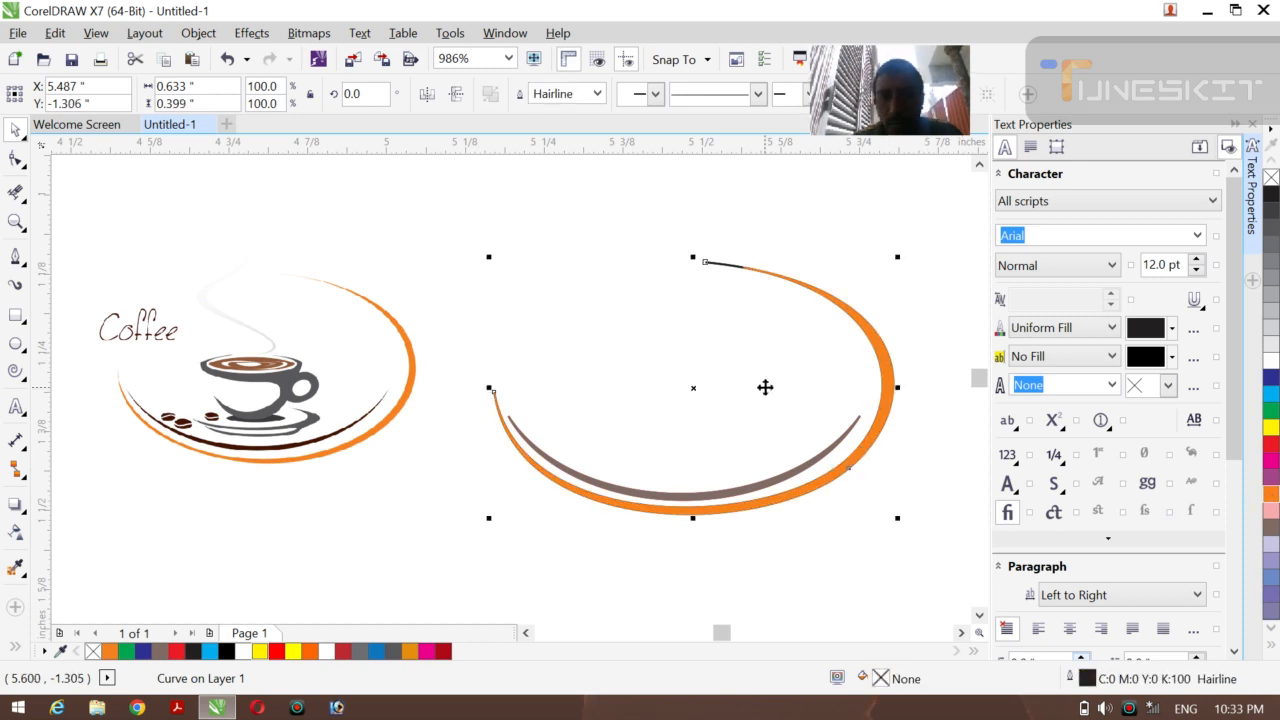
- Apply orange C:0 M:60 Y:100 K:0 as fill and outline to the remaining black curve at the swoosh's upper tip
left_click(725, 265)
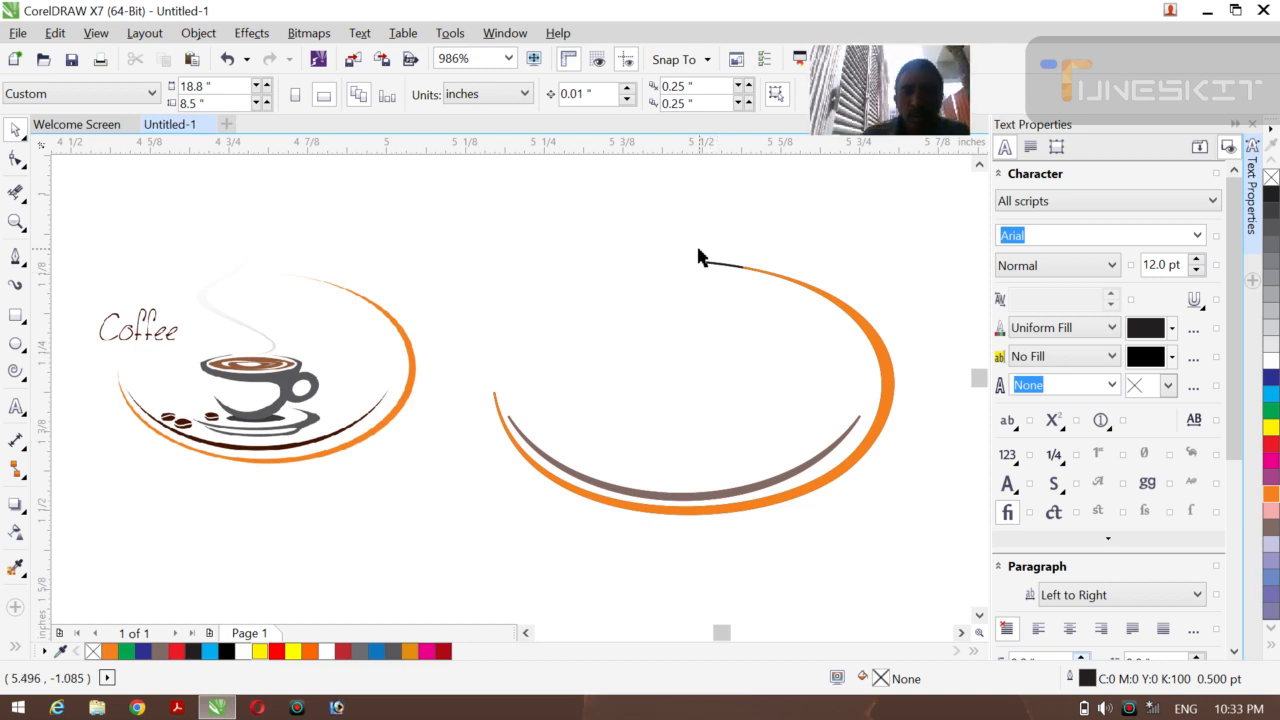
left_click(716, 266)
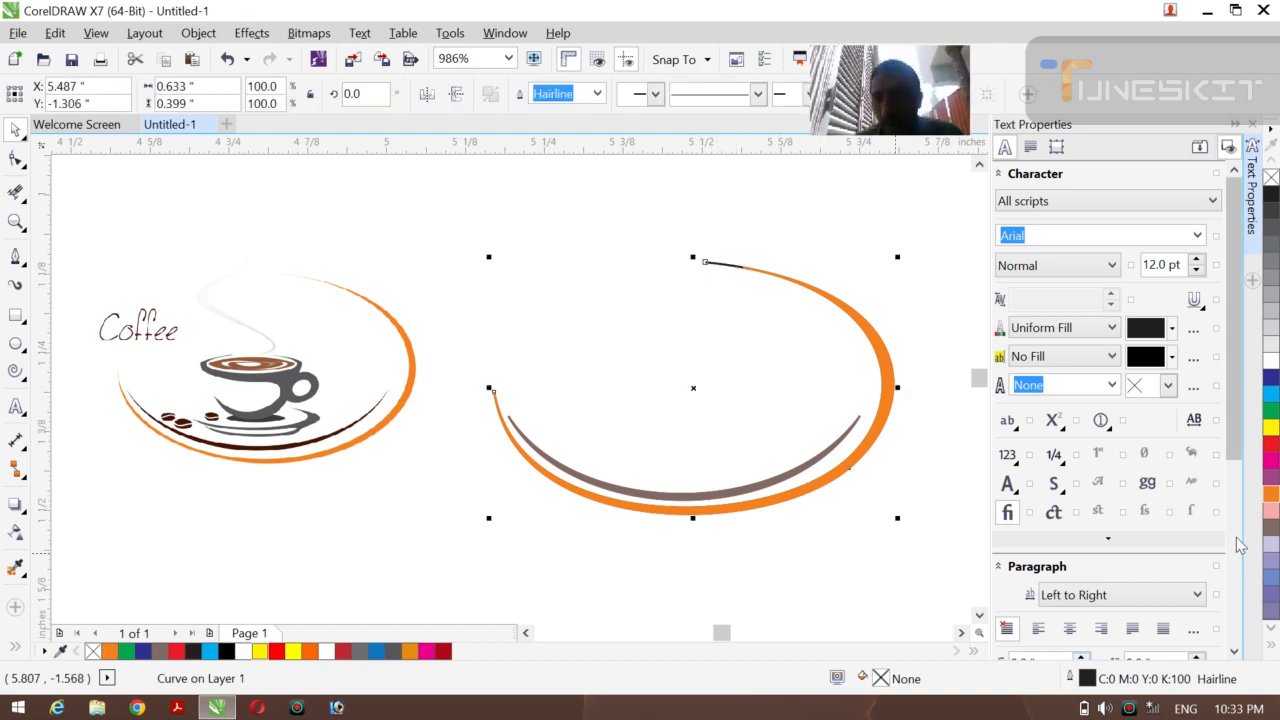
left_click(1272, 495)
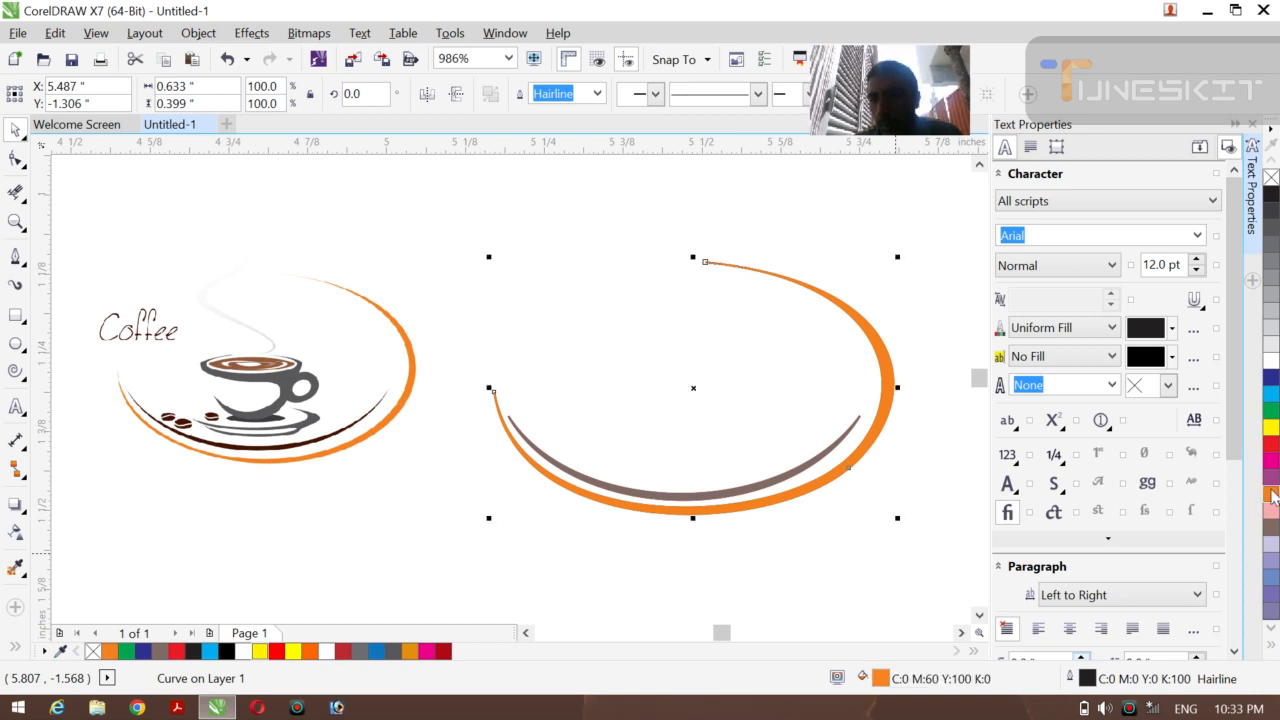
right_click(1272, 495)
left_click(772, 558)
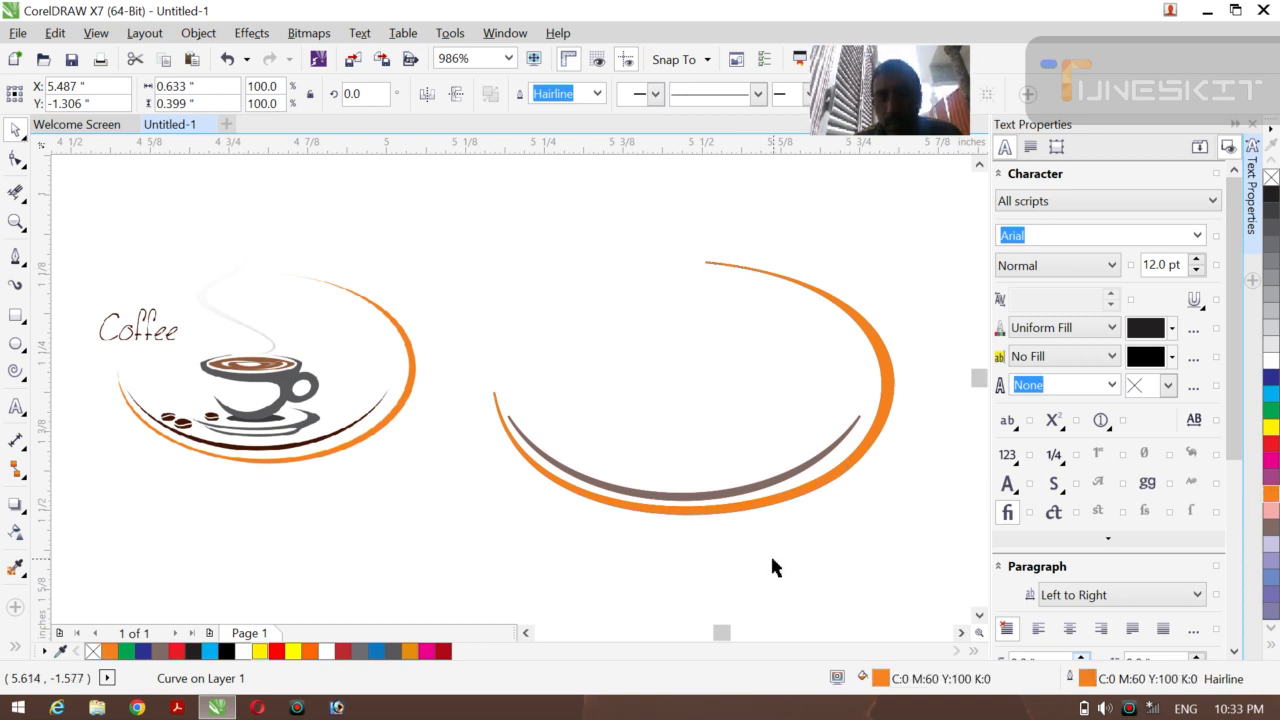
- Shift the reference image slightly and outline-trace it as a high quality image with the default trace settings
left_click(640, 428)
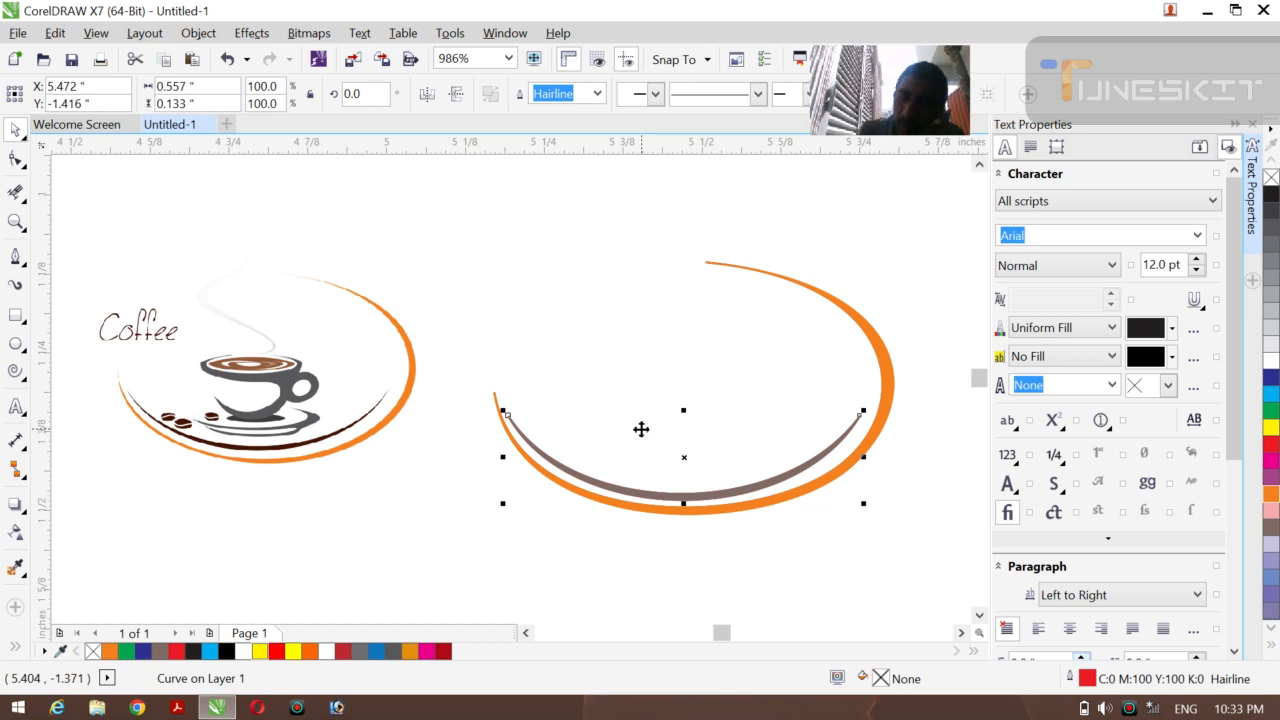
left_click_drag(204, 396, 248, 371)
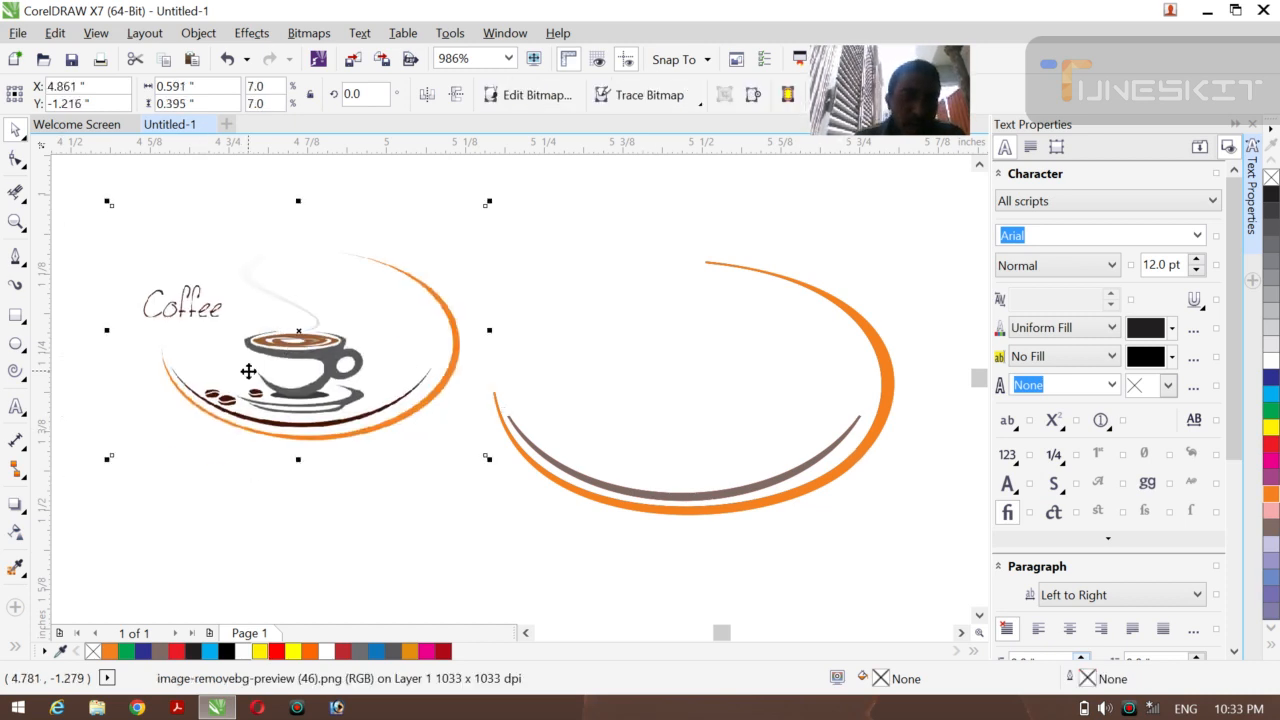
left_click(701, 106)
mouse_move(700, 163)
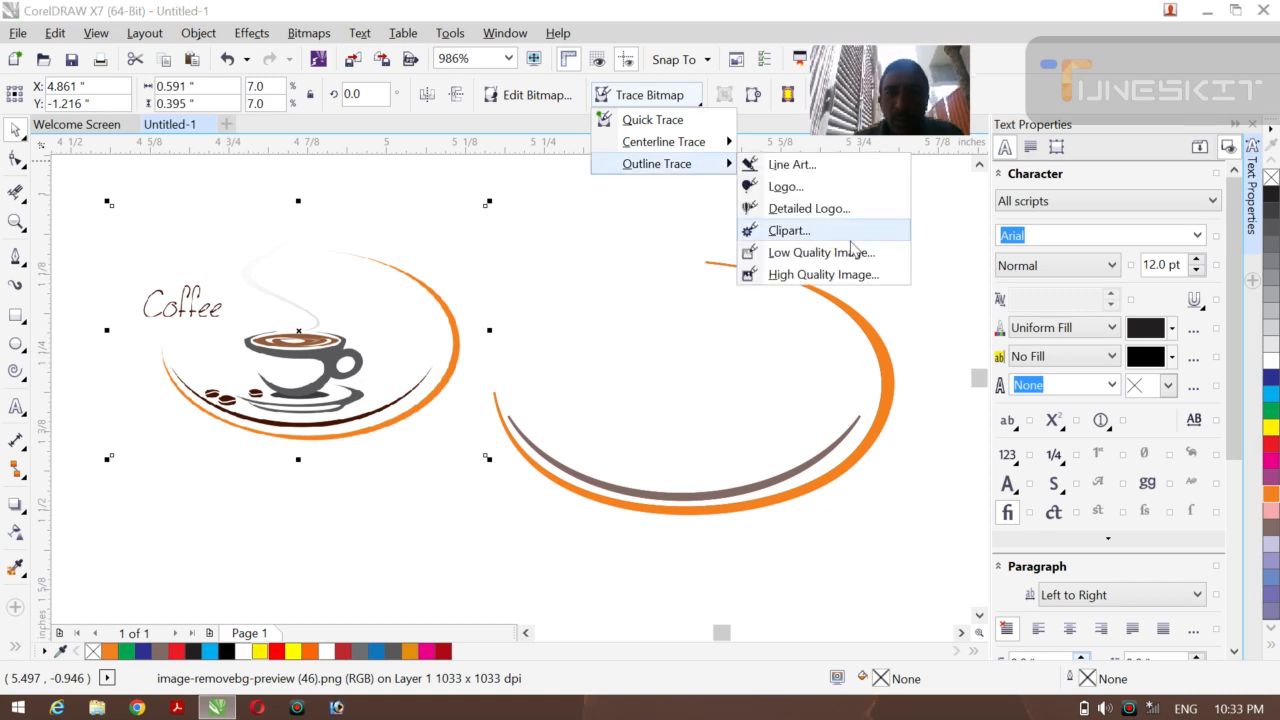
left_click(826, 278)
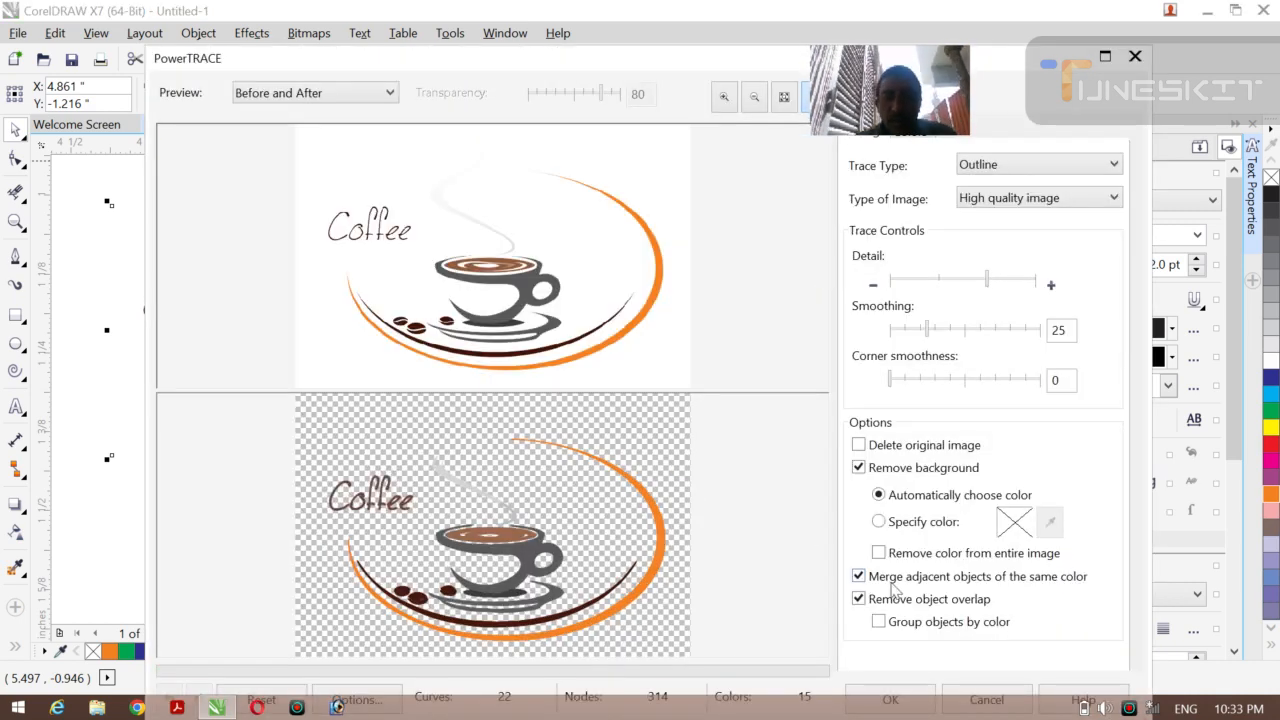
left_click(890, 699)
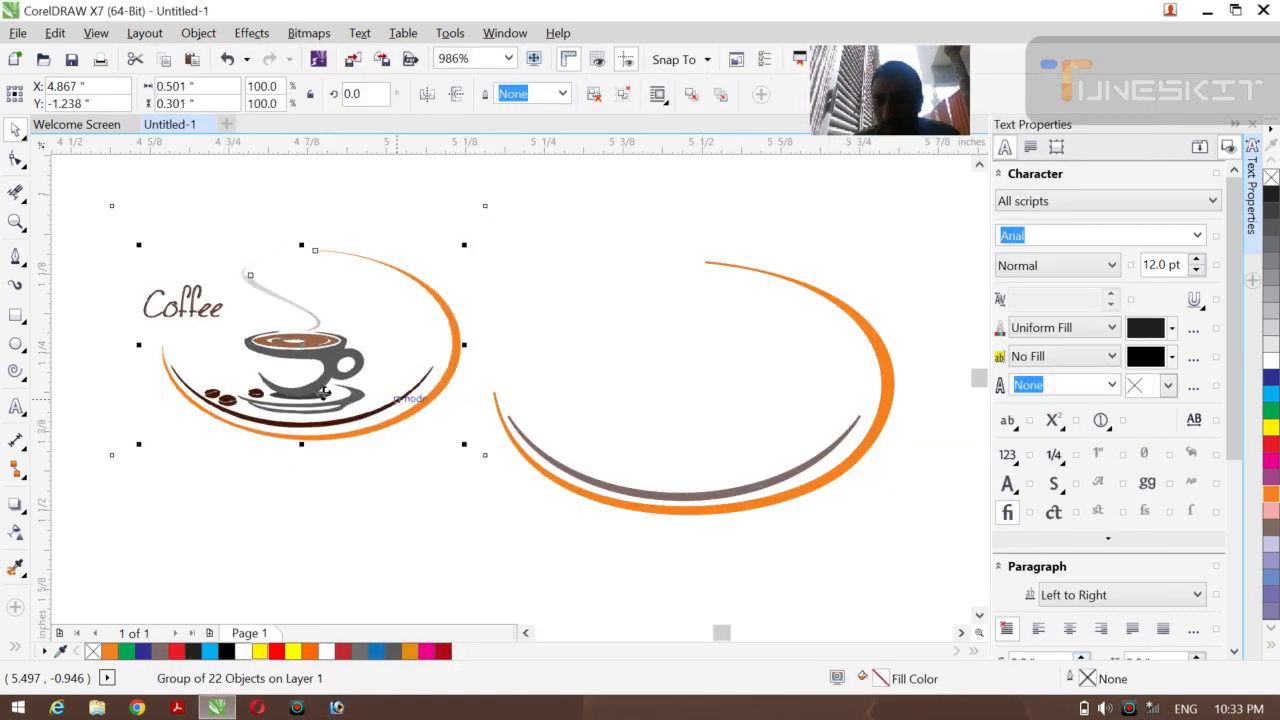
- Ungroup the traced logo and delete the original bitmap
right_click(301, 351)
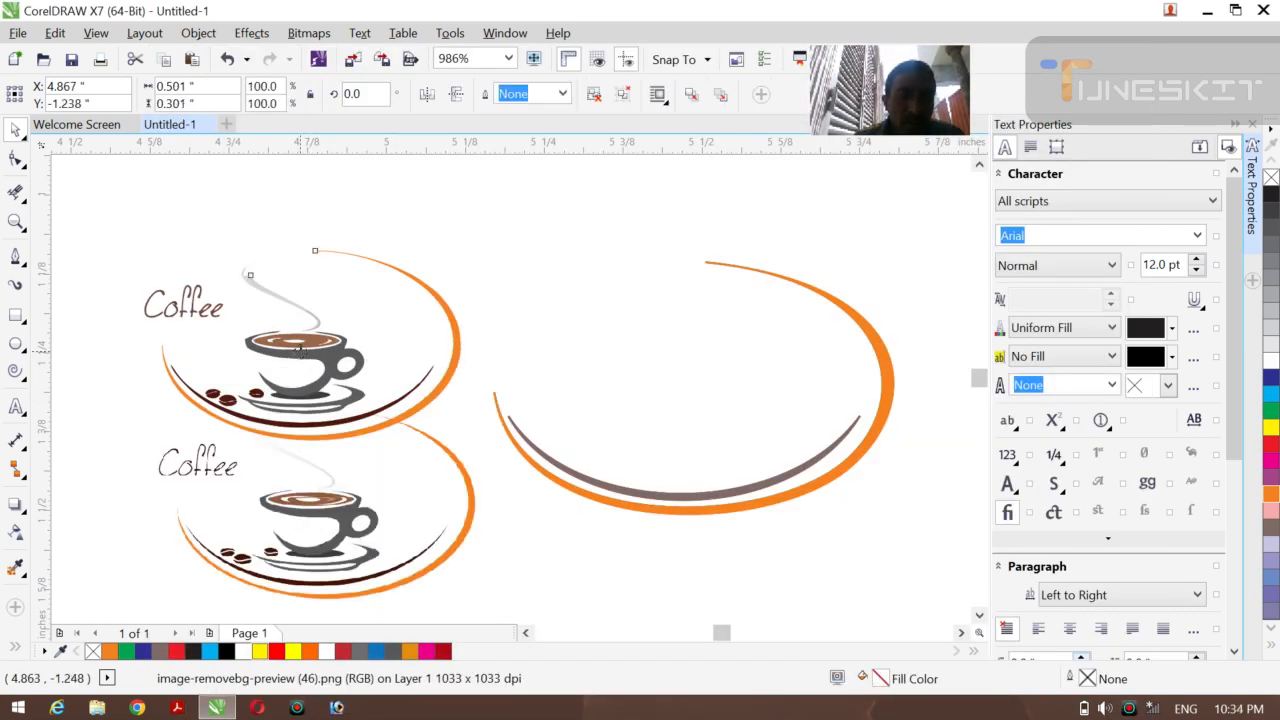
left_click(497, 289)
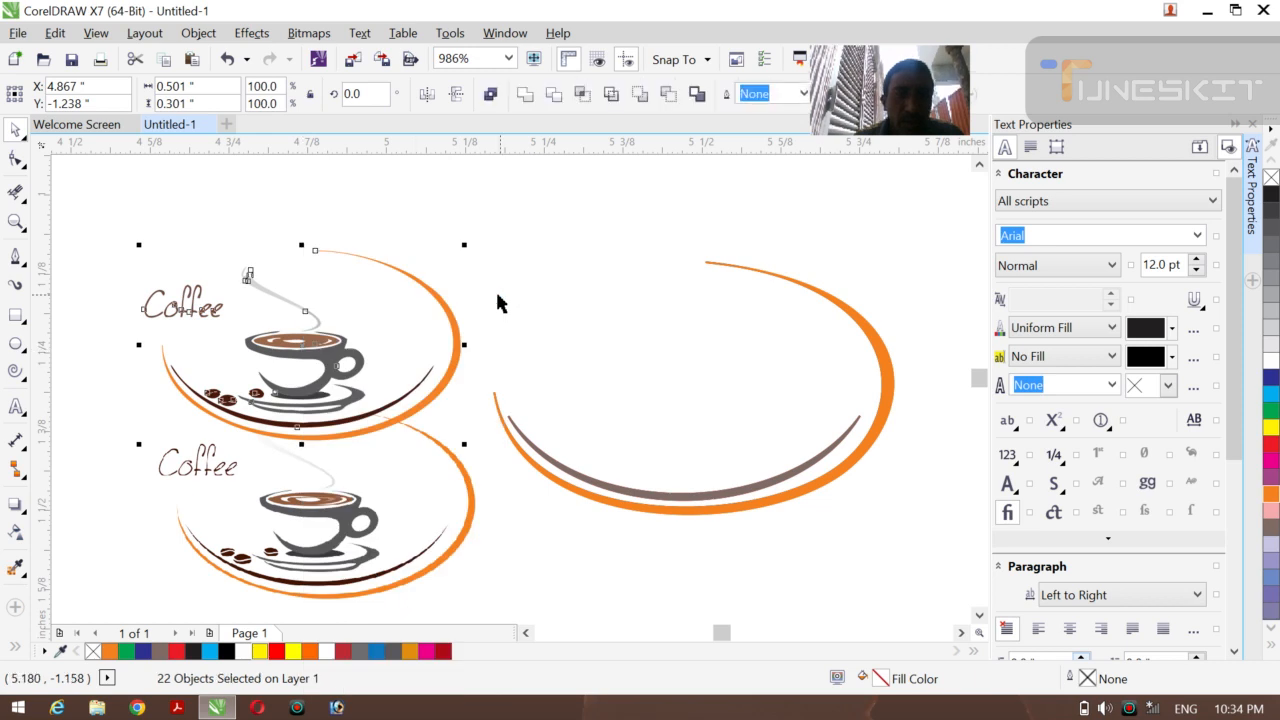
left_click(327, 524)
key("Delete")
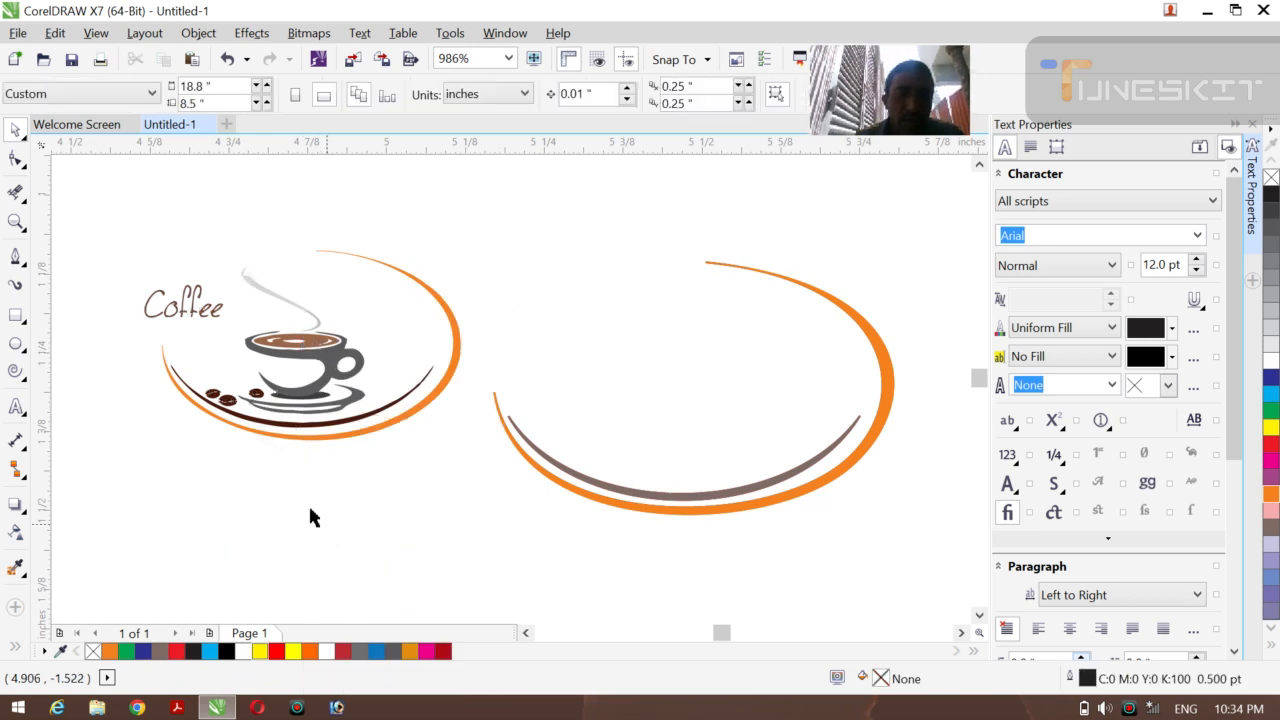
left_click(308, 393)
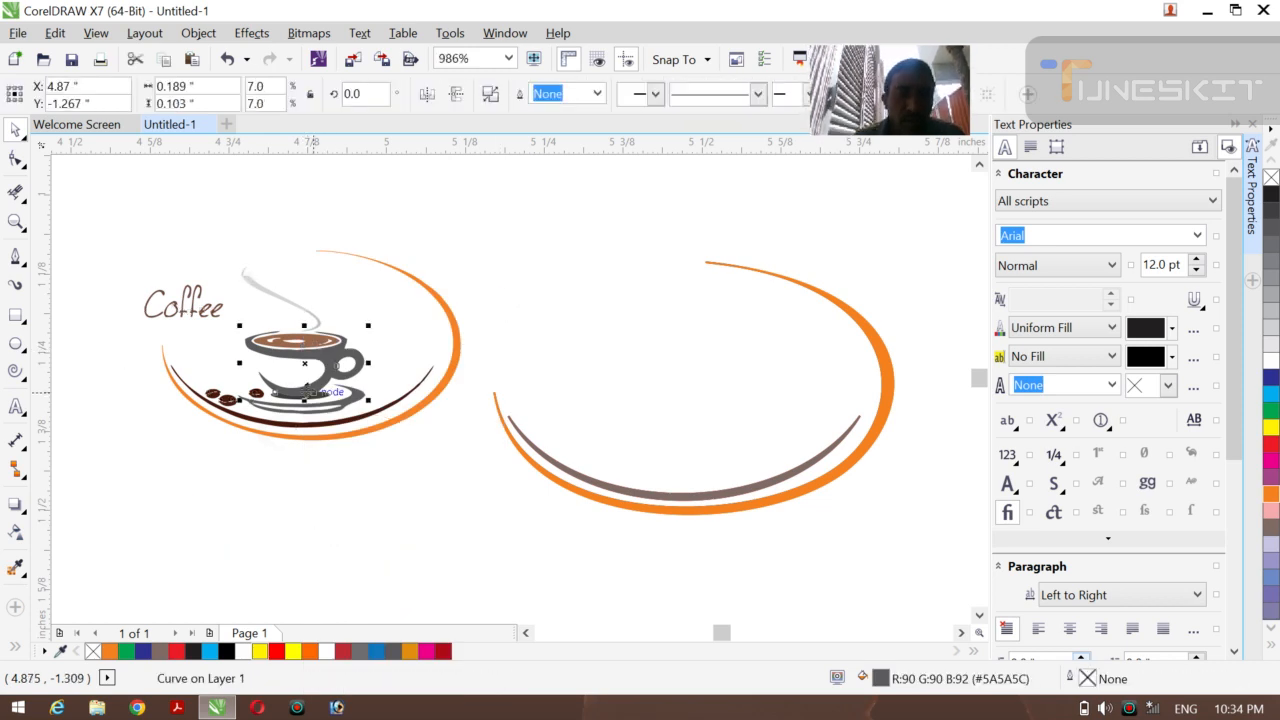
left_click(358, 452)
left_click(368, 430)
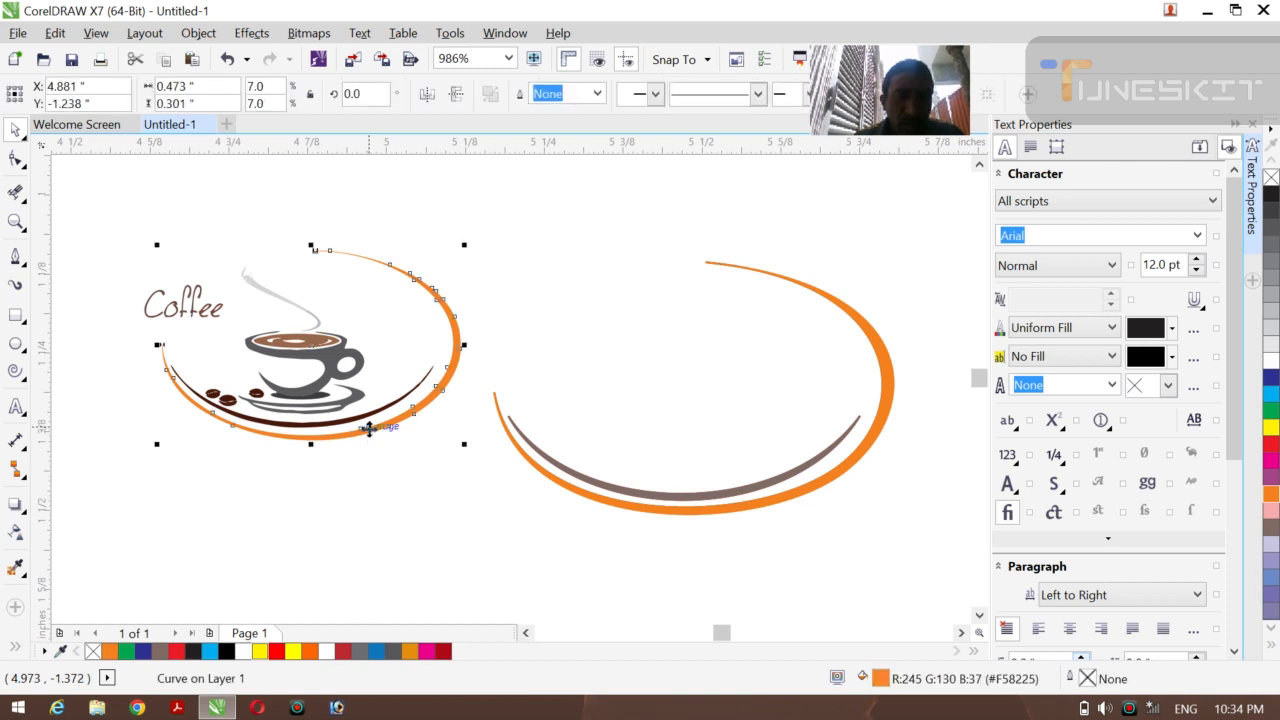
key("Delete")
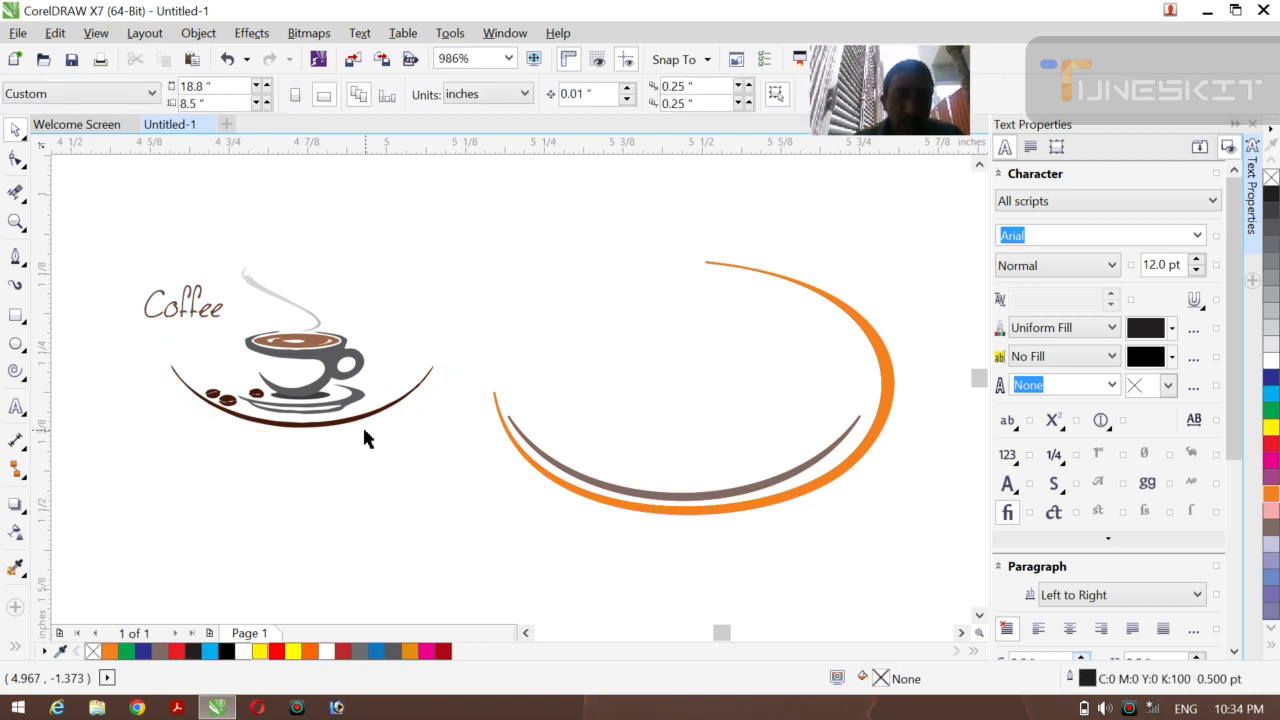
key("ctrl+z")
left_click(303, 472)
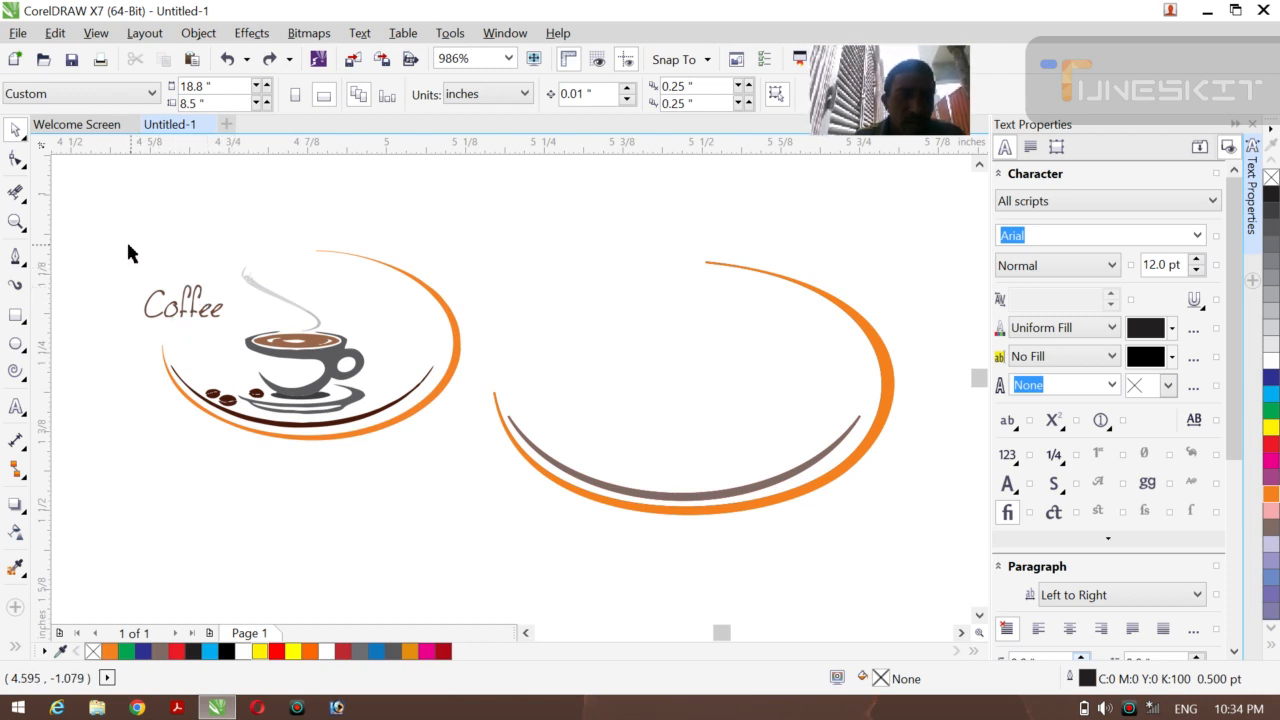
- Move the auto-traced cup, steam, coffee beans and Coffee text together into the hand-traced swoosh
left_click_drag(107, 238, 373, 425)
left_click_drag(252, 341, 640, 410)
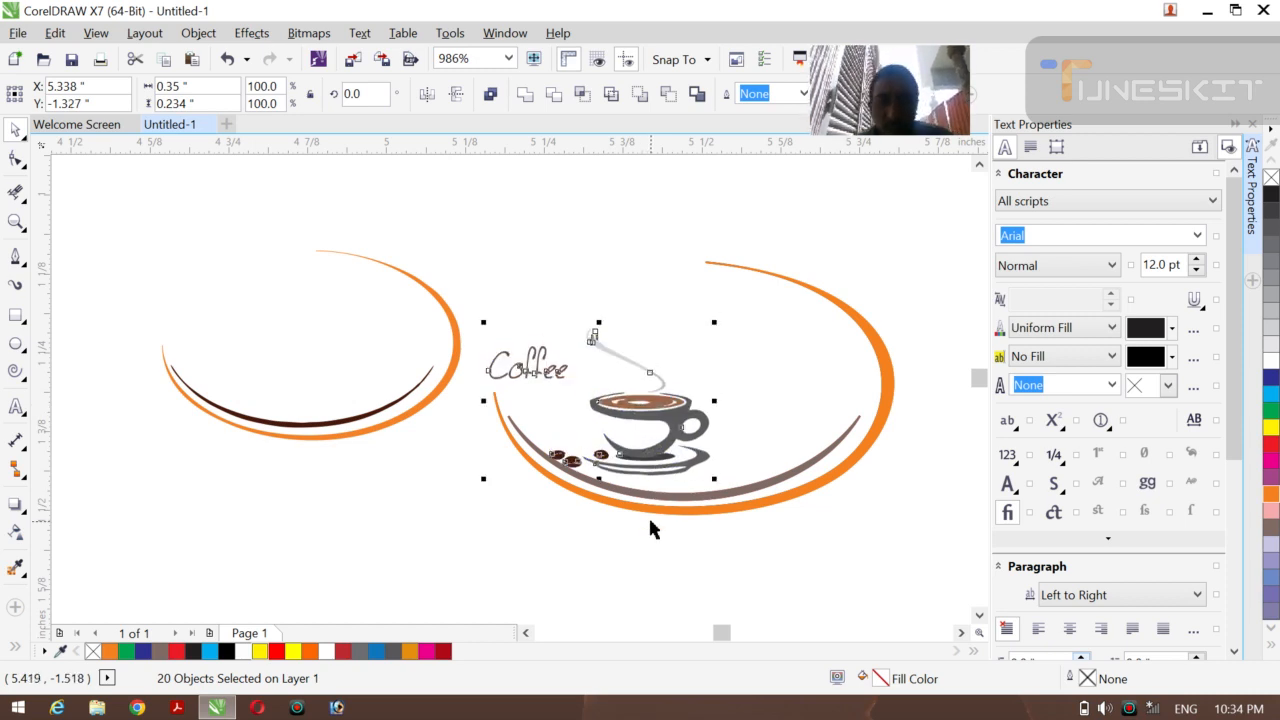
- Delete the leftover small hand-traced orange swoosh and dark brown arc beside the assembled coffee logo
left_click(562, 547)
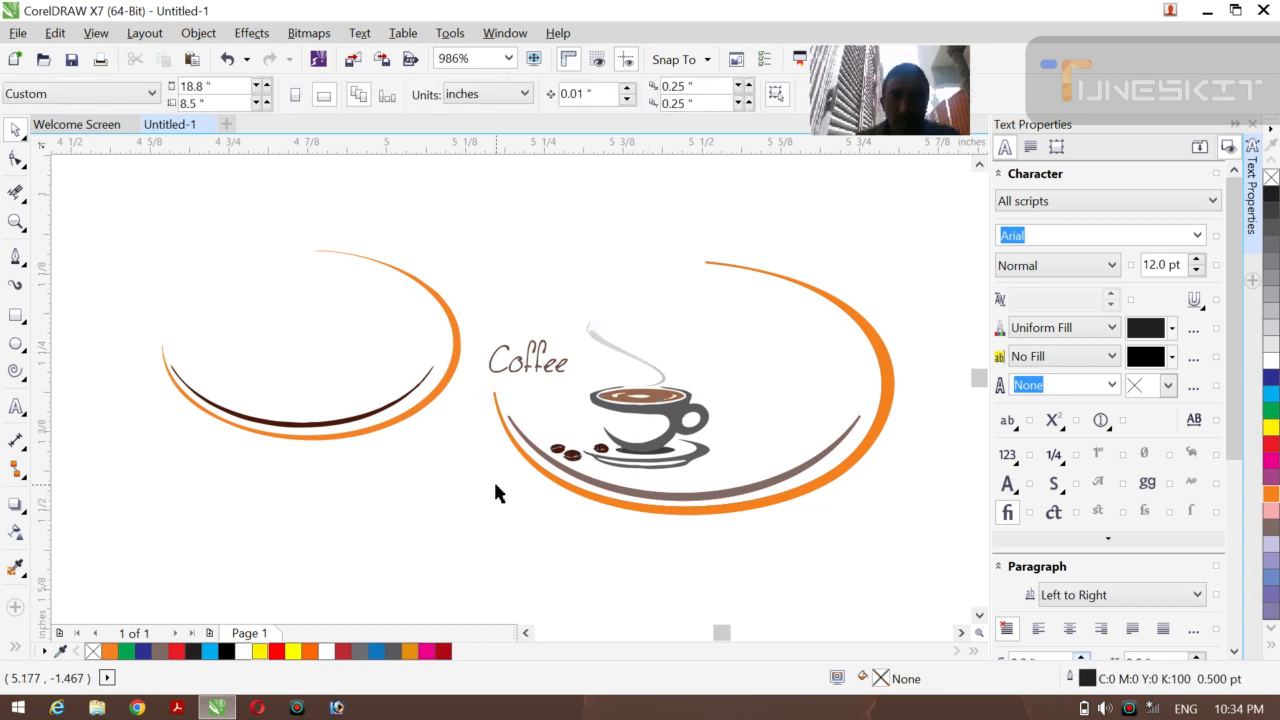
left_click(415, 288)
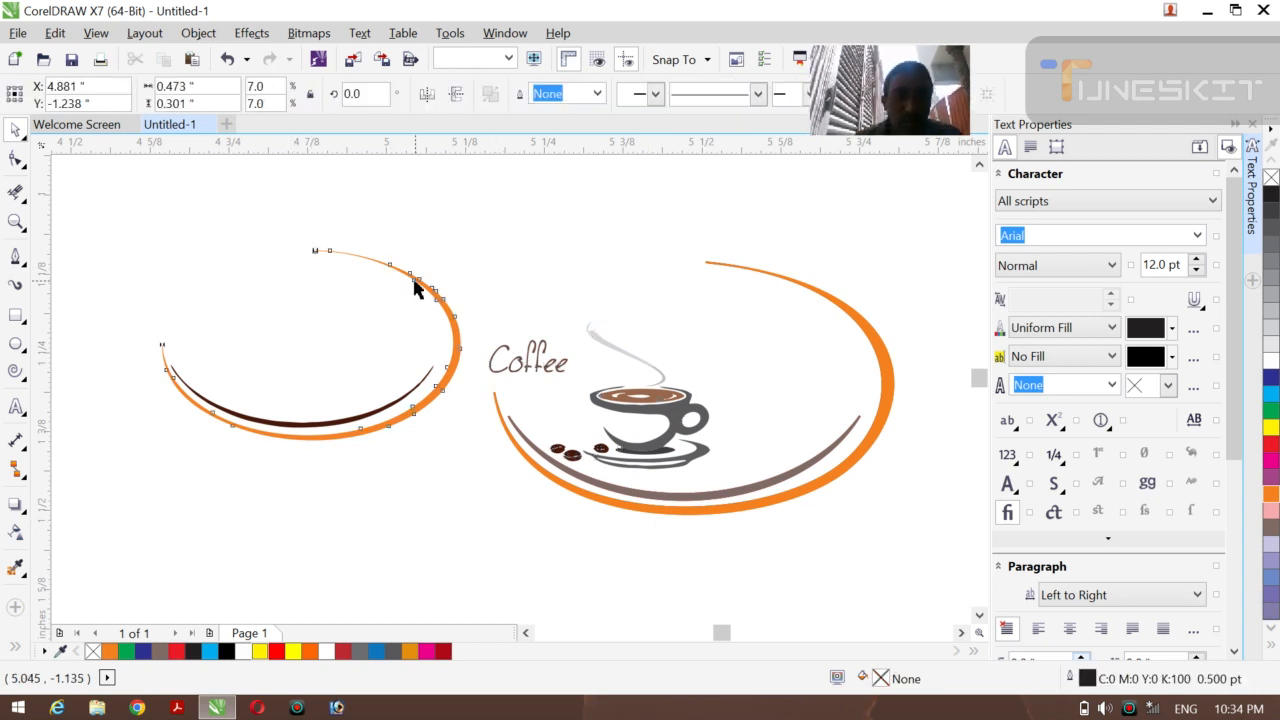
key("Delete")
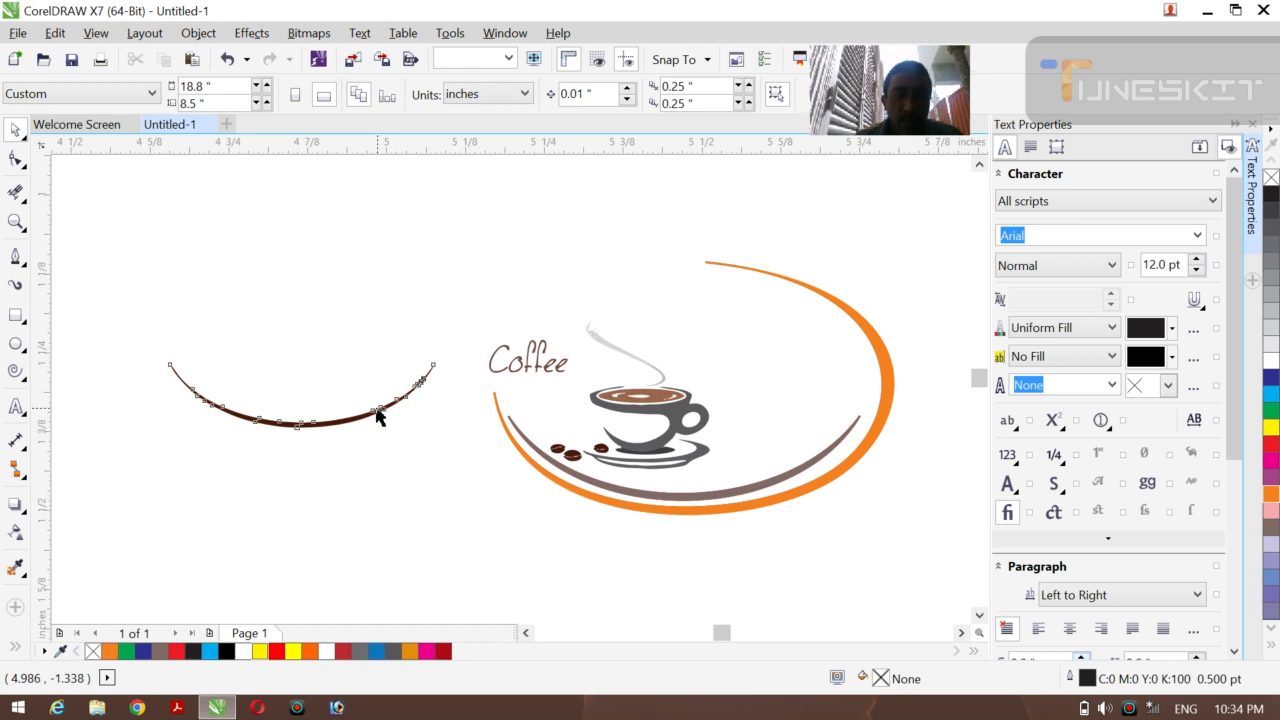
left_click(378, 410)
key("Delete")
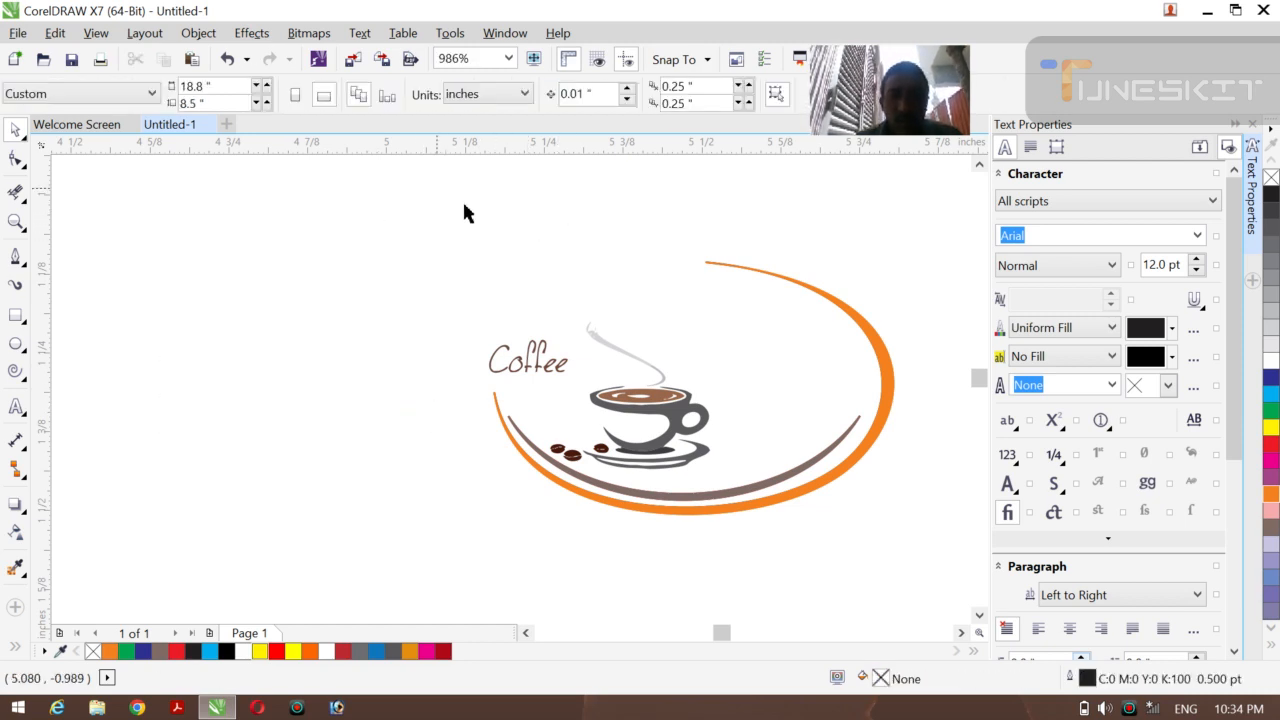
- Move the whole assembled coffee logo toward the middle of the view and group its 26 objects
left_click_drag(437, 188, 926, 541)
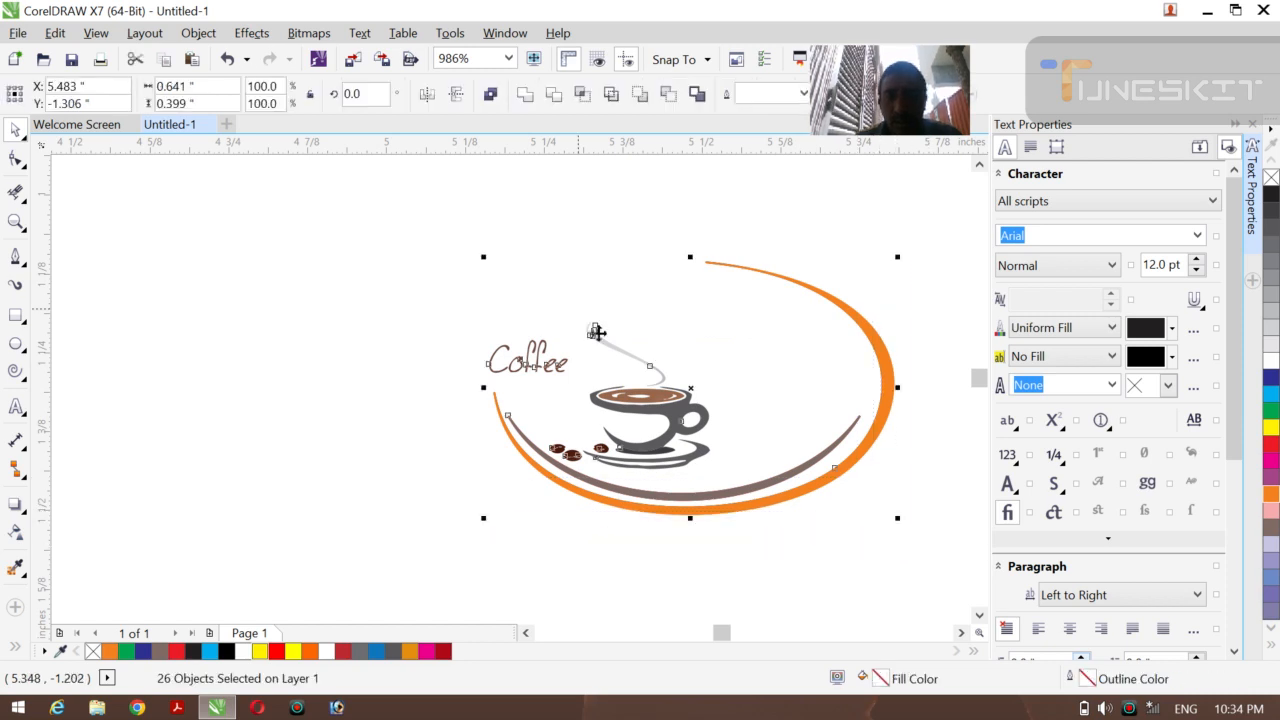
left_click_drag(594, 332, 498, 323)
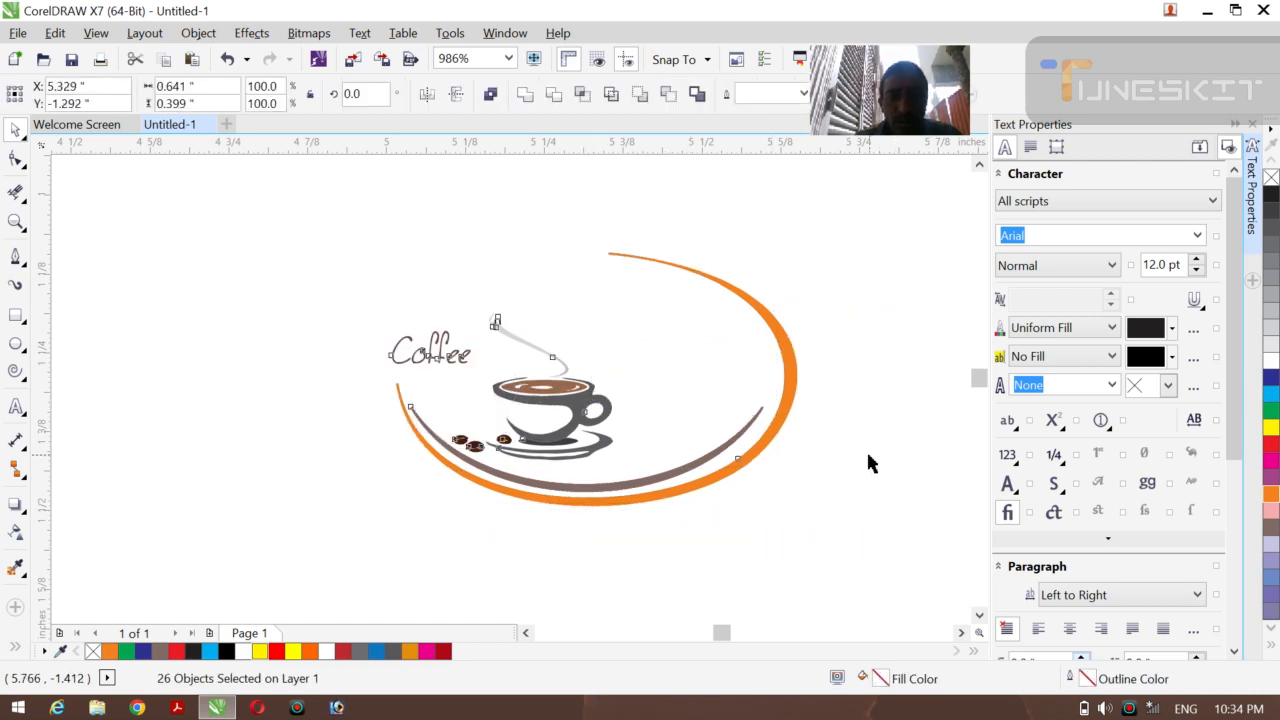
left_click(632, 418)
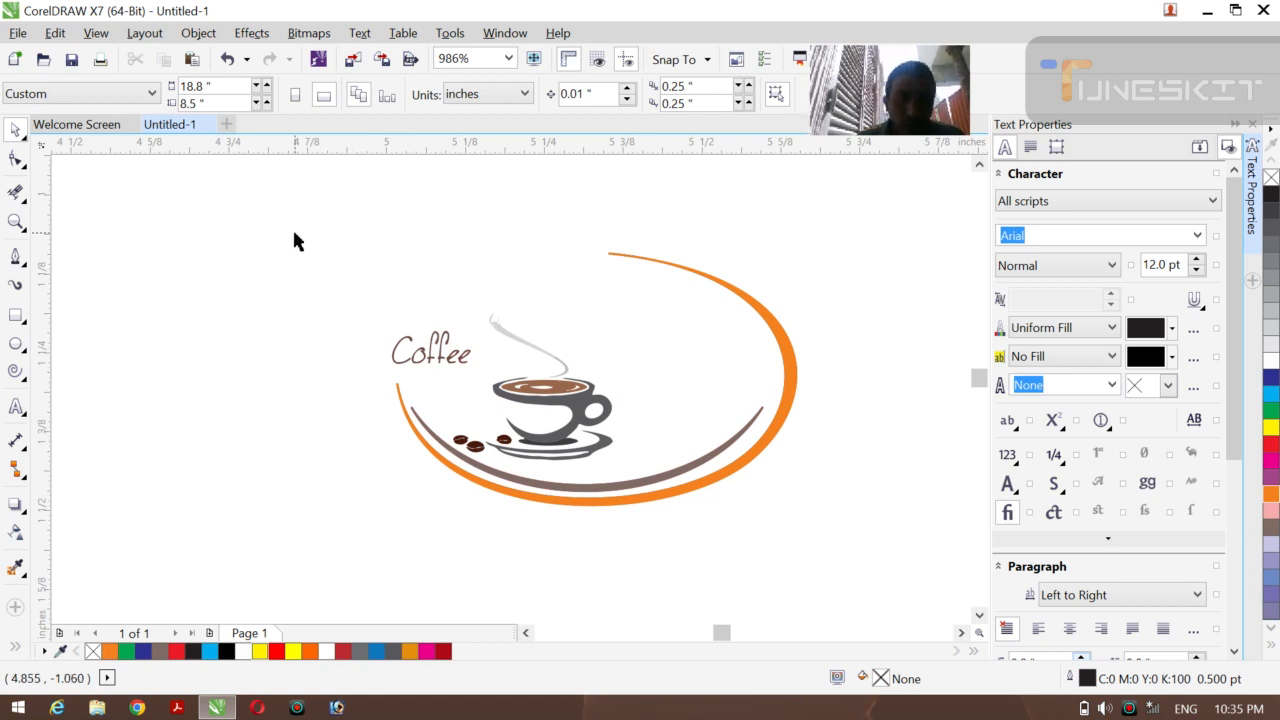
left_click_drag(267, 190, 849, 617)
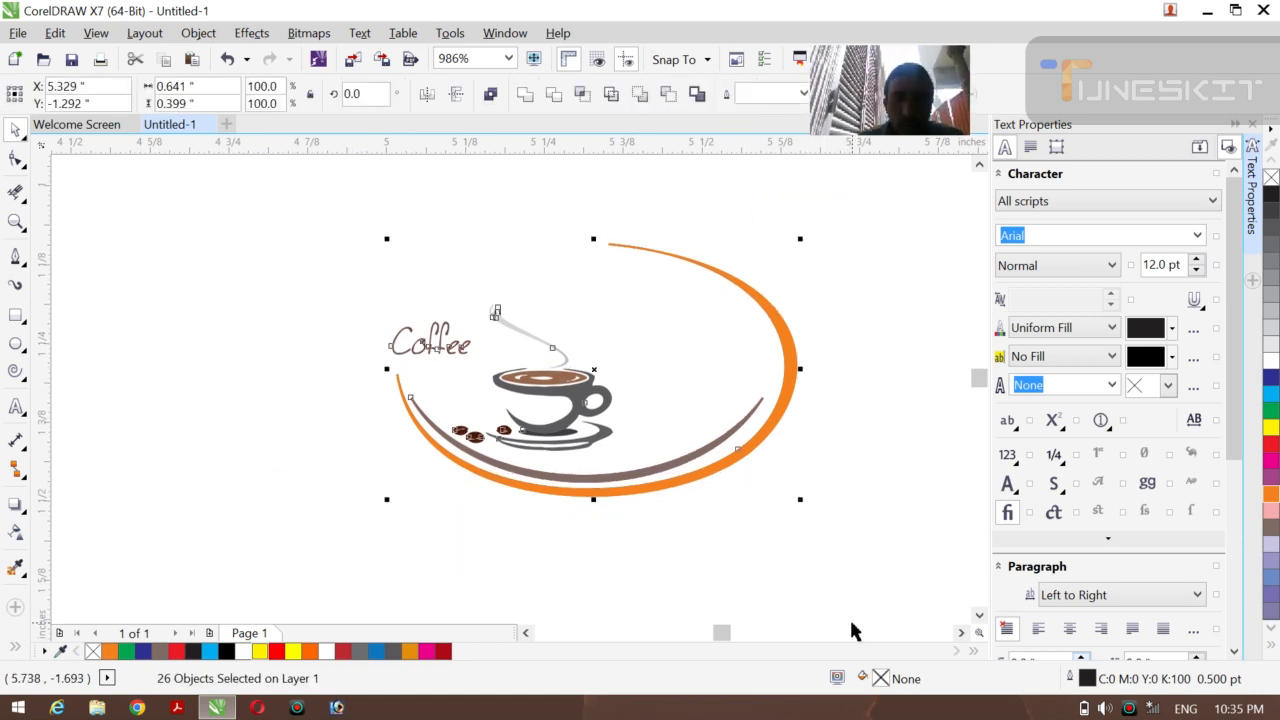
key("ctrl+g")
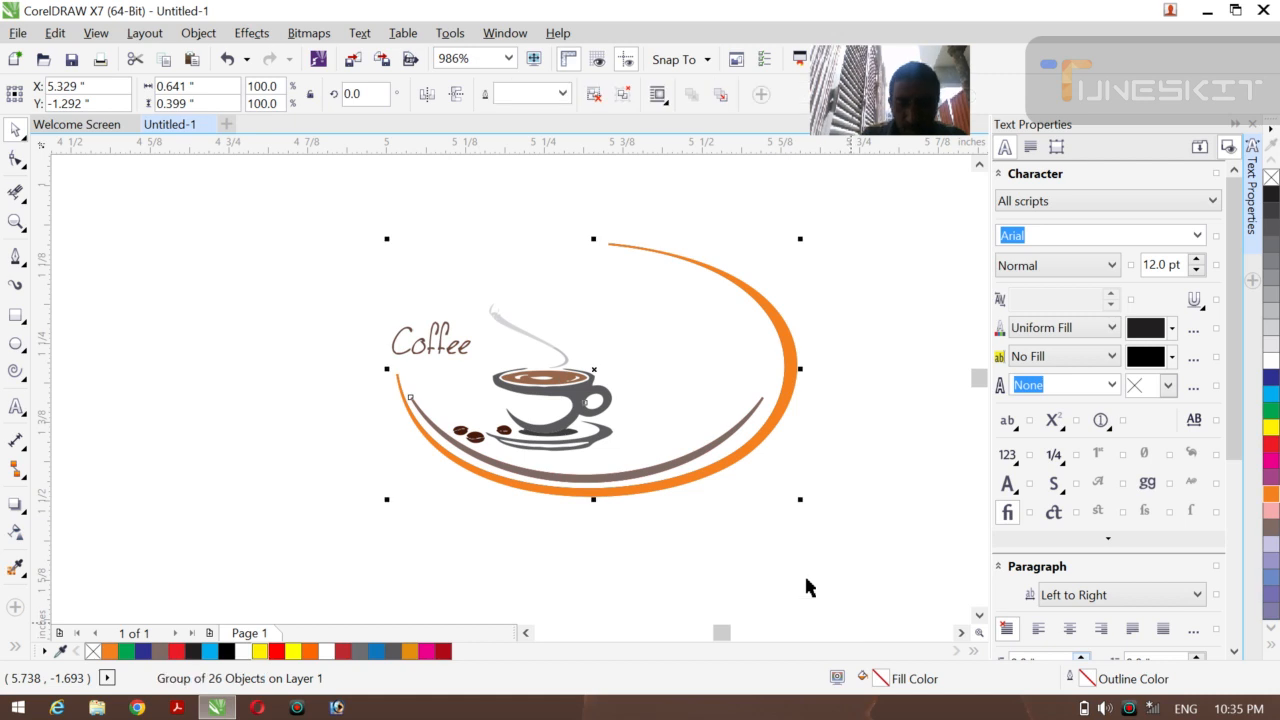
left_click(796, 576)
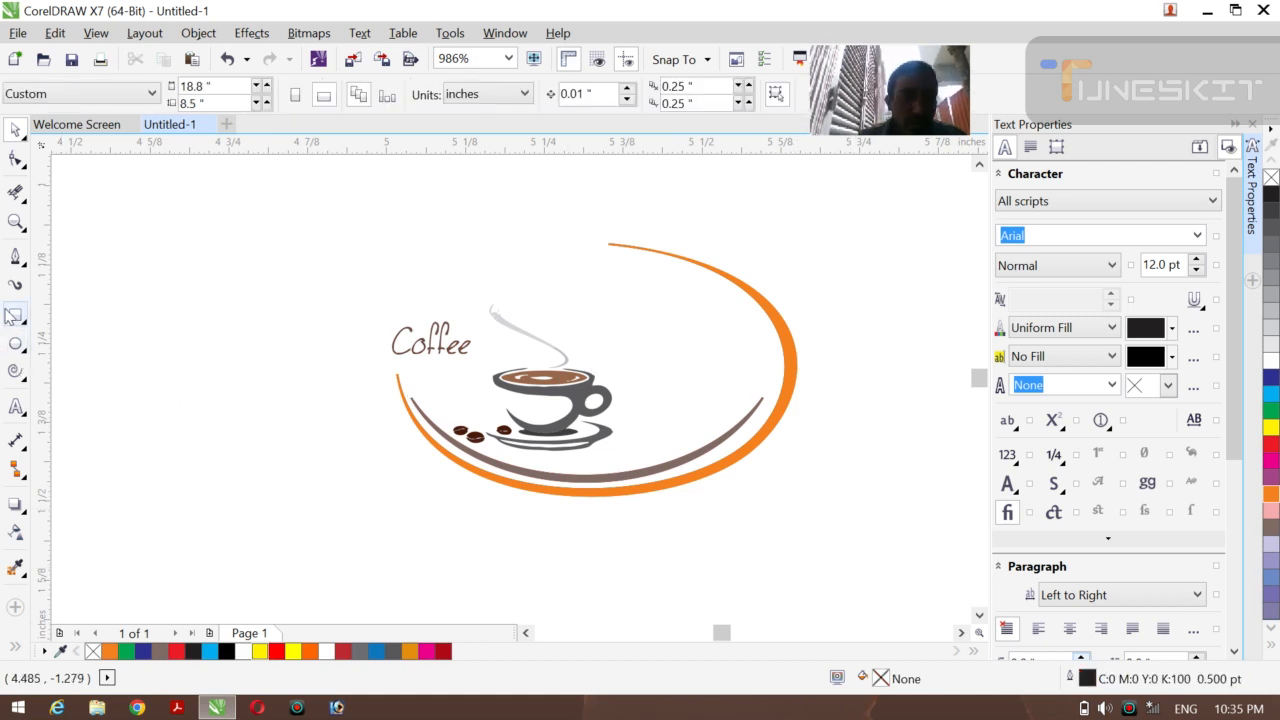
- Draw a backdrop rectangle about 1.07 by 0.57 inches around the logo, filled yellow C:0 M:0 Y:100 K:0, and send it to the back
left_click(13, 316)
left_click_drag(188, 200, 866, 558)
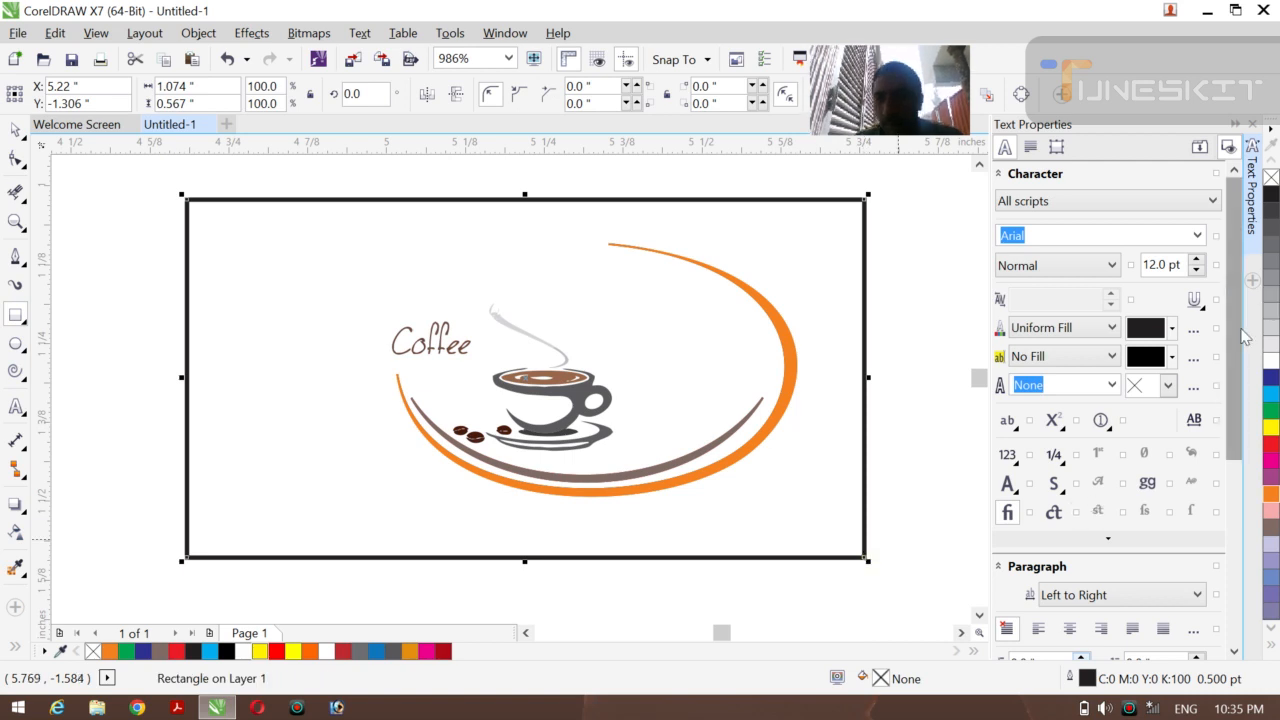
left_click(1270, 429)
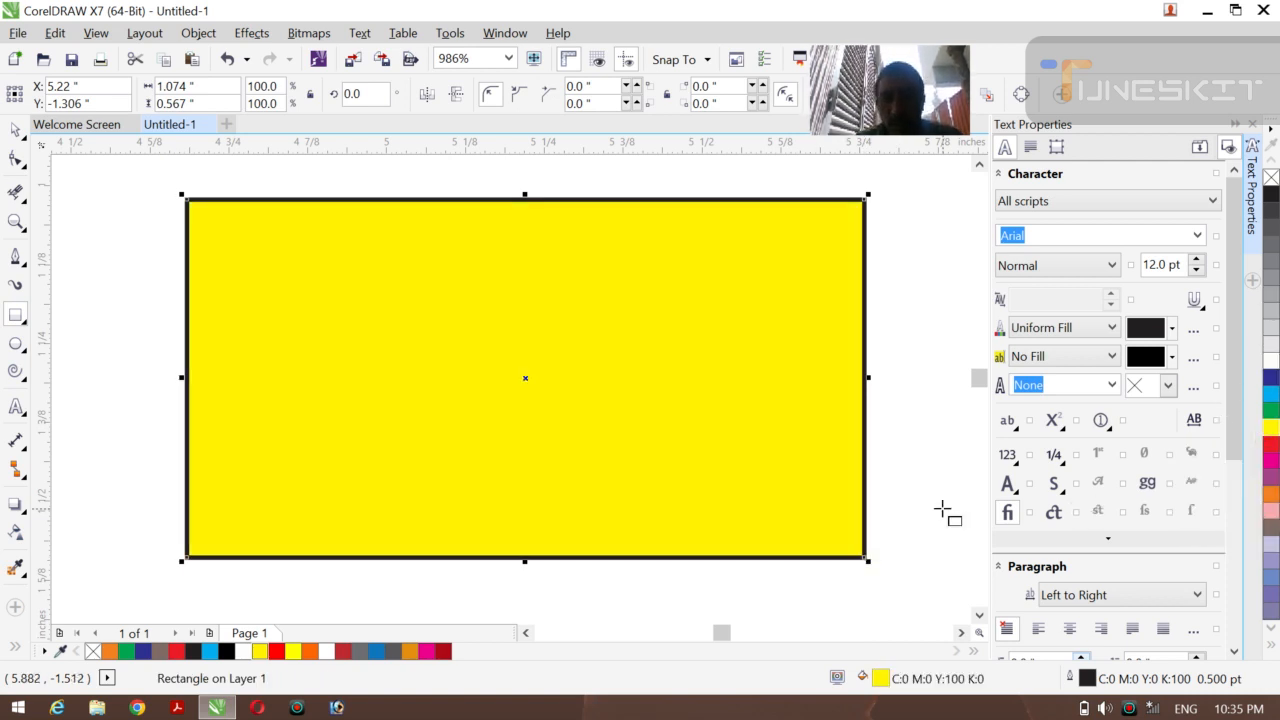
key("shift+Page_Down")
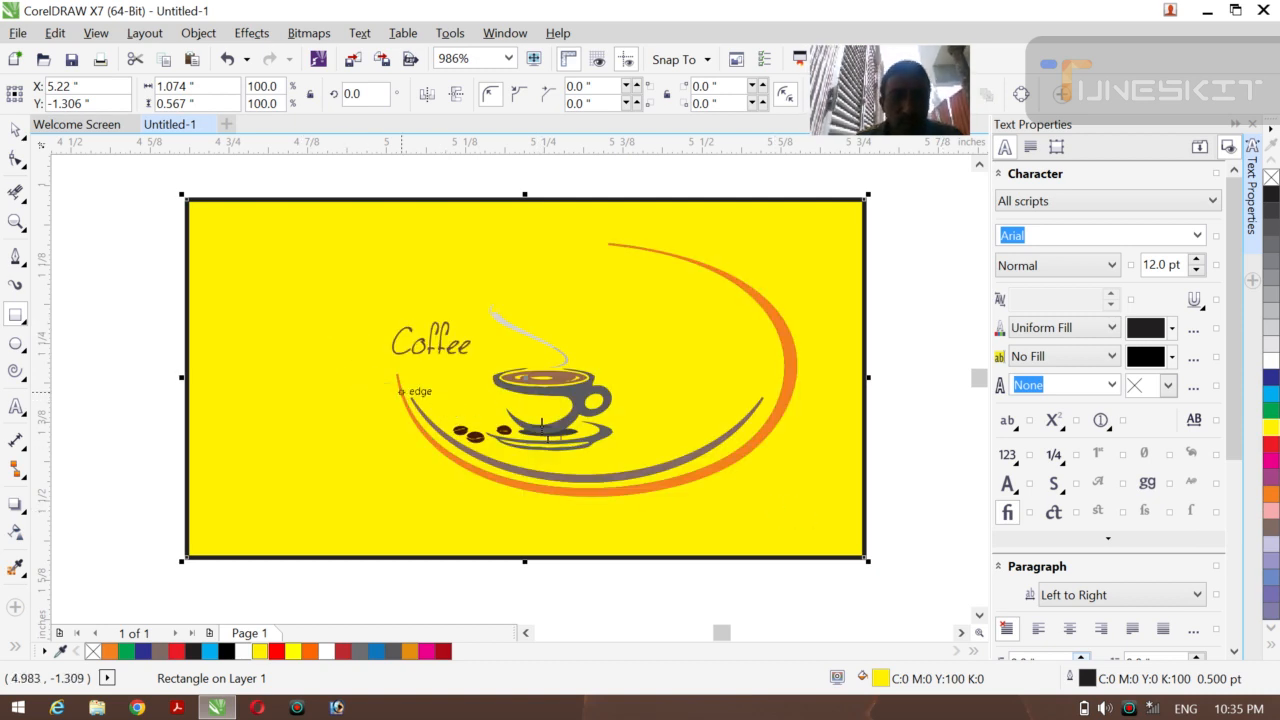
left_click(22, 133)
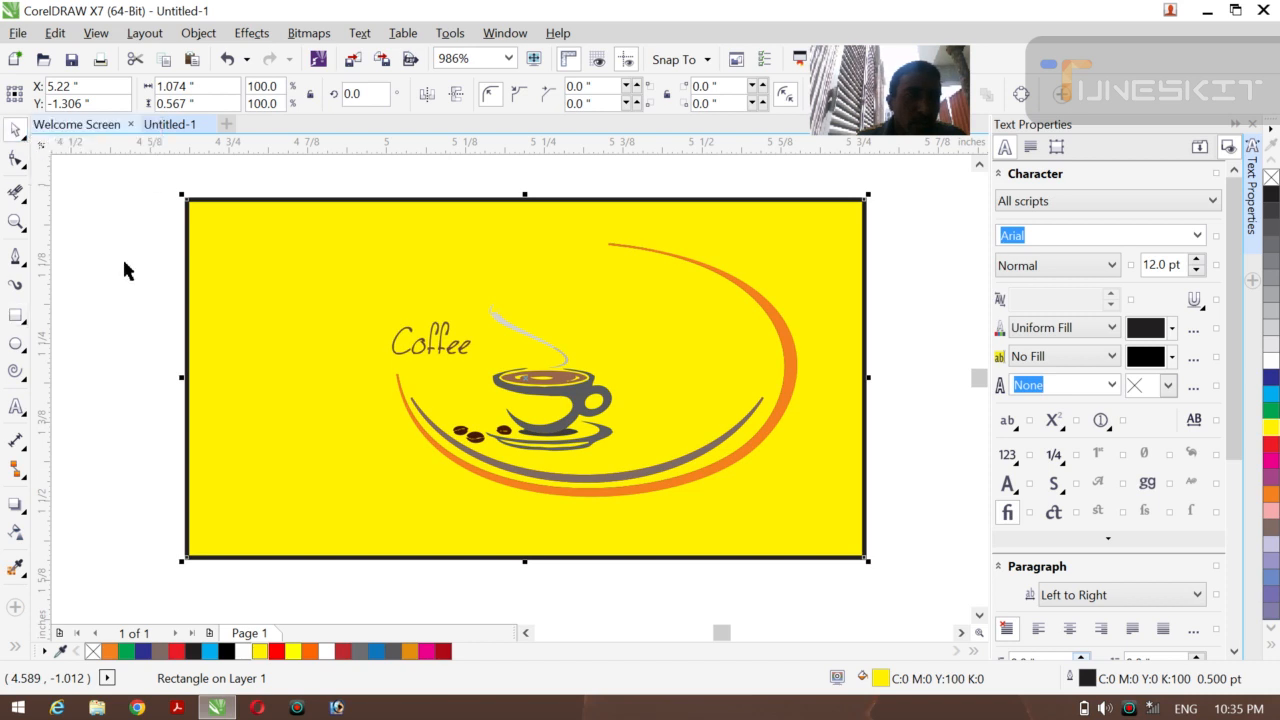
left_click(123, 262)
left_click(798, 516)
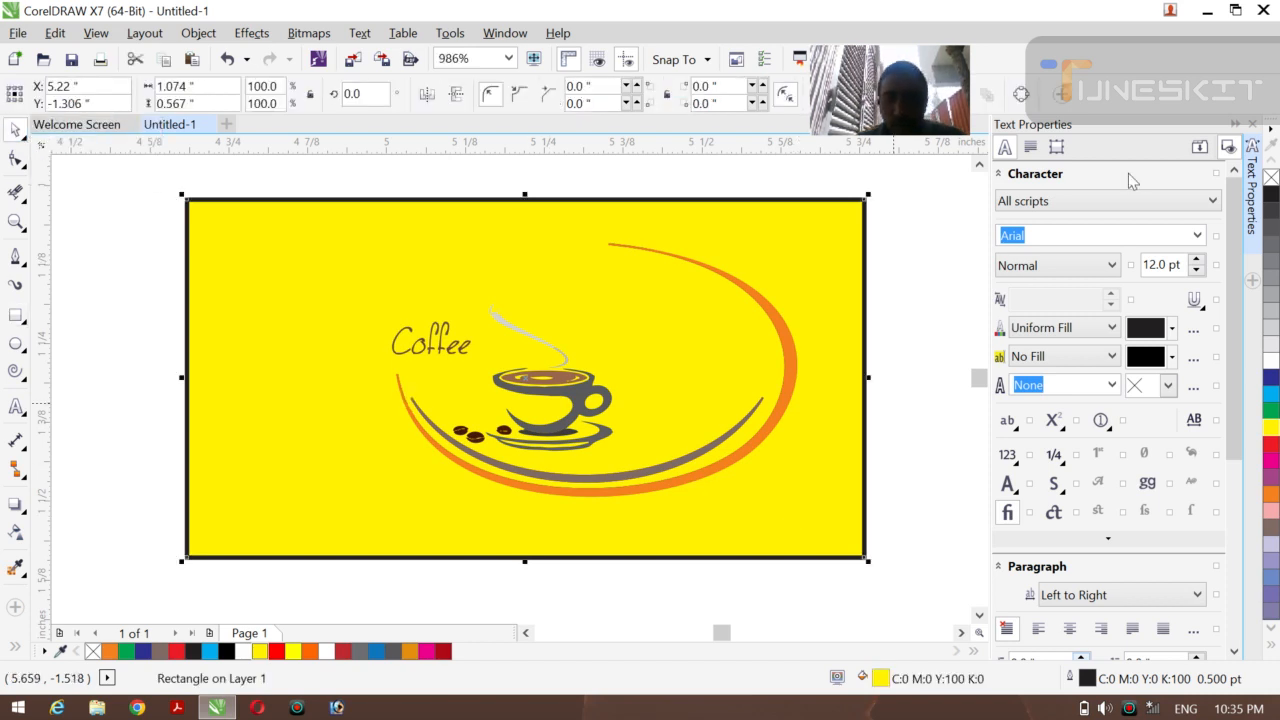
- Try no fill and a black C:0 M:0 Y:0 K:100 fill on the backdrop rectangle, and delete the rectangle
left_click(1267, 184)
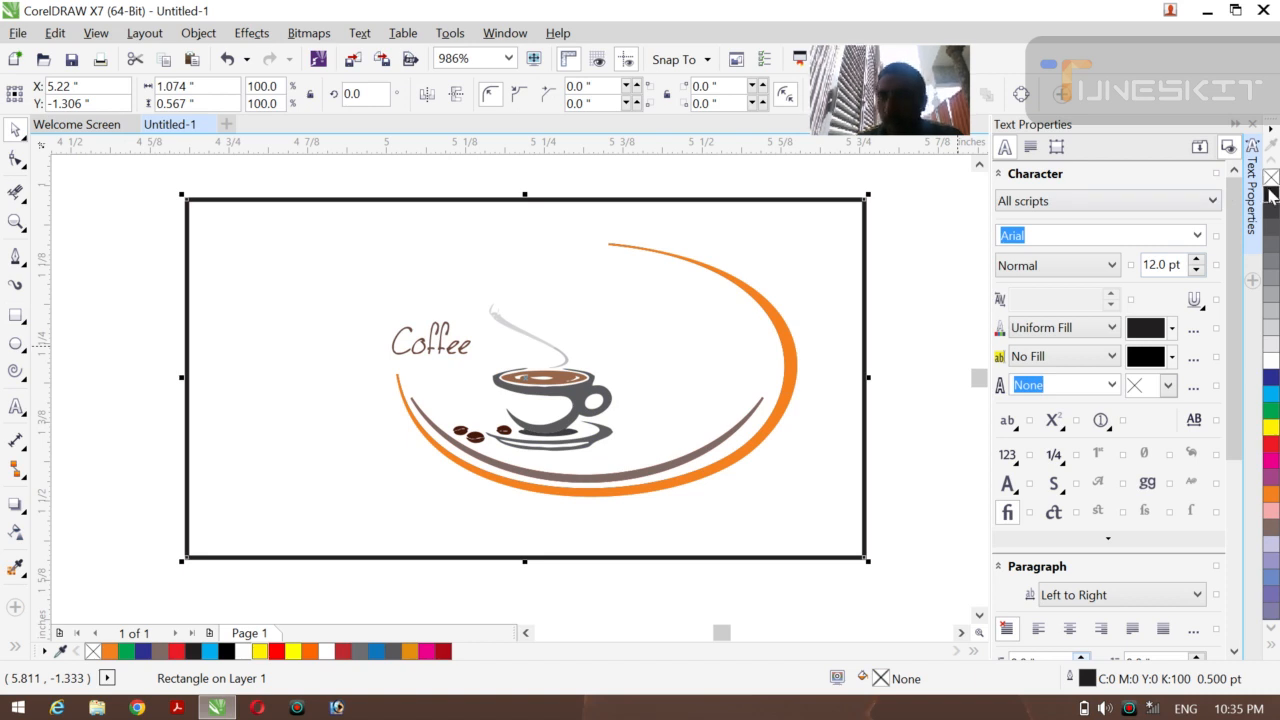
left_click(1270, 193)
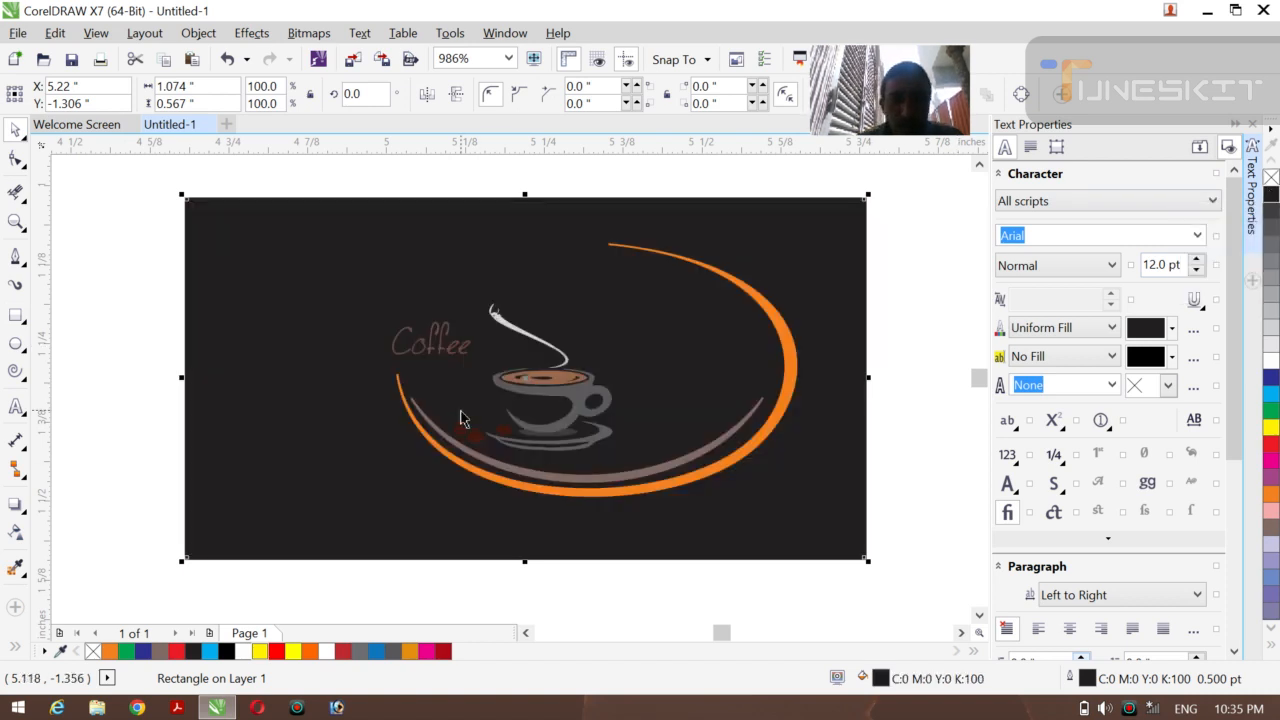
key("Delete")
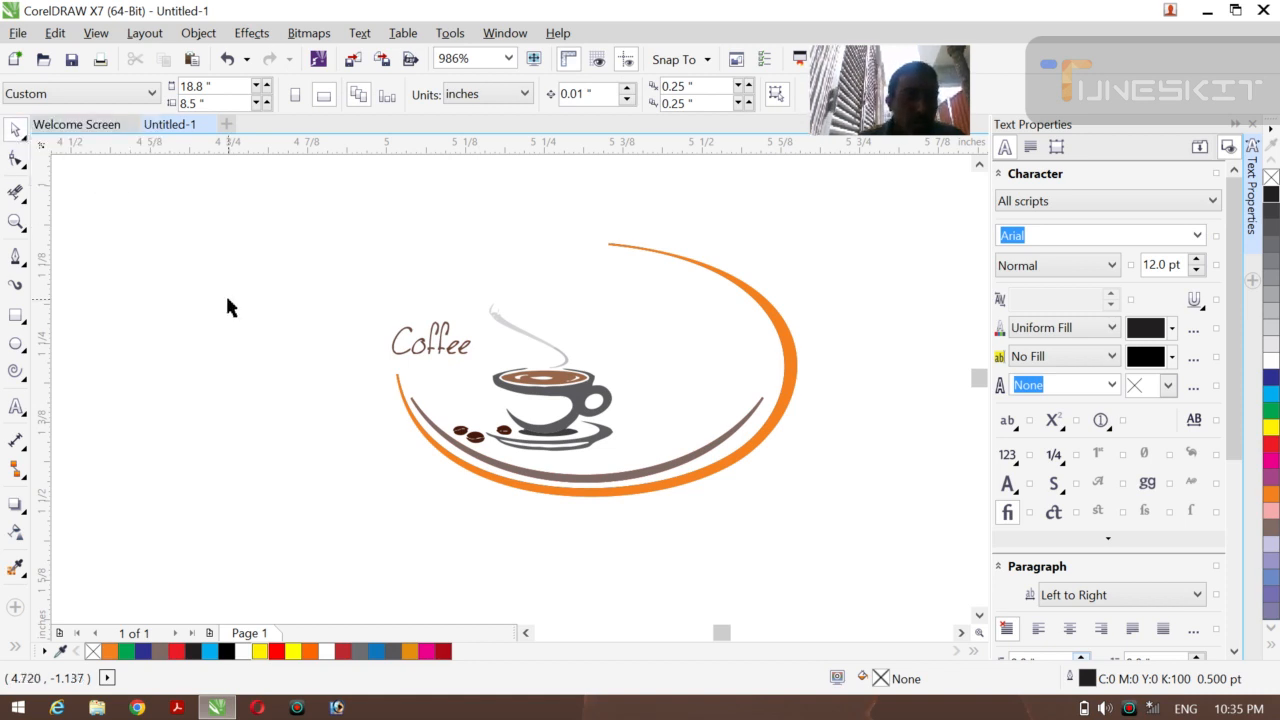
- Enlarge the grouped coffee logo proportionally to about 1.40 by 0.87 inches and move it slightly toward the red round logo
key("z")
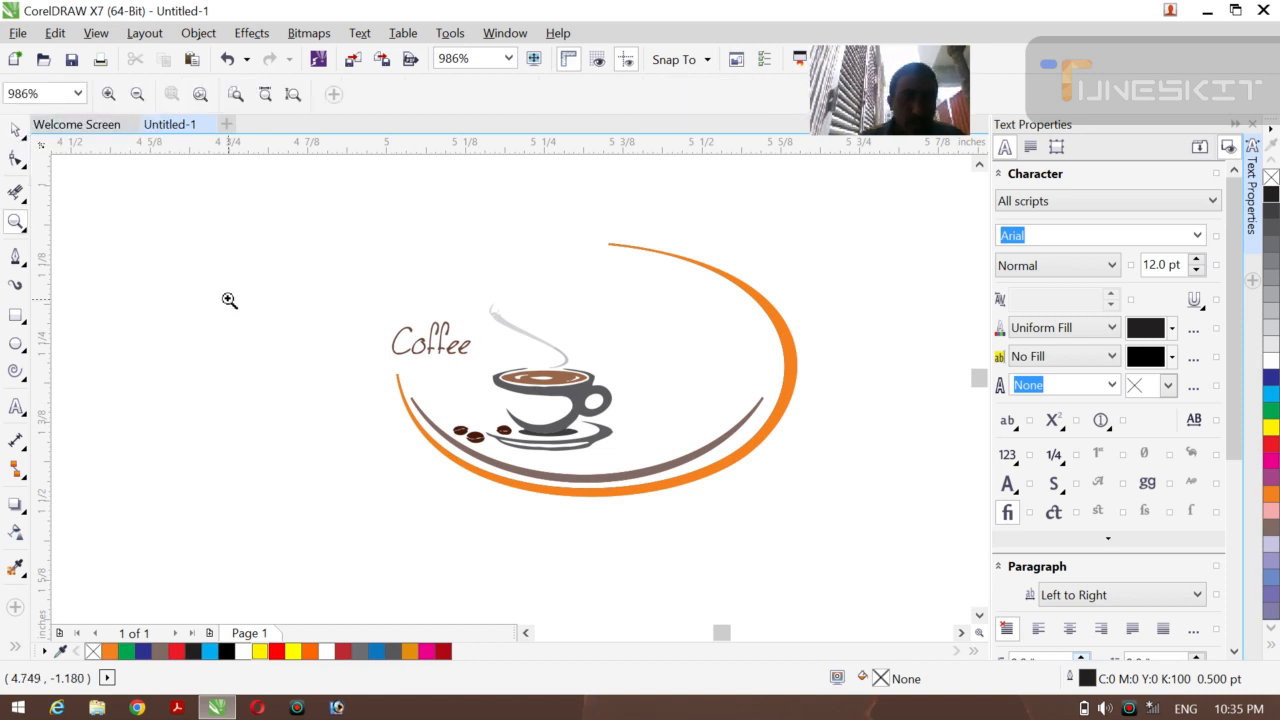
left_click(137, 95)
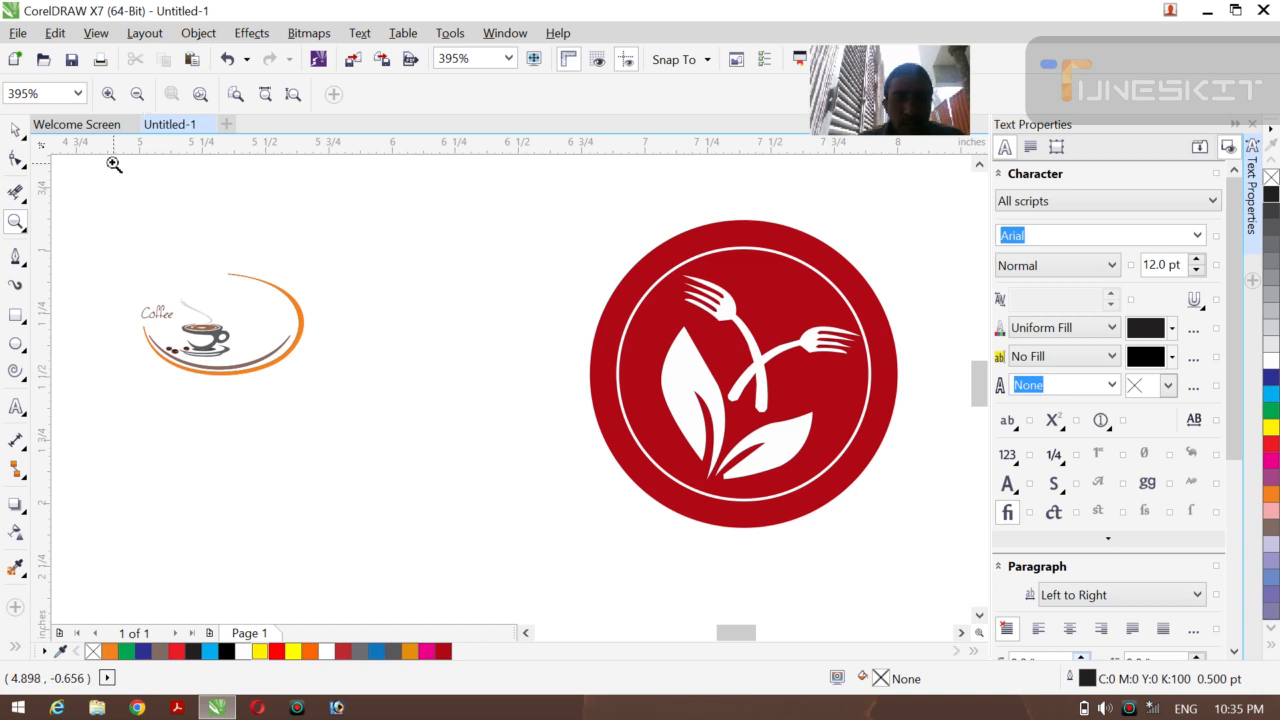
left_click(16, 131)
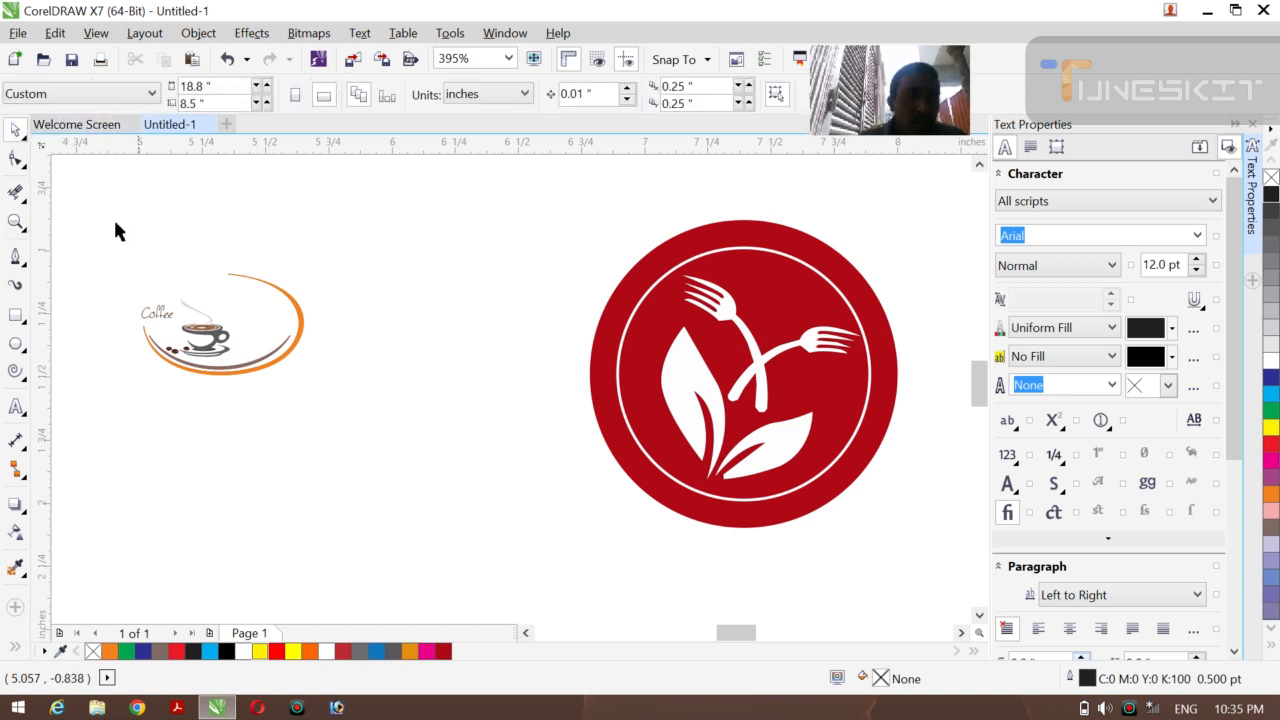
left_click_drag(116, 224, 510, 508)
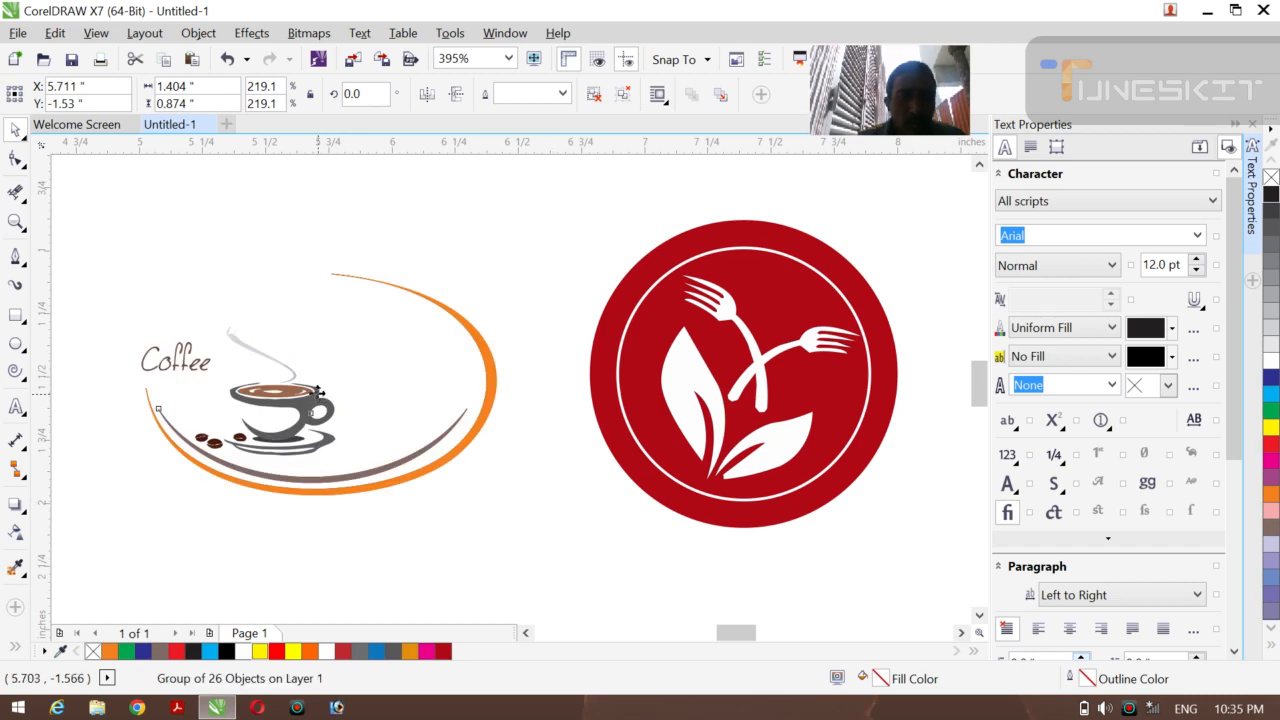
left_click_drag(318, 392, 358, 404)
- Reposition the red fork-and-leaf logo so it sits close beside the coffee logo at a similar height
left_click(783, 450)
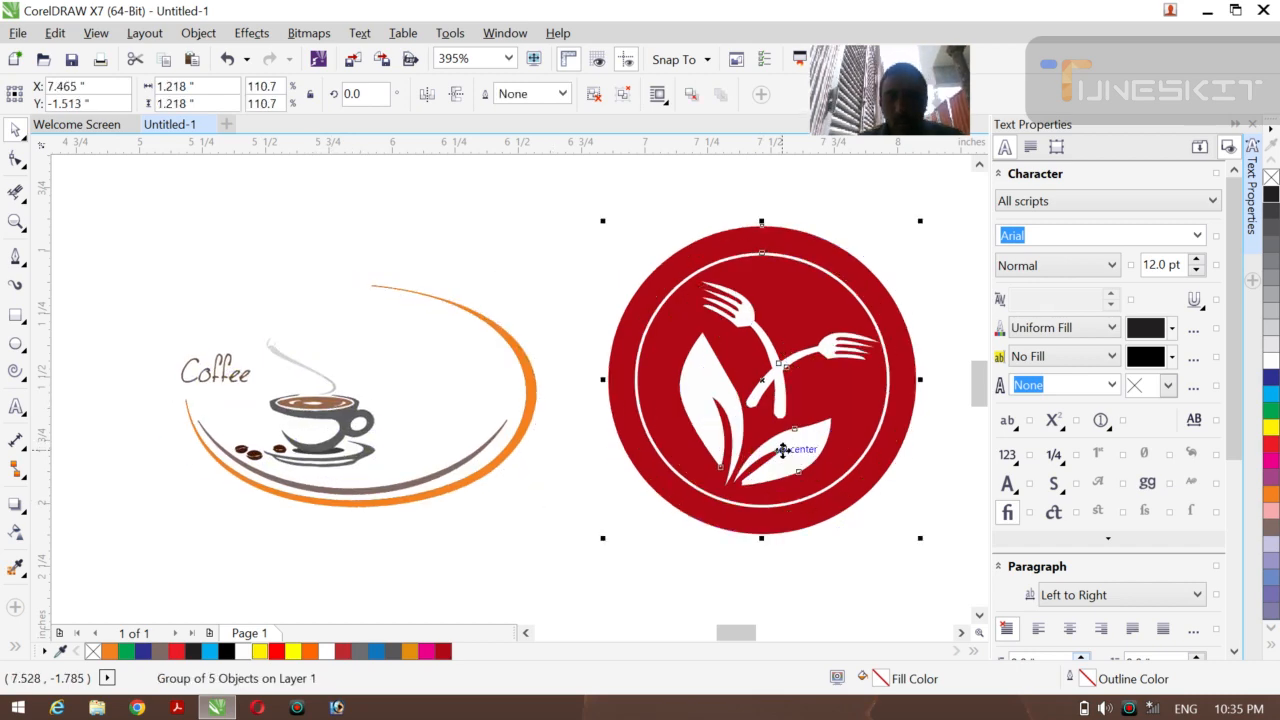
left_click_drag(783, 450, 748, 388)
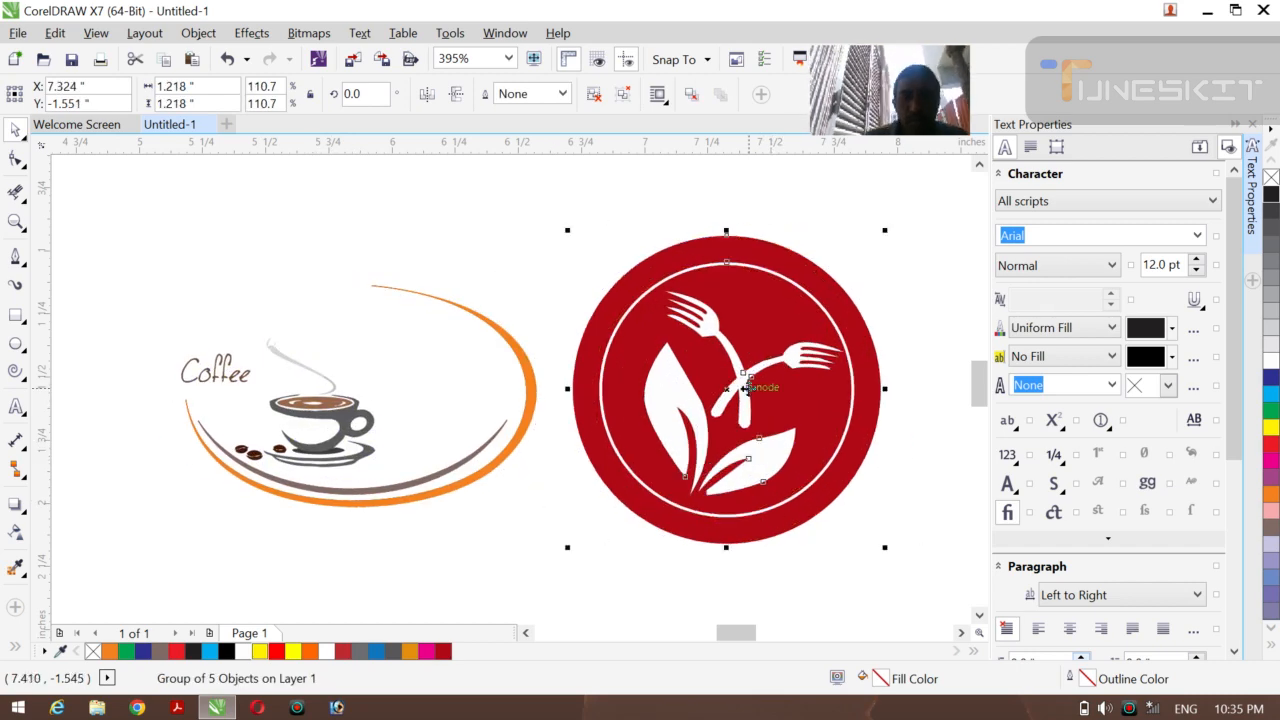
left_click(427, 260)
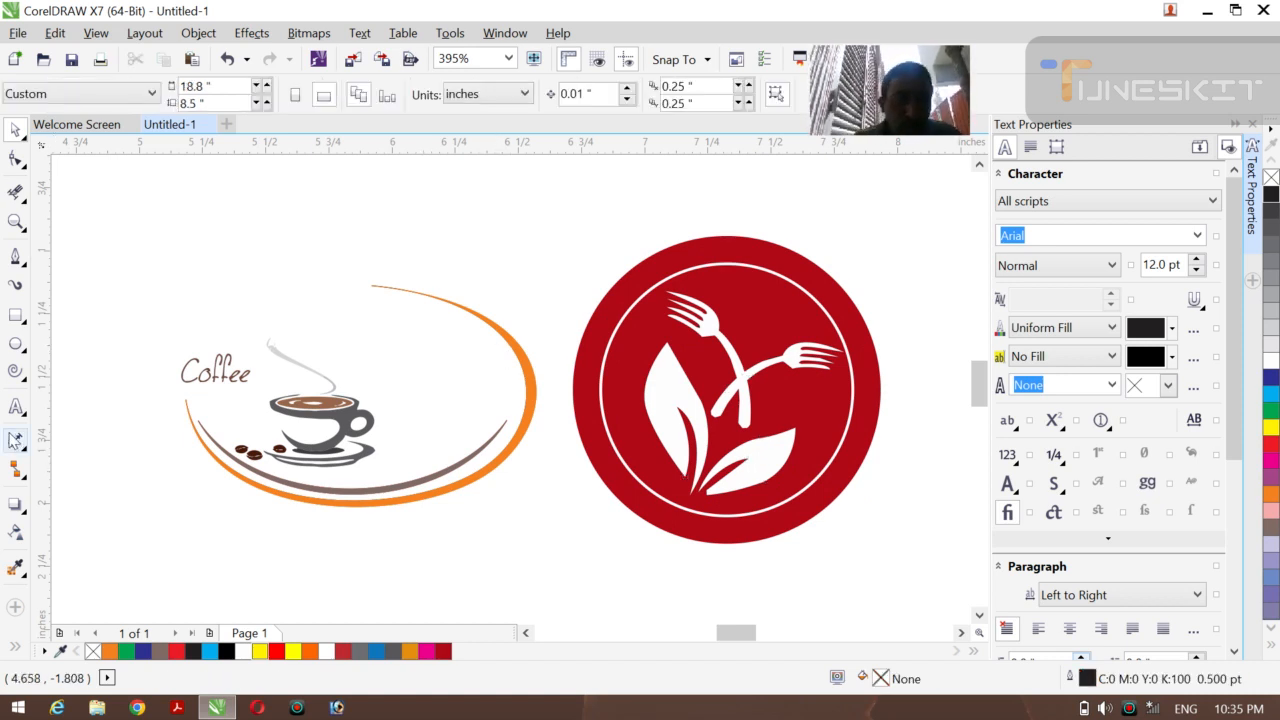
- Add the artistic text "cooking" in Arial 24 pt and place it below the two logos
left_click(15, 410)
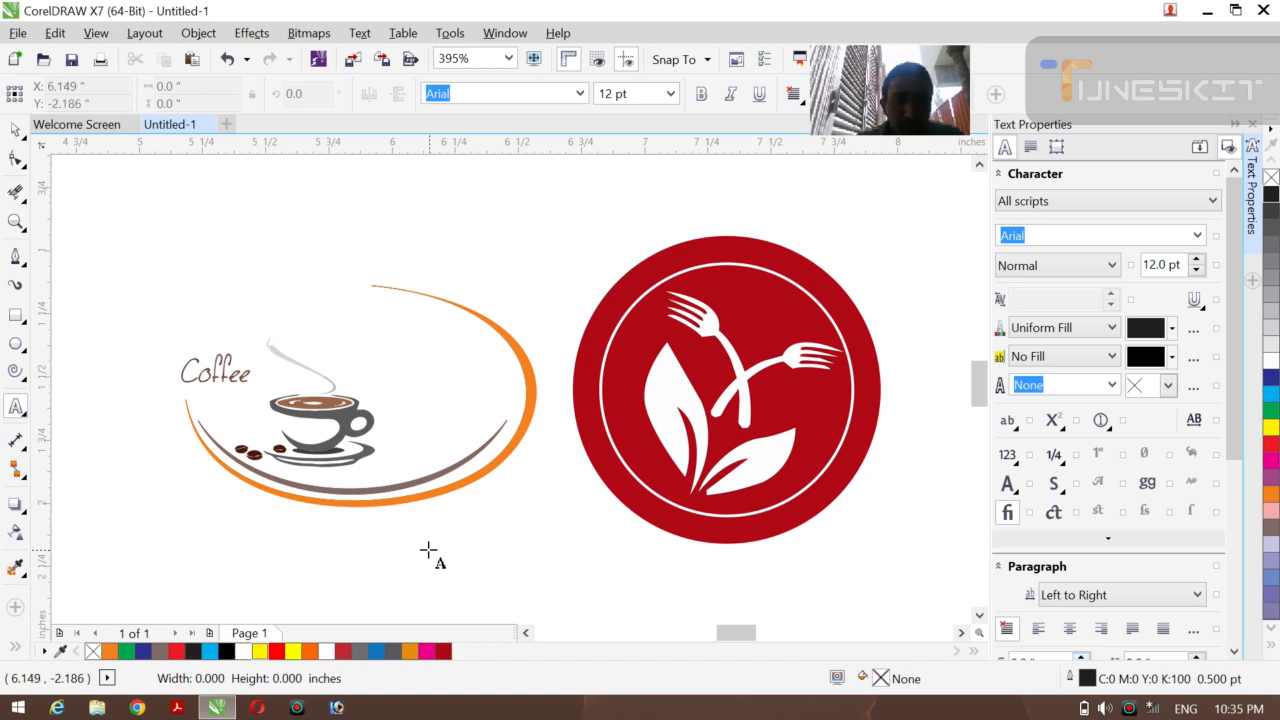
left_click_drag(430, 550, 552, 593)
type("COO")
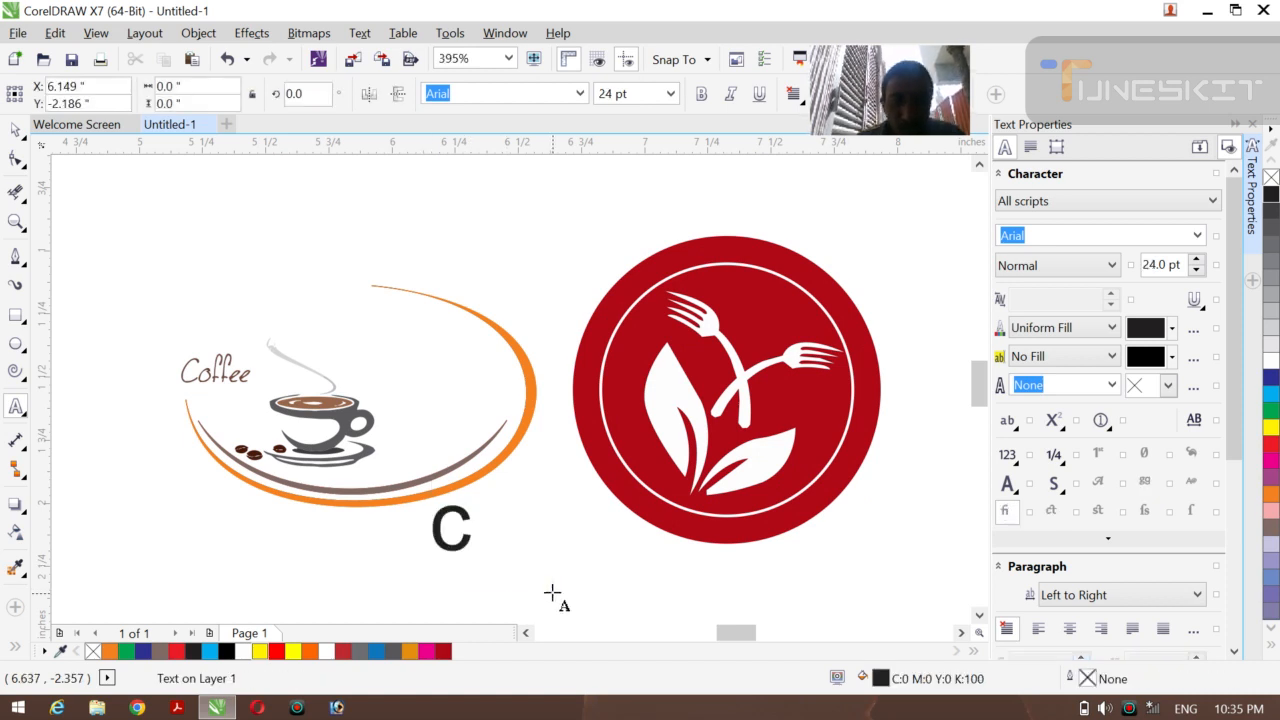
type("king")
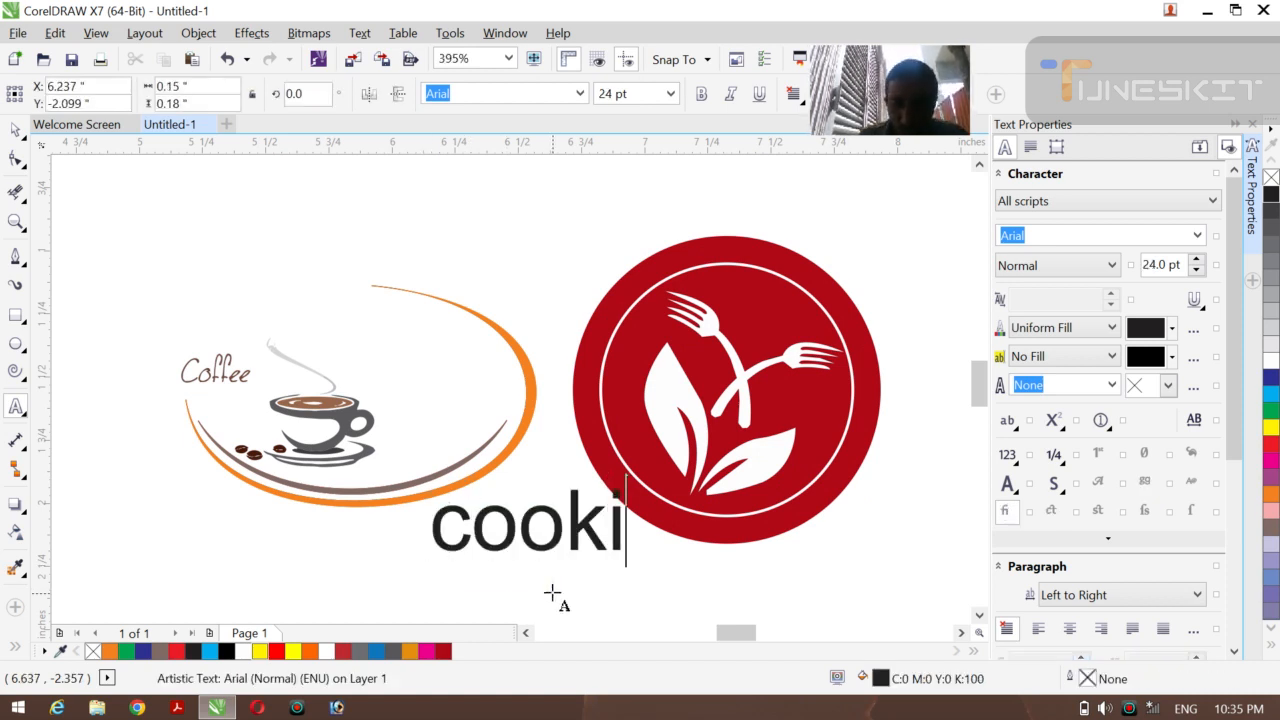
left_click(24, 137)
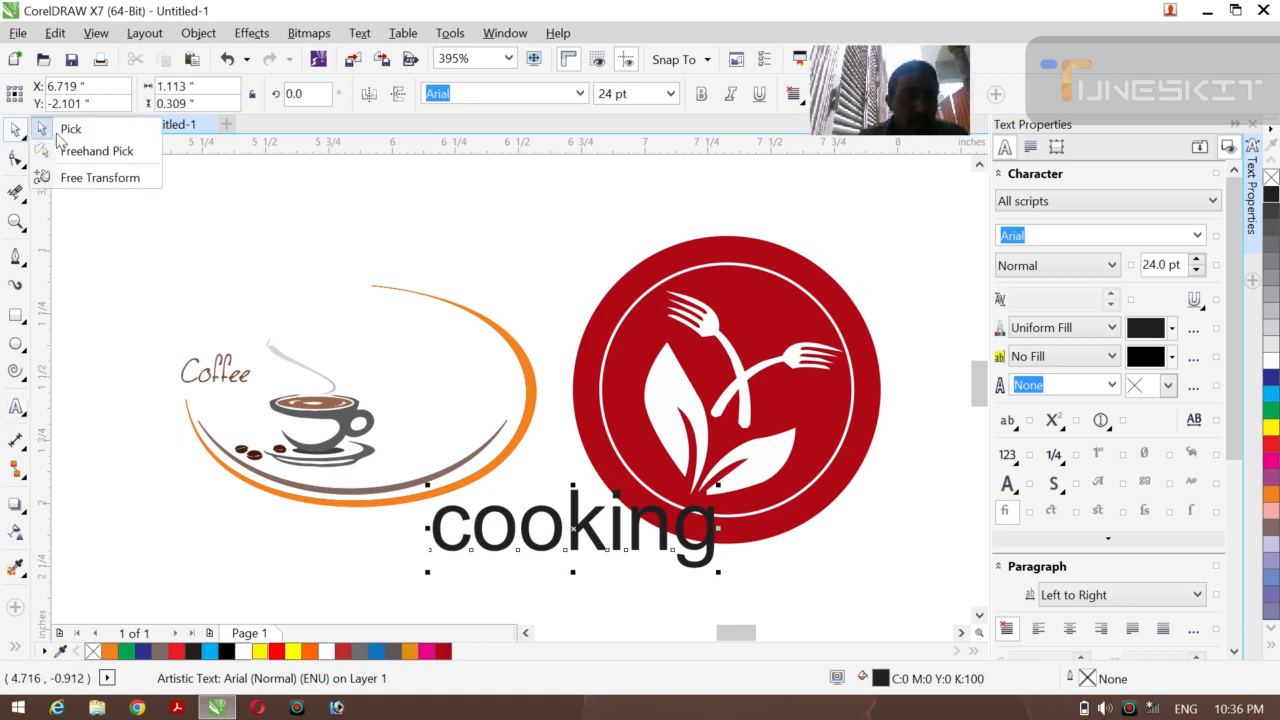
left_click(62, 126)
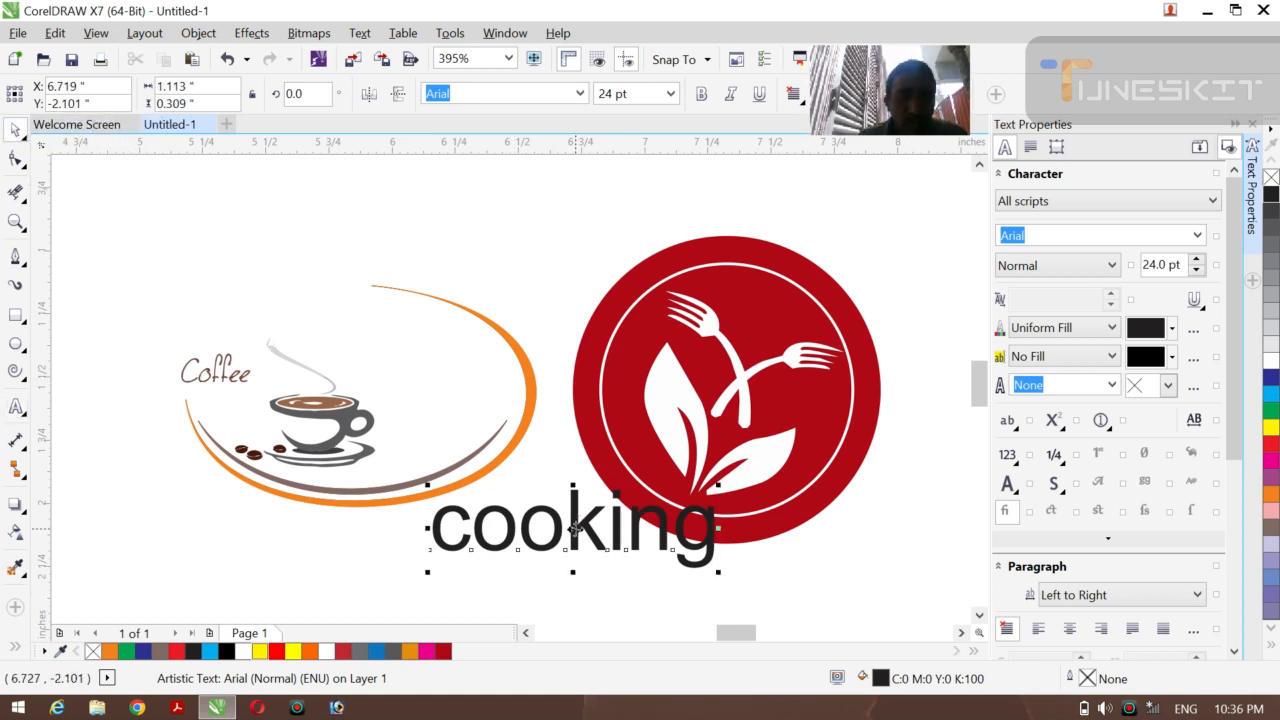
left_click_drag(565, 526, 505, 566)
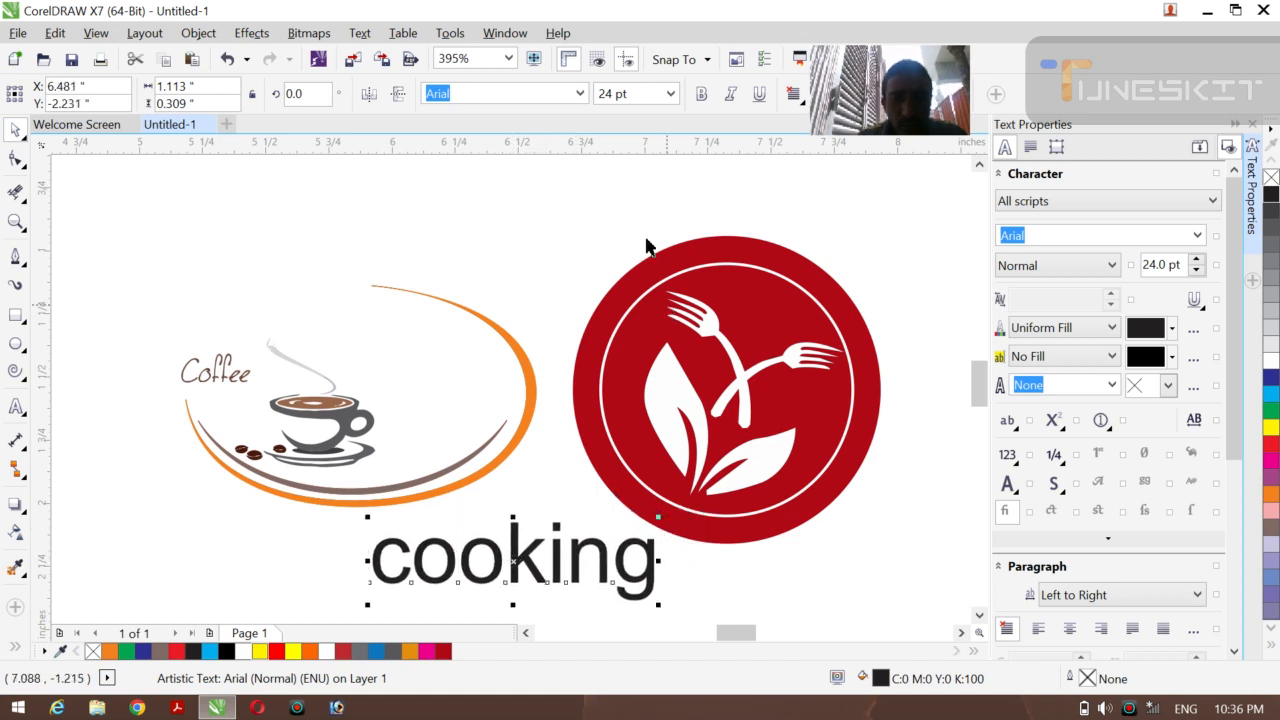
- Make the "cooking" text bold, shrink it to about 9.1 pt and place it below the coffee swoosh's lower-left curve
left_click(703, 93)
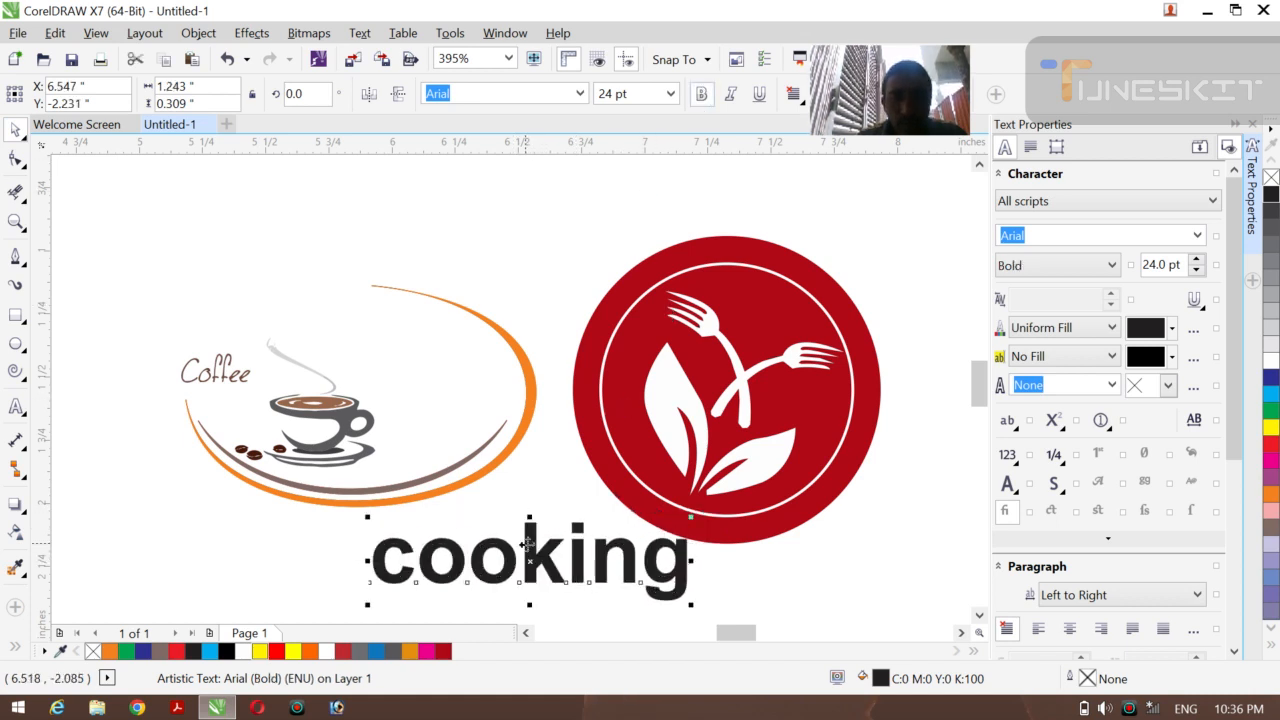
left_click_drag(529, 560, 508, 568)
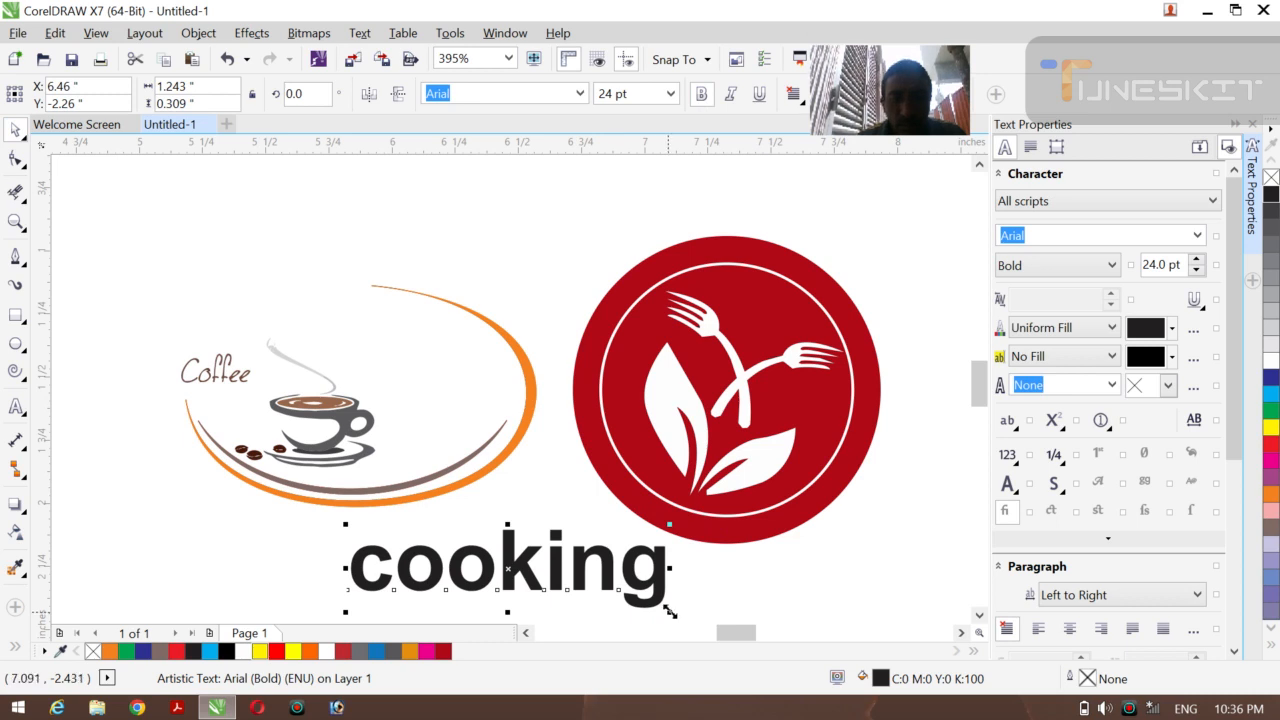
left_click_drag(666, 603, 183, 514)
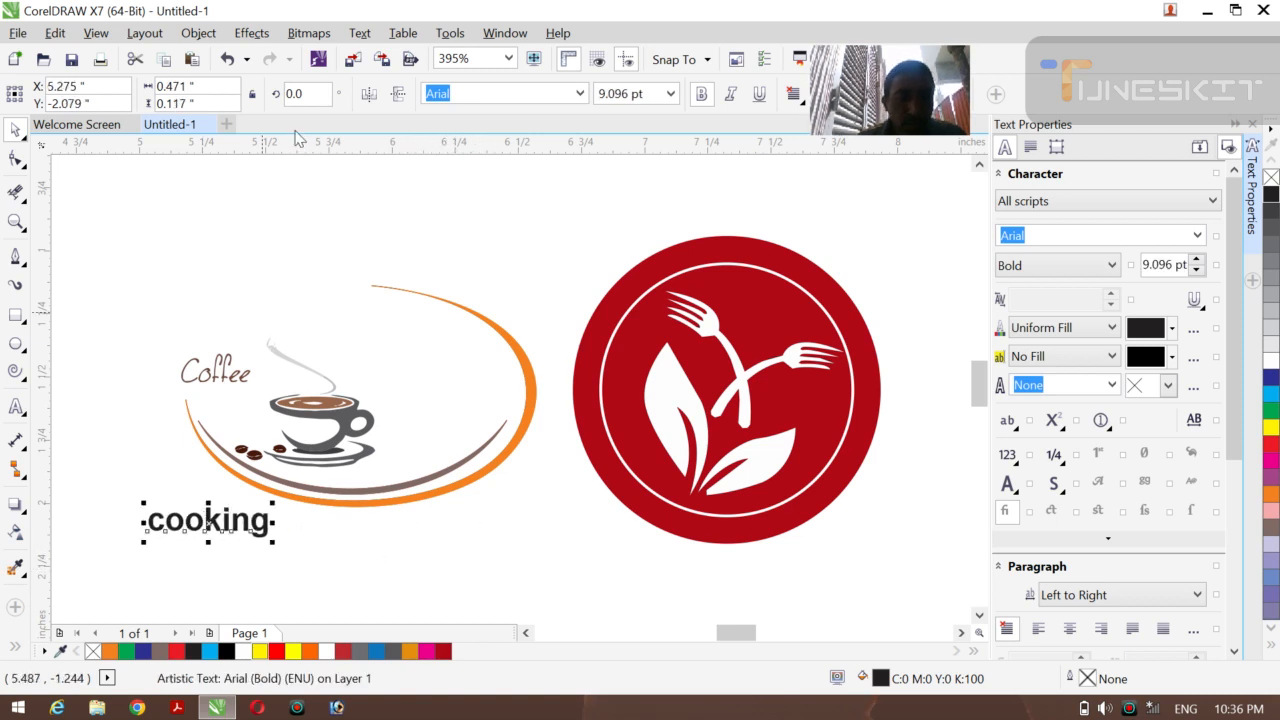
- Convert the "cooking" text to uppercase, shrink it to about 6.9 pt and place it between the two logos' lower edges
left_click(360, 33)
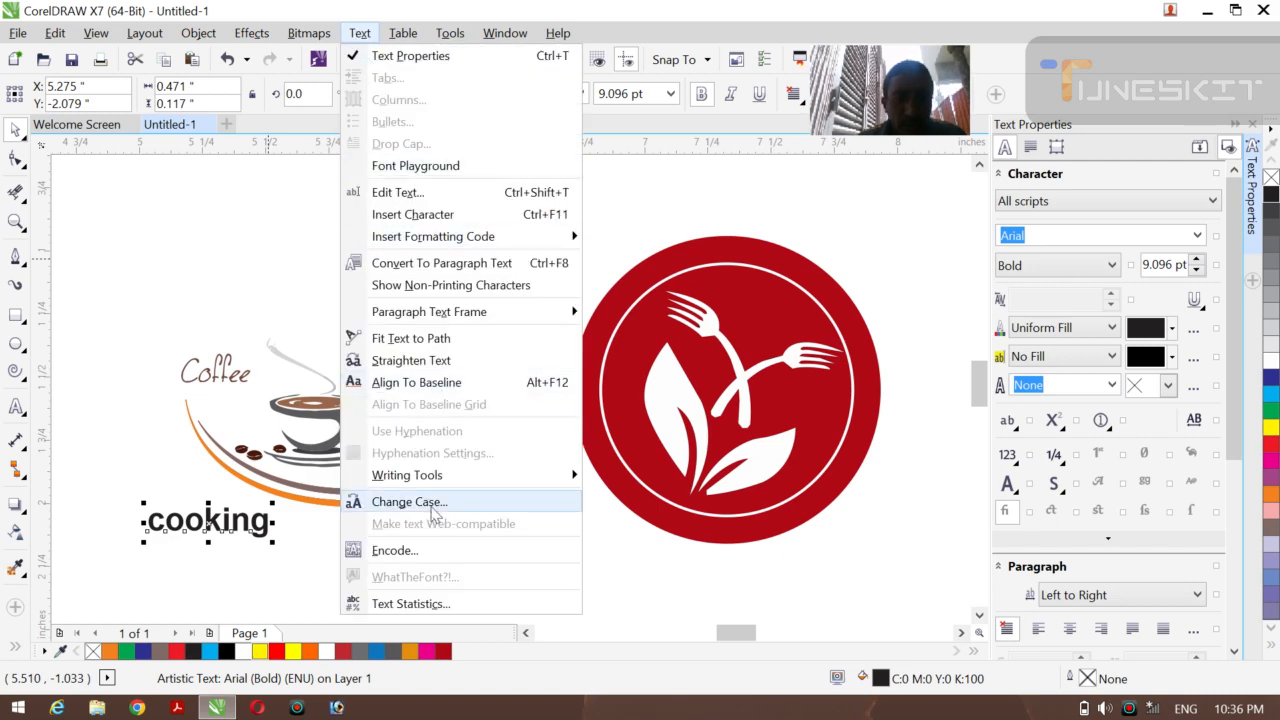
left_click(430, 501)
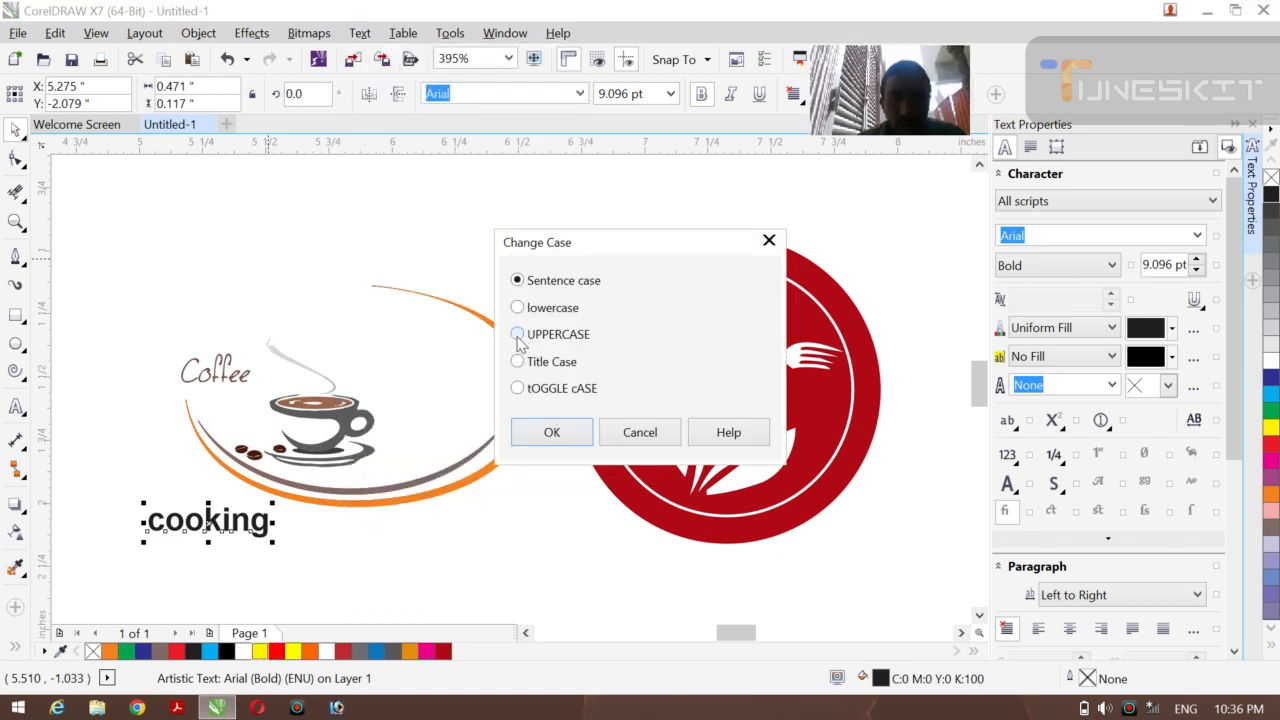
left_click(549, 428)
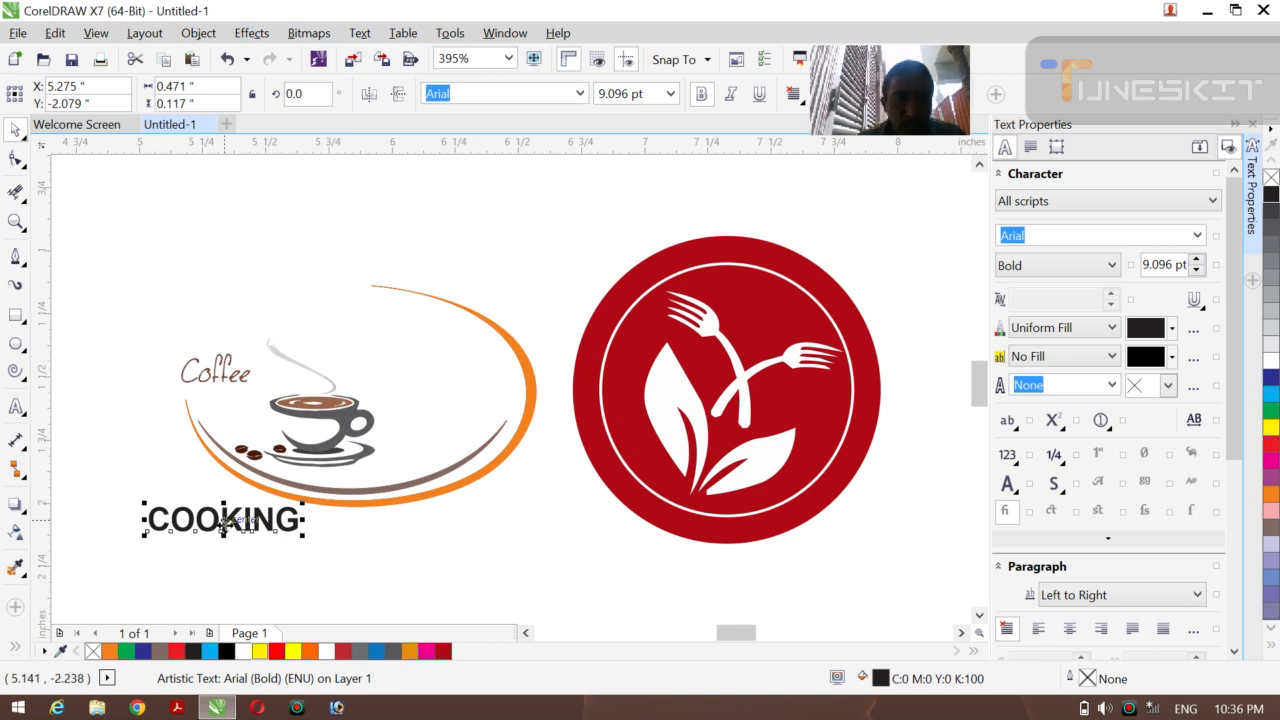
left_click_drag(251, 526, 537, 531)
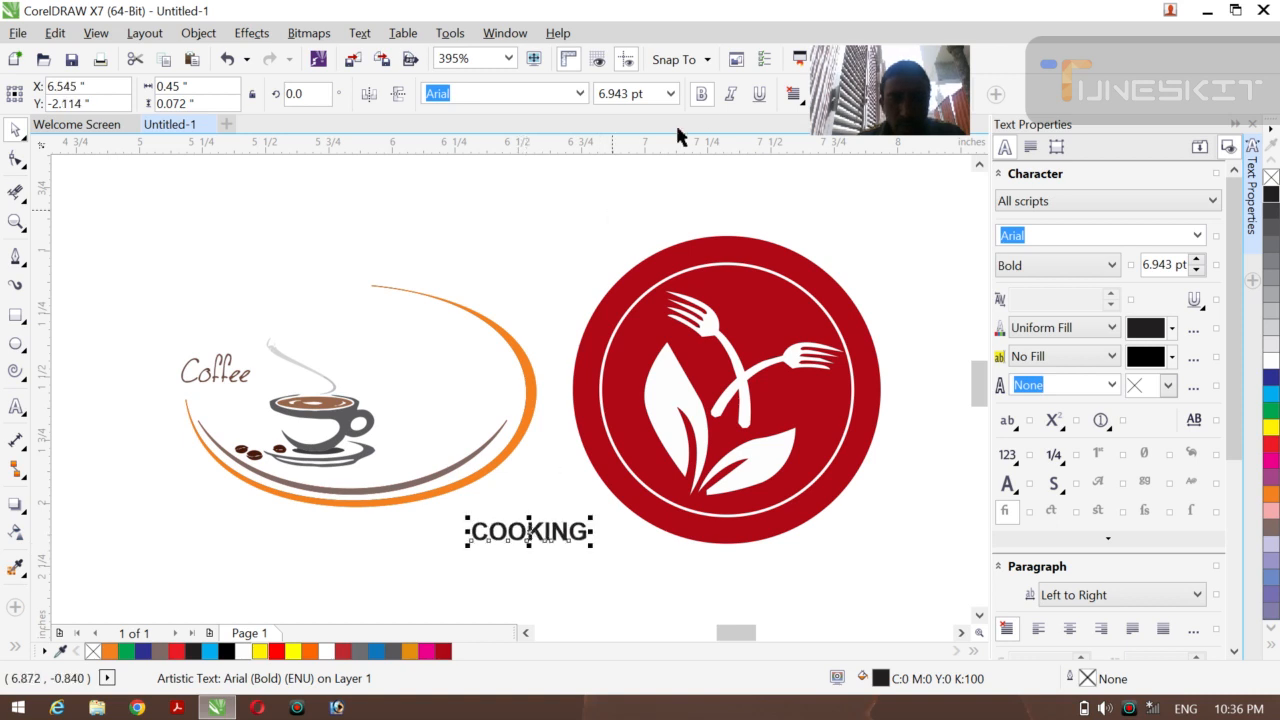
- Make the "COOKING" text bold italic, enlarge it to about 8.8 pt and keep it just below and between the two logos
left_click(702, 95)
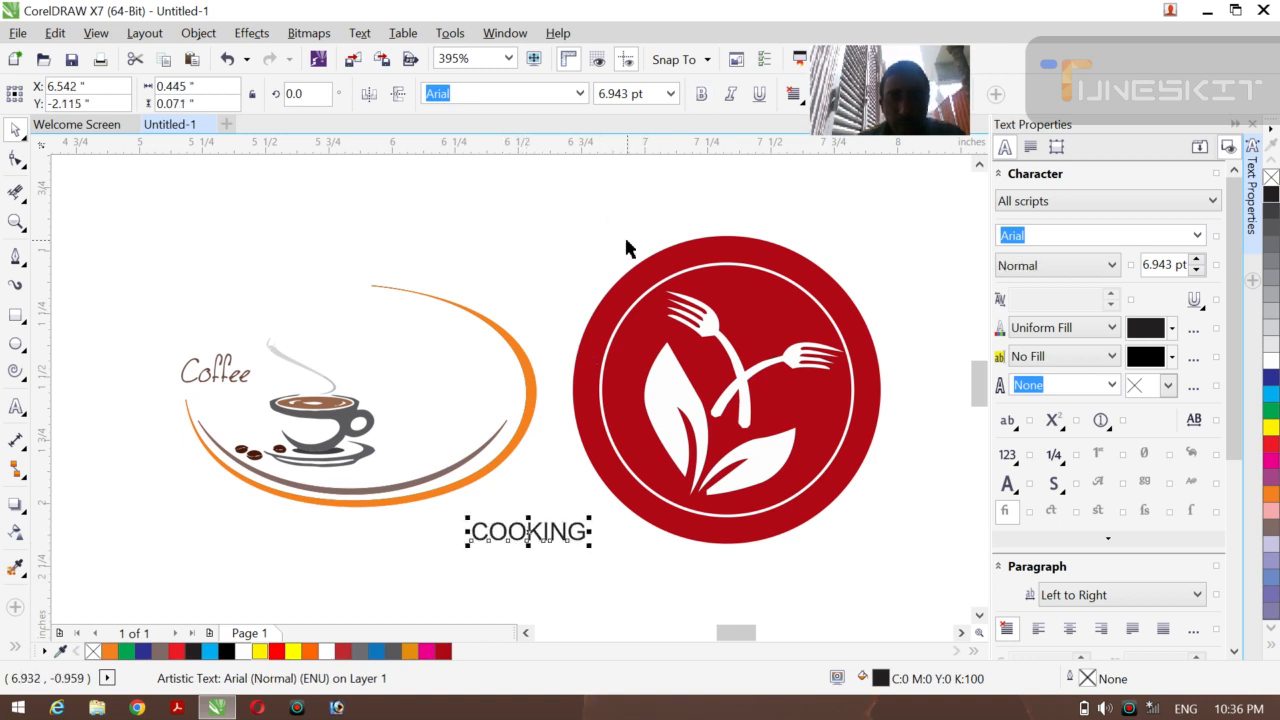
left_click(701, 94)
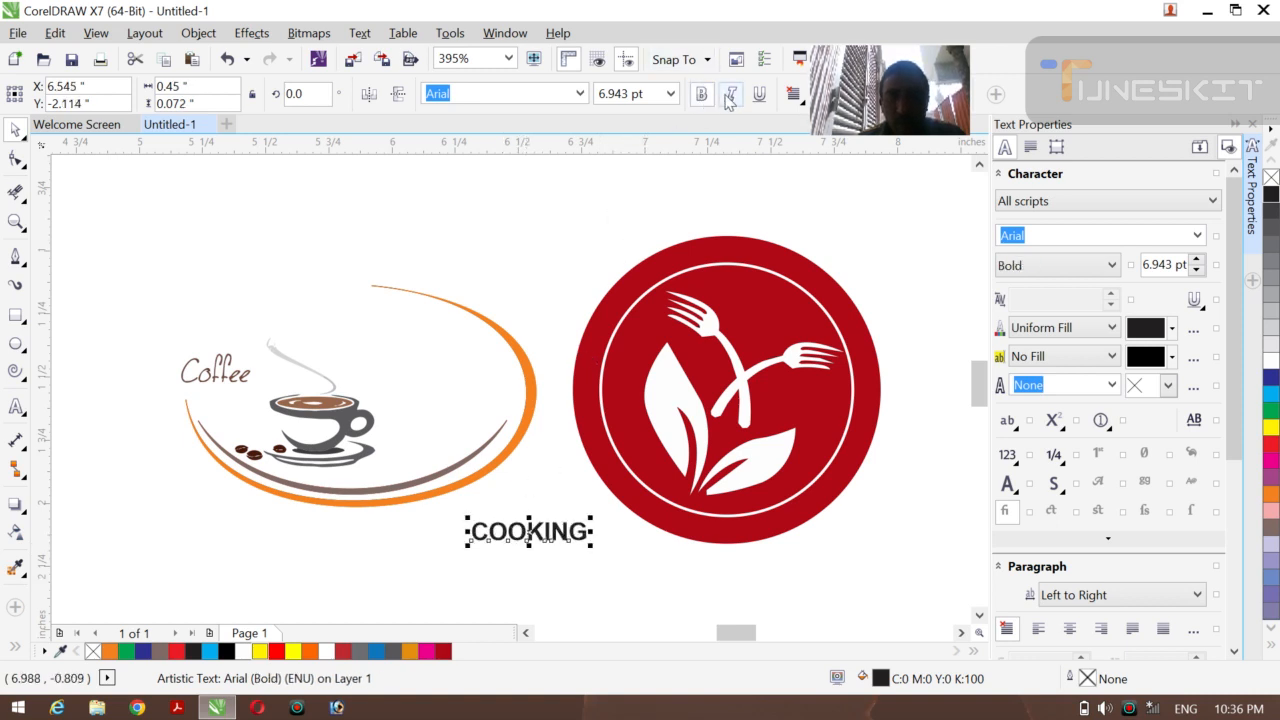
left_click(728, 100)
left_click_drag(527, 532, 620, 586)
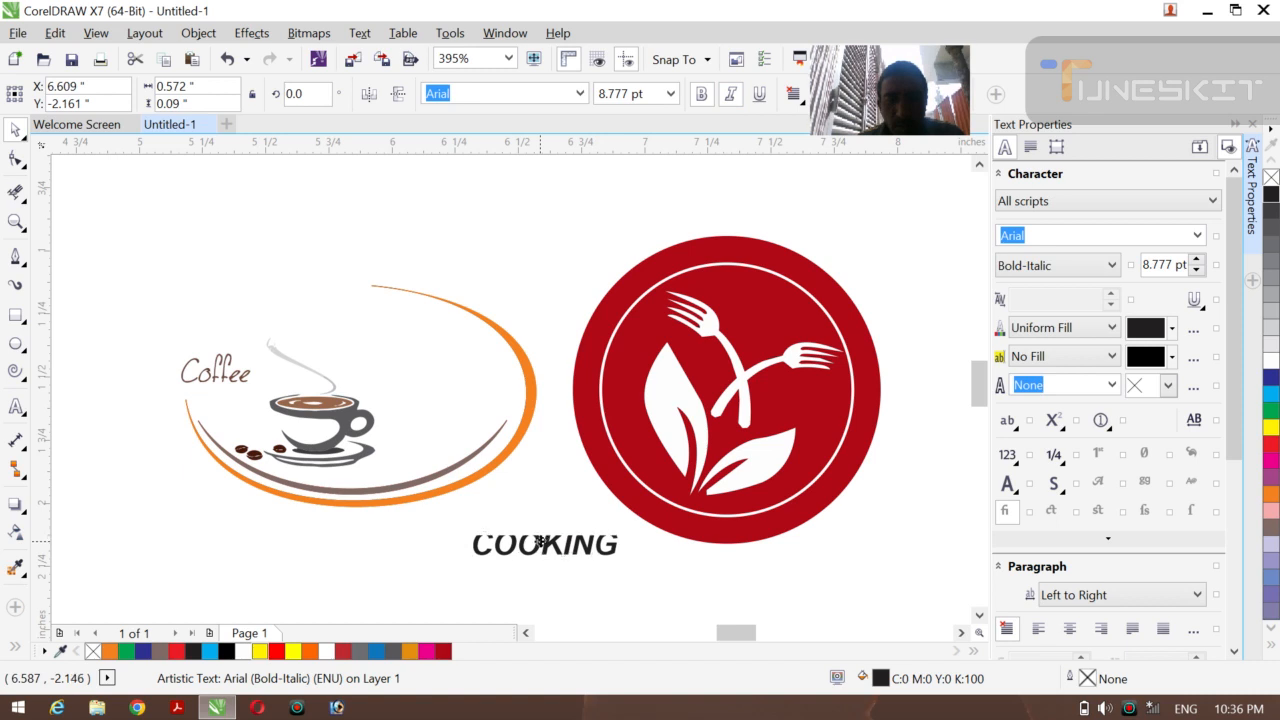
left_click_drag(540, 541, 540, 544)
left_click(664, 569)
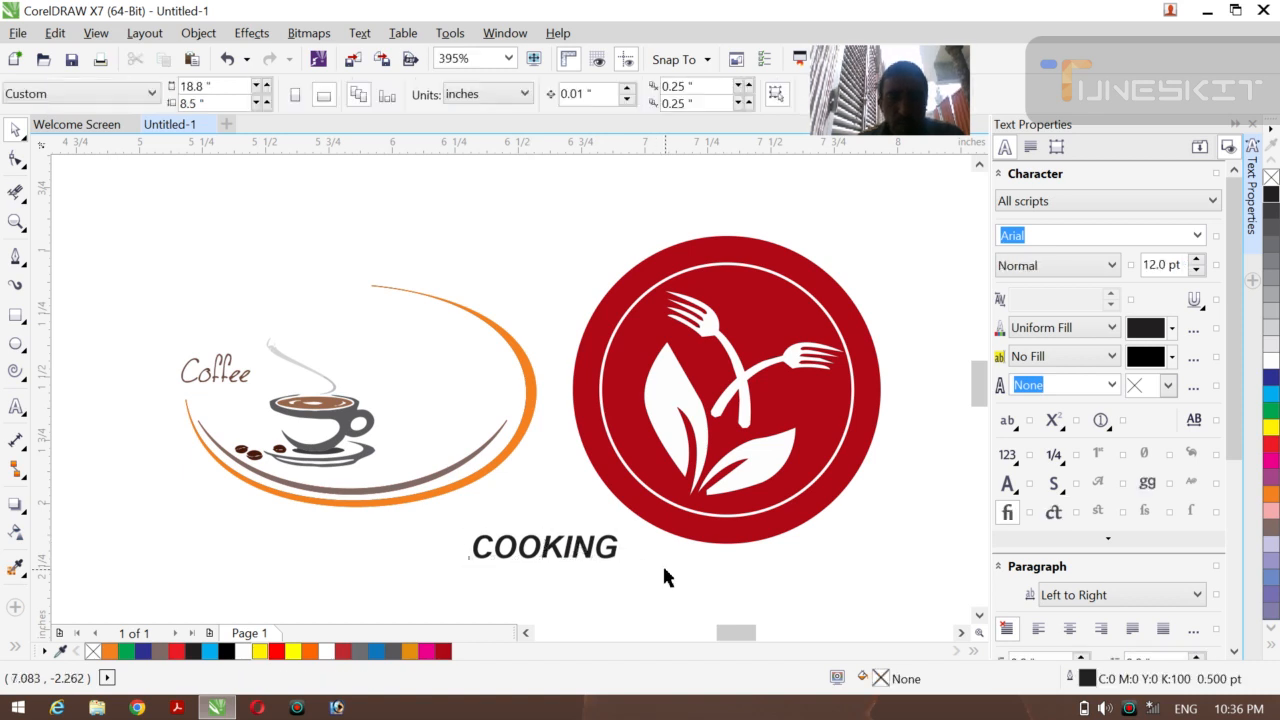
- Group both logos with the "COOKING" text and center the group on the page
key("ctrl+a")
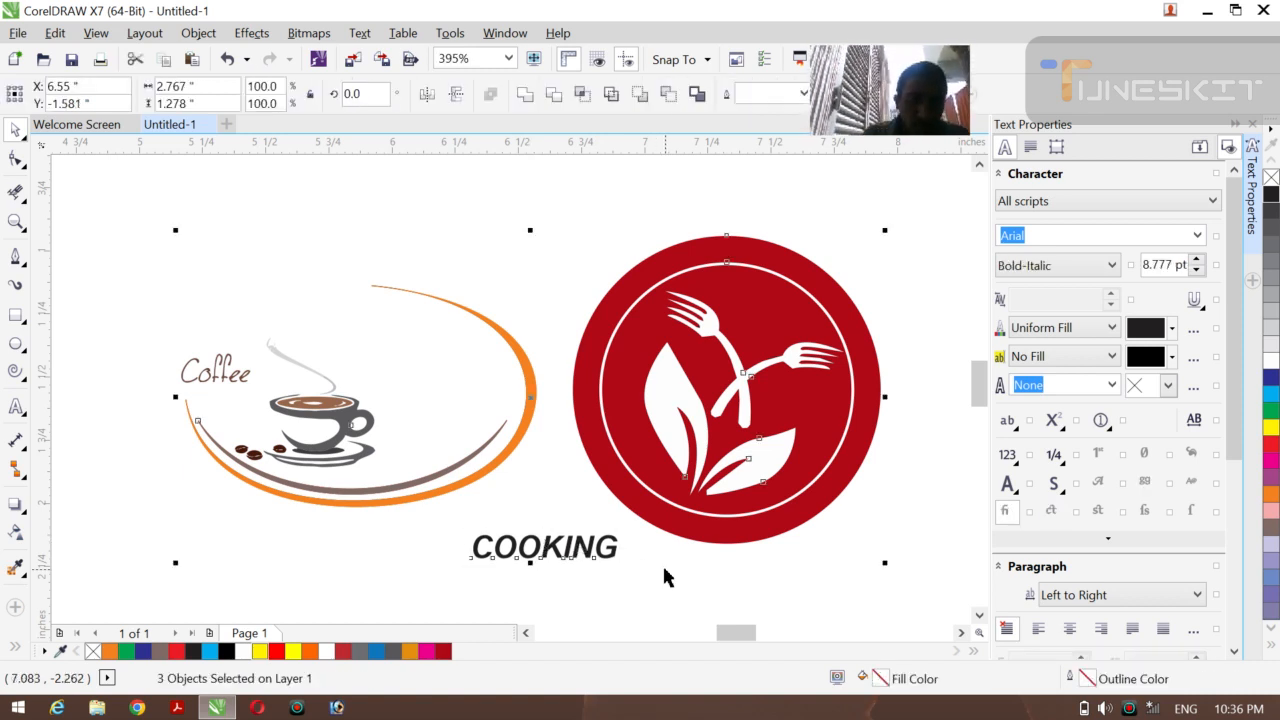
key("ctrl+g")
key("p")
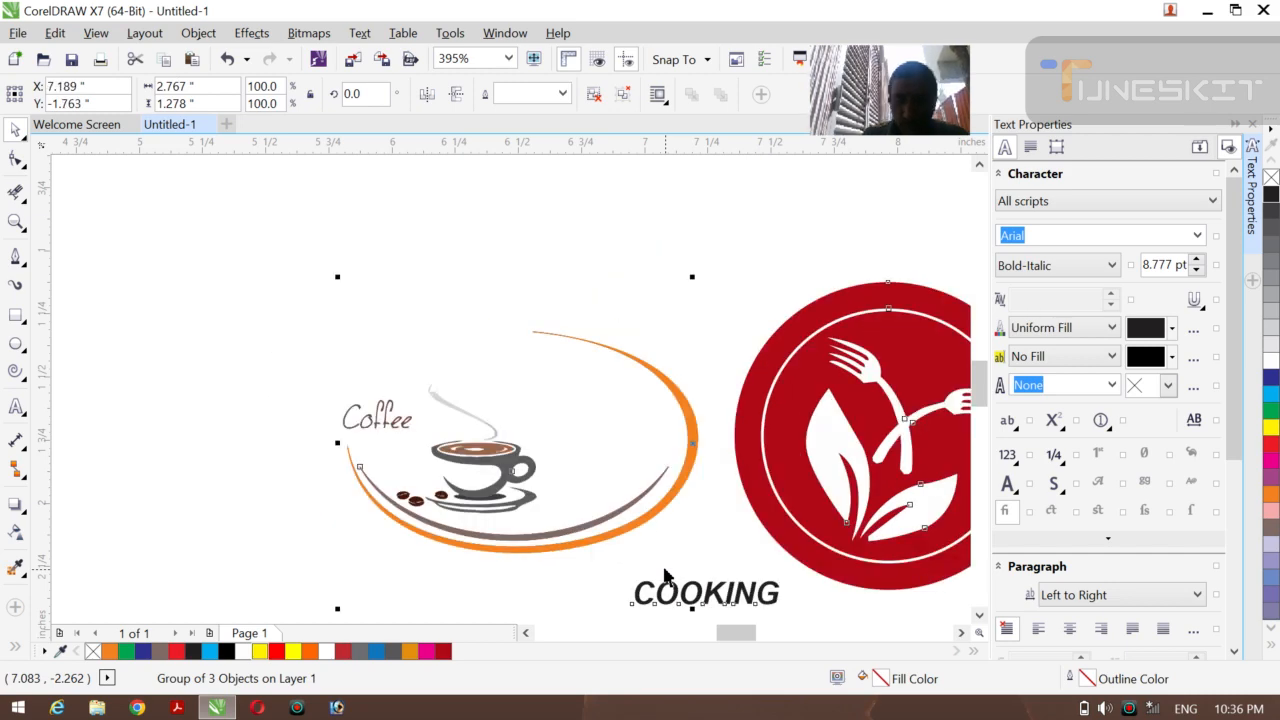
scroll(665, 577, "right", 8)
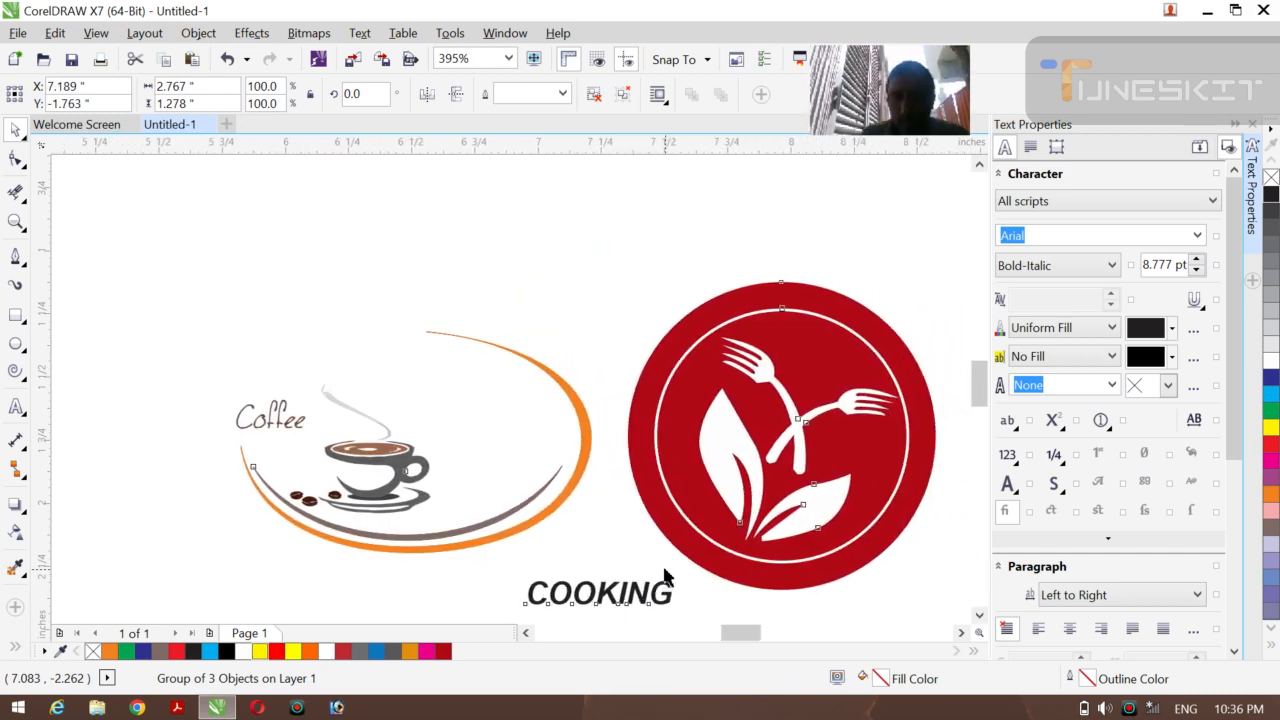
scroll(665, 577, "right", 3)
scroll(667, 578, "down", 2)
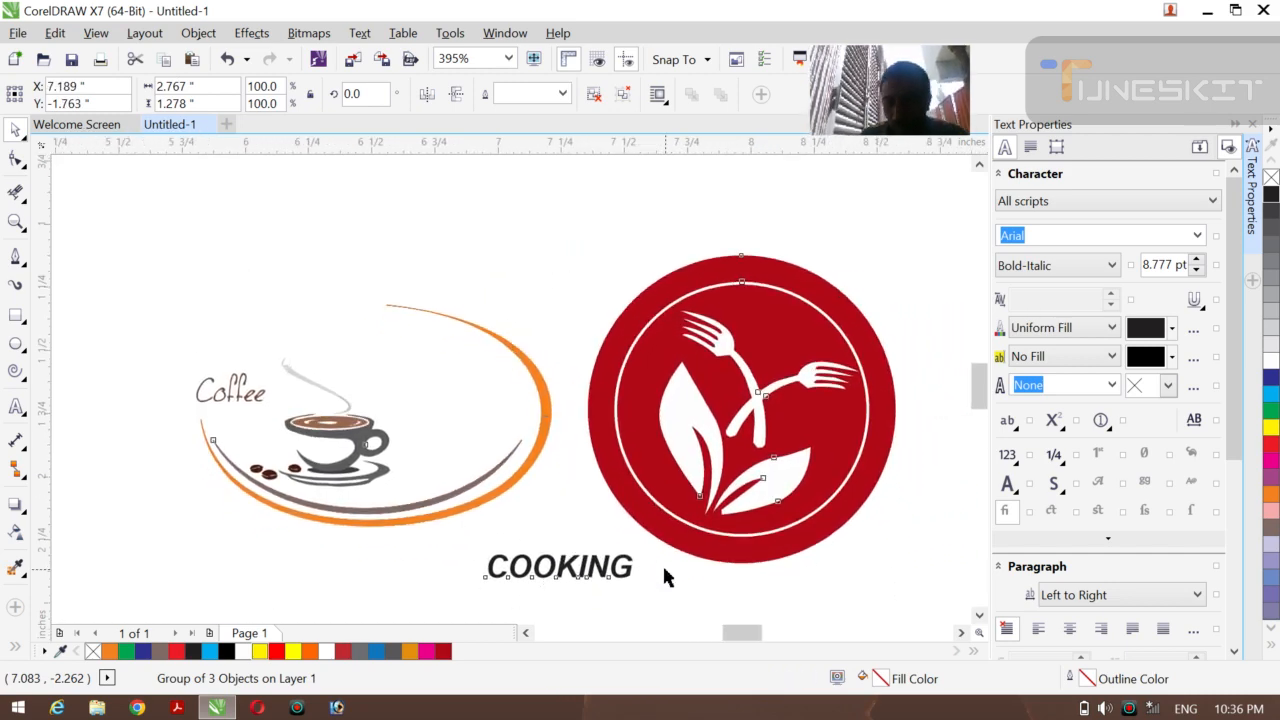
left_click(855, 574)
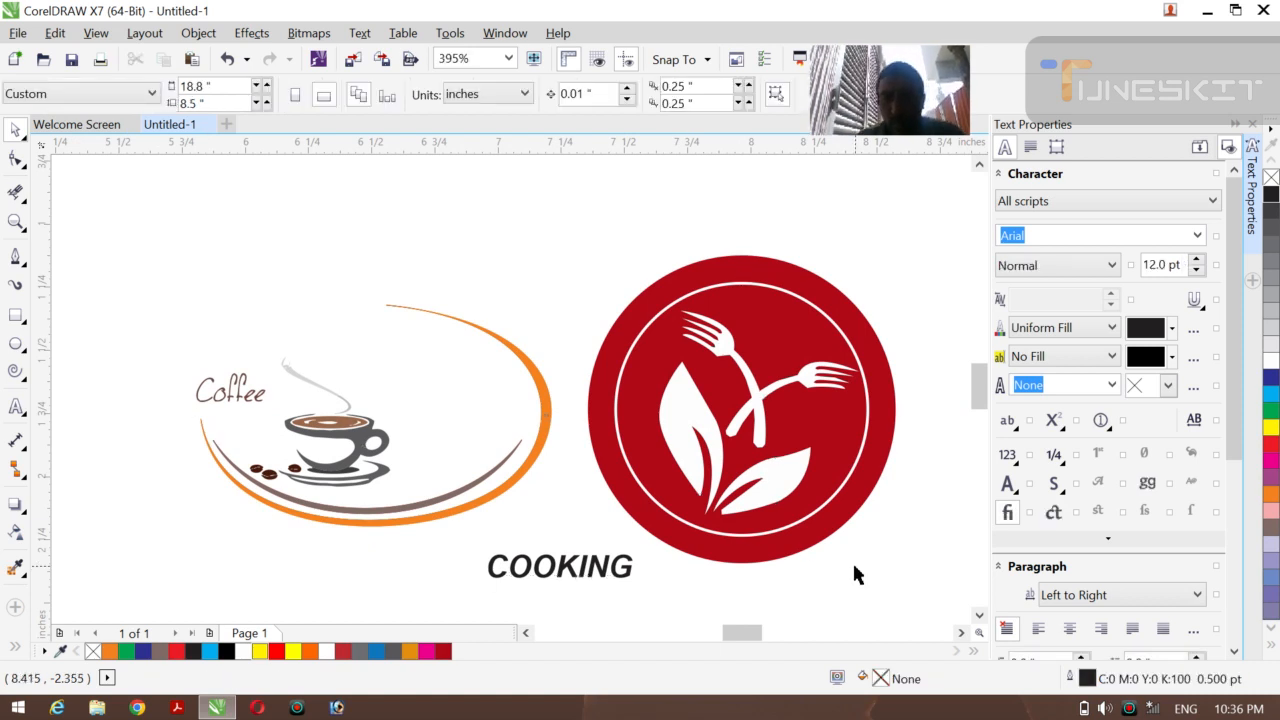
scroll(855, 570, "right", 2)
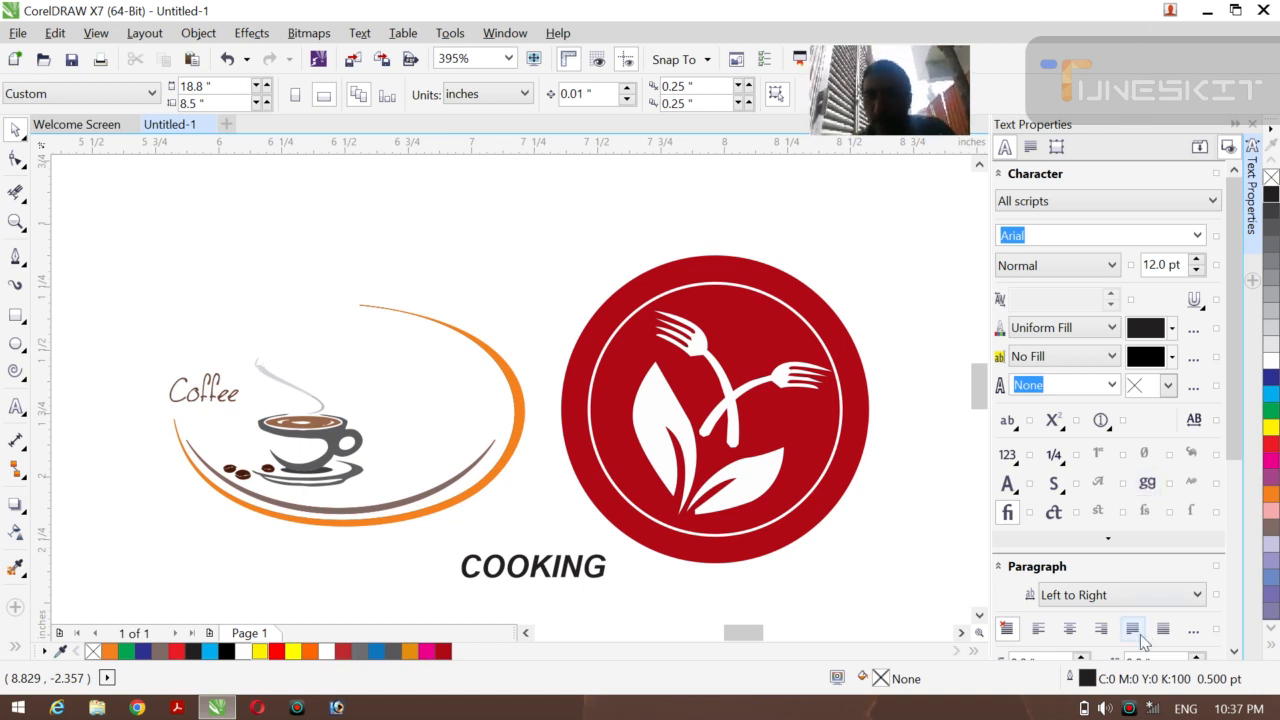
left_click(1129, 708)
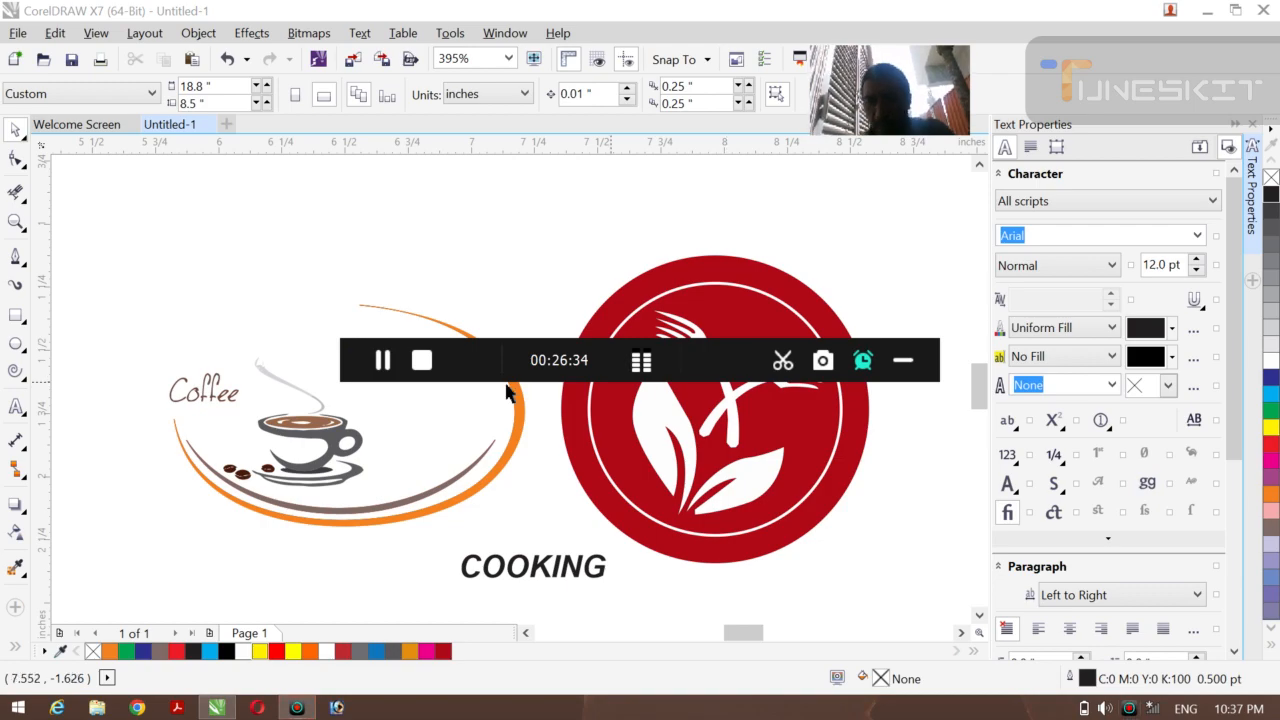